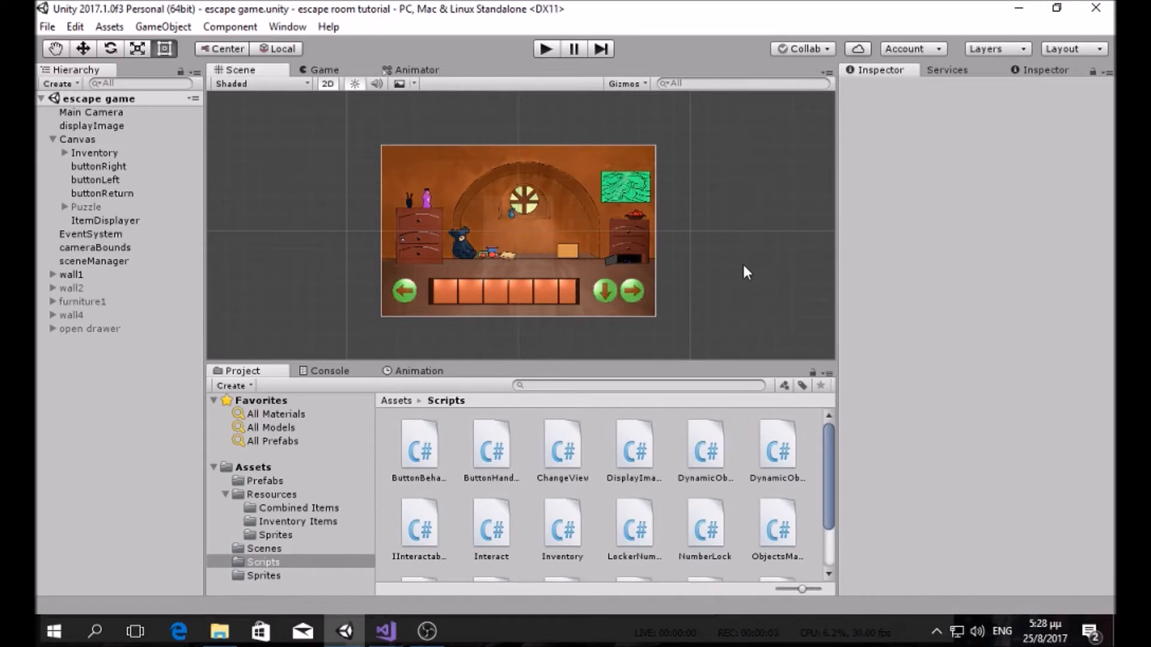
# Step: Play-test the right dresser's sliding tile puzzle until the key appears, then select Canvas
pyautogui.scroll(2, 743, 262)
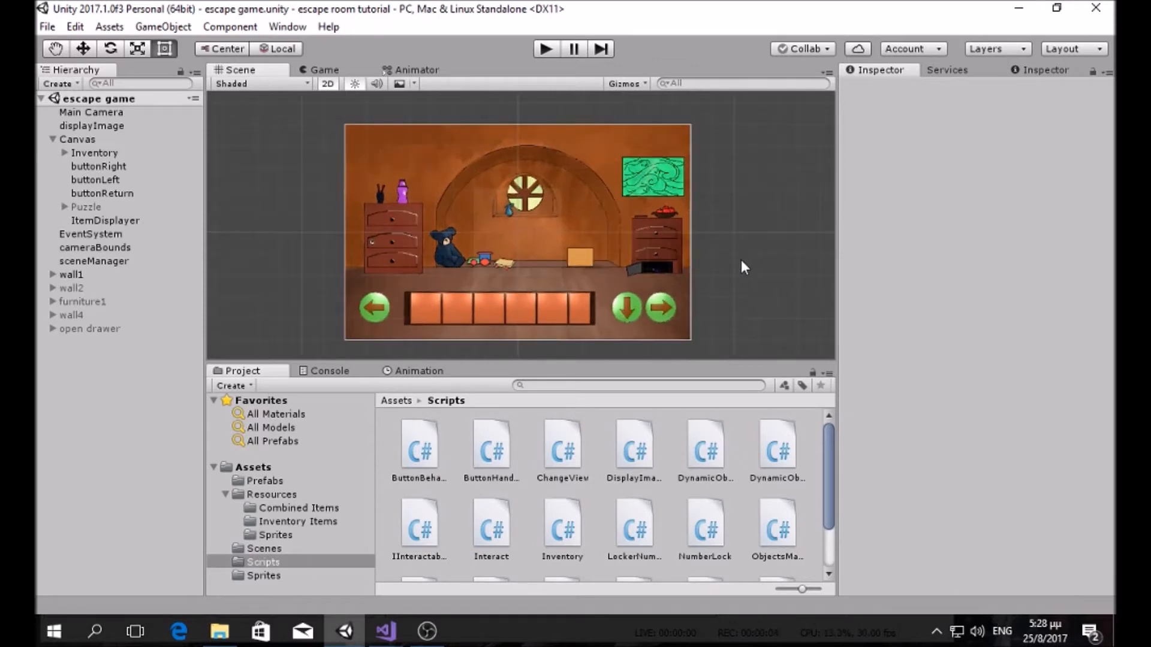
pyautogui.click(546, 48)
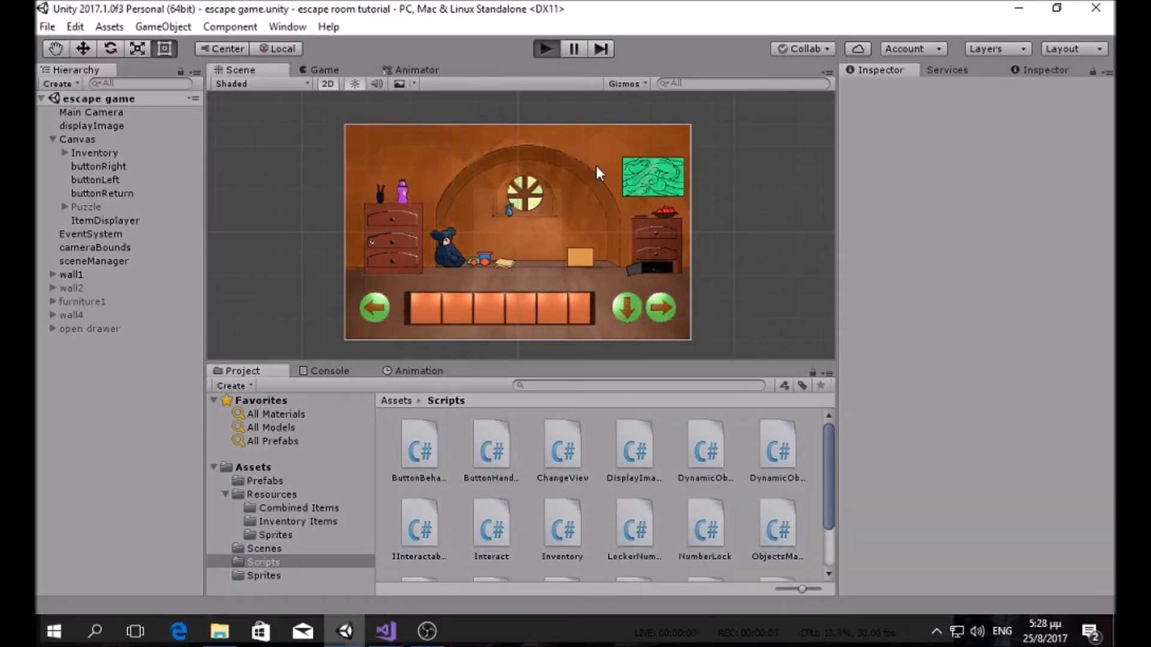
pyautogui.click(666, 208)
pyautogui.click(440, 228)
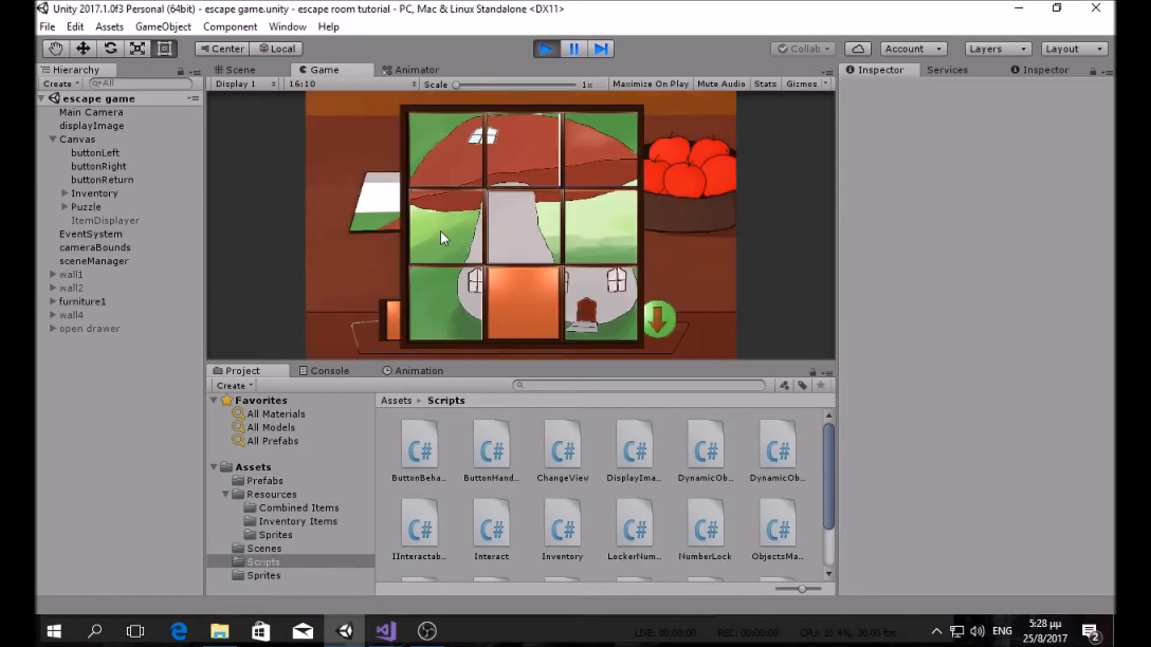
pyautogui.click(595, 301)
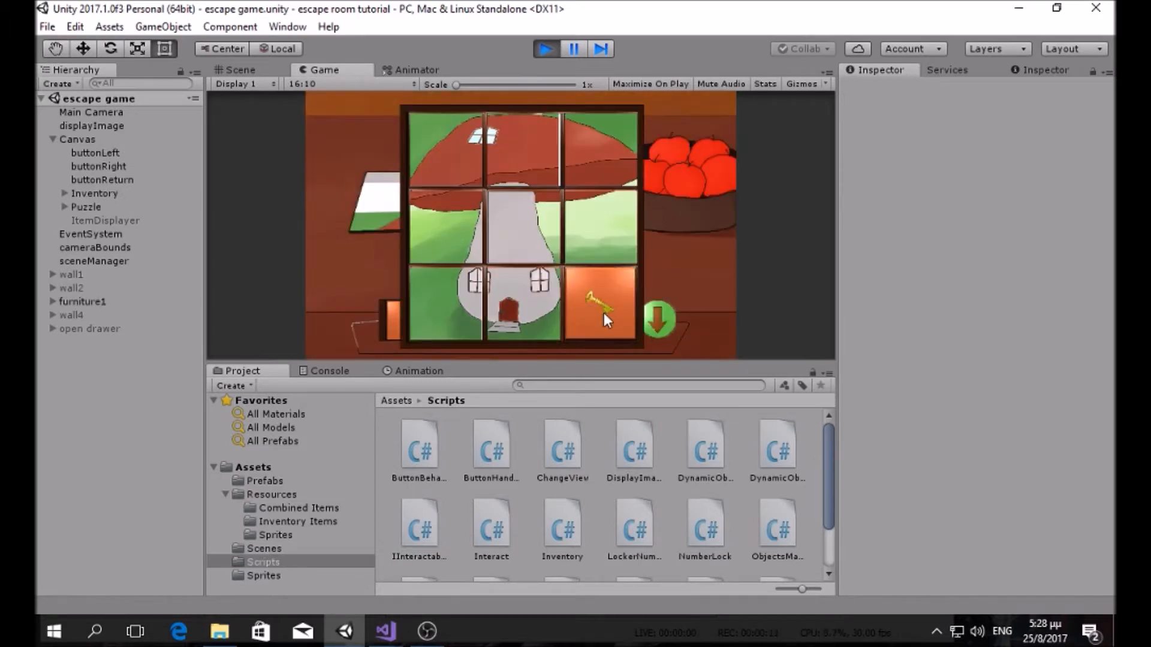
pyautogui.click(544, 49)
pyautogui.click(96, 140)
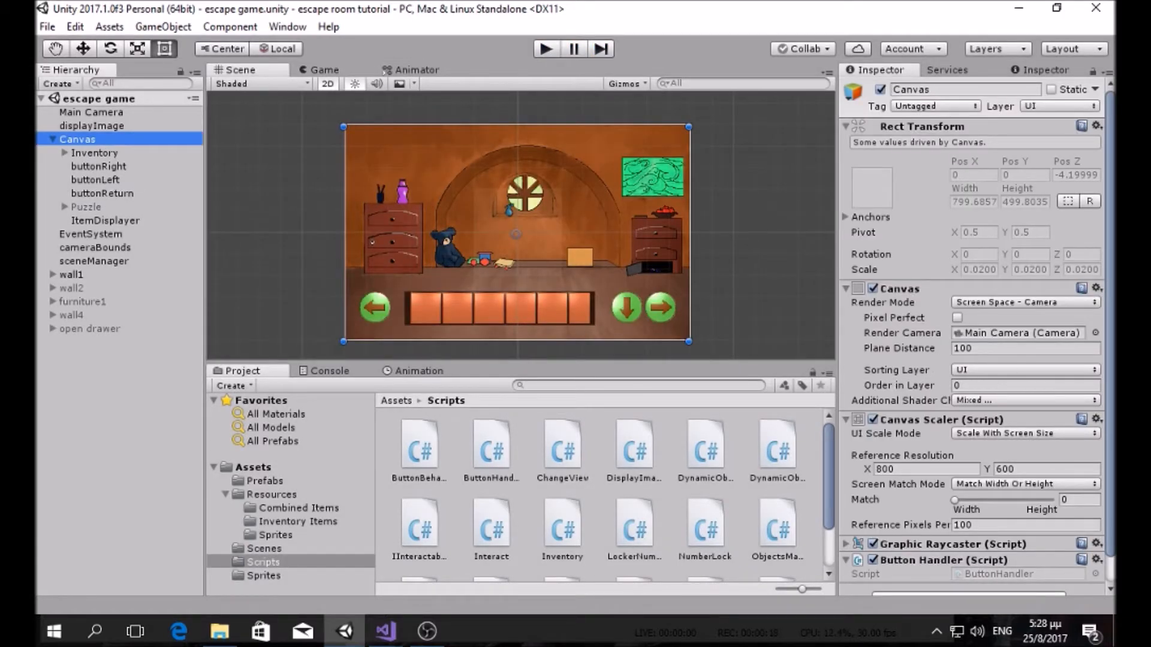
# Step: Keep the Canvas sorting layer at UI and select the key_yellow prefab in Assets > Prefabs
pyautogui.click(989, 371)
pyautogui.click(936, 369)
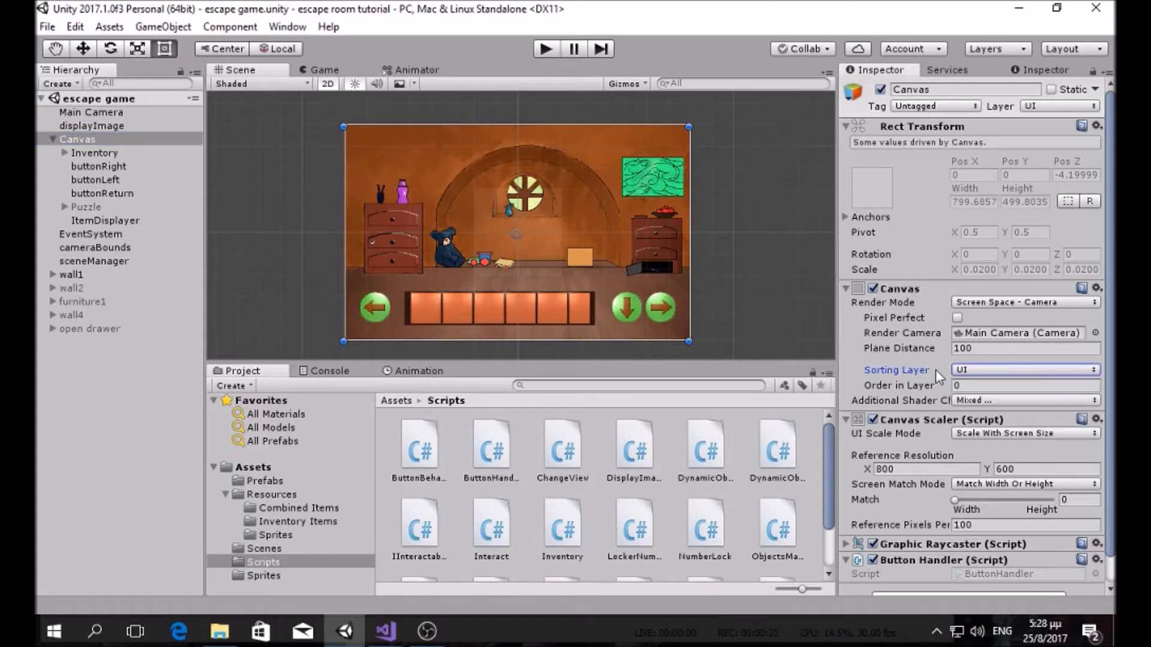
pyautogui.click(260, 468)
pyautogui.click(277, 496)
pyautogui.click(280, 481)
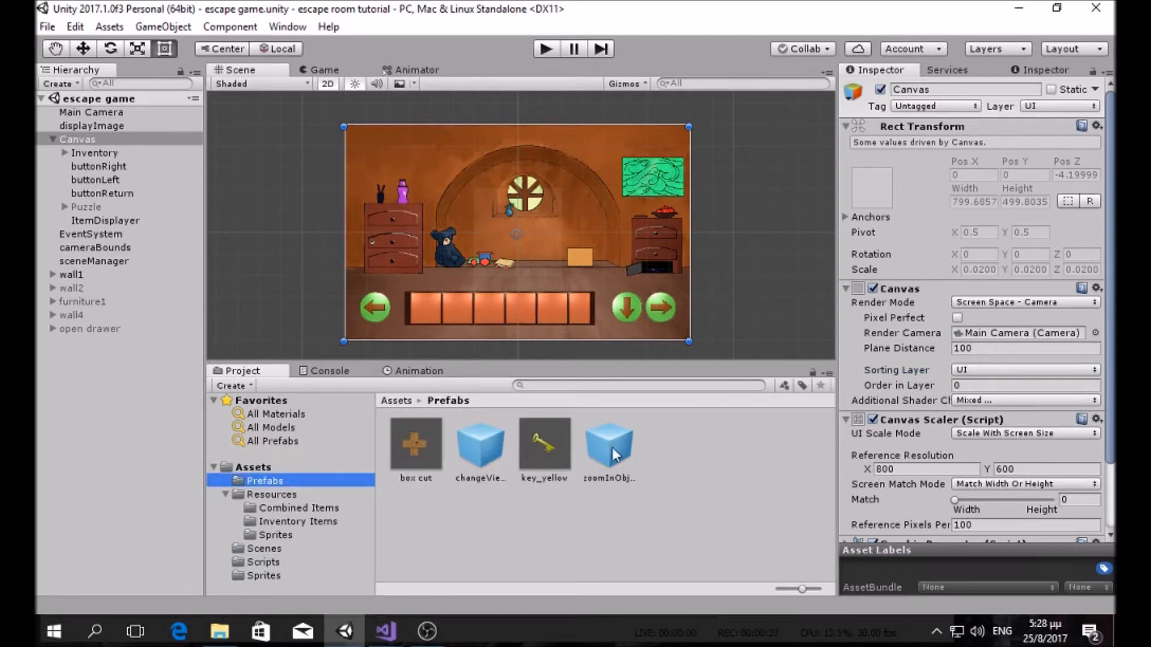
pyautogui.click(558, 442)
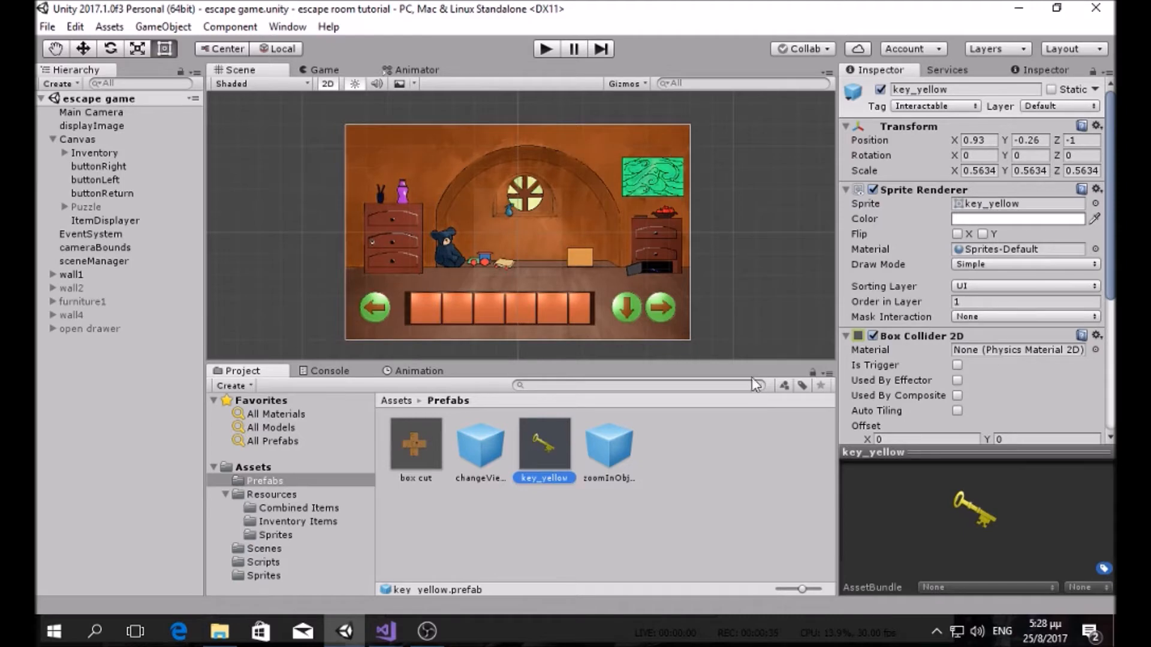
pyautogui.click(546, 48)
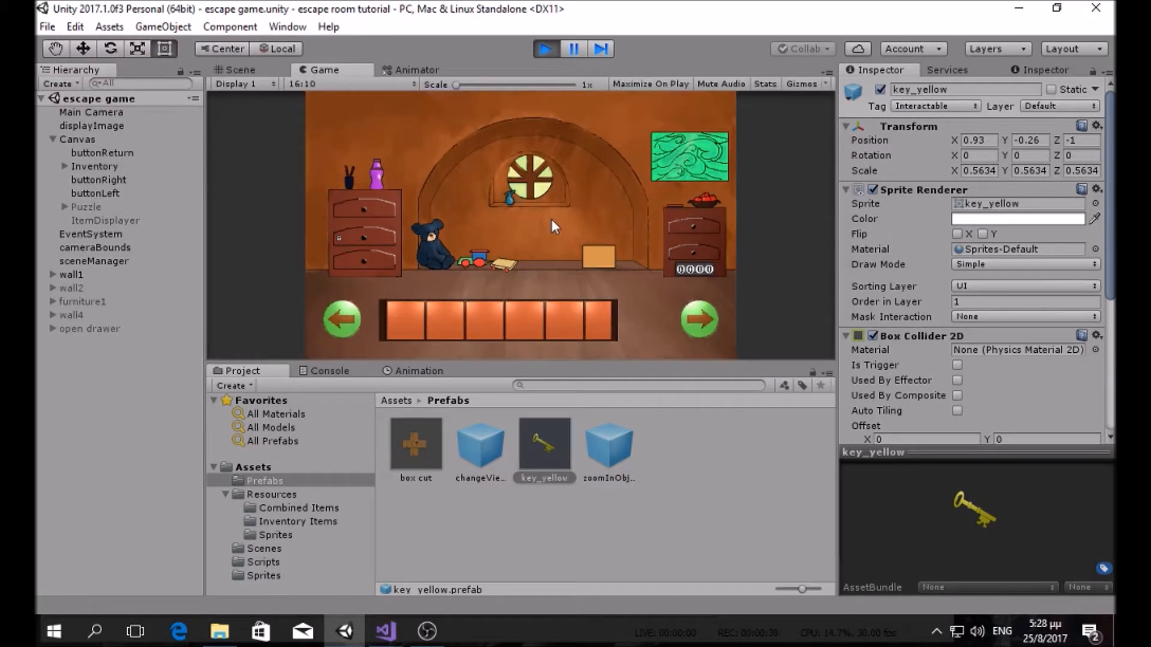
pyautogui.click(687, 324)
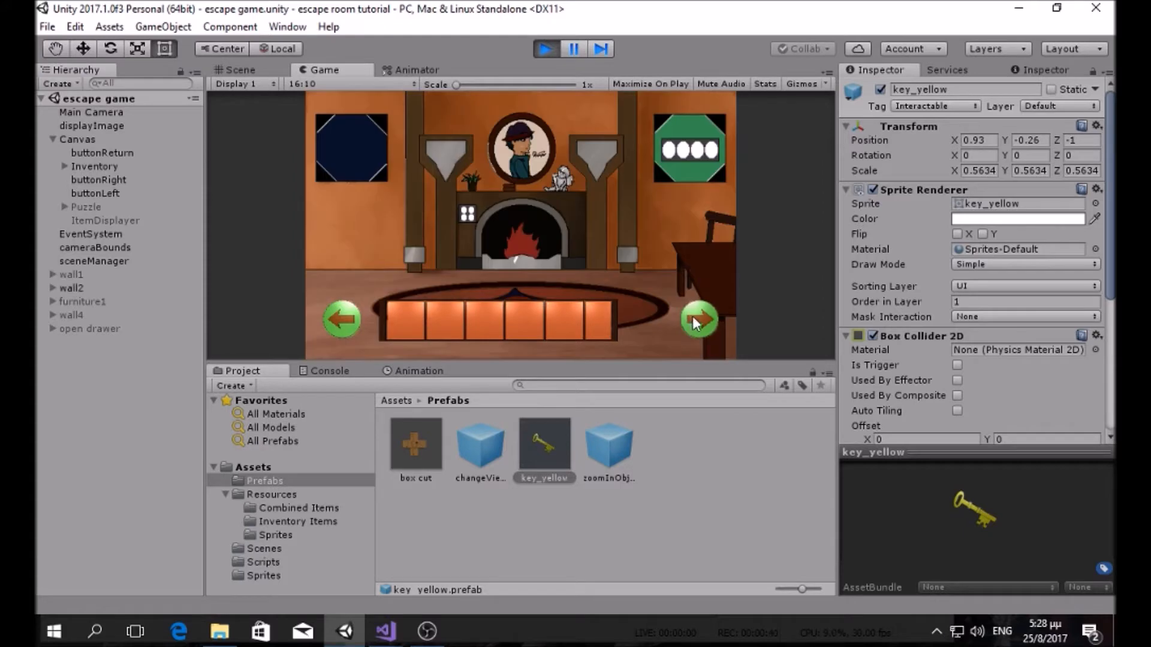
pyautogui.click(696, 321)
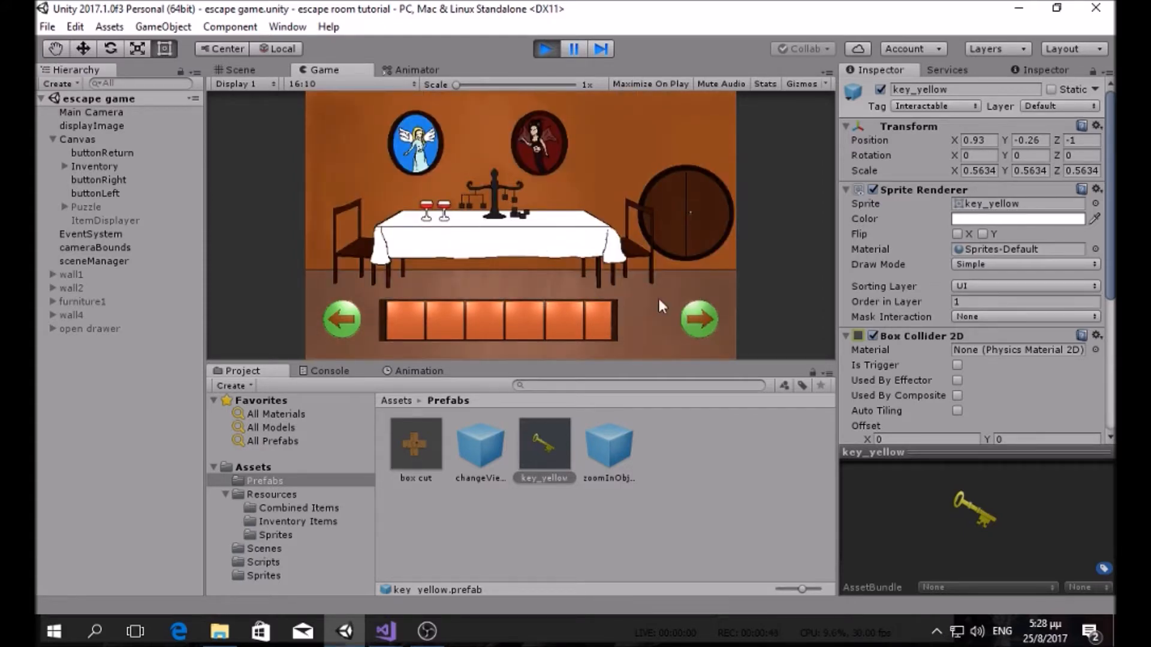
pyautogui.click(699, 317)
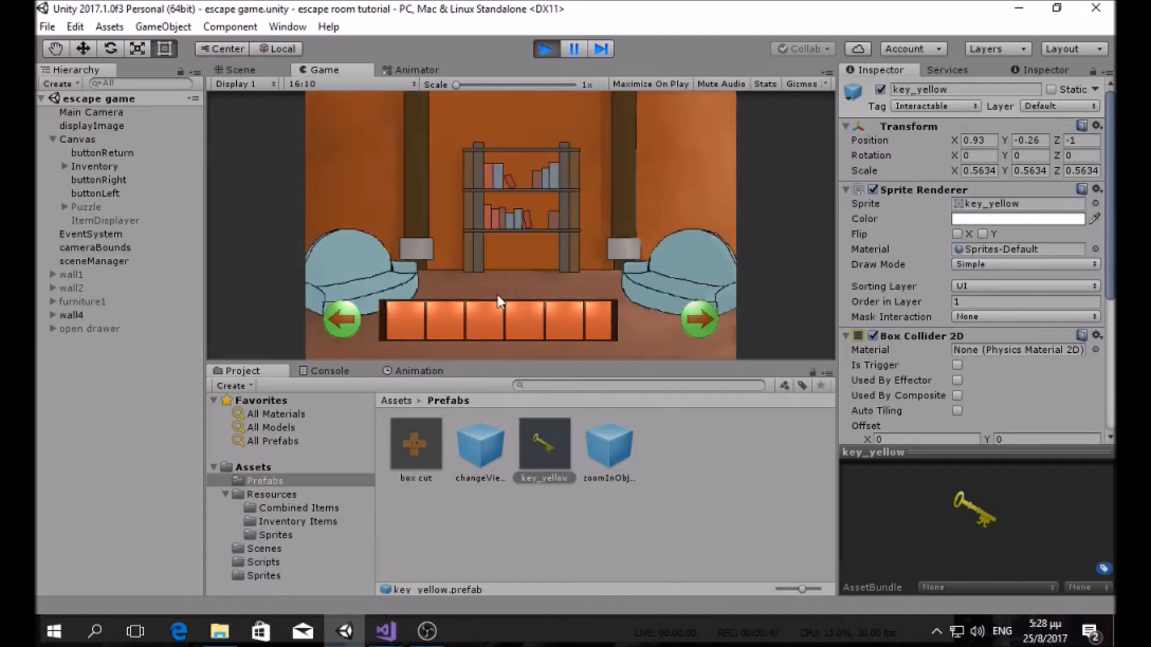
pyautogui.click(698, 313)
pyautogui.click(352, 323)
pyautogui.click(544, 51)
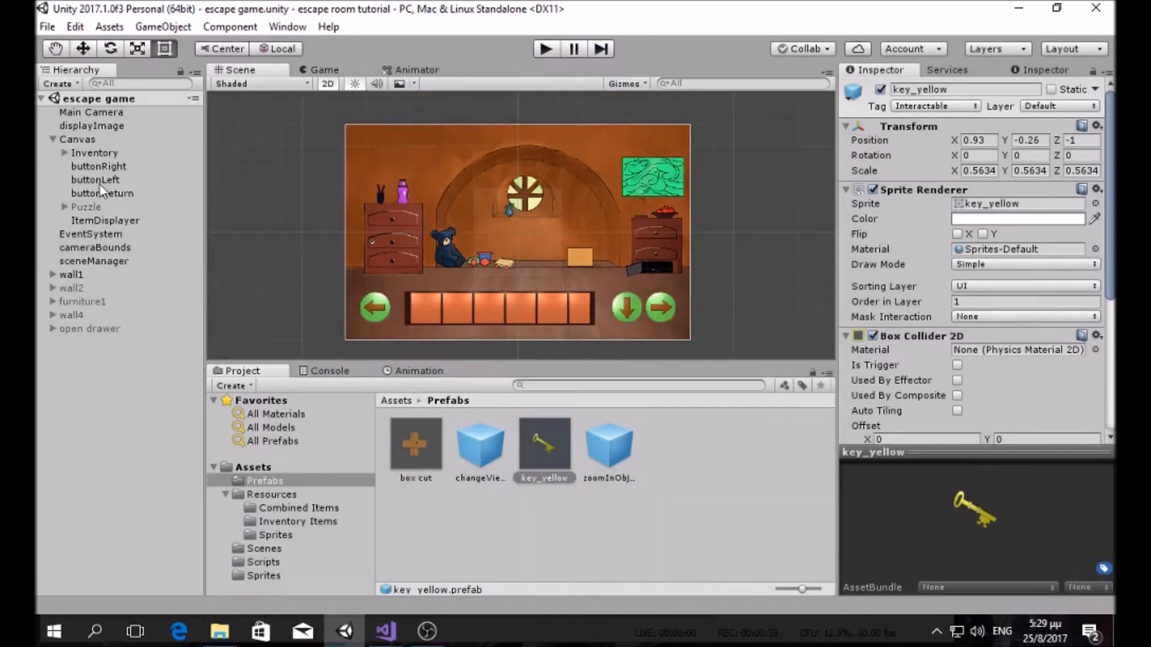
# Step: Move the Inventory bar lower, then test-play it while turning through the room's walls
pyautogui.click(114, 141)
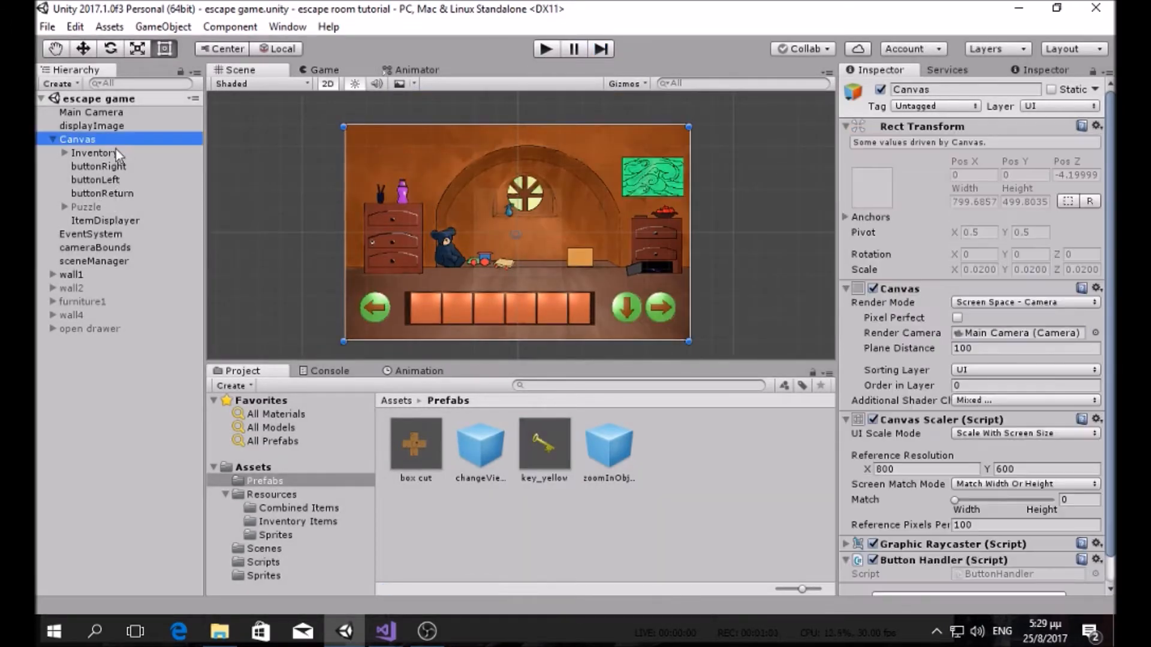
pyautogui.click(116, 153)
pyautogui.press('w')
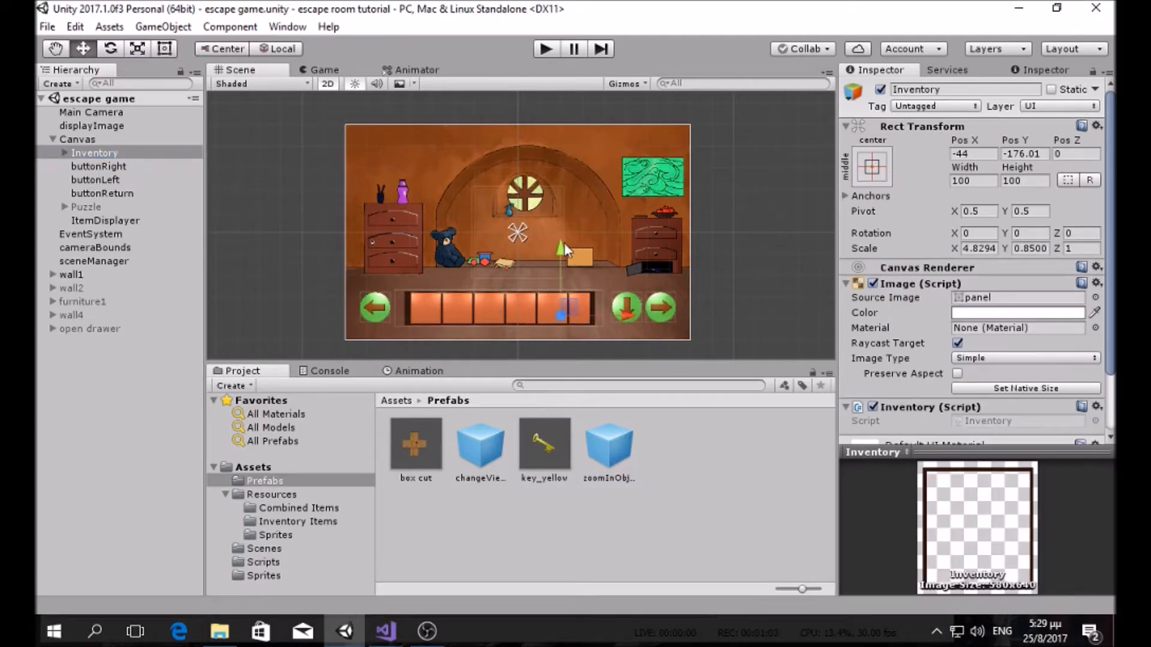
pyautogui.moveTo(561, 244); pyautogui.dragTo(563, 254)
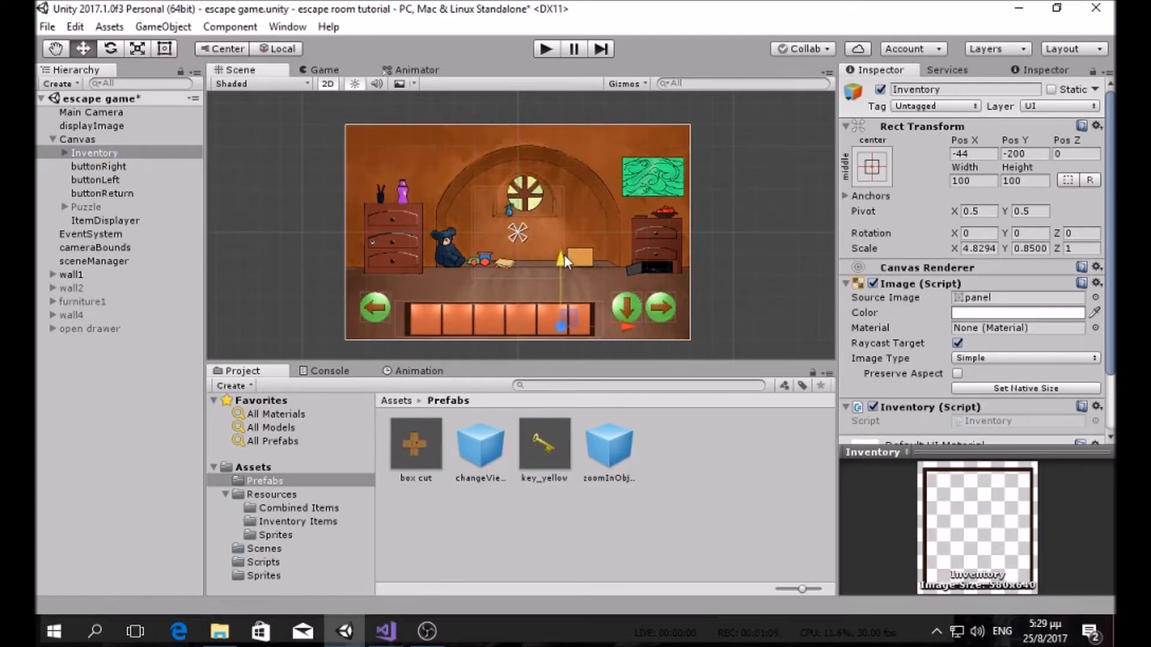
pyautogui.click(554, 50)
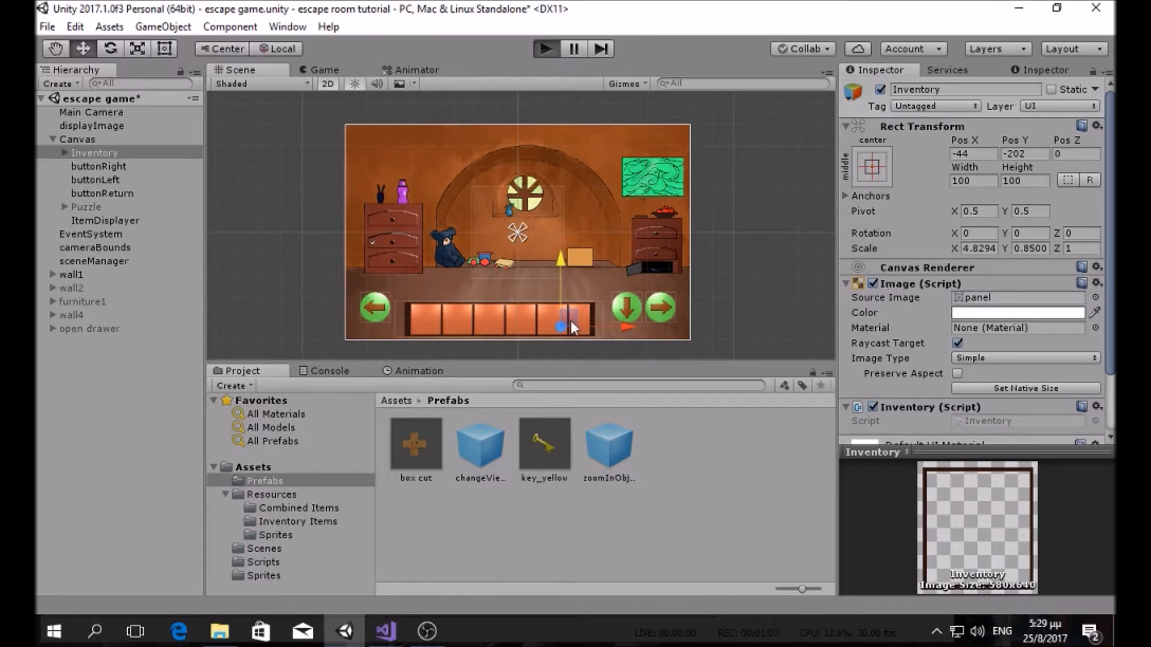
pyautogui.click(690, 322)
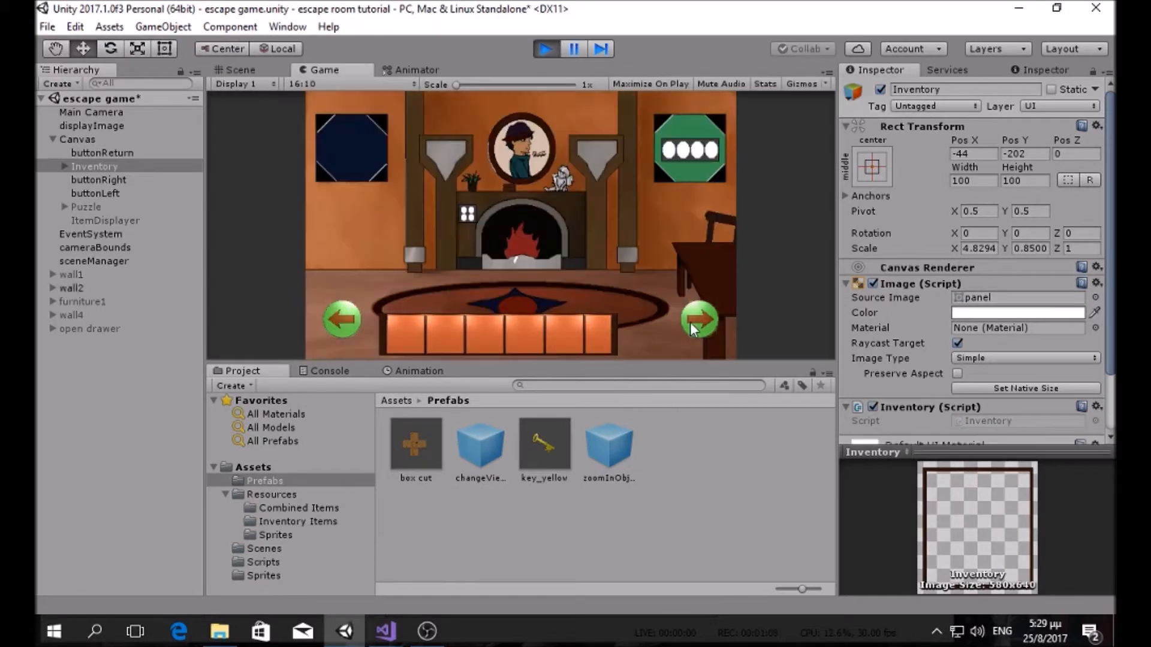
pyautogui.click(690, 322)
pyautogui.click(690, 322)
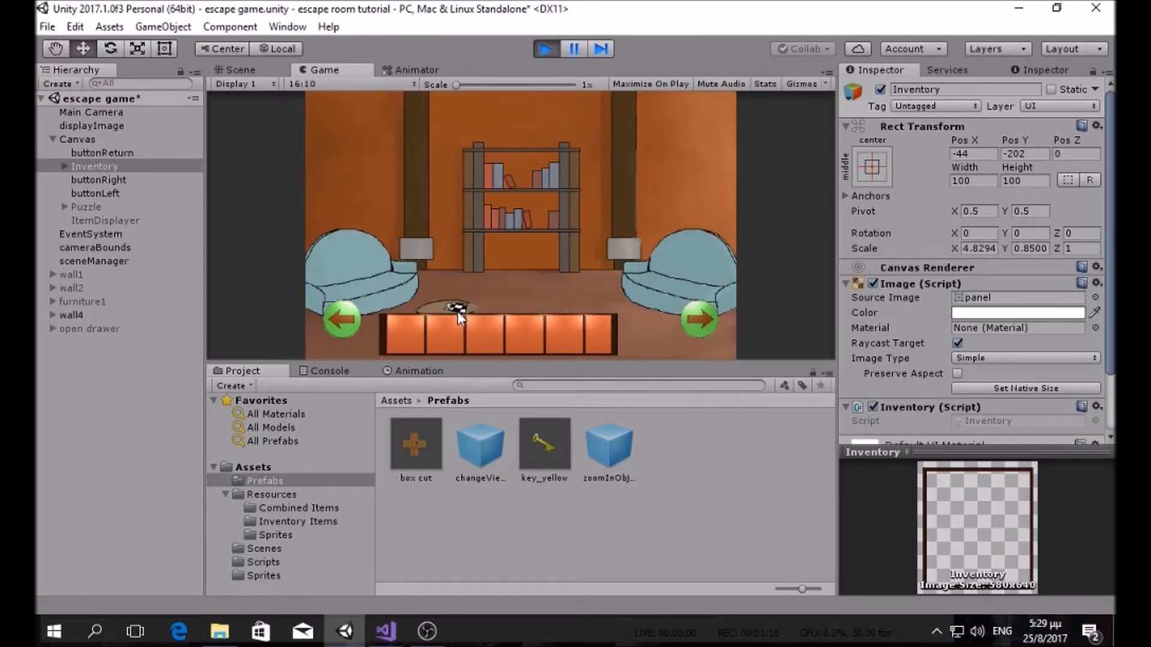
pyautogui.click(544, 49)
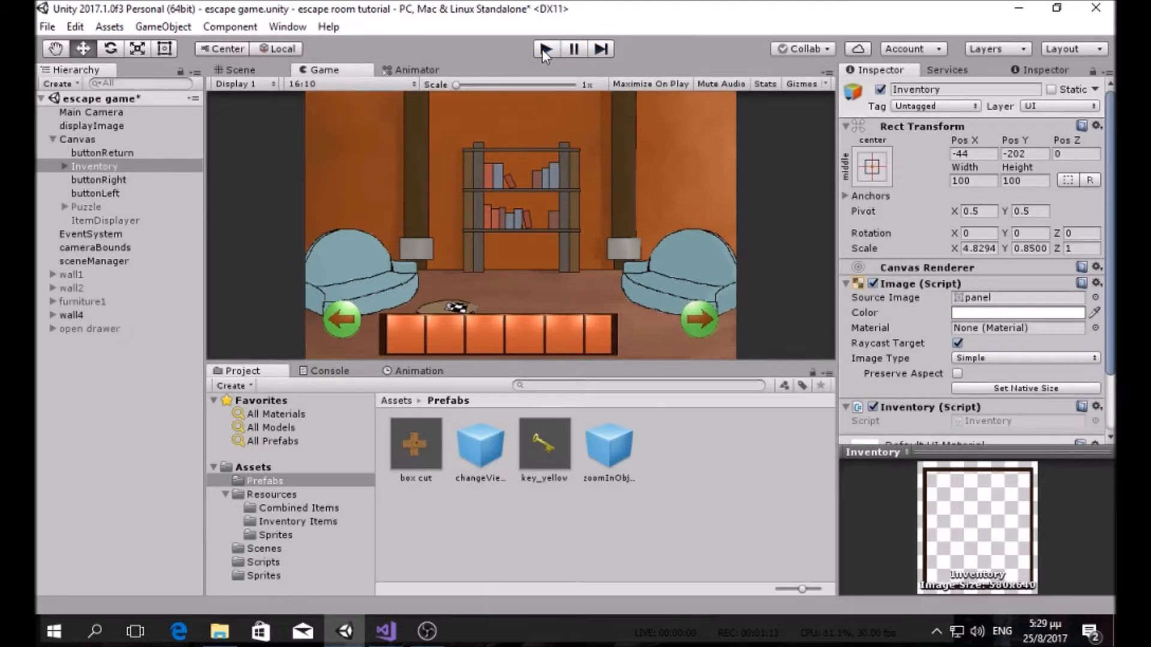
# Step: Nudge the Inventory bar right and shrink it to scale 4.1049 × 0.7225, then verify in Play
pyautogui.moveTo(630, 328); pyautogui.dragTo(630, 326)
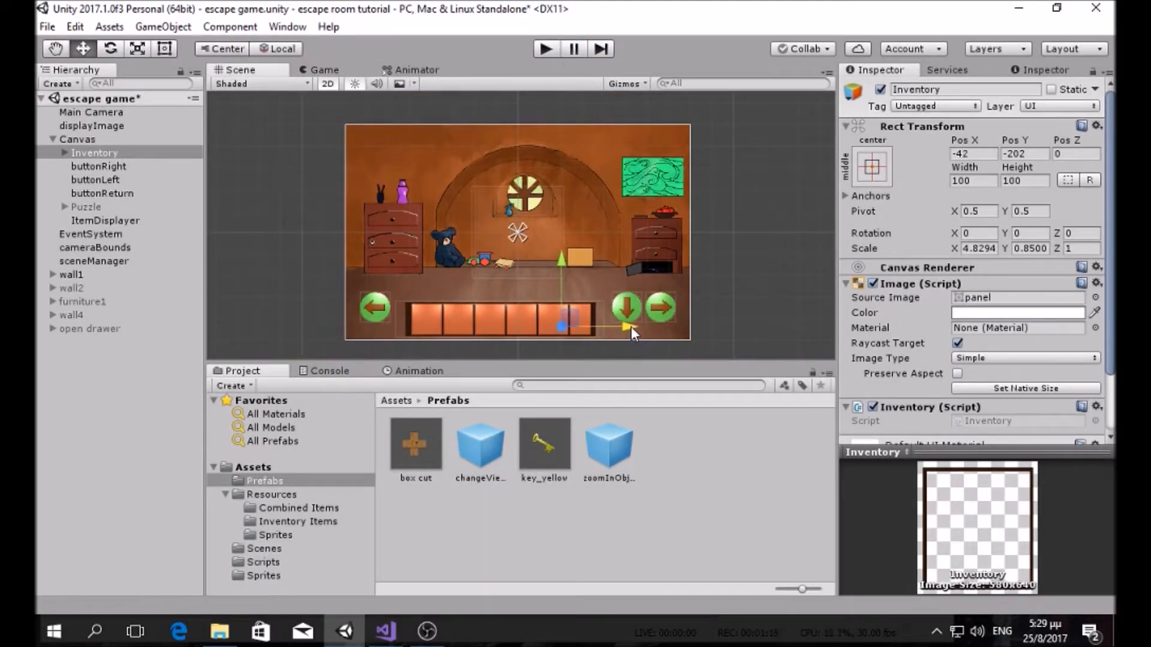
pyautogui.click(138, 48)
pyautogui.moveTo(561, 327); pyautogui.dragTo(546, 325)
pyautogui.click(545, 49)
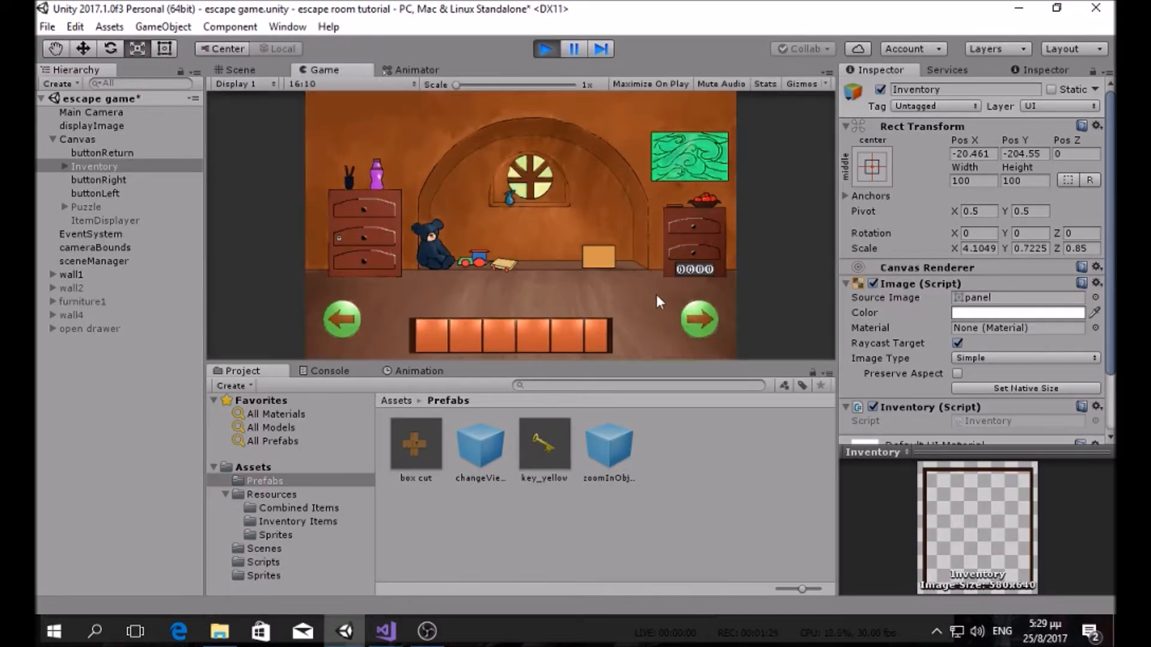
pyautogui.click(706, 321)
pyautogui.click(705, 322)
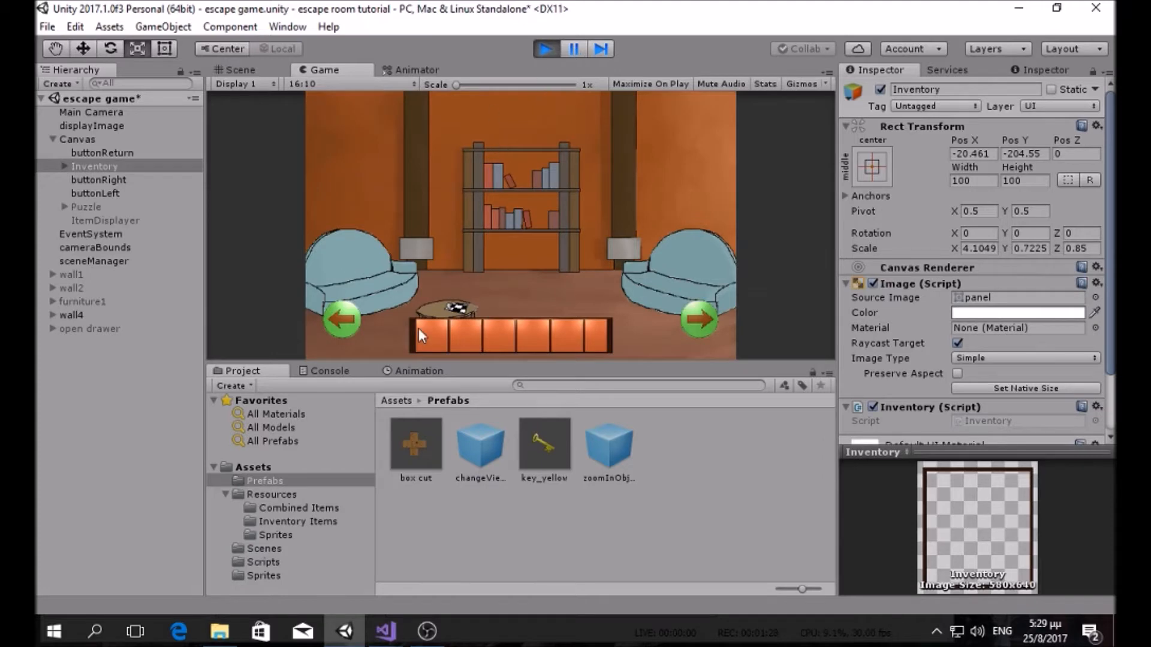
pyautogui.click(546, 49)
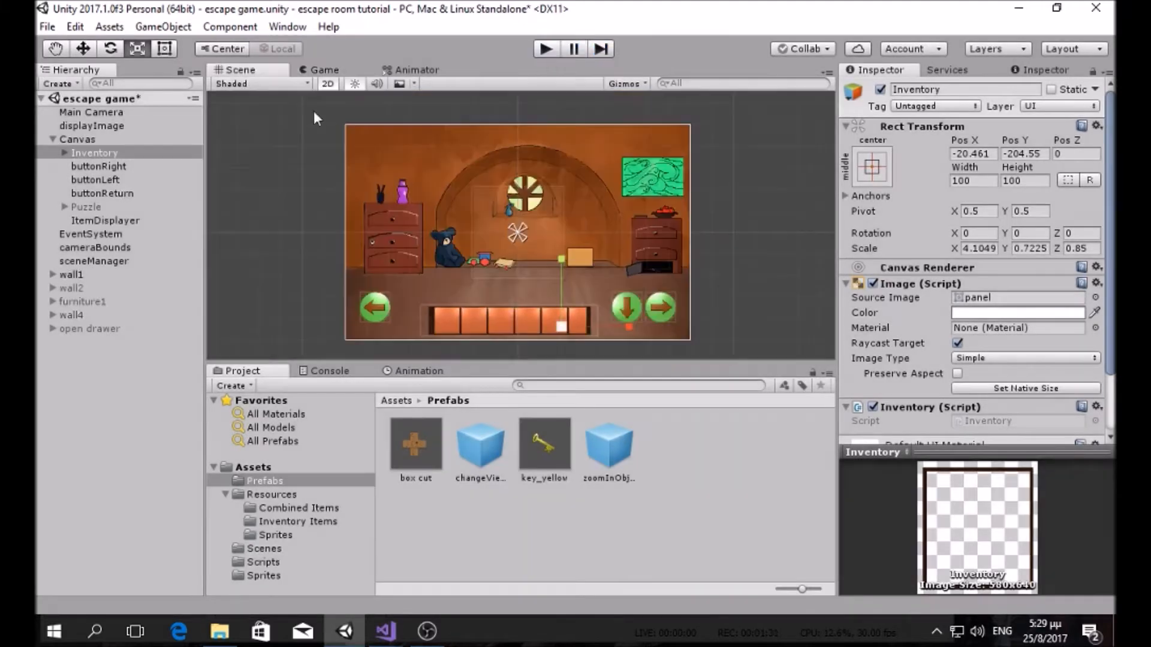
# Step: Browse the Project folders from Prefabs down to Sprites
pyautogui.click(278, 477)
pyautogui.click(284, 494)
pyautogui.click(282, 522)
pyautogui.click(279, 547)
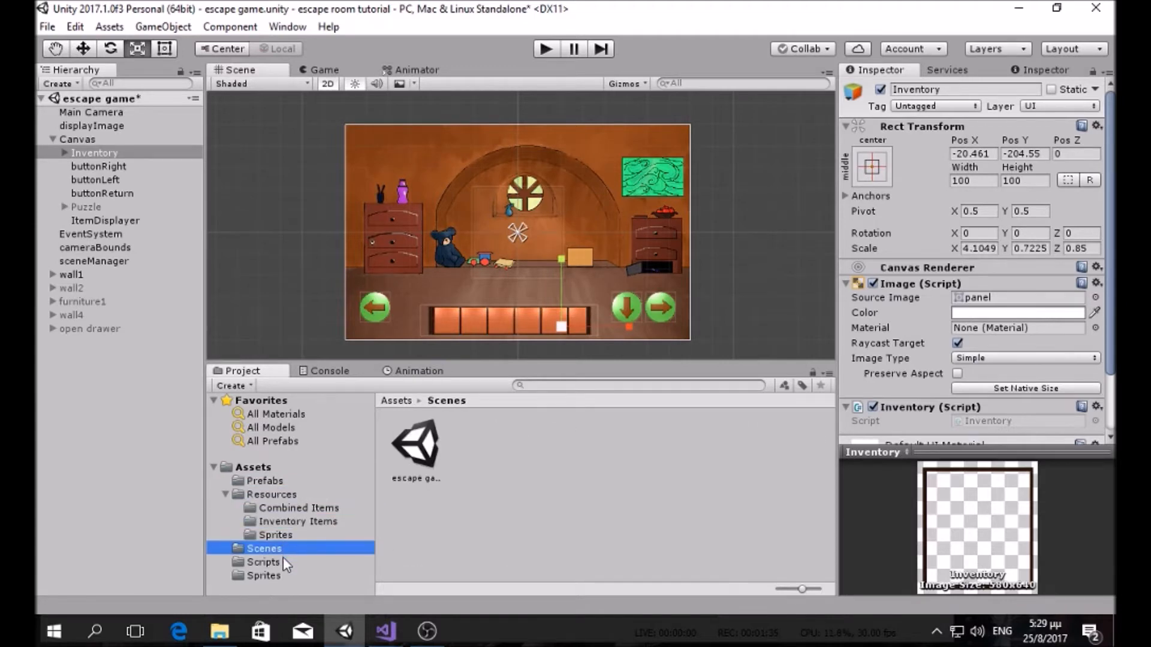
pyautogui.click(283, 561)
pyautogui.click(286, 574)
pyautogui.scroll(-2, 621, 512)
pyautogui.scroll(2, 620, 512)
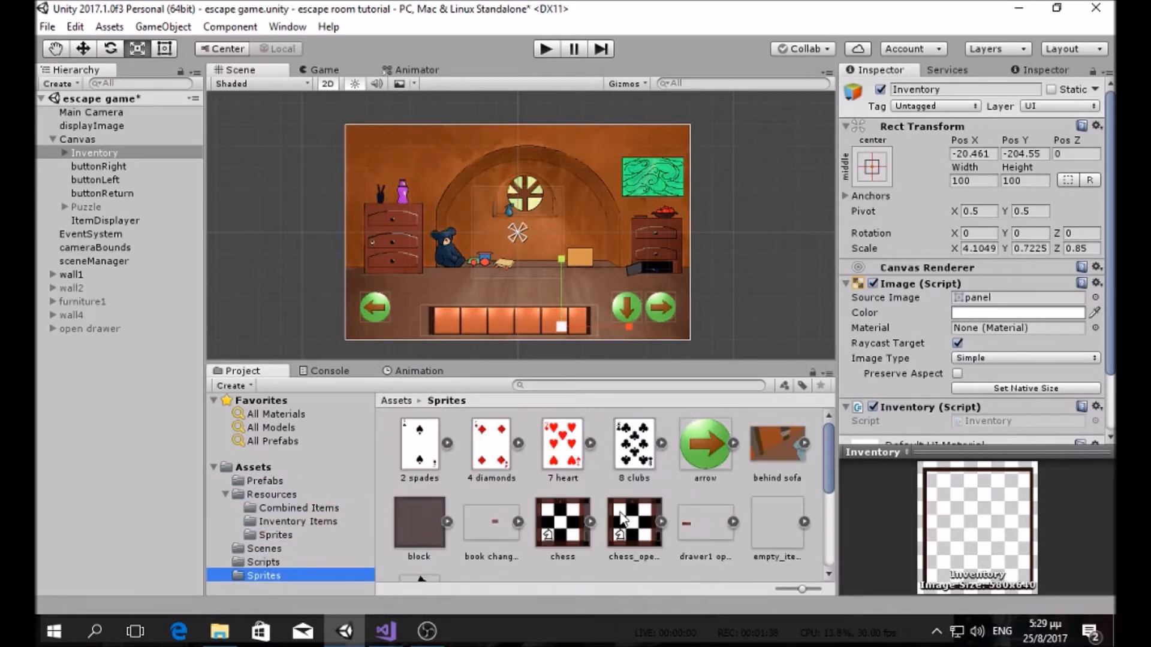
# Step: Add a new UI Image as a child of the Canvas
pyautogui.click(113, 140)
pyautogui.rightClick(115, 147)
pyautogui.moveTo(155, 412)
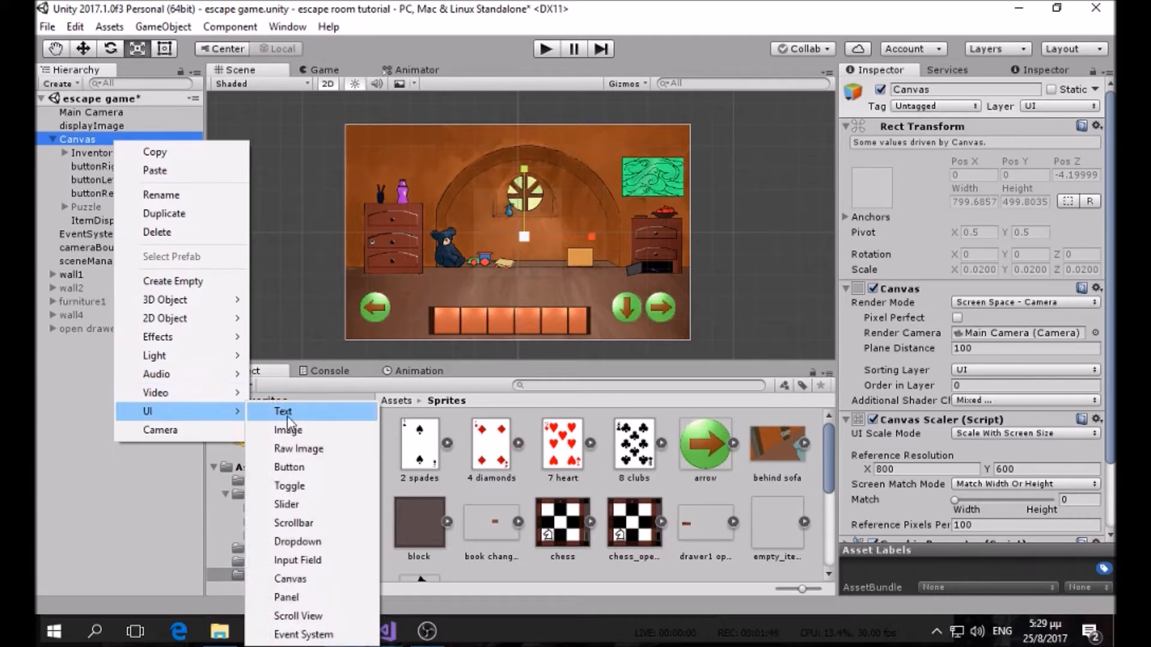
pyautogui.click(315, 430)
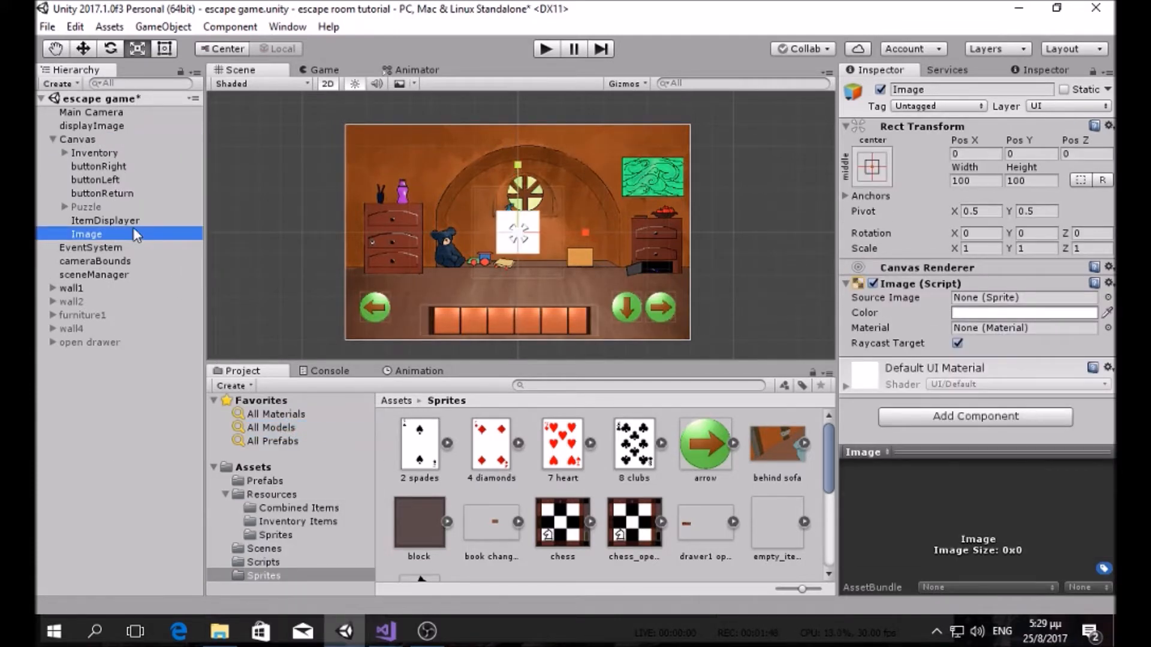
# Step: Rename the new image object to Chess
pyautogui.click(135, 233)
pyautogui.write('Chess')
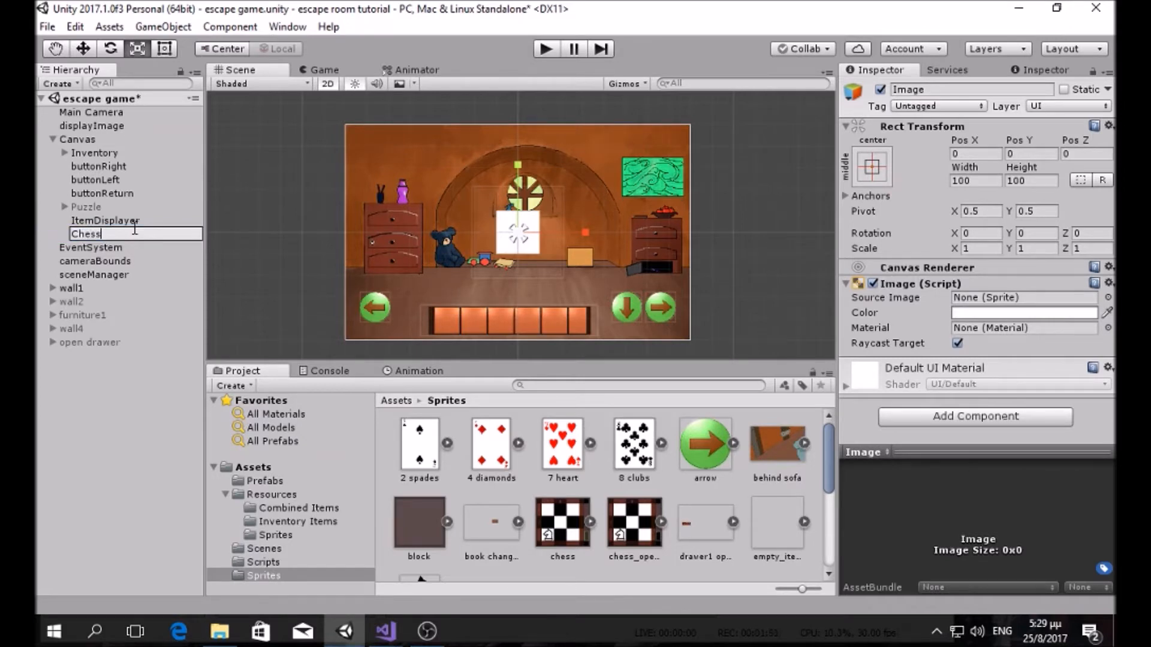
pyautogui.press('Return')
# Step: Give Chess the chess board sprite and scale it up to about 3.7098
pyautogui.moveTo(558, 531); pyautogui.dragTo(1019, 298)
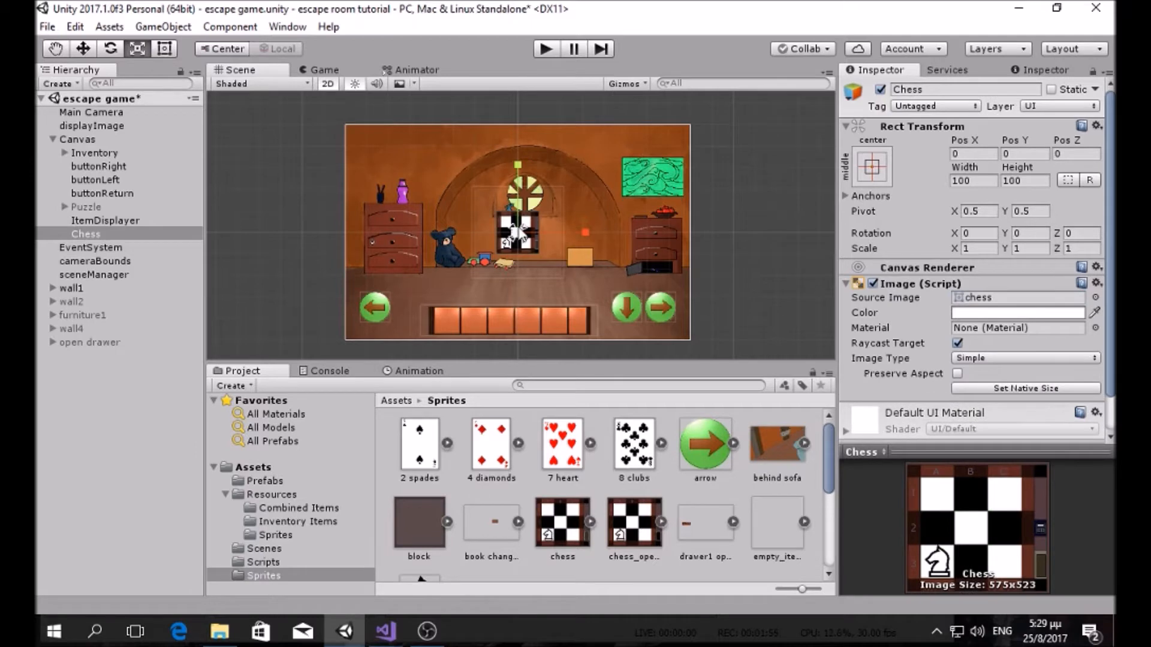
pyautogui.moveTo(518, 234); pyautogui.dragTo(728, 176)
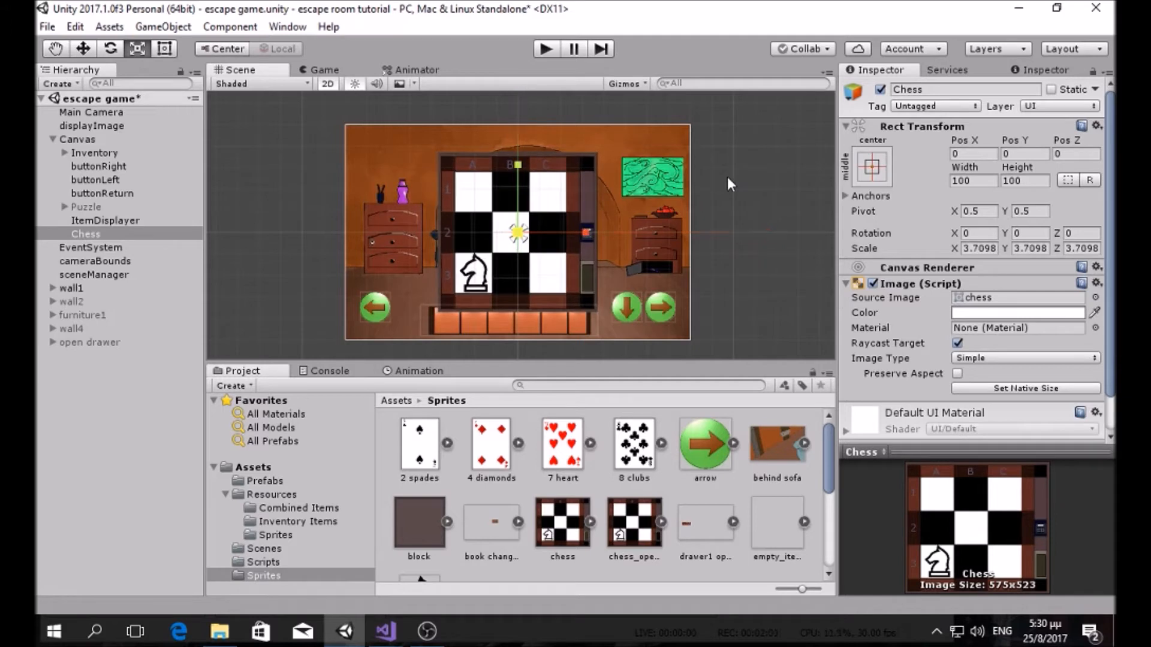
pyautogui.scroll(2, 597, 206)
pyautogui.scroll(-2, 597, 206)
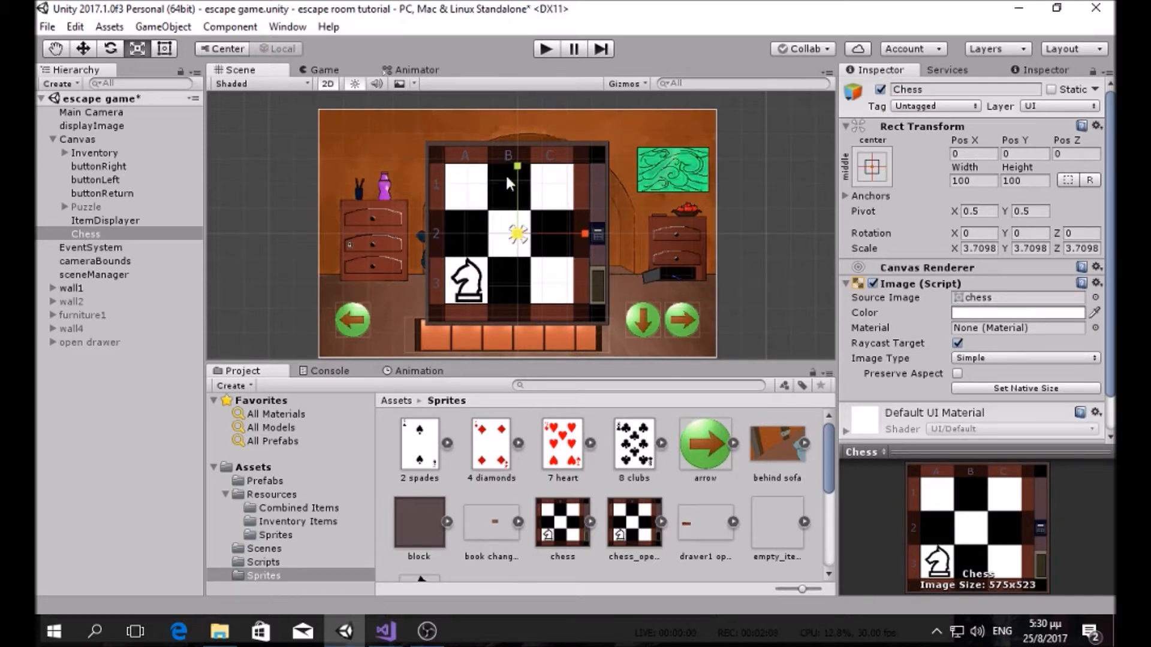
pyautogui.scroll(2, 522, 204)
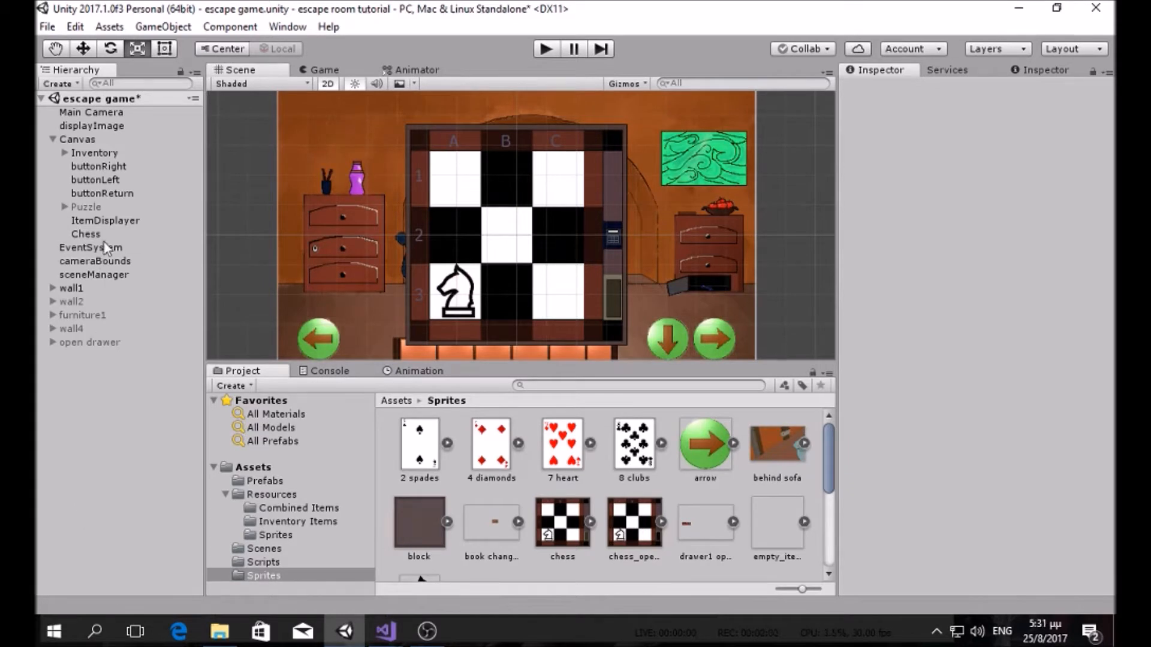
# Step: Add a UI Input Field as a child of the Chess board
pyautogui.click(104, 236)
pyautogui.rightClick(120, 236)
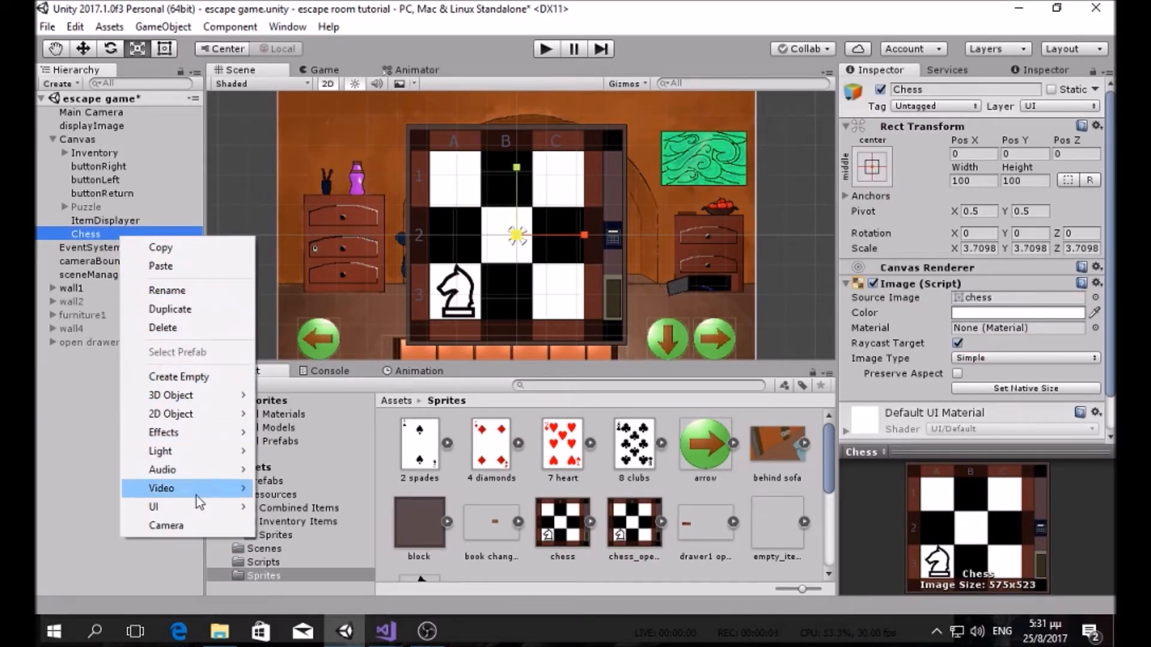
pyautogui.moveTo(206, 507)
pyautogui.click(350, 432)
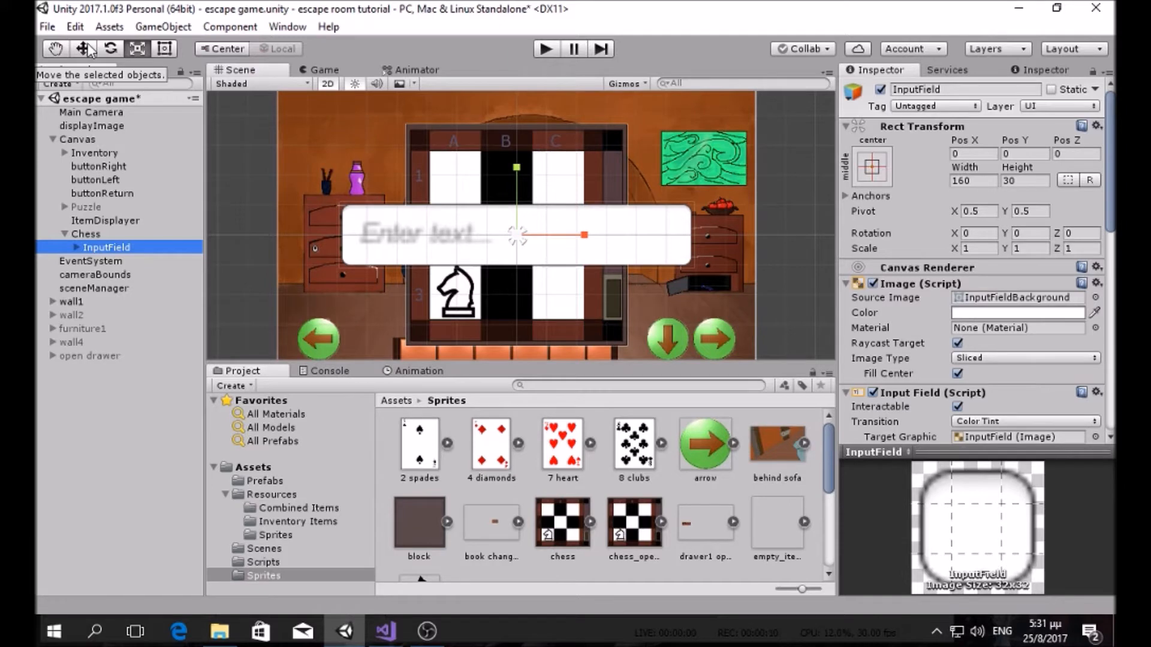
# Step: Give the input field the green screen sprite and scale it to 0.6710 × 1.3505
pyautogui.moveTo(515, 235); pyautogui.dragTo(494, 247)
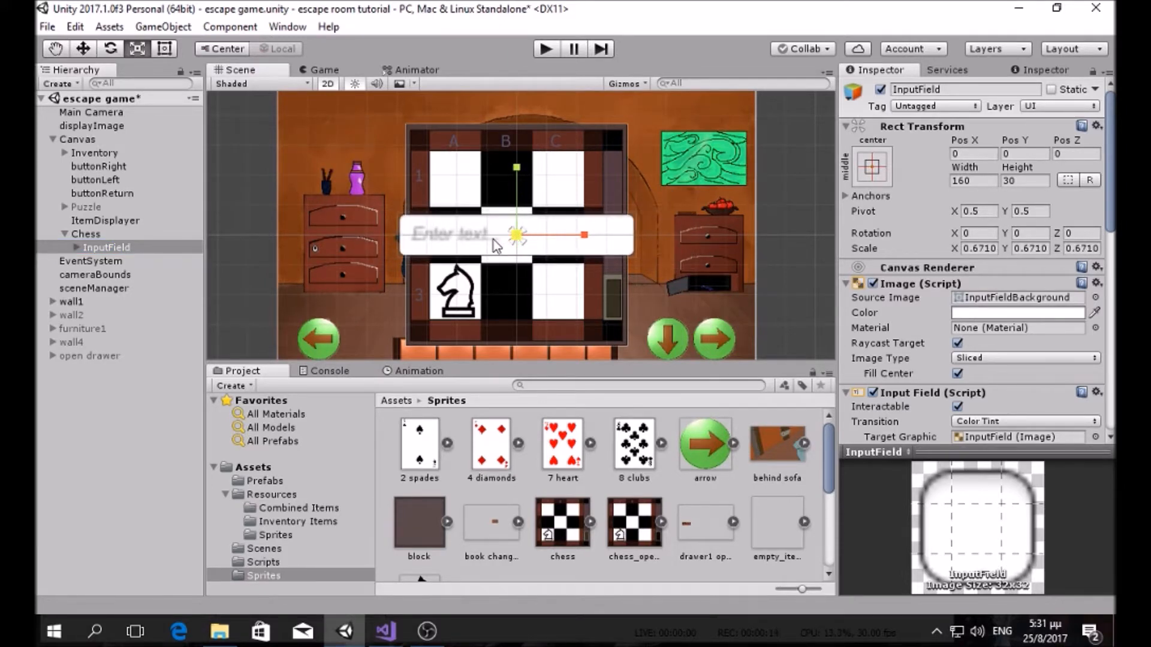
pyautogui.scroll(-5, 642, 516)
pyautogui.scroll(5, 630, 505)
pyautogui.scroll(-5, 628, 502)
pyautogui.moveTo(634, 533); pyautogui.dragTo(986, 303)
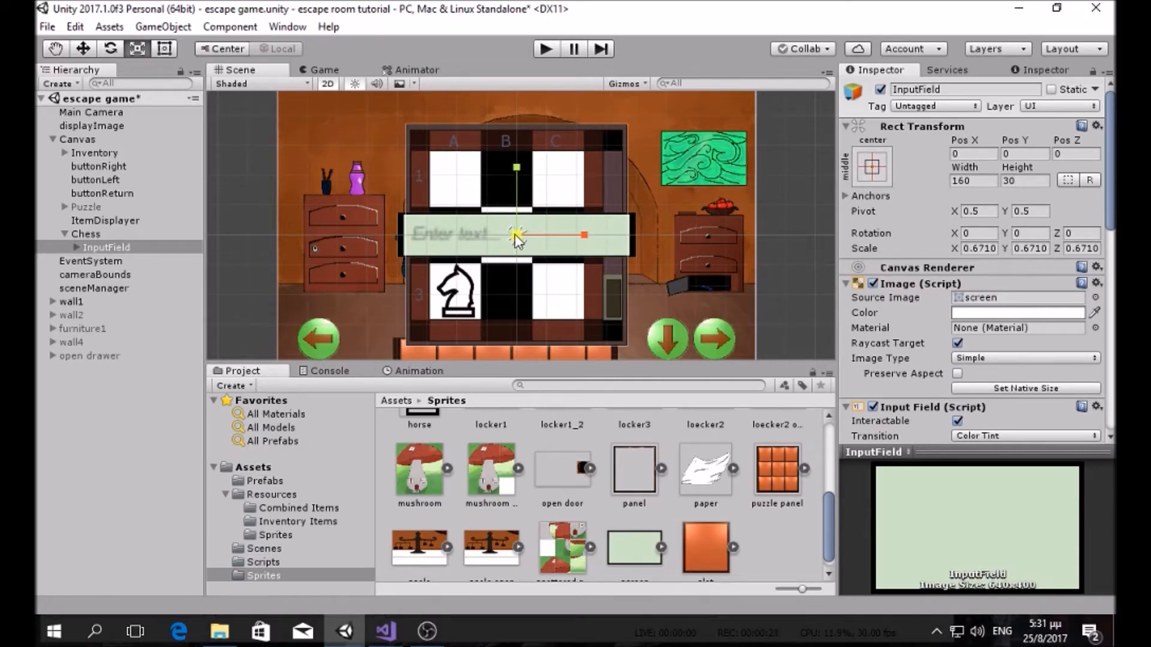
pyautogui.moveTo(515, 168); pyautogui.dragTo(534, 99)
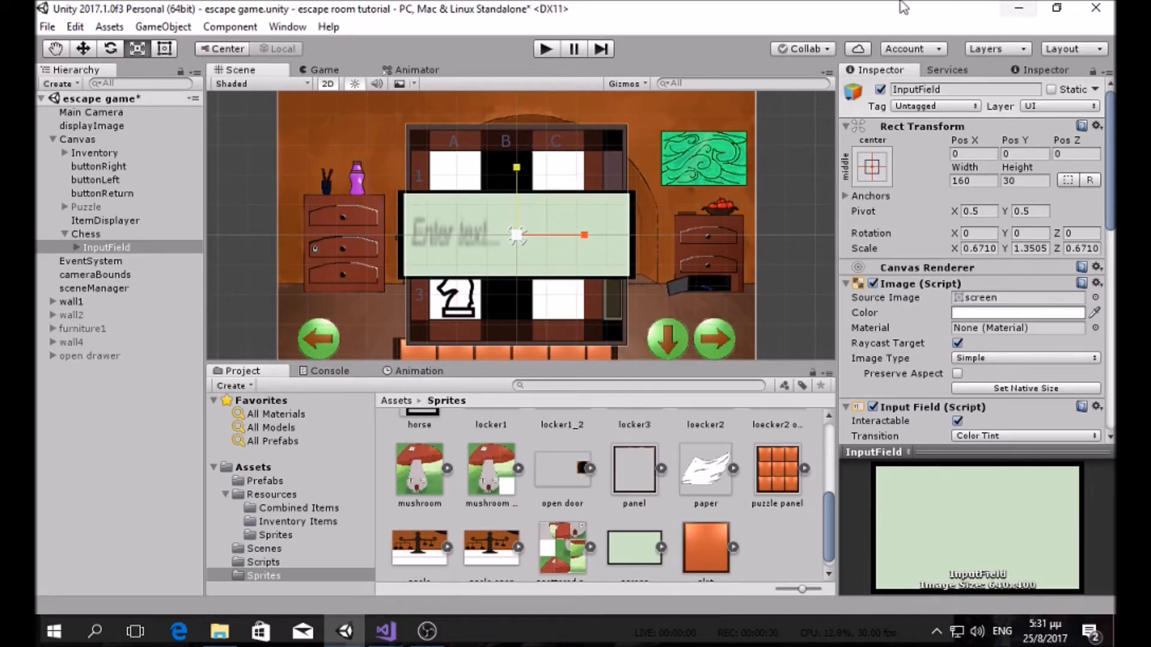
# Step: Toggle the input field inactive and active again to compare it against the chessboard
pyautogui.click(881, 90)
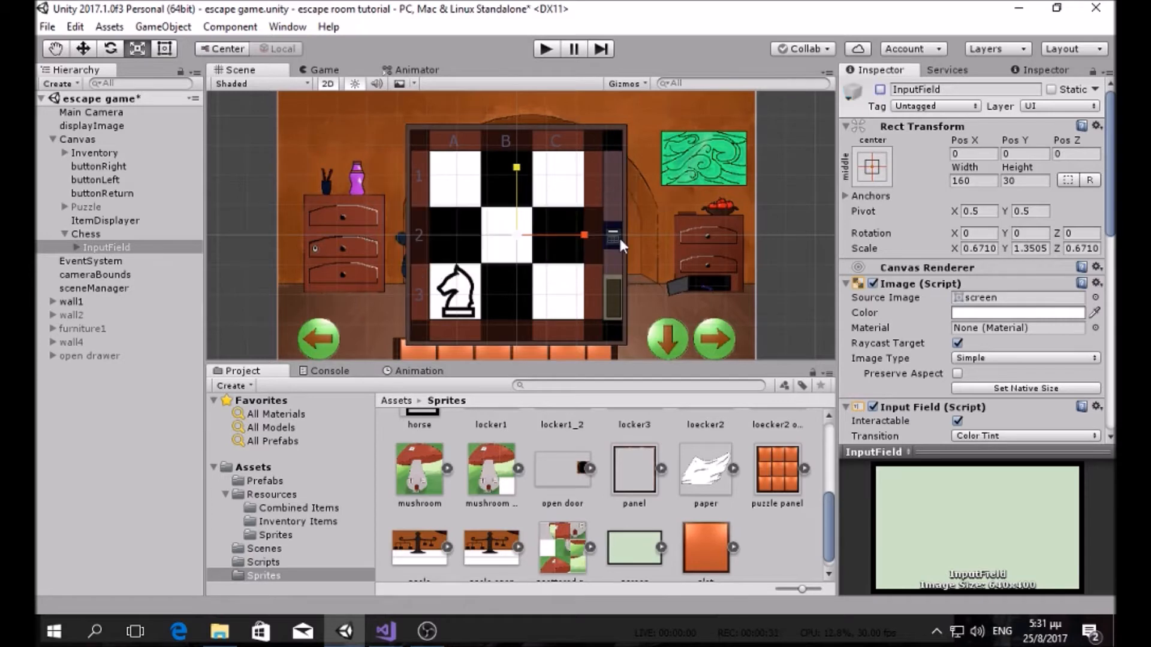
pyautogui.scroll(2, 619, 236)
pyautogui.click(122, 466)
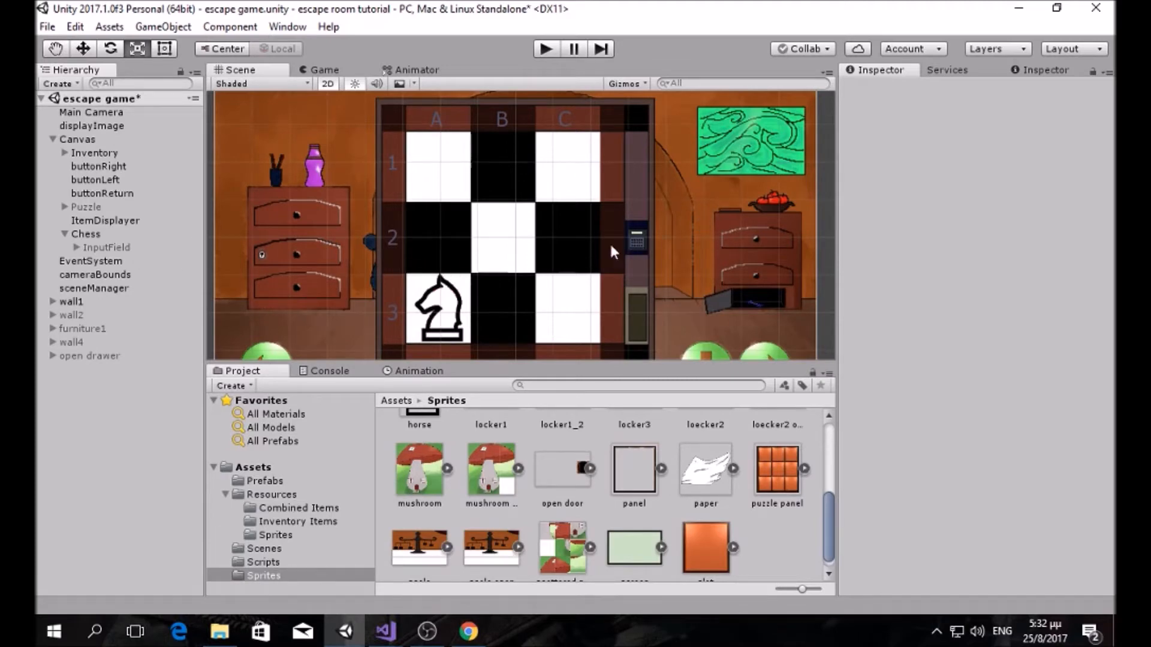
pyautogui.click(102, 248)
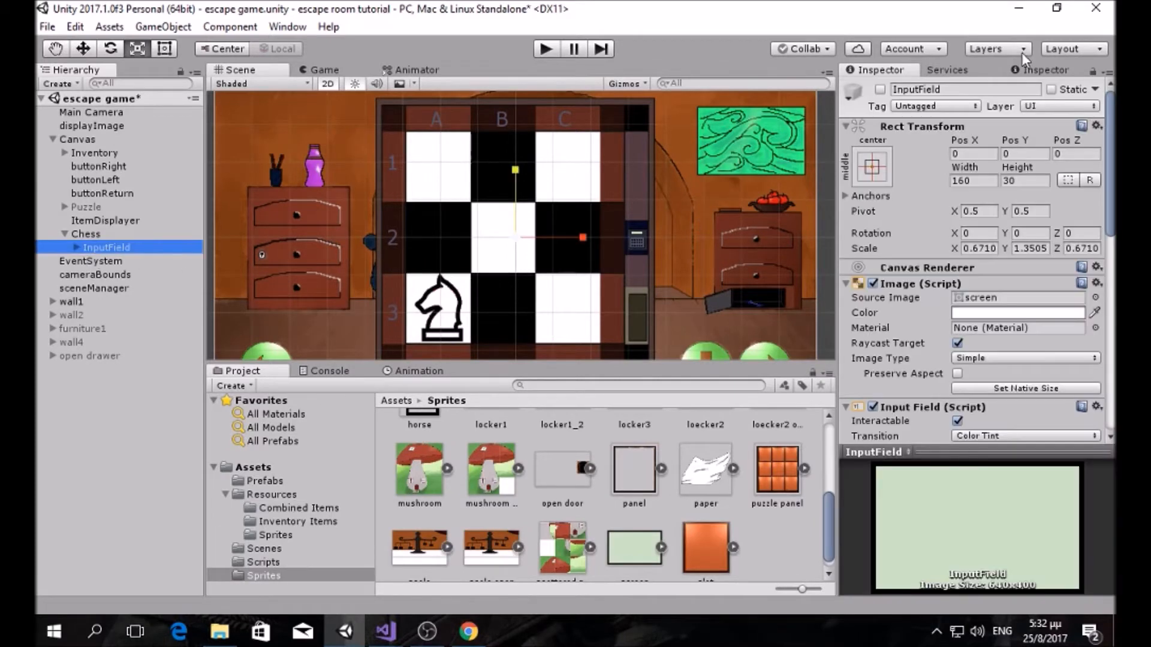
pyautogui.click(880, 90)
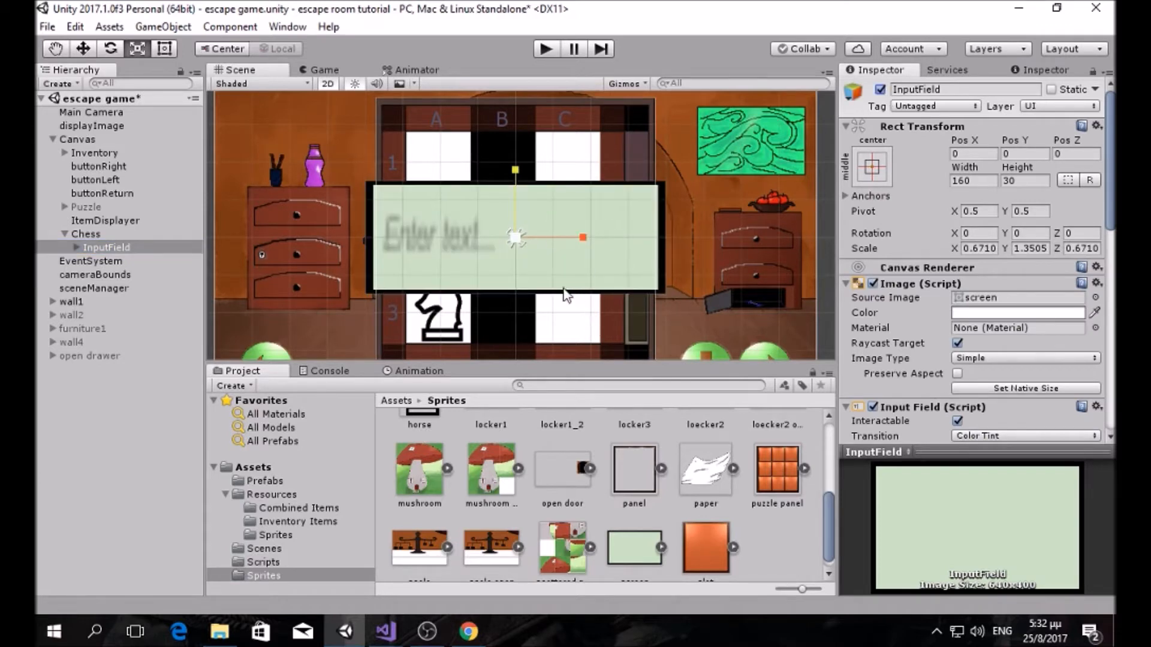
pyautogui.scroll(-10, 1011, 337)
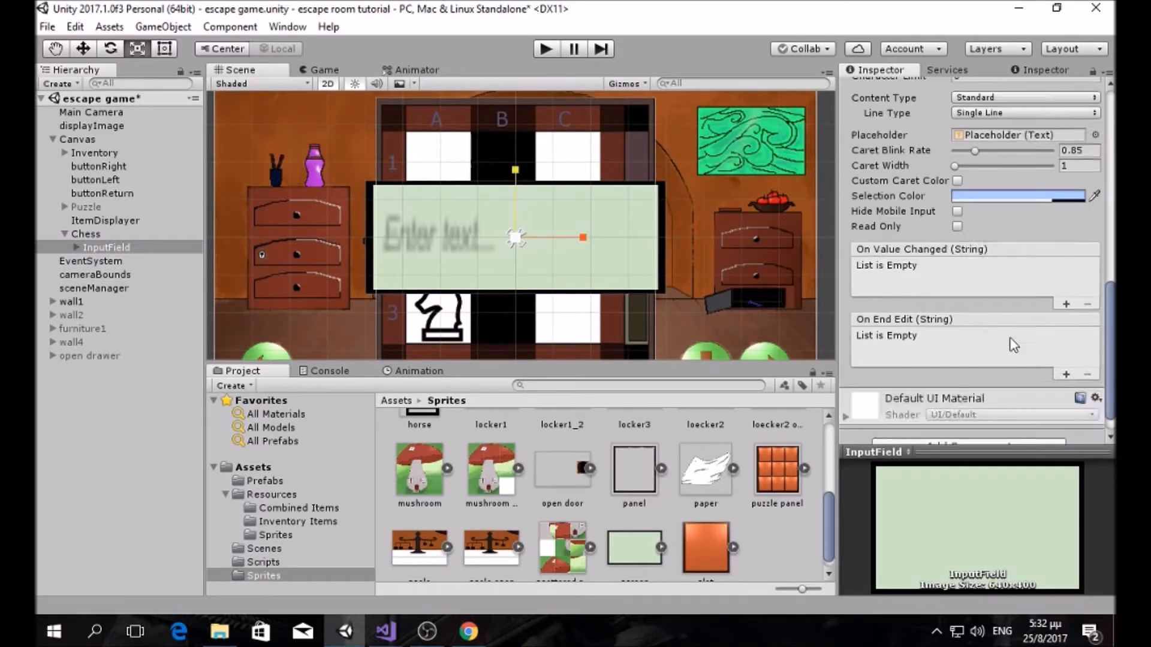
pyautogui.scroll(10, 1013, 345)
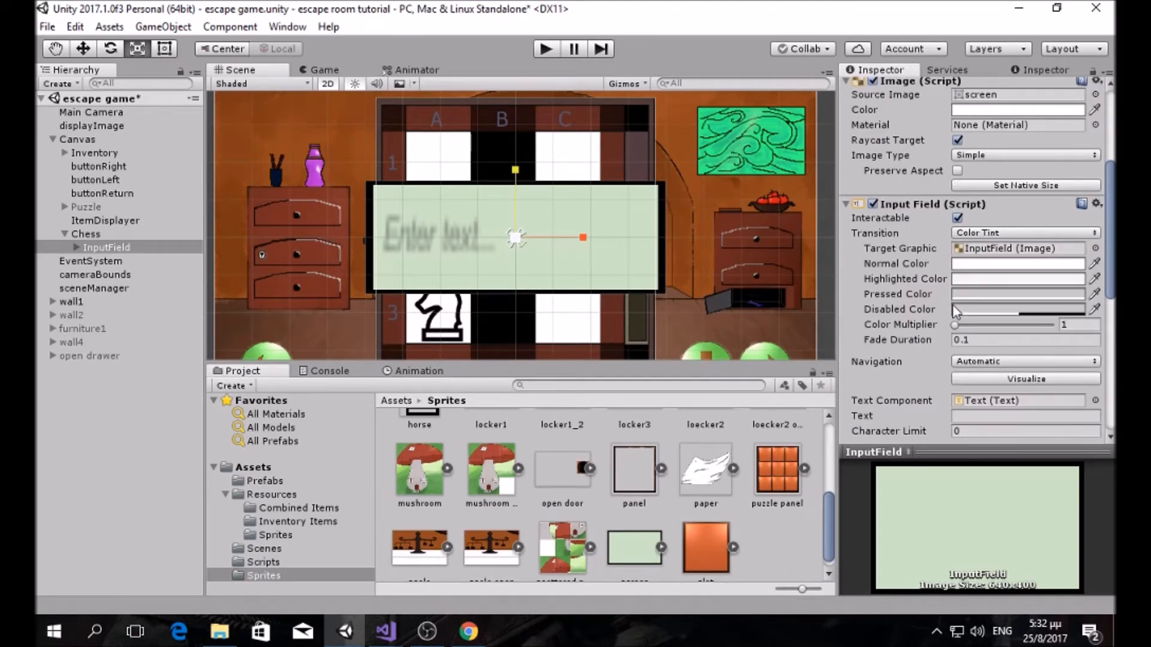
pyautogui.scroll(-3, 957, 309)
pyautogui.scroll(-3, 958, 312)
pyautogui.scroll(10, 957, 312)
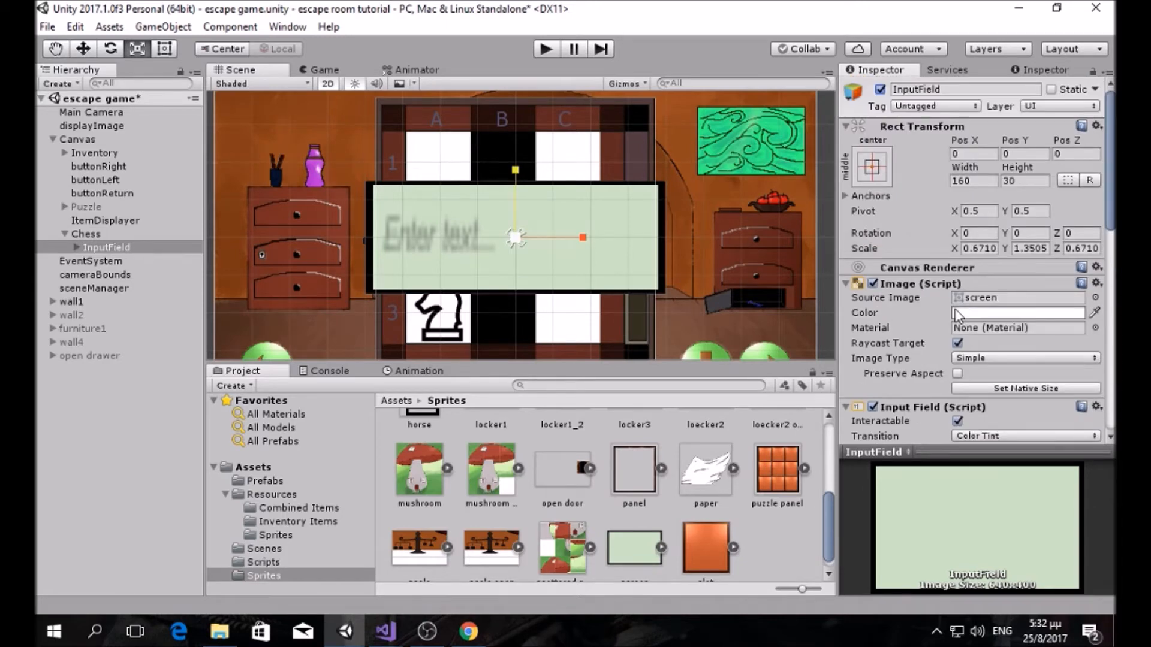
pyautogui.click(121, 239)
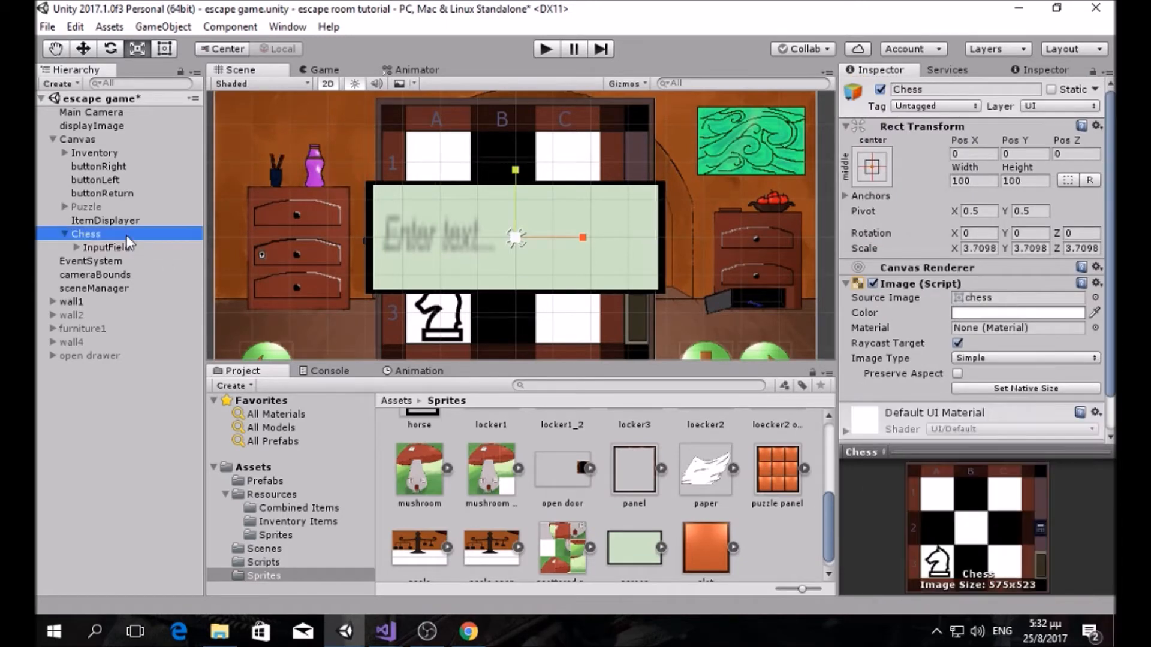
pyautogui.click(91, 434)
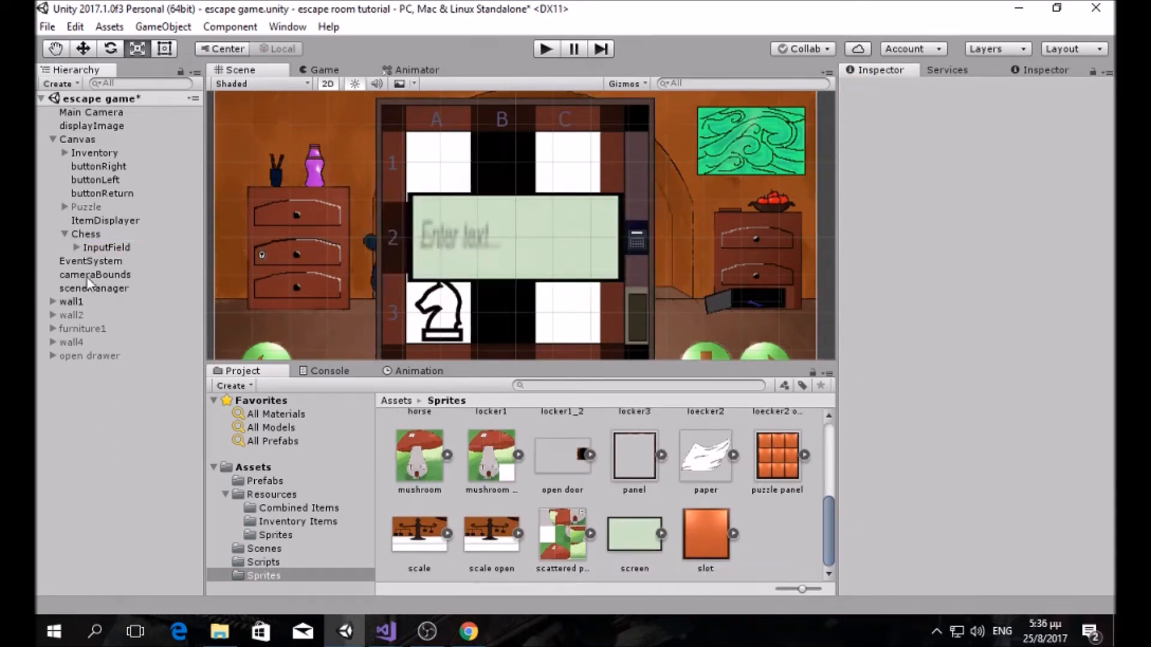
# Step: Replace the Placeholder text 'Enter text...' with 'Enter Password...'
pyautogui.click(76, 247)
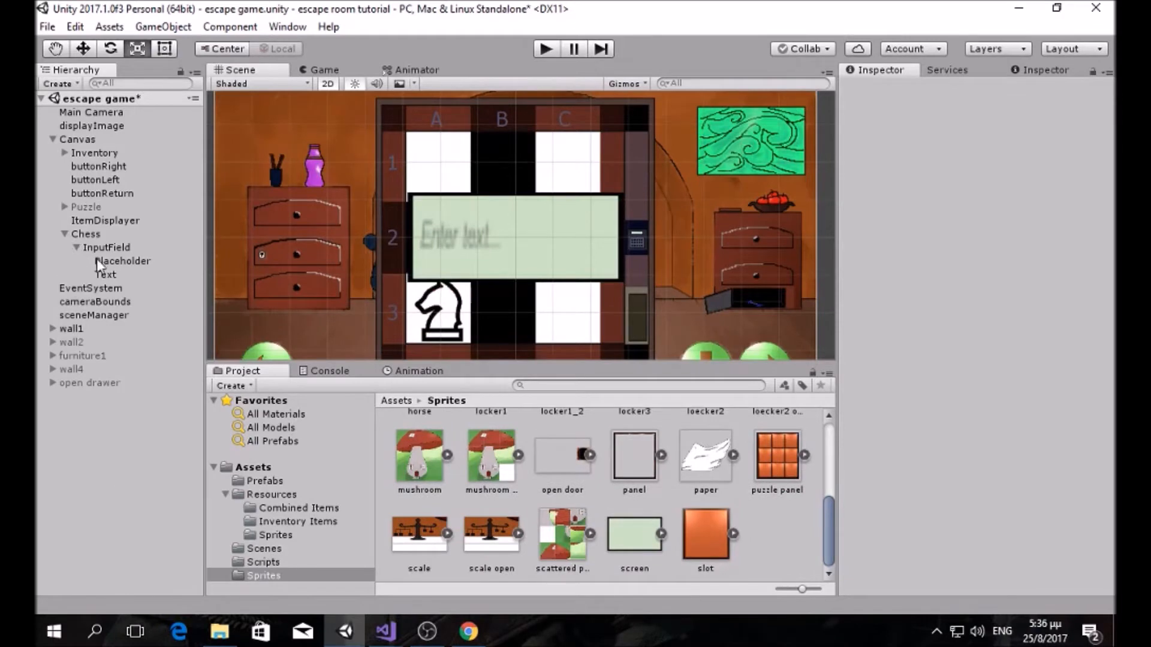
pyautogui.click(96, 261)
pyautogui.click(933, 311)
pyautogui.click(932, 307)
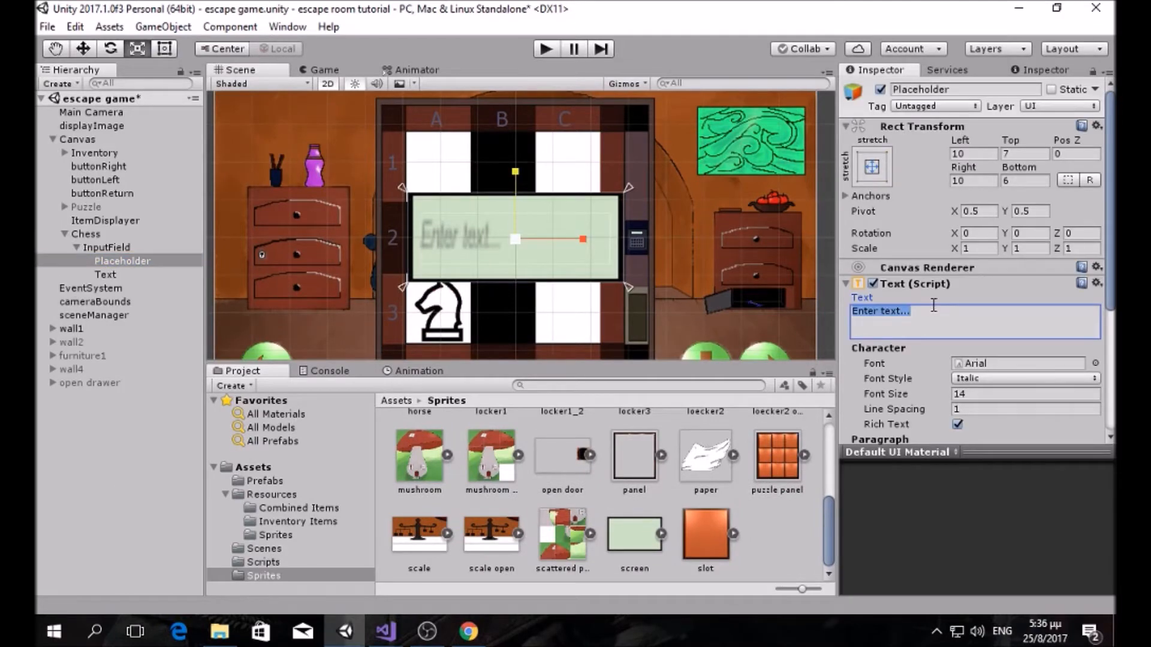
pyautogui.write('W')
pyautogui.press('BackSpace')
pyautogui.write('Enter')
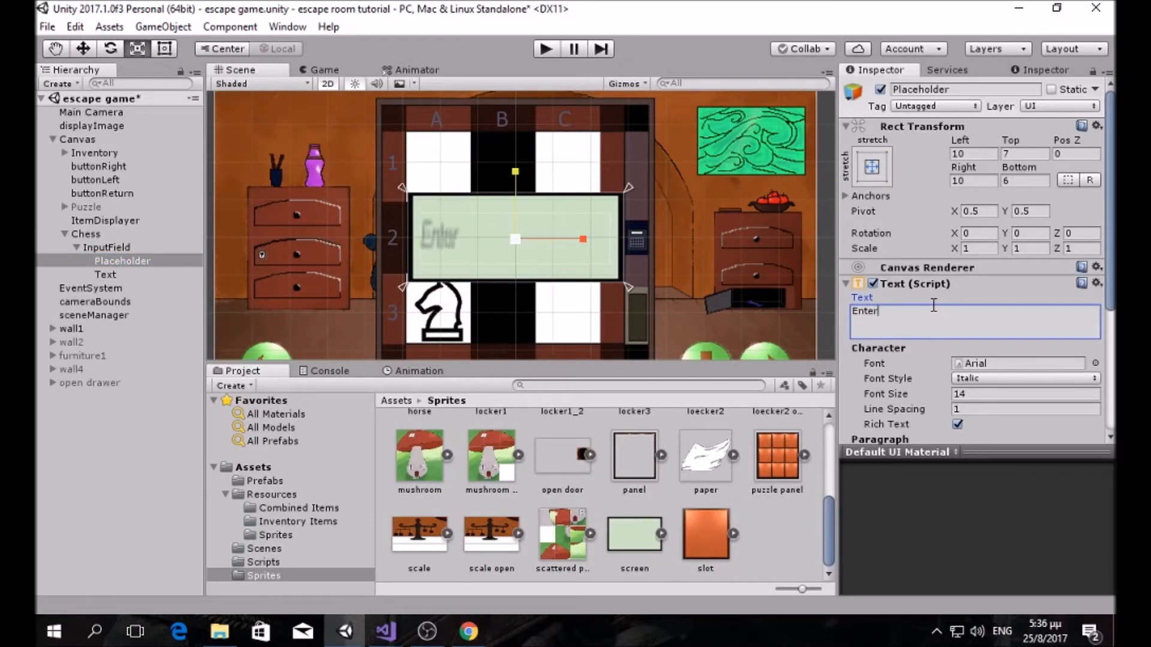
pyautogui.write(' Password')
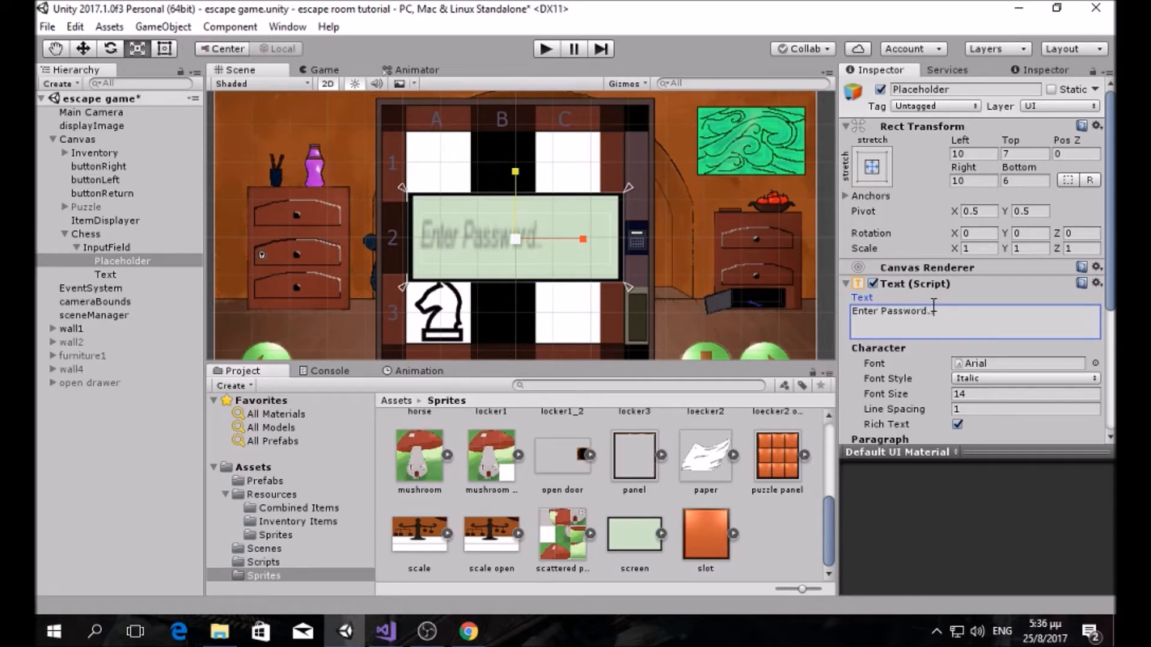
pyautogui.write('...')
pyautogui.click(105, 274)
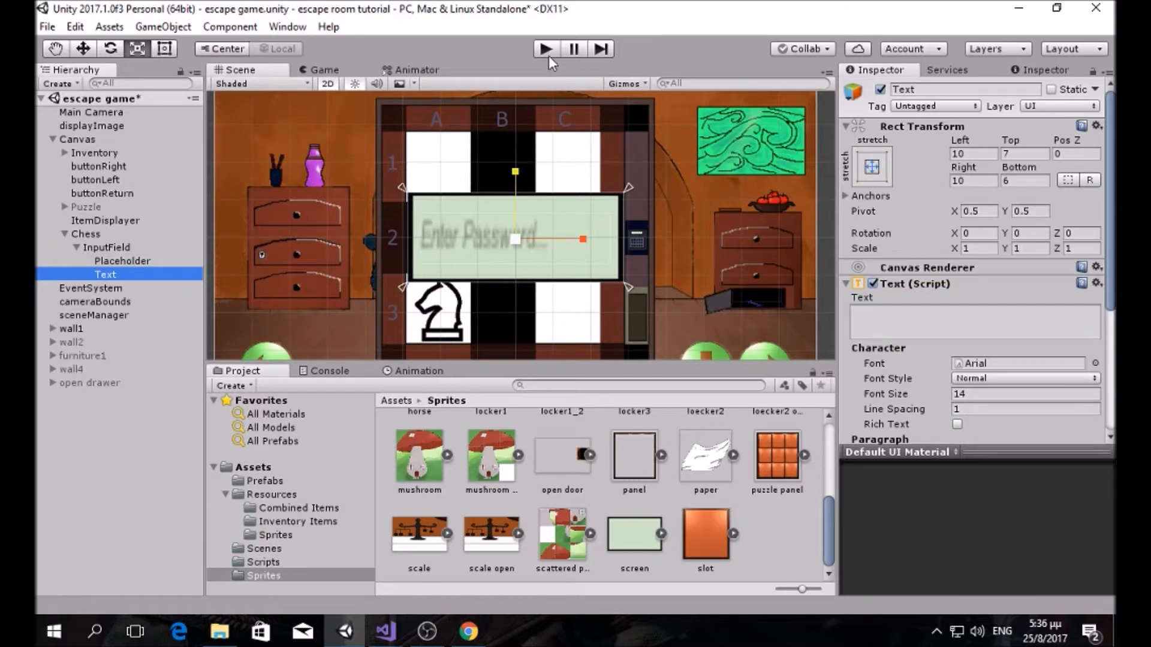
pyautogui.click(548, 50)
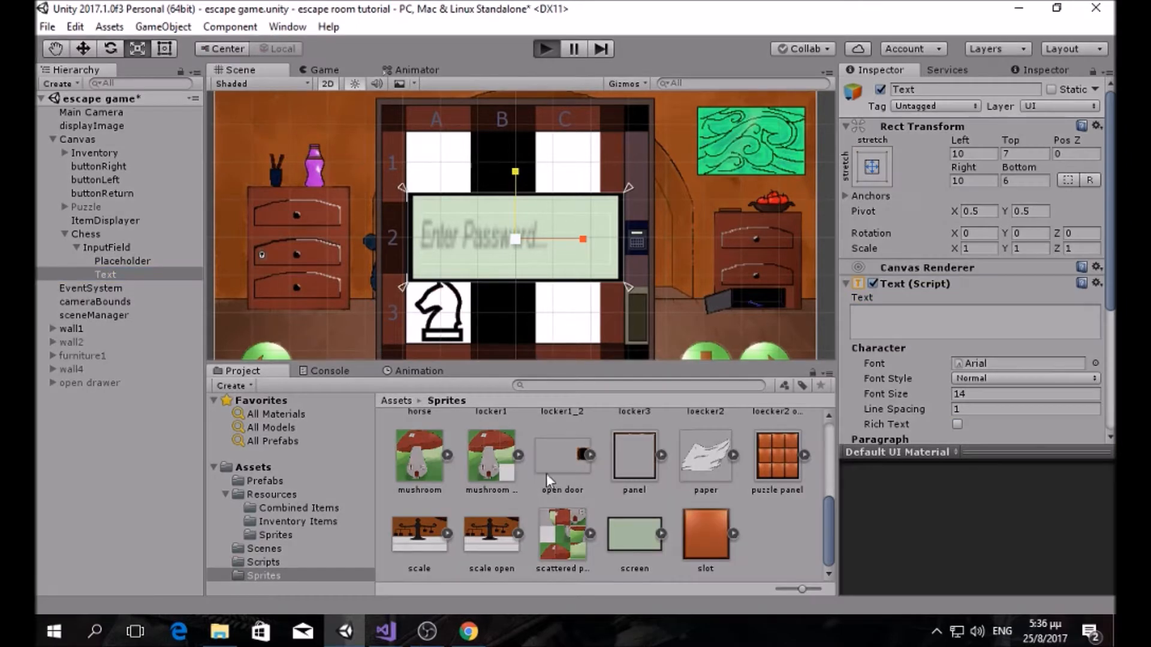
pyautogui.click(495, 205)
pyautogui.write('dfsghdskjfgdskf')
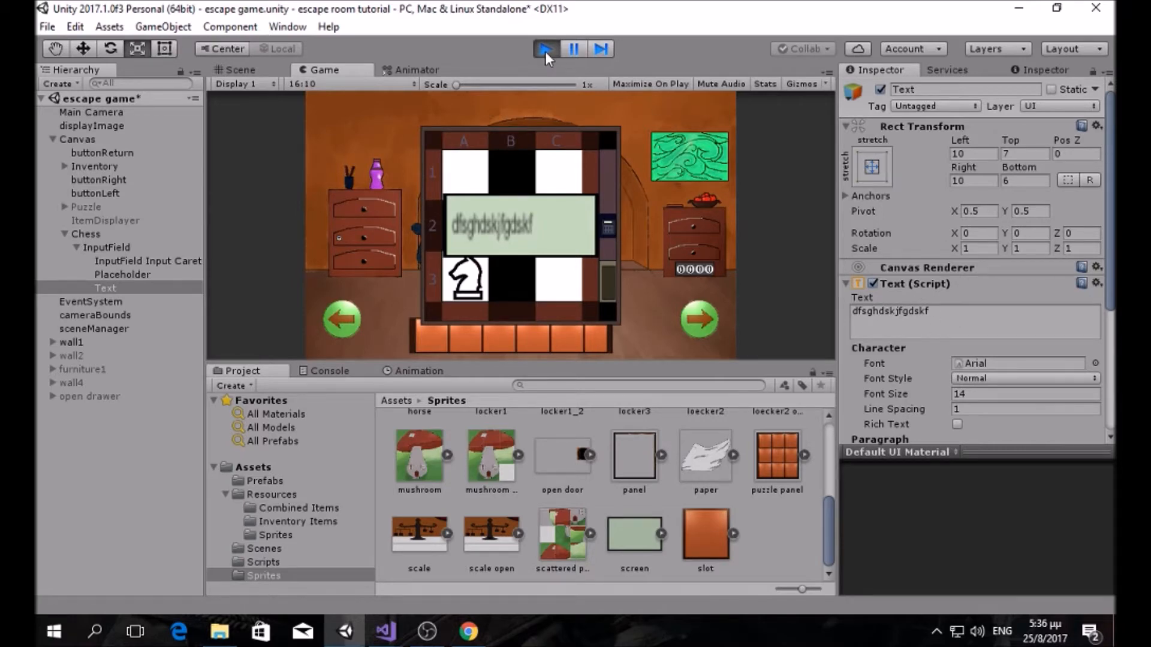
pyautogui.scroll(-3, 1008, 378)
pyautogui.scroll(2, 1009, 379)
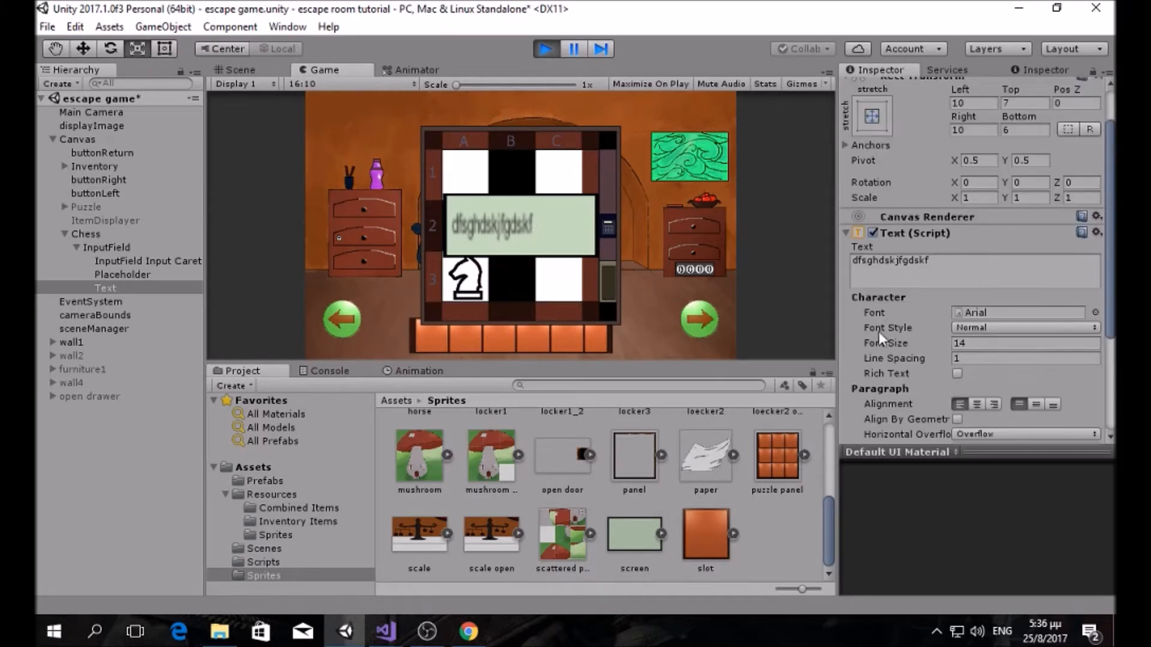
pyautogui.press('BackSpace')
pyautogui.press('BackSpace')
pyautogui.press('BackSpace')
pyautogui.press('BackSpace')
pyautogui.press('BackSpace')
pyautogui.press('BackSpace')
pyautogui.press('BackSpace')
pyautogui.press('BackSpace')
pyautogui.press('BackSpace')
pyautogui.press('BackSpace')
pyautogui.press('BackSpace')
pyautogui.press('BackSpace')
pyautogui.press('BackSpace')
pyautogui.press('BackSpace')
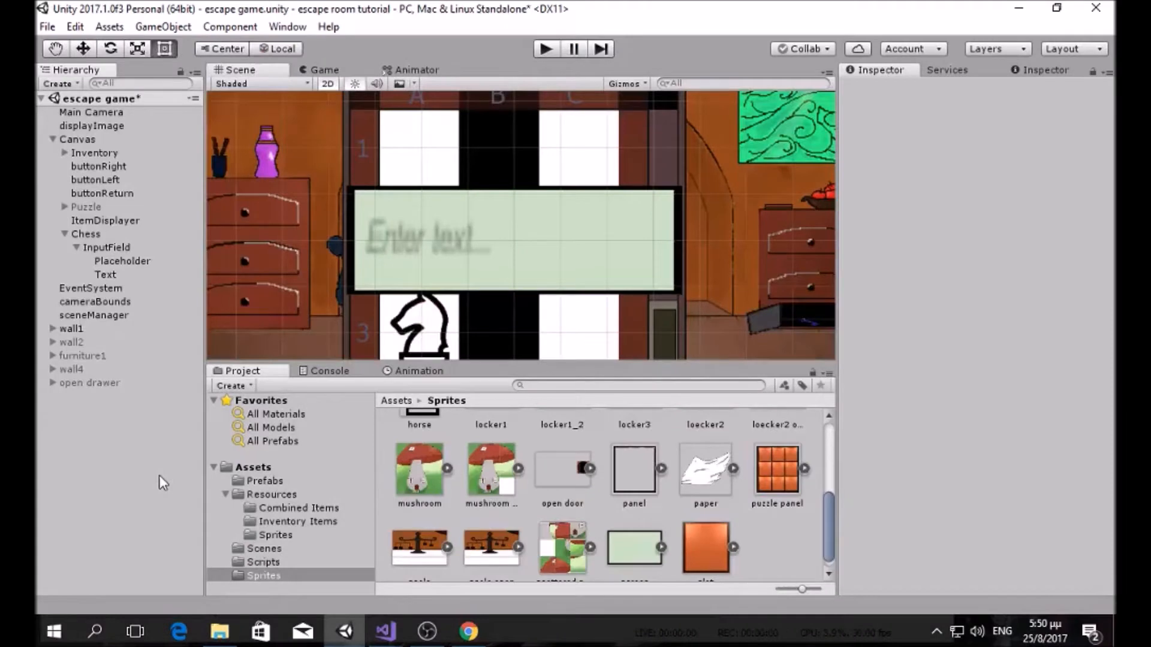
# Step: Enter the test text 'gfgf' as the InputField's Text value
pyautogui.click(128, 246)
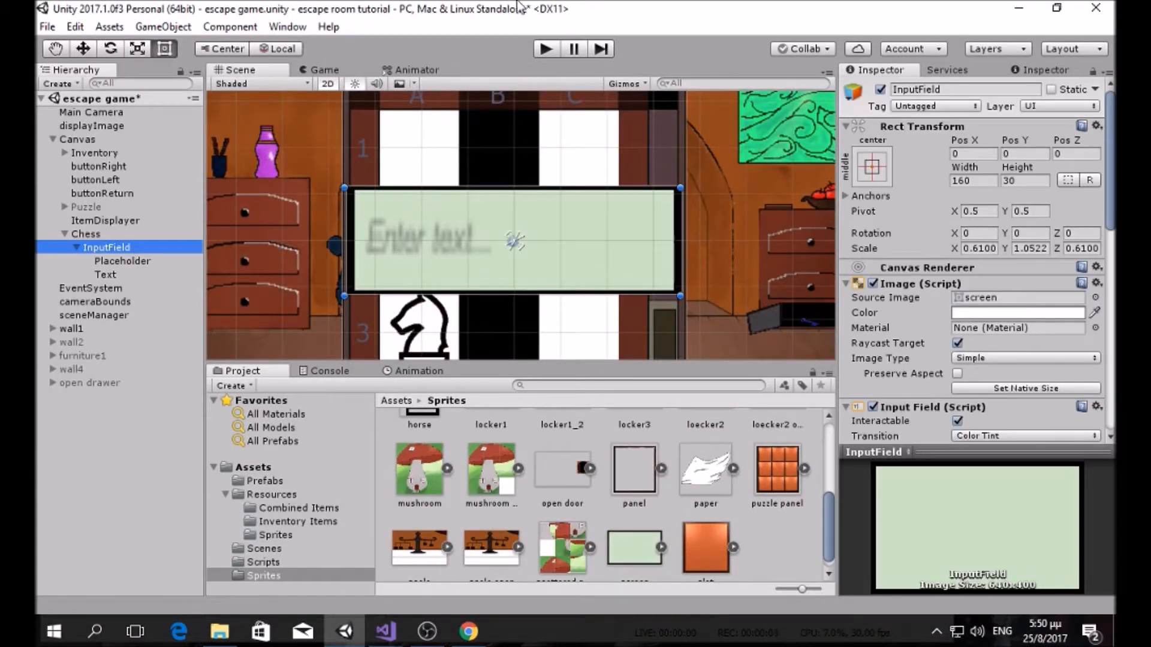
pyautogui.scroll(-5, 1013, 231)
pyautogui.scroll(-2, 1007, 234)
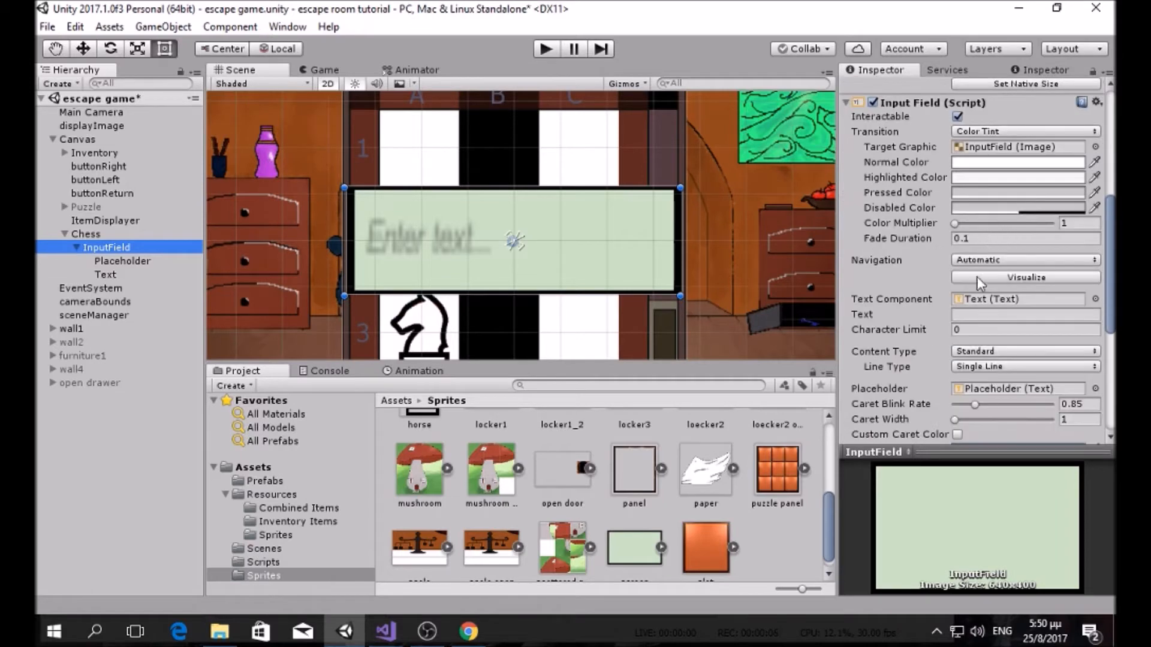
pyautogui.click(961, 314)
pyautogui.write('gfgf')
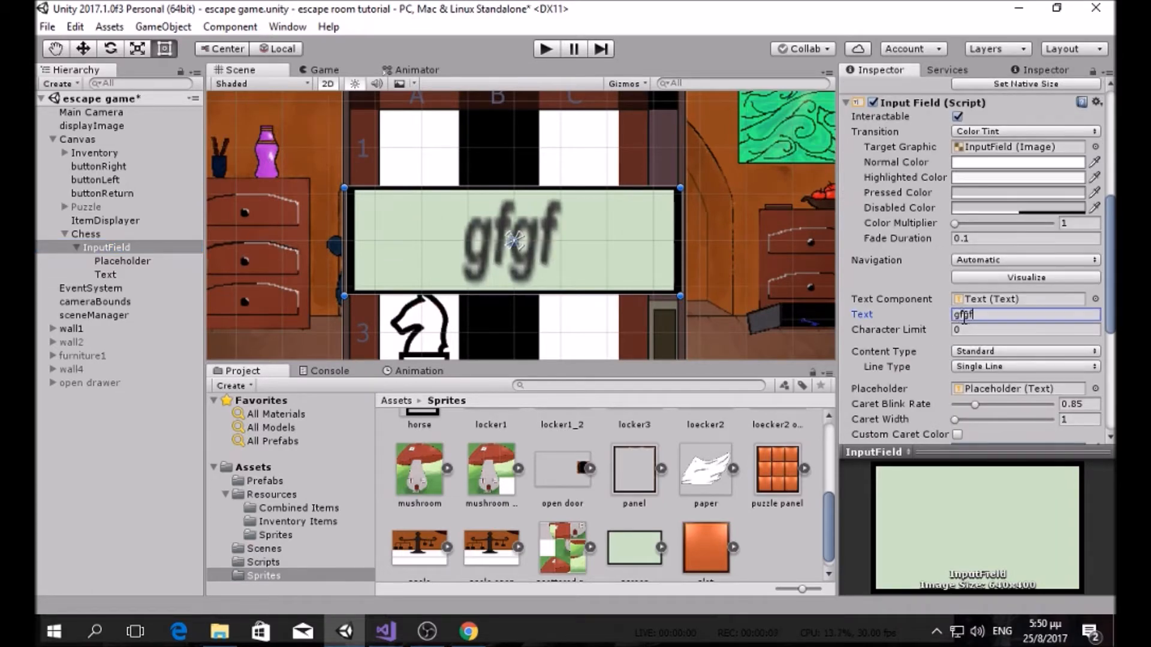
# Step: Try resizing the Text area (undone) and turn off Align By Geometry
pyautogui.click(126, 273)
pyautogui.moveTo(620, 178); pyautogui.dragTo(620, 152)
pyautogui.hotkey('ctrl', 'z')
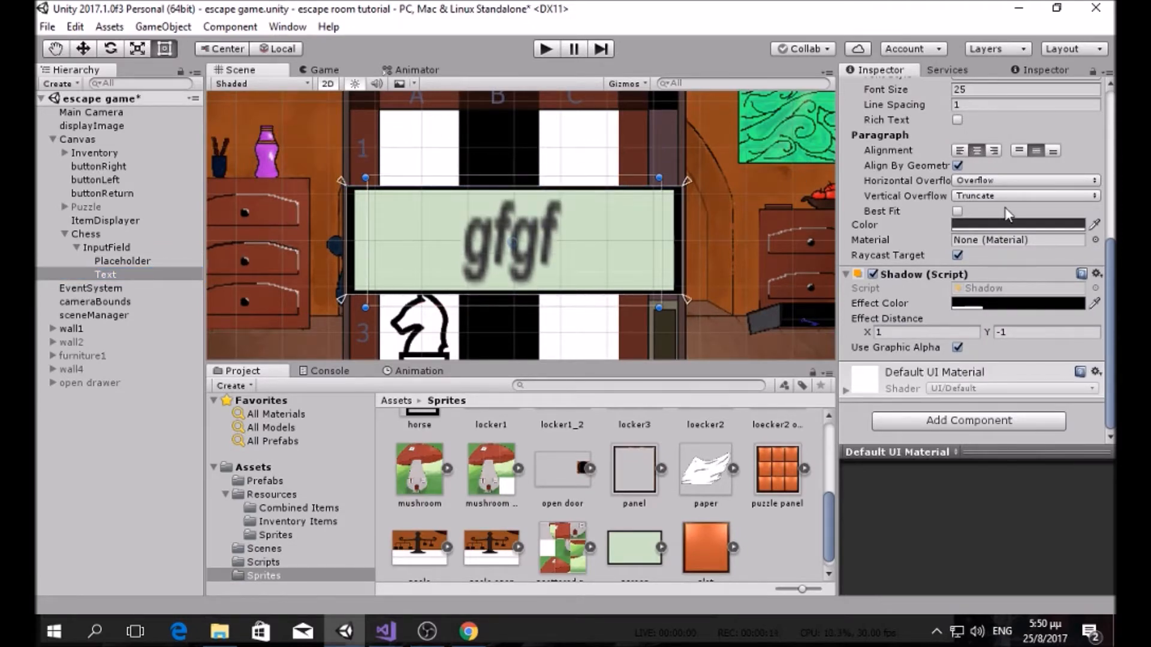
pyautogui.scroll(3, 1010, 216)
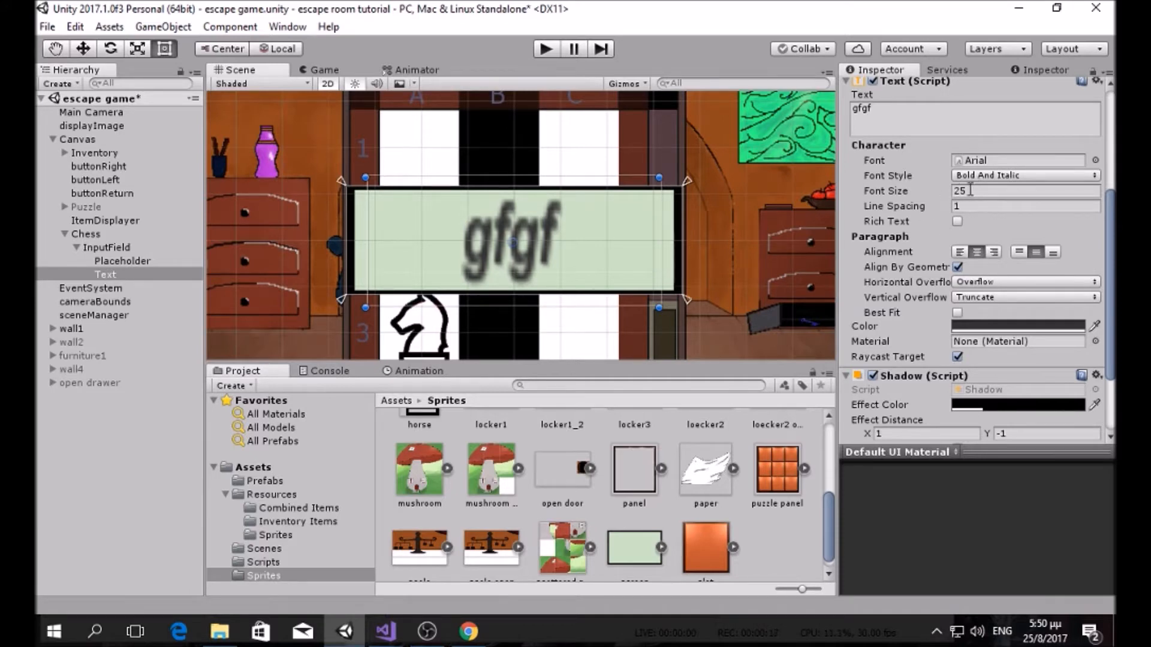
pyautogui.moveTo(544, 178); pyautogui.dragTo(556, 126)
pyautogui.hotkey('ctrl', 'z')
pyautogui.click(958, 268)
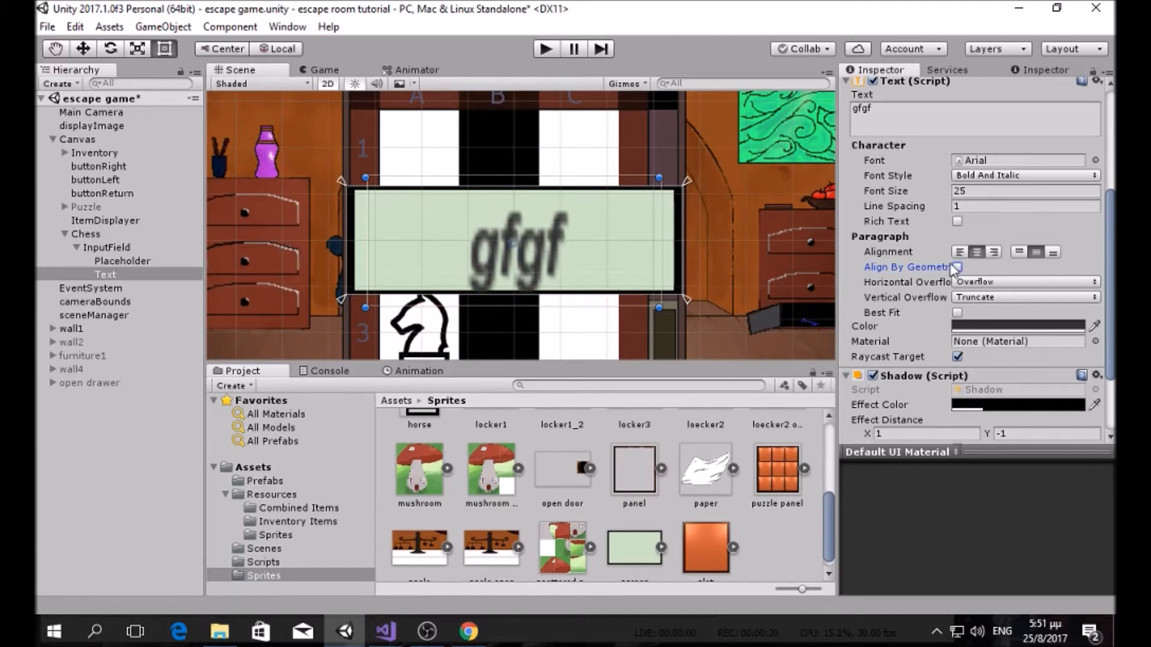
# Step: Set the text's Shadow colour alpha to 50 and run the game to preview
pyautogui.scroll(-3, 989, 284)
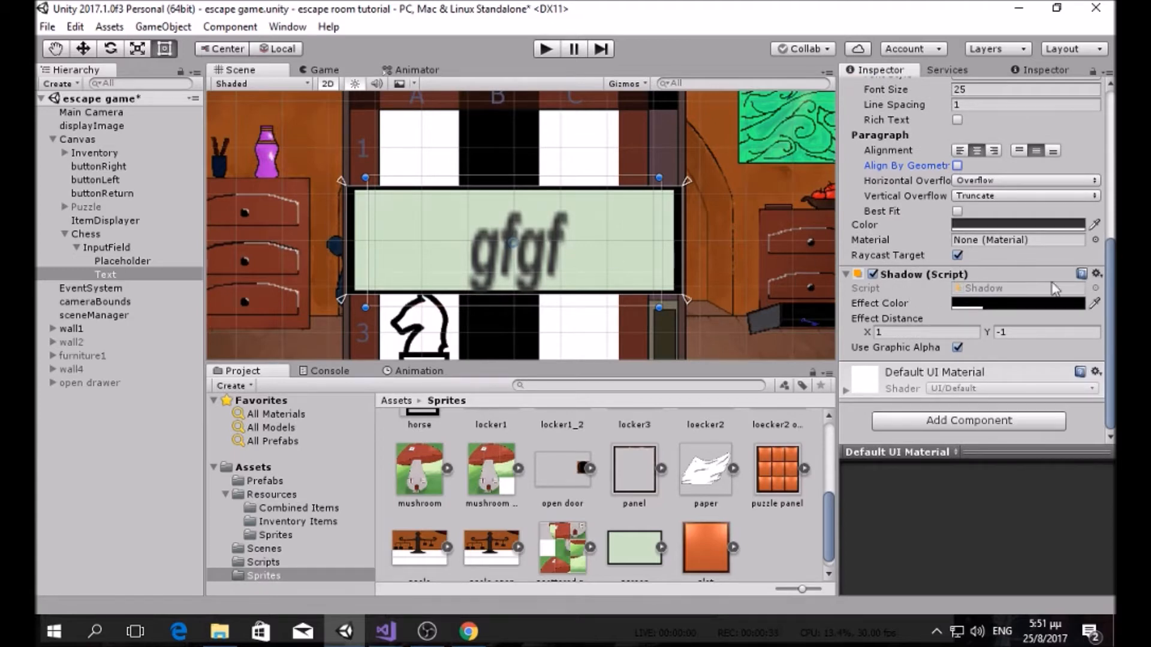
pyautogui.click(1036, 304)
pyautogui.moveTo(90, 302)
pyautogui.mouseDown()
pyautogui.moveTo(53, 305)
pyautogui.moveTo(90, 303)
pyautogui.mouseUp()
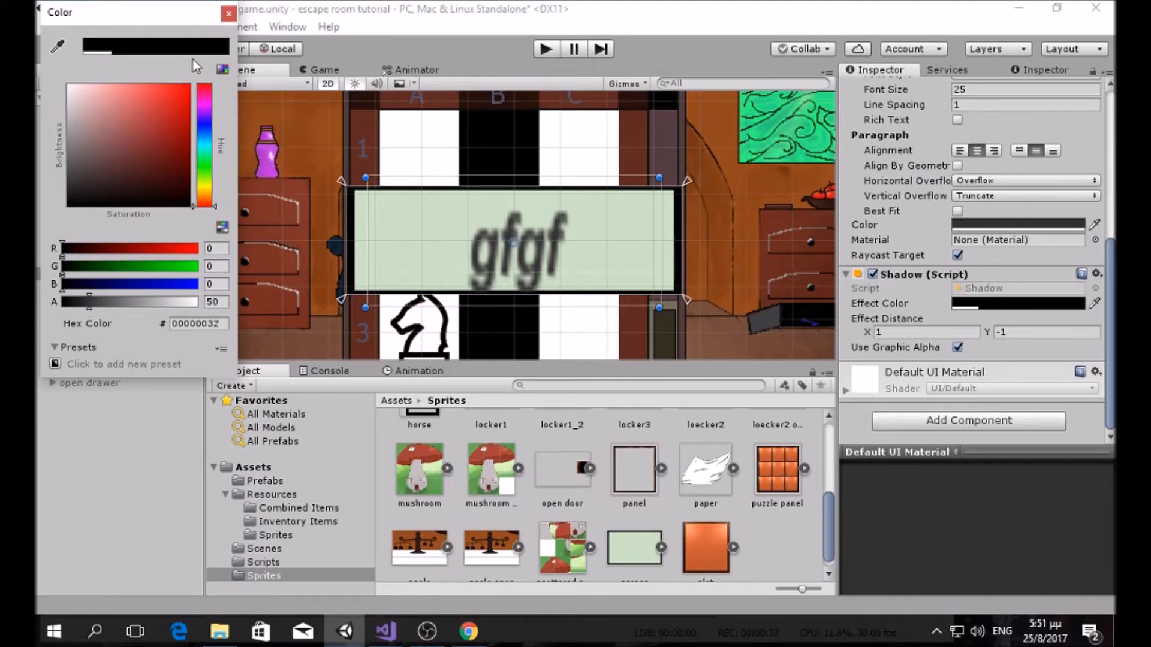
pyautogui.click(229, 13)
pyautogui.hotkey('ctrl', 'p')
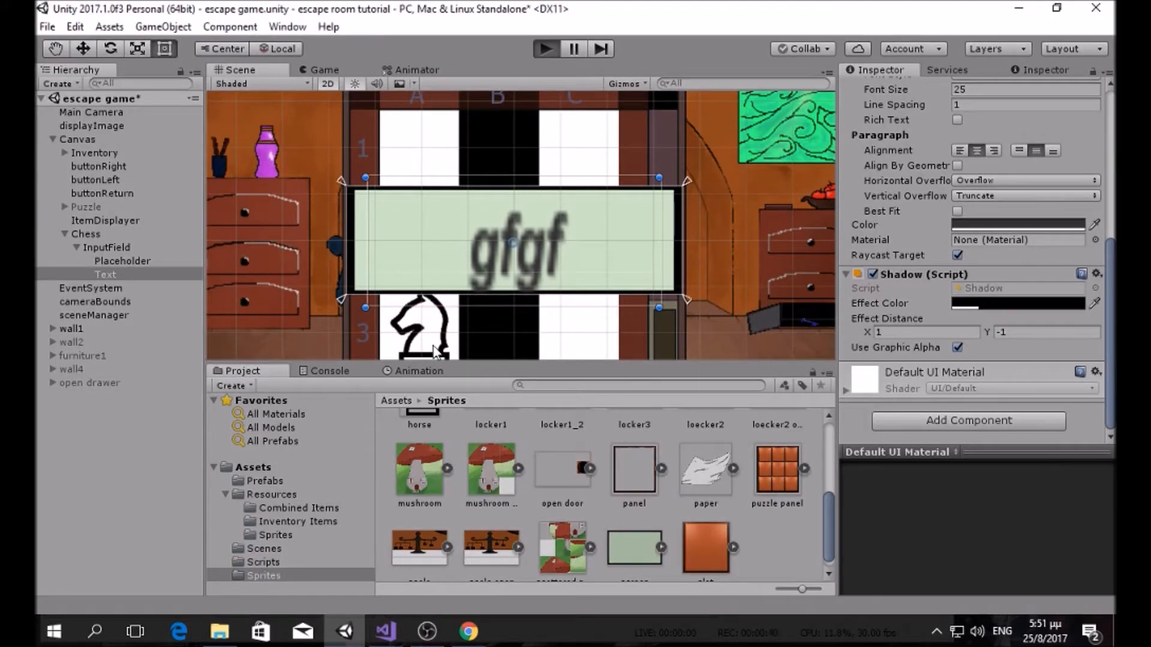
# Step: Stop the game and delete the preset text 'gfgf' from the InputField
pyautogui.click(552, 226)
pyautogui.click(545, 49)
pyautogui.click(107, 247)
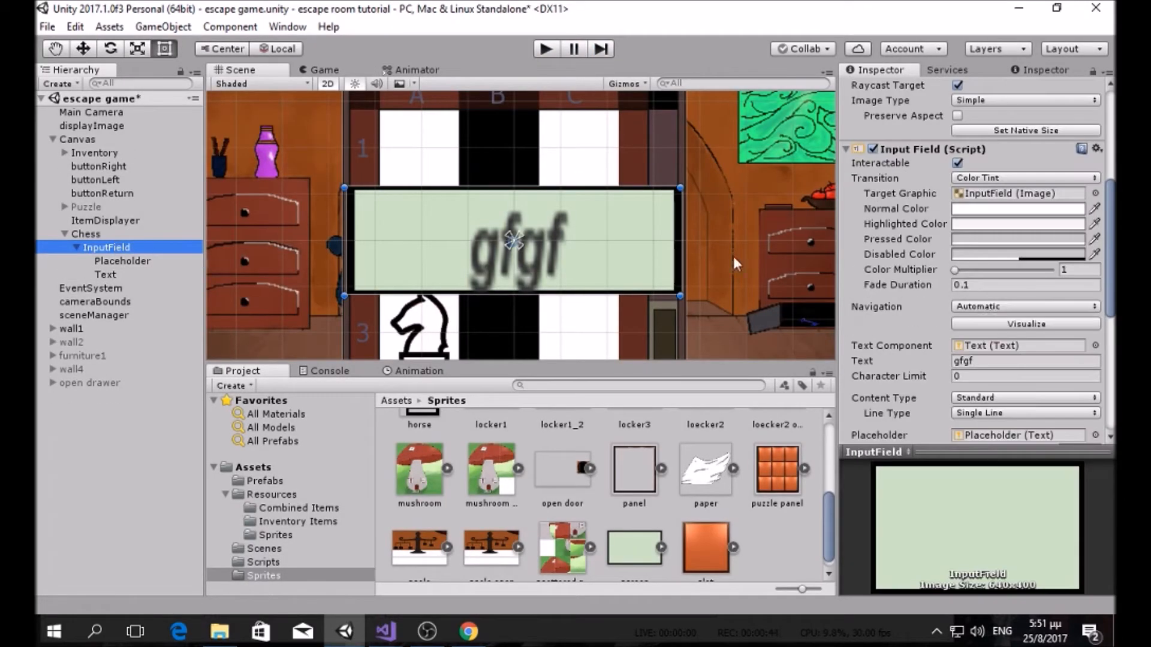
pyautogui.scroll(-4, 996, 363)
pyautogui.click(983, 274)
pyautogui.click(989, 259)
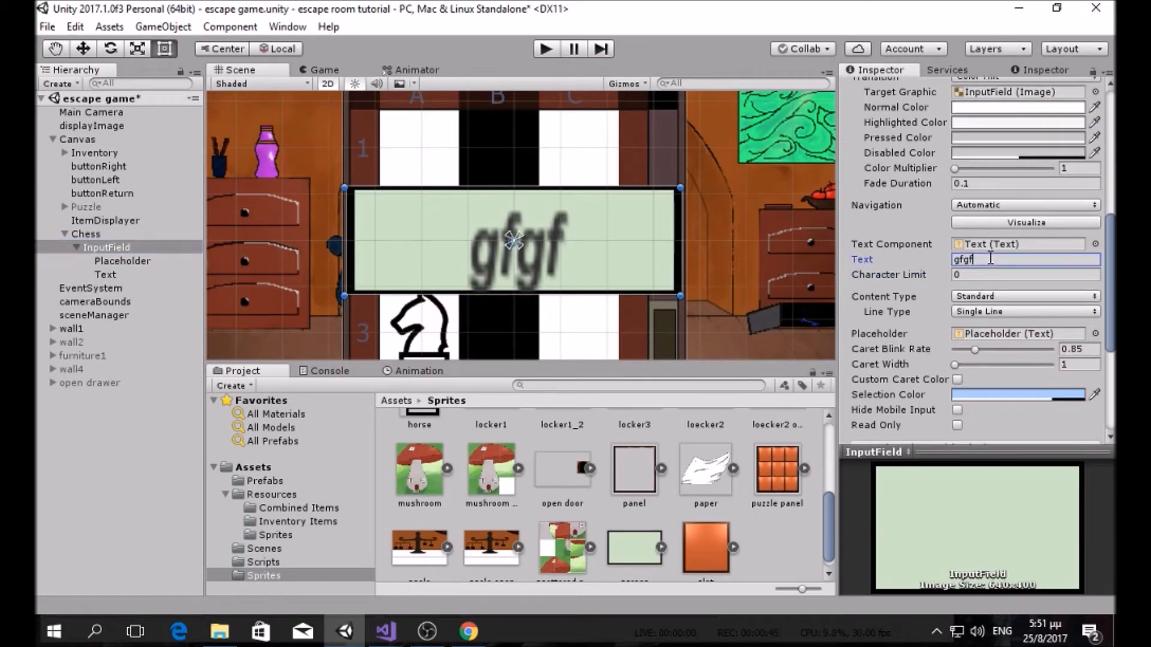
pyautogui.press('BackSpace')
pyautogui.scroll(1, 484, 174)
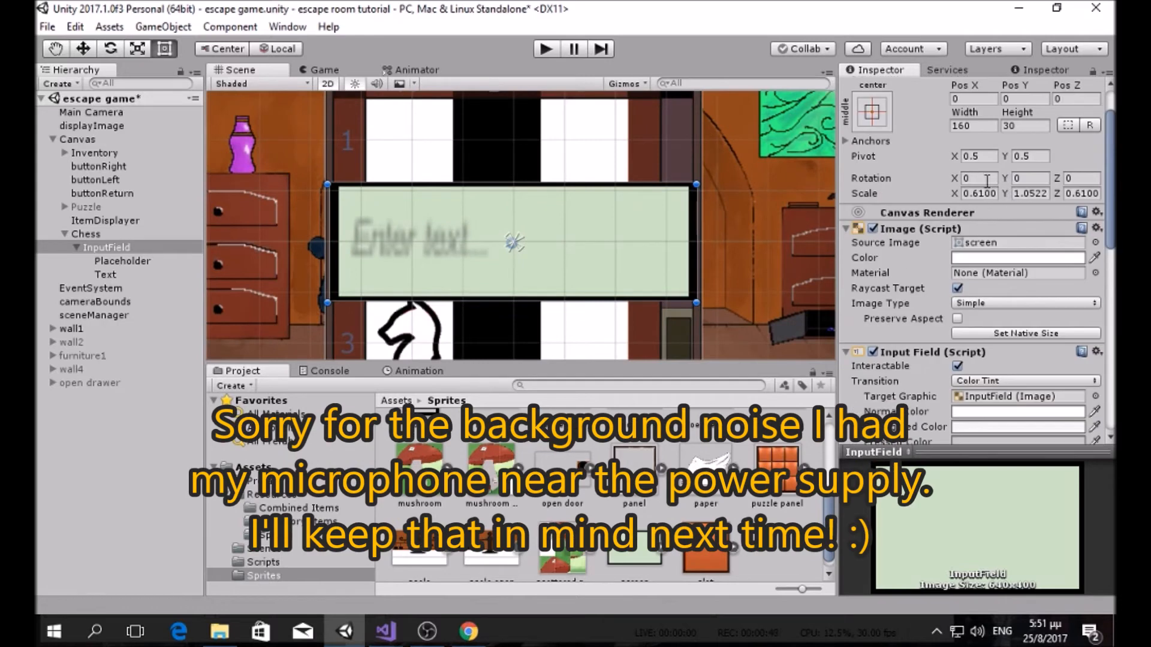
# Step: Test-play typing into the now-empty password field
pyautogui.click(102, 275)
pyautogui.scroll(-2, 999, 324)
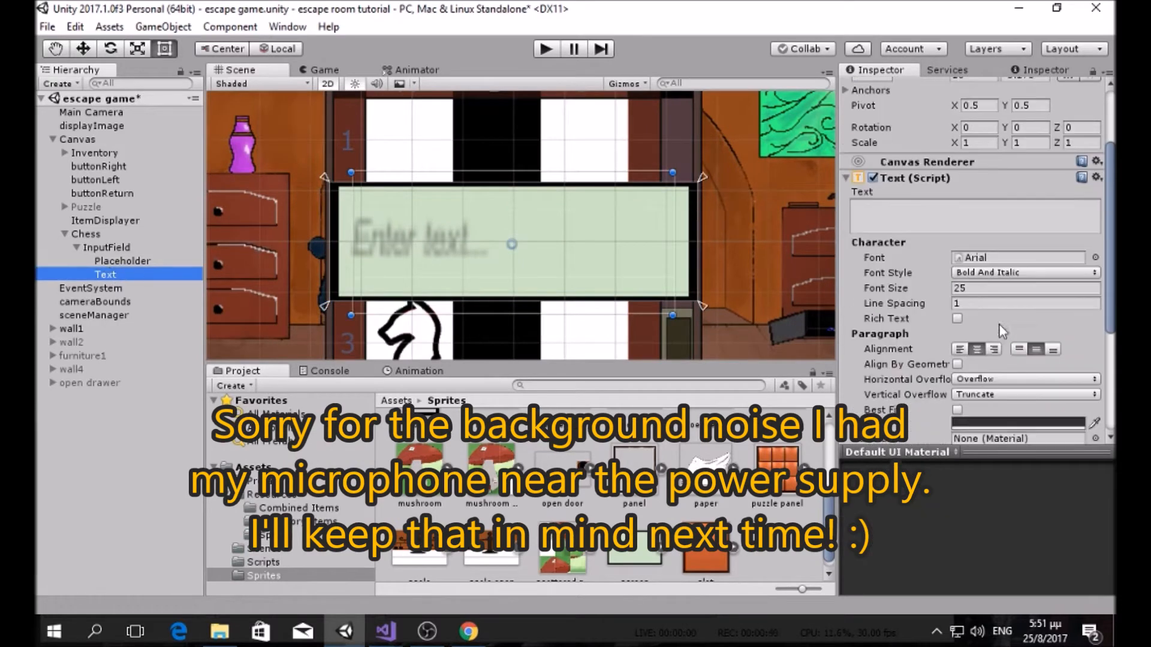
pyautogui.click(548, 49)
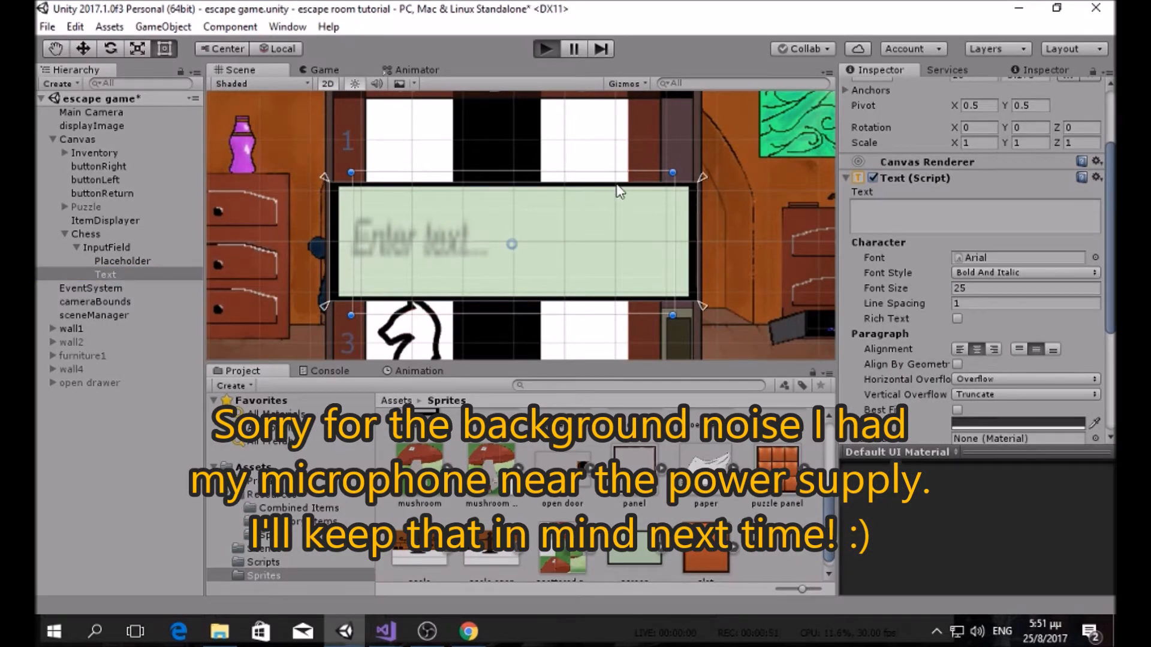
pyautogui.click(523, 221)
pyautogui.write('fgdgdf')
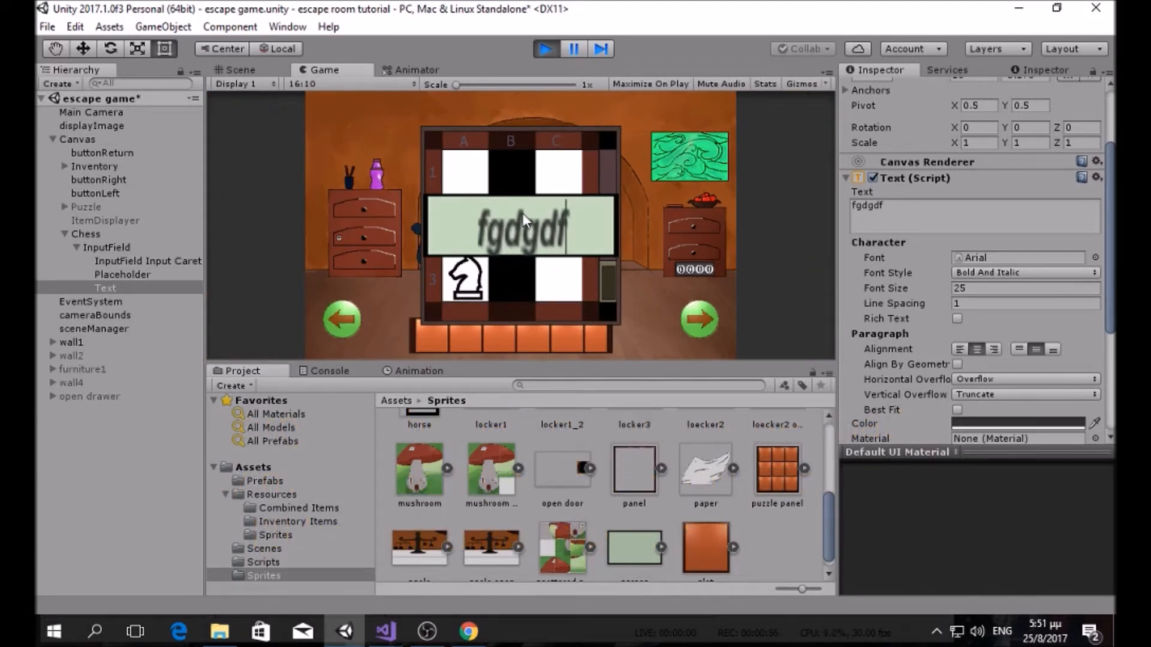
pyautogui.press('BackSpace')
pyautogui.press('BackSpace')
pyautogui.press('BackSpace')
pyautogui.press('BackSpace')
pyautogui.press('BackSpace')
pyautogui.press('BackSpace')
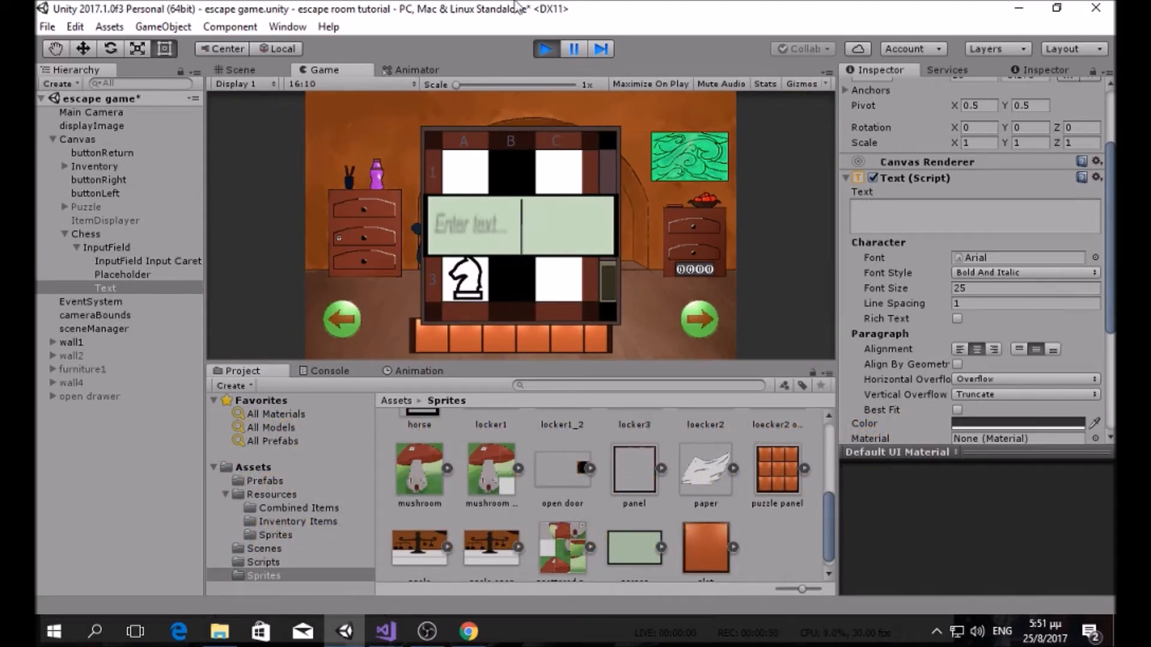
pyautogui.click(545, 49)
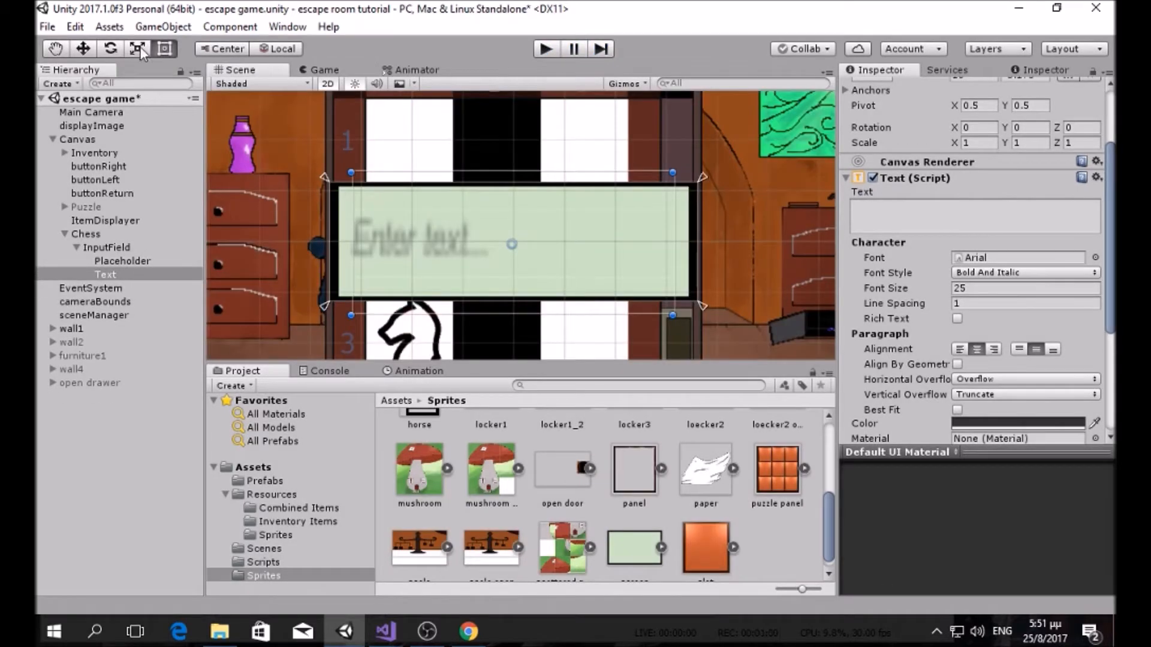
# Step: Raise the Text area's bottom edge slightly and test typing in Play again
pyautogui.moveTo(492, 315); pyautogui.dragTo(495, 310)
pyautogui.moveTo(514, 174); pyautogui.dragTo(513, 171)
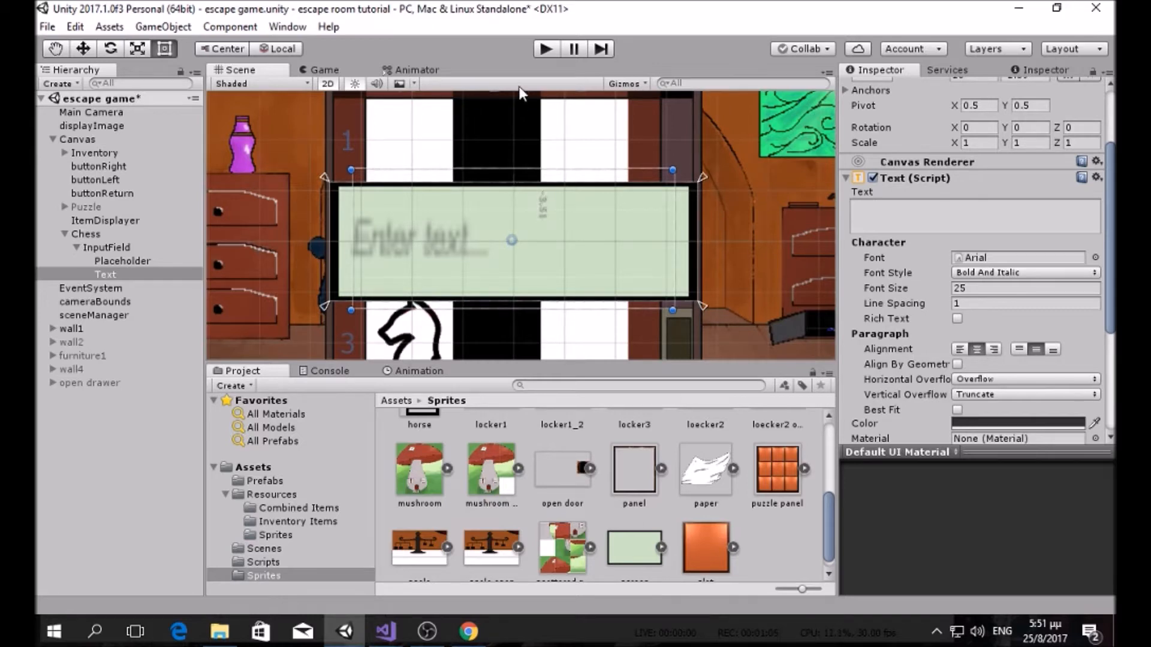
pyautogui.click(544, 47)
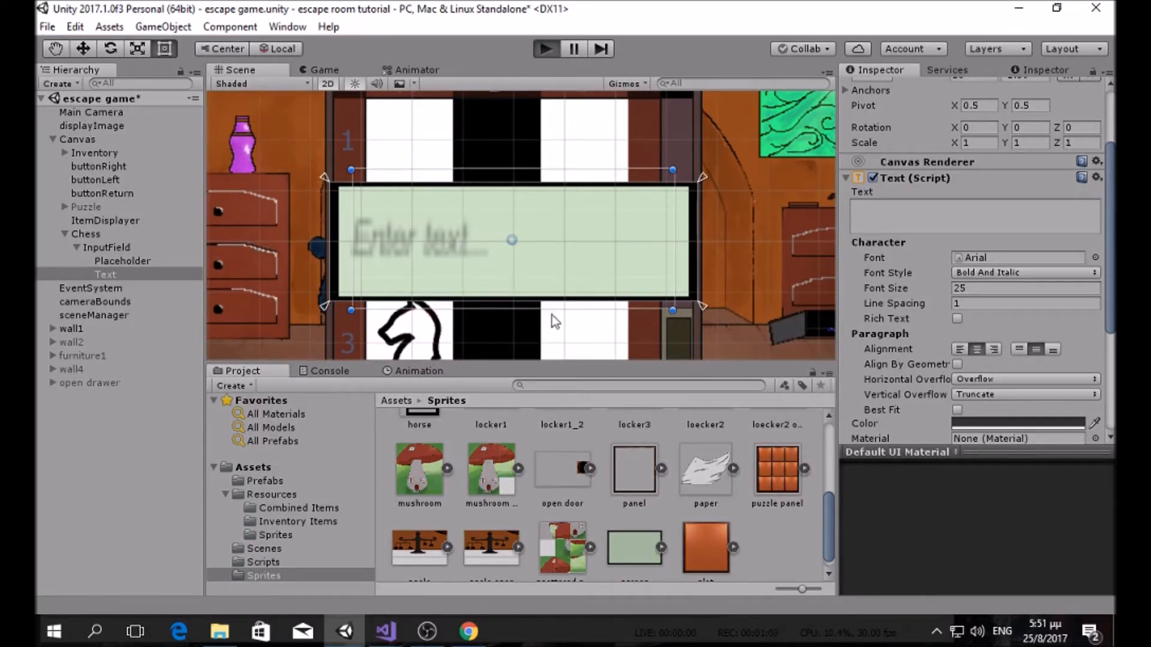
pyautogui.click(538, 233)
pyautogui.write('fsdfd')
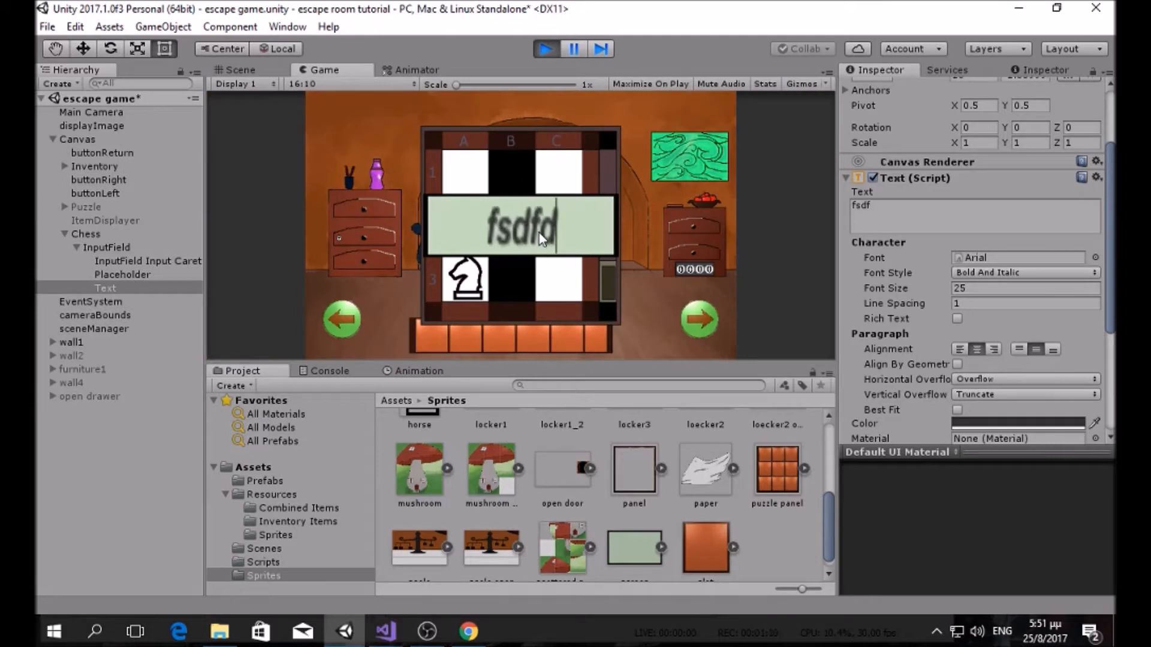
pyautogui.press('BackSpace')
pyautogui.press('BackSpace')
pyautogui.press('BackSpace')
pyautogui.press('BackSpace')
pyautogui.press('BackSpace')
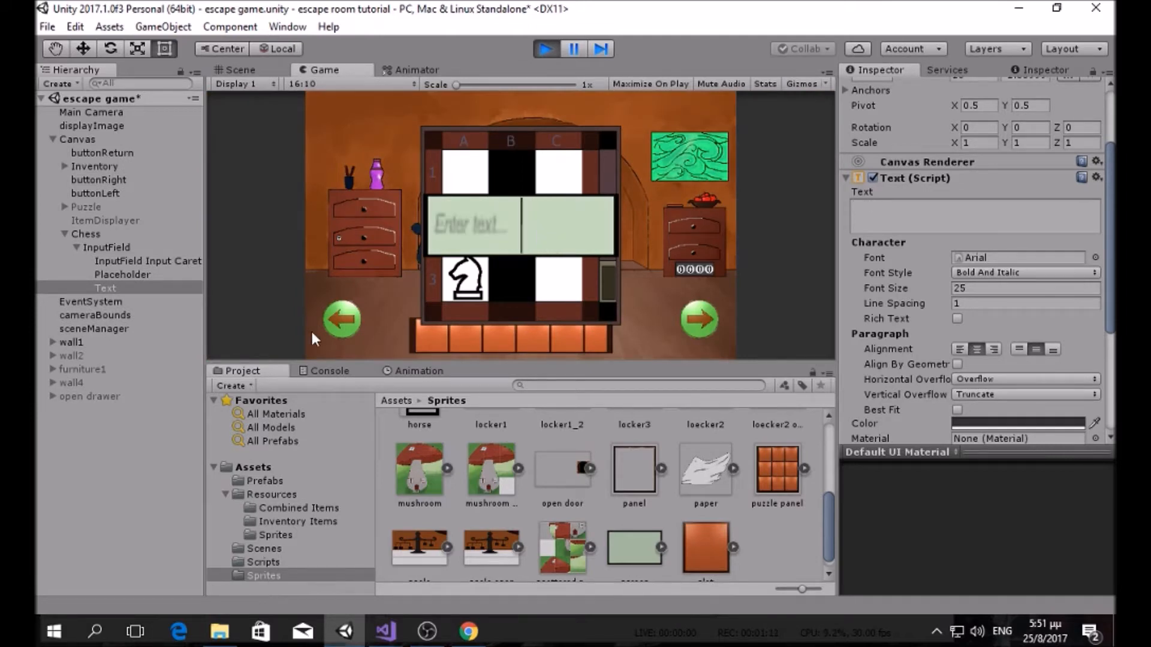
pyautogui.click(544, 48)
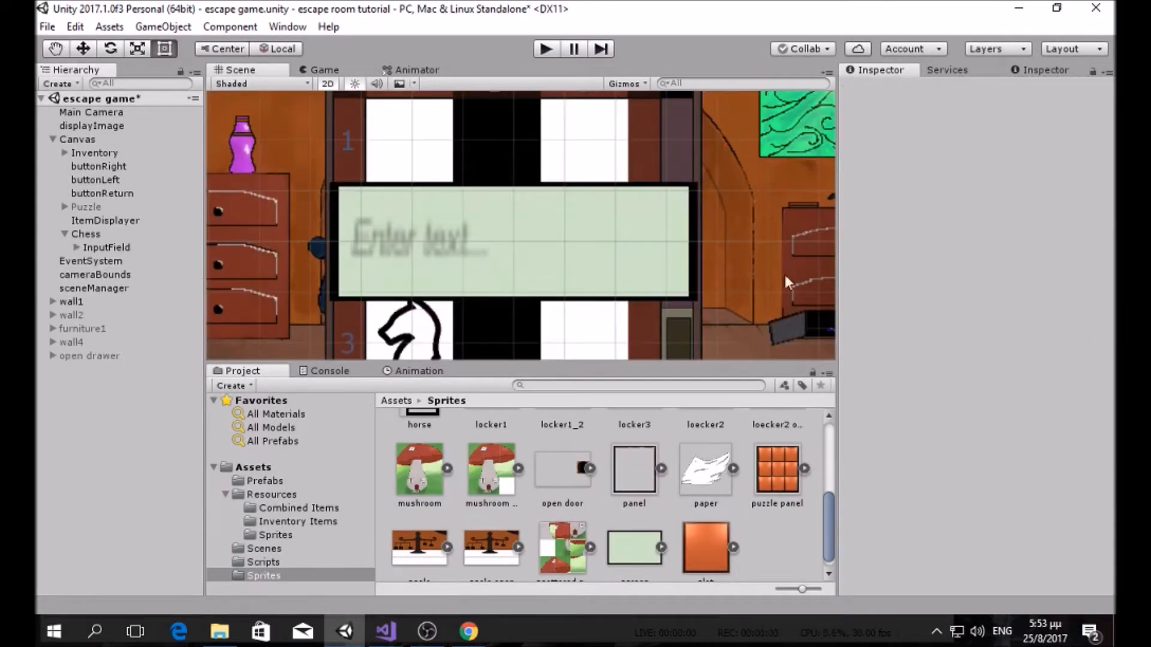
# Step: Deactivate the InputField and pan the Scene to centre the unobstructed chessboard
pyautogui.click(123, 248)
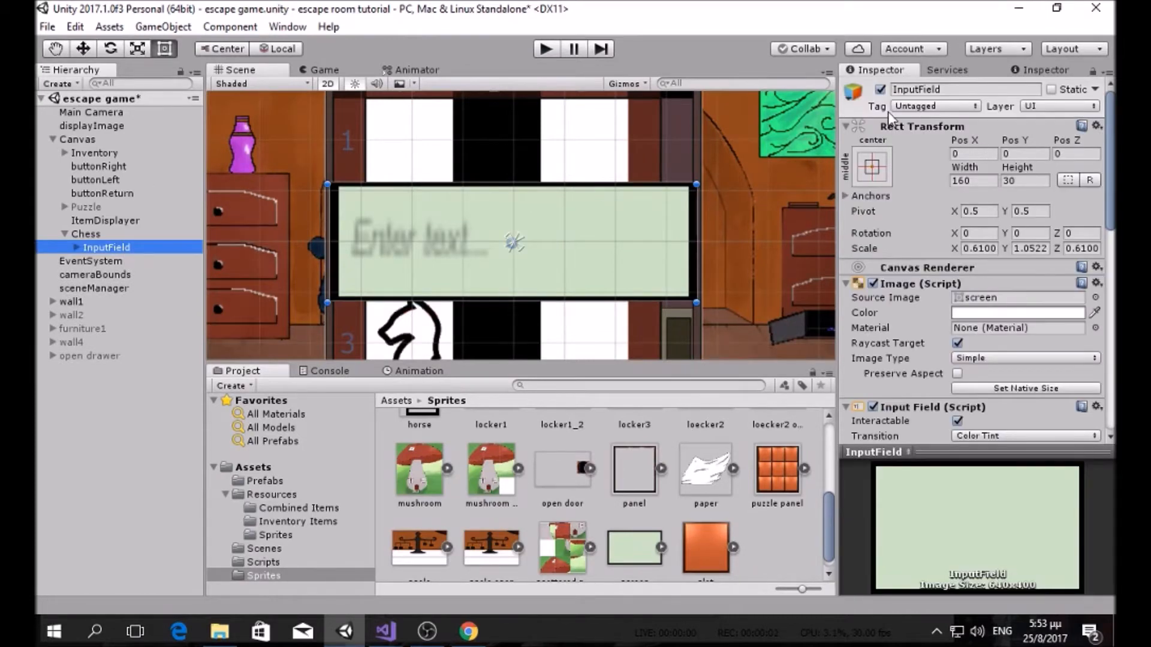
pyautogui.click(880, 90)
pyautogui.scroll(-5, 587, 210)
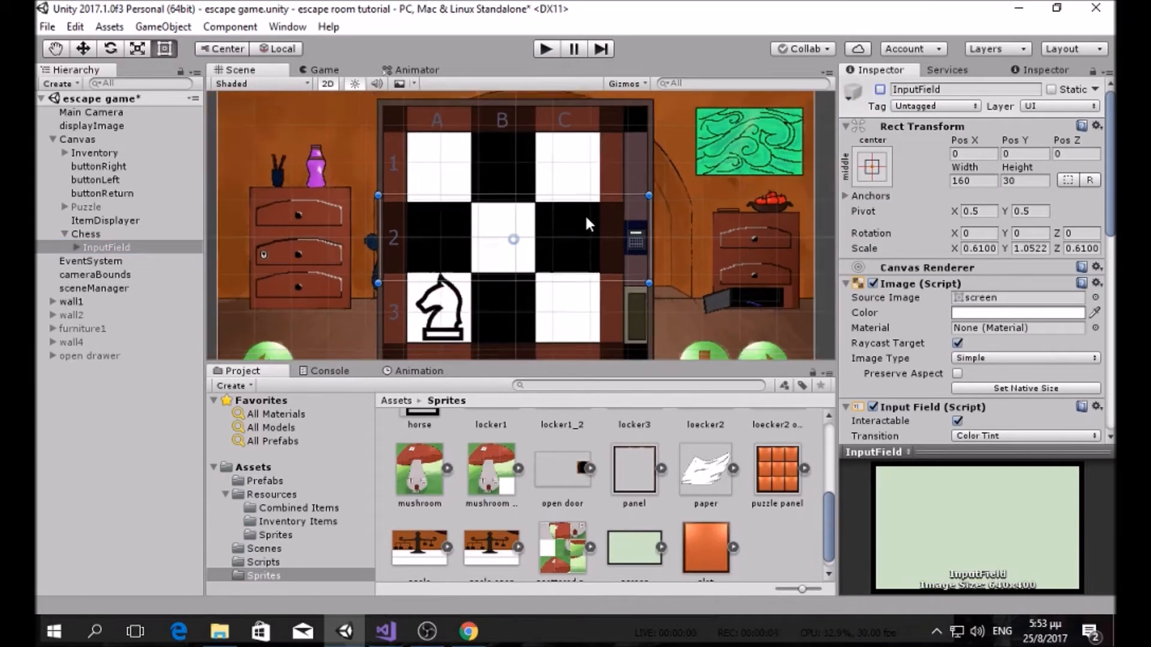
pyautogui.click(148, 247)
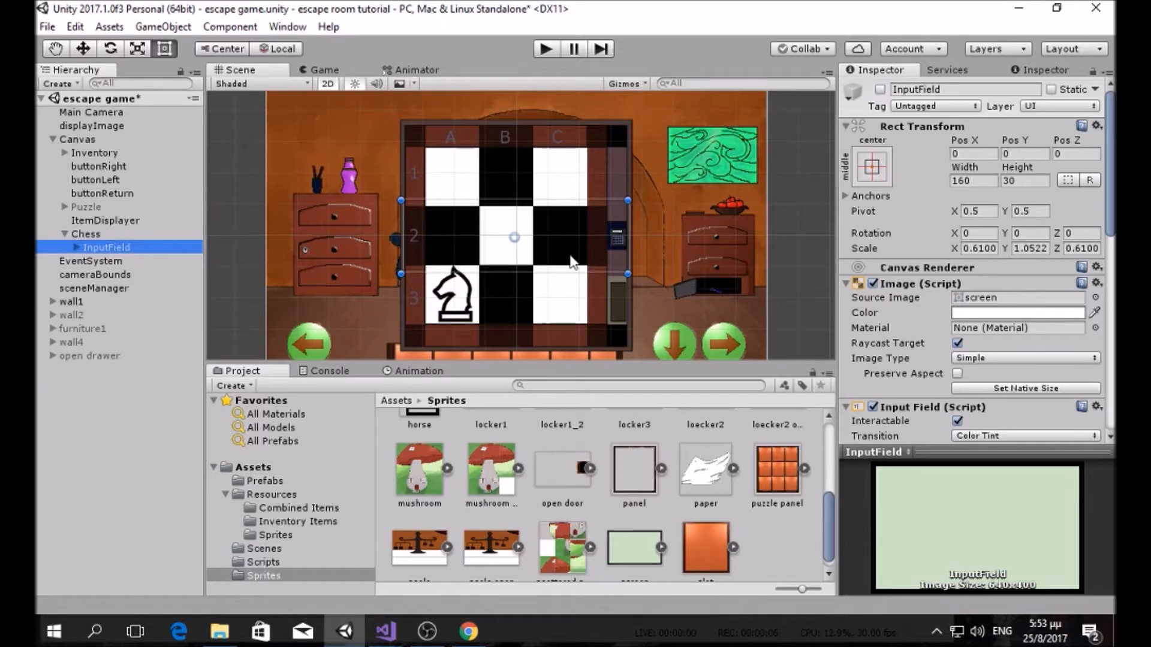
pyautogui.scroll(3, 577, 258)
pyautogui.moveTo(688, 275); pyautogui.dragTo(672, 259, button='middle')
pyautogui.click(141, 247)
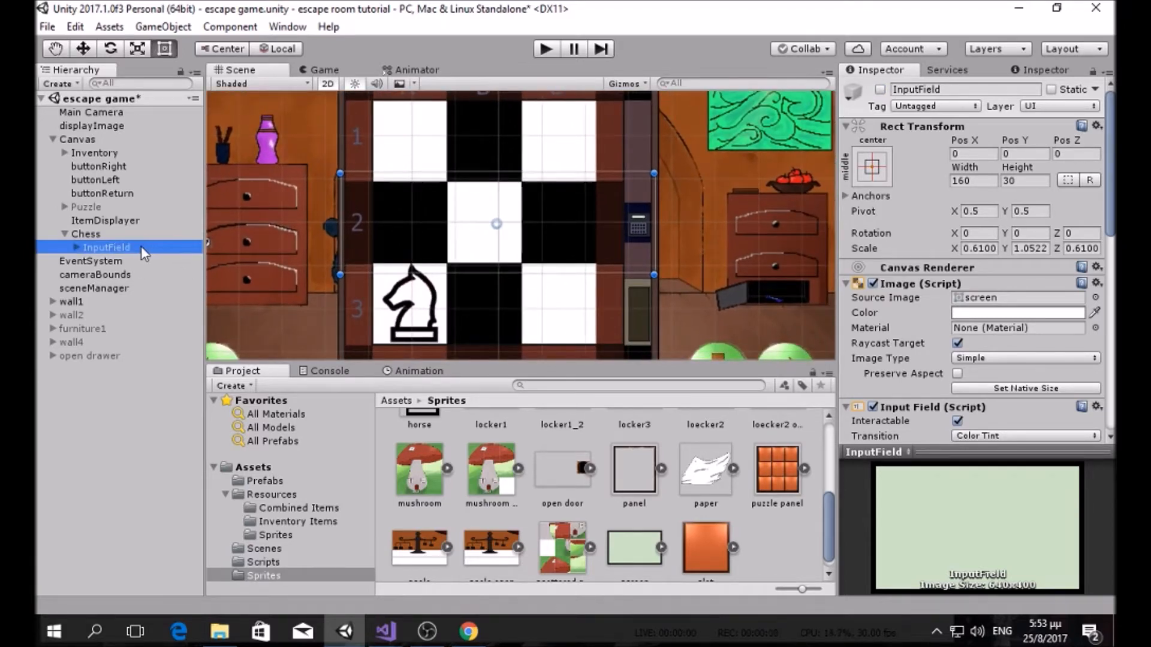
# Step: Create an empty child object under Chess named ScreenActivator
pyautogui.rightClick(103, 235)
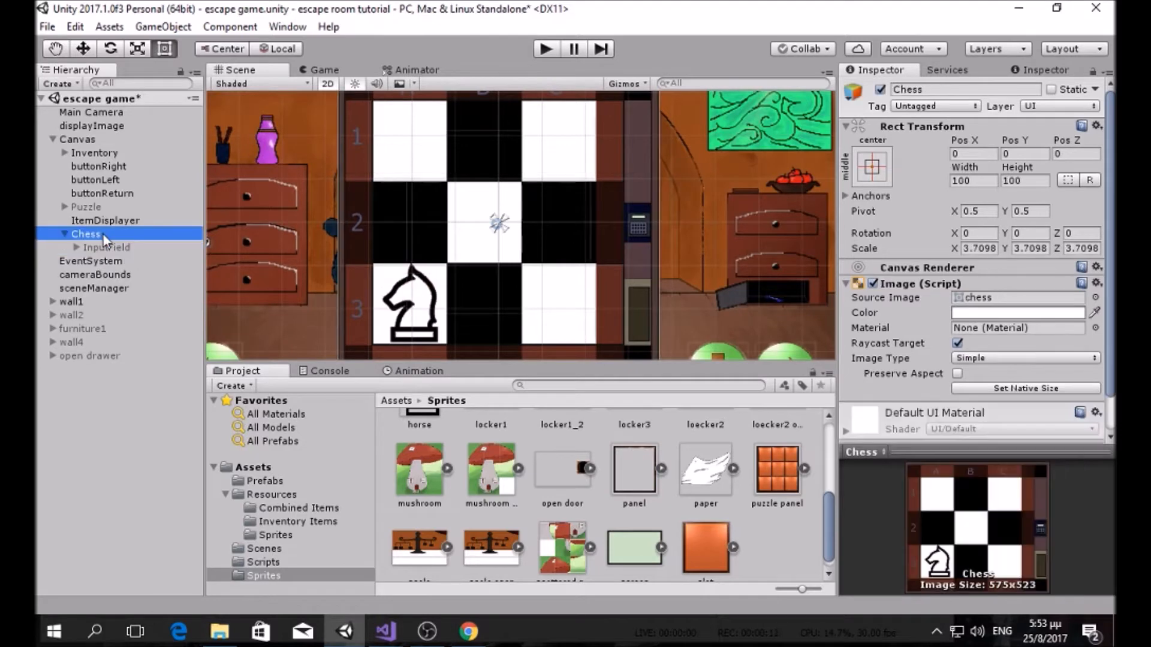
pyautogui.click(180, 372)
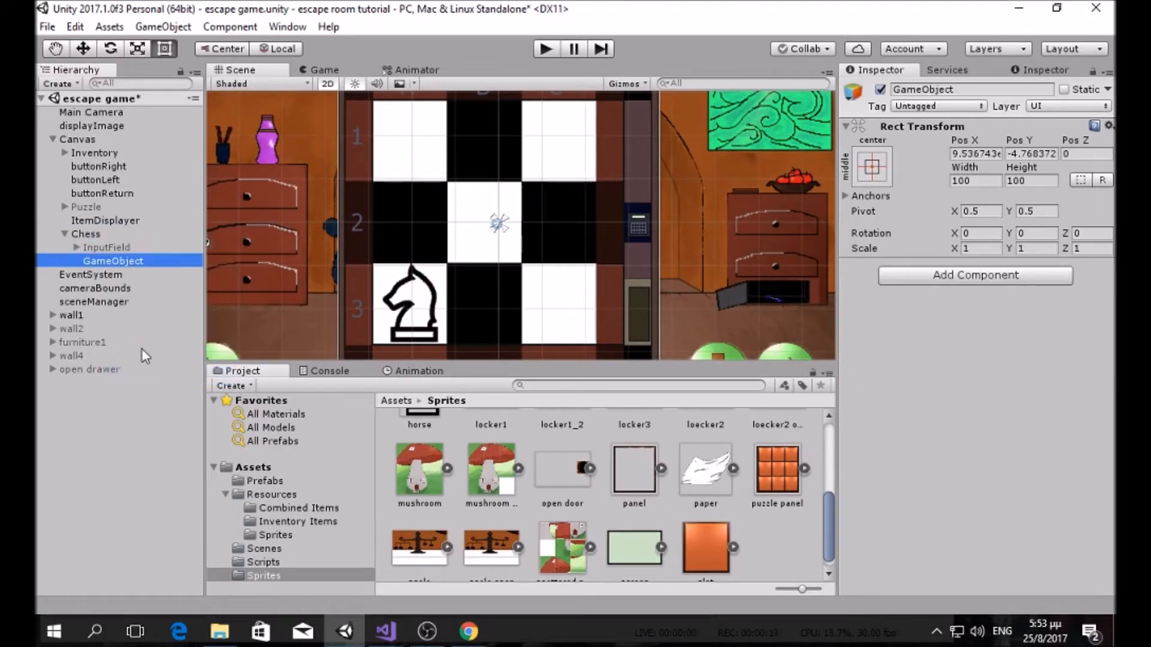
pyautogui.press('F2')
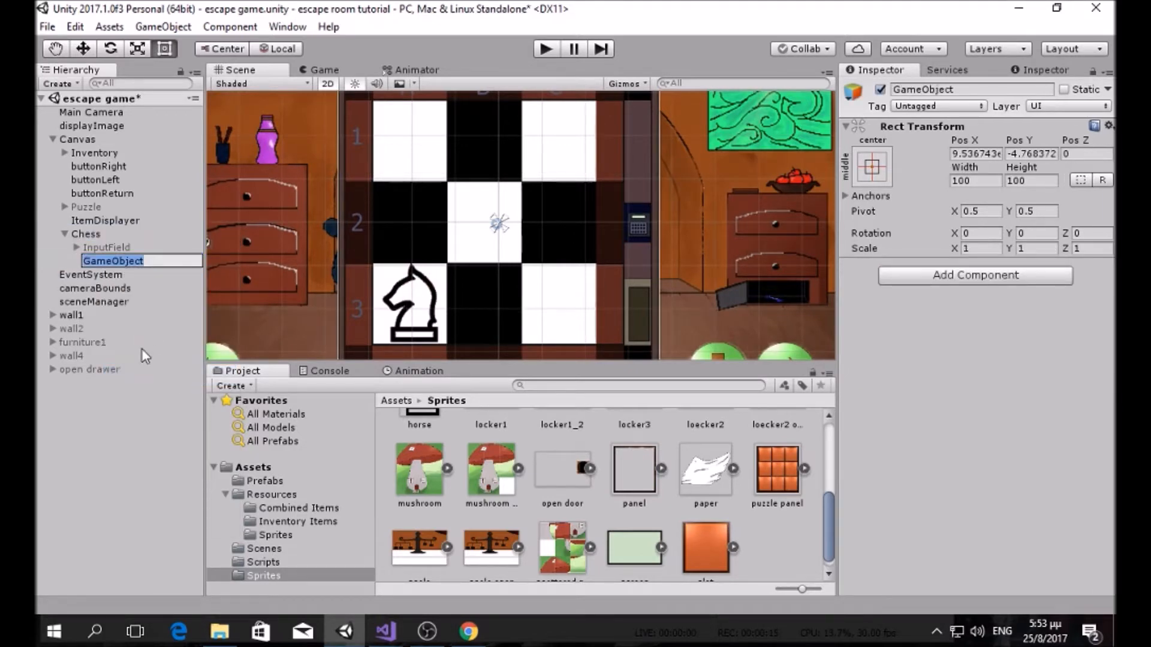
pyautogui.write('Sce')
pyautogui.press('BackSpace')
pyautogui.write('reenActivator')
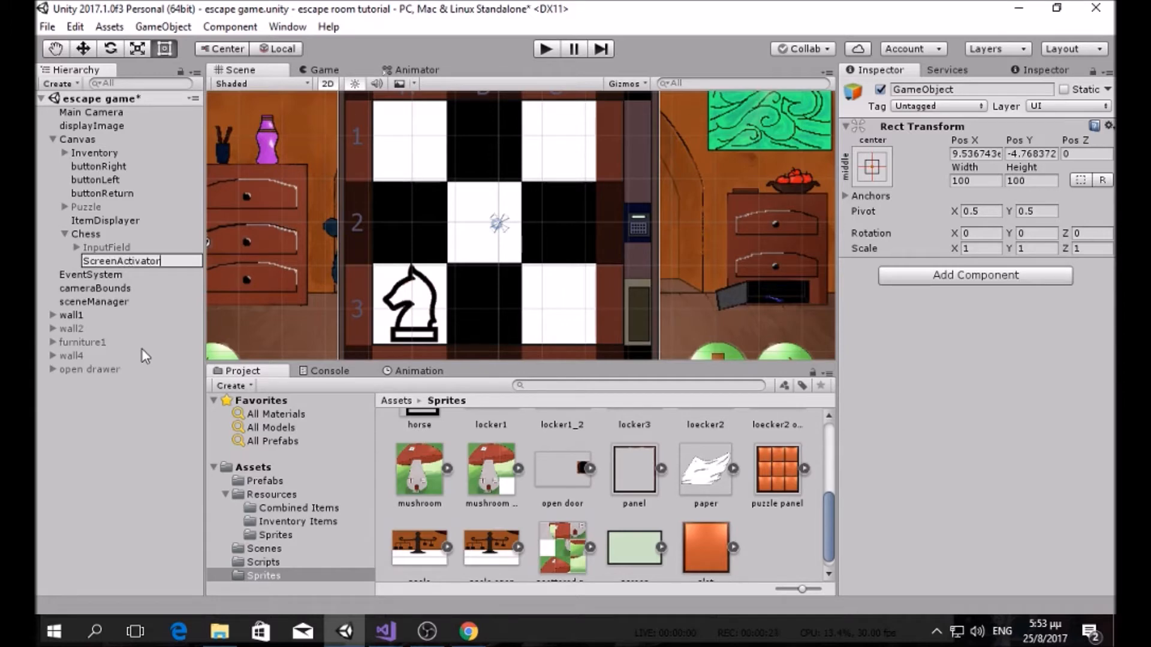
pyautogui.press('Return')
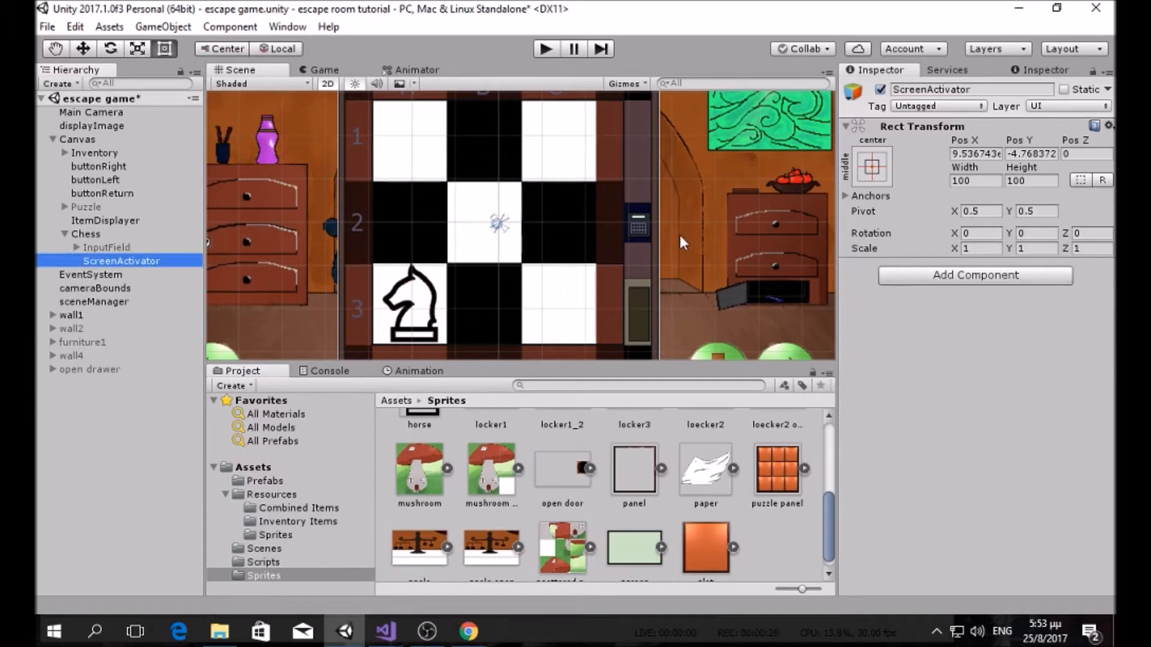
# Step: Rename the InputField object to ScreenPanel
pyautogui.click(119, 247)
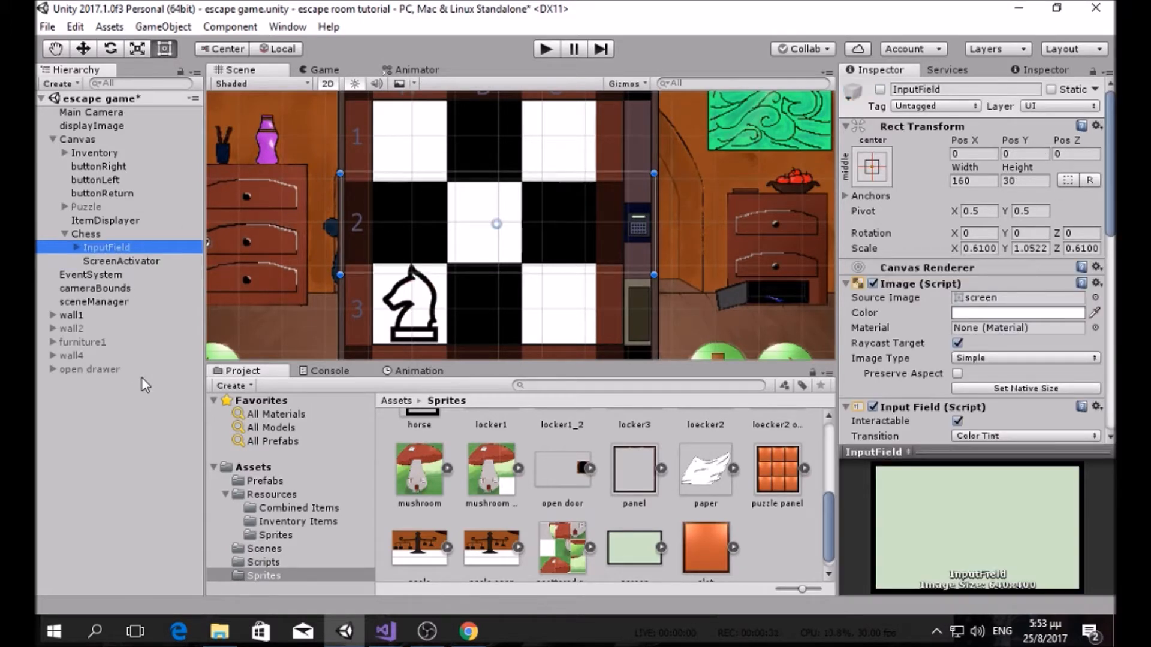
pyautogui.press('F2')
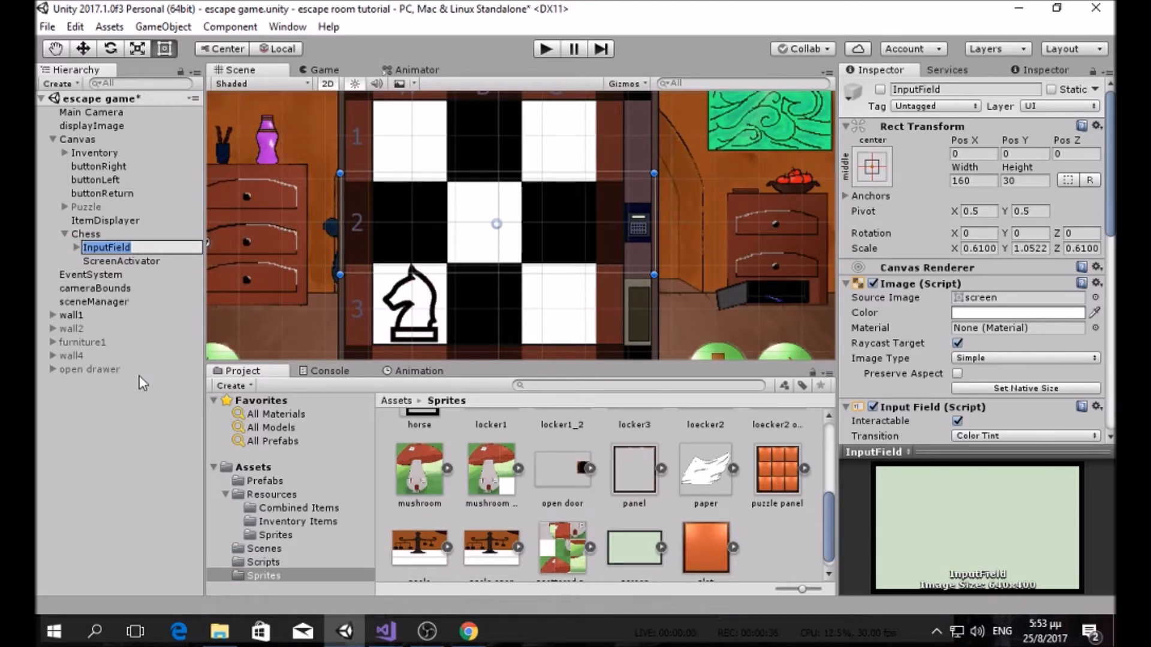
pyautogui.write('Password')
pyautogui.press('BackSpace')
pyautogui.press('BackSpace')
pyautogui.press('BackSpace')
pyautogui.press('BackSpace')
pyautogui.press('BackSpace')
pyautogui.press('BackSpace')
pyautogui.press('BackSpace')
pyautogui.press('BackSpace')
pyautogui.write('ScreenPanel')
pyautogui.press('Return')
pyautogui.click(174, 261)
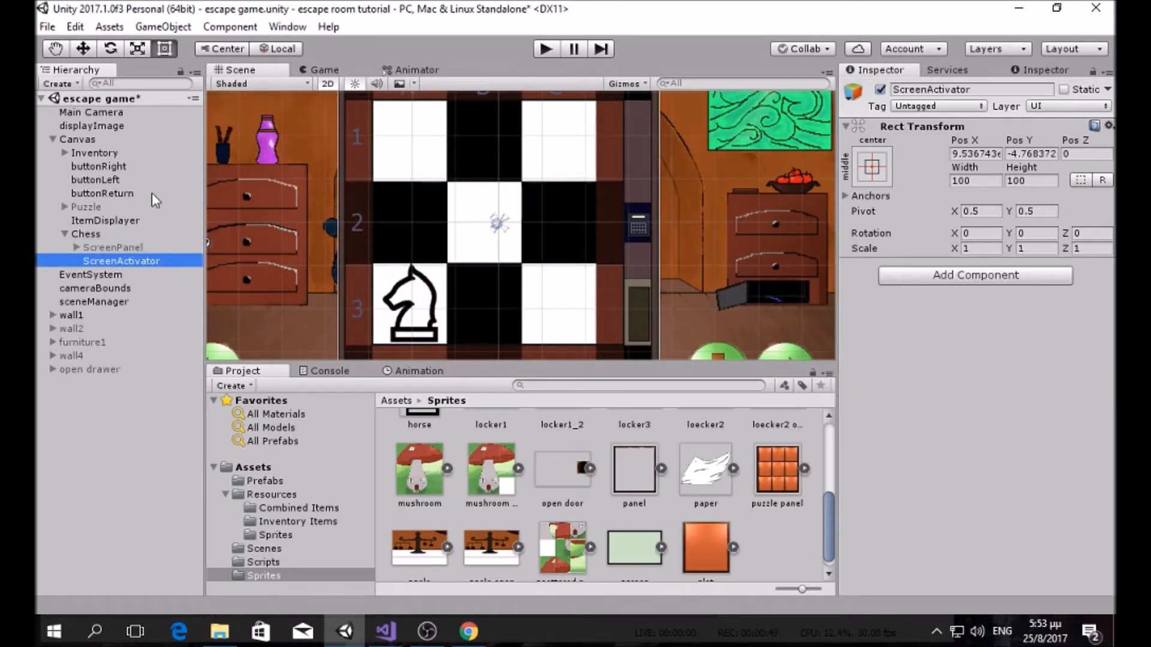
# Step: Add a UI Displayer script to ScreenActivator with ScreenPanel as its display target
pyautogui.click(1000, 273)
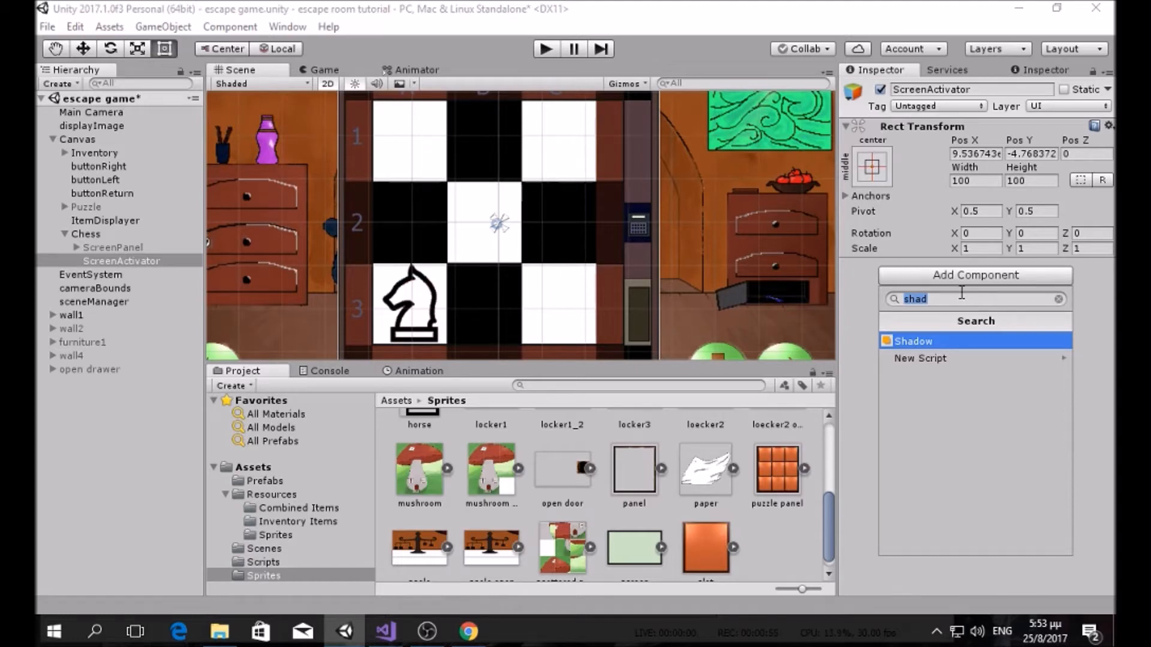
pyautogui.write('uid')
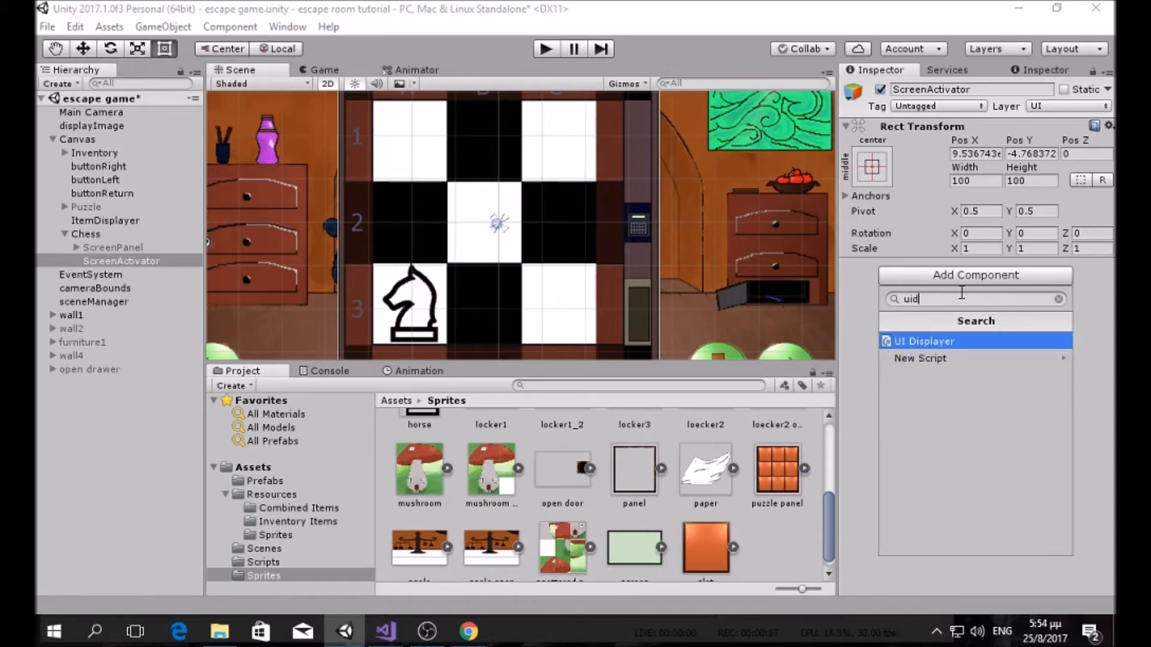
pyautogui.click(957, 345)
pyautogui.moveTo(112, 247); pyautogui.dragTo(997, 302)
pyautogui.click(135, 262)
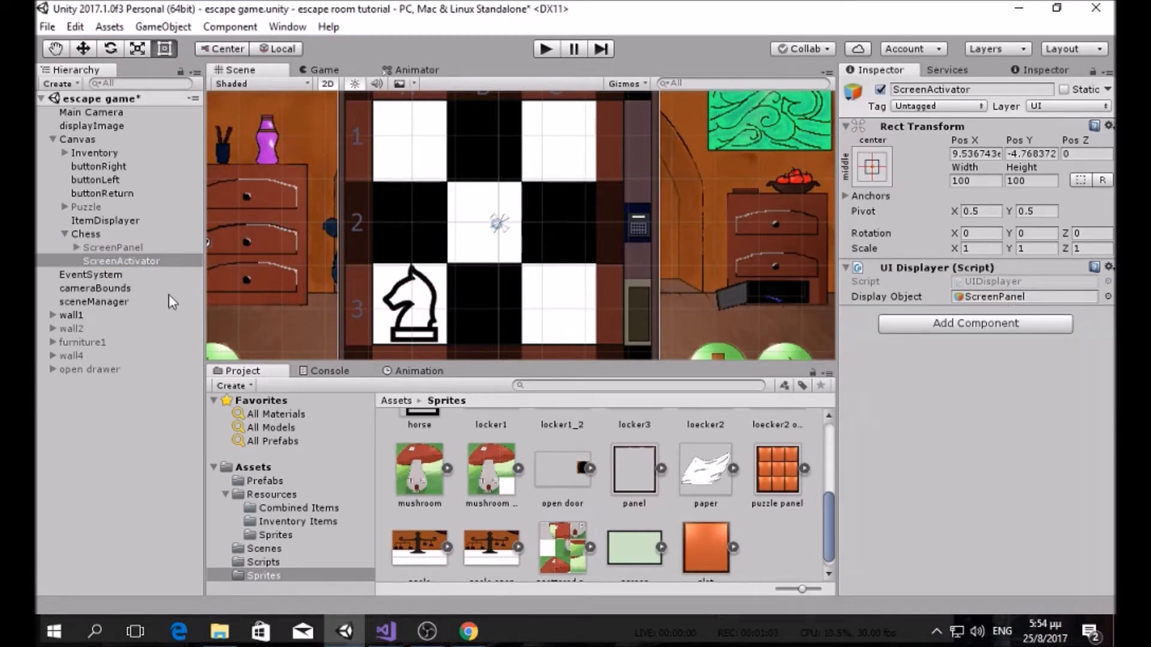
# Step: Tag ScreenActivator as Interactable and add a Box Collider 2D
pyautogui.click(919, 111)
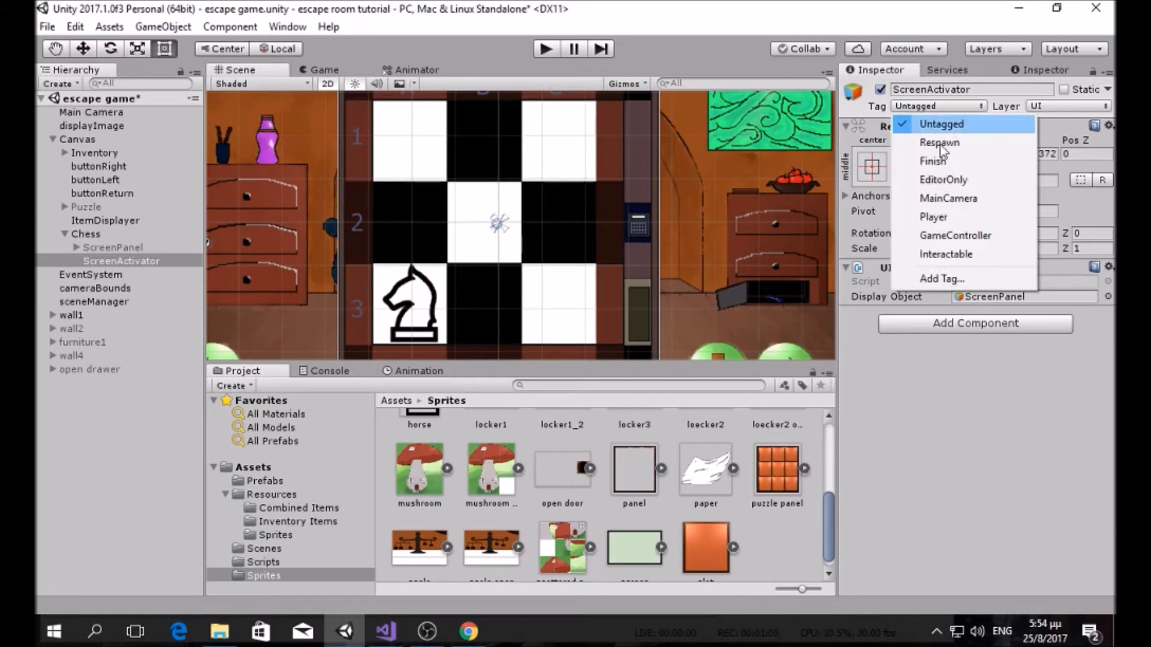
pyautogui.click(948, 252)
pyautogui.click(954, 322)
pyautogui.write('box')
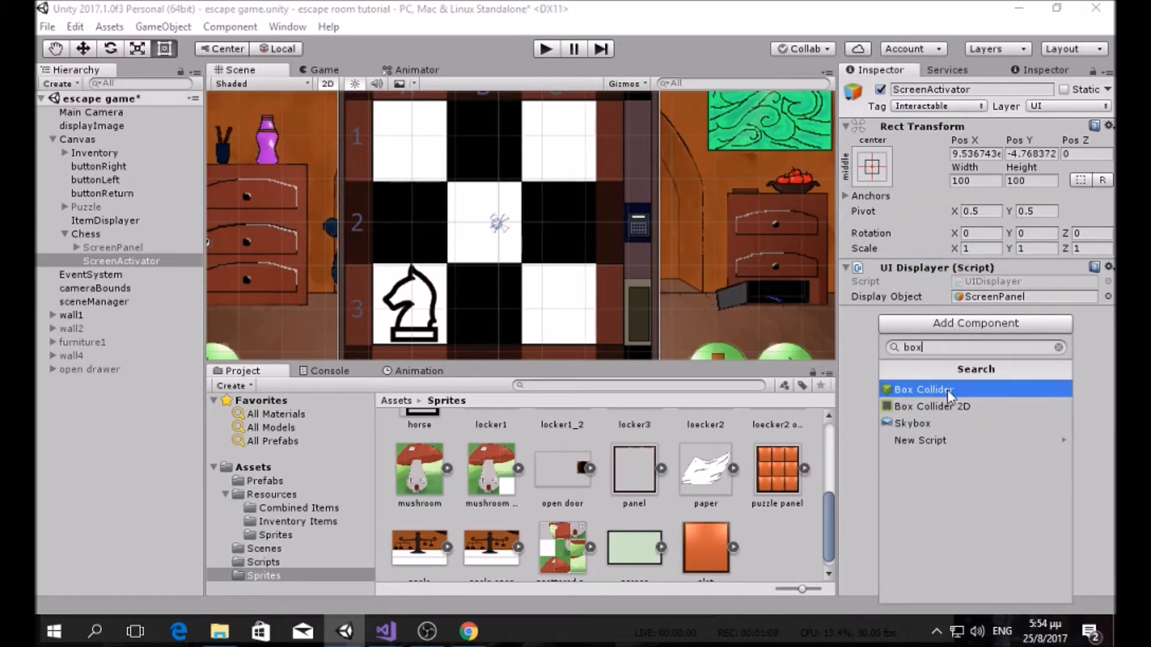
pyautogui.click(957, 404)
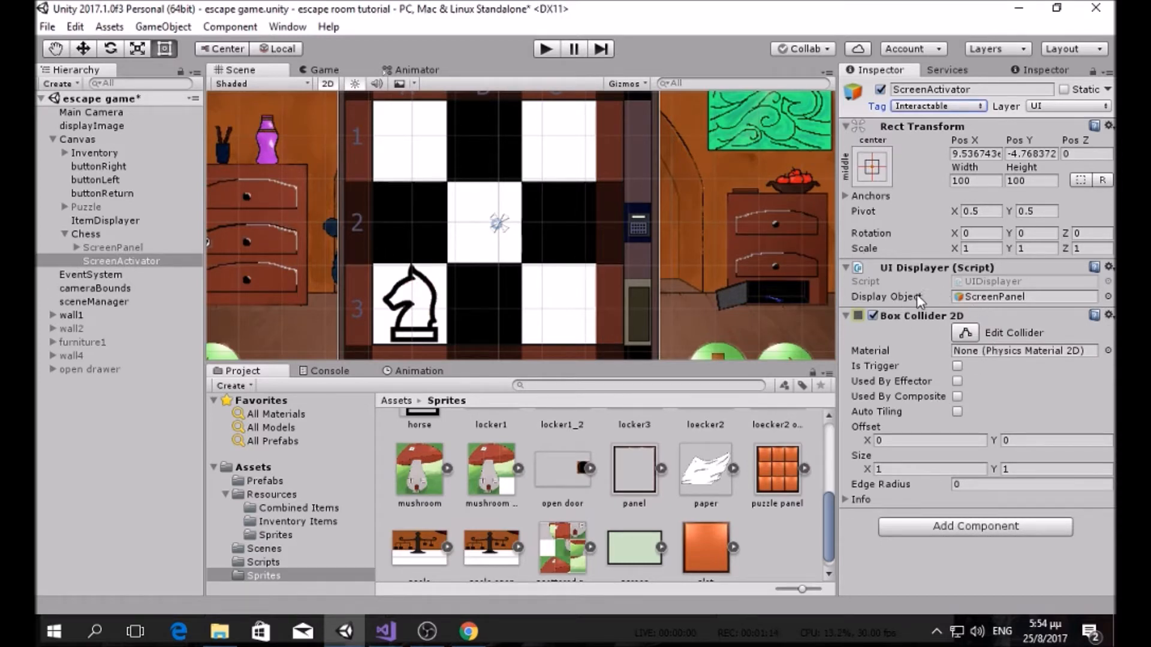
# Step: Set the ScreenActivator Box Collider 2D size to X 10, Y 10
pyautogui.click(102, 257)
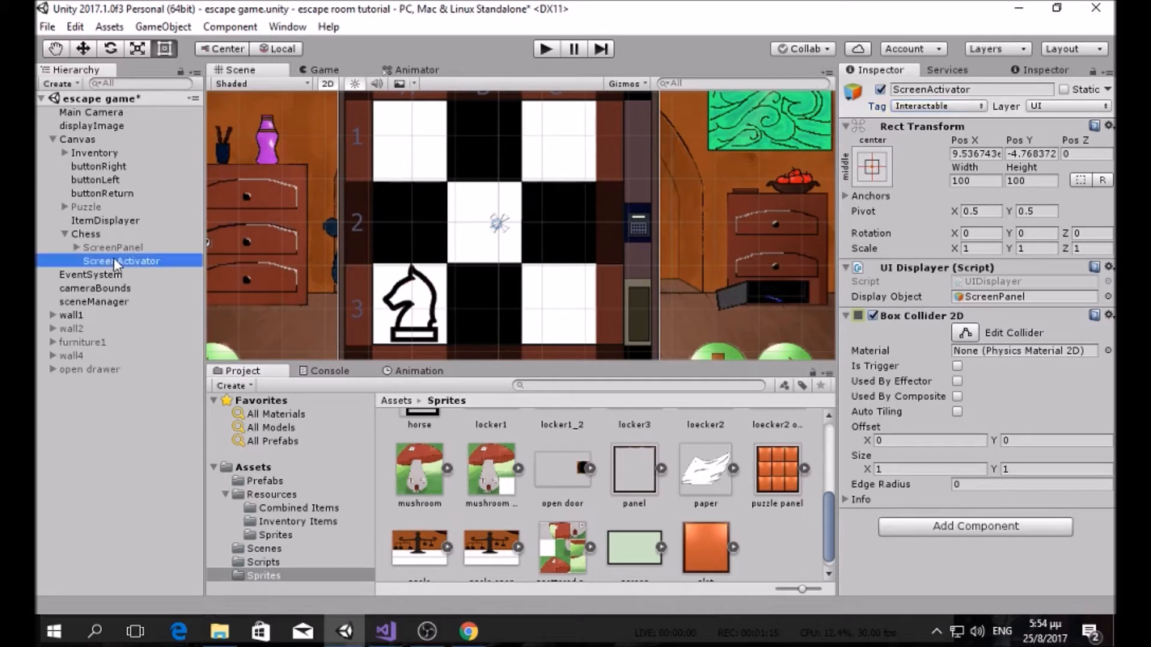
pyautogui.click(846, 315)
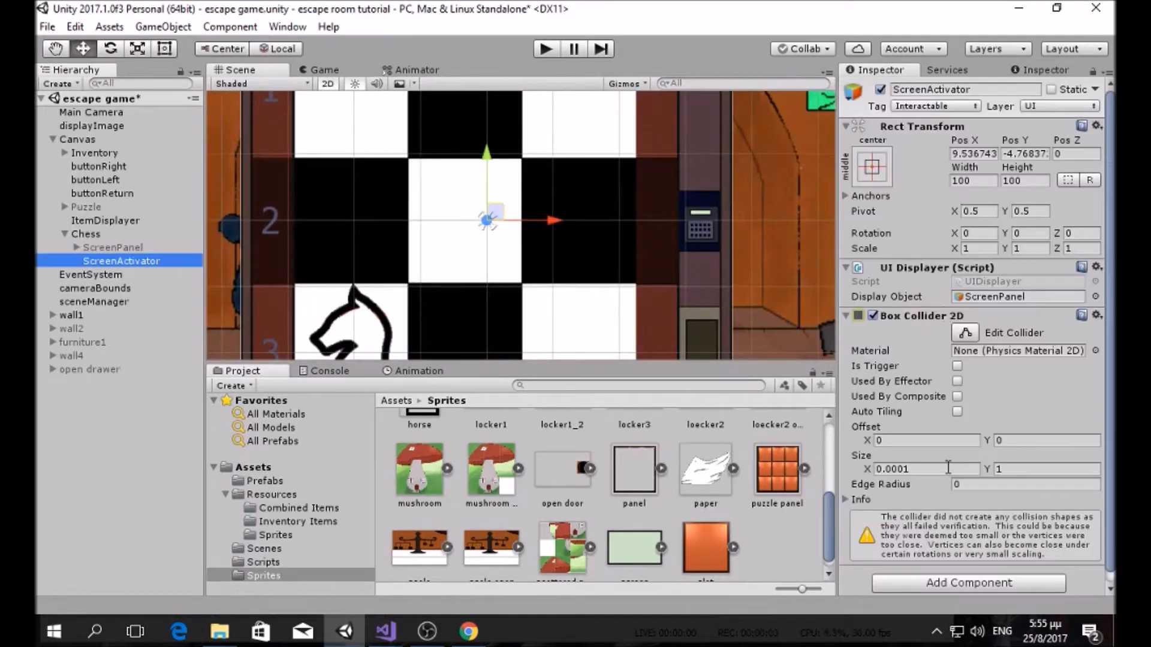
pyautogui.click(936, 468)
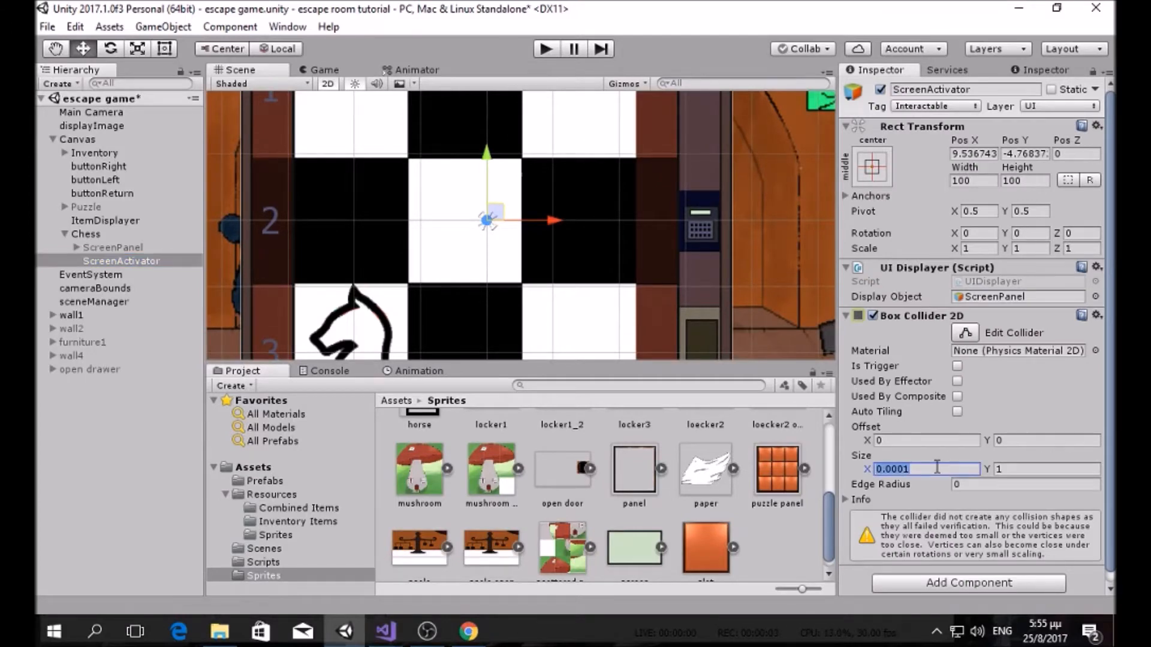
pyautogui.write('5')
pyautogui.press('Tab')
pyautogui.write('5')
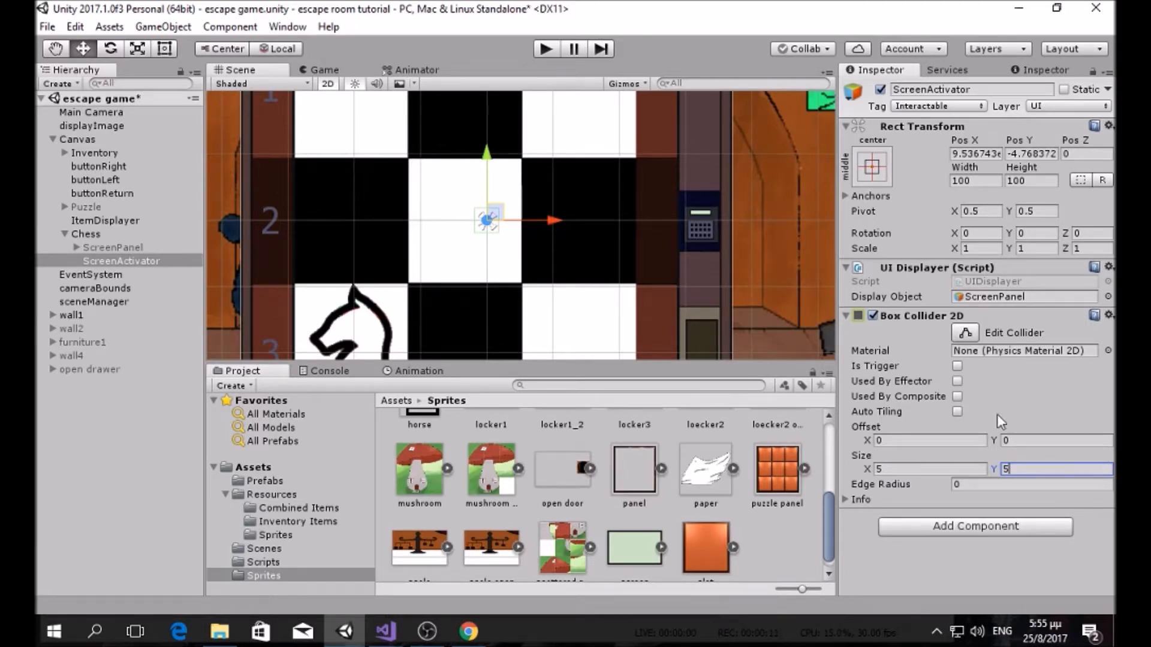
pyautogui.click(872, 468)
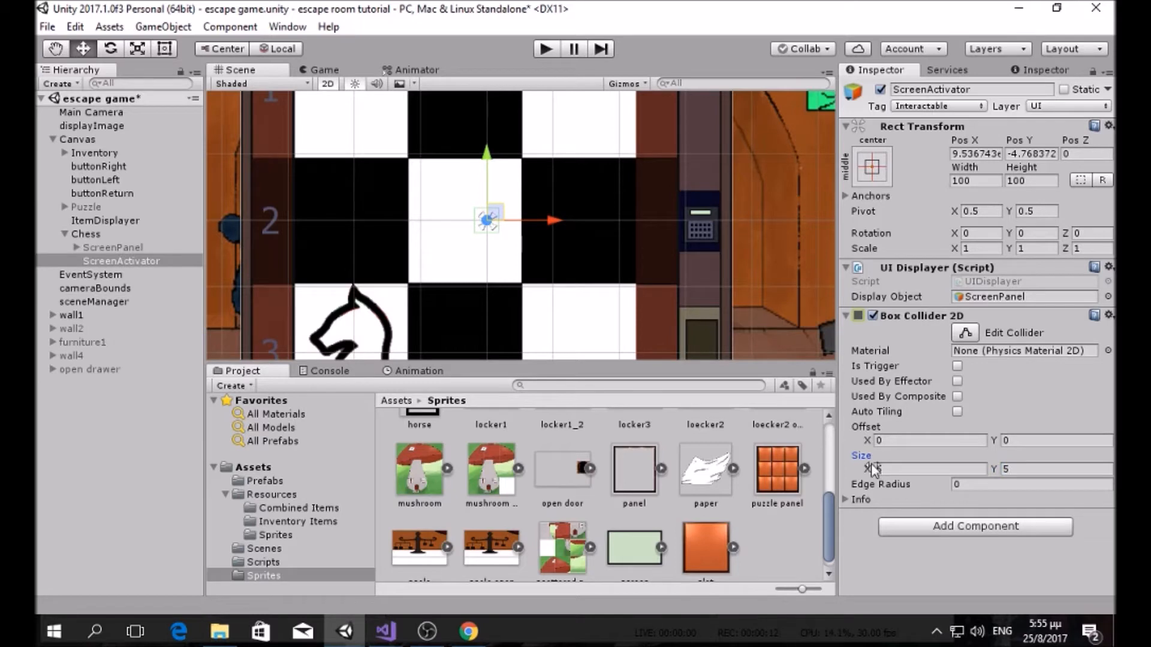
pyautogui.click(926, 469)
pyautogui.write('10')
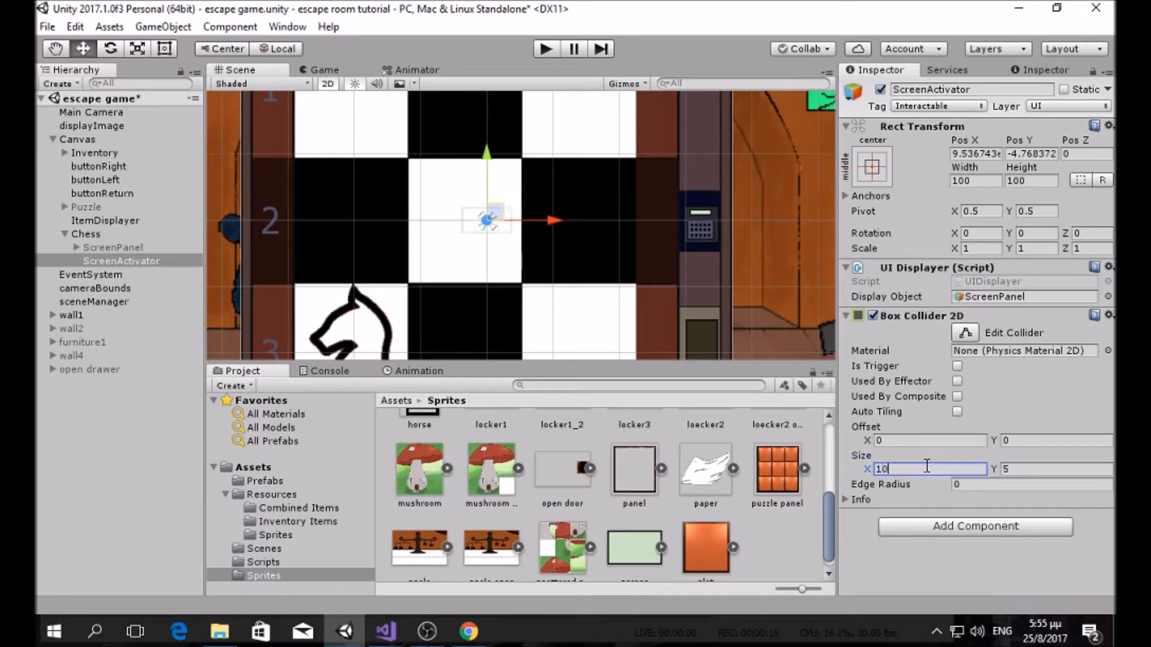
pyautogui.click(1041, 469)
pyautogui.write('10')
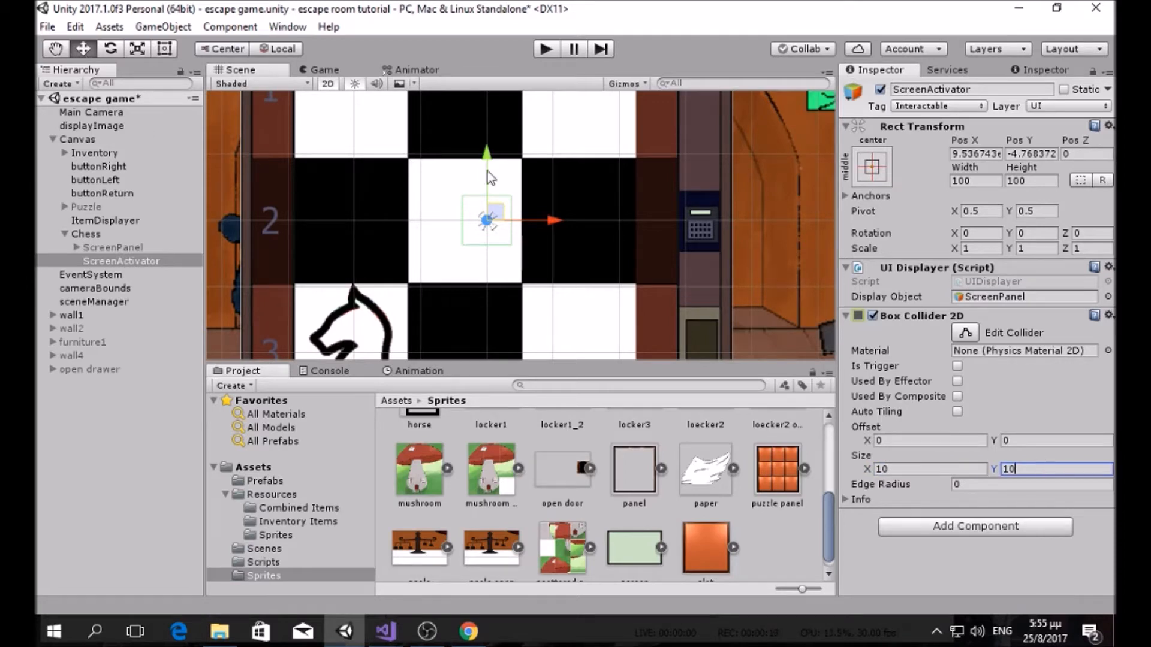
# Step: Move ScreenActivator onto the wall keypad beside the chessboard (Pos X 43.4, Y -0.3)
pyautogui.moveTo(501, 210); pyautogui.dragTo(717, 211)
pyautogui.scroll(-3, 717, 210)
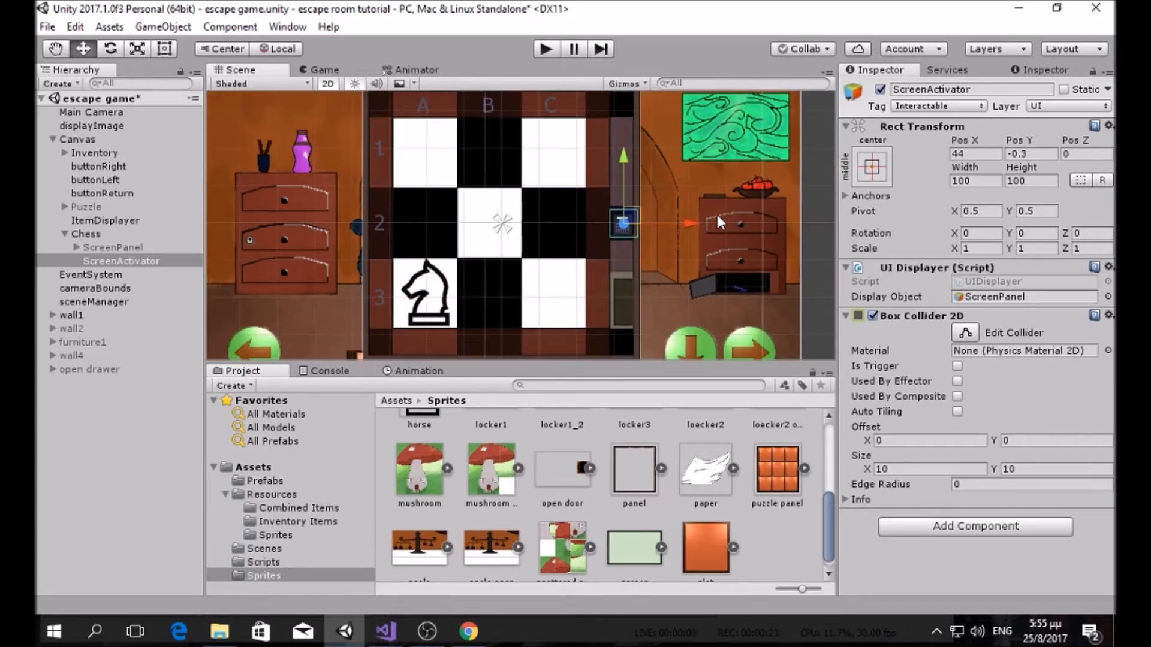
pyautogui.scroll(4, 708, 216)
pyautogui.moveTo(721, 210); pyautogui.dragTo(717, 211)
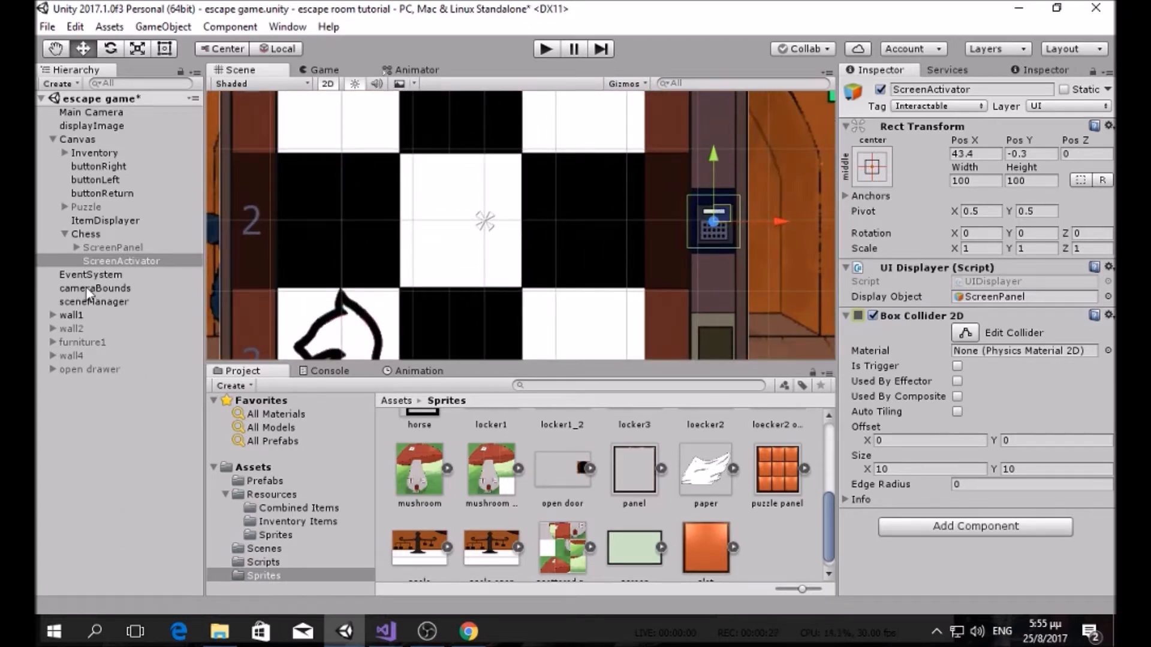
pyautogui.click(106, 235)
# Step: Create an empty child object under Chess named doorPosition
pyautogui.rightClick(107, 236)
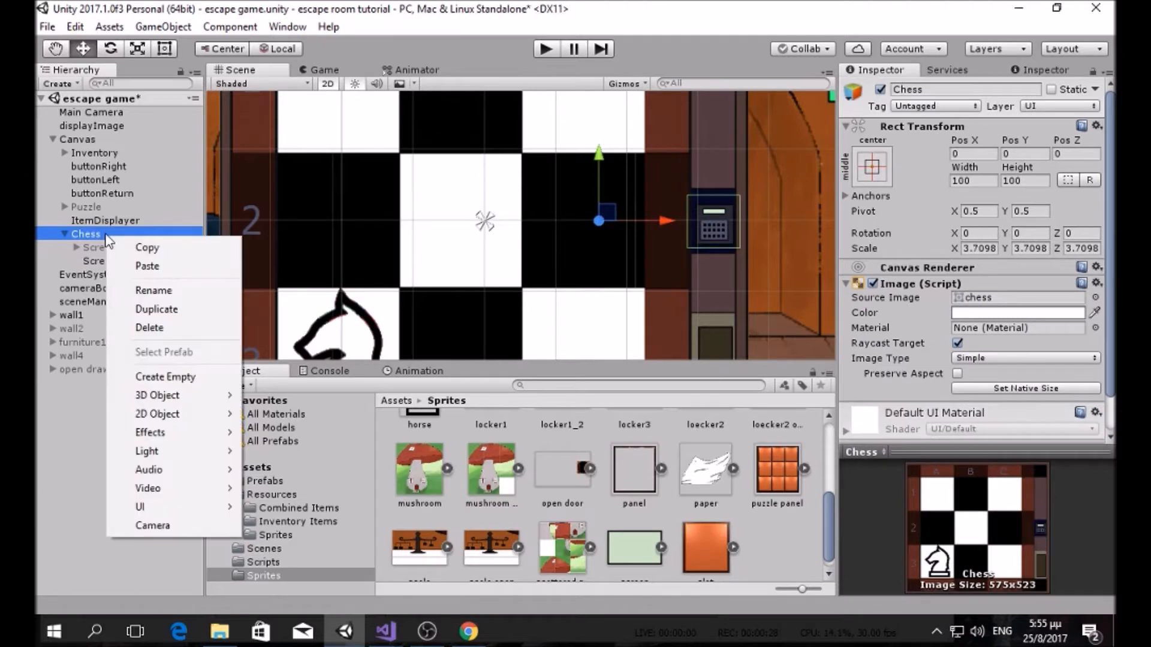
pyautogui.click(175, 375)
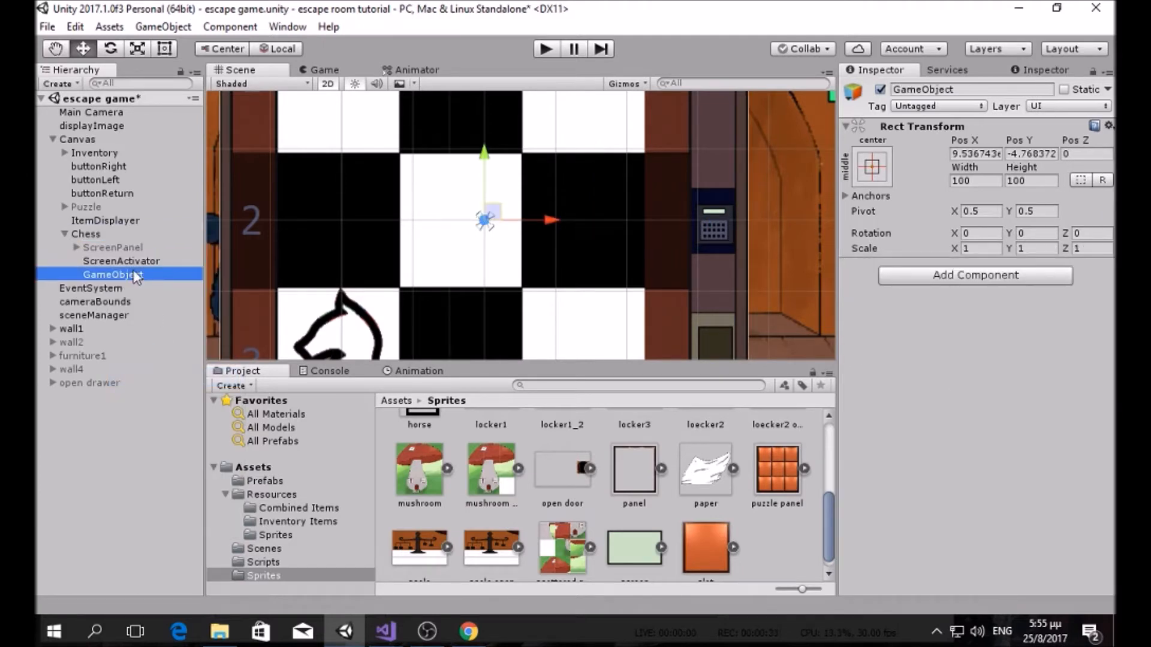
pyautogui.click(137, 275)
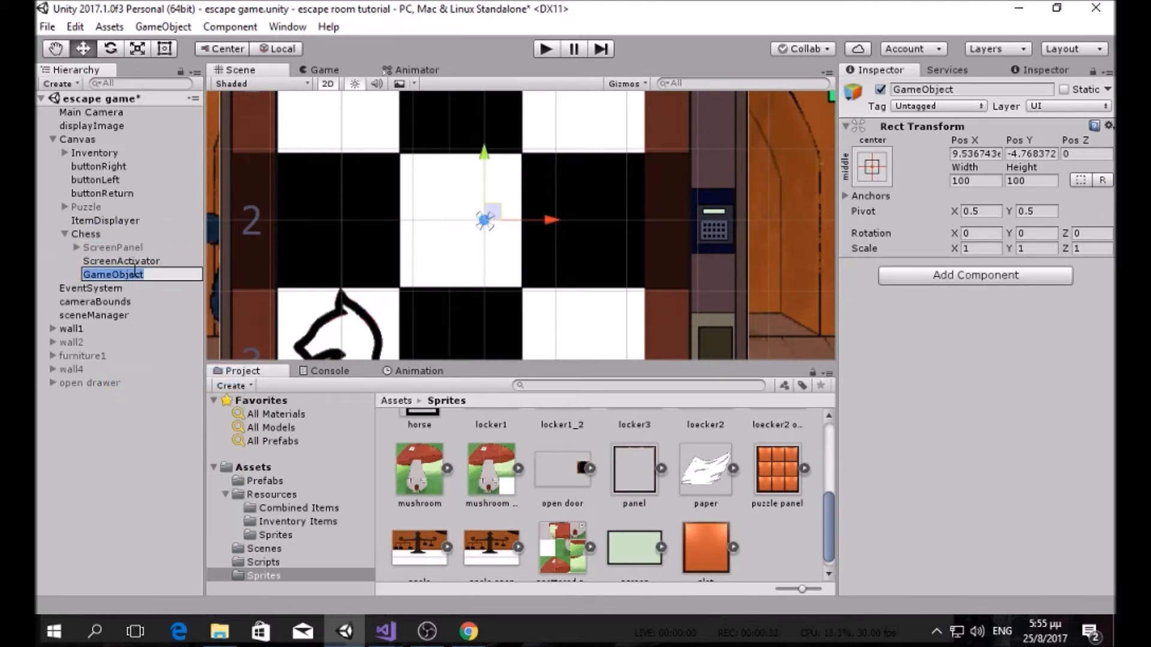
pyautogui.write('D')
pyautogui.press('BackSpace')
pyautogui.write('doorPo')
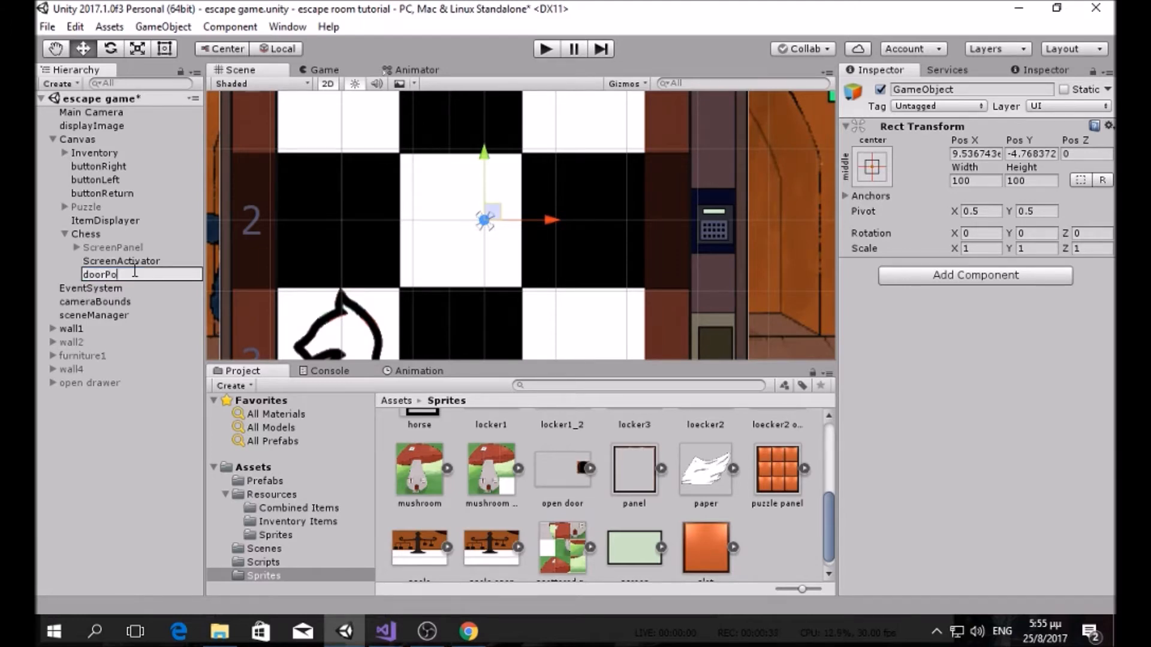
pyautogui.write('sition')
pyautogui.press('Return')
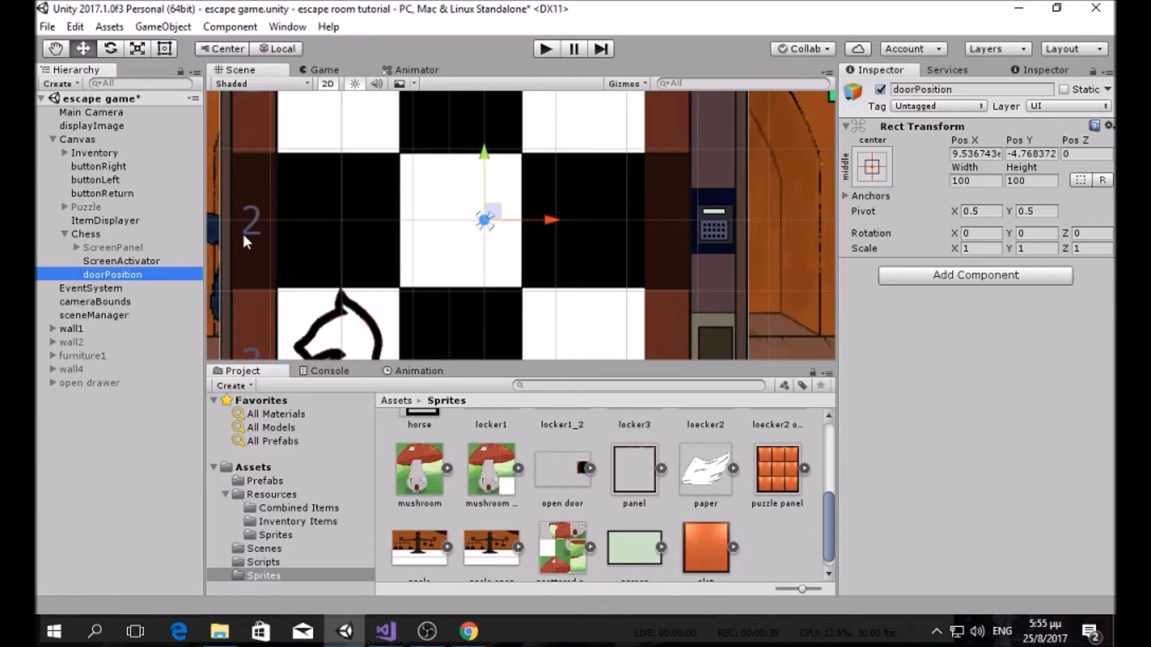
# Step: Place doorPosition on the narrow door below the keypad (Pos X 43.3, Y -29.8)
pyautogui.scroll(-3, 376, 223)
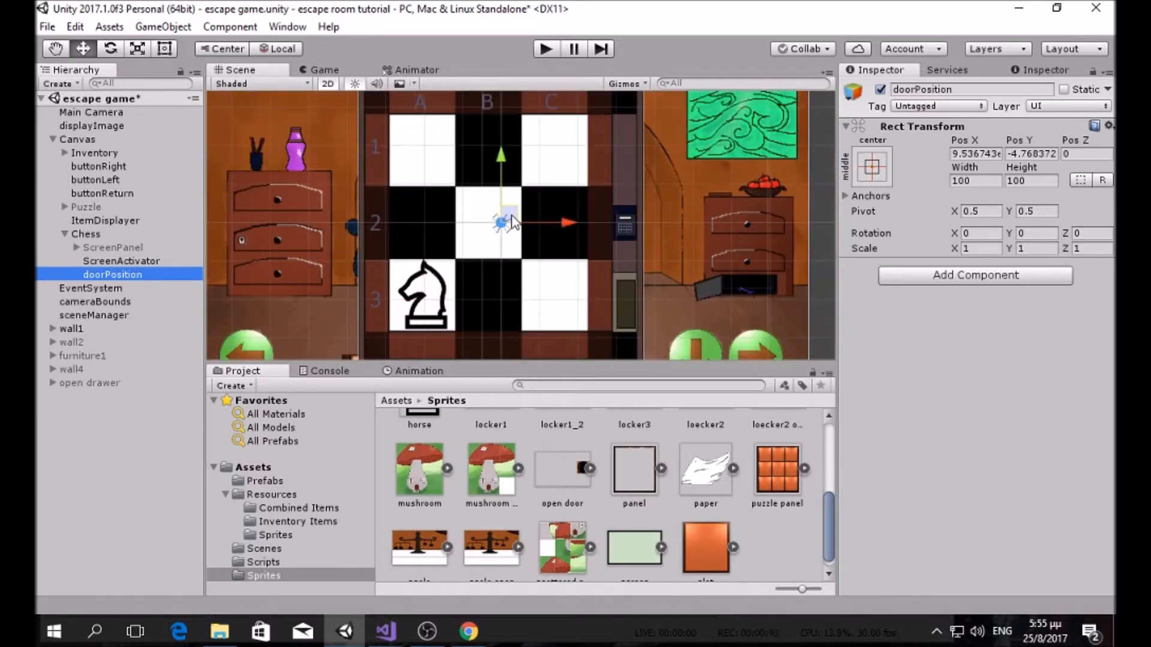
pyautogui.moveTo(515, 222); pyautogui.dragTo(630, 295)
pyautogui.scroll(2, 631, 295)
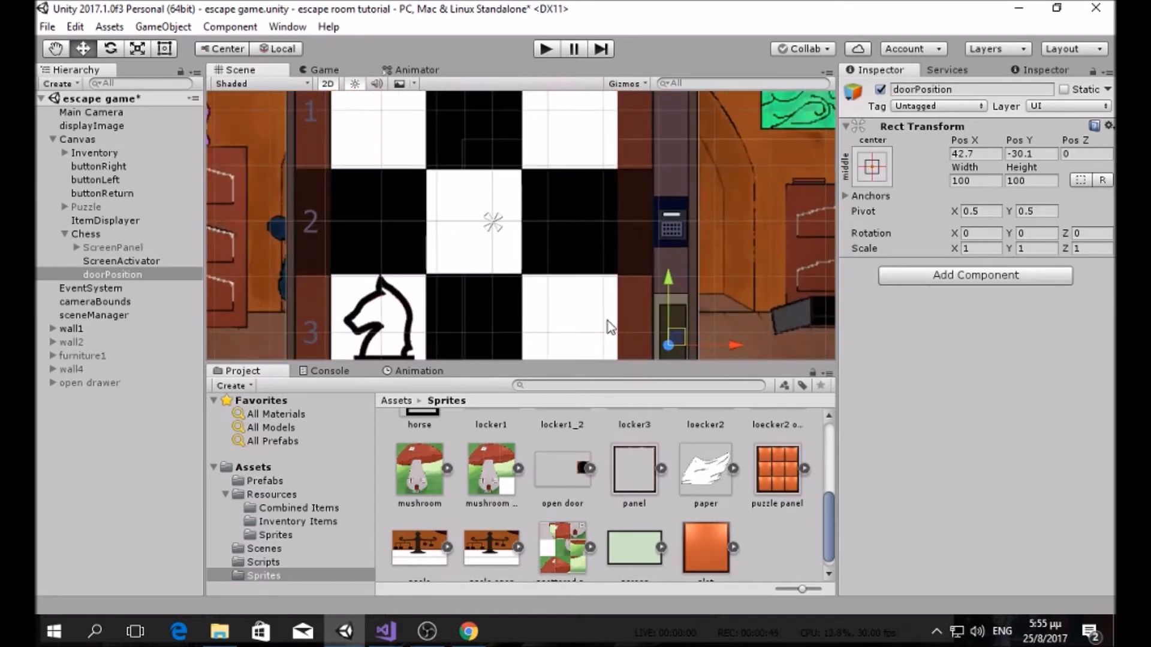
pyautogui.moveTo(617, 318); pyautogui.dragTo(545, 228, button='middle')
pyautogui.scroll(9, 599, 243)
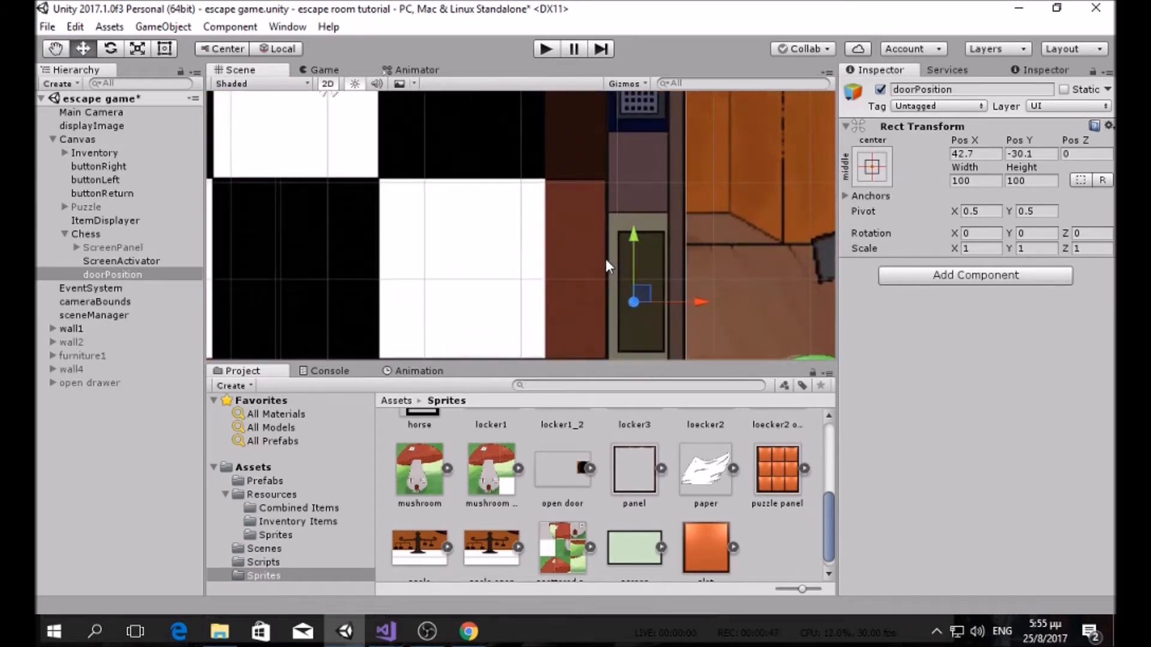
pyautogui.scroll(-5, 635, 291)
pyautogui.moveTo(621, 280); pyautogui.dragTo(624, 279)
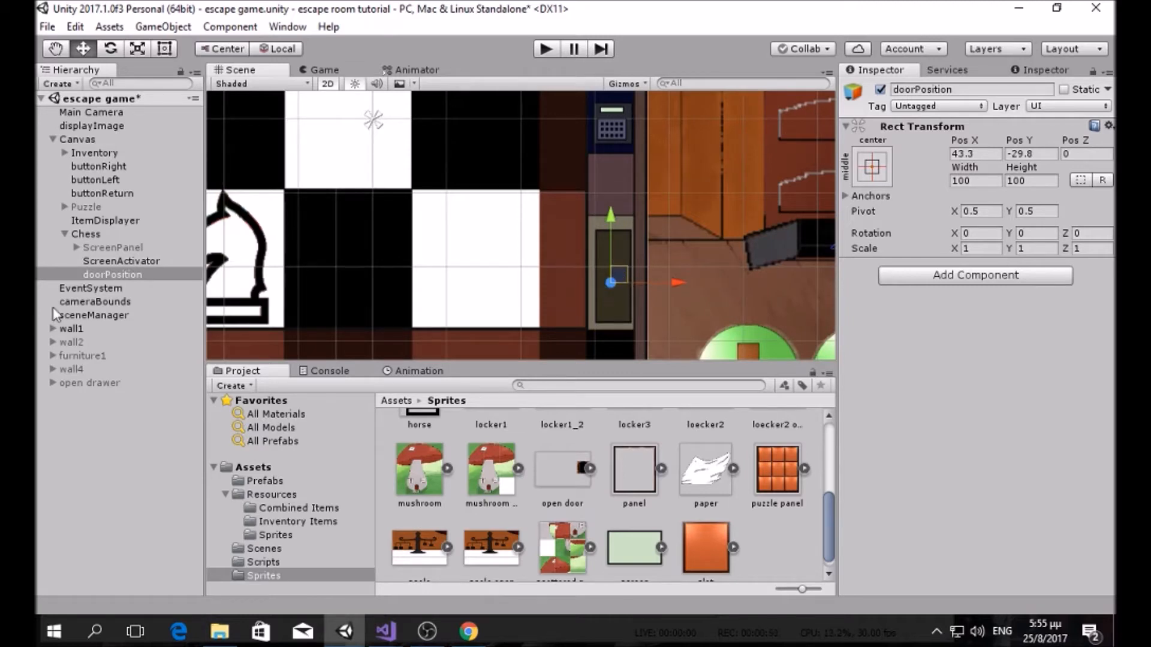
pyautogui.click(111, 275)
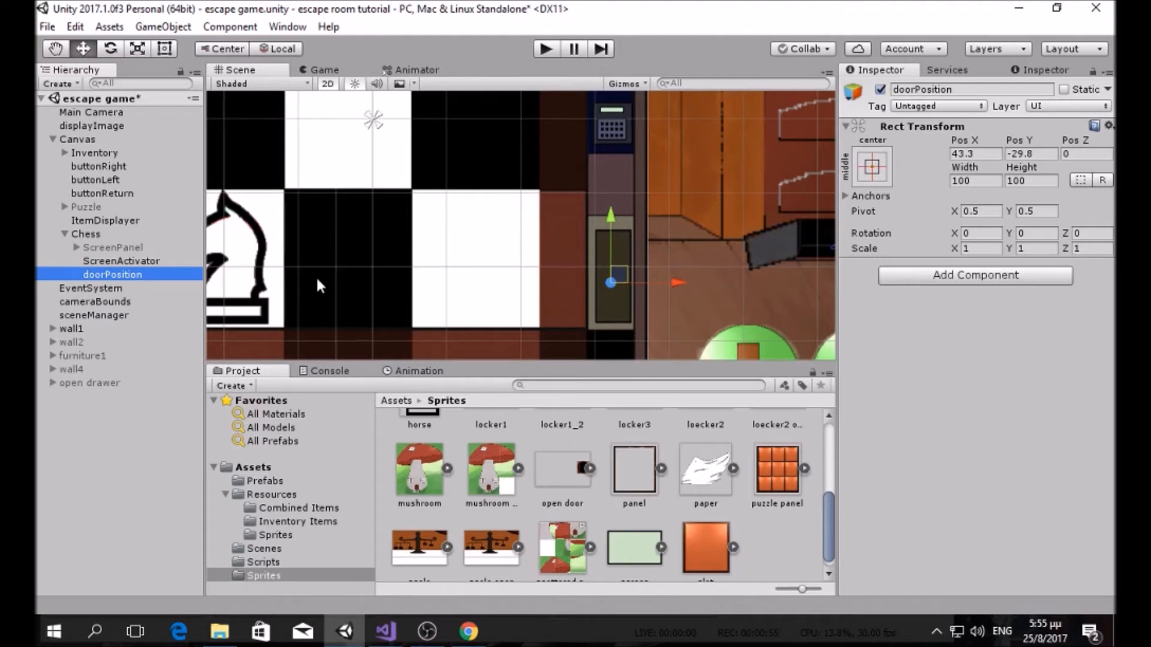
pyautogui.scroll(-5, 308, 307)
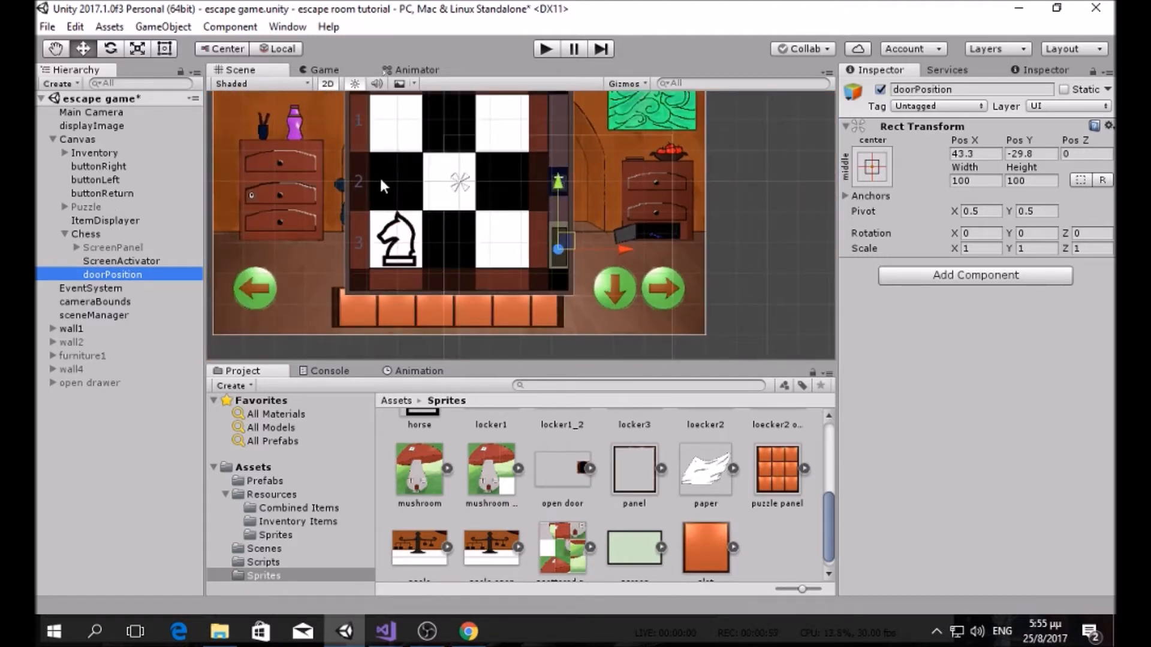
pyautogui.scroll(-3, 385, 180)
pyautogui.moveTo(425, 204); pyautogui.dragTo(445, 230, button='middle')
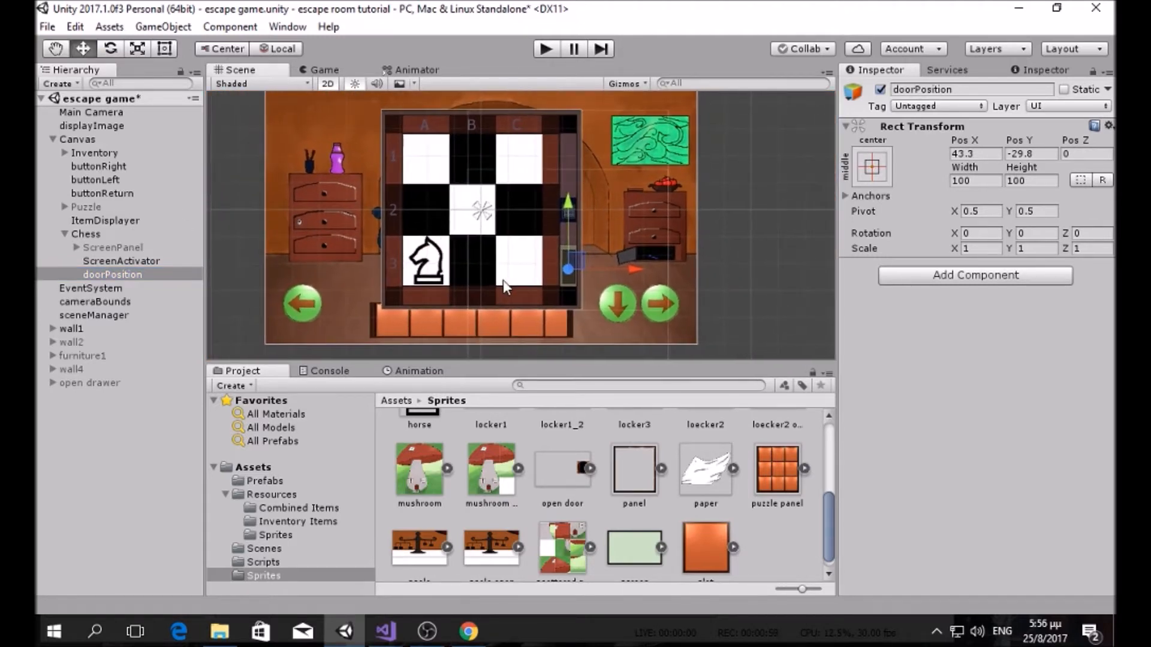
pyautogui.scroll(-1, 572, 447)
pyautogui.scroll(5, 572, 447)
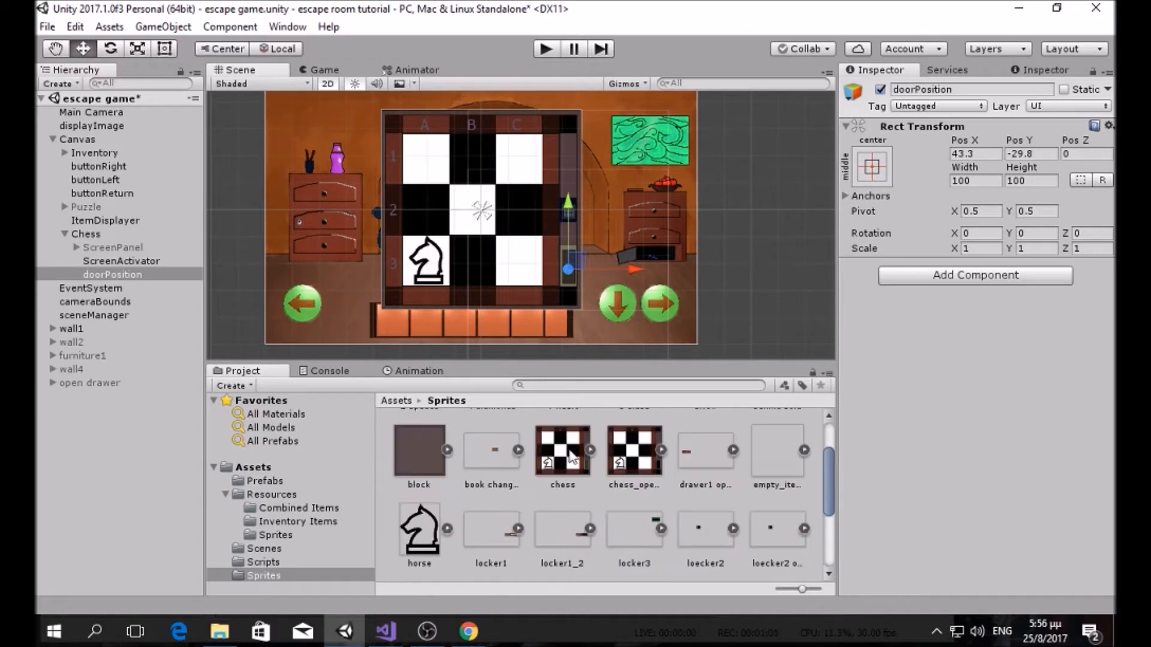
# Step: Preview the Chess board with the chess_opened image, then restore the original chess image
pyautogui.click(109, 236)
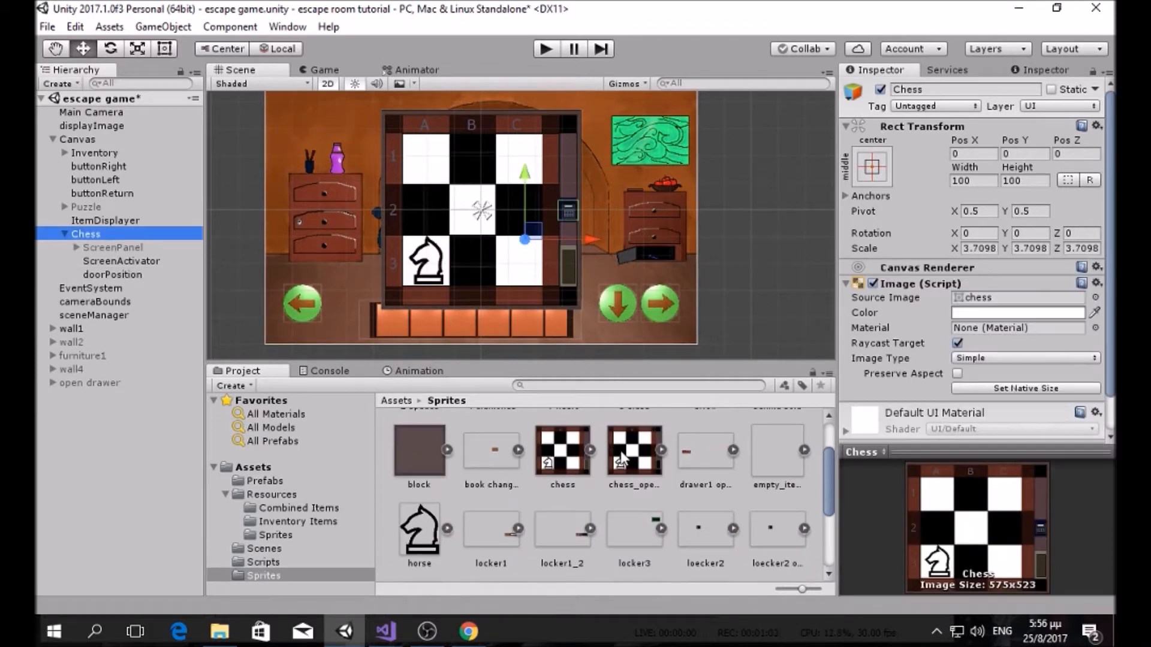
pyautogui.moveTo(623, 462); pyautogui.dragTo(983, 300)
pyautogui.scroll(1, 581, 268)
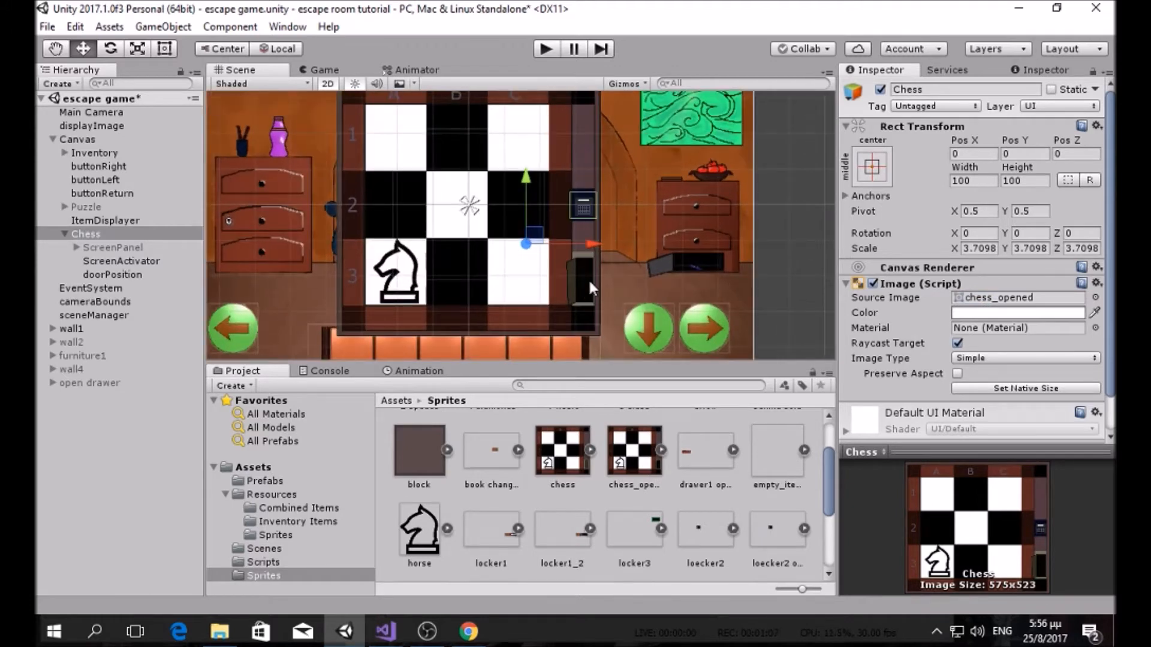
pyautogui.scroll(1, 589, 282)
pyautogui.moveTo(562, 451); pyautogui.dragTo(983, 303)
pyautogui.scroll(-1, 432, 211)
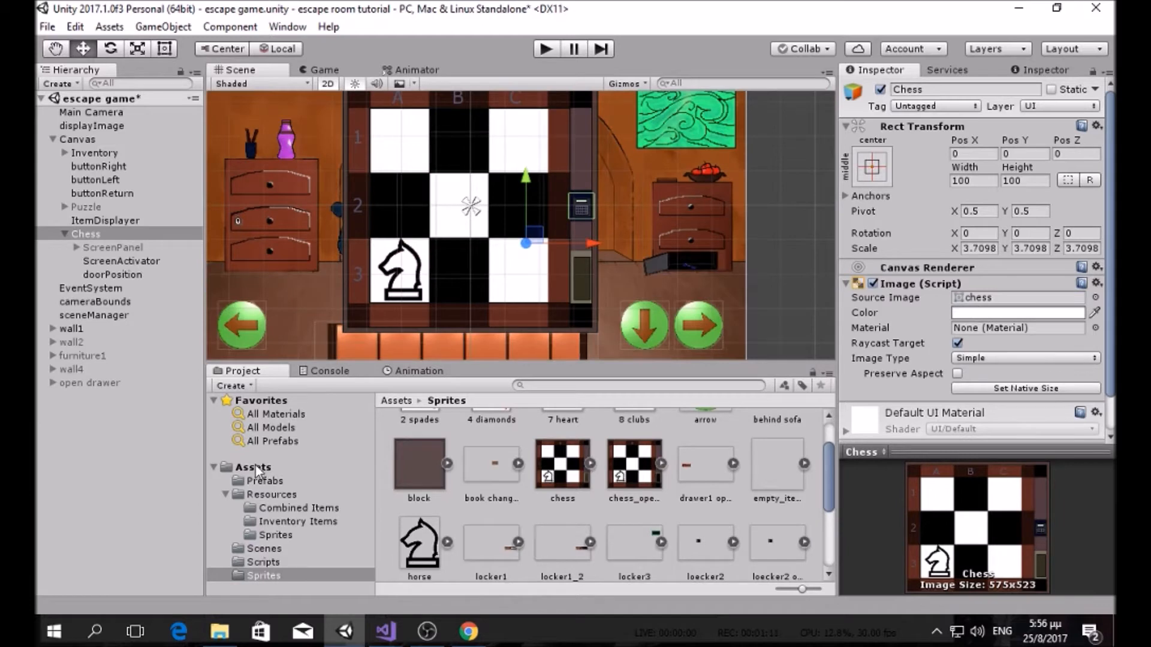
# Step: Create a new C# script named Chess in the Scripts folder
pyautogui.click(264, 562)
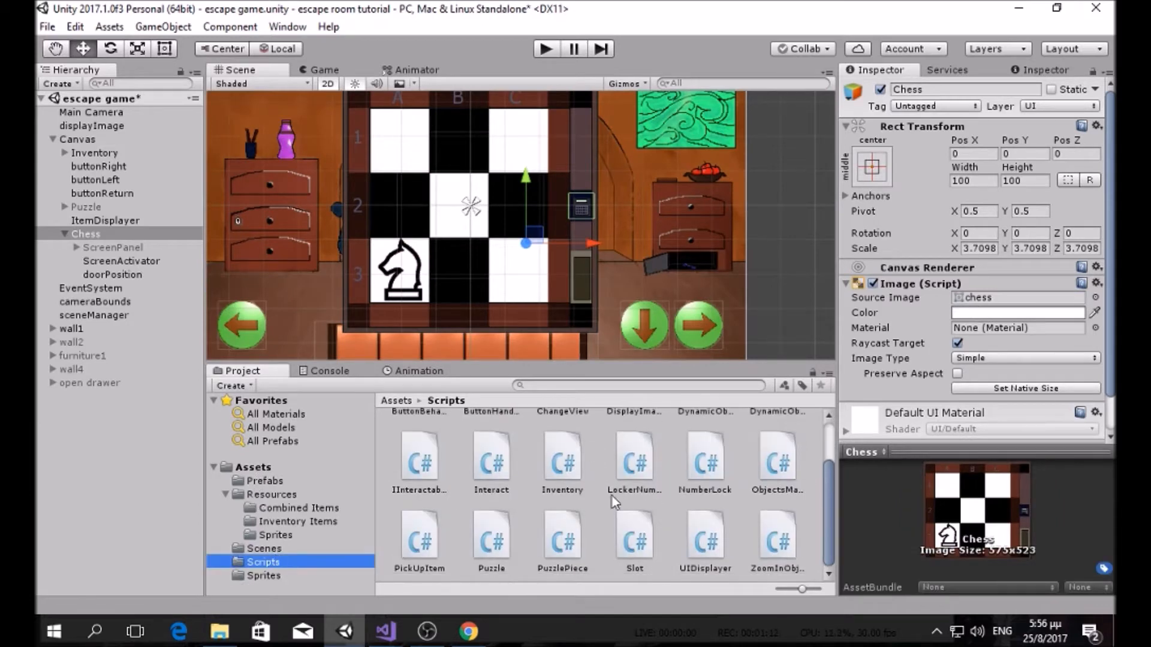
pyautogui.rightClick(607, 563)
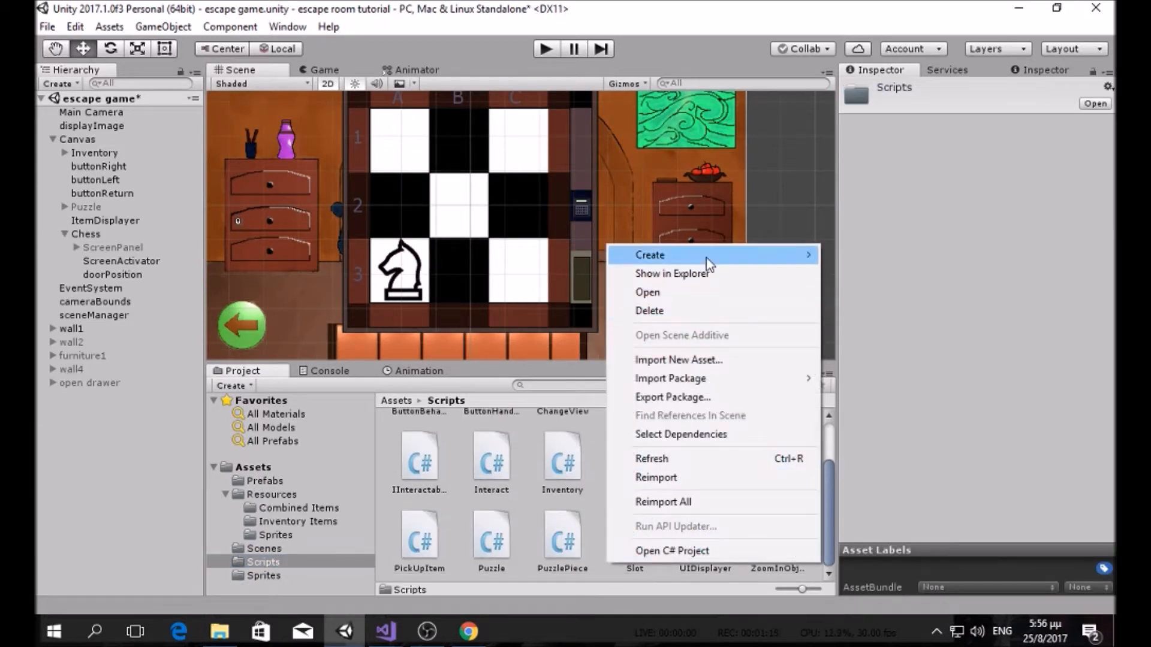
pyautogui.moveTo(706, 261)
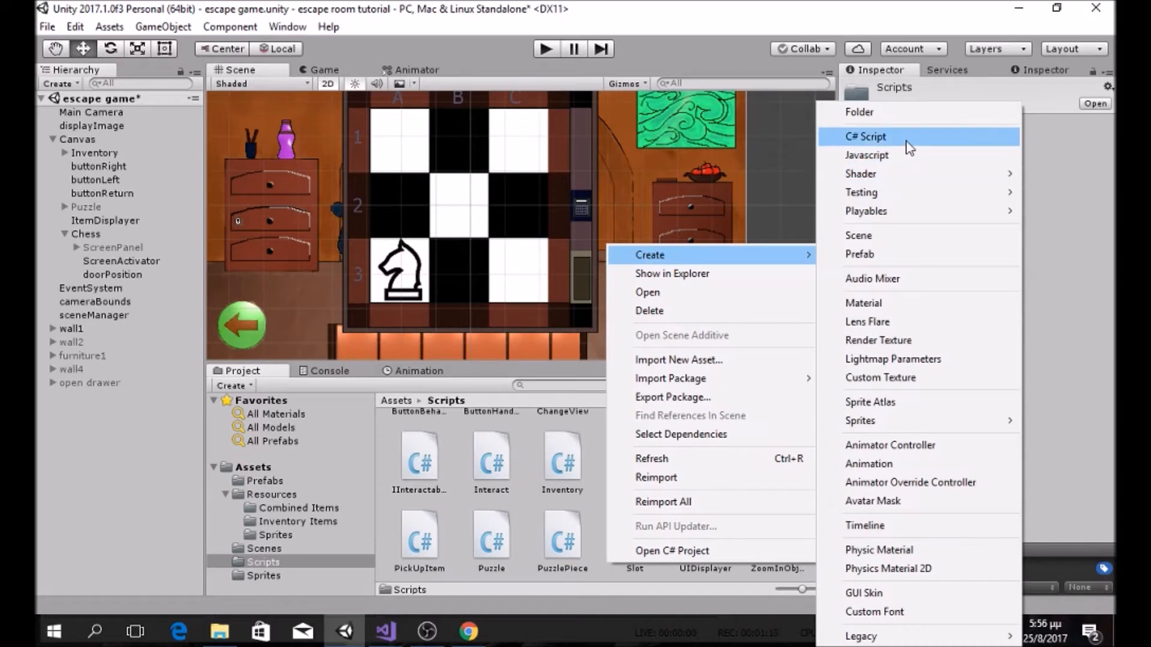
pyautogui.click(869, 136)
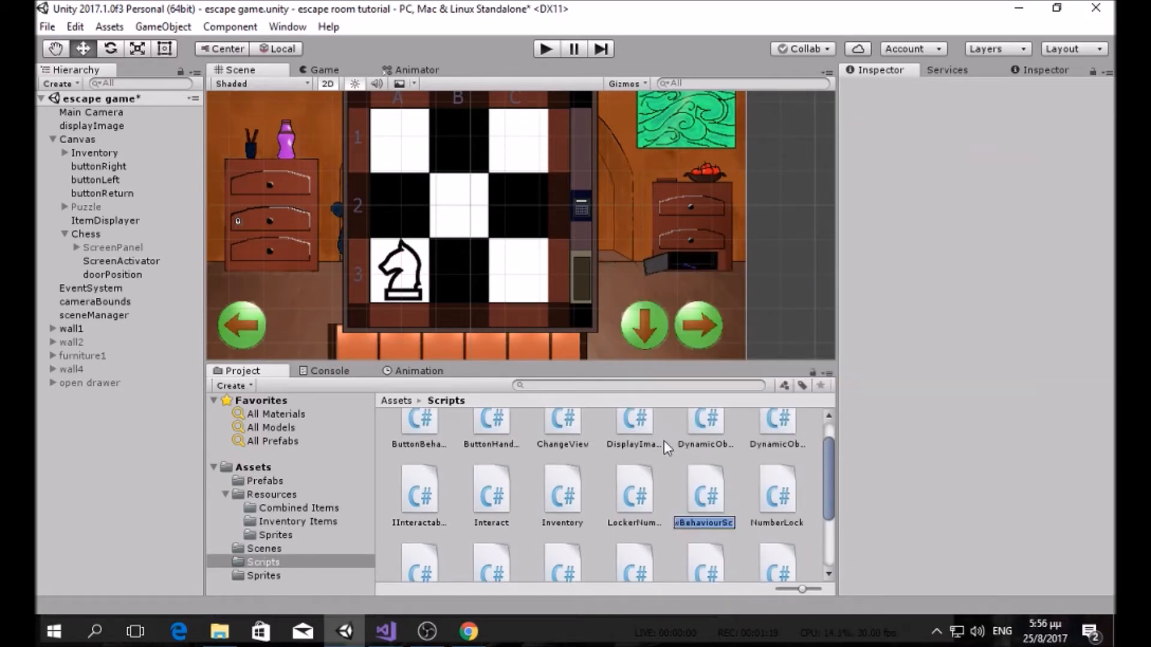
pyautogui.write('Chess')
pyautogui.press('Return')
# Step: In Chess.cs, replace the template methods with a 'public GameObject ScreenPanel;' field
pyautogui.doubleClick(618, 448)
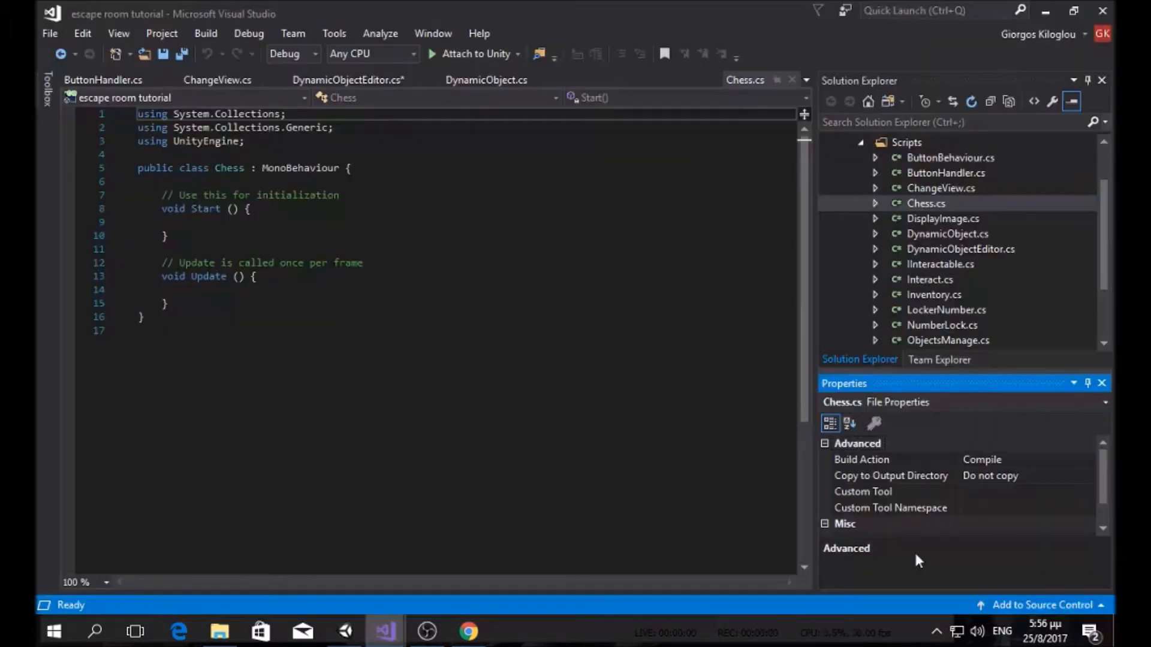
pyautogui.moveTo(168, 307); pyautogui.dragTo(162, 198)
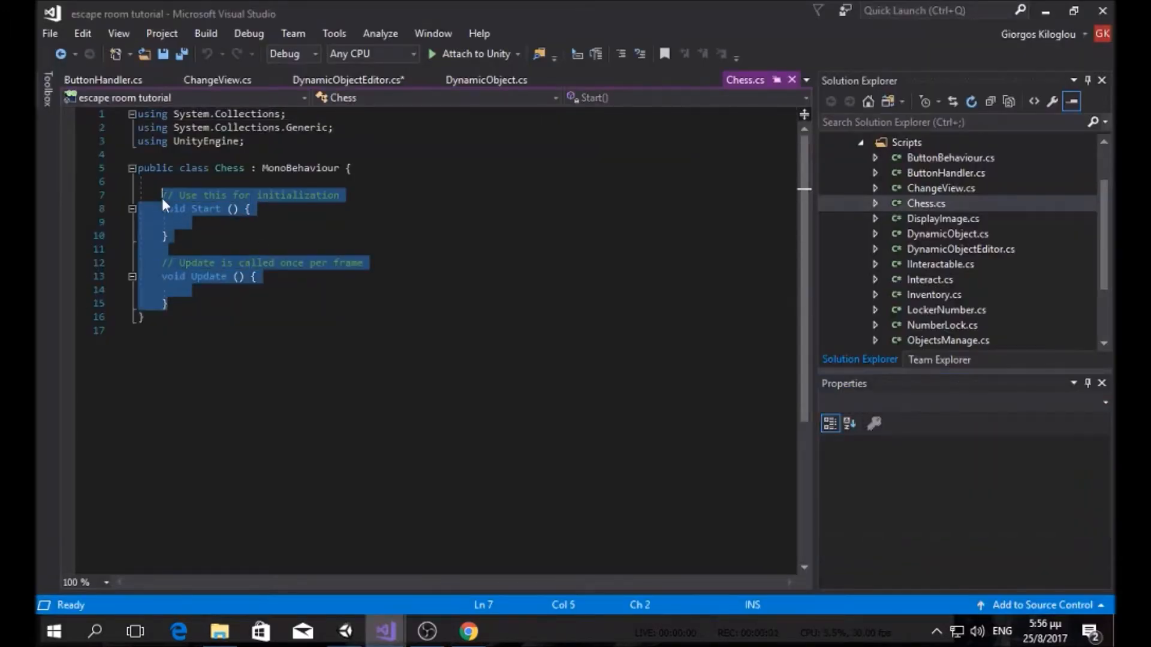
pyautogui.press('Delete')
pyautogui.write('p')
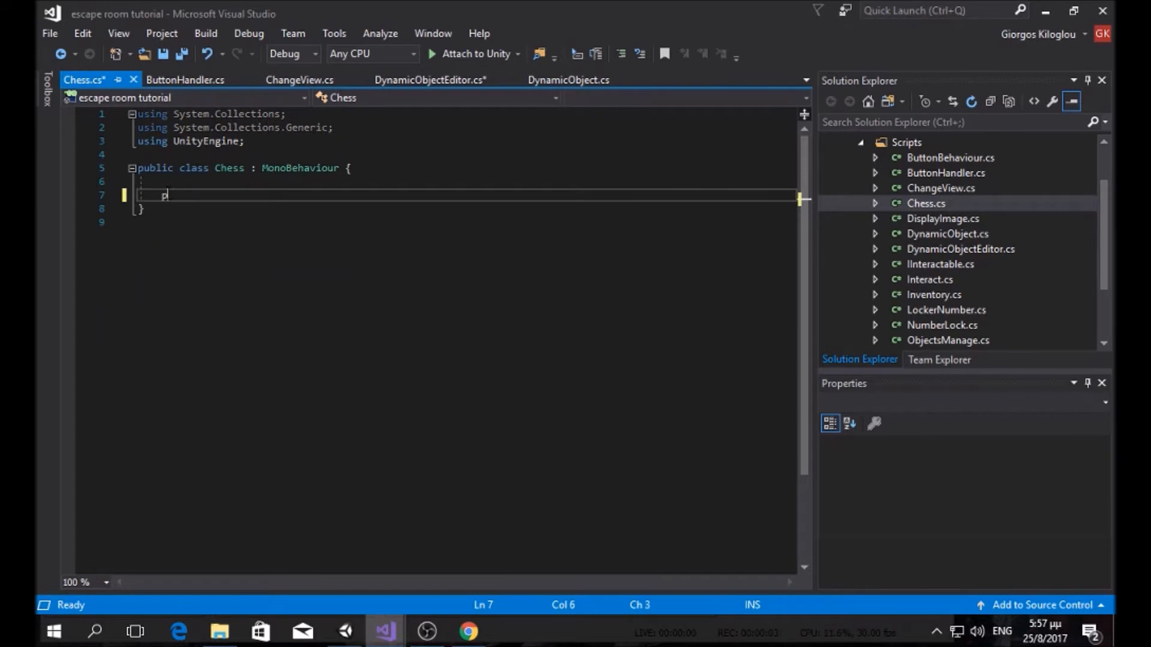
pyautogui.write('ublic gameObject ')
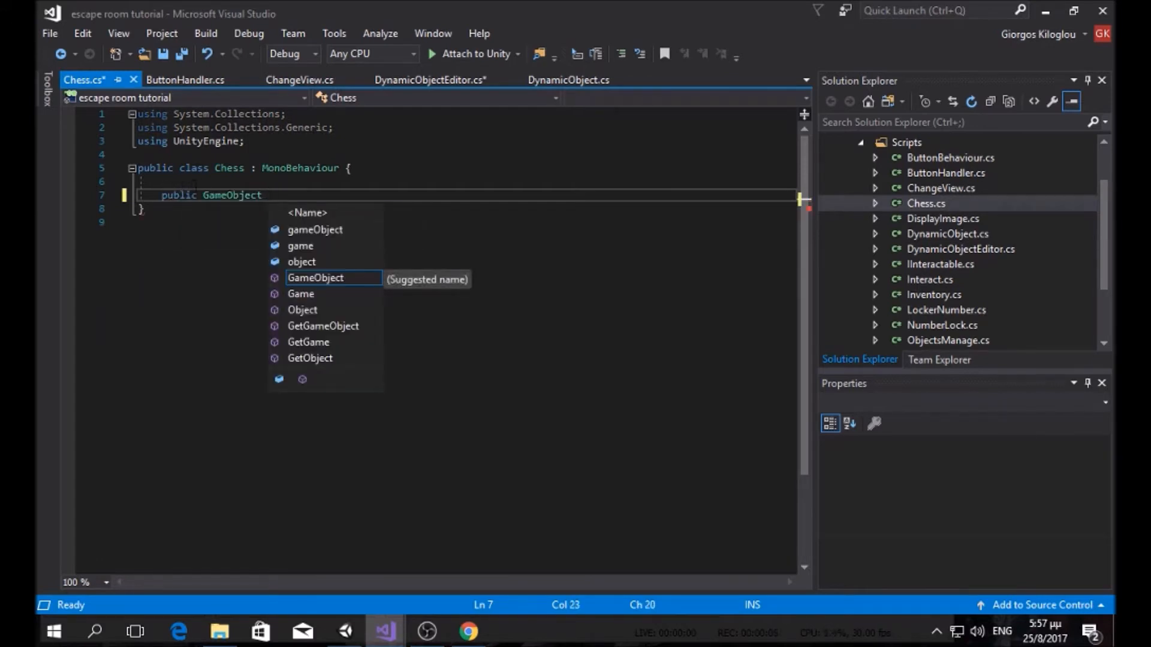
pyautogui.write('I')
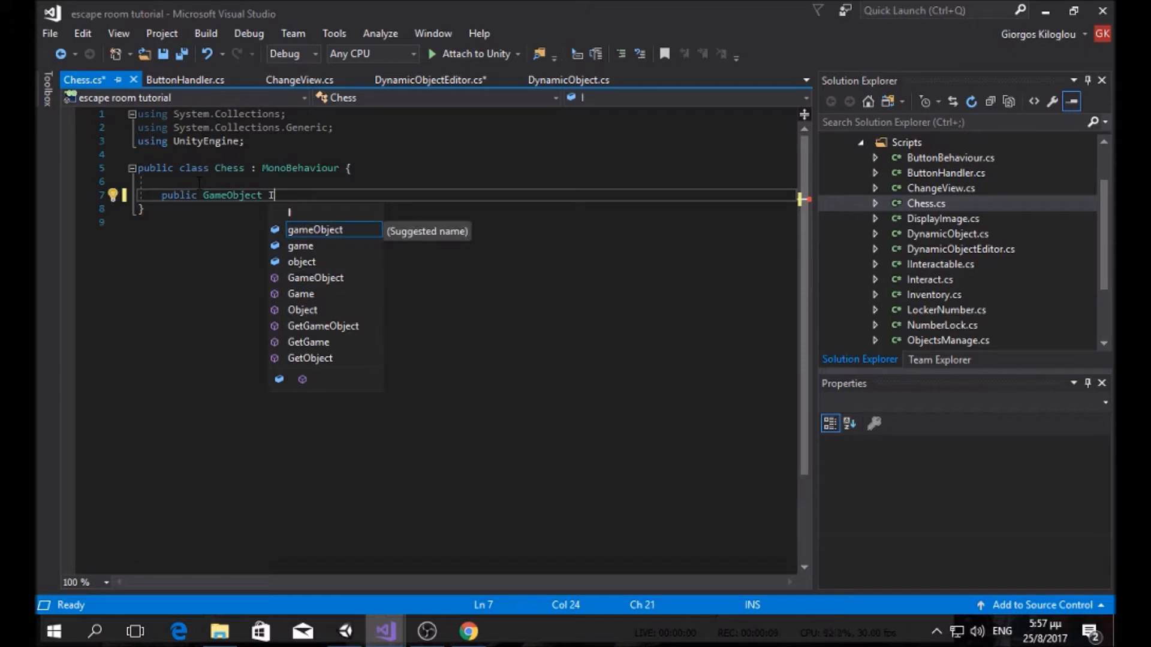
pyautogui.write('nput')
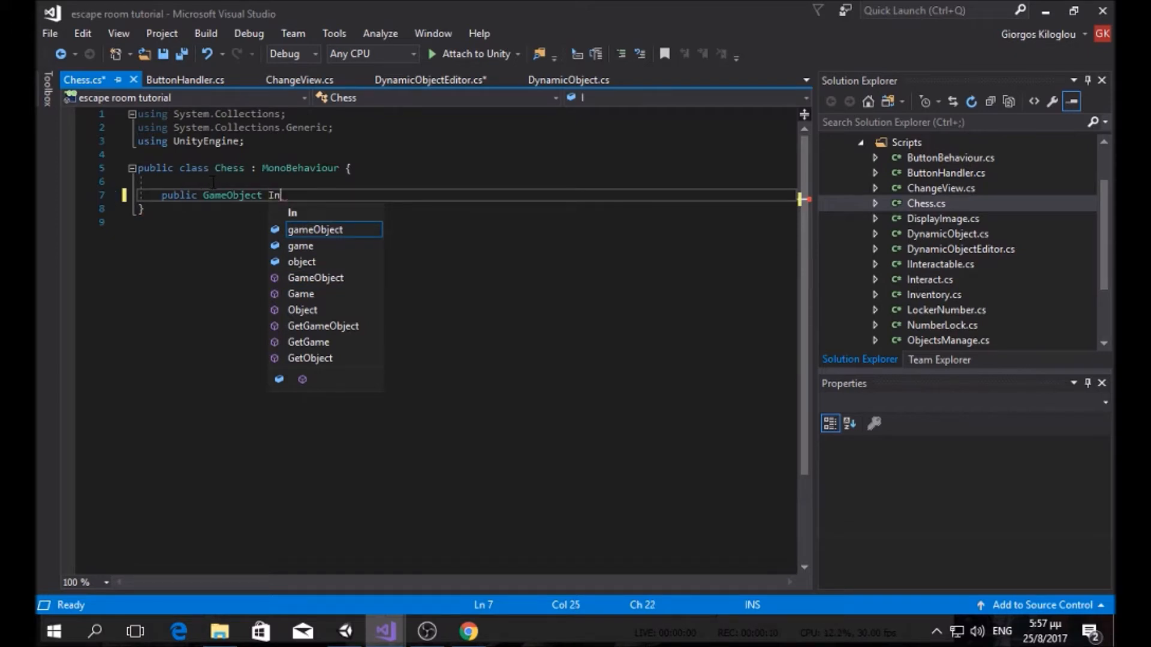
pyautogui.press('BackSpace')
pyautogui.press('BackSpace')
pyautogui.press('BackSpace')
pyautogui.press('BackSpace')
pyautogui.press('BackSpace')
pyautogui.write('Passwo')
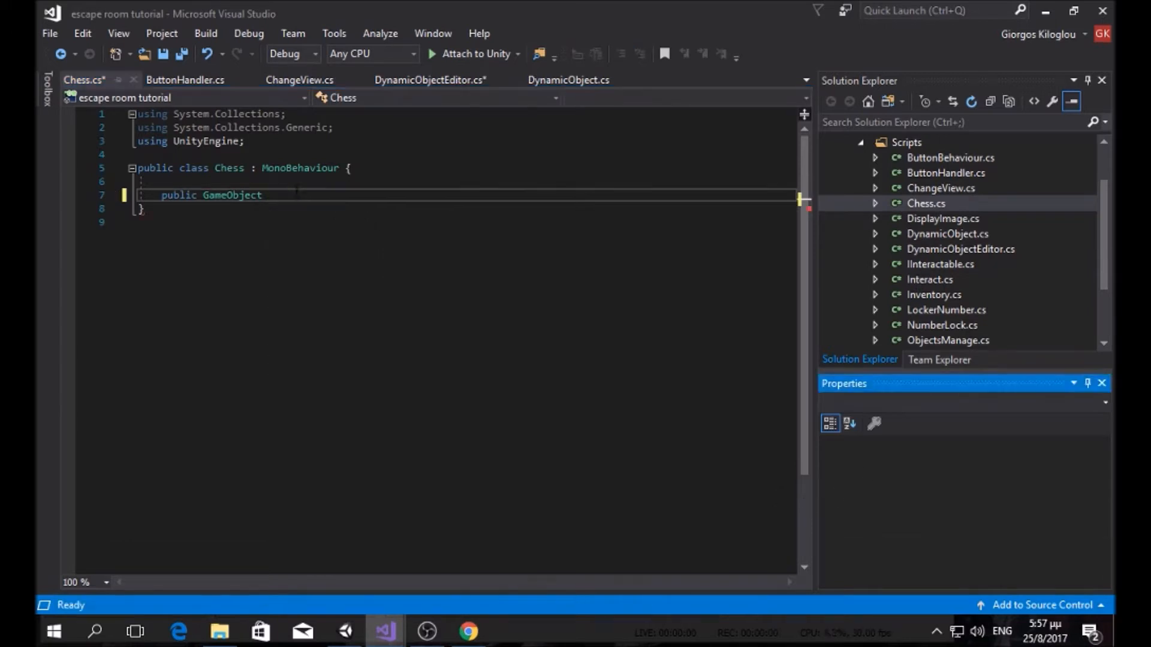
pyautogui.click(301, 192)
pyautogui.write('s')
pyautogui.press('BackSpace')
pyautogui.write('ScreenPanelk')
pyautogui.press('BackSpace')
pyautogui.write(';')
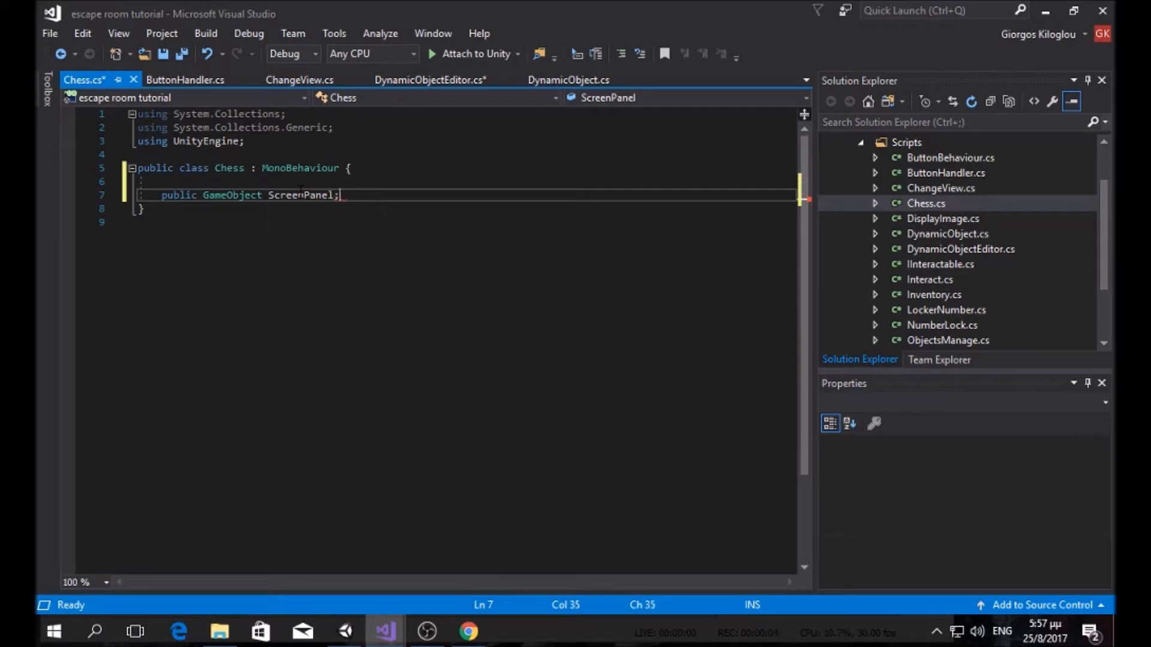
# Step: Add an empty Start method below the ScreenPanel field
pyautogui.press('Return')
pyautogui.press('Return')
pyautogui.write('v')
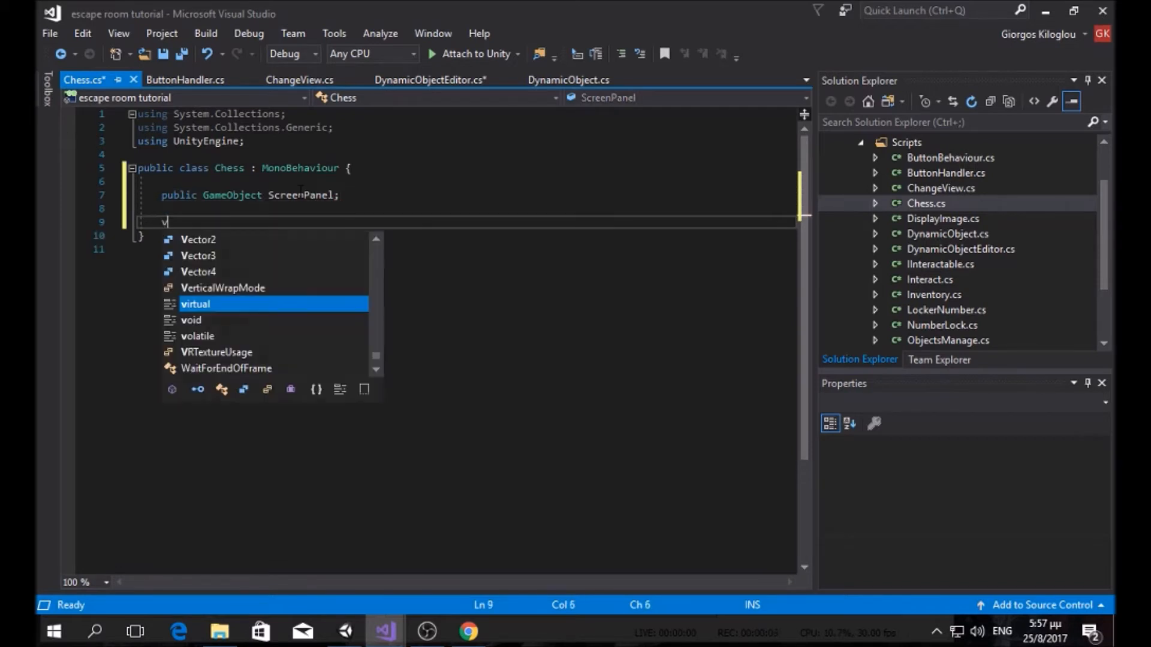
pyautogui.write('oid Start')
pyautogui.press('Tab')
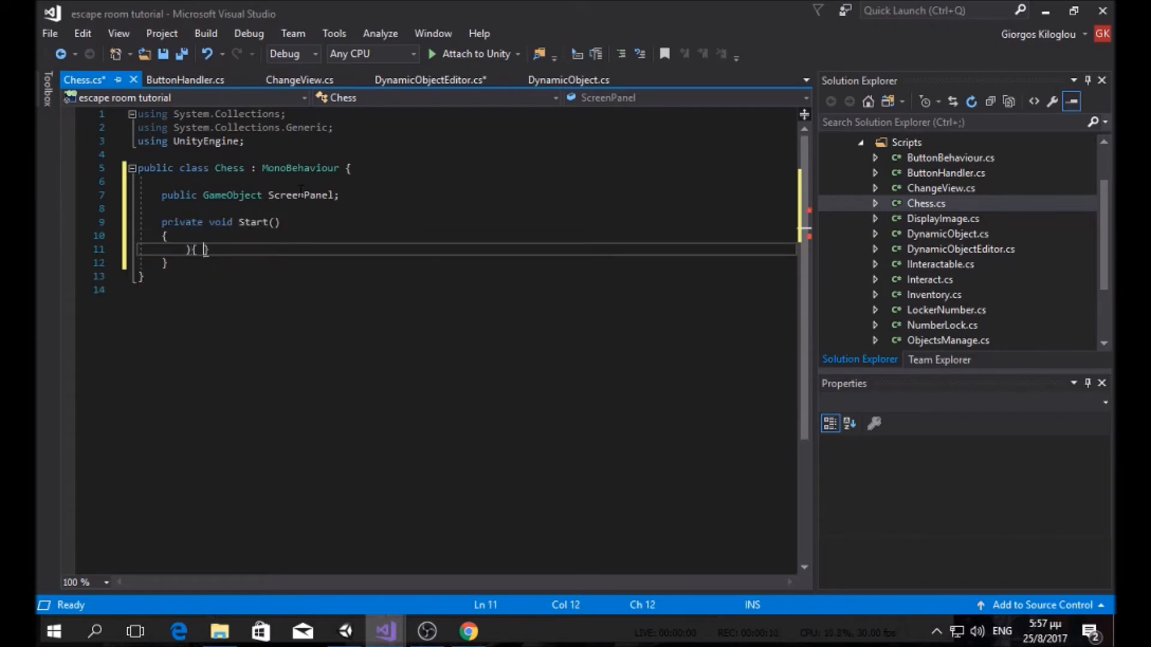
pyautogui.press('BackSpace')
pyautogui.press('BackSpace')
pyautogui.press('BackSpace')
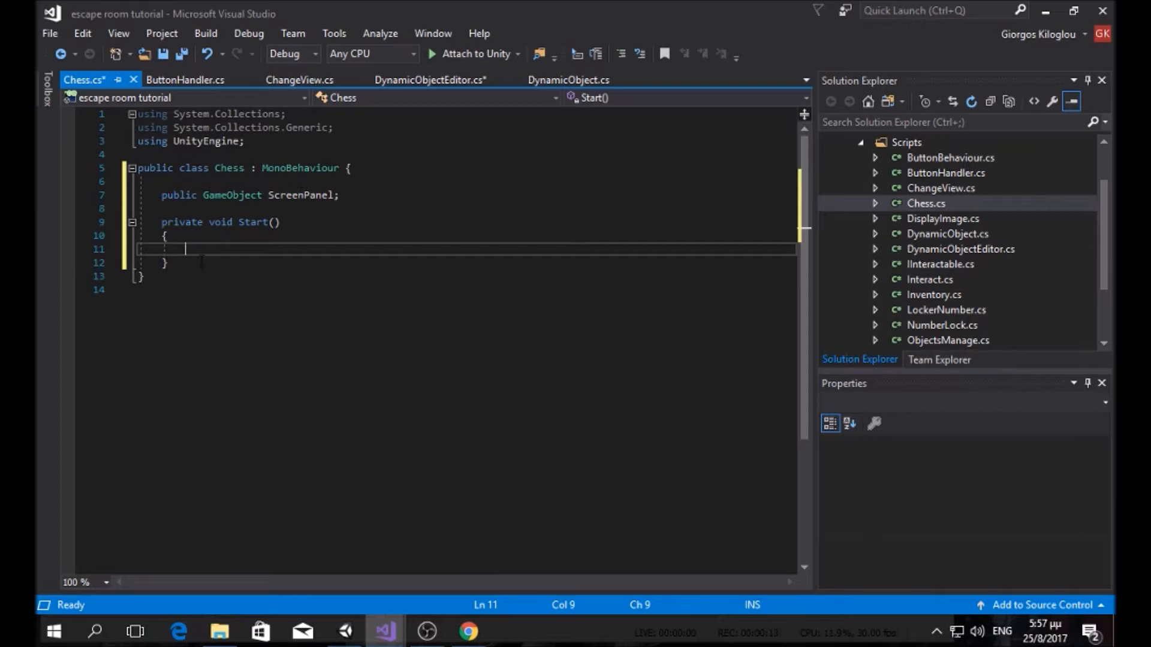
pyautogui.moveTo(193, 264); pyautogui.dragTo(163, 223)
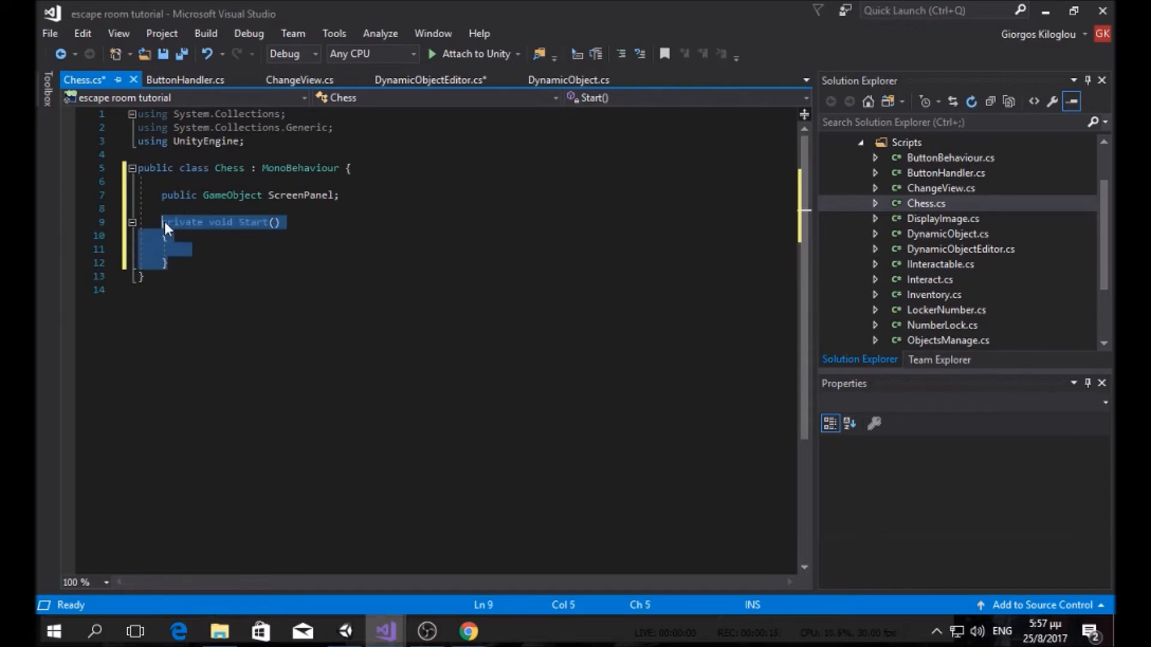
pyautogui.write('void Sta')
pyautogui.press('Return')
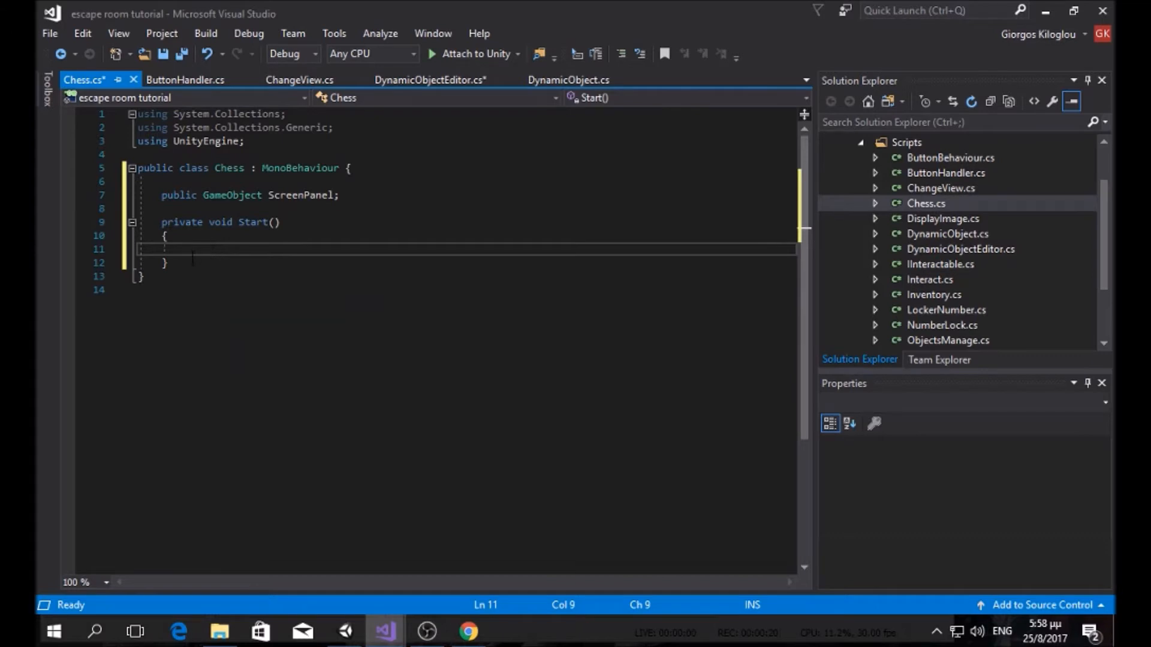
pyautogui.click(340, 35)
# Step: Set Tools for Unity's Unity Messages scope to Default, then retype the Start method as 'void Start'
pyautogui.moveTo(380, 33)
pyautogui.moveTo(334, 36)
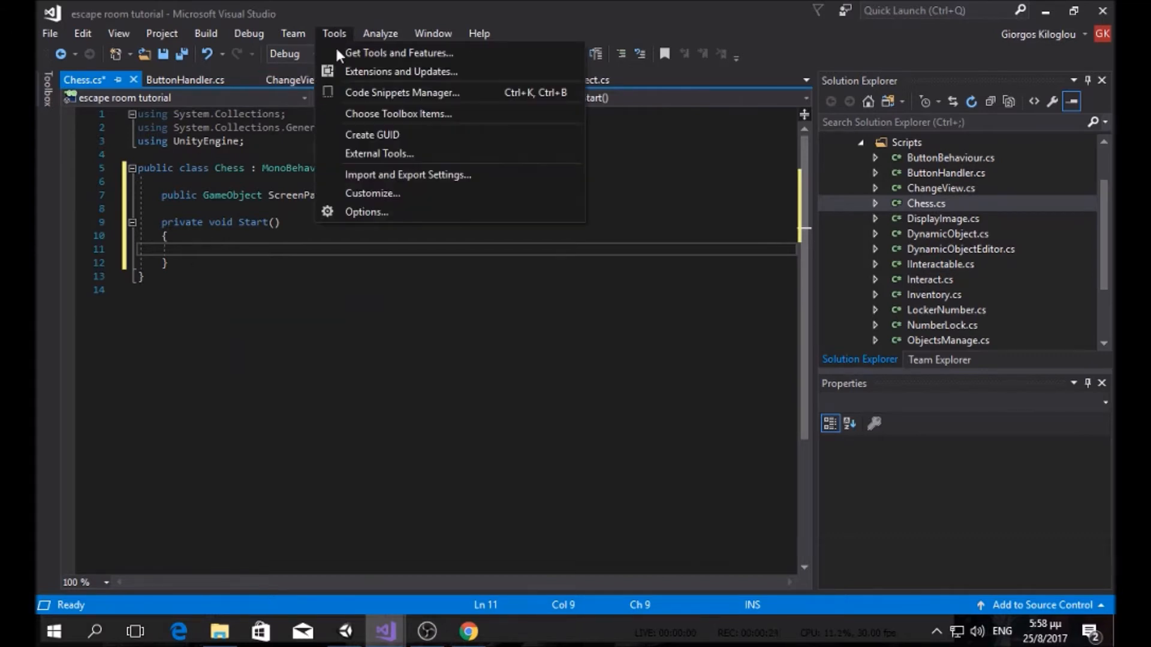
pyautogui.click(376, 214)
pyautogui.scroll(-3, 387, 249)
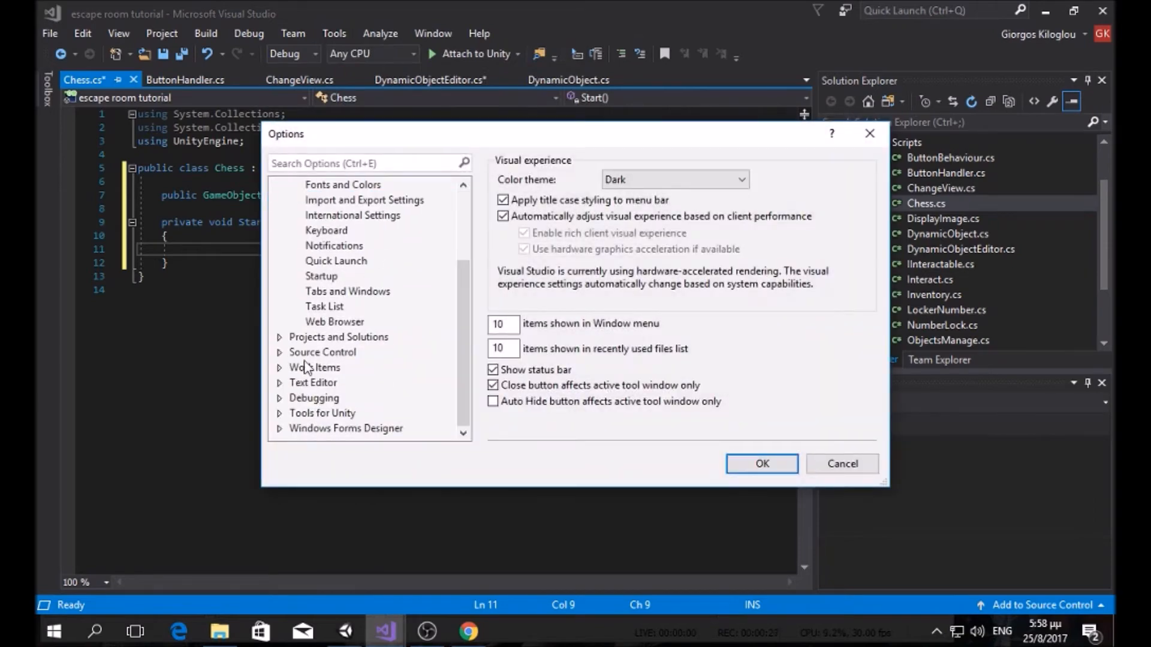
pyautogui.click(331, 418)
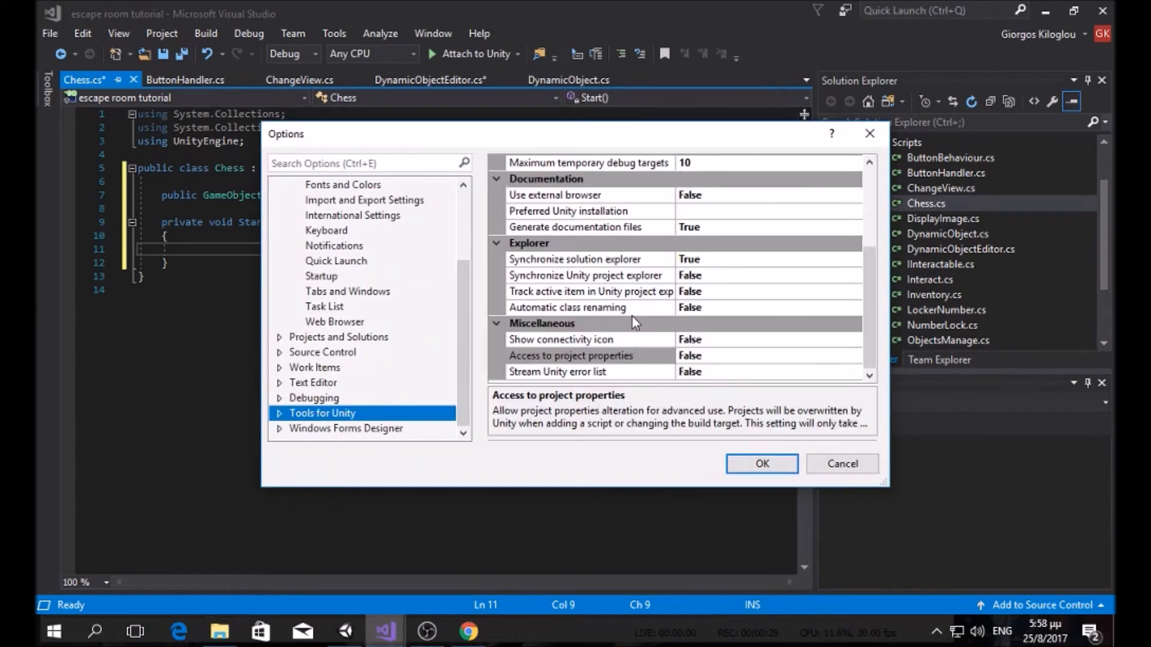
pyautogui.scroll(3, 632, 315)
pyautogui.click(715, 180)
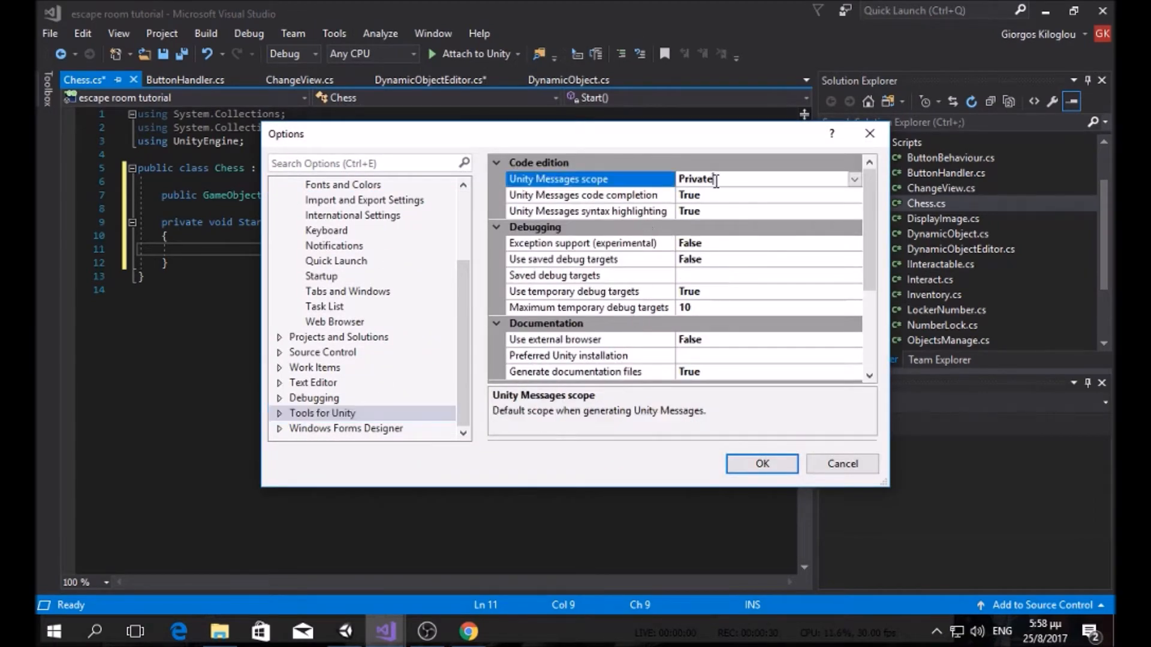
pyautogui.click(854, 179)
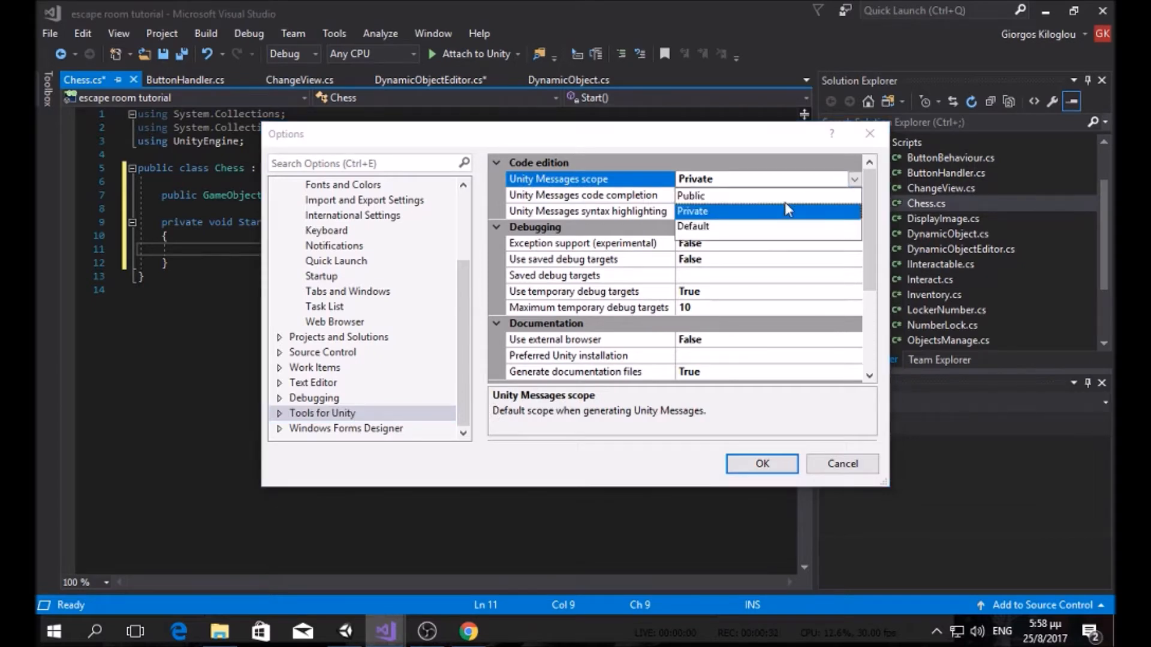
pyautogui.click(728, 226)
pyautogui.click(757, 462)
pyautogui.moveTo(174, 262); pyautogui.dragTo(164, 228)
pyautogui.write('void Start')
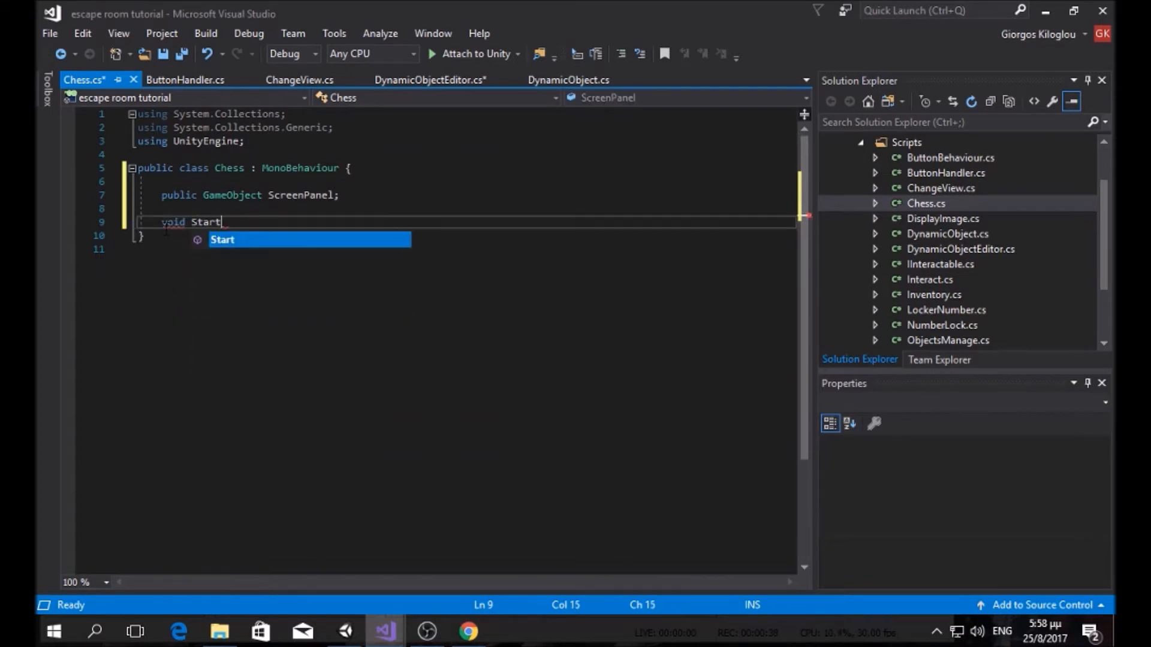
# Step: Make Start call this.gameObject.SetActive(false);
pyautogui.press('Tab')
pyautogui.press('BackSpace')
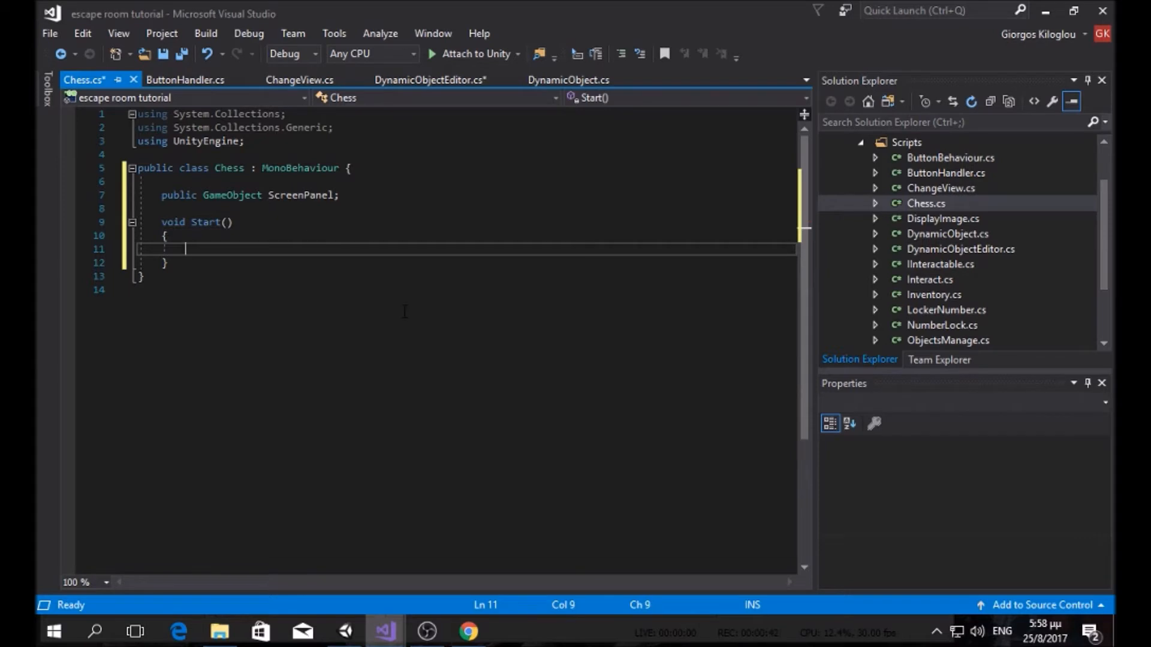
pyautogui.write('this.game')
pyautogui.press('Tab')
pyautogui.write('.set')
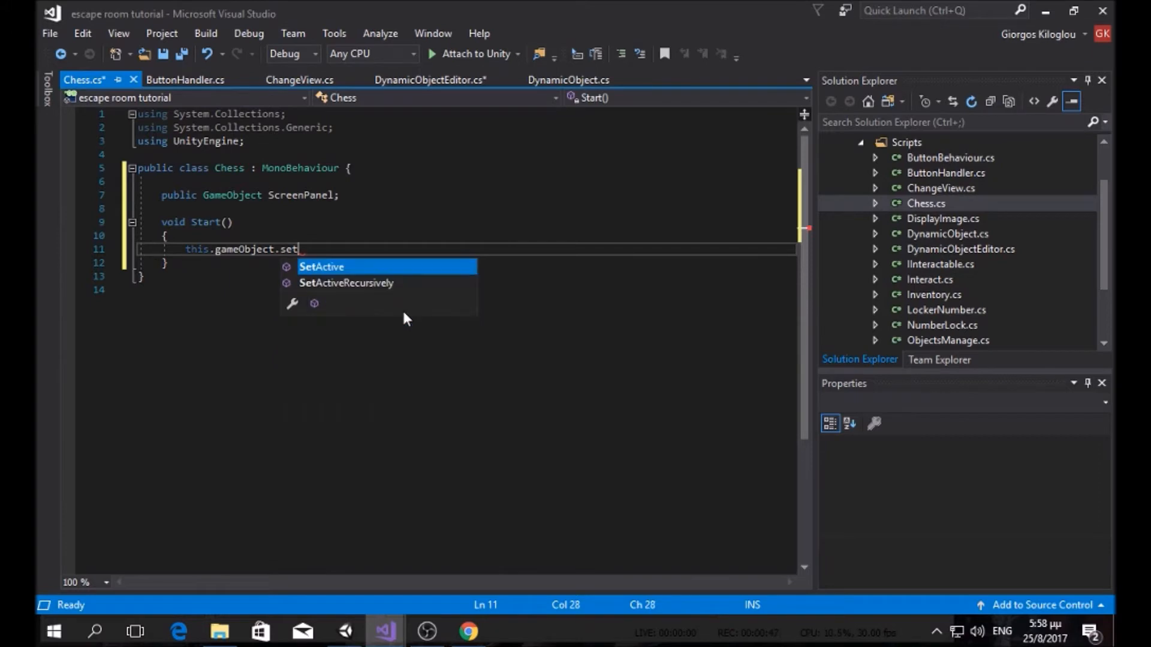
pyautogui.press('Tab')
pyautogui.write('(fa')
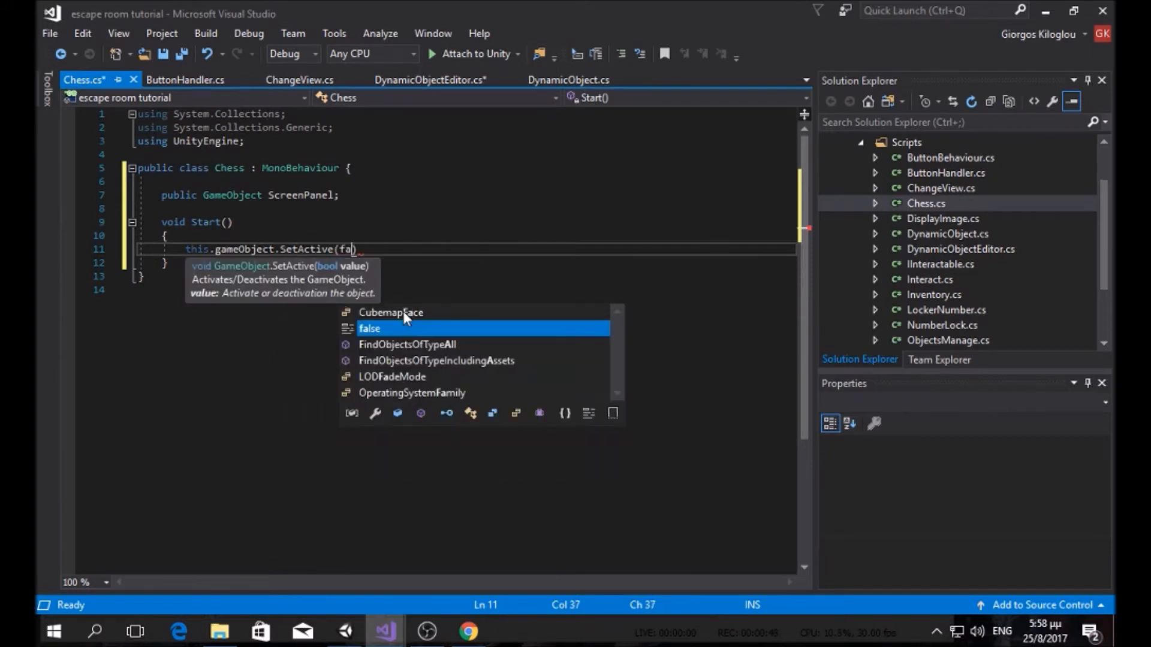
pyautogui.press('Tab')
pyautogui.write(');')
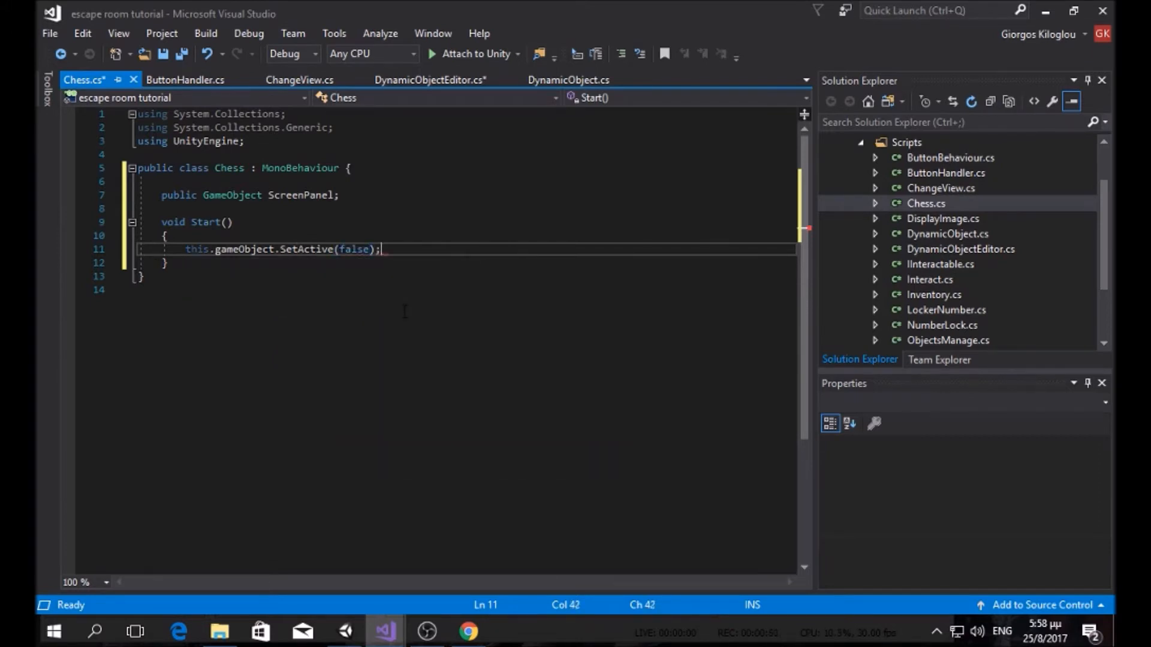
# Step: Add an empty 'void VerifyPassword(){ }' method below Start, with blank lines for spacing
pyautogui.click(340, 264)
pyautogui.press('Return')
pyautogui.press('Return')
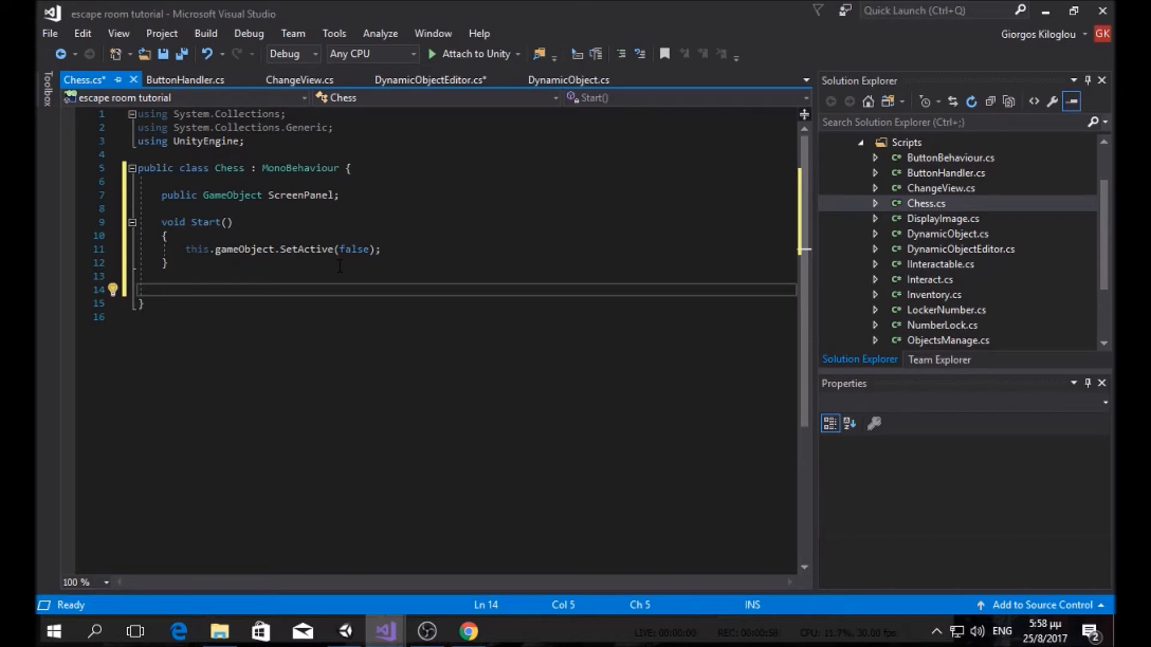
pyautogui.write('void Veri')
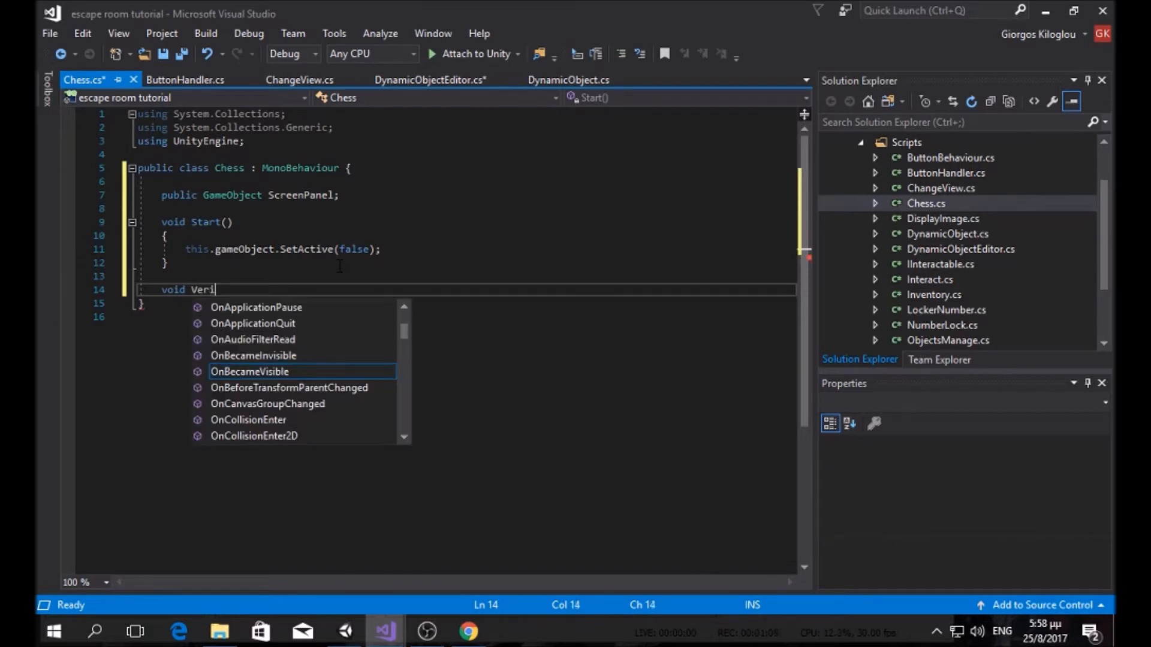
pyautogui.write('fyPasswor')
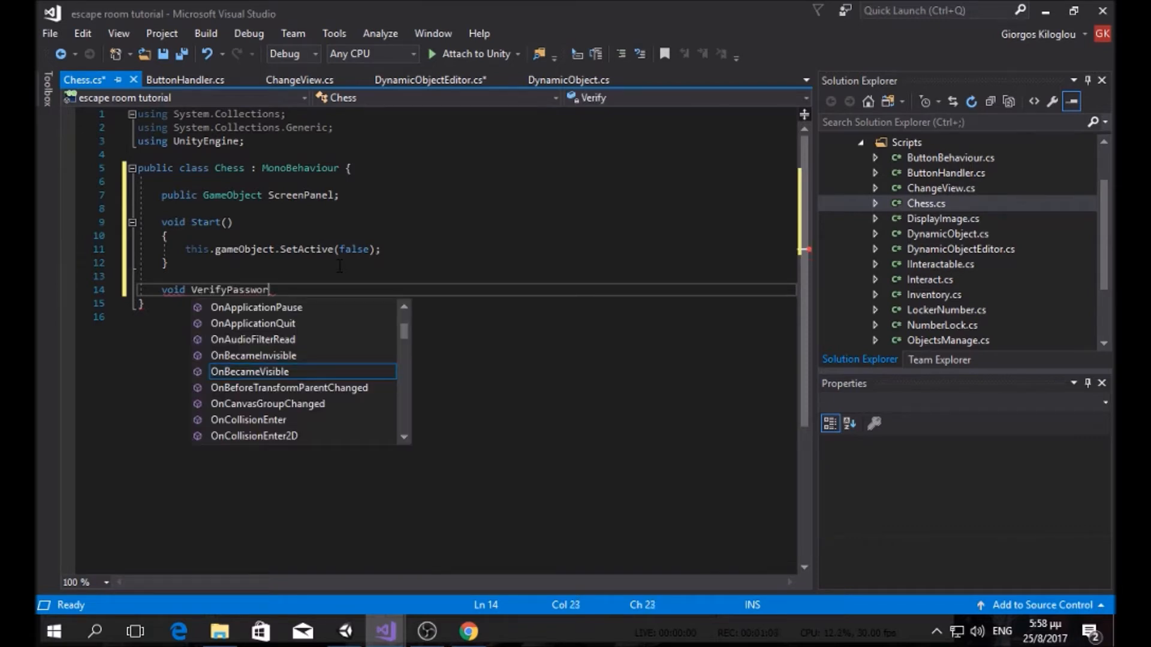
pyautogui.write('d(){')
pyautogui.press('Return')
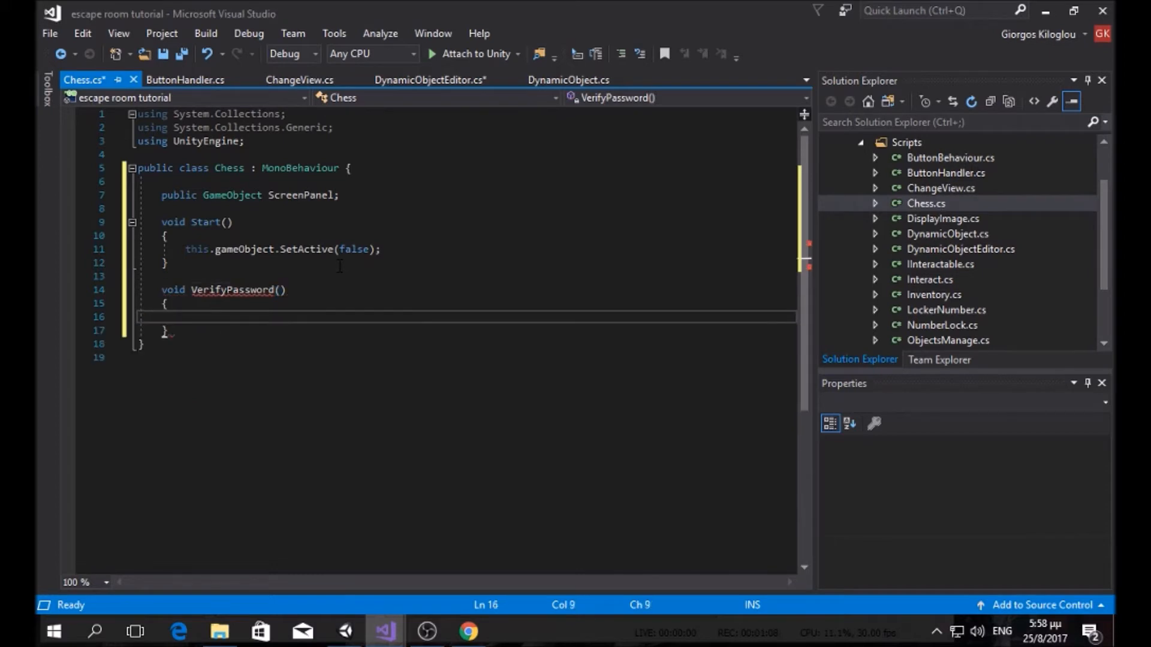
pyautogui.click(223, 333)
pyautogui.press('Return')
pyautogui.press('Return')
pyautogui.click(227, 315)
pyautogui.click(873, 487)
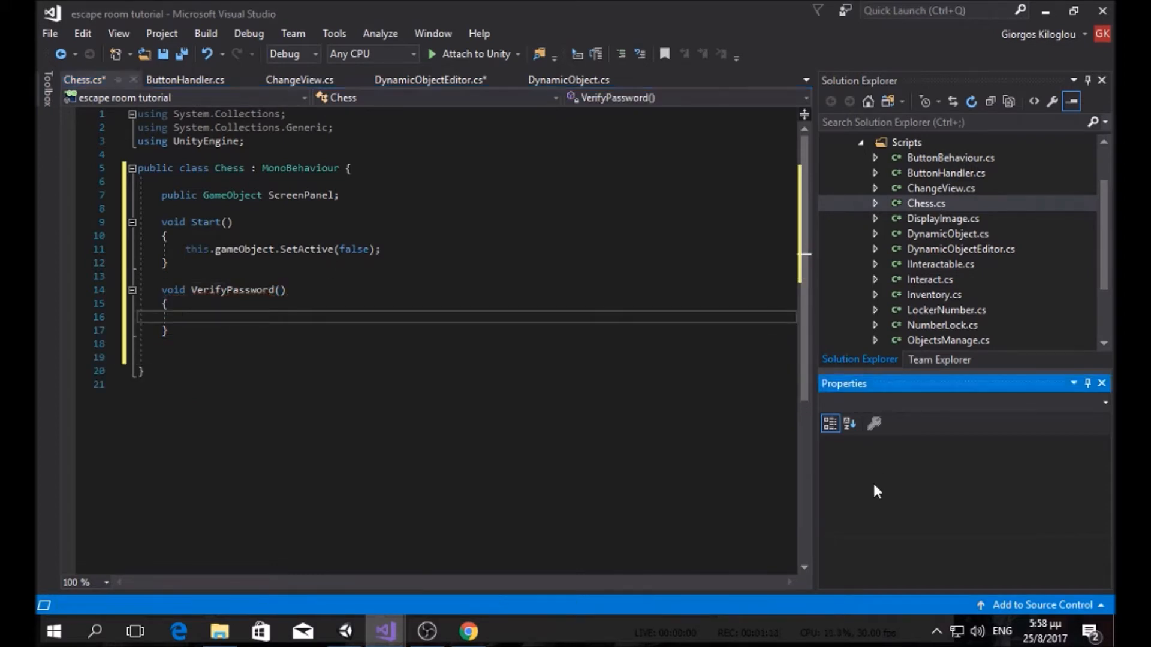
pyautogui.click(233, 208)
pyautogui.press('Return')
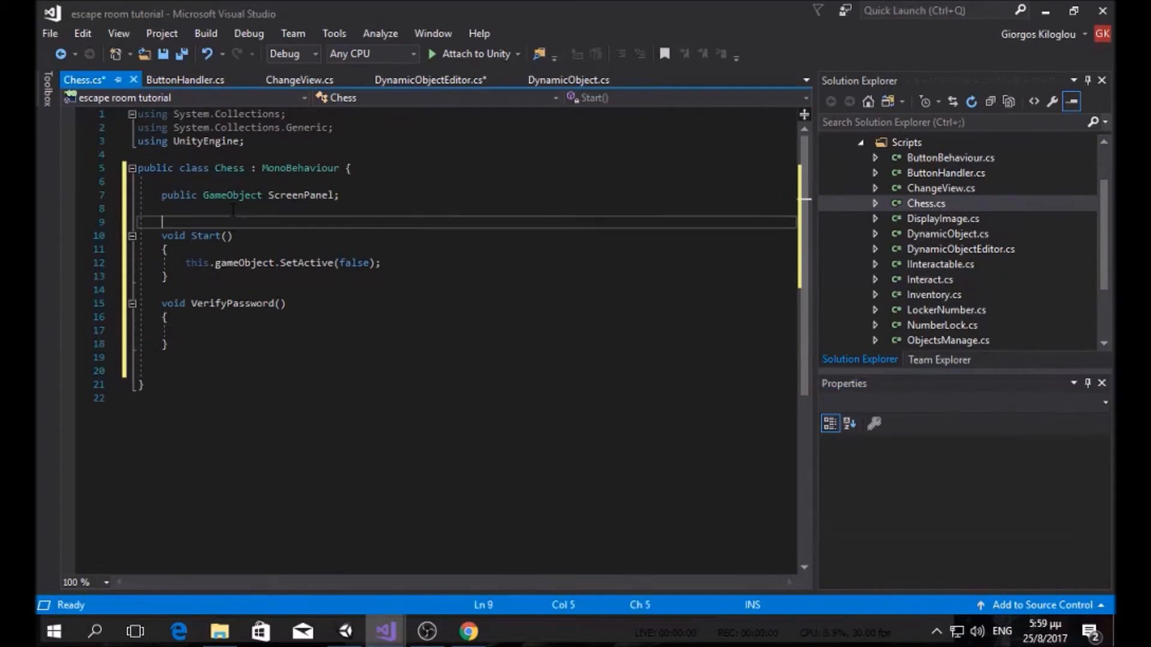
# Step: Add a public string Password field on a new line below the existing fields
pyautogui.press('Return')
pyautogui.press('Up')
pyautogui.write('public string ')
pyautogui.write('Password')
pyautogui.write("'")
pyautogui.press('BackSpace')
pyautogui.write(';')
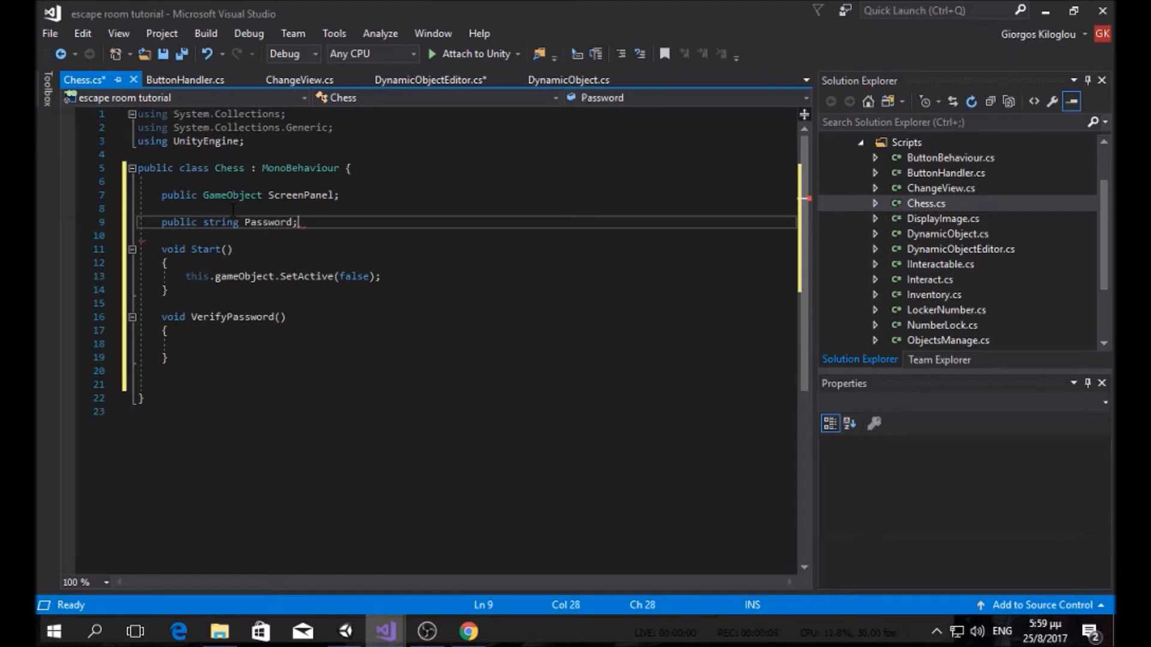
# Step: Start an if (Input.GetKey…) check inside the VerifyPassword method
pyautogui.click(236, 331)
pyautogui.press('Down')
pyautogui.press('Down')
pyautogui.press('Up')
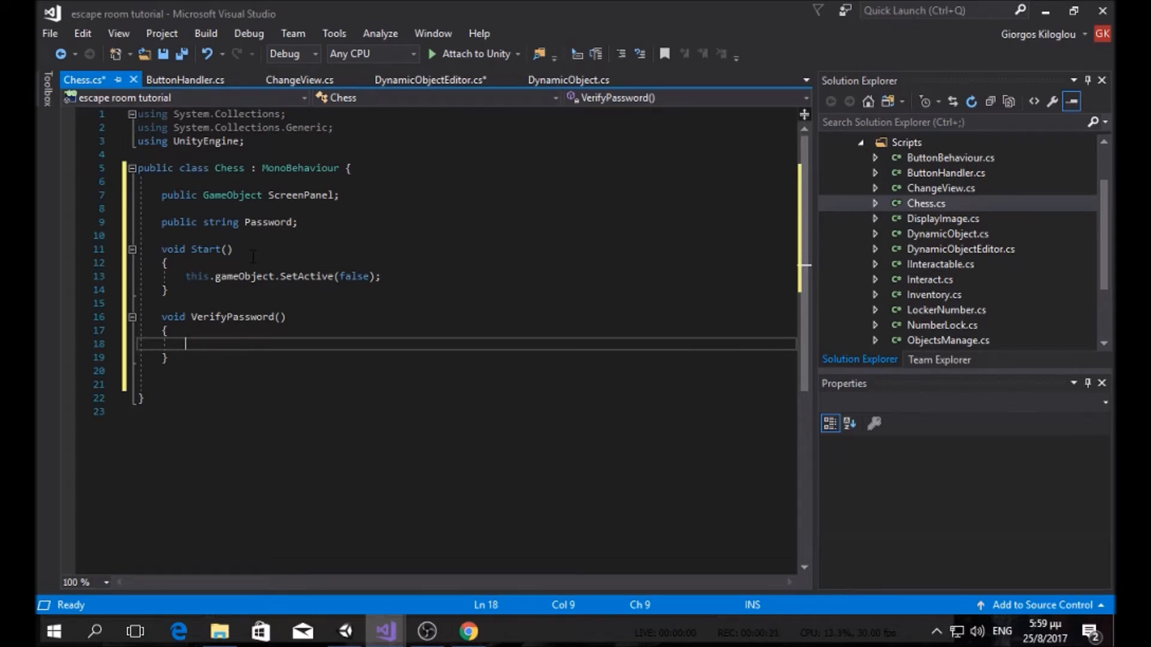
pyautogui.write('if(i')
pyautogui.write('nput')
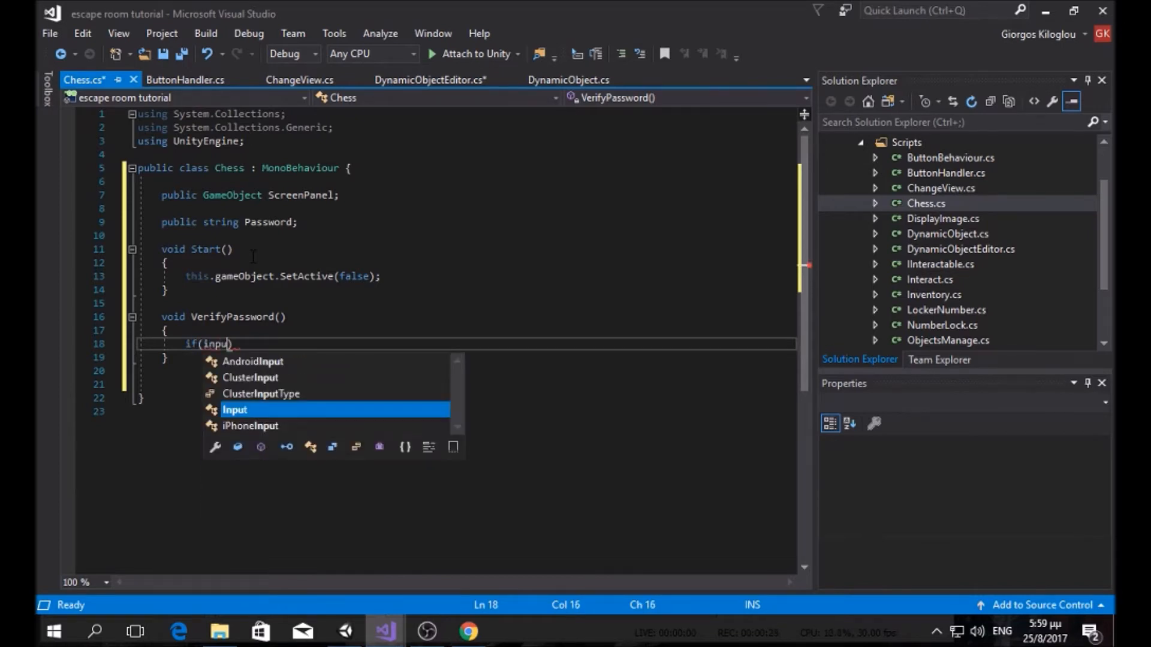
pyautogui.press('Tab')
pyautogui.write('.get')
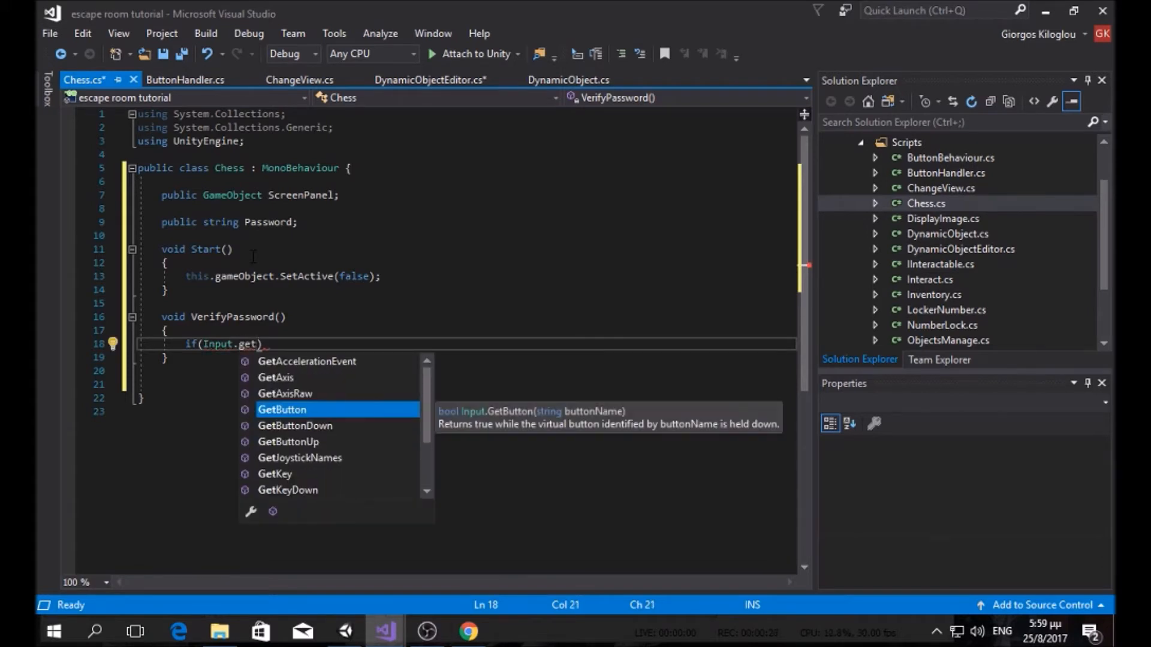
pyautogui.write('ke')
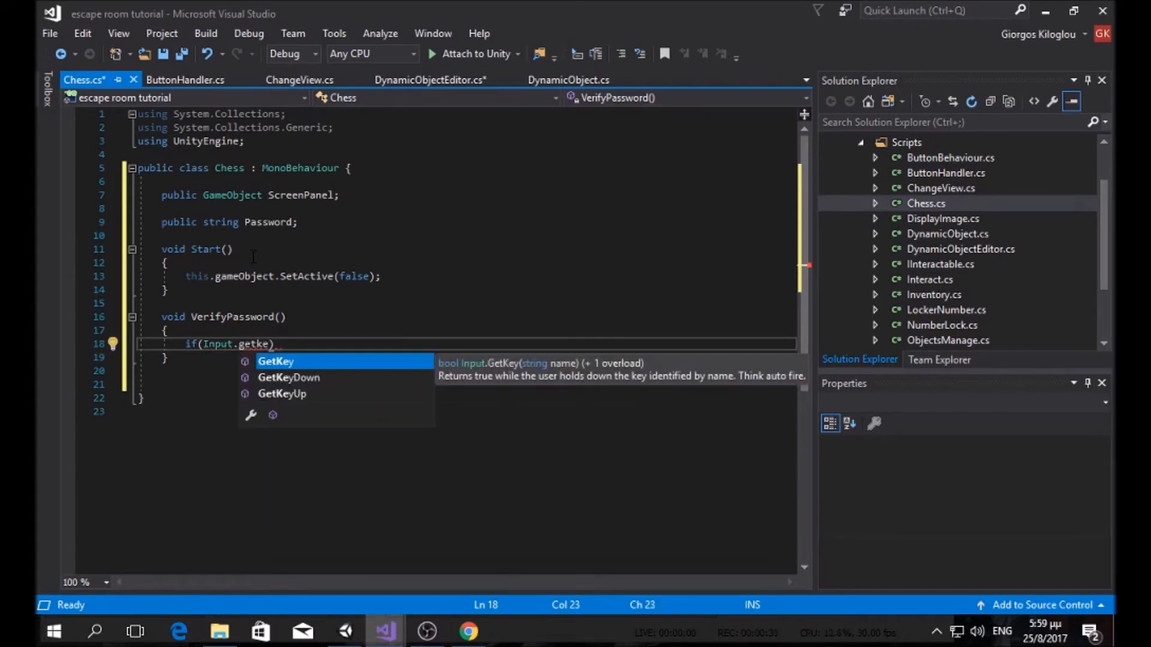
pyautogui.press('Escape')
pyautogui.press('Return')
pyautogui.write('.ret')
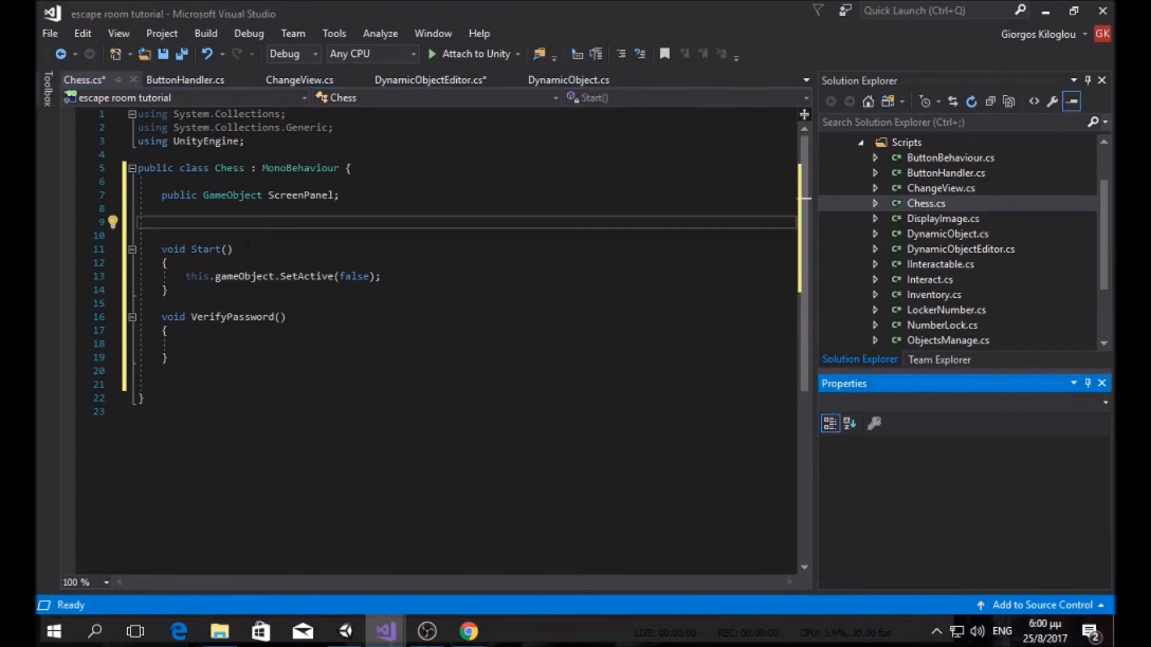
# Step: Rename the field to public string CorrectPassword, fixing the typo
pyautogui.write('public string')
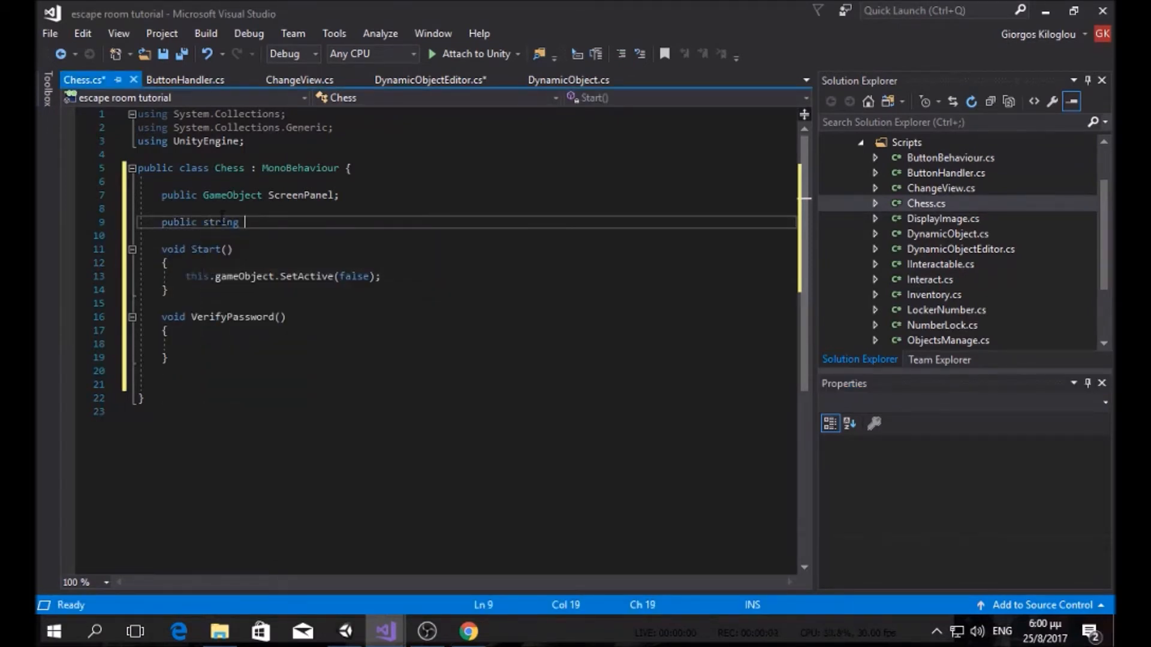
pyautogui.write(' CorrectPasswrd')
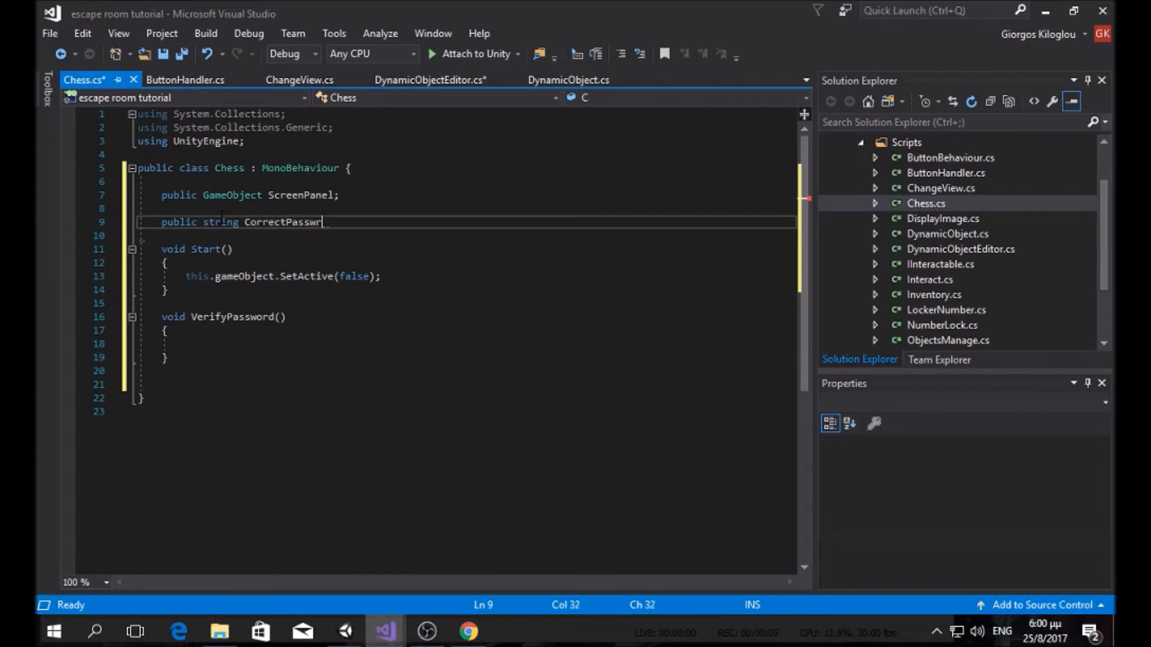
pyautogui.press('BackSpace')
pyautogui.press('BackSpace')
pyautogui.write('ord;')
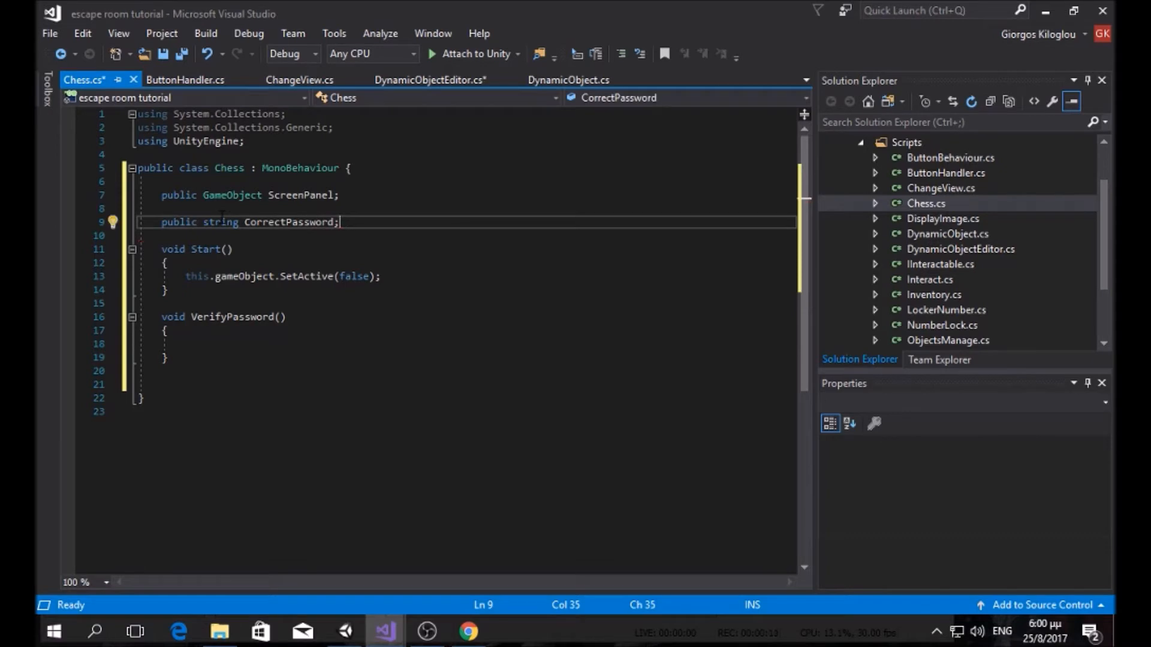
# Step: Write if (Input.GetKey(KeyCode.Return)) { in VerifyPassword's body
pyautogui.click(204, 345)
pyautogui.write('if(')
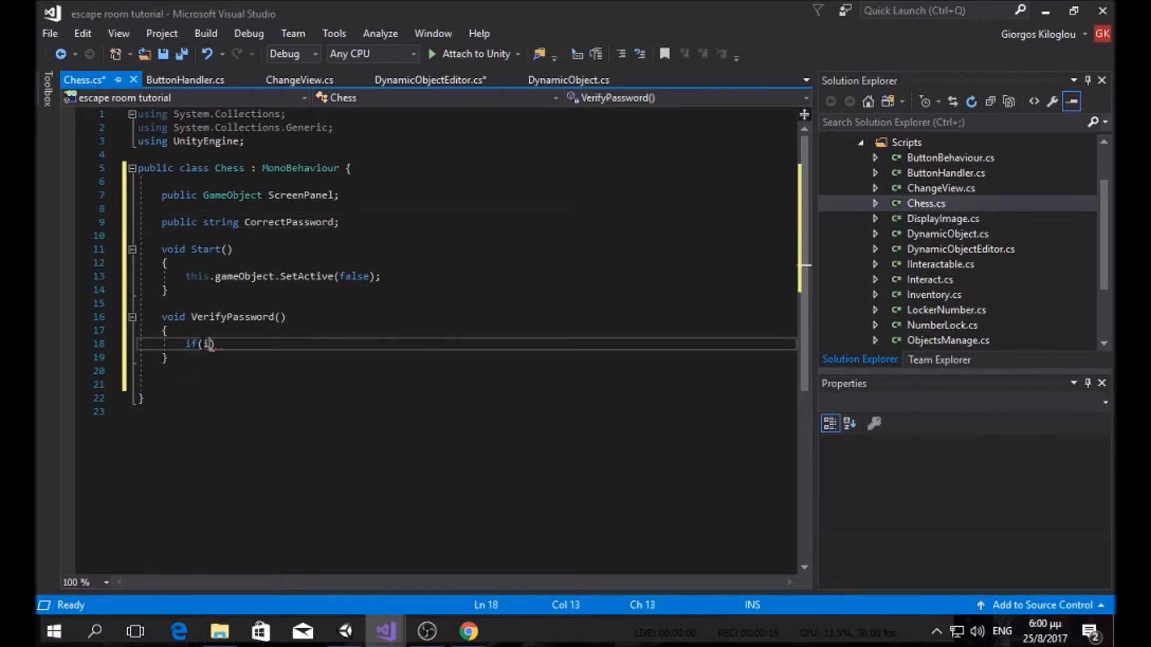
pyautogui.write('Input')
pyautogui.press('Escape')
pyautogui.write('.get')
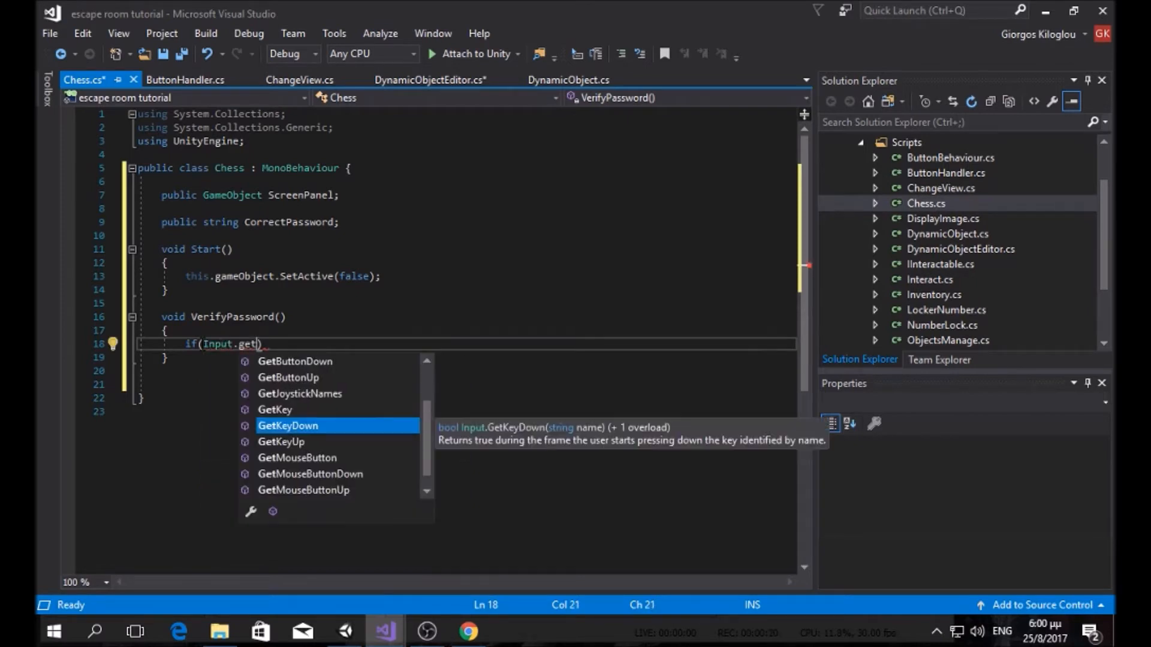
pyautogui.press('Up')
pyautogui.press('Tab')
pyautogui.write('(ke')
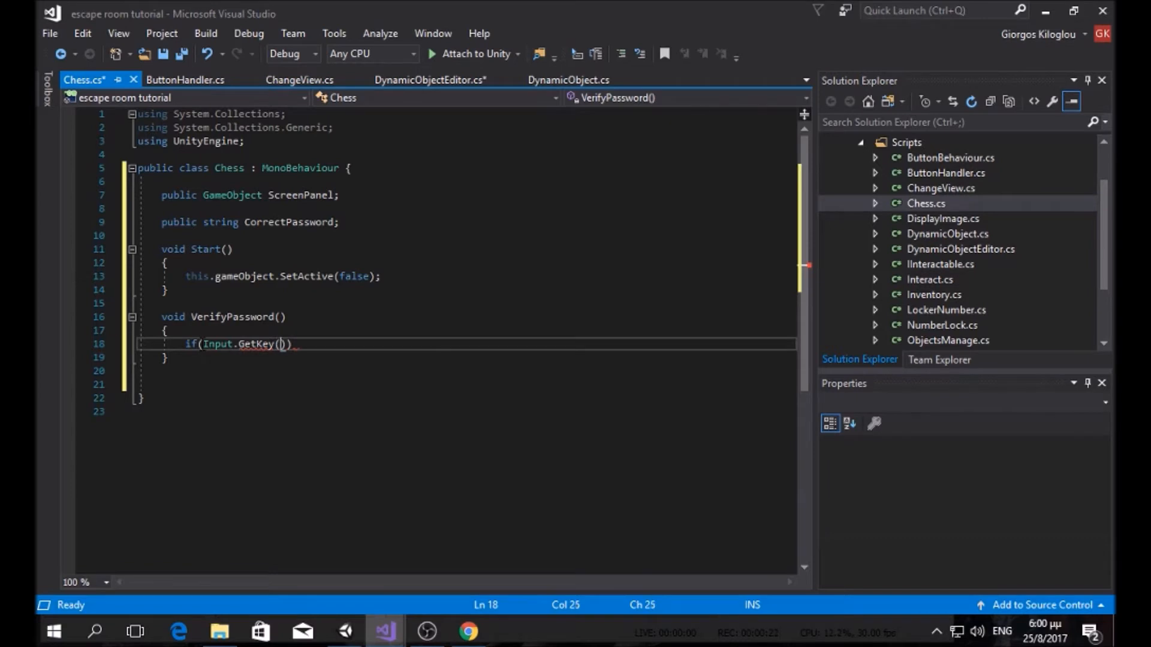
pyautogui.write('yc')
pyautogui.press('Tab')
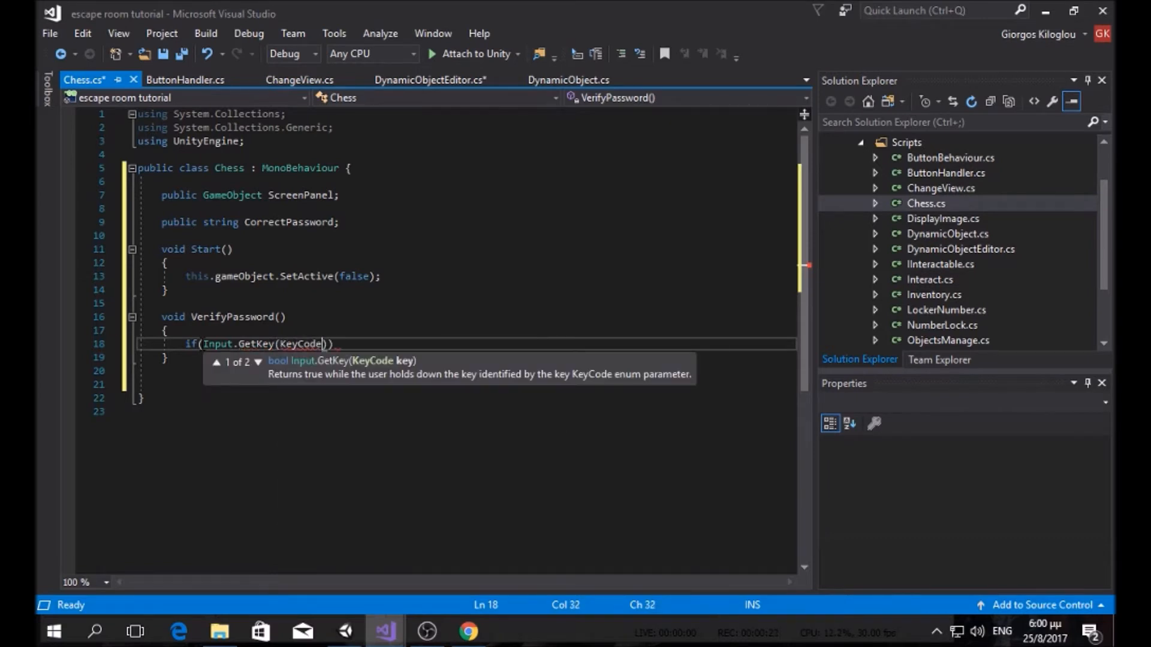
pyautogui.write('.ret')
pyautogui.press('Tab')
pyautogui.write('))')
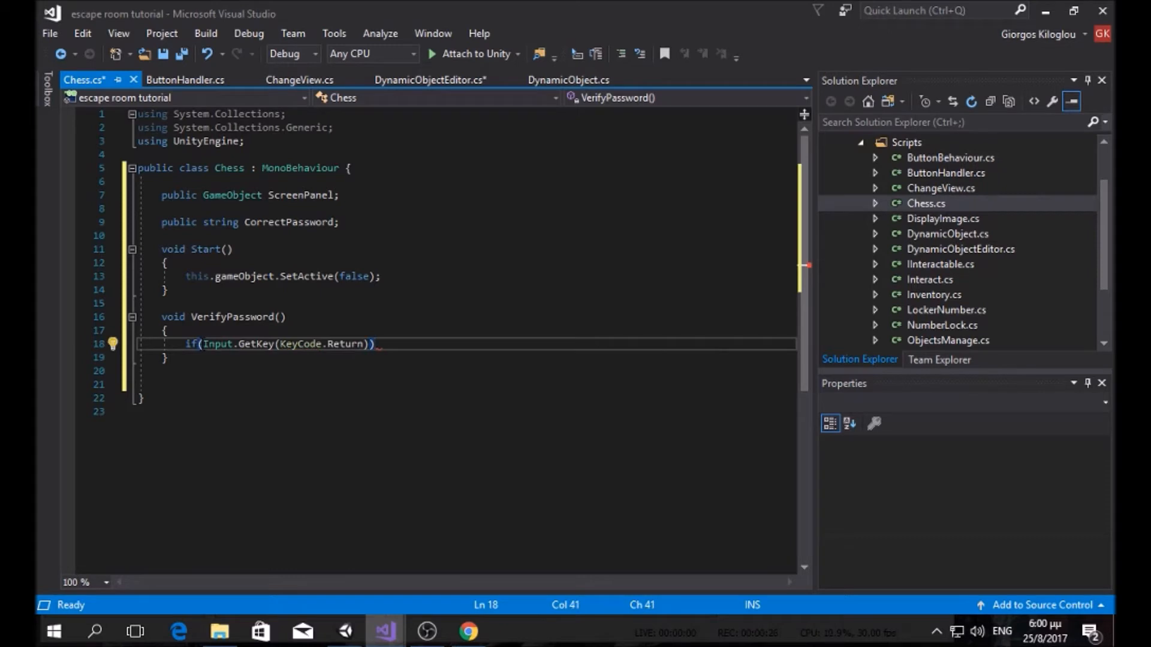
pyautogui.press('Return')
pyautogui.write('{')
pyautogui.press('Return')
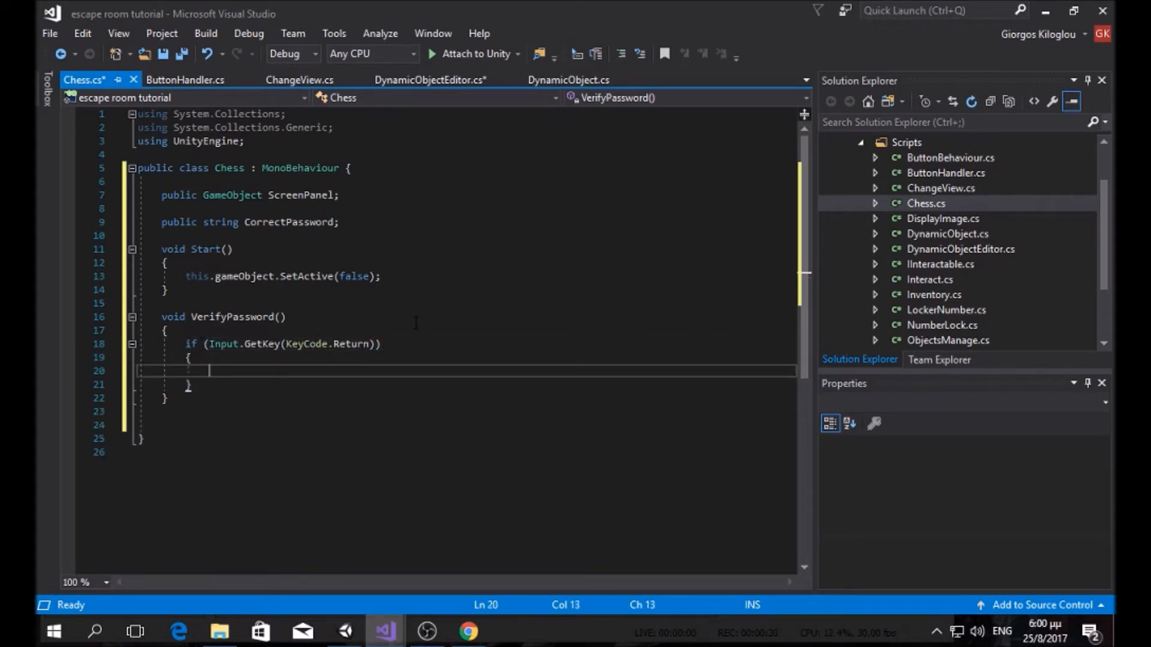
# Step: Inside the block, type ScreenPanel.transform.Find("Text" using IntelliSense
pyautogui.write('scre')
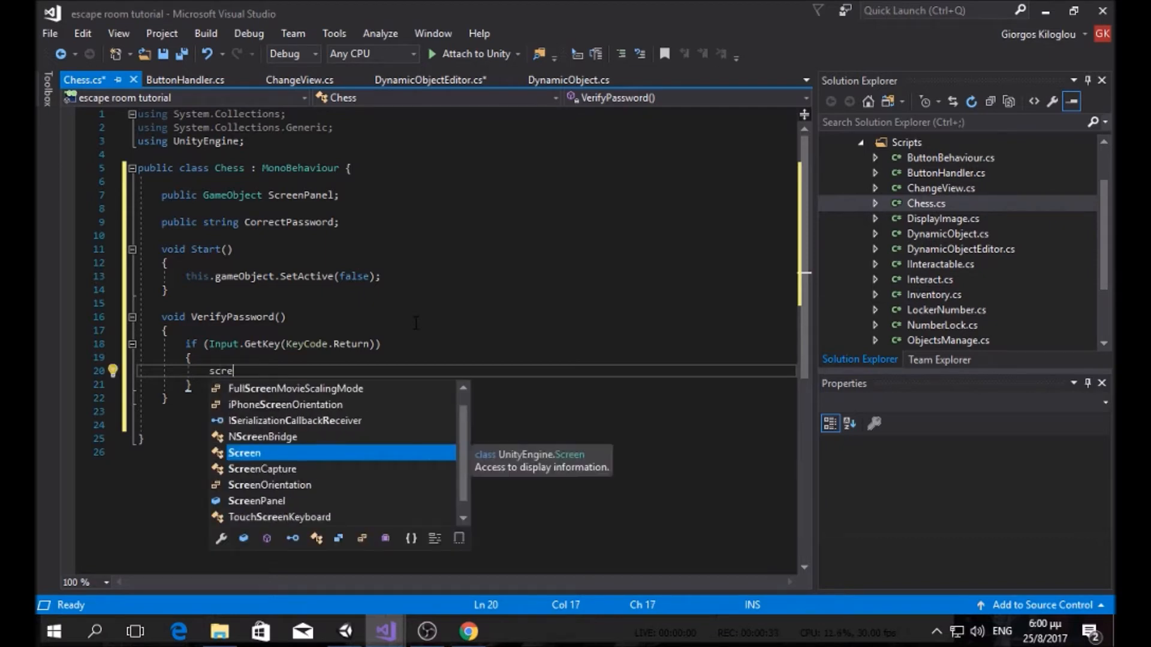
pyautogui.write('enpa')
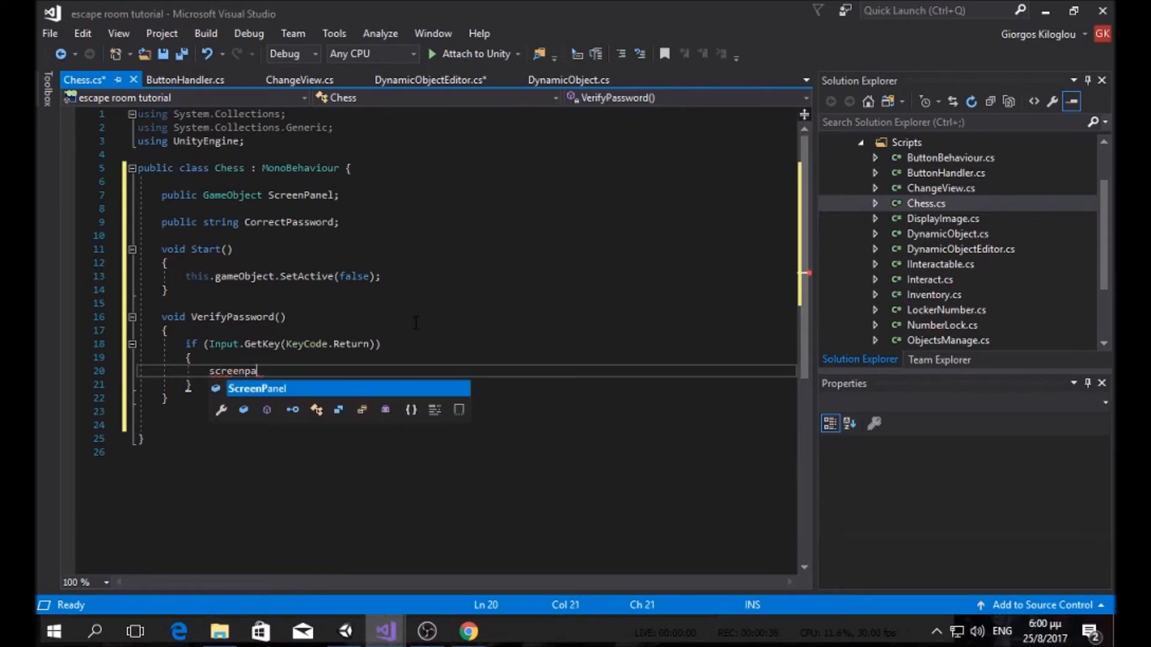
pyautogui.press('Tab')
pyautogui.write('=')
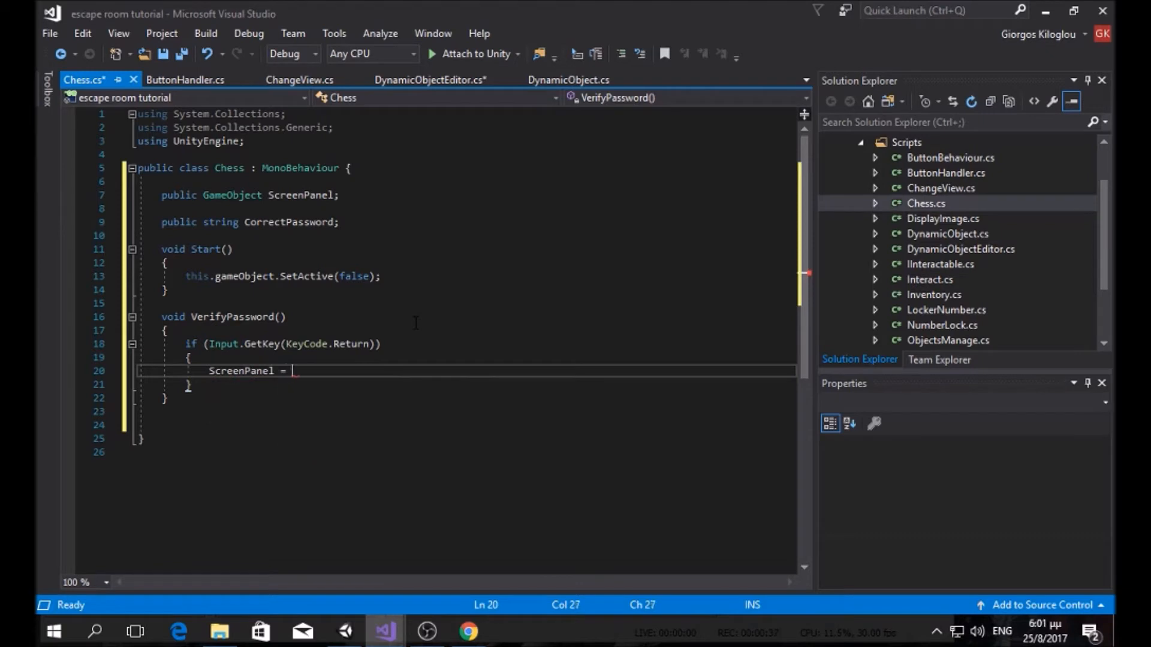
pyautogui.press('BackSpace')
pyautogui.press('BackSpace')
pyautogui.press('BackSpace')
pyautogui.write('.fin')
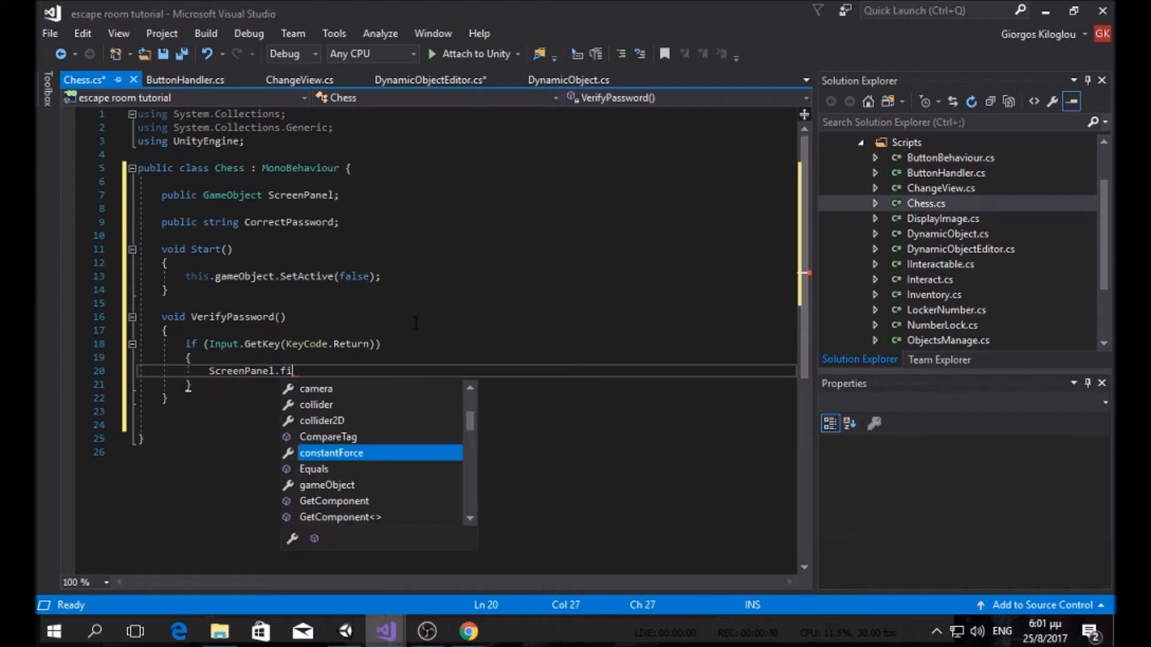
pyautogui.press('BackSpace')
pyautogui.press('BackSpace')
pyautogui.press('BackSpace')
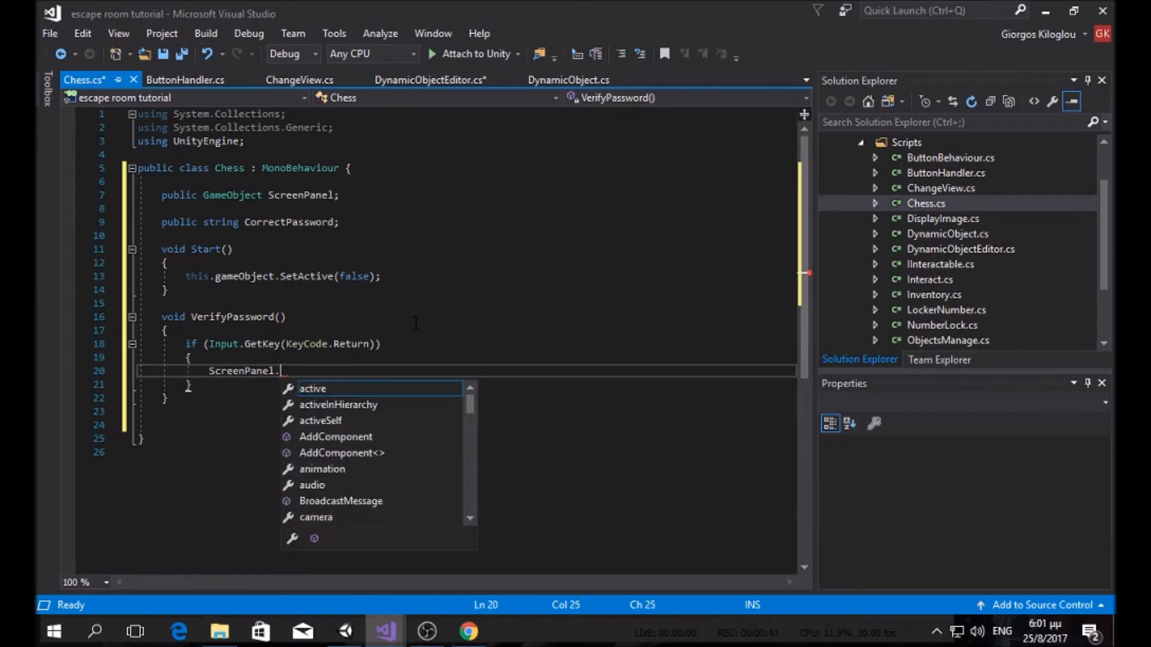
pyautogui.click(899, 507)
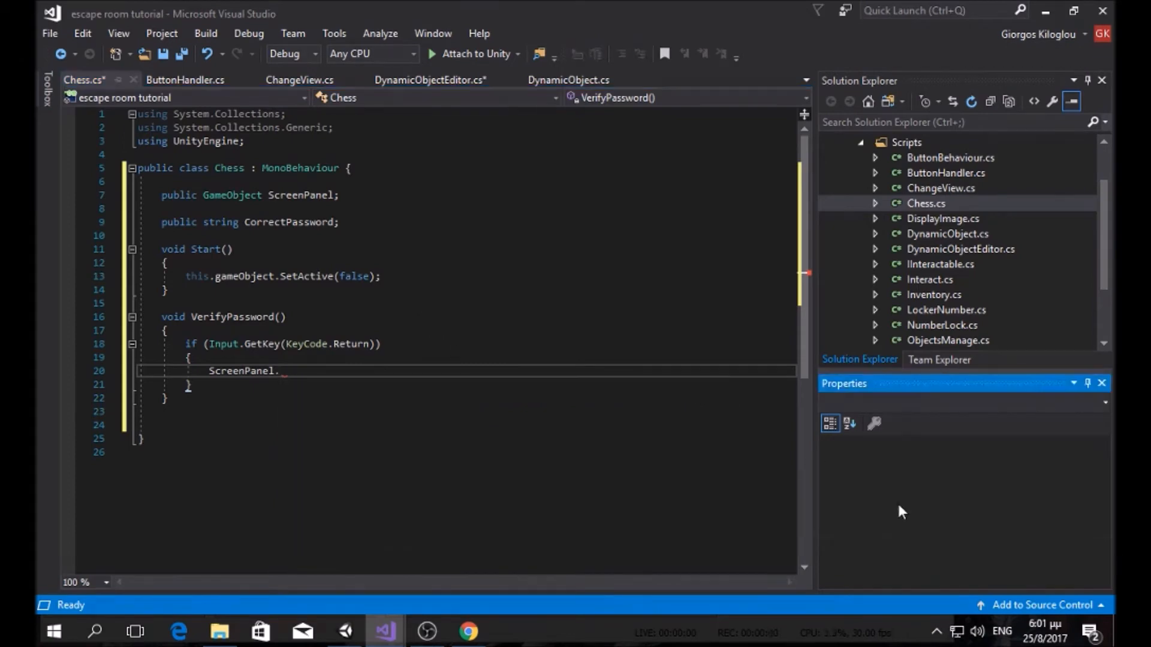
pyautogui.click(306, 377)
pyautogui.write('transform.find')
pyautogui.press('Tab')
pyautogui.write('("')
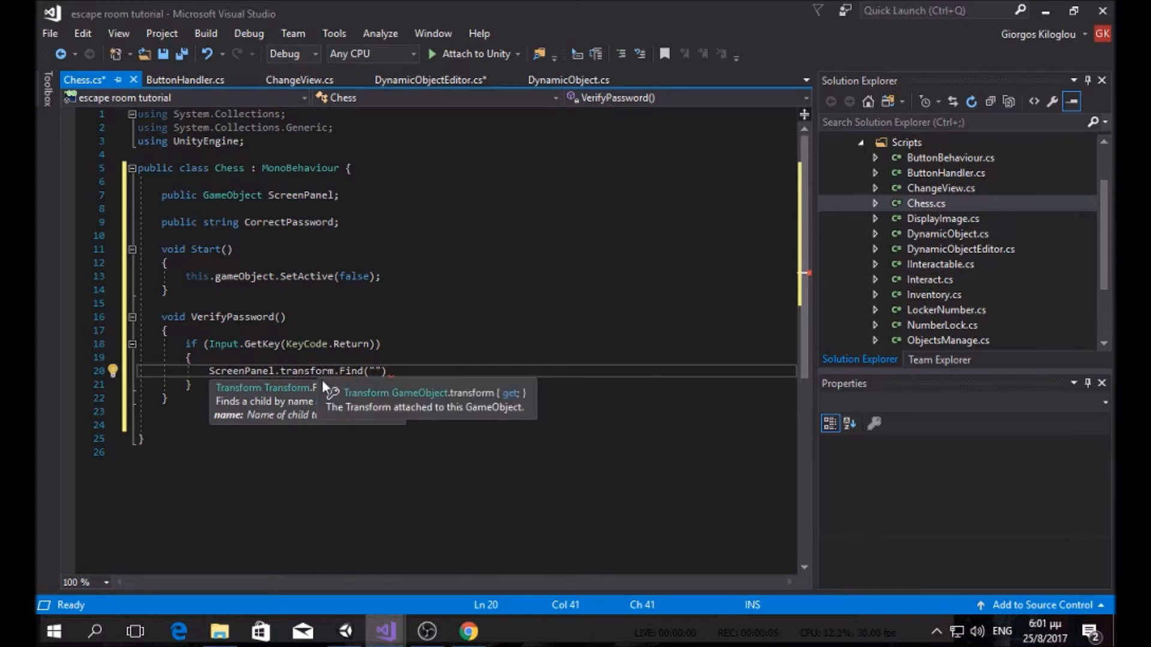
pyautogui.write('Text')
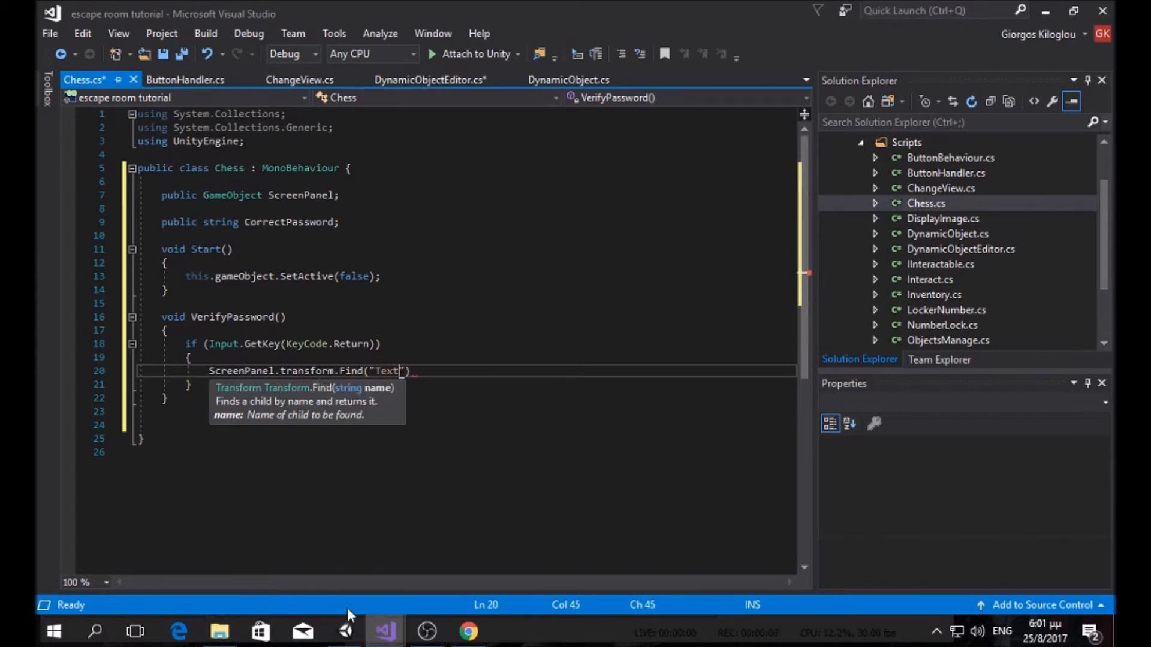
# Step: Check ScreenPanel's child names in Unity's Hierarchy, then return to Visual Studio
pyautogui.click(346, 631)
pyautogui.click(78, 247)
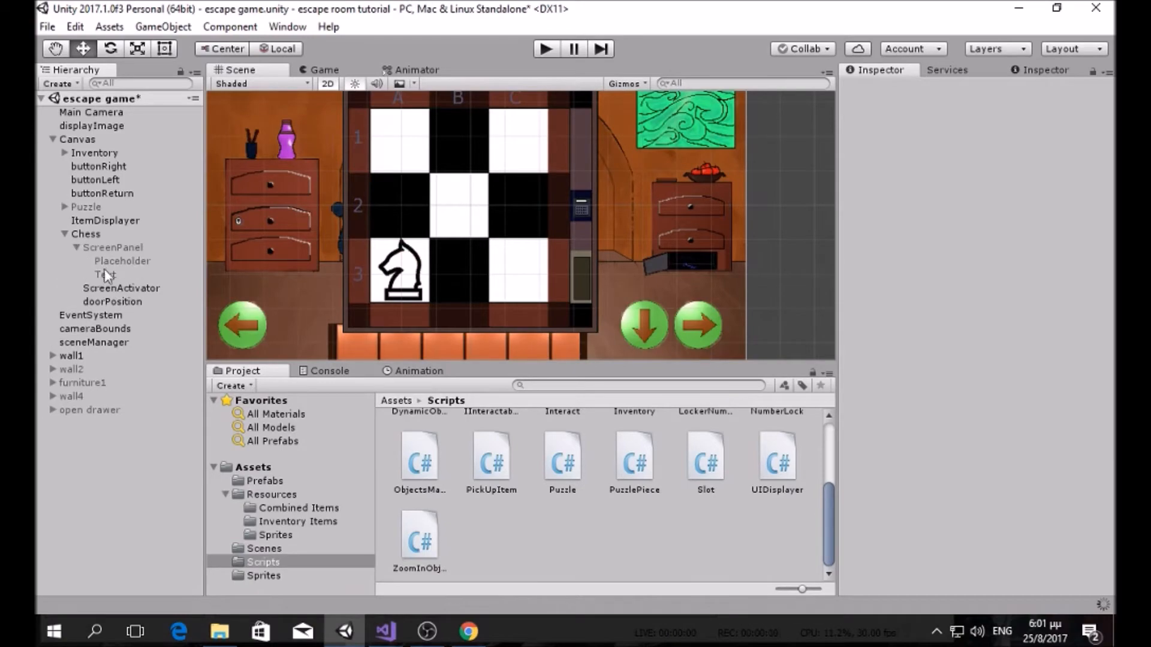
pyautogui.moveTo(386, 631)
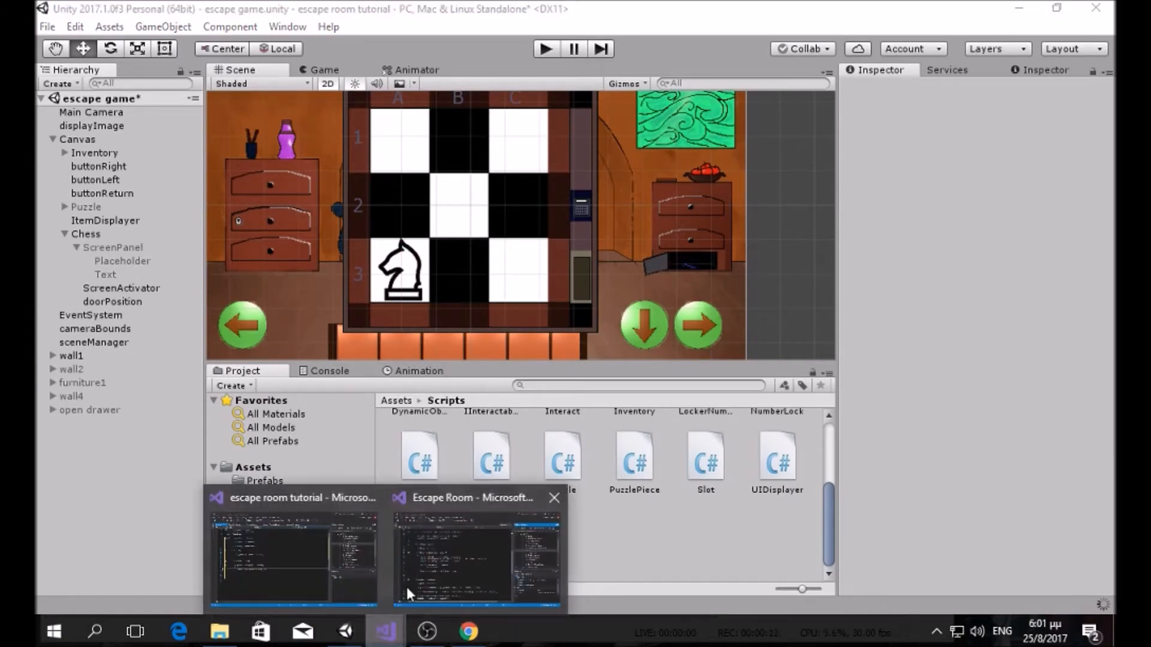
pyautogui.moveTo(418, 556)
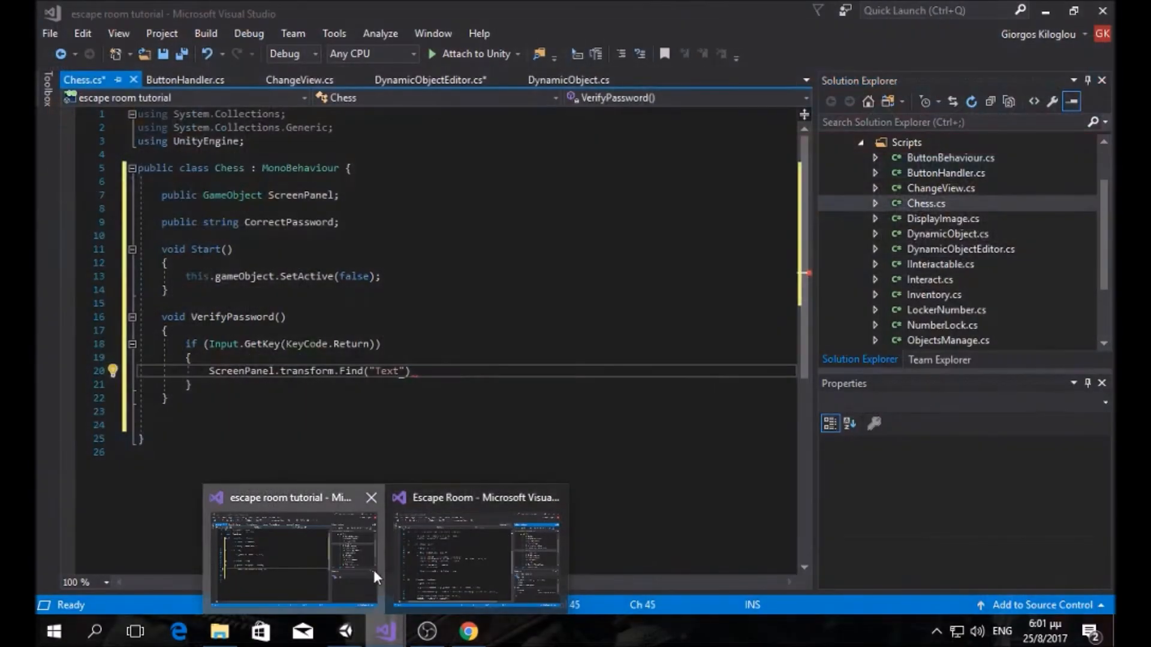
pyautogui.click(372, 570)
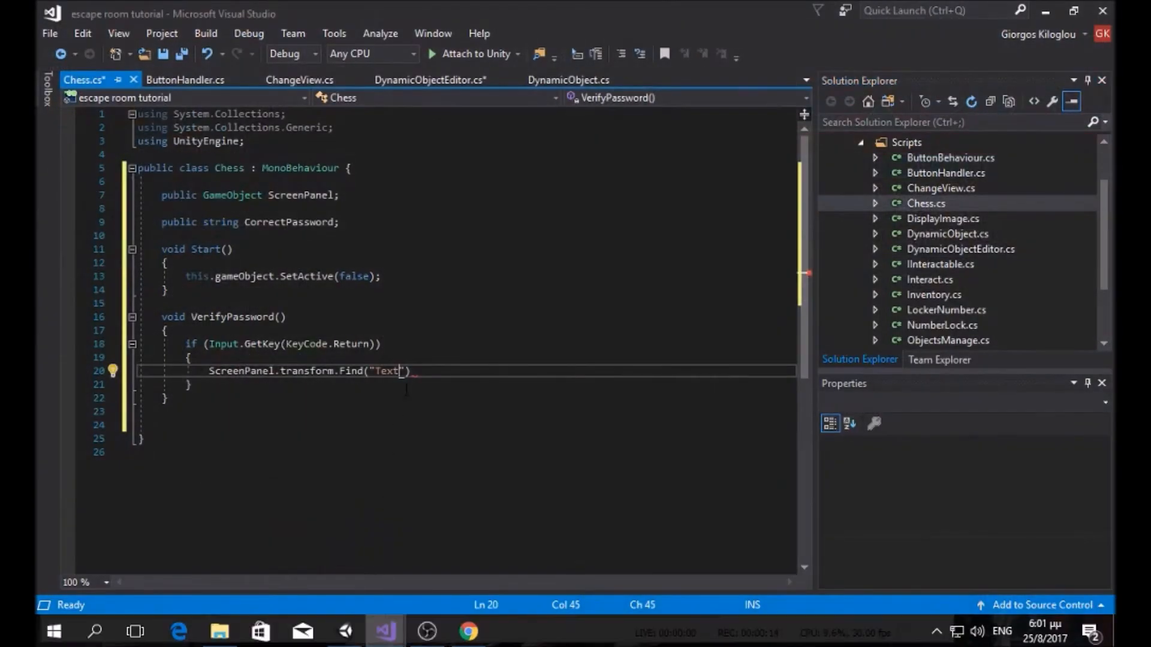
# Step: Close the Find("Text") call and add using UnityEngine.UI; at the top
pyautogui.write('").')
pyautogui.click(270, 140)
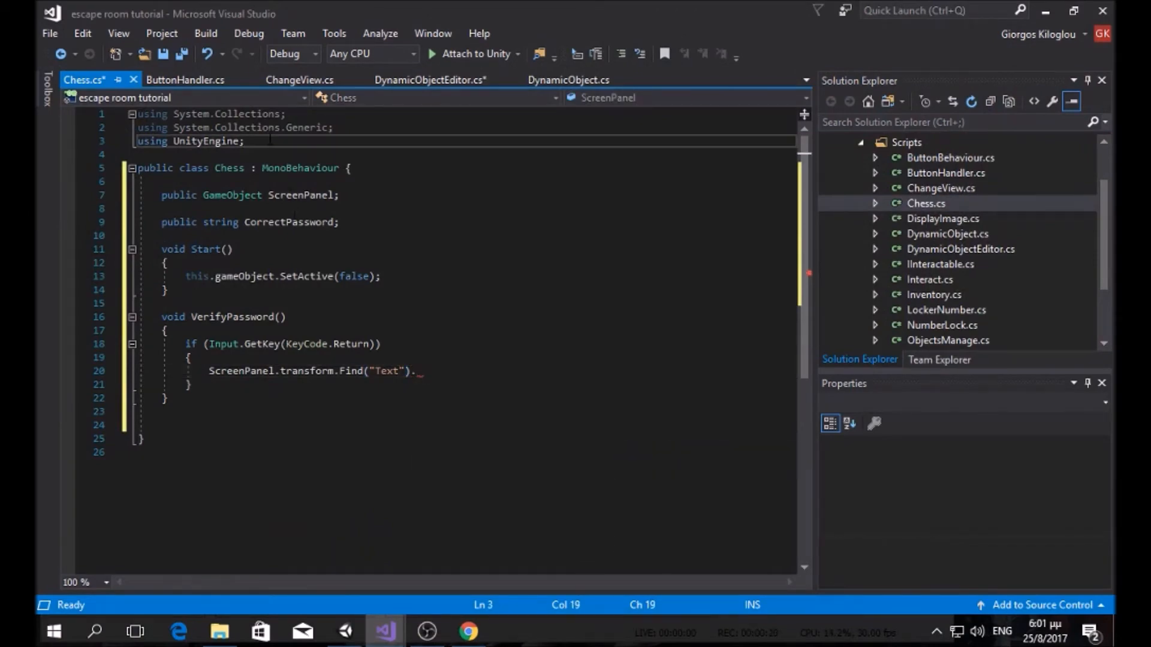
pyautogui.press('Return')
pyautogui.write('using unity')
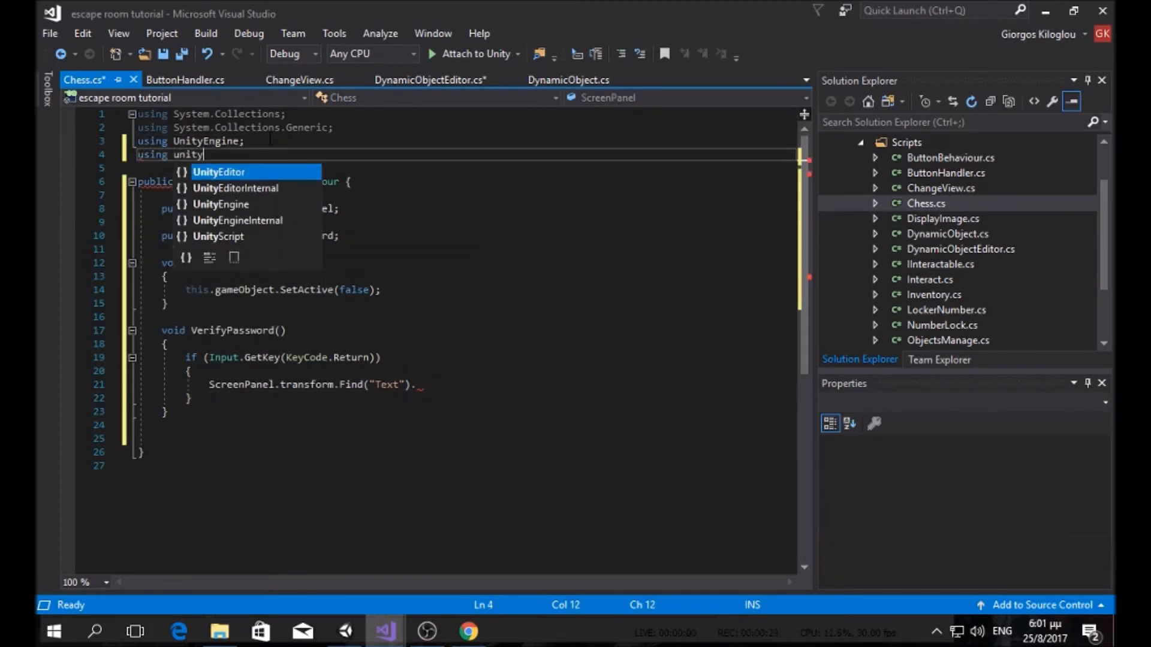
pyautogui.press('Down')
pyautogui.press('Down')
pyautogui.press('Tab')
pyautogui.write('.UI')
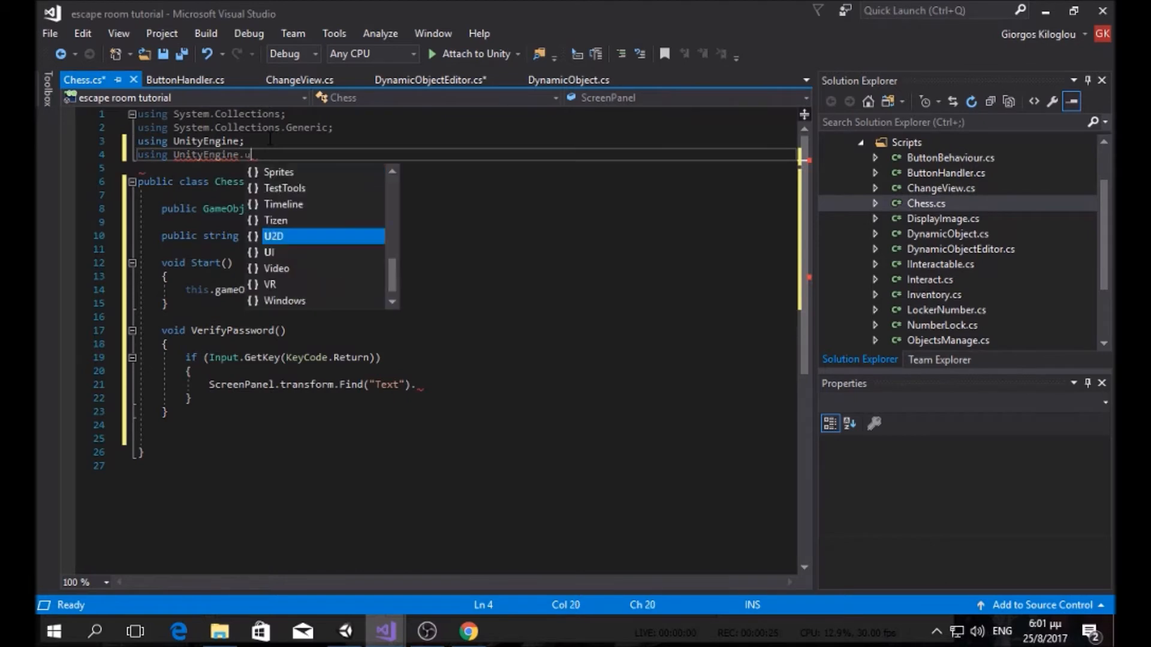
pyautogui.write(';')
# Step: Append .GetComponent<Text>().text to the Find("Text") line
pyautogui.click(430, 390)
pyautogui.write('get')
pyautogui.press('Down')
pyautogui.press('Down')
pyautogui.press('Down')
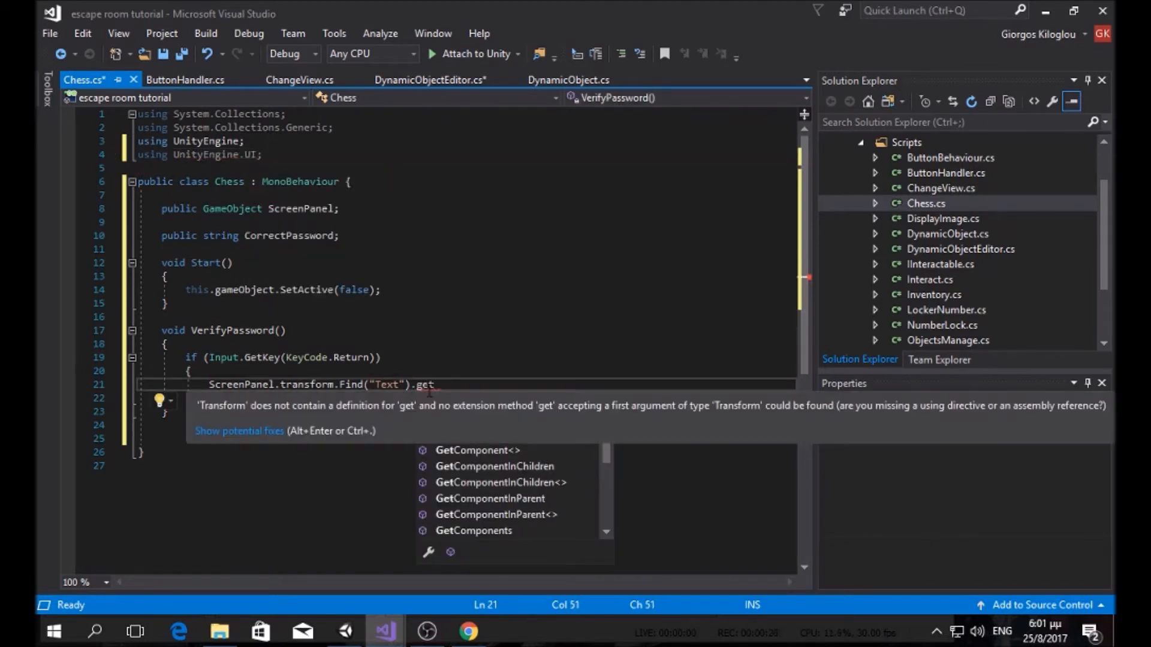
pyautogui.press('Tab')
pyautogui.write('<tex')
pyautogui.press('Tab')
pyautogui.write('>().text')
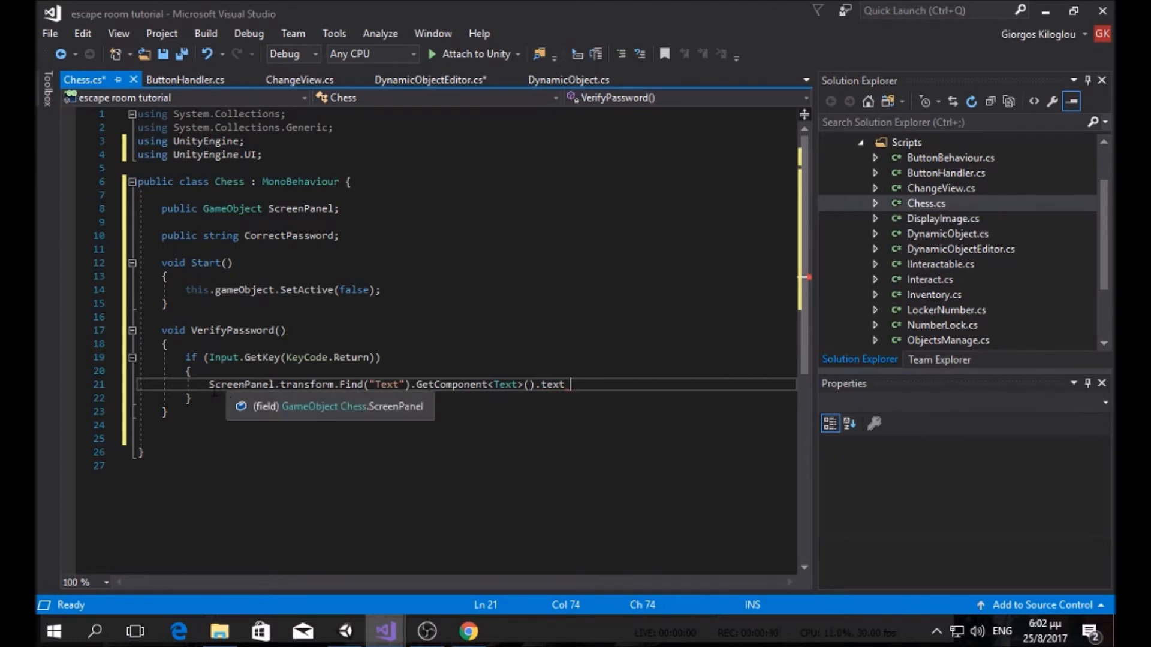
# Step: Declare private string inputPassword; below the CorrectPassword field
pyautogui.click(372, 242)
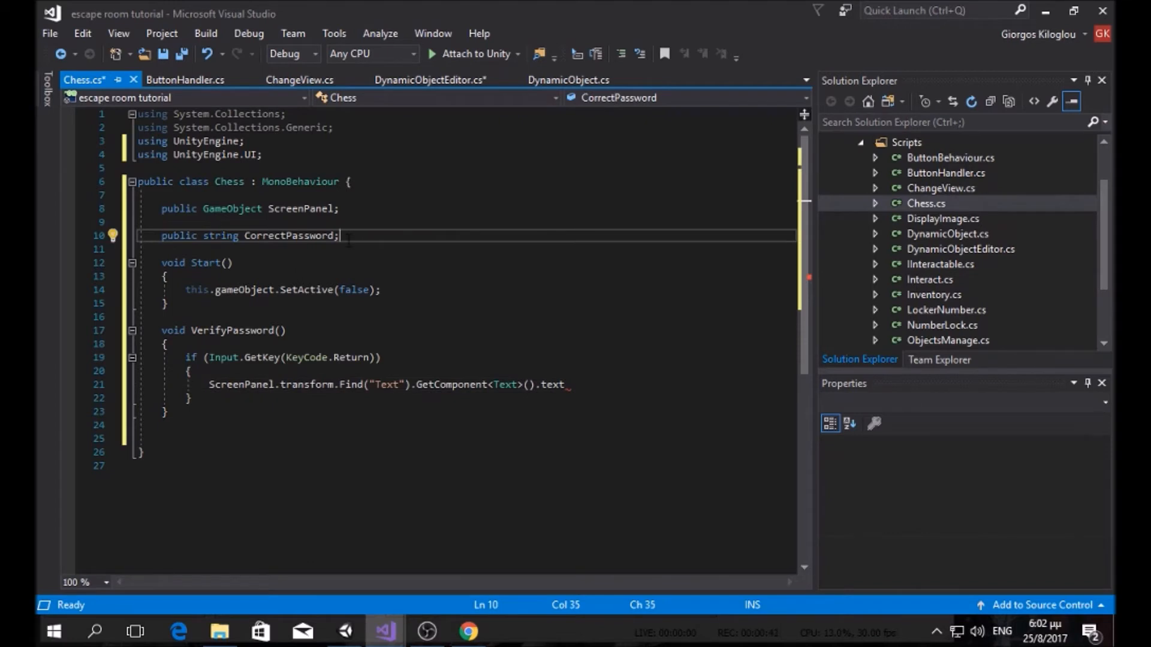
pyautogui.press('Return')
pyautogui.press('Return')
pyautogui.write('private ')
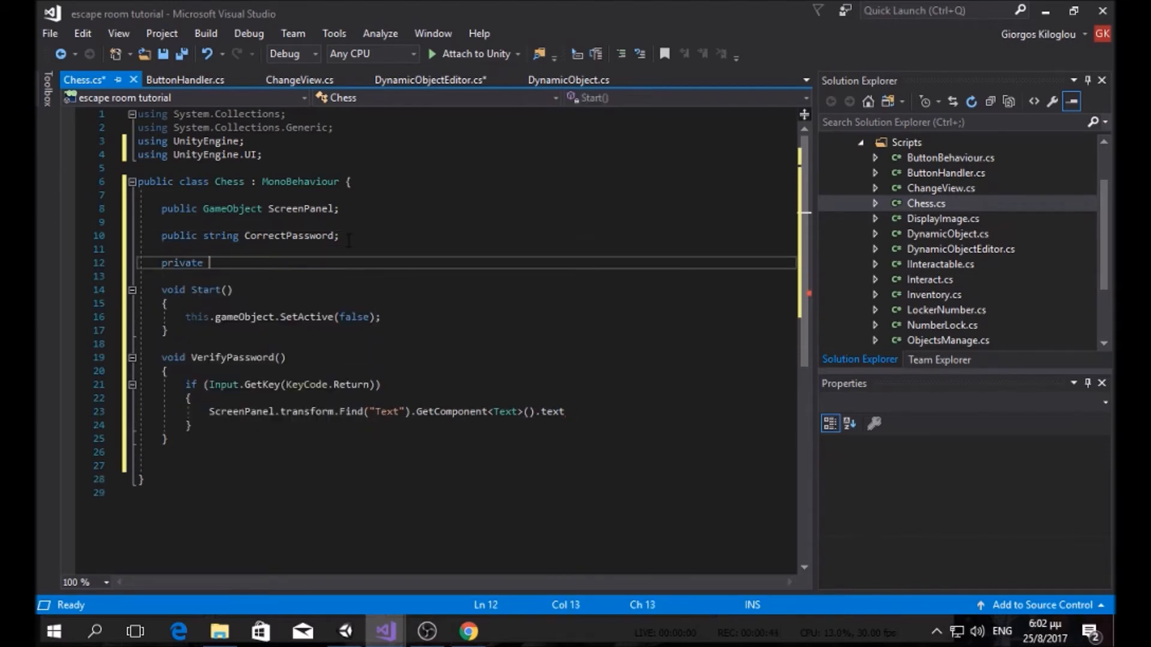
pyautogui.write('string enteredPasswn')
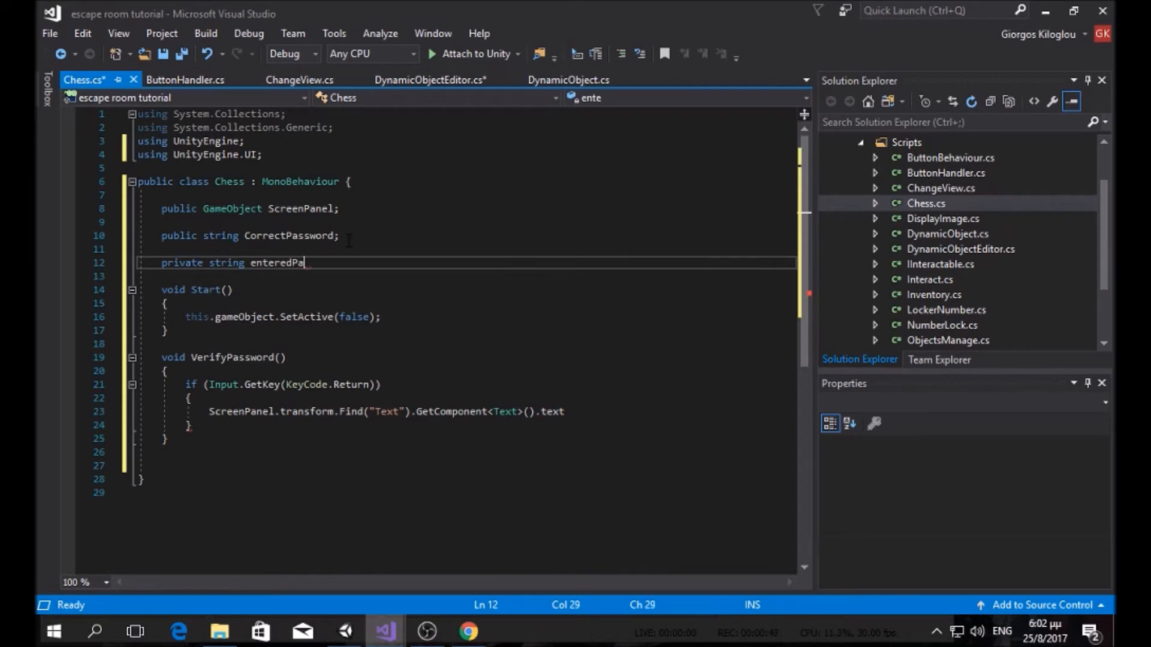
pyautogui.press('BackSpace')
pyautogui.press('BackSpace')
pyautogui.press('BackSpace')
pyautogui.press('BackSpace')
pyautogui.press('BackSpace')
pyautogui.press('BackSpace')
pyautogui.press('BackSpace')
pyautogui.press('BackSpace')
pyautogui.press('BackSpace')
pyautogui.press('BackSpace')
pyautogui.press('BackSpace')
pyautogui.press('BackSpace')
pyautogui.write('inputPassword;')
# Step: Assign the ScreenPanel text to inputPassword on line 23 and begin if(inputPassword
pyautogui.click(209, 412)
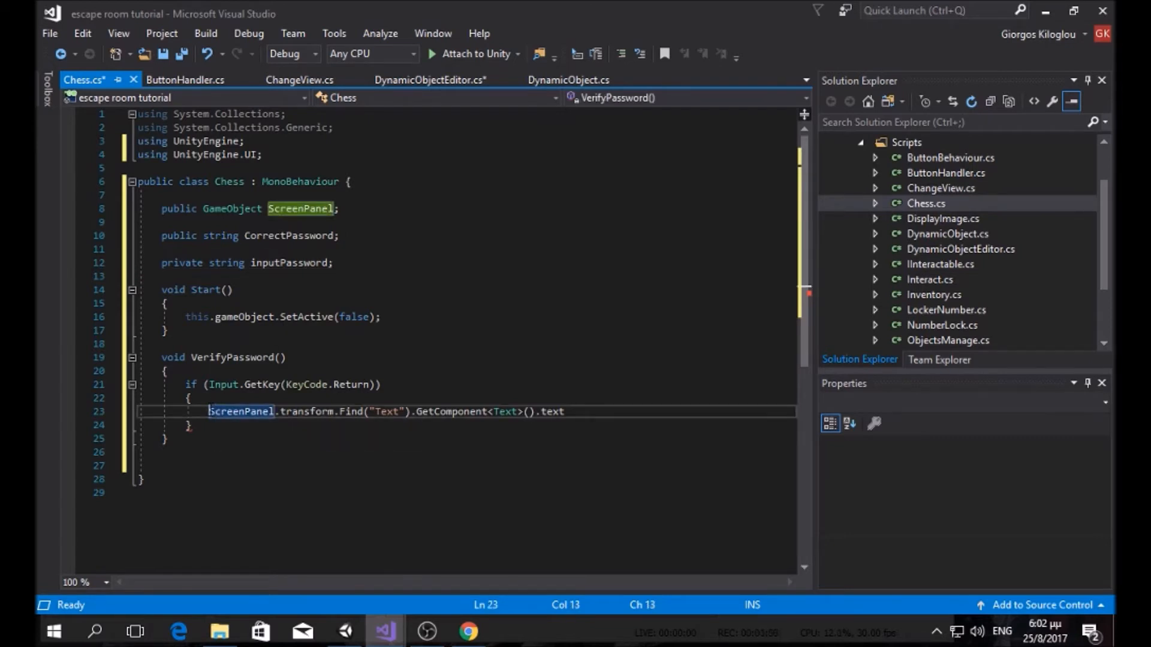
pyautogui.press('Left')
pyautogui.write('input')
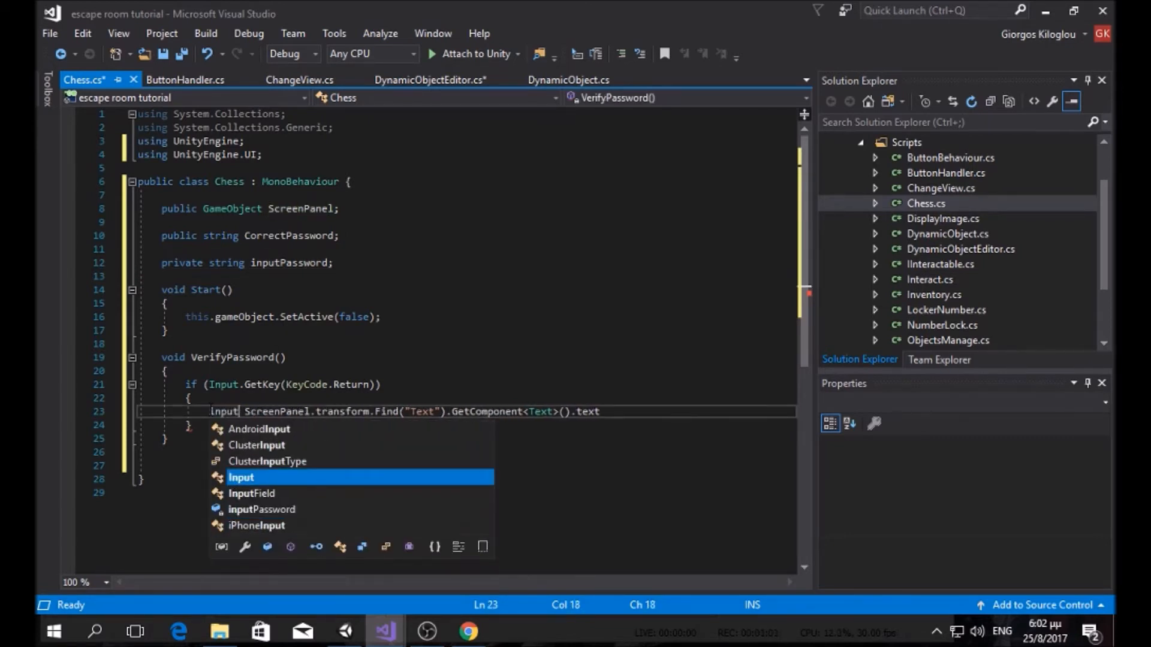
pyautogui.write('P')
pyautogui.press('Tab')
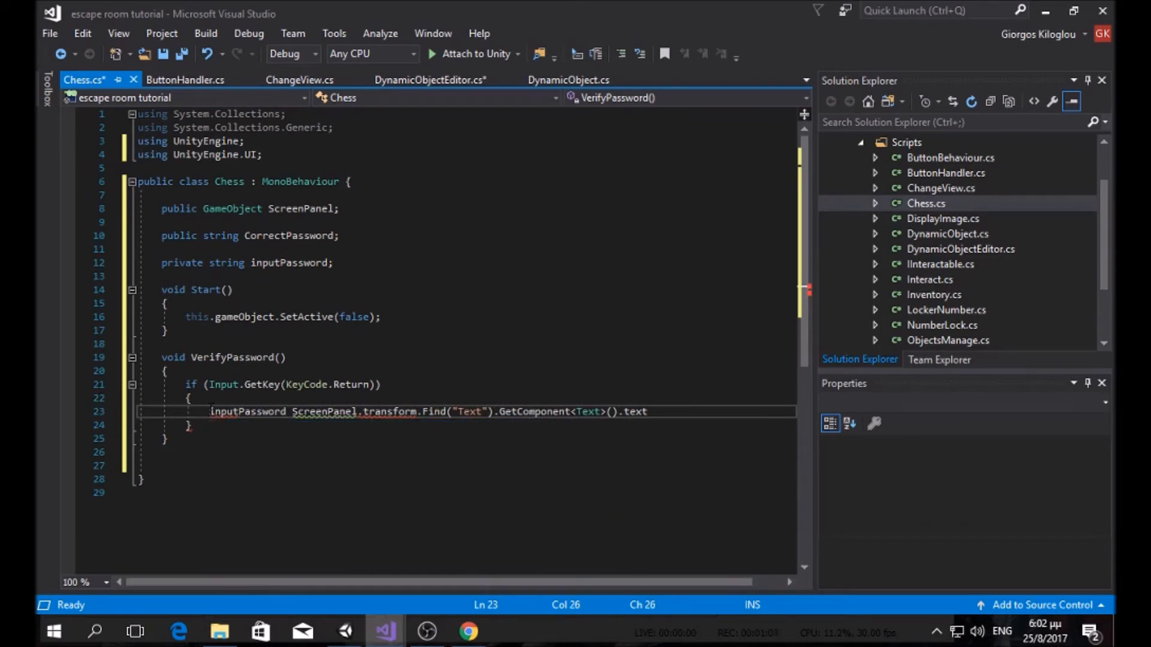
pyautogui.write('=')
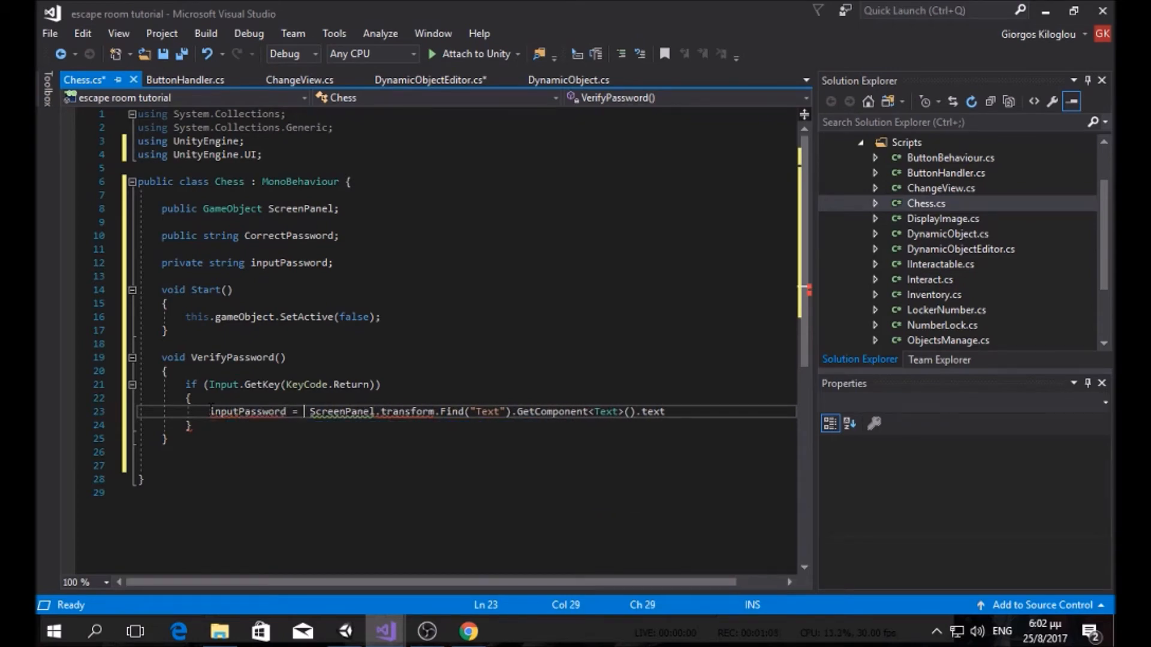
pyautogui.click(659, 411)
pyautogui.write(';')
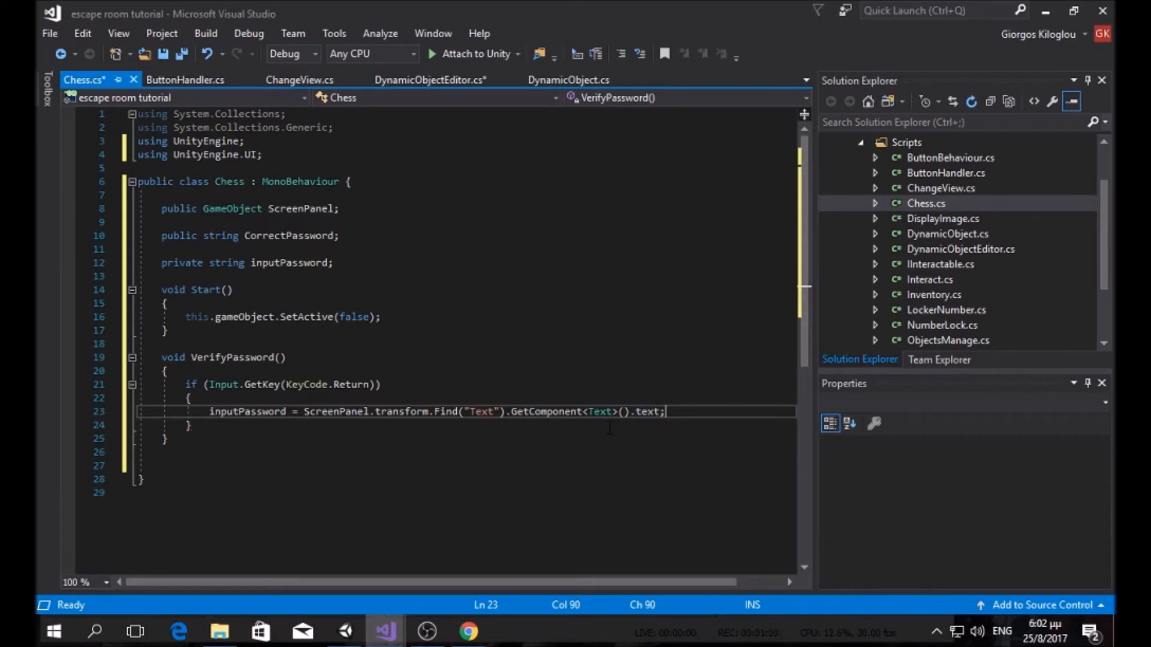
pyautogui.press('Return')
pyautogui.press('Return')
pyautogui.write('if(')
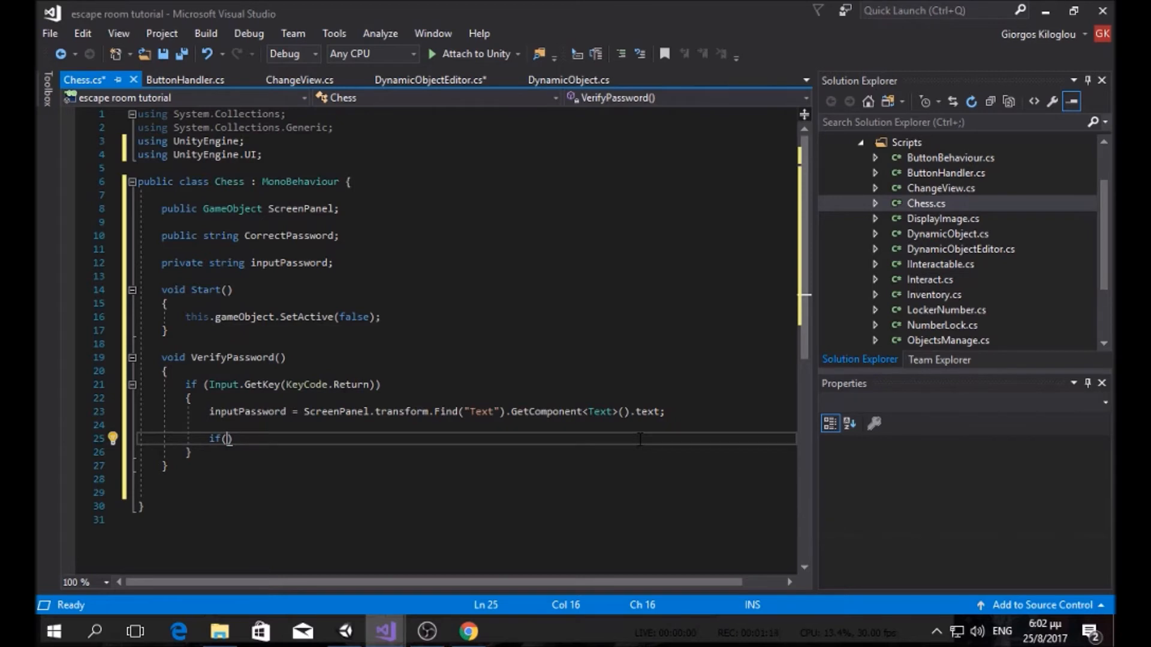
pyautogui.write('input')
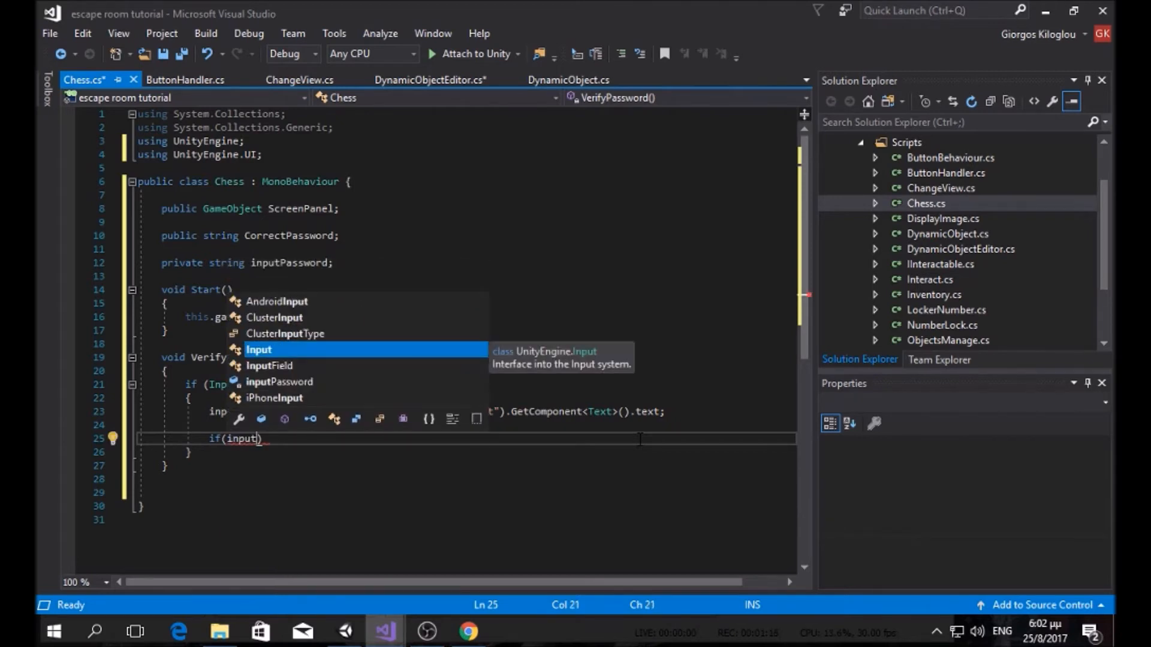
pyautogui.write('P')
# Step: Complete if (inputPassword == CorrectPassword) and open its body block
pyautogui.press('Tab')
pyautogui.write('== cx')
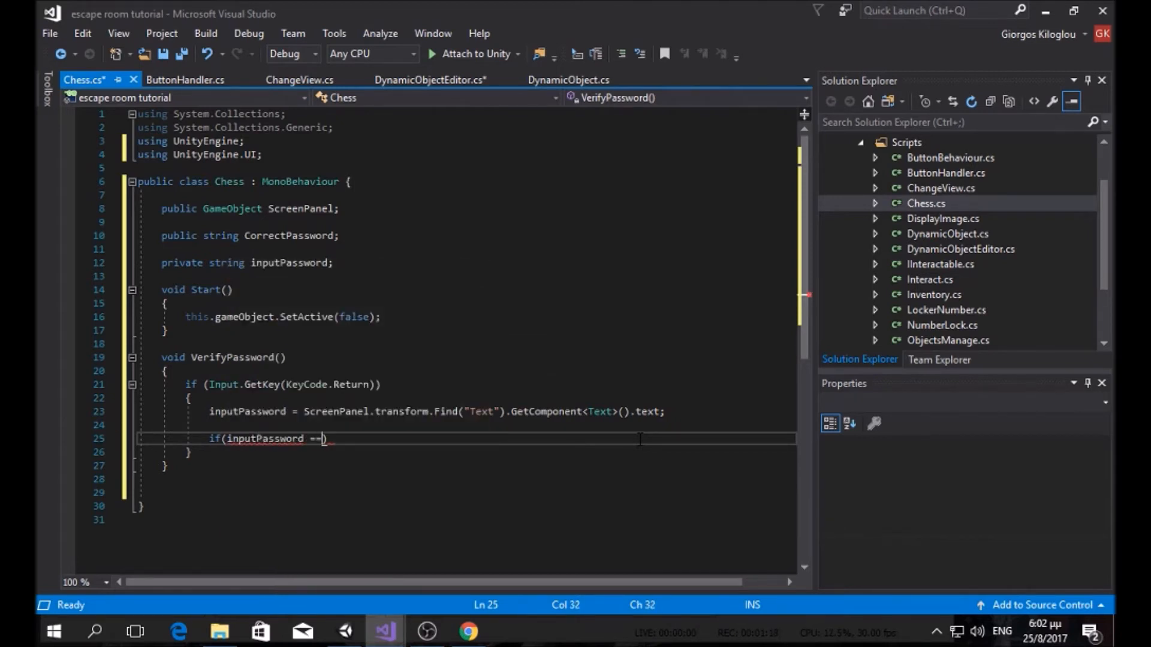
pyautogui.press('BackSpace')
pyautogui.write('or')
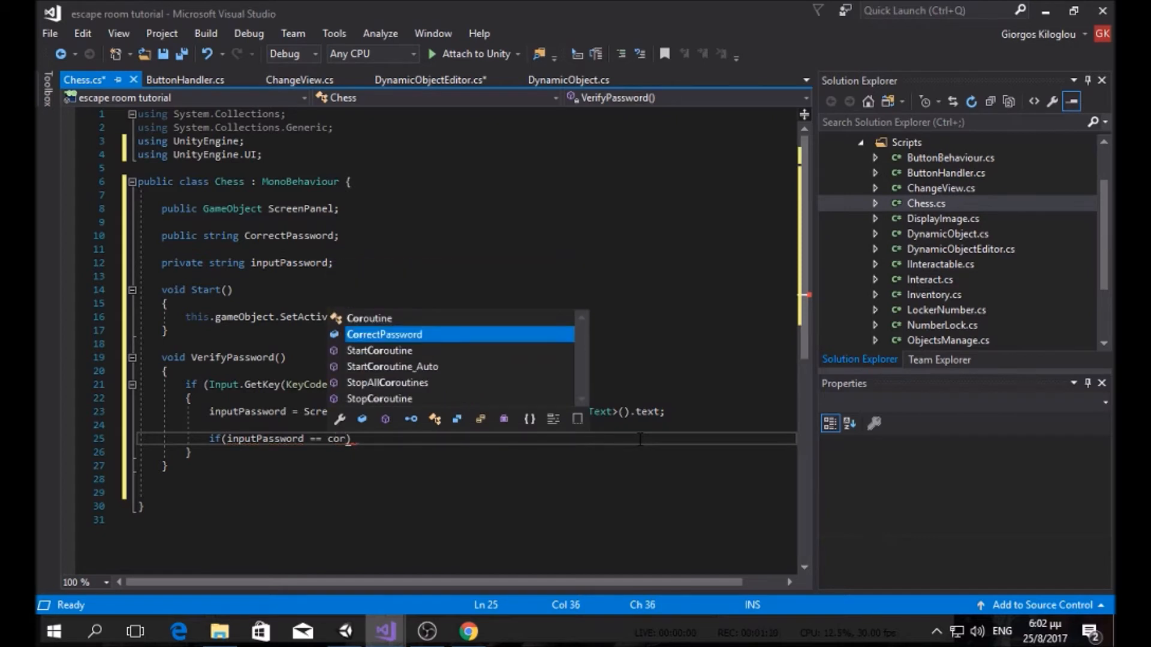
pyautogui.press('Tab')
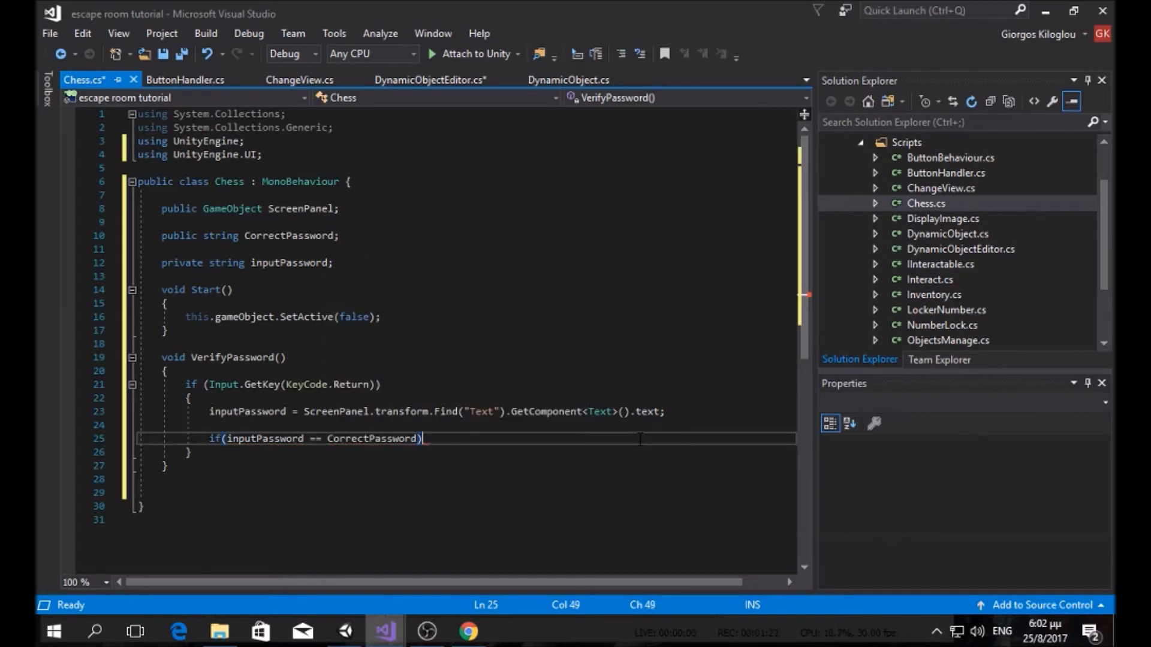
pyautogui.press('End')
pyautogui.press('Return')
pyautogui.write('{')
pyautogui.press('Return')
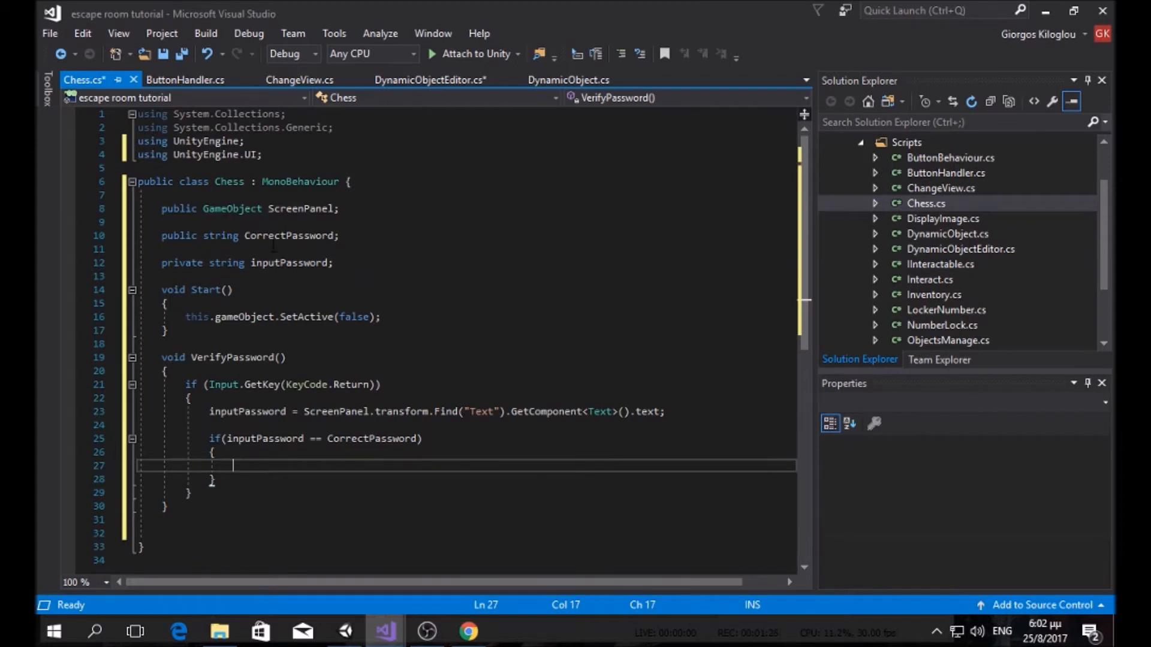
# Step: Declare private bool isCorrectPassword = false; below the ScreenPanel field
pyautogui.click(343, 237)
pyautogui.click(352, 211)
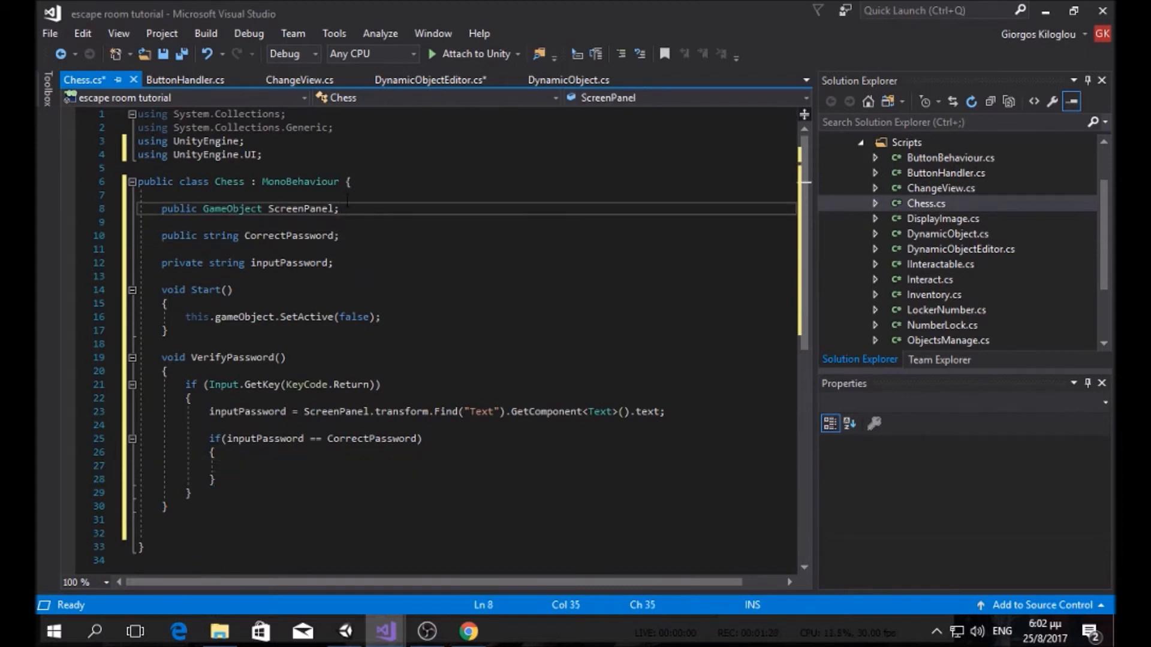
pyautogui.press('Return')
pyautogui.press('Return')
pyautogui.write('privat')
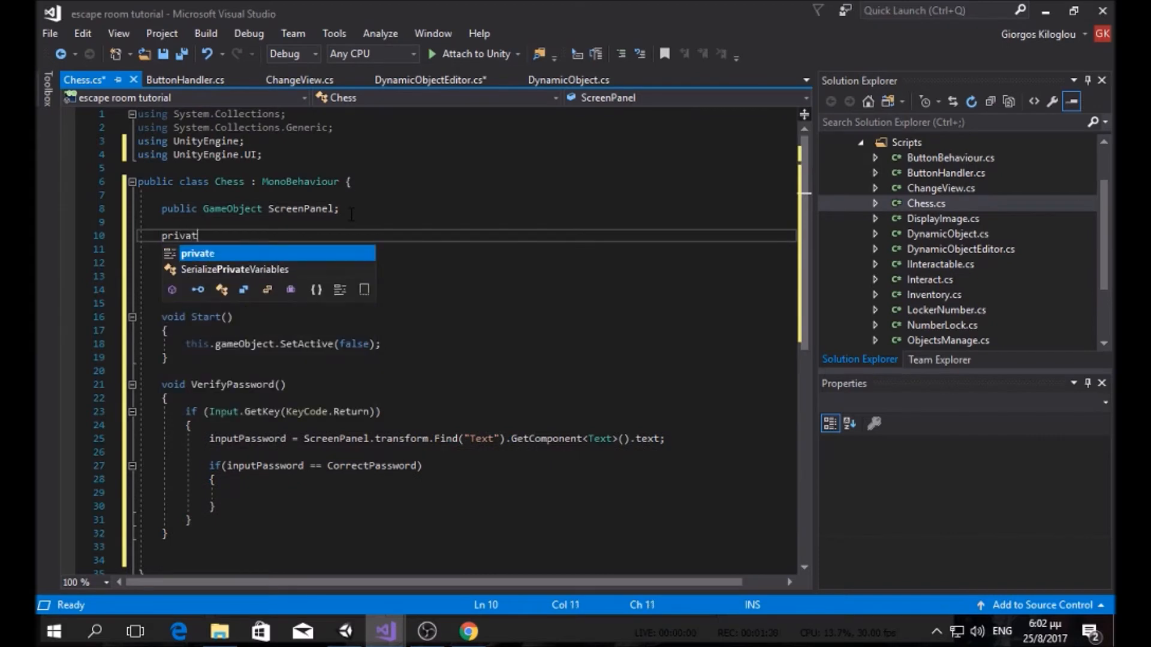
pyautogui.write('e bool')
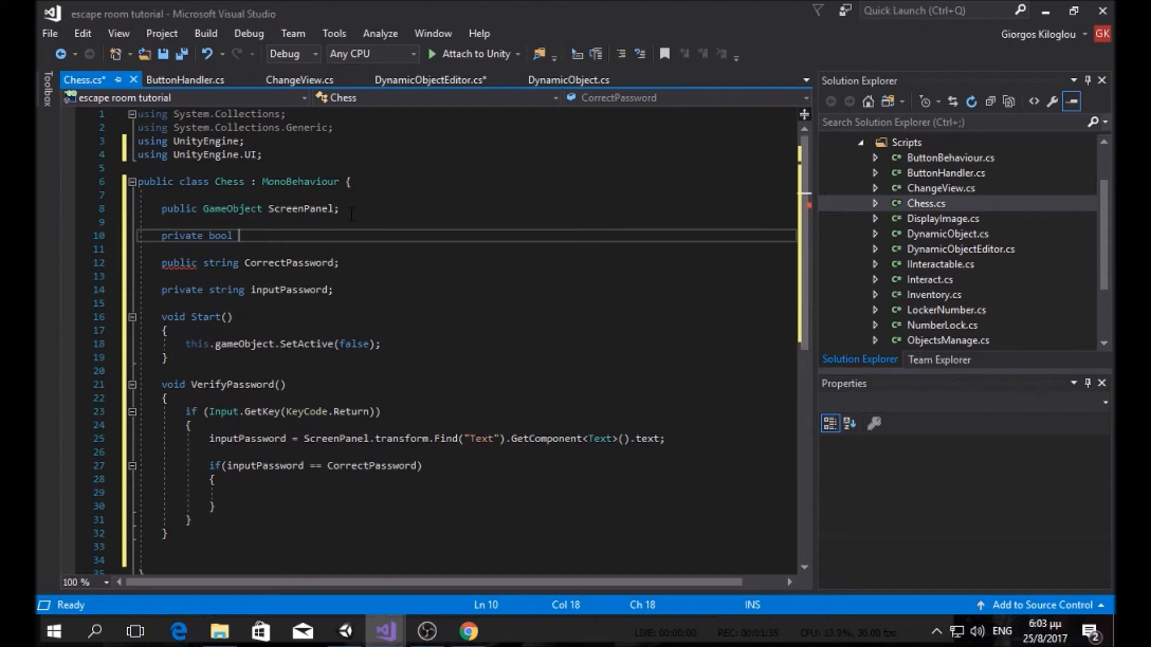
pyautogui.write('isCorrectPass')
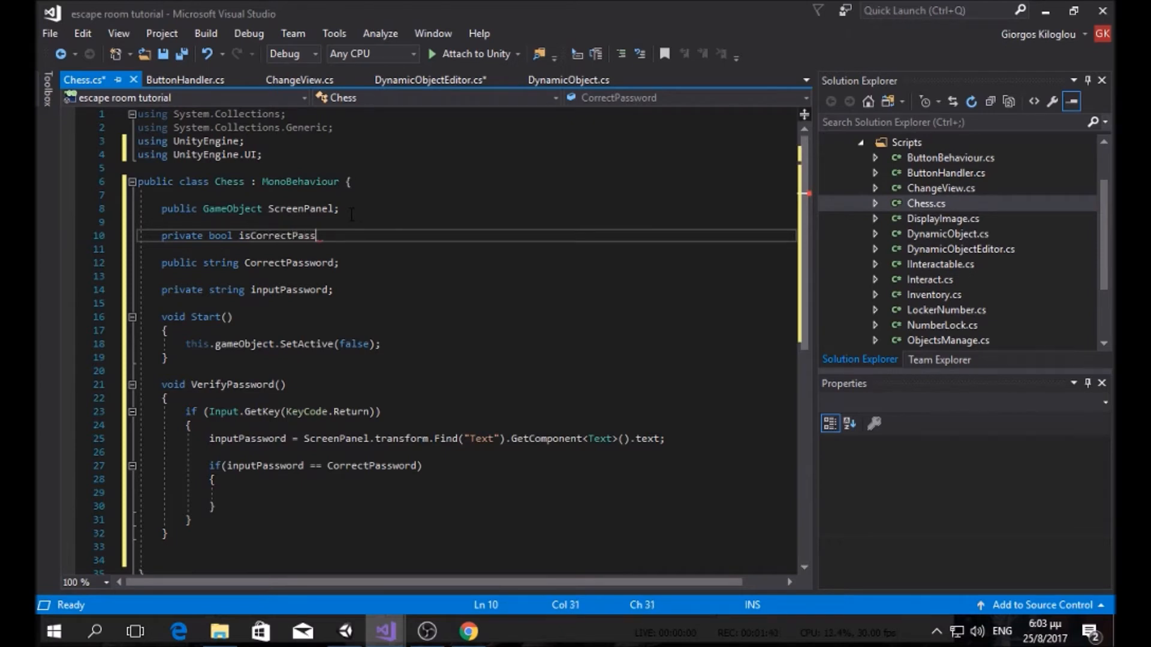
pyautogui.write('word = false;')
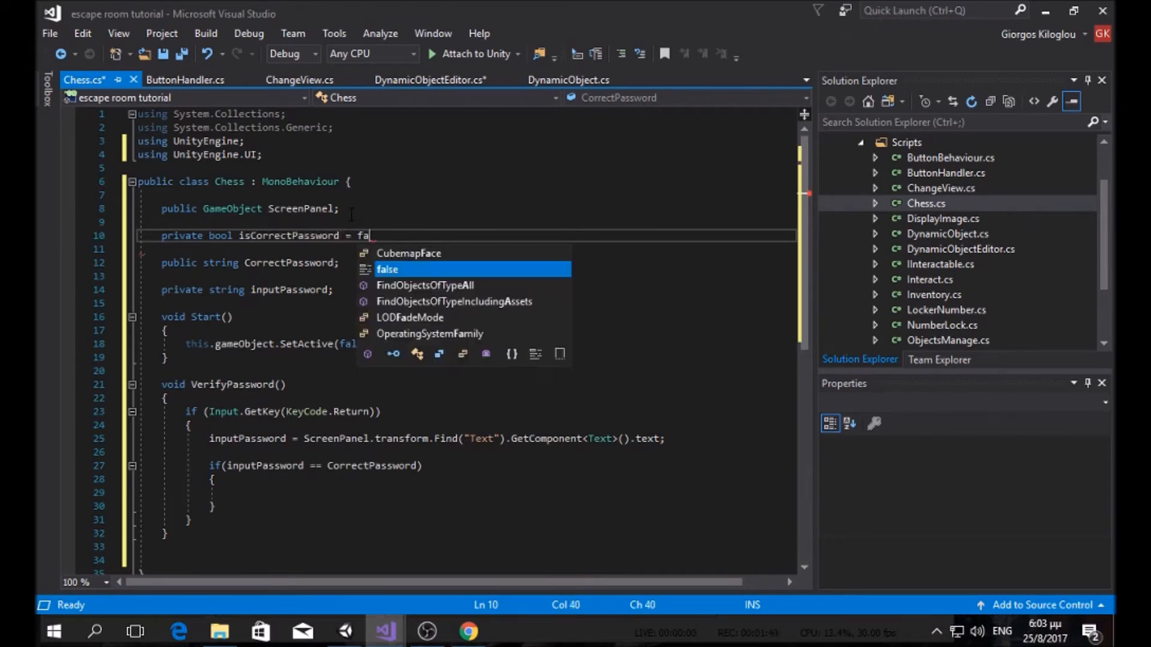
# Step: Set isCorrectPassword = true; inside the if block
pyautogui.click(301, 491)
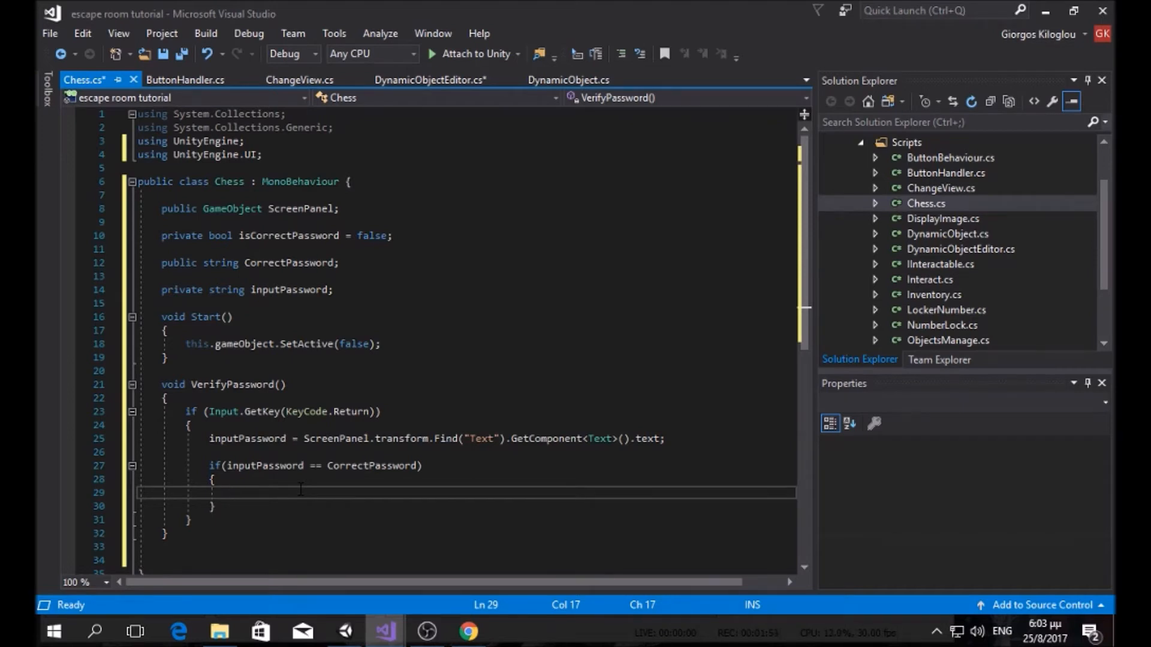
pyautogui.write('isCorrectPassword ')
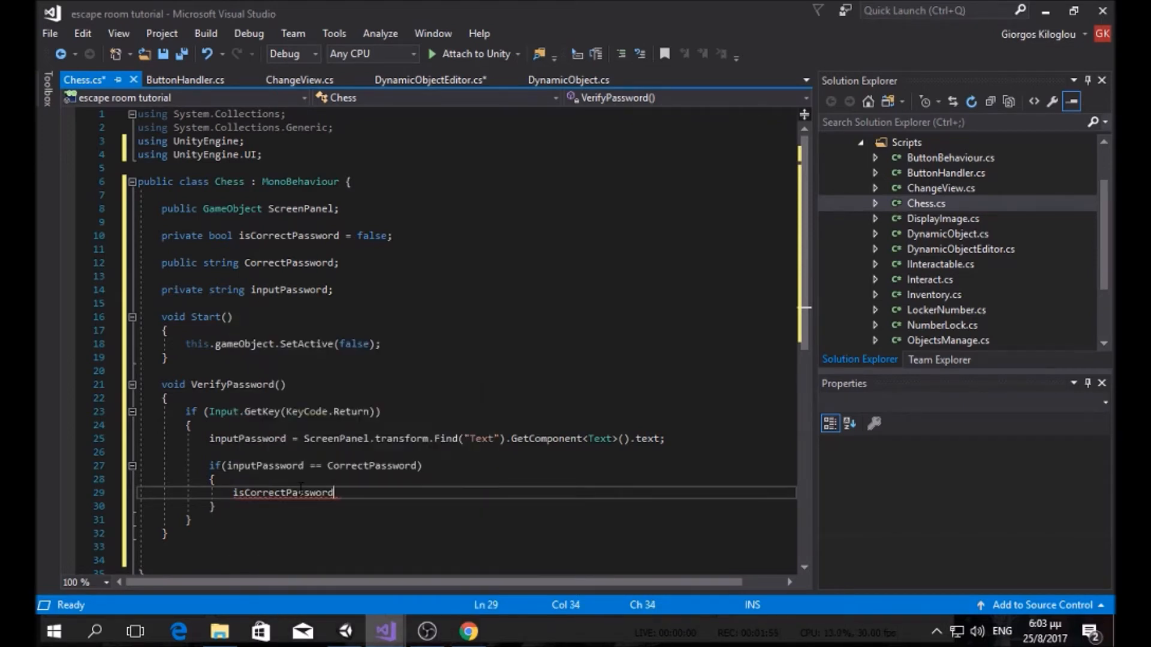
pyautogui.write('= transform')
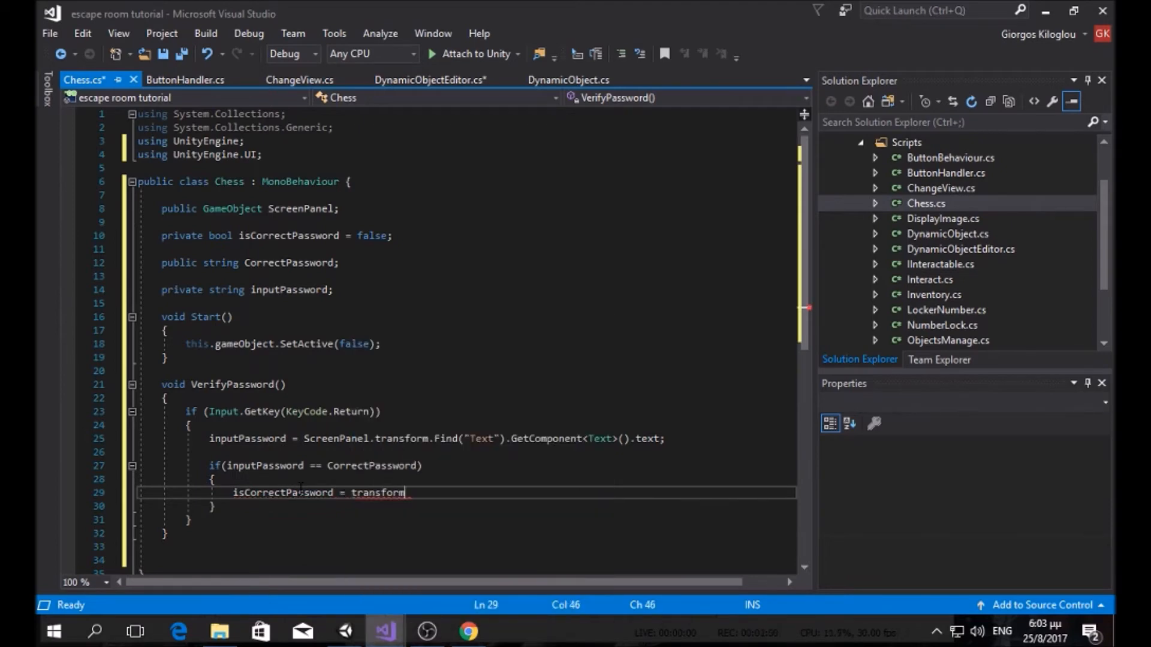
pyautogui.press('BackSpace')
pyautogui.press('BackSpace')
pyautogui.press('BackSpace')
pyautogui.press('BackSpace')
pyautogui.press('BackSpace')
pyautogui.press('BackSpace')
pyautogui.press('BackSpace')
pyautogui.press('BackSpace')
pyautogui.press('BackSpace')
pyautogui.write('true')
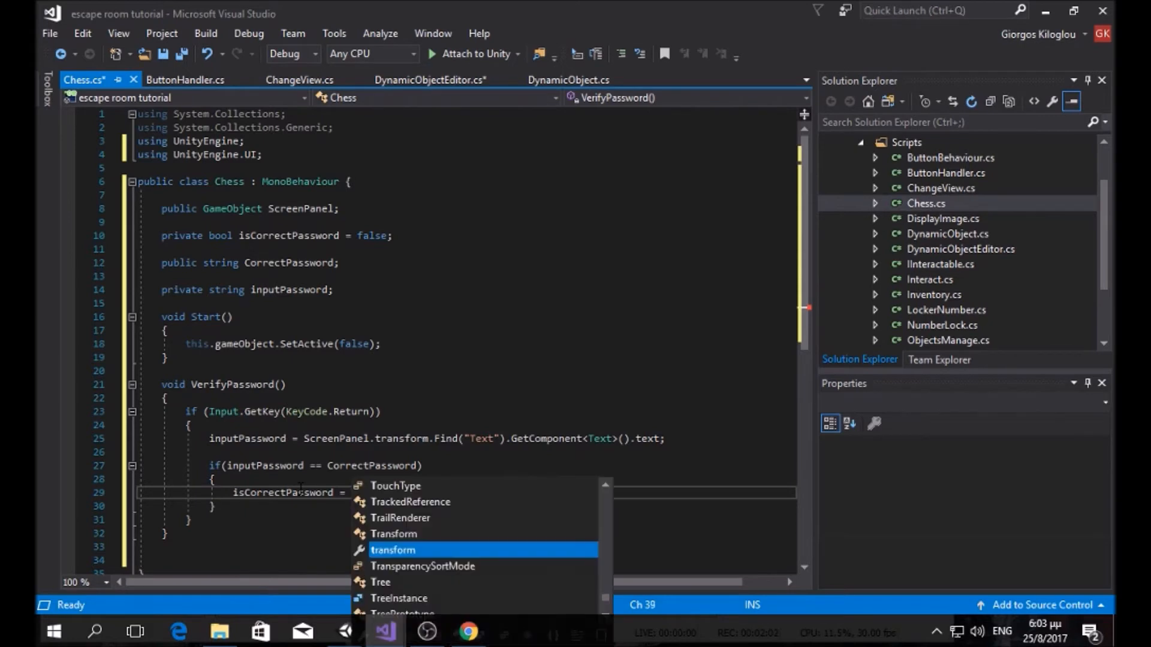
pyautogui.write(';')
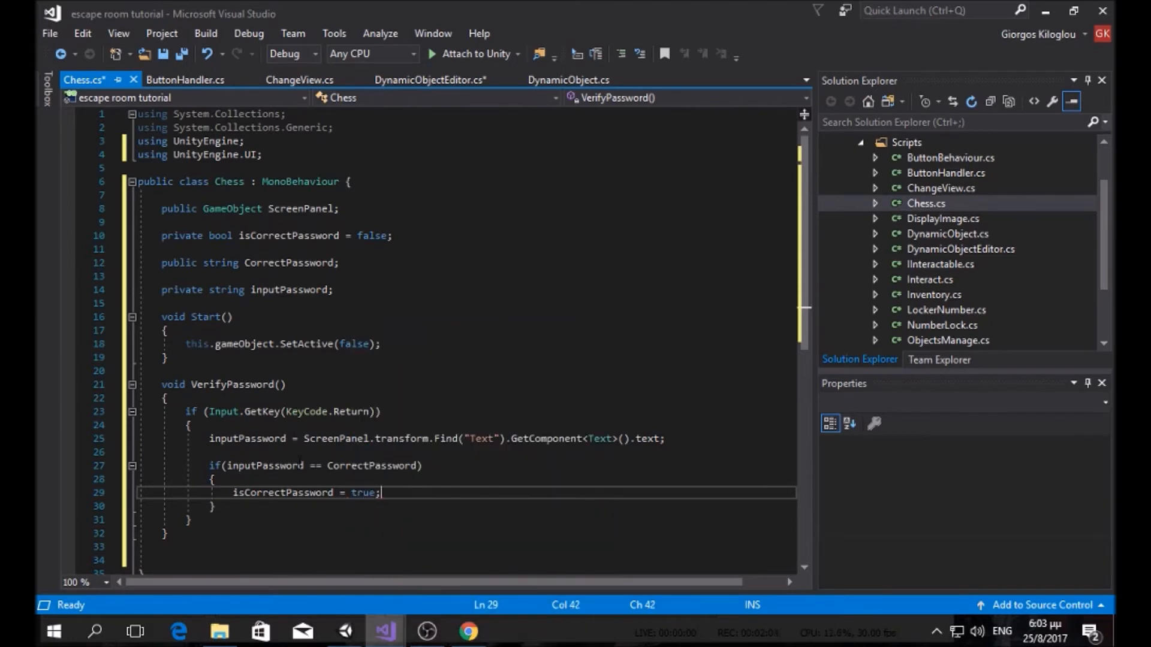
pyautogui.click(238, 397)
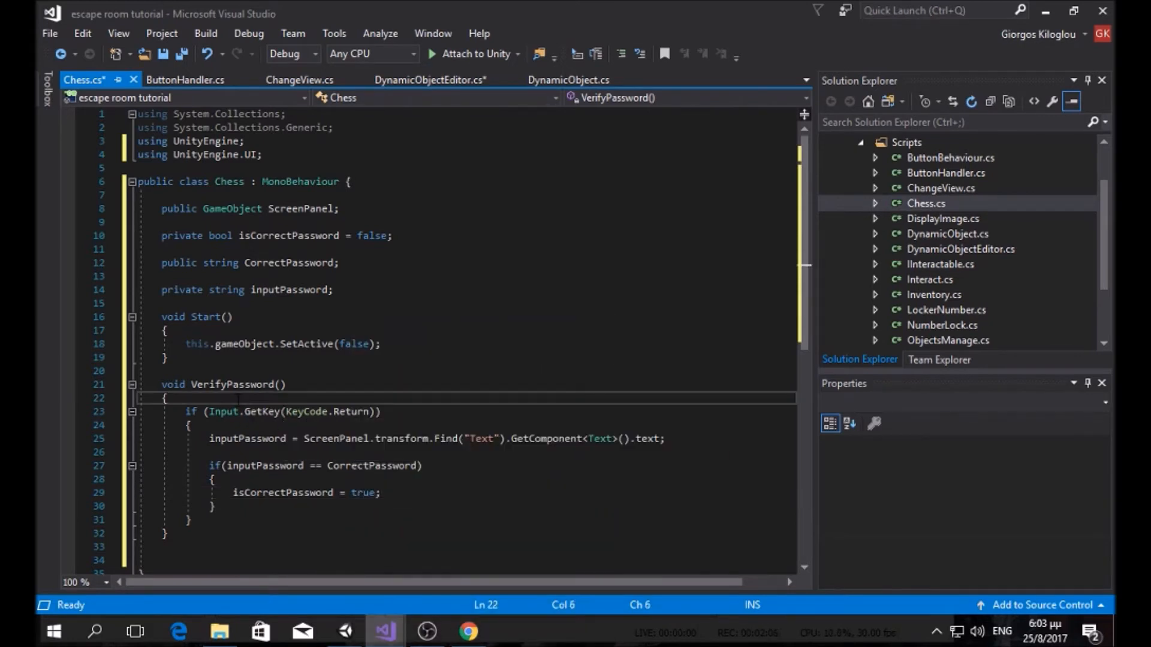
# Step: Add if (isCorrectPassword) return; at the top of VerifyPassword and save
pyautogui.press('Return')
pyautogui.press('Return')
pyautogui.press('Up')
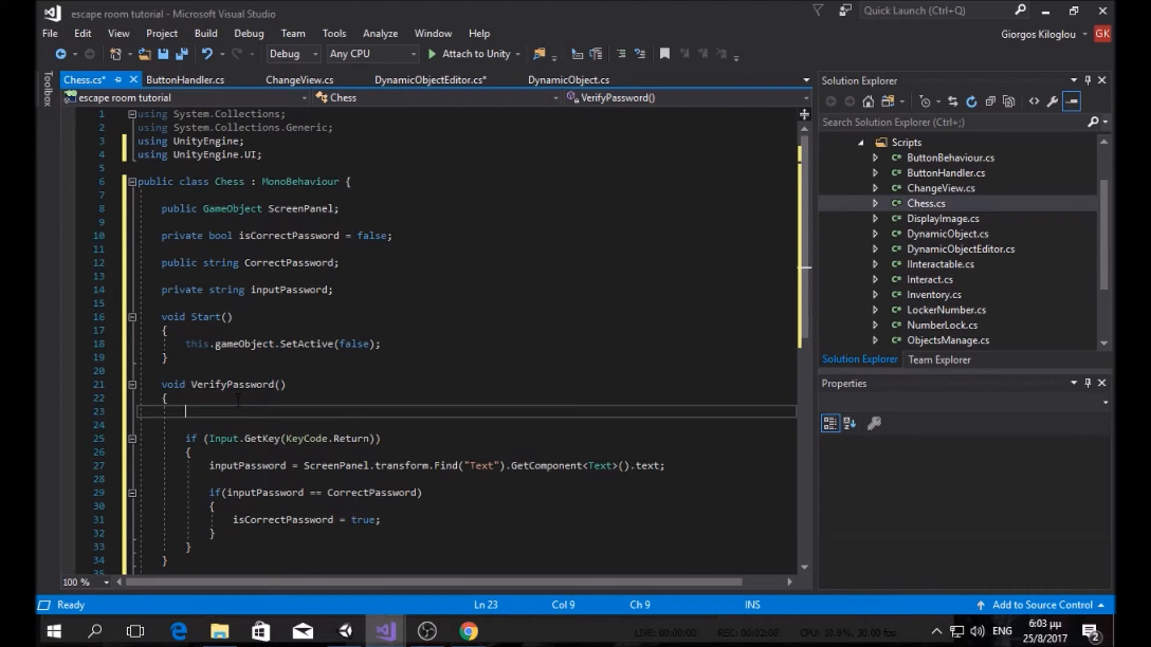
pyautogui.write('if (is')
pyautogui.write('CorrectPassword =')
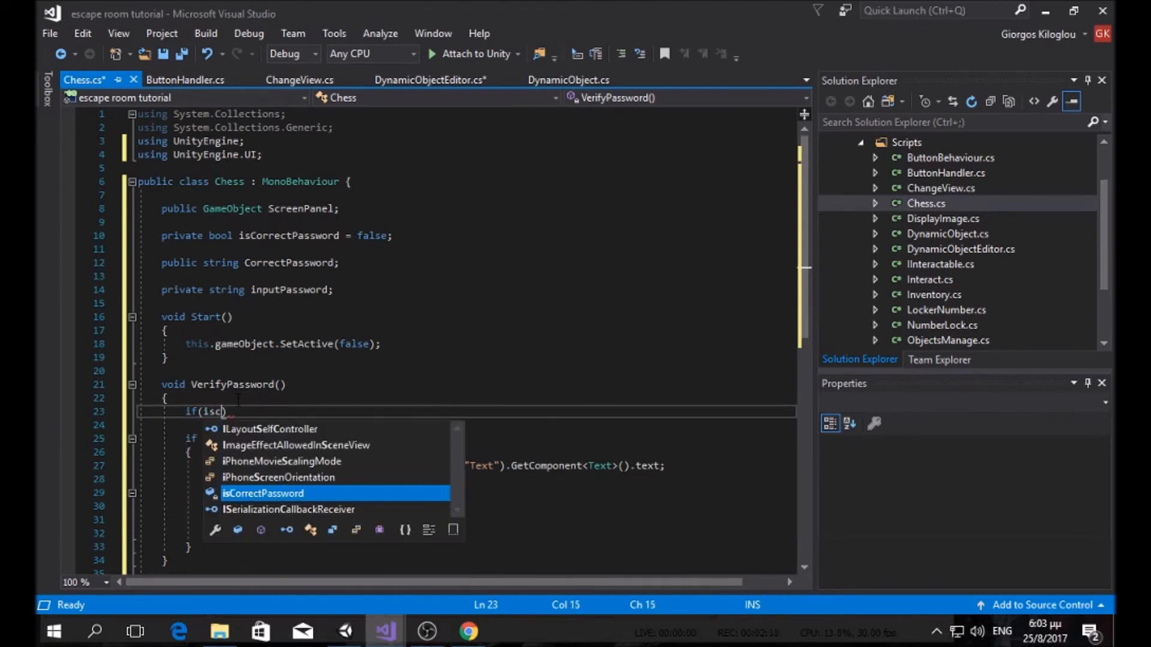
pyautogui.write(' t')
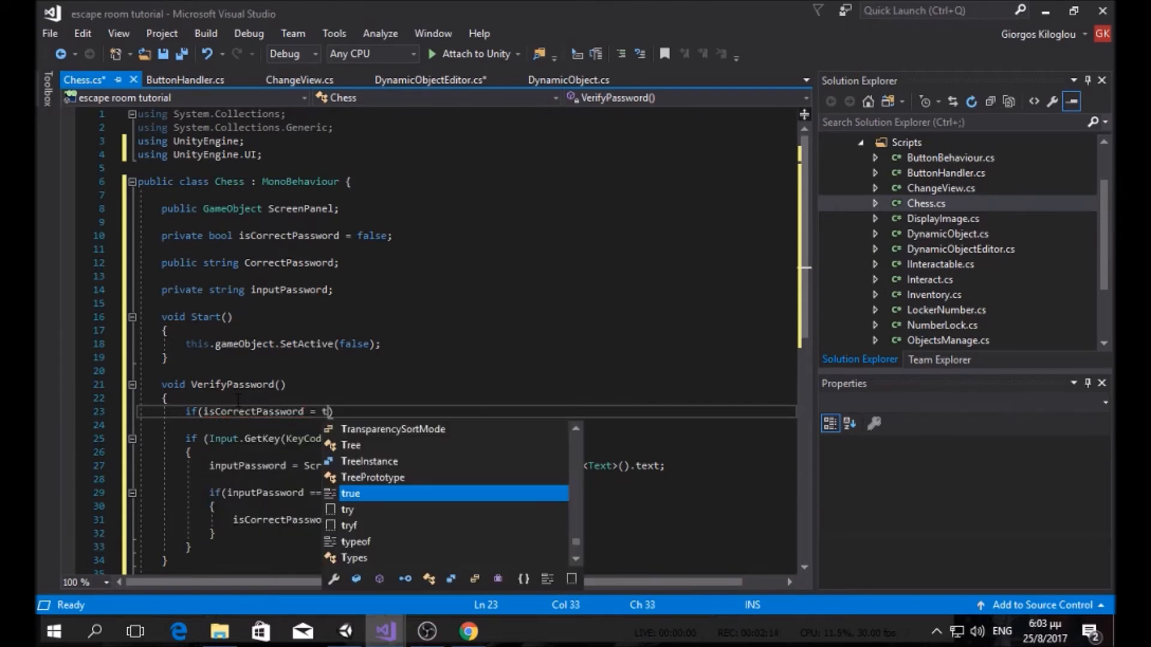
pyautogui.write('rue) re')
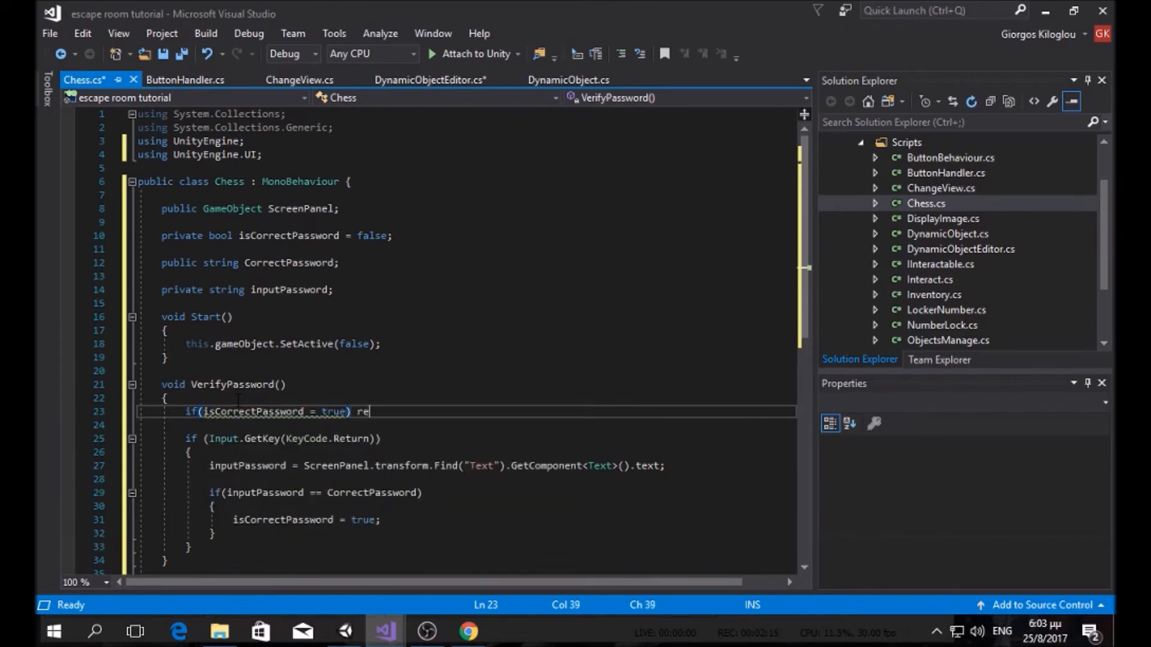
pyautogui.write('turn;')
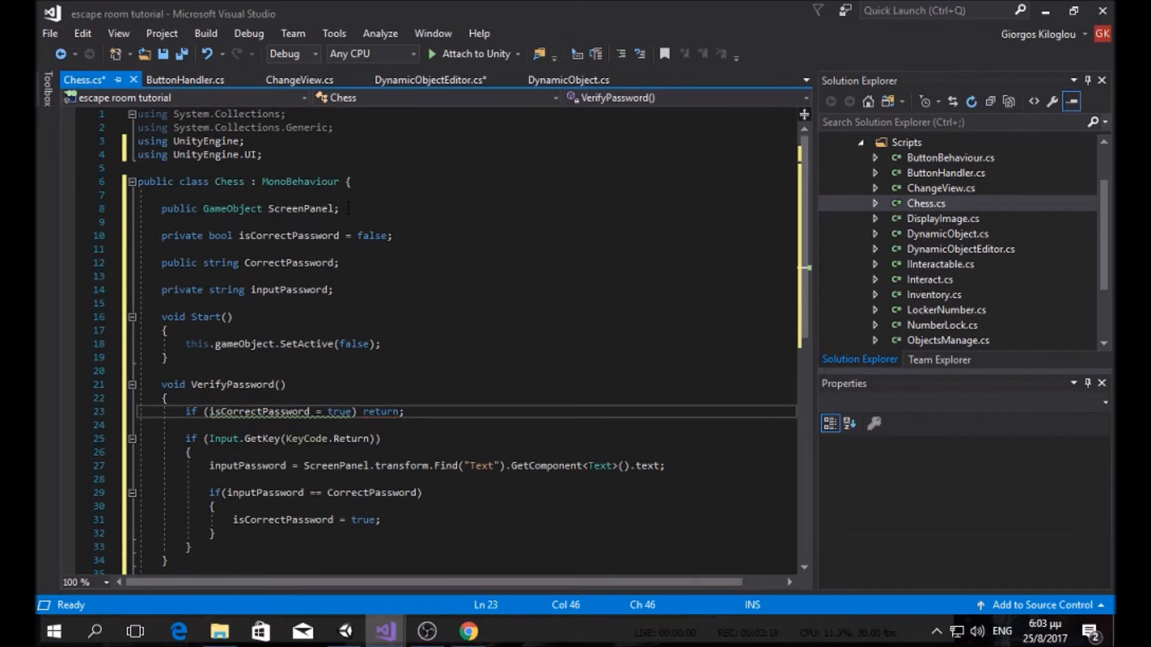
pyautogui.click(321, 412)
pyautogui.press('Delete')
pyautogui.press('Delete')
pyautogui.press('BackSpace')
pyautogui.press('BackSpace')
pyautogui.press('BackSpace')
pyautogui.press('BackSpace')
pyautogui.press('BackSpace')
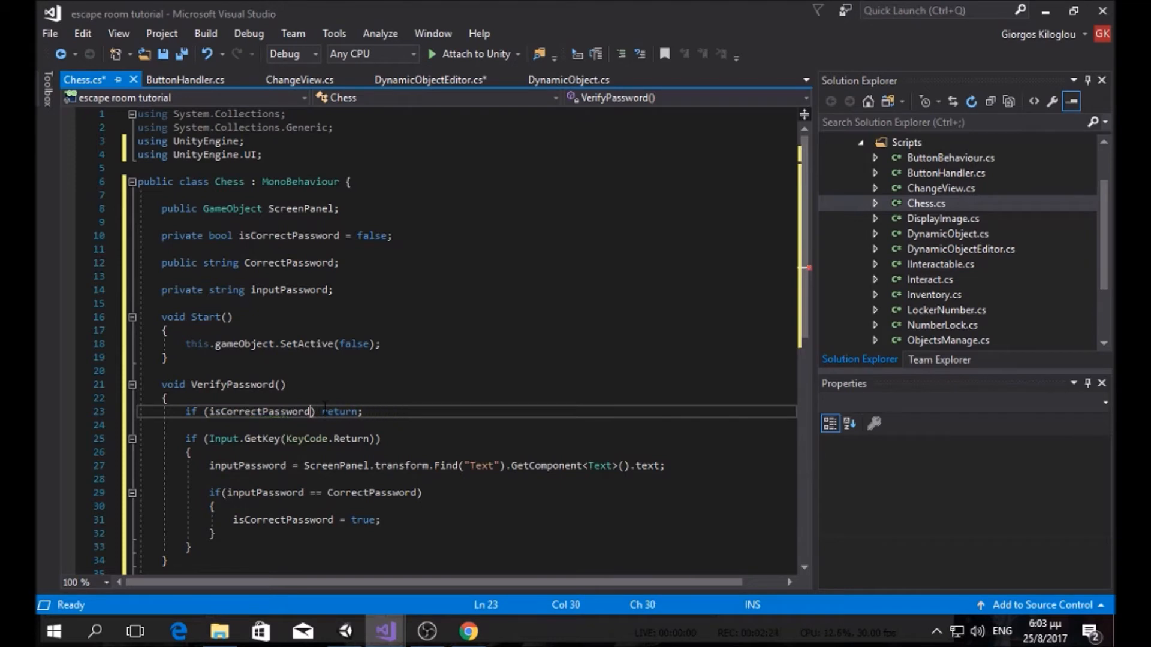
pyautogui.hotkey('ctrl', 's')
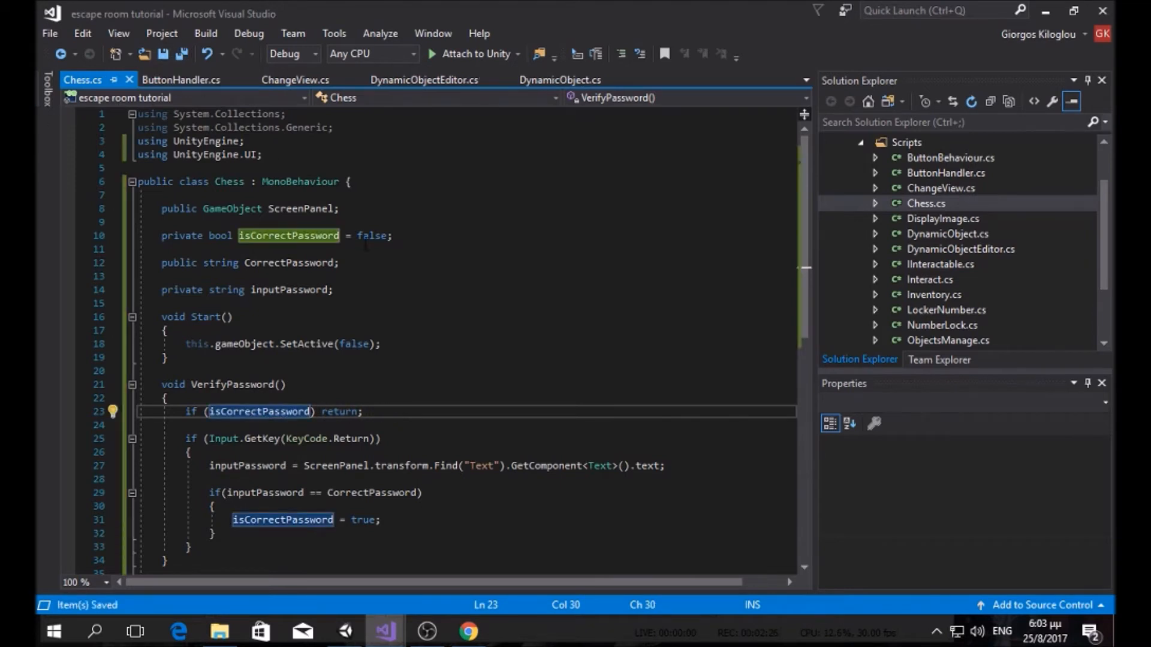
# Step: Add Debug.Log("password correct"); after setting the flag and save Chess.cs
pyautogui.click(408, 519)
pyautogui.press('Return')
pyautogui.write('de')
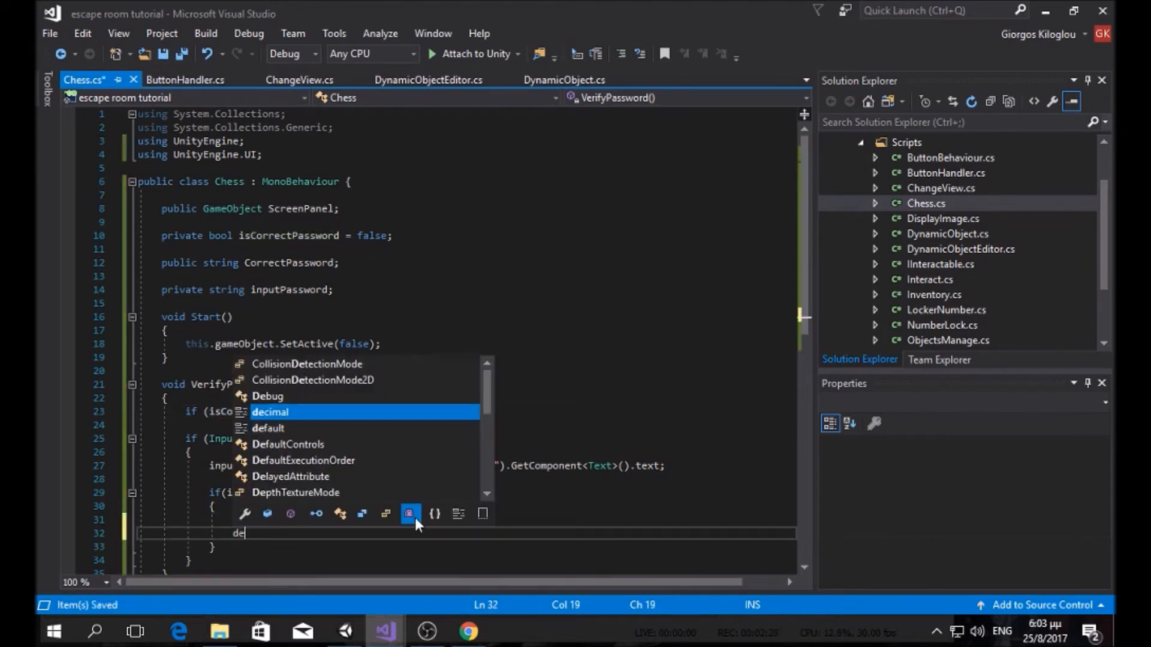
pyautogui.write('bug.')
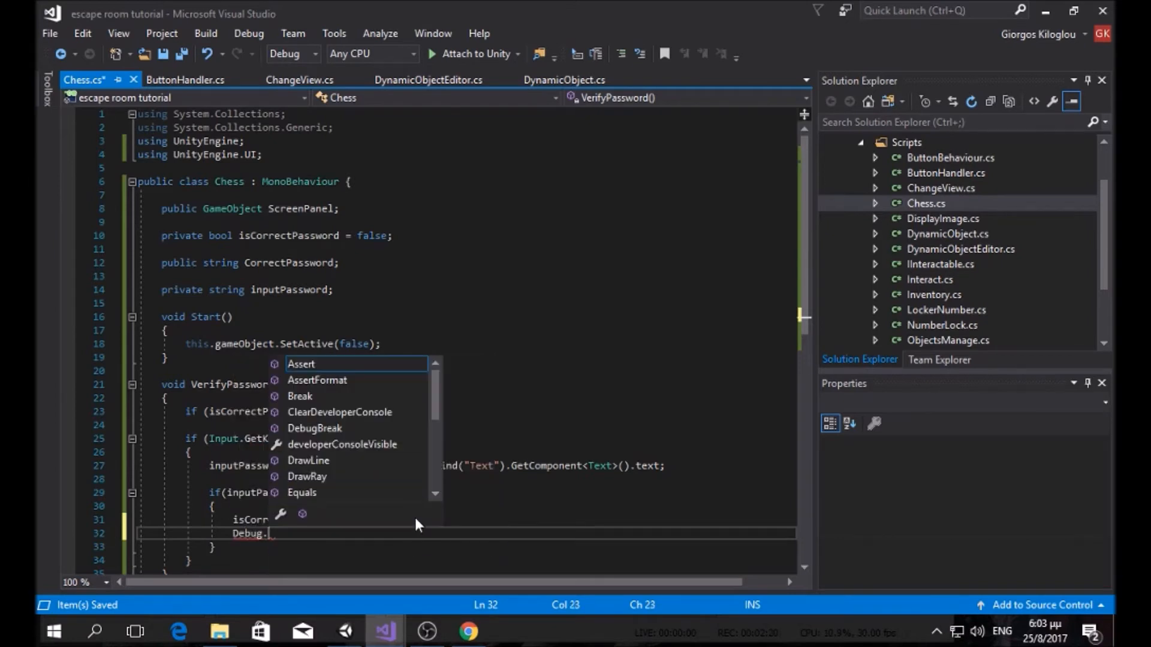
pyautogui.write('Log("paas\\\\')
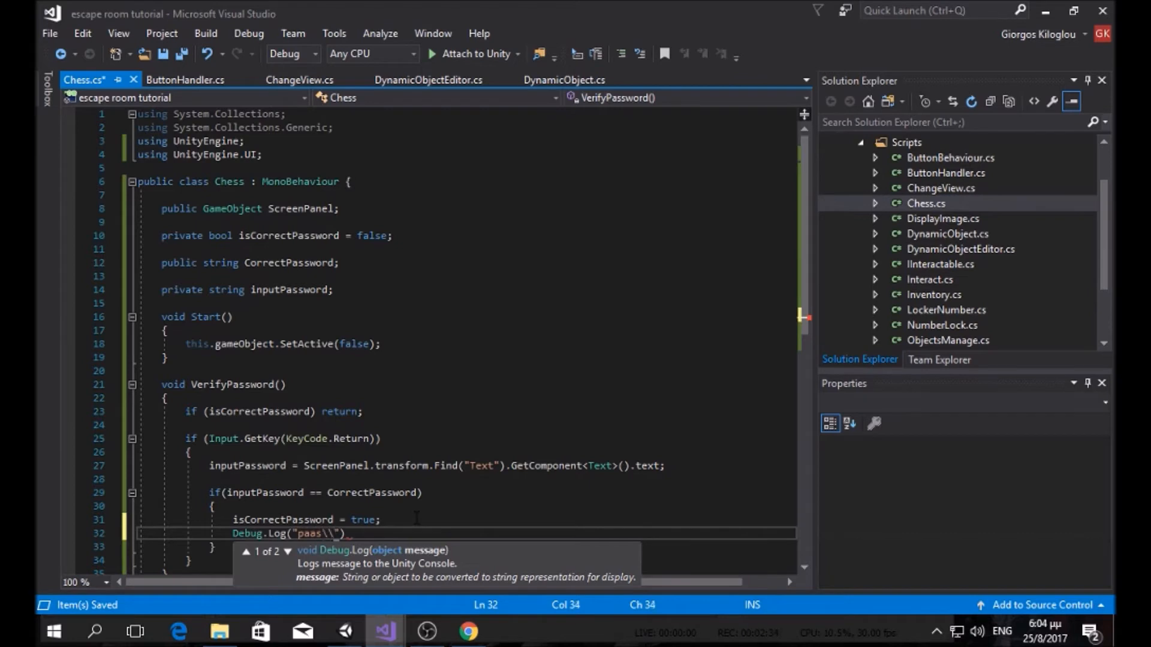
pyautogui.press('BackSpace')
pyautogui.write('ssword correct");')
pyautogui.click(182, 55)
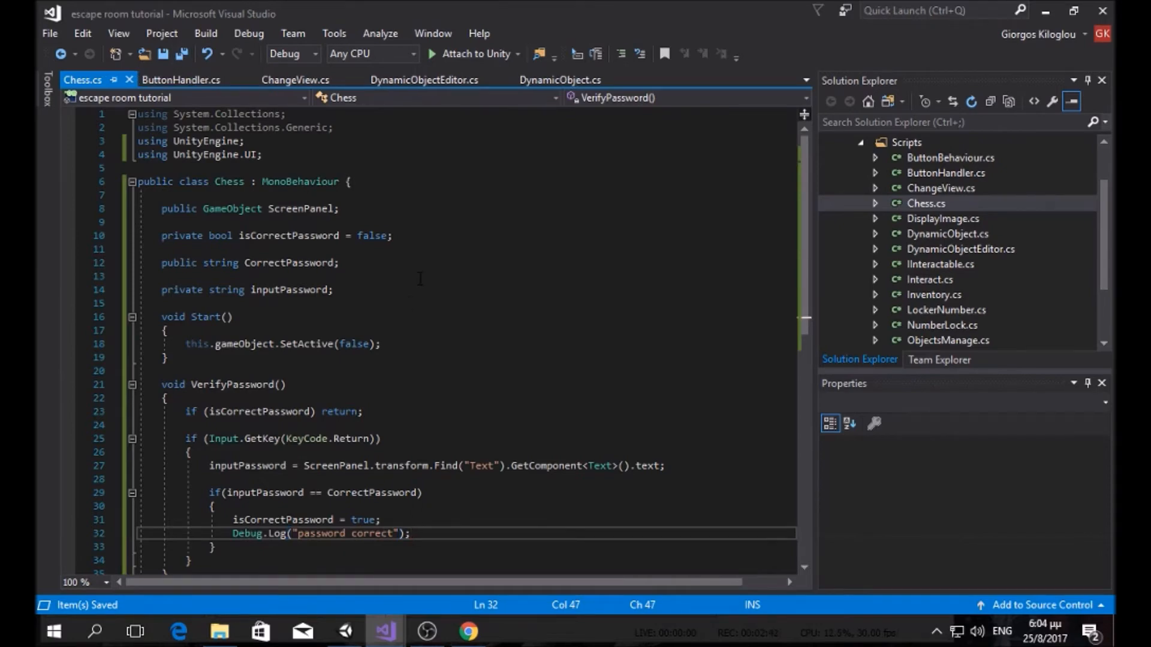
pyautogui.scroll(-3, 403, 324)
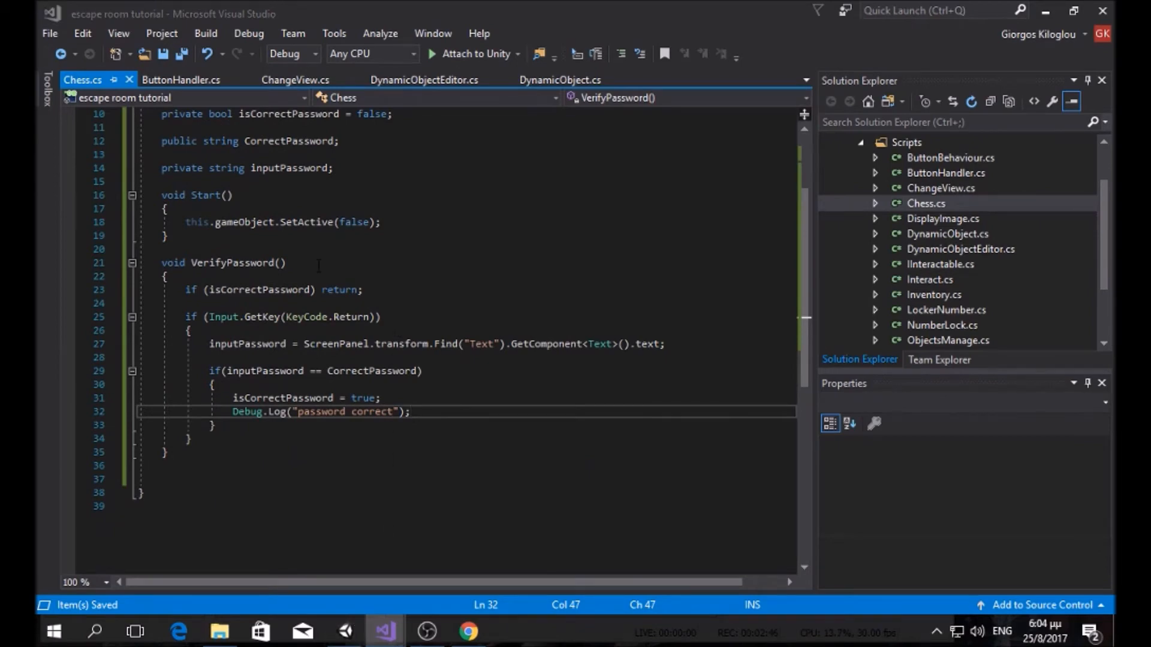
pyautogui.click(347, 630)
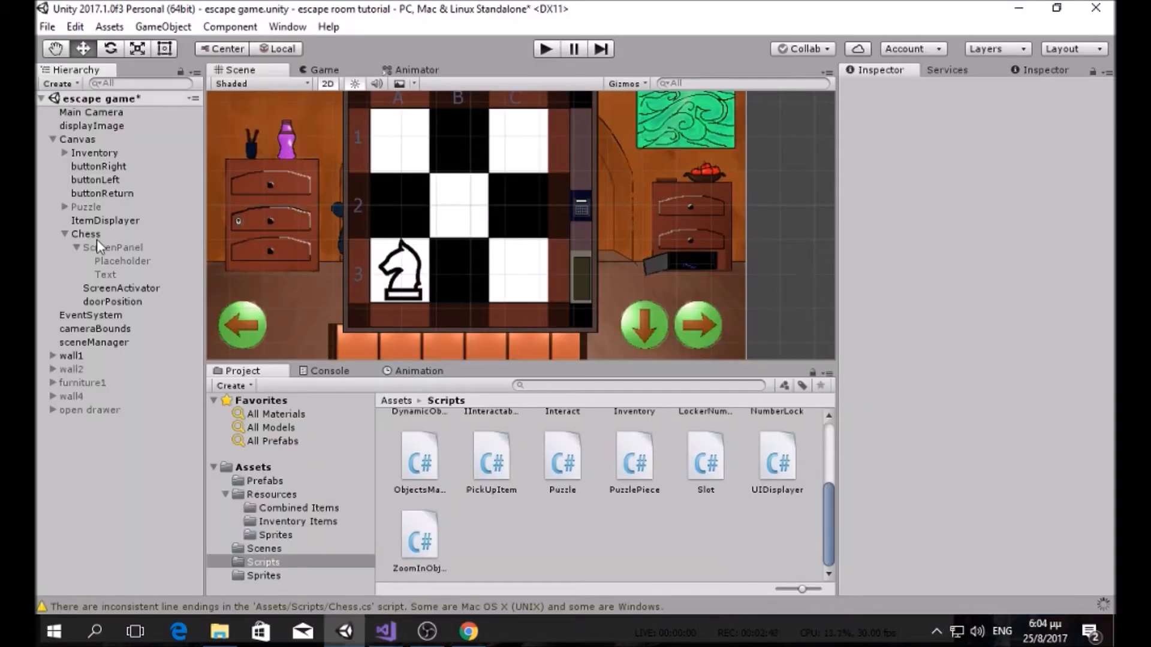
# Step: Deactivate the Chess object so the chess board is hidden
pyautogui.click(71, 235)
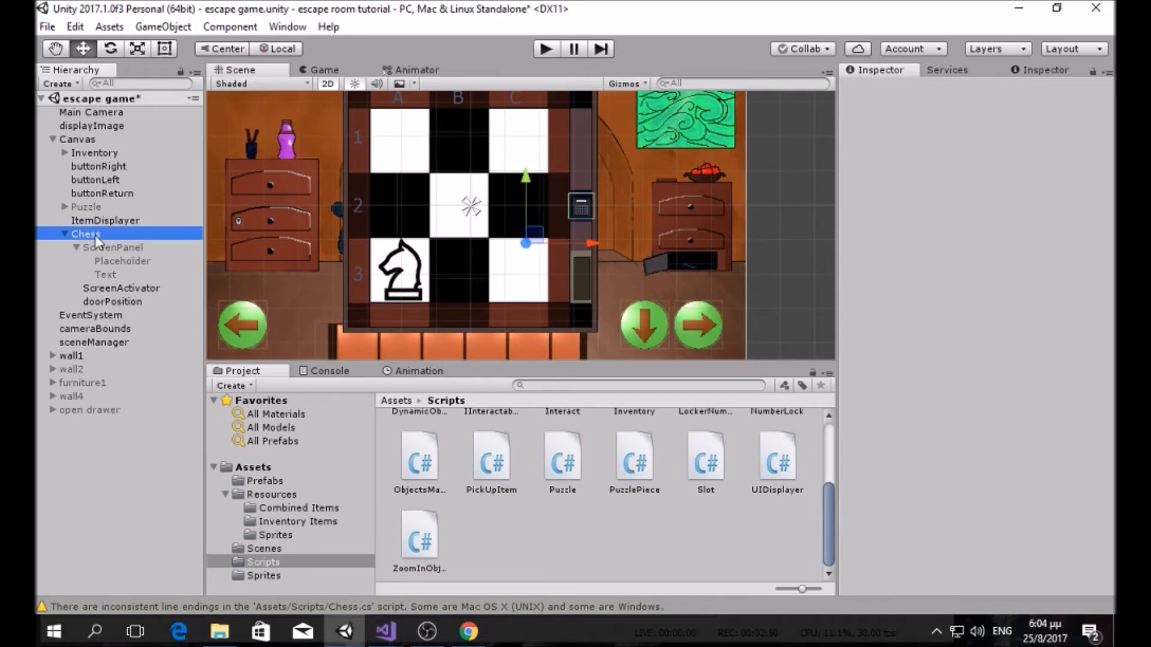
pyautogui.click(65, 235)
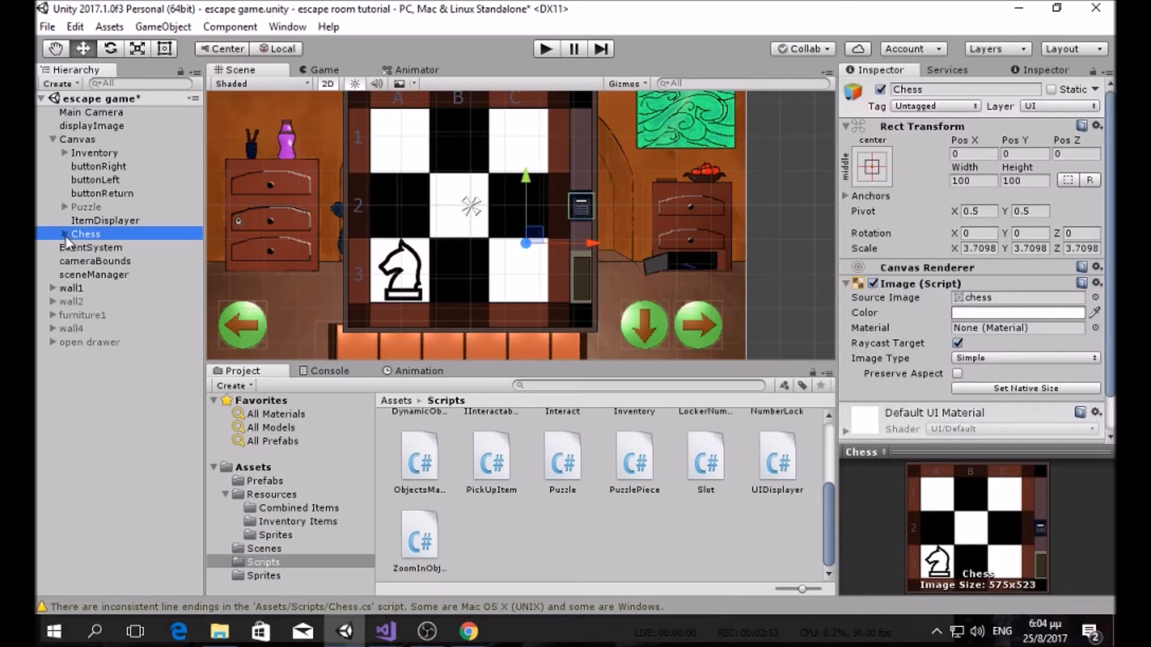
pyautogui.click(881, 90)
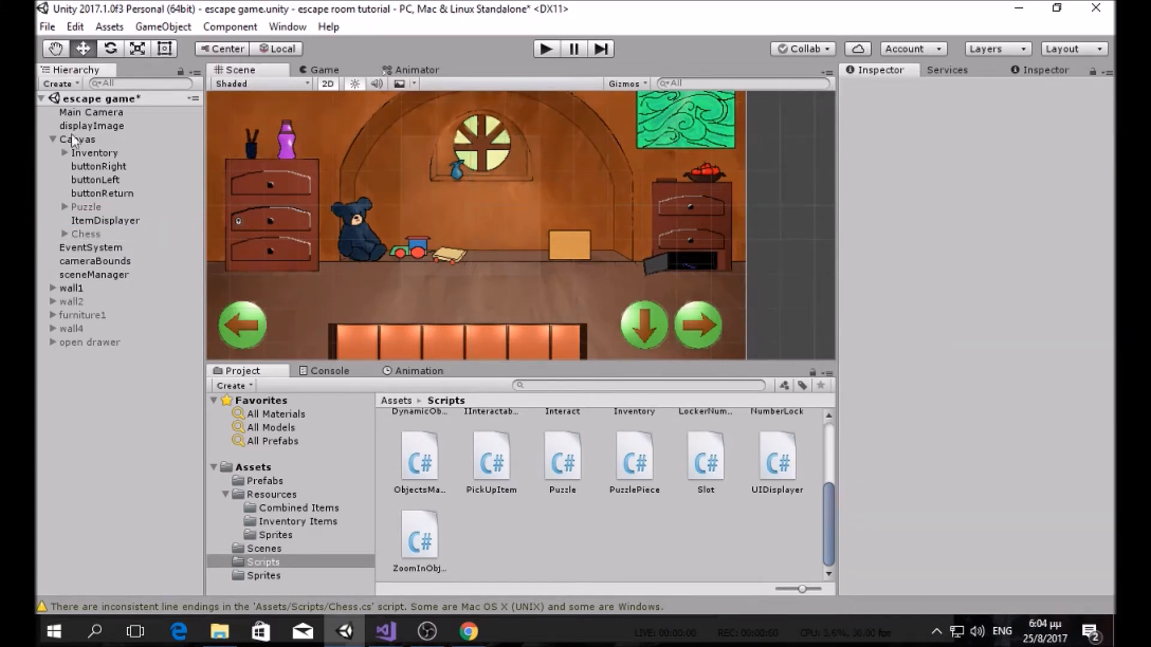
# Step: Set displayImage's sprite to wall4 and expand the wall4 object's children
pyautogui.click(106, 126)
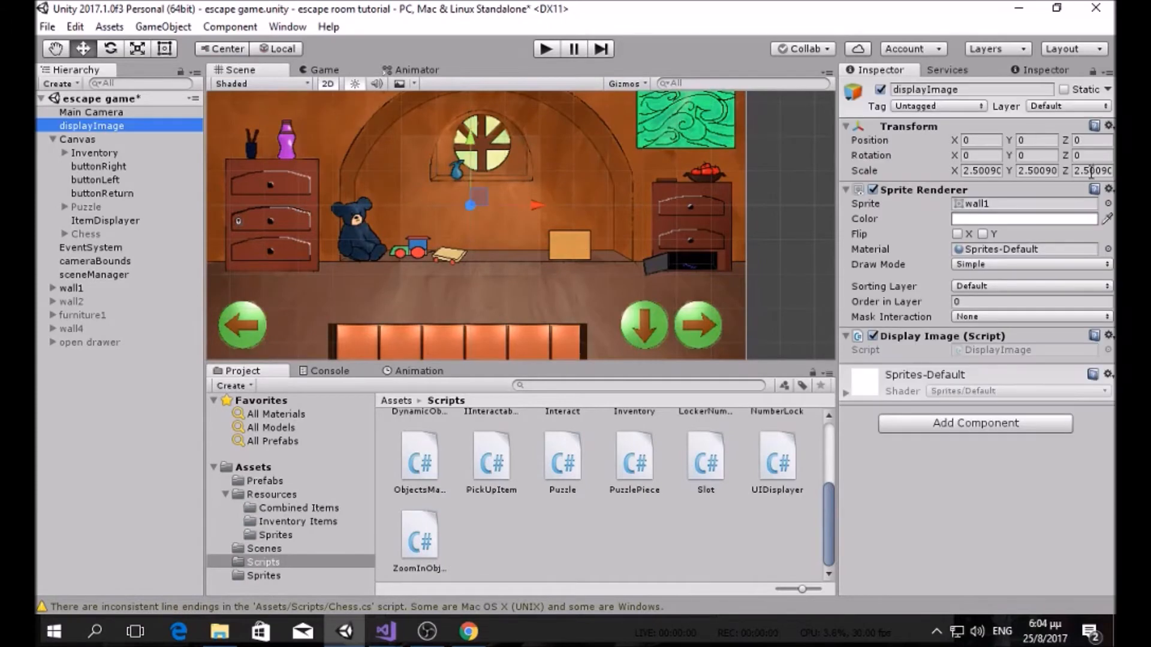
pyautogui.click(1108, 204)
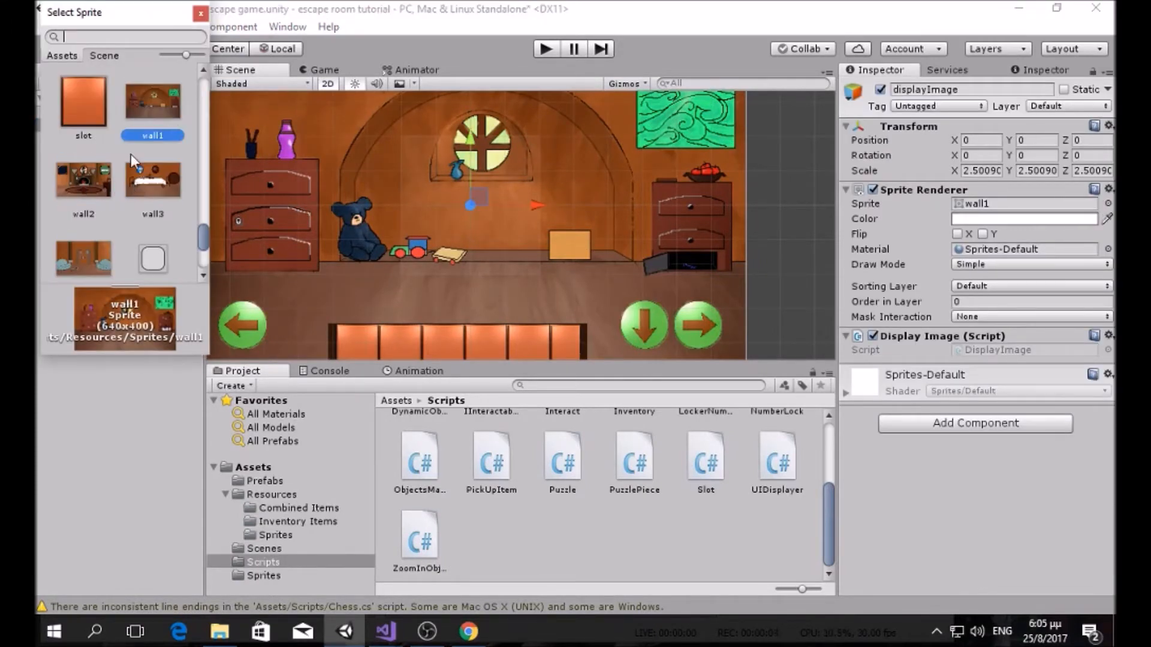
pyautogui.click(106, 190)
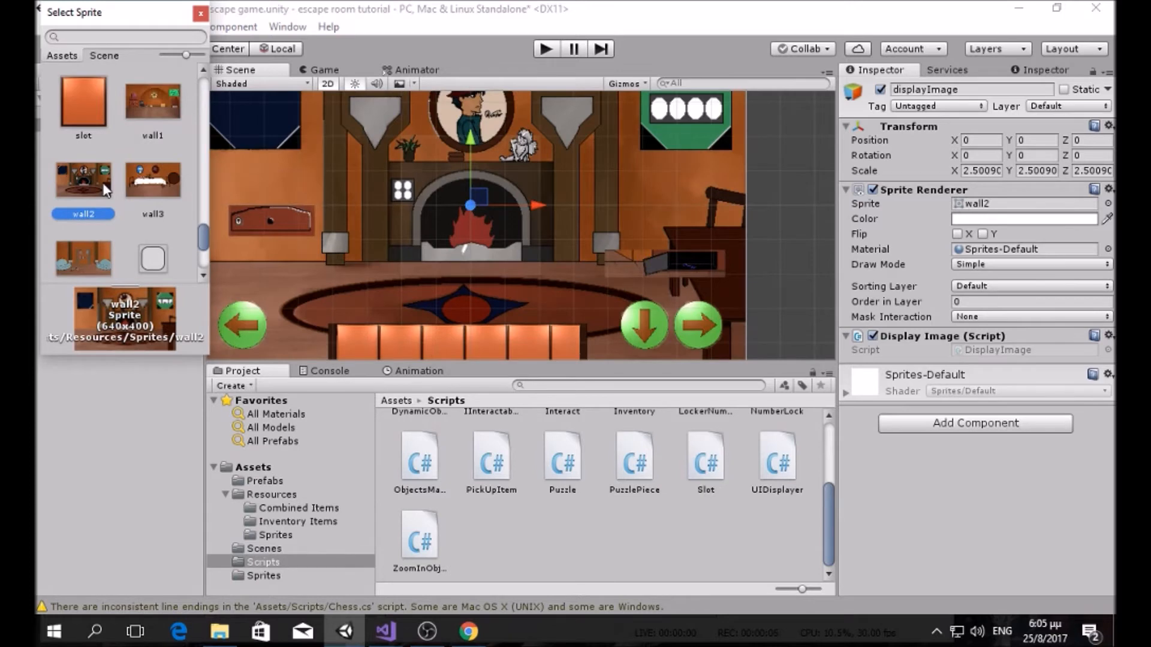
pyautogui.click(142, 178)
pyautogui.scroll(-1, 107, 218)
pyautogui.click(106, 217)
pyautogui.click(200, 13)
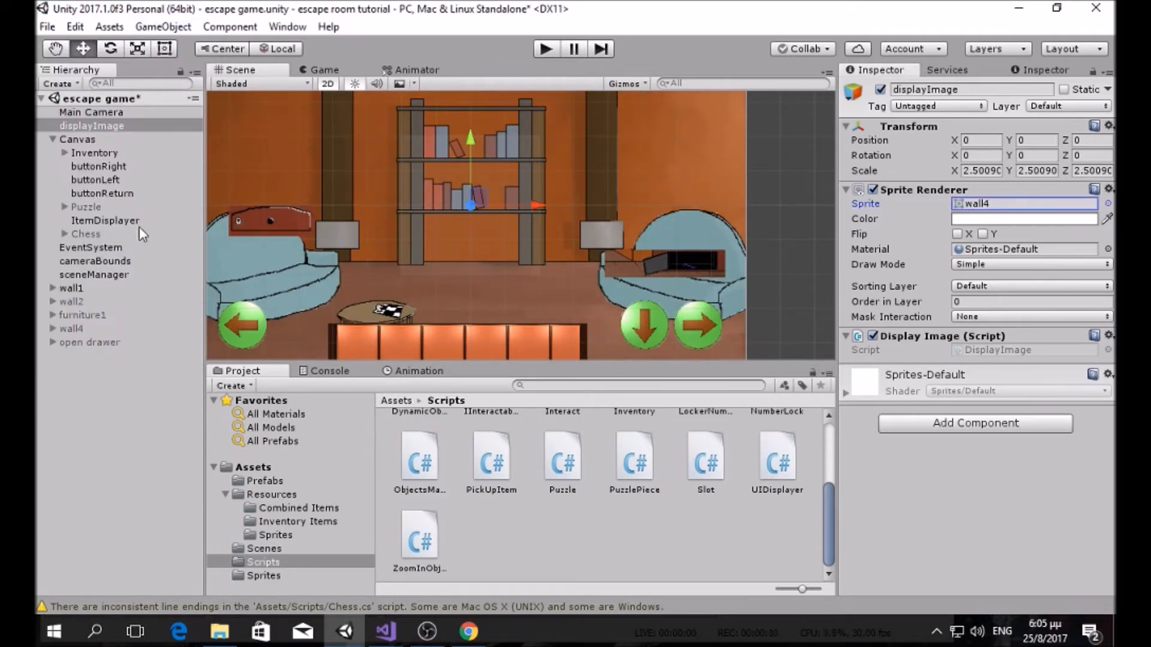
pyautogui.click(69, 328)
pyautogui.click(53, 327)
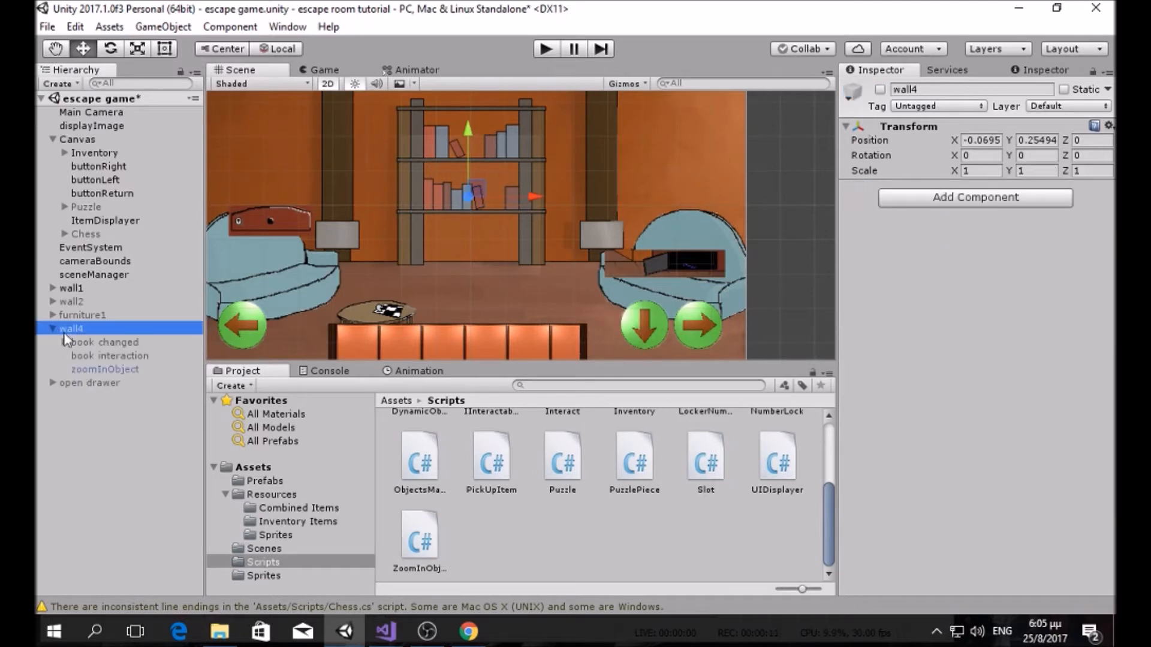
# Step: Add the zoomInObject prefab from the Prefabs folder under wall4 and move it into the room
pyautogui.click(265, 481)
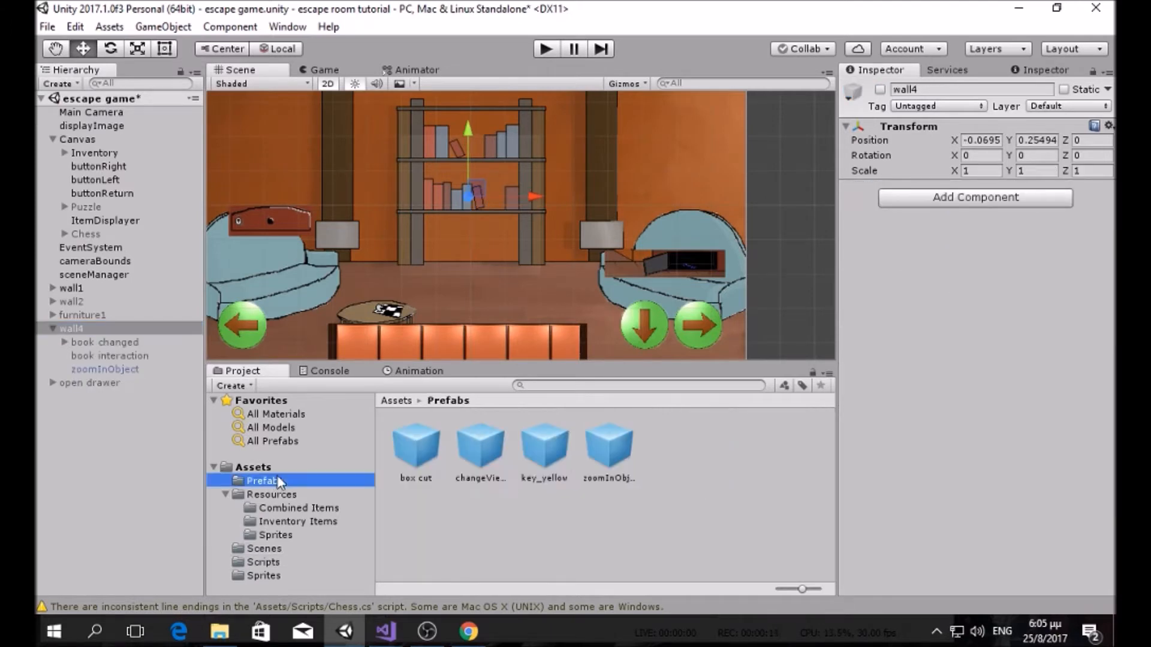
pyautogui.moveTo(597, 453); pyautogui.dragTo(109, 327)
pyautogui.scroll(-2, 314, 214)
pyautogui.moveTo(298, 206); pyautogui.dragTo(412, 222)
pyautogui.scroll(2, 429, 217)
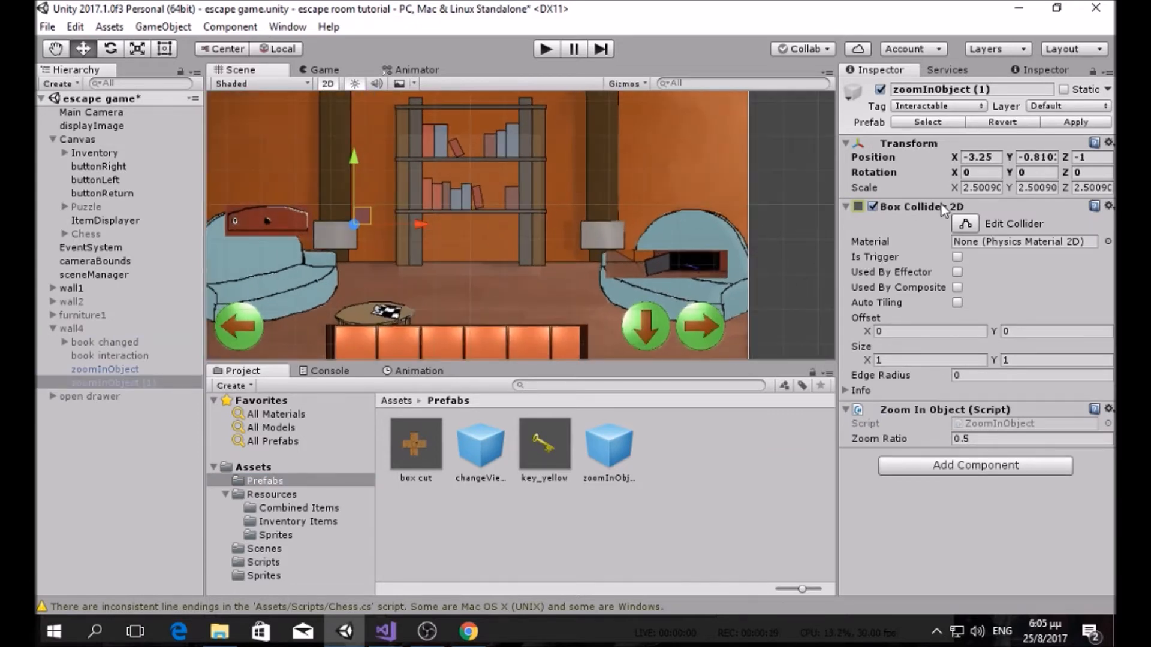
# Step: Toggle collider editing on the new zoom object to inspect its Box Collider 2D bounds
pyautogui.click(959, 220)
pyautogui.click(959, 221)
pyautogui.scroll(-2, 480, 227)
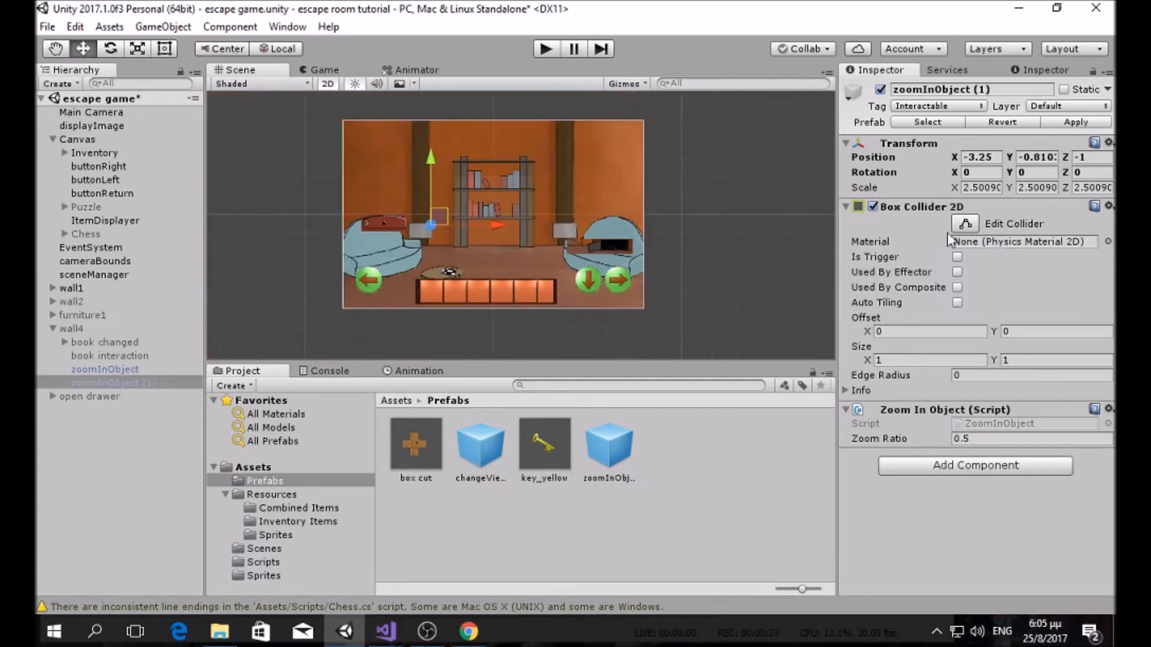
pyautogui.click(963, 223)
pyautogui.scroll(-2, 343, 237)
pyautogui.scroll(-6, 365, 234)
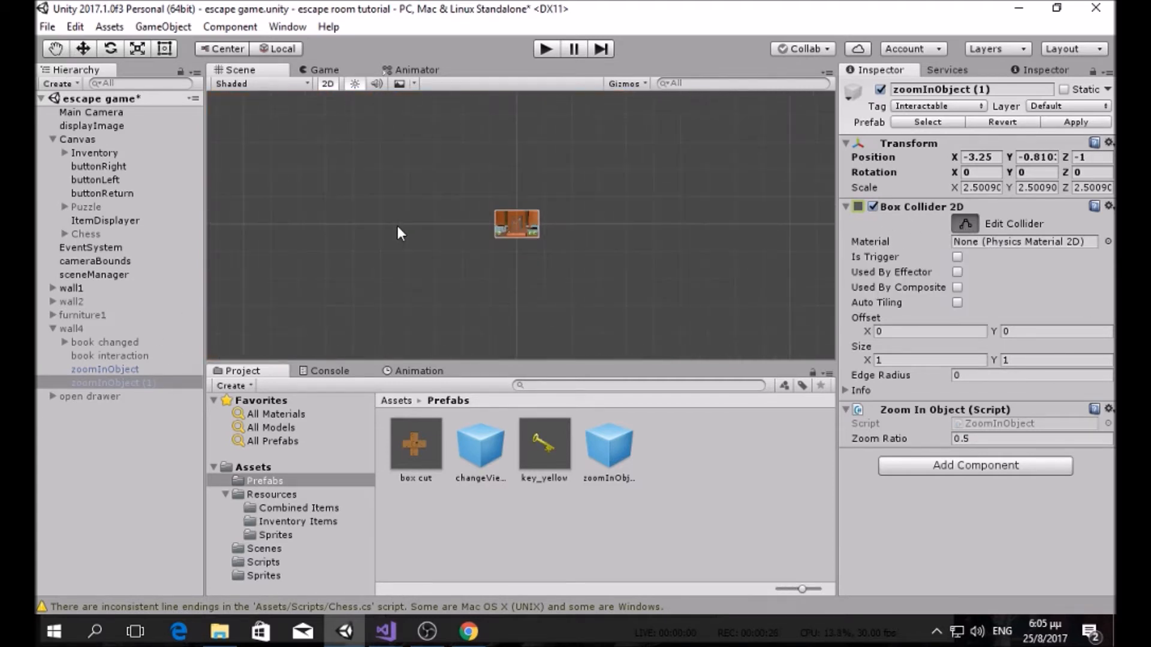
pyautogui.scroll(2, 413, 231)
pyautogui.scroll(8, 425, 231)
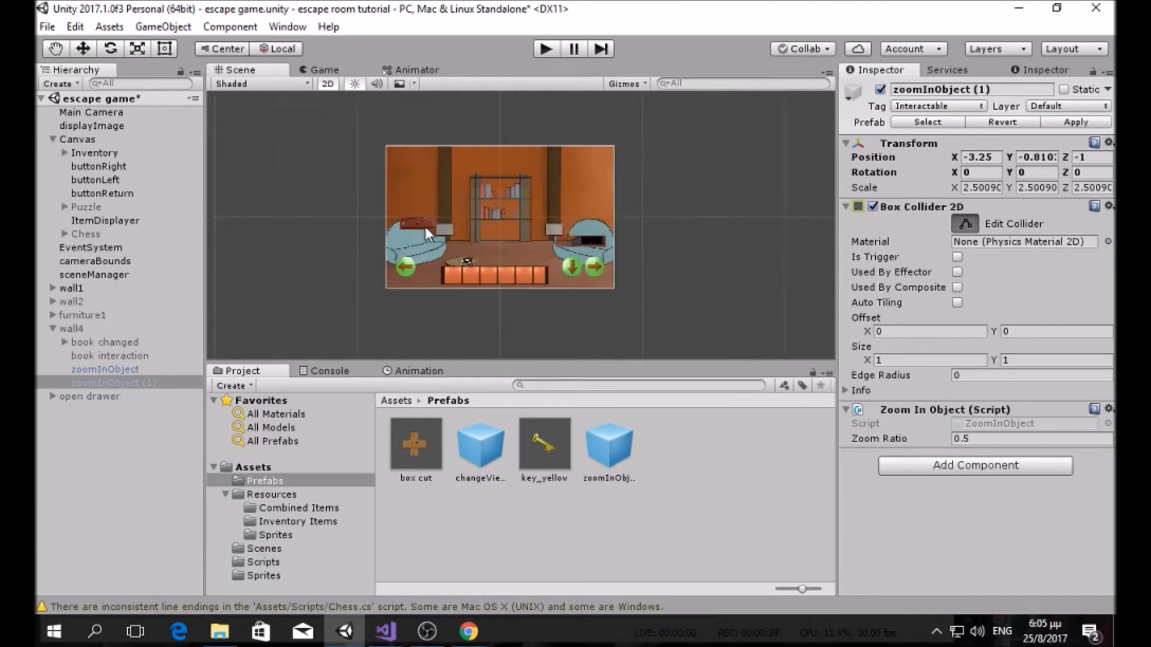
pyautogui.scroll(3, 439, 240)
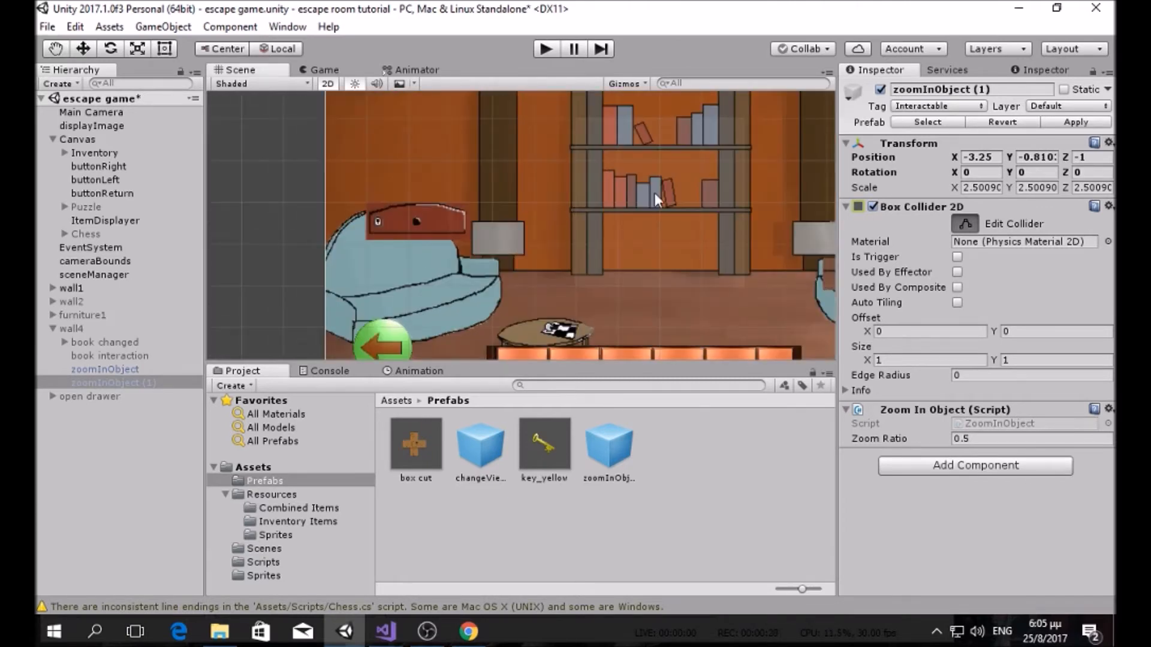
pyautogui.click(963, 226)
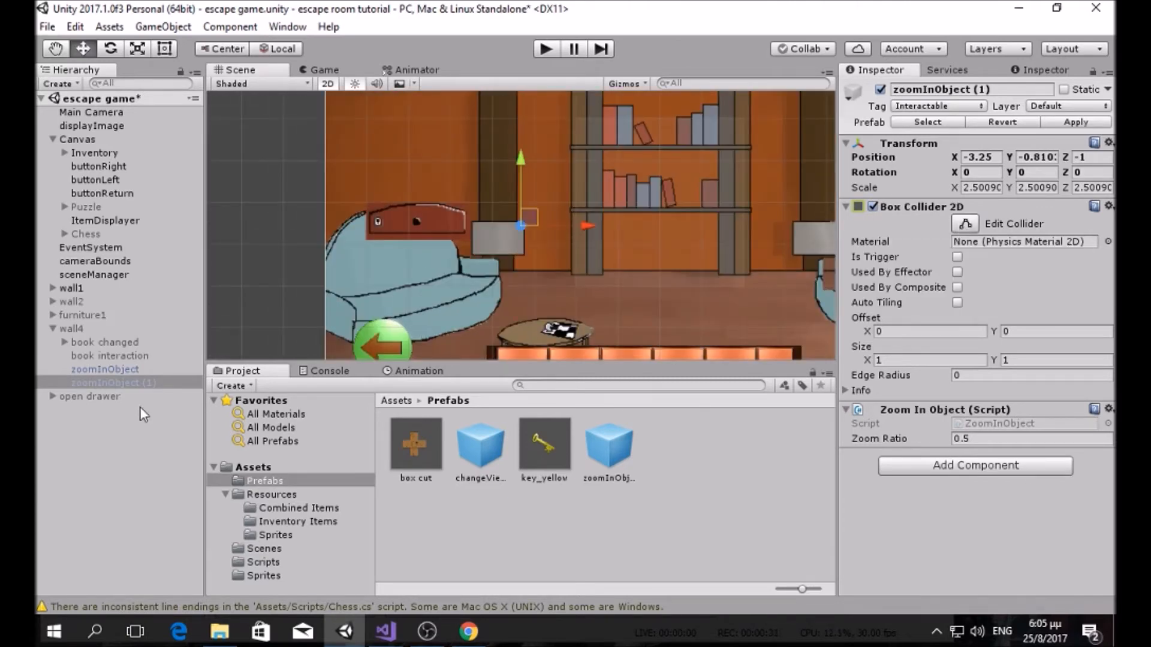
# Step: Reselect the zoom object under wall4 and move it down near the table
pyautogui.click(142, 340)
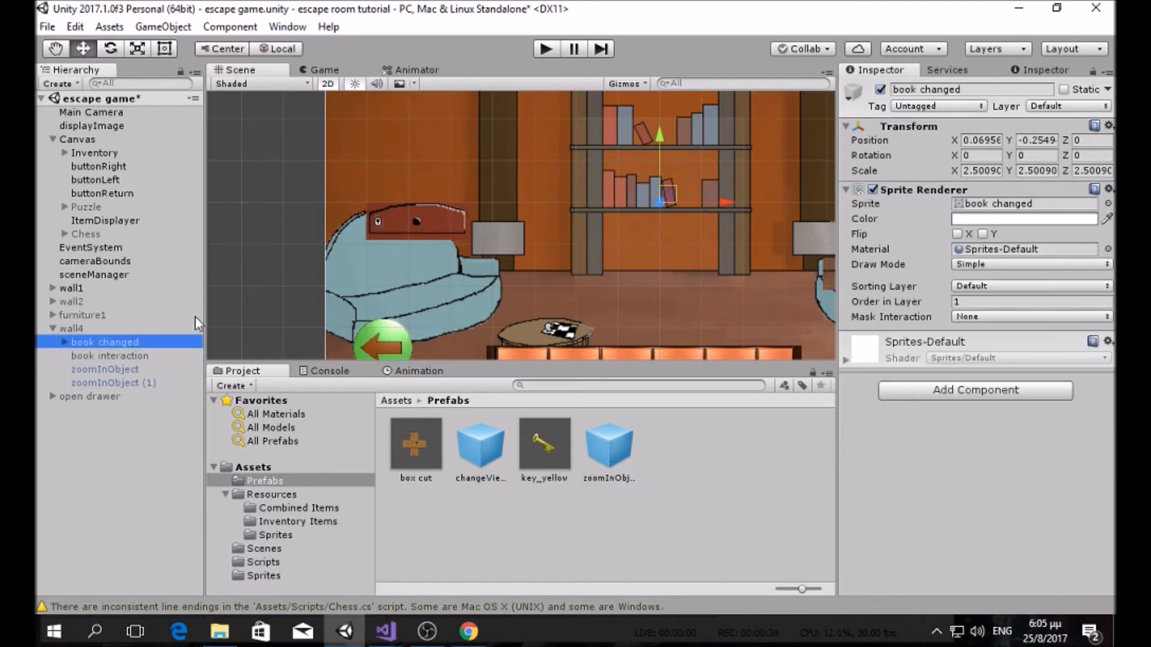
pyautogui.click(174, 328)
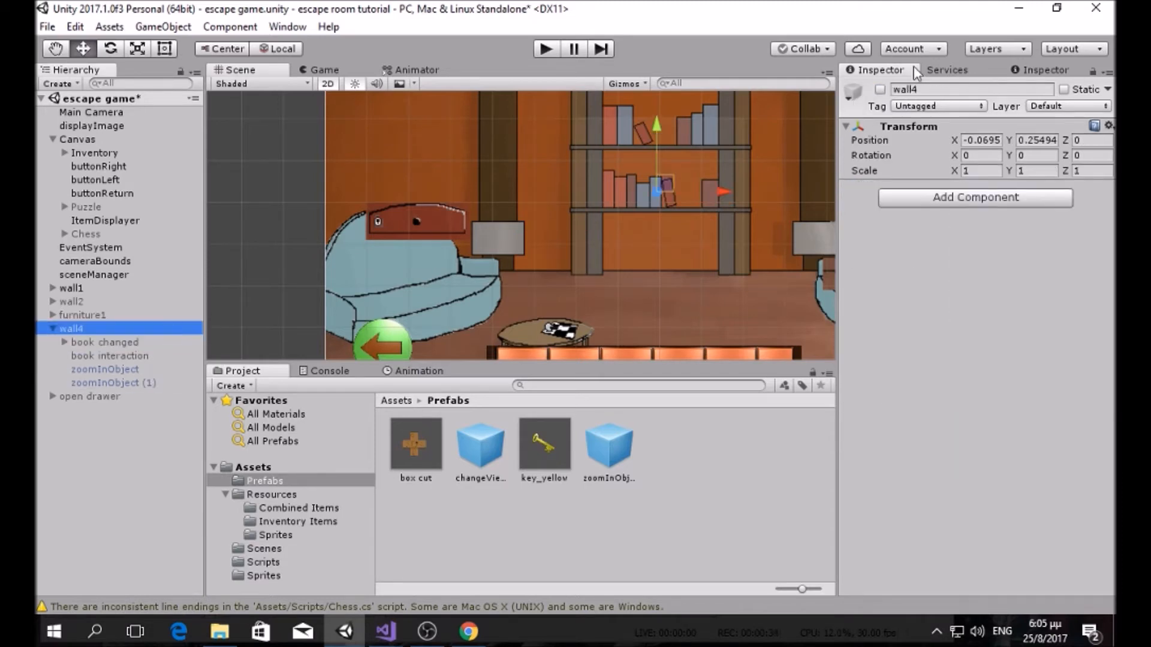
pyautogui.click(110, 383)
pyautogui.moveTo(517, 193); pyautogui.dragTo(556, 290)
pyautogui.scroll(-5, 620, 240)
pyautogui.moveTo(622, 239); pyautogui.dragTo(574, 200, button='middle')
# Step: Set the Box Collider 2D size to 0.4 by 0.4 and place it on the table
pyautogui.click(901, 360)
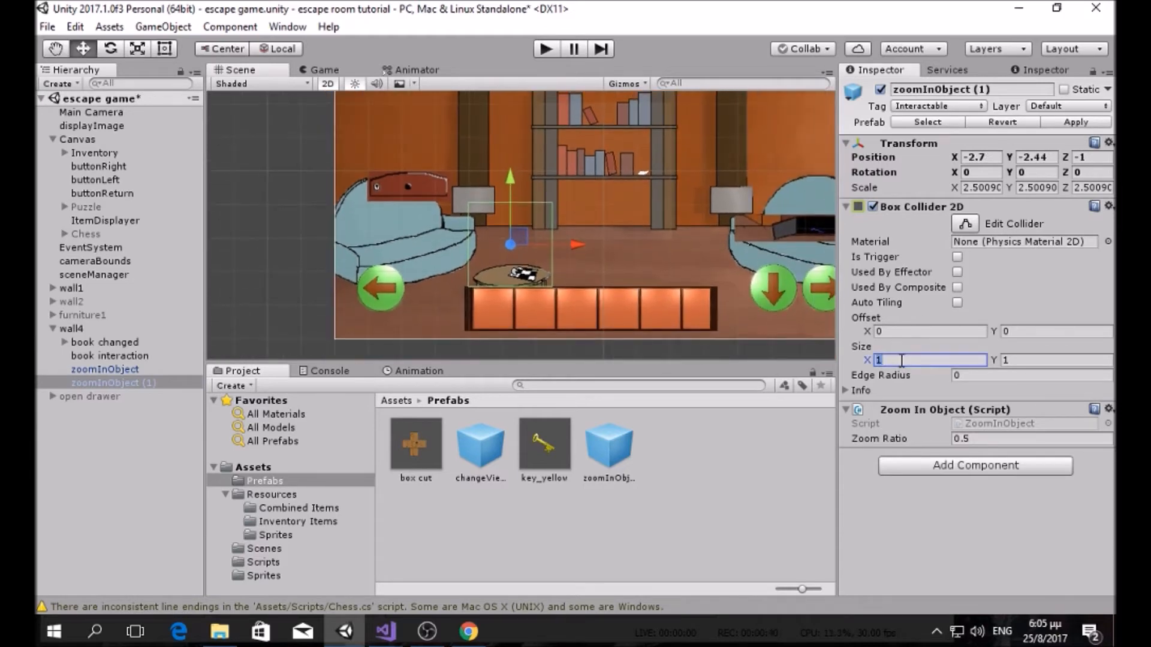
pyautogui.write('0.4')
pyautogui.press('Tab')
pyautogui.write('.4')
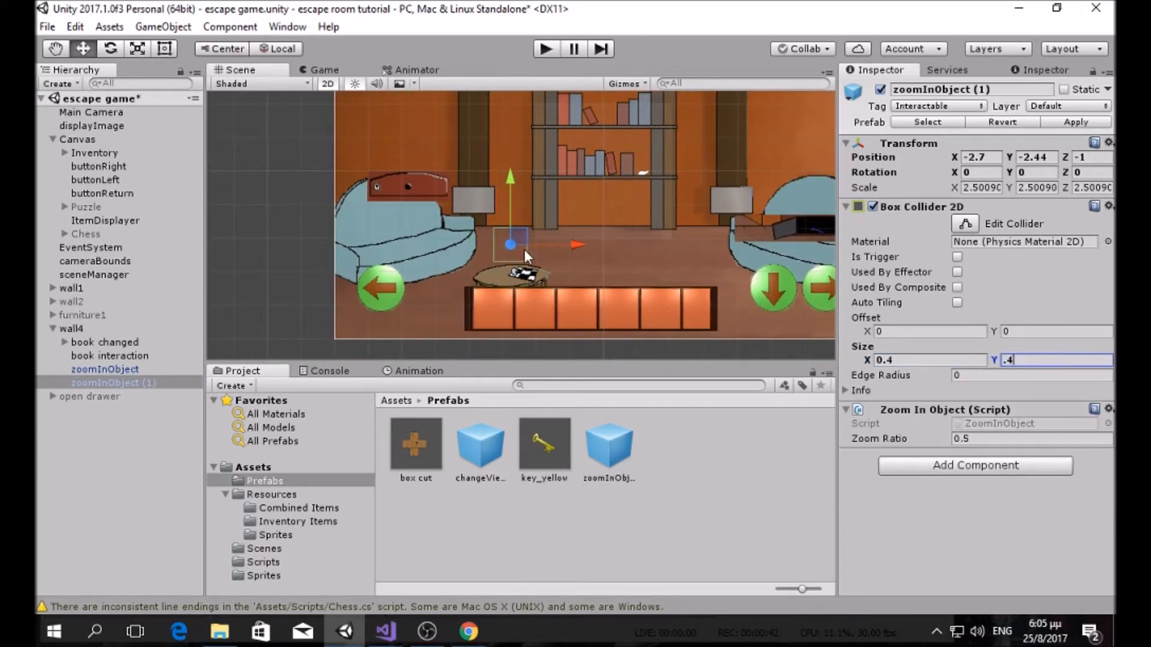
pyautogui.moveTo(517, 236); pyautogui.dragTo(530, 264)
pyautogui.scroll(5, 585, 253)
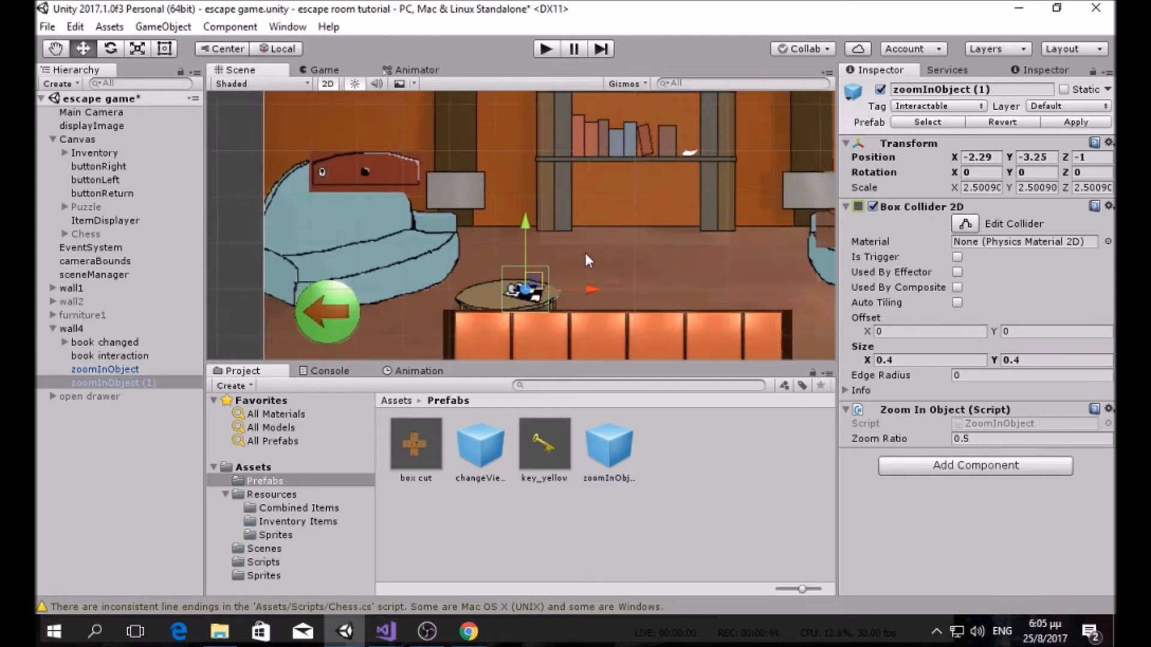
pyautogui.scroll(2, 585, 253)
pyautogui.moveTo(585, 253); pyautogui.dragTo(554, 211, button='middle')
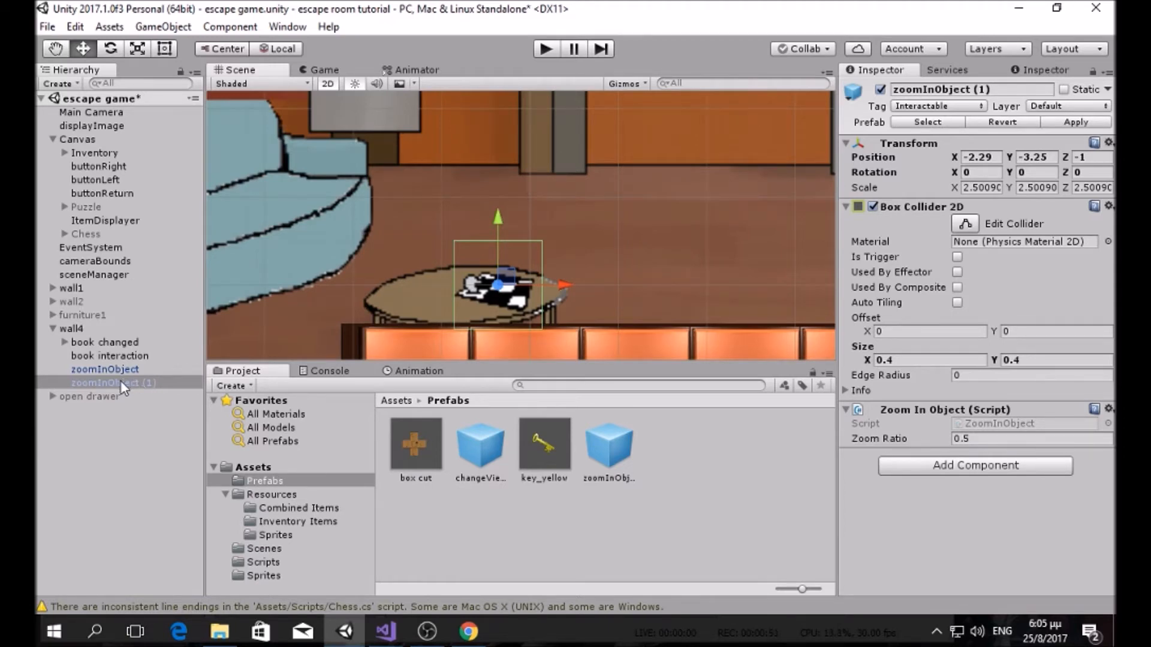
# Step: Create an empty child object under wall4 named puzzleDisplayer
pyautogui.rightClick(100, 328)
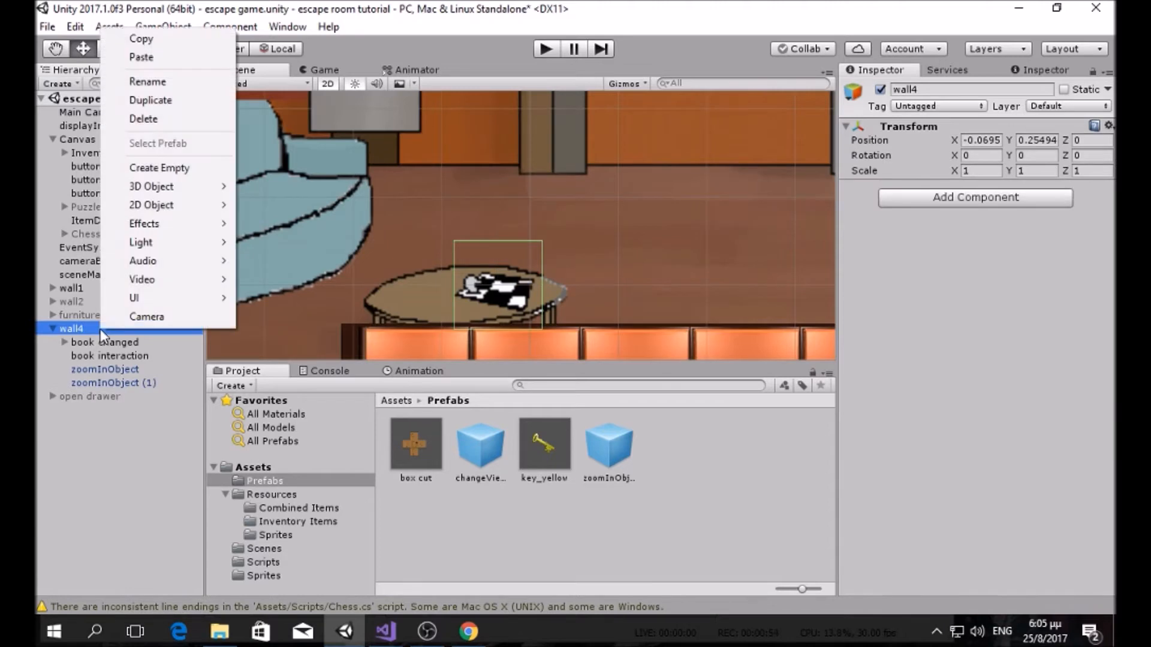
pyautogui.click(159, 168)
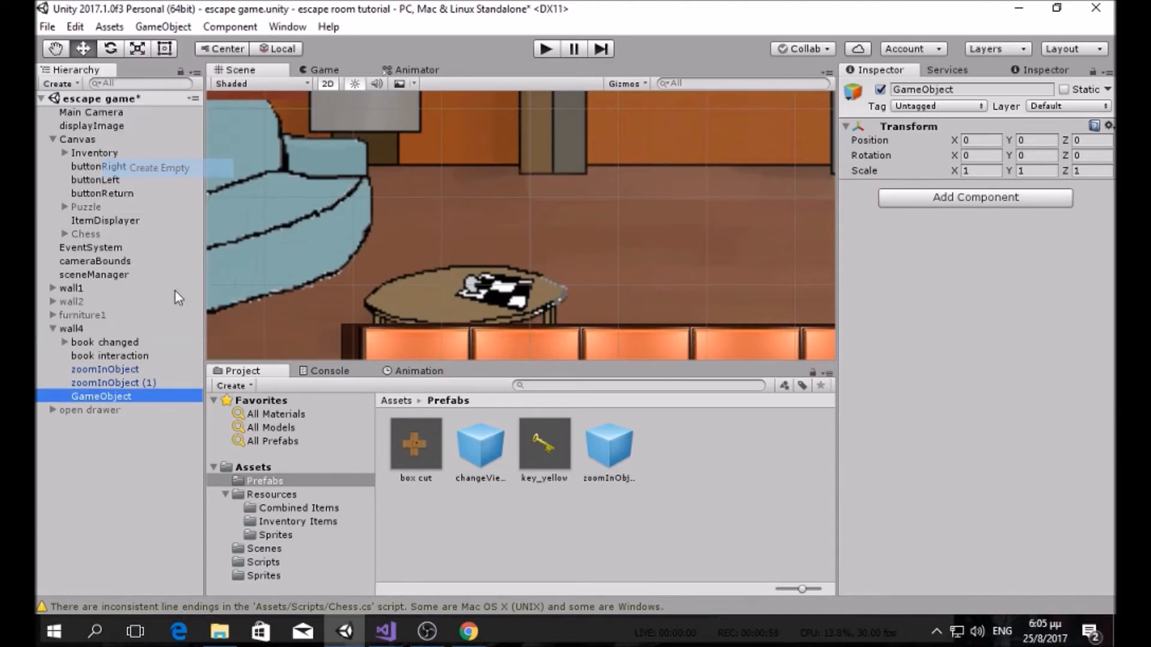
pyautogui.click(134, 396)
pyautogui.write('pu')
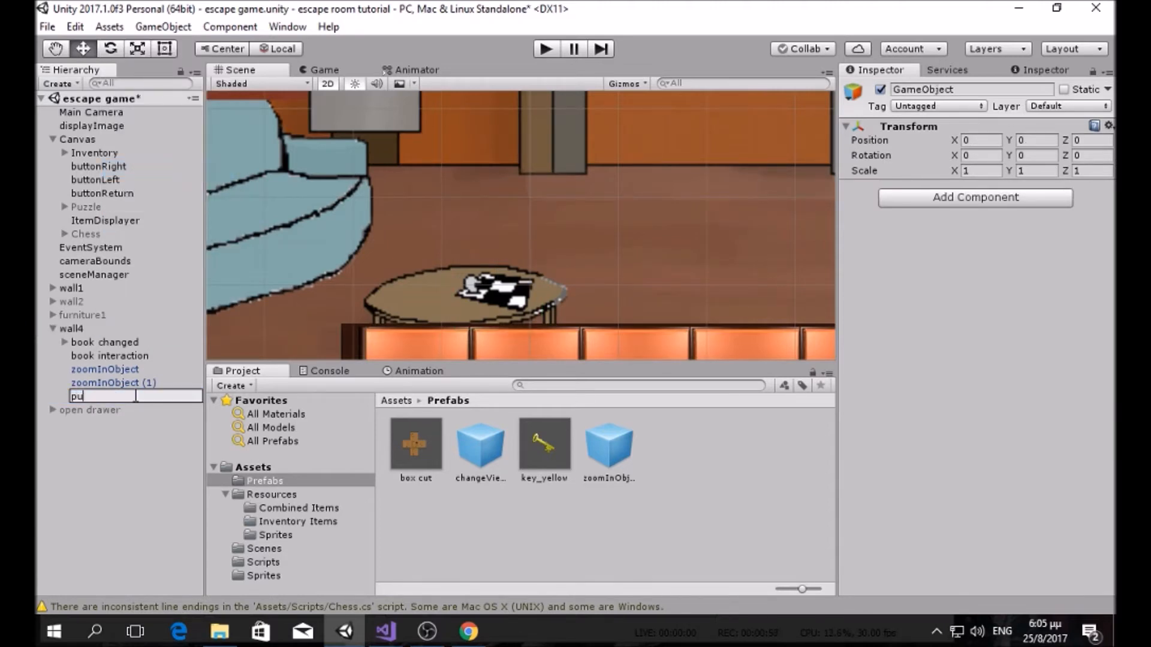
pyautogui.write('zzleDisplayer')
pyautogui.press('Return')
# Step: Tag the new object Interactable and add the UI Displayer script
pyautogui.click(939, 106)
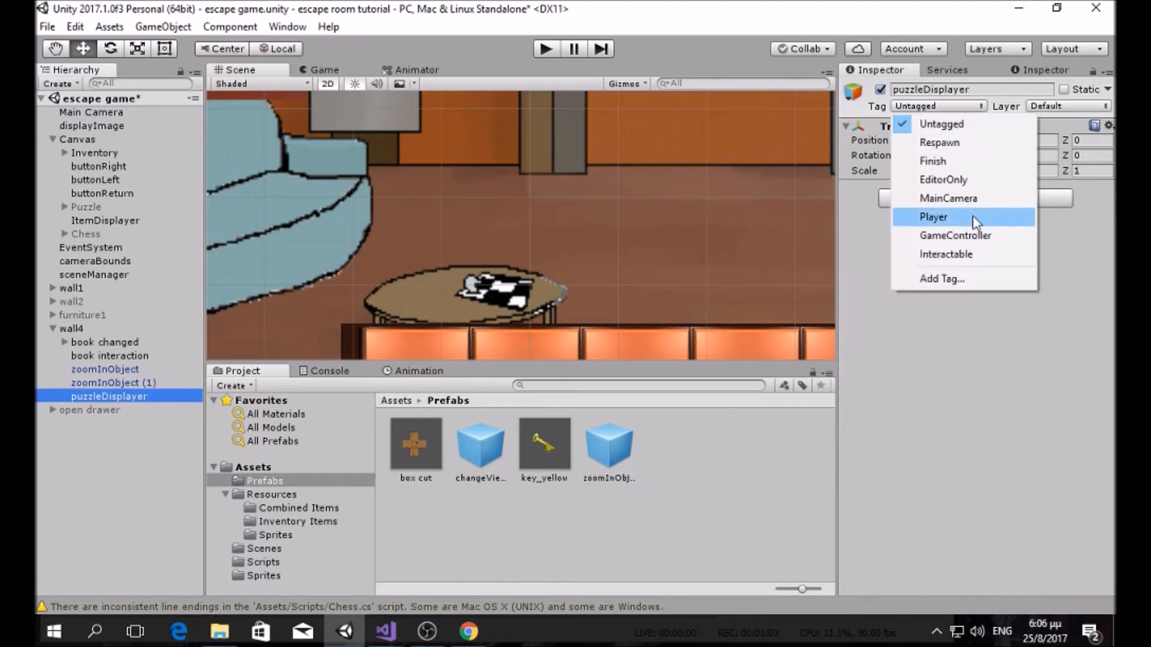
pyautogui.click(970, 254)
pyautogui.click(962, 197)
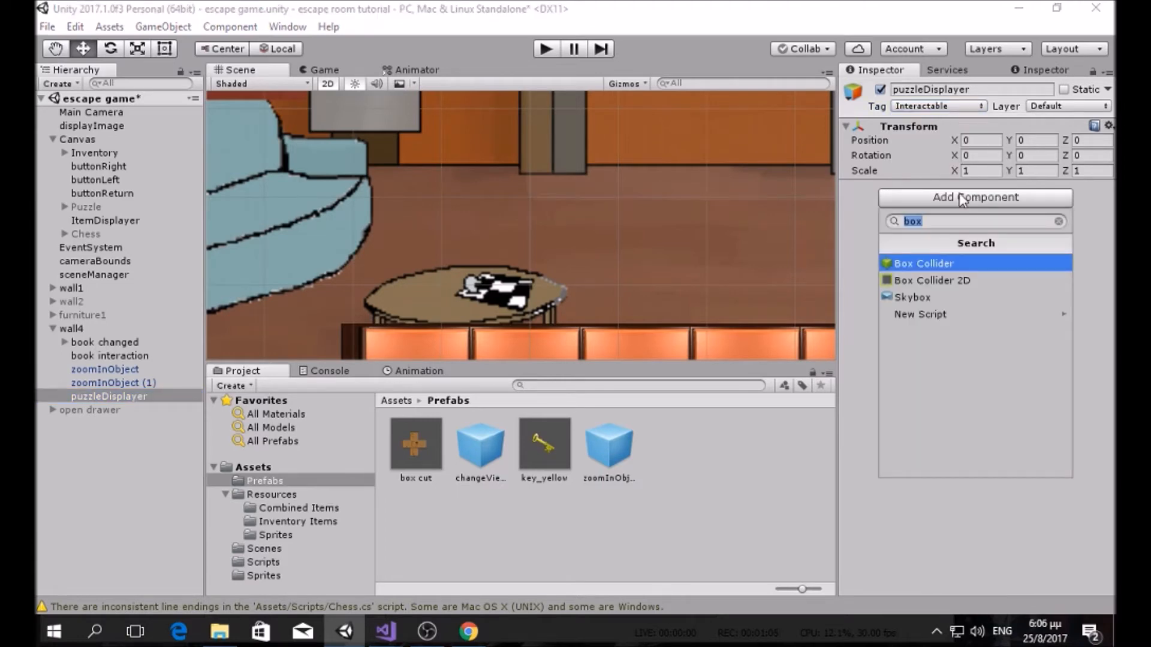
pyautogui.write('ui')
pyautogui.press('Return')
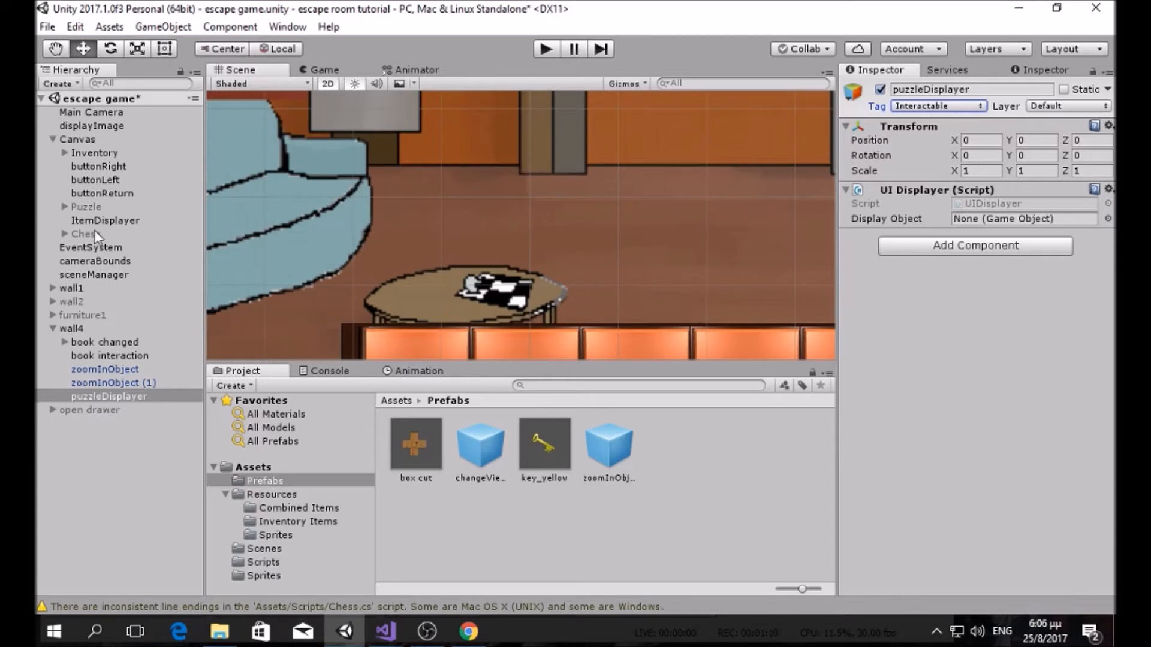
# Step: Rename puzzleDisplayer to chessDisplayer
pyautogui.click(111, 397)
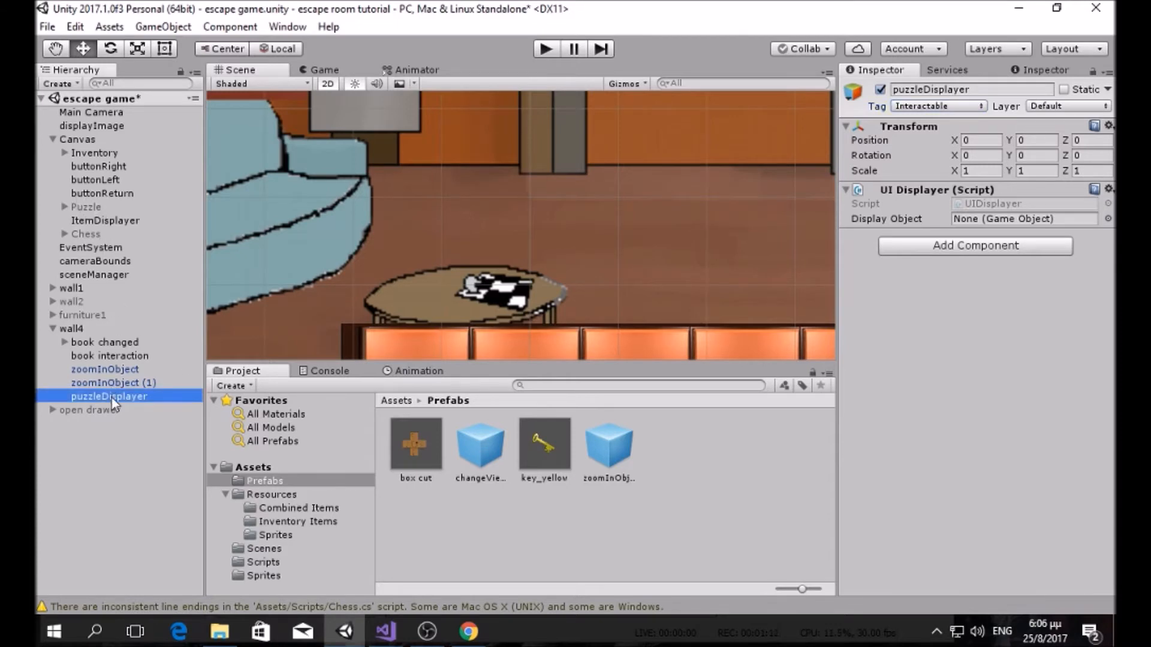
pyautogui.click(102, 396)
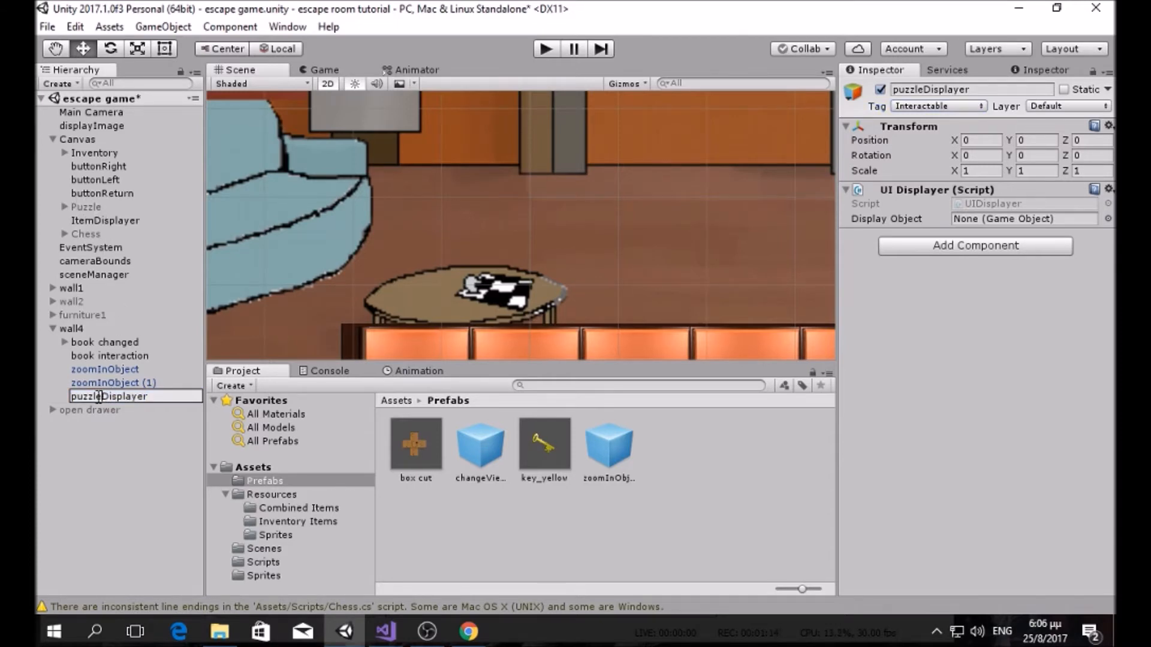
pyautogui.press('BackSpace')
pyautogui.press('BackSpace')
pyautogui.press('BackSpace')
pyautogui.press('BackSpace')
pyautogui.press('BackSpace')
pyautogui.press('BackSpace')
pyautogui.write('chess')
pyautogui.press('Return')
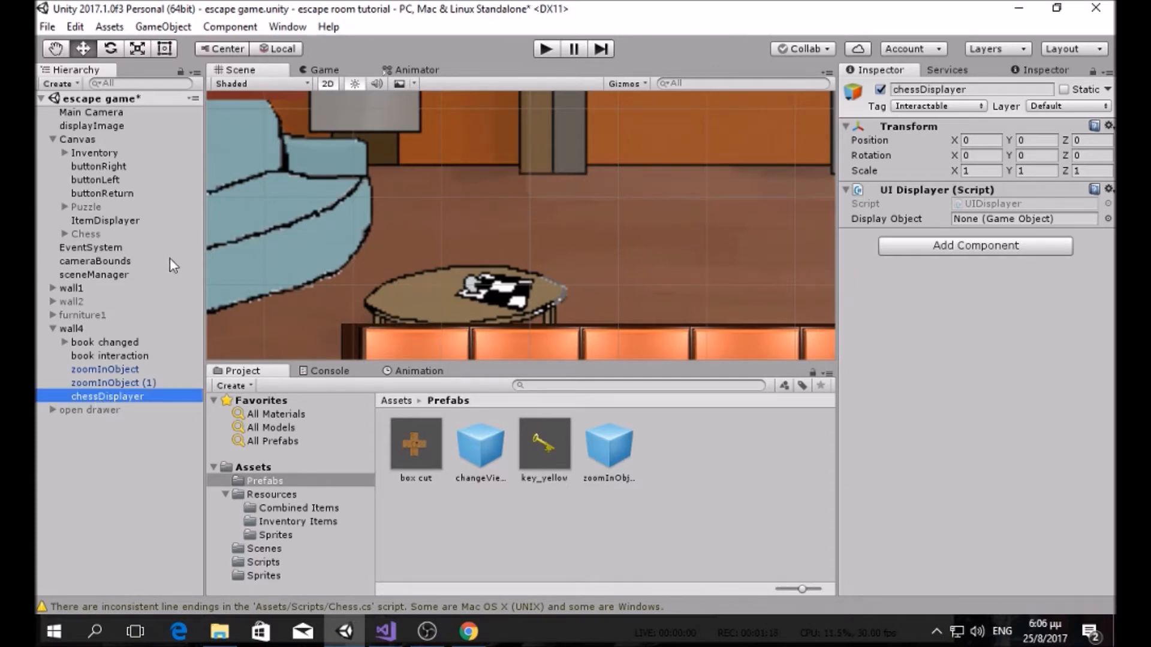
# Step: Set Chess as the Display Object and add a Box Collider 2D to chessDisplayer
pyautogui.moveTo(90, 234); pyautogui.dragTo(1022, 219)
pyautogui.click(953, 245)
pyautogui.write('box')
pyautogui.click(948, 329)
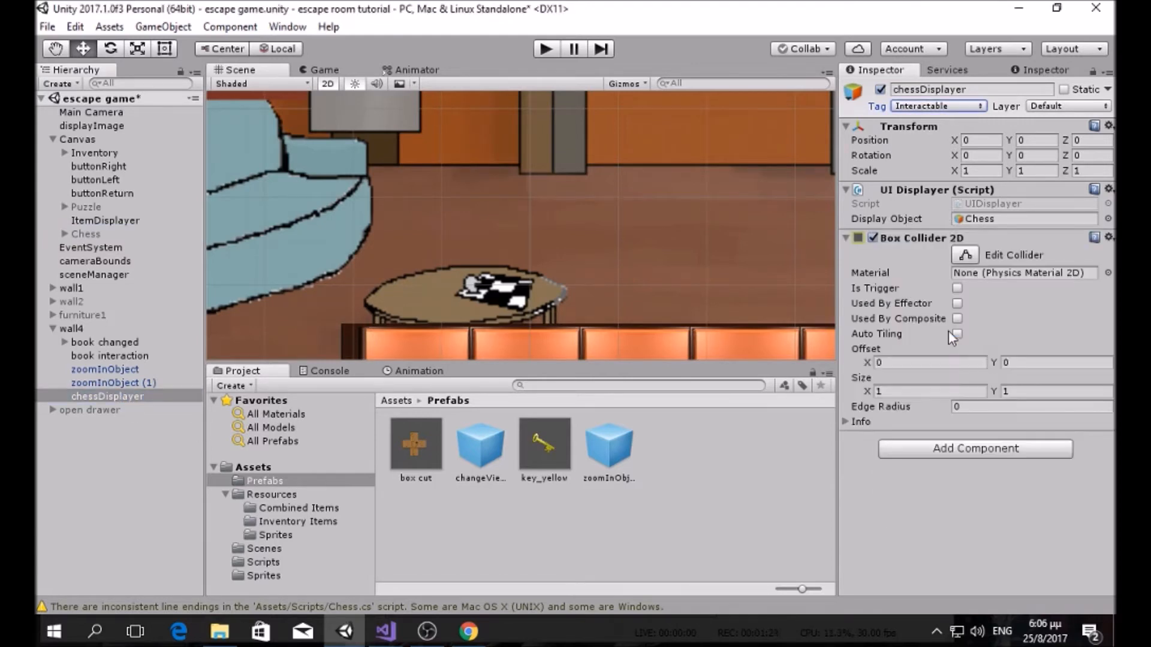
# Step: Turn on collider editing and move chessDisplayer onto the chess table
pyautogui.scroll(-3, 707, 276)
pyautogui.scroll(-2, 726, 267)
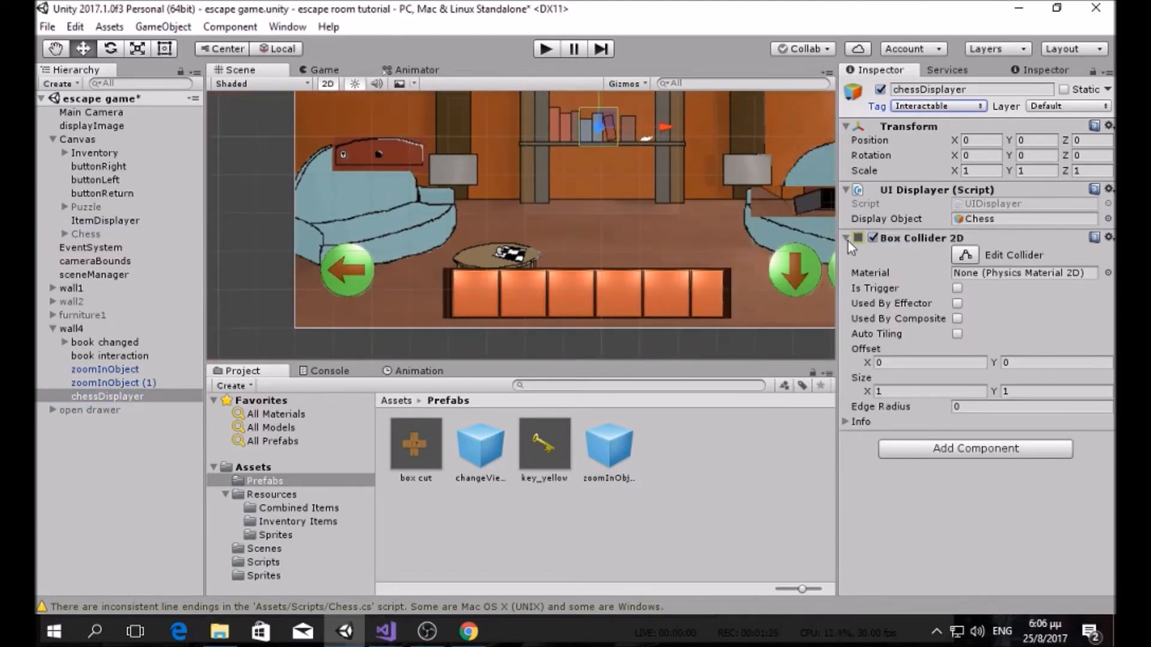
pyautogui.click(962, 254)
pyautogui.scroll(-1, 443, 159)
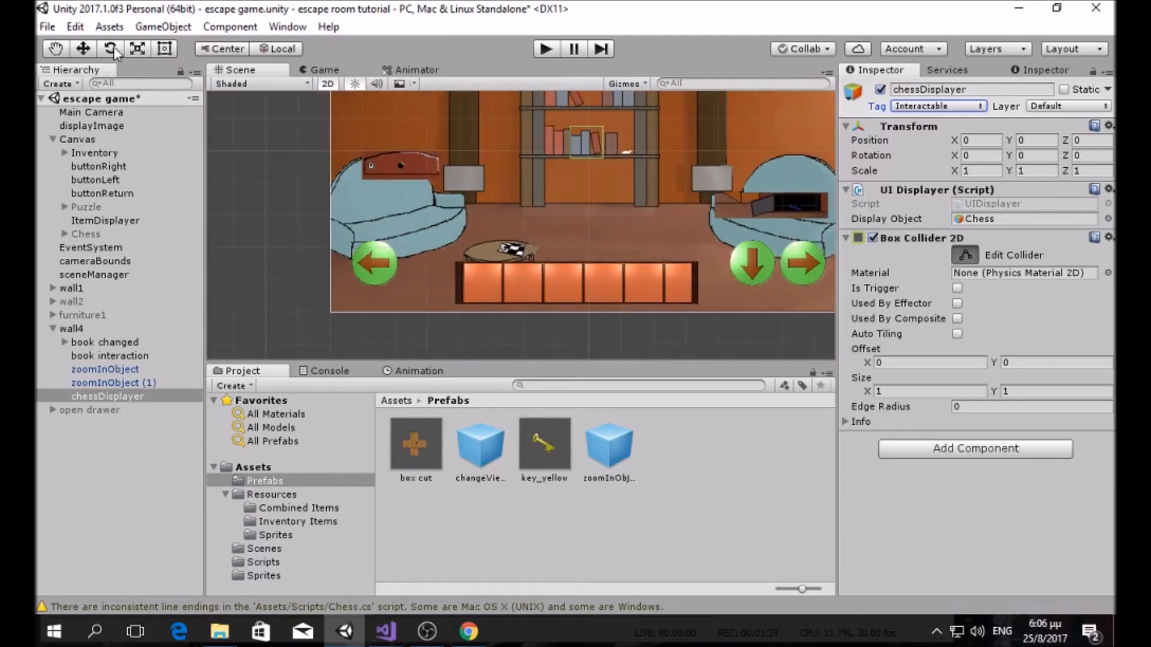
pyautogui.press('w')
pyautogui.moveTo(597, 136); pyautogui.dragTo(523, 235)
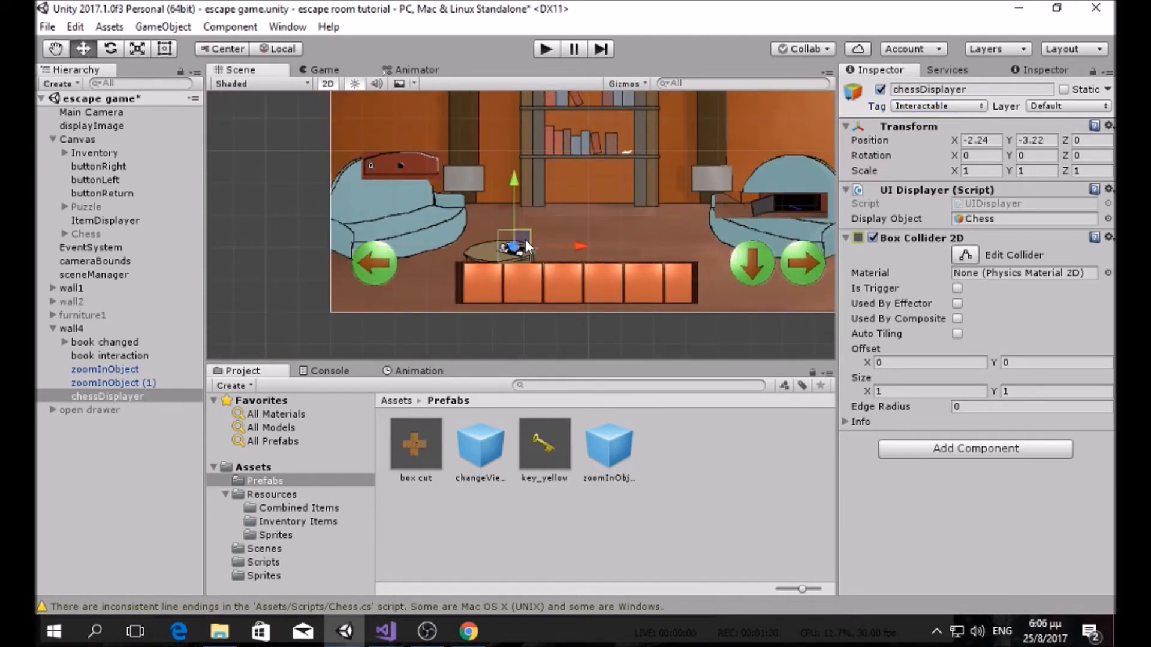
pyautogui.scroll(4, 541, 250)
# Step: Set the Box Collider 2D size to 0.5 by 0.5, then check zoomInObject (1)
pyautogui.click(962, 390)
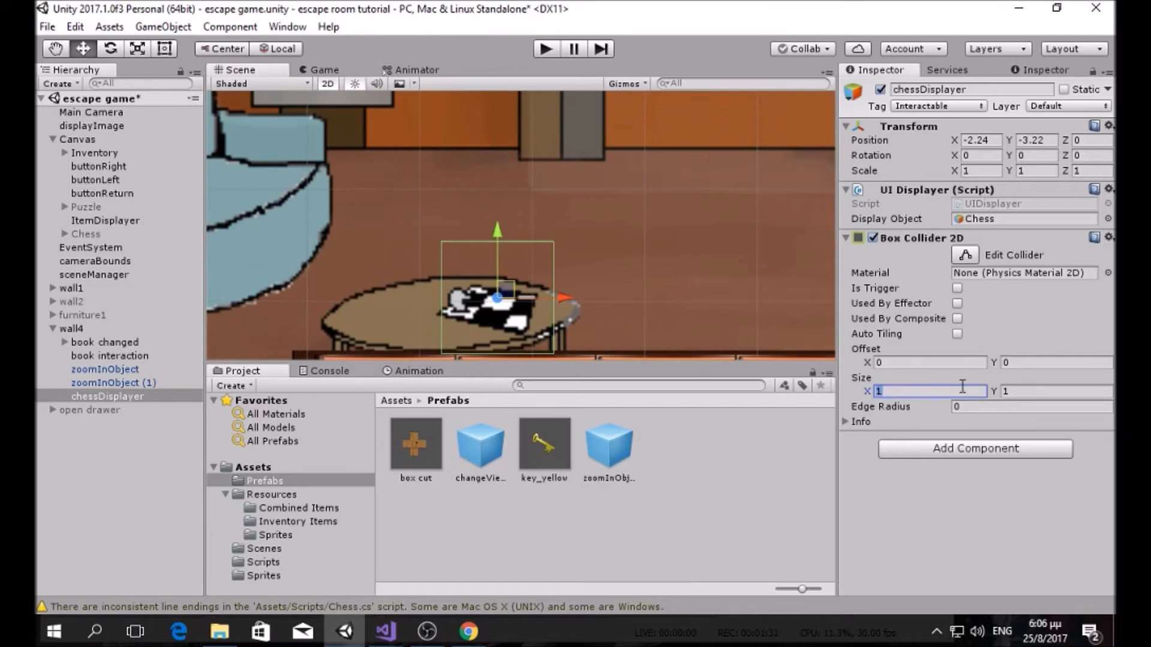
pyautogui.write('..3')
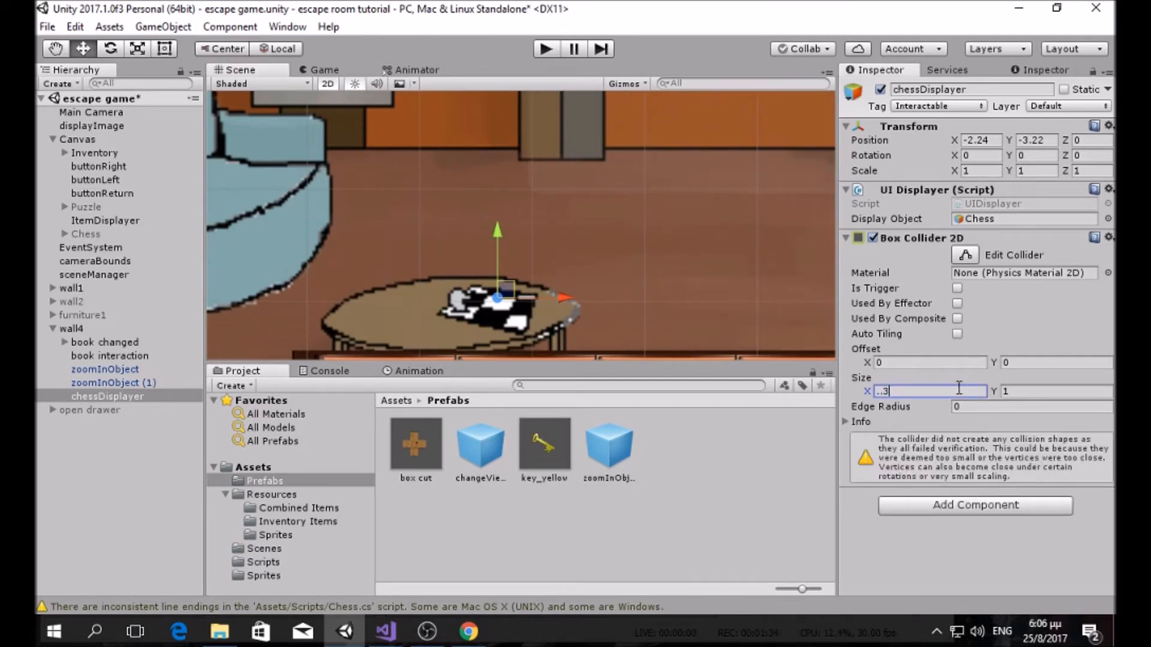
pyautogui.press('BackSpace')
pyautogui.press('BackSpace')
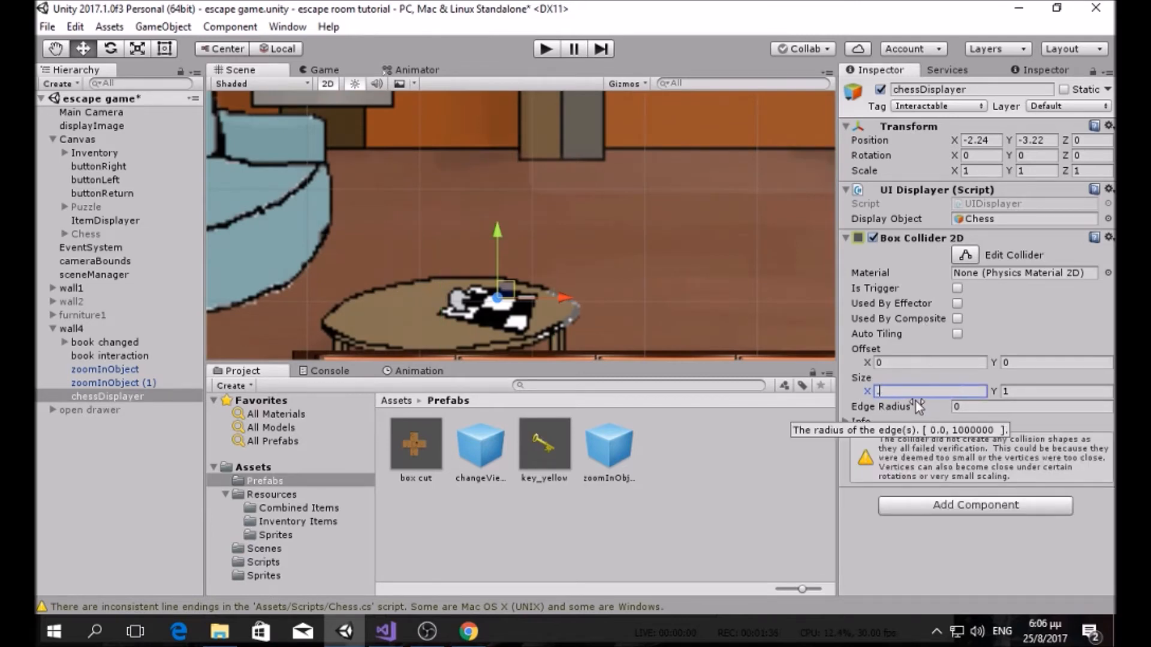
pyautogui.write('3')
pyautogui.click(1026, 391)
pyautogui.write('.3')
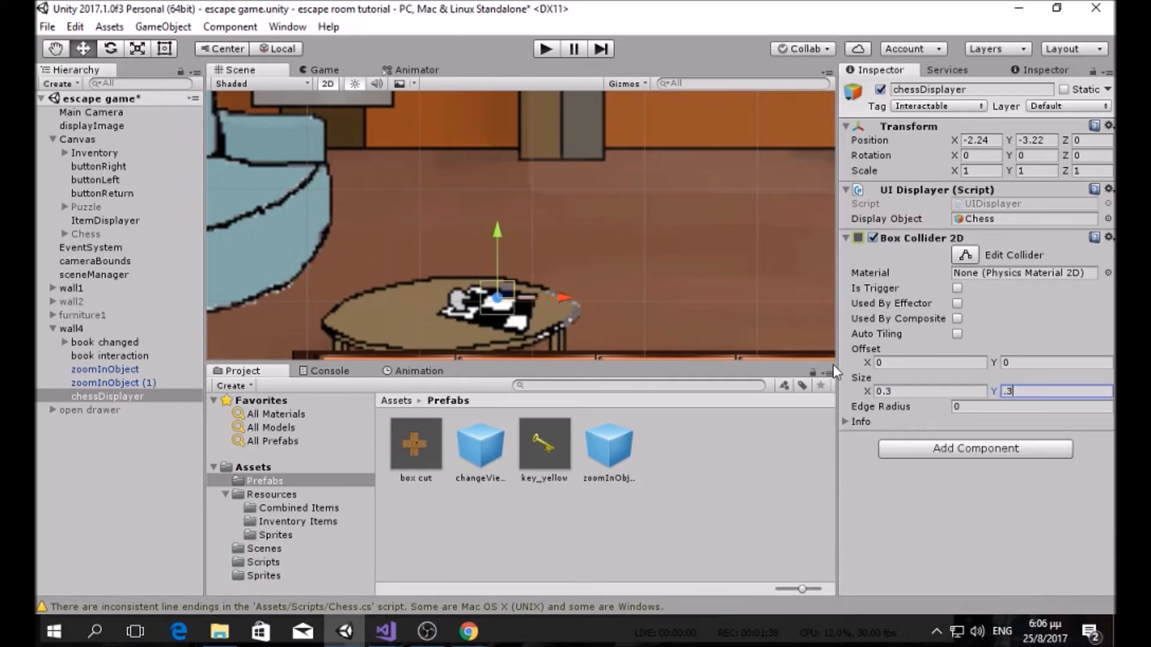
pyautogui.click(898, 391)
pyautogui.write('.5')
pyautogui.click(1041, 391)
pyautogui.write('.5')
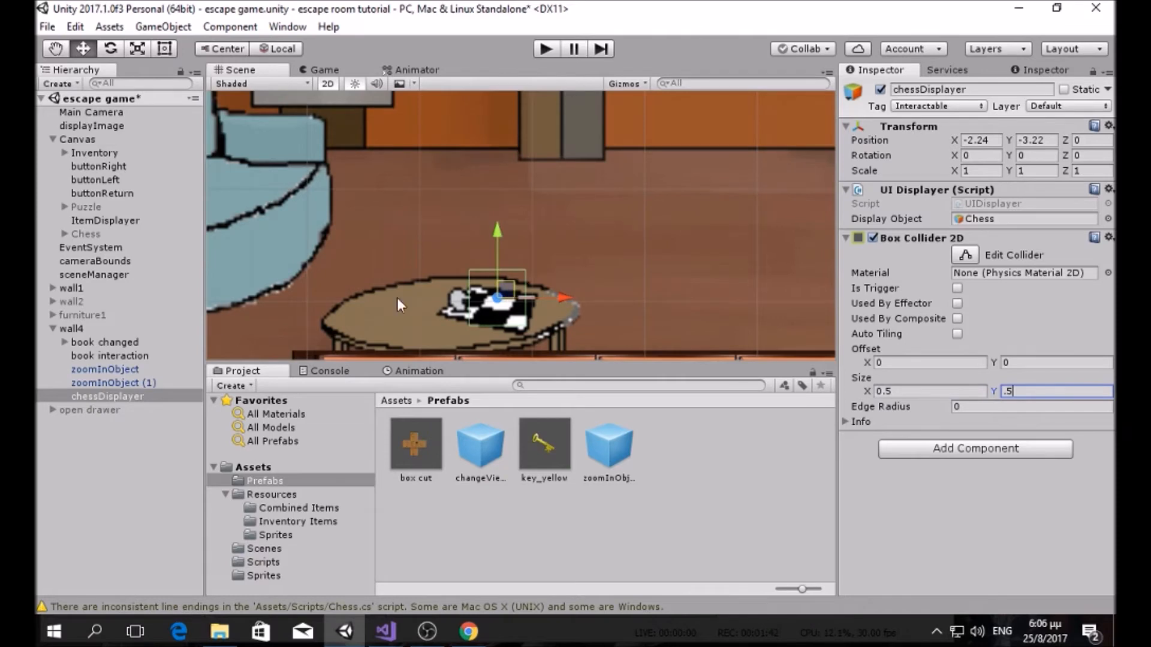
pyautogui.click(137, 383)
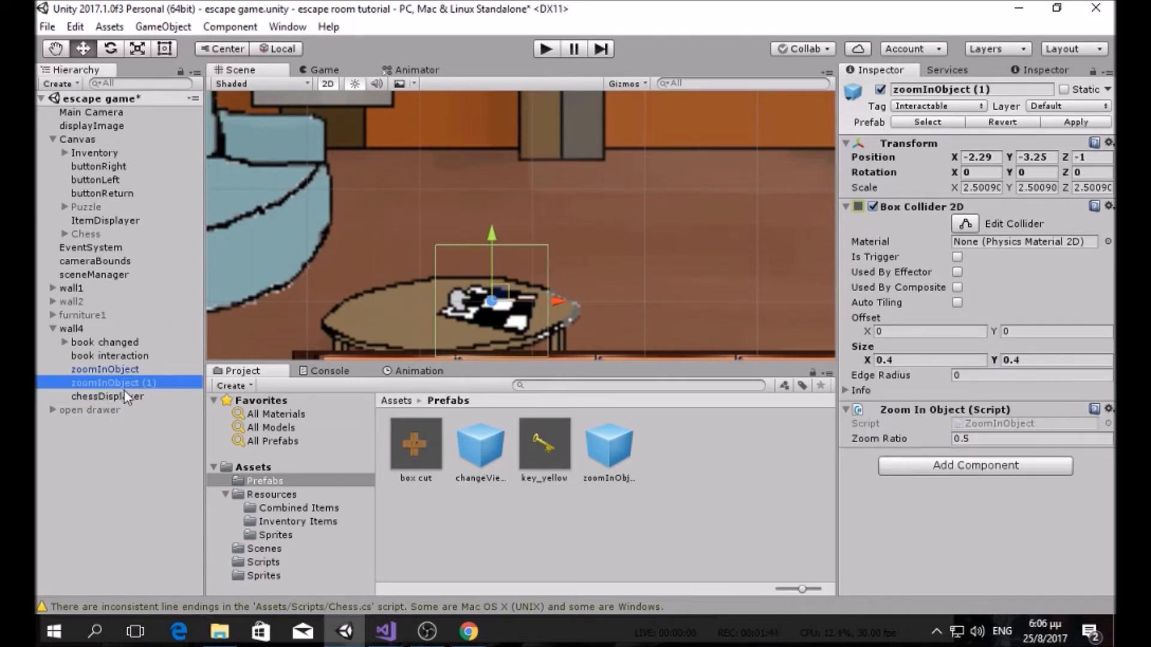
# Step: Compare chessDisplayer's collider against zoomInObject (1)'s and review its Inspector settings
pyautogui.click(124, 391)
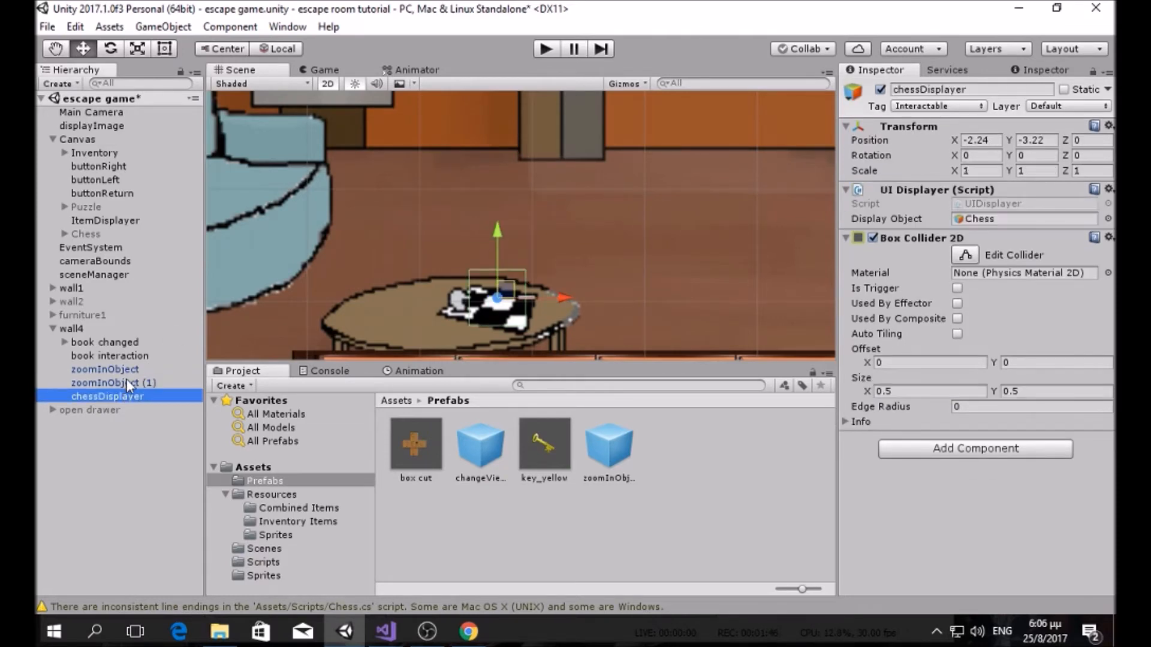
pyautogui.click(127, 382)
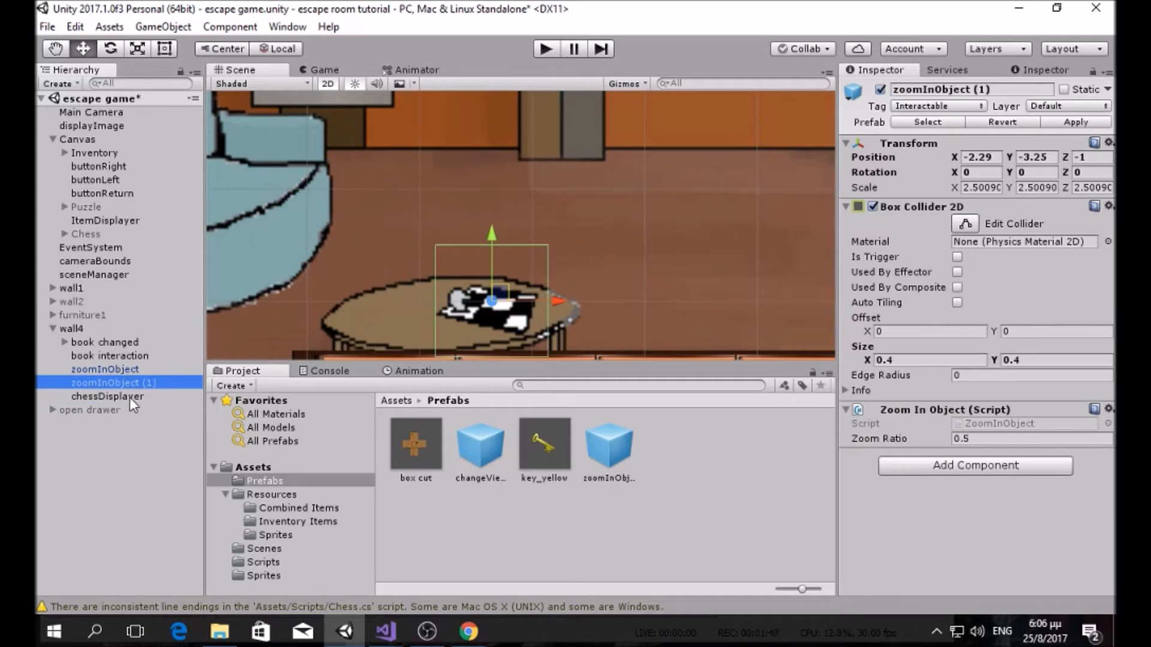
pyautogui.click(129, 397)
pyautogui.scroll(-5, 472, 253)
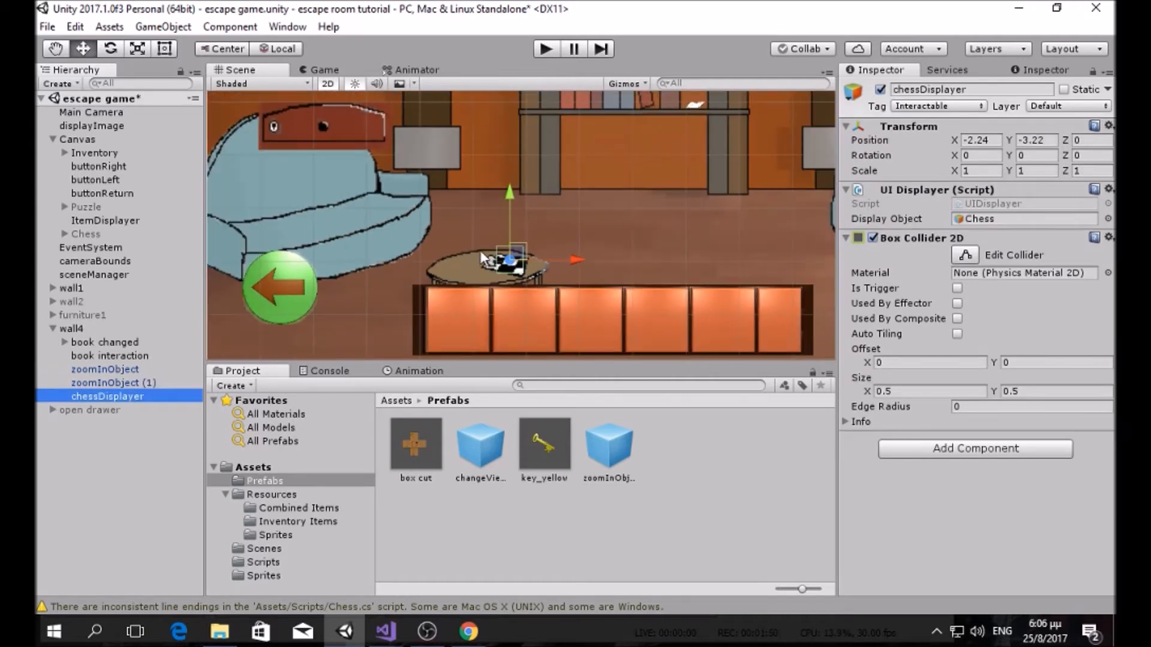
pyautogui.scroll(6, 538, 272)
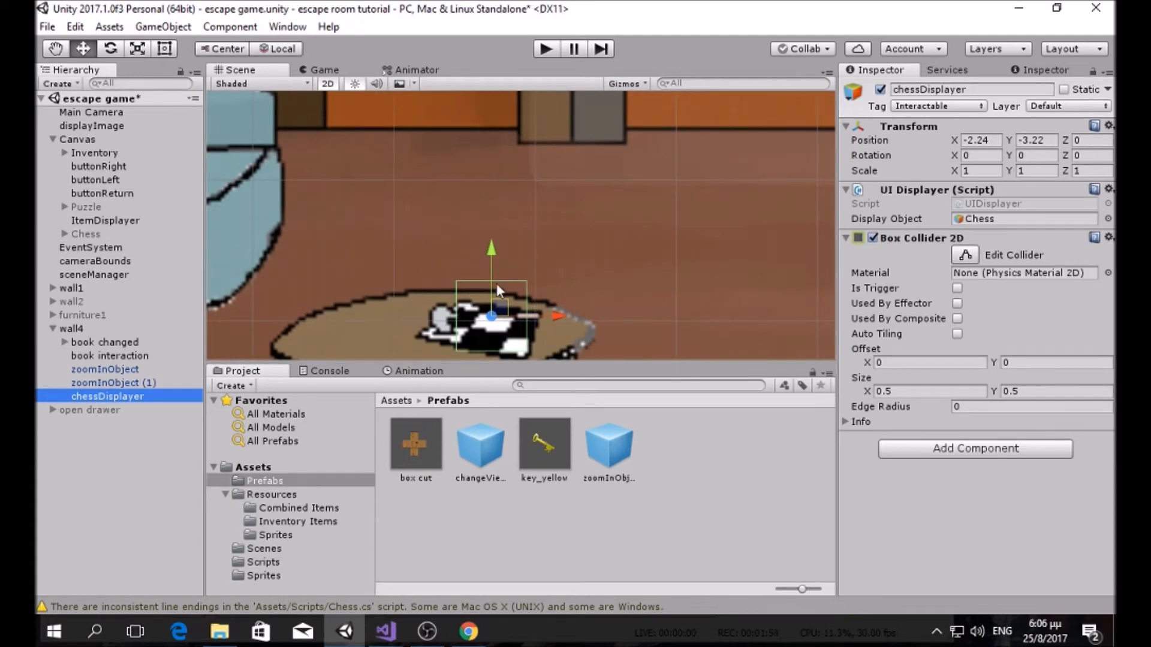
pyautogui.scroll(-5, 504, 282)
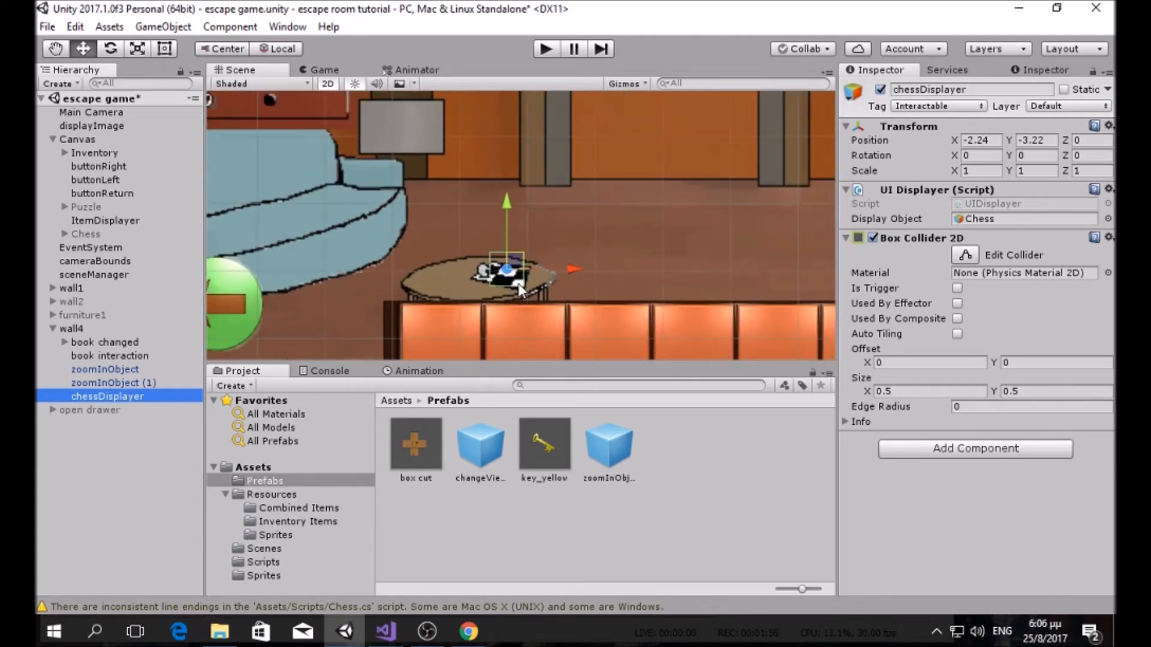
pyautogui.scroll(2, 515, 318)
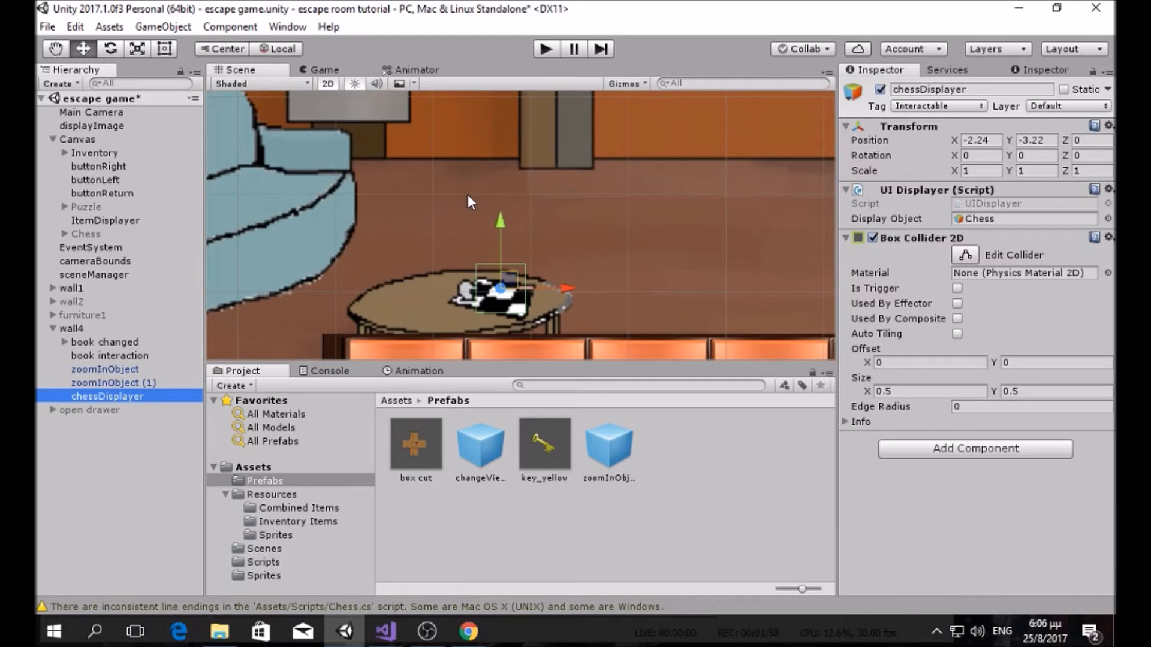
pyautogui.scroll(2, 474, 252)
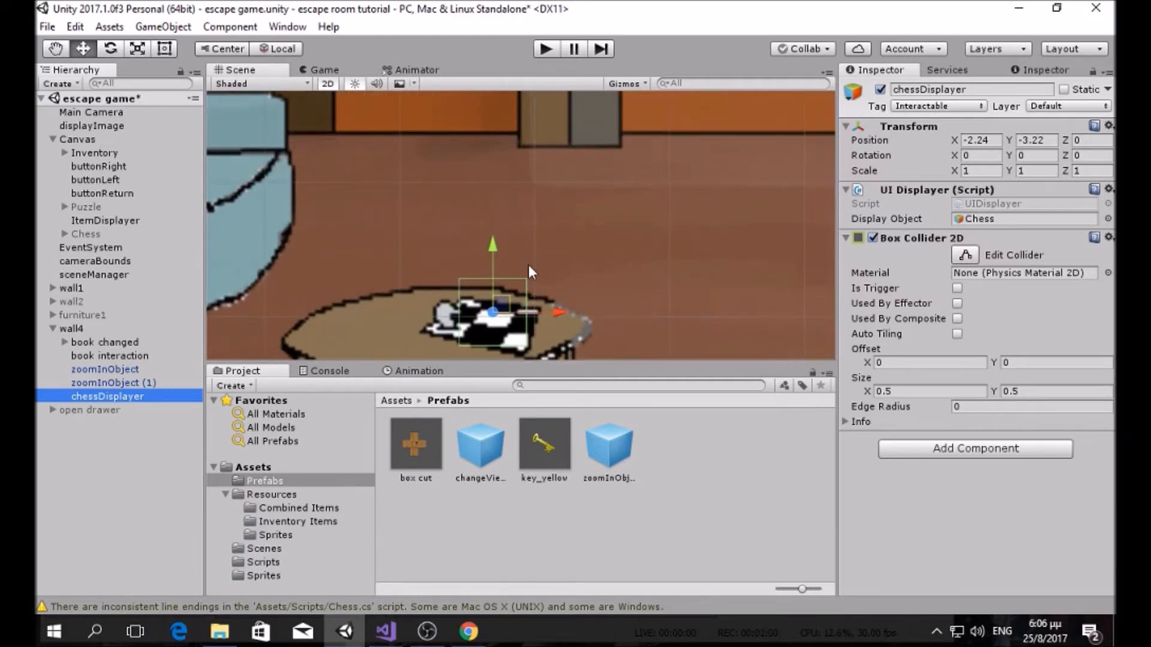
pyautogui.scroll(2, 491, 290)
pyautogui.scroll(-2, 499, 268)
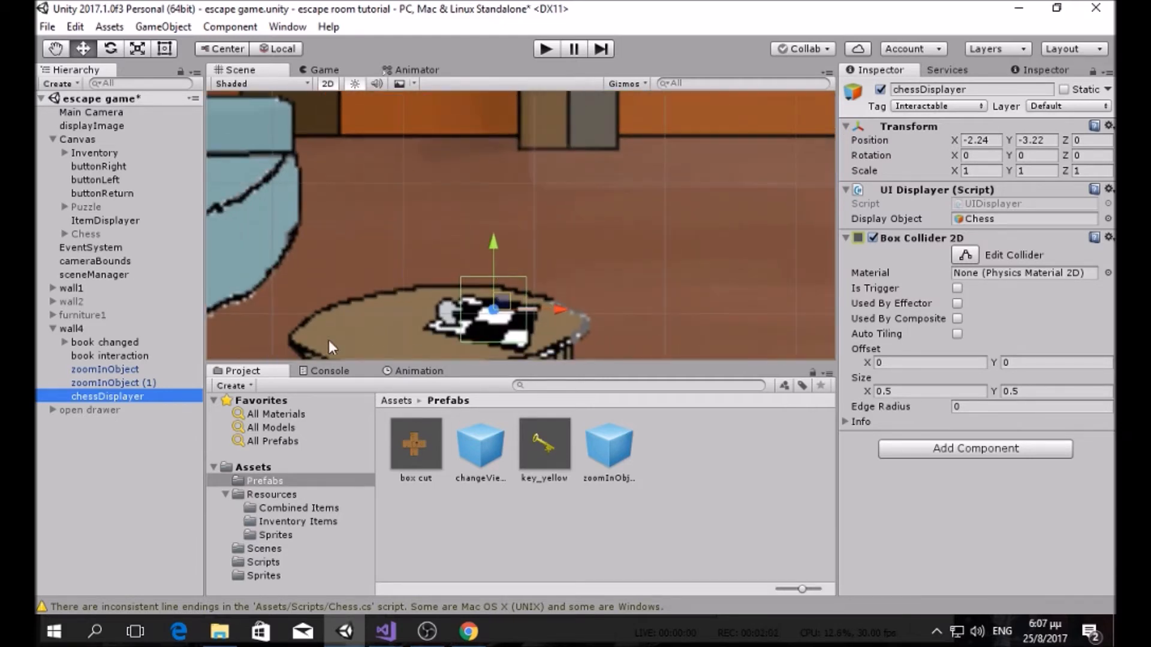
pyautogui.scroll(3, 365, 316)
# Step: Pan and zoom the Scene view onto the chess table to check the collider
pyautogui.moveTo(372, 315); pyautogui.dragTo(506, 205, button='middle')
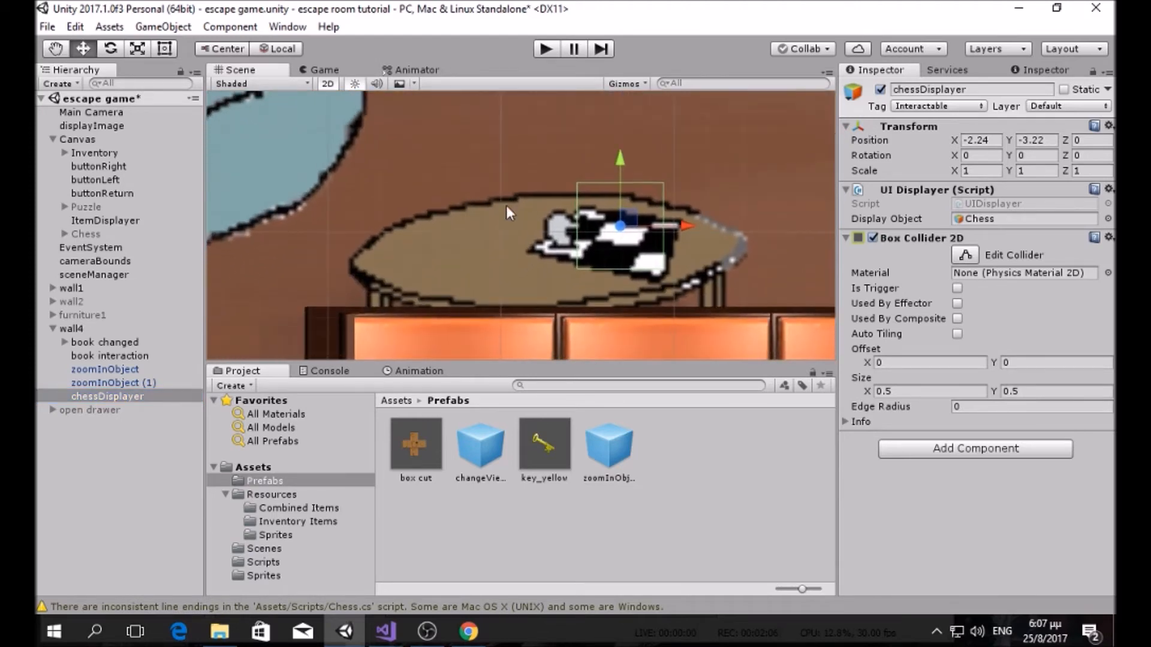
pyautogui.scroll(2, 461, 259)
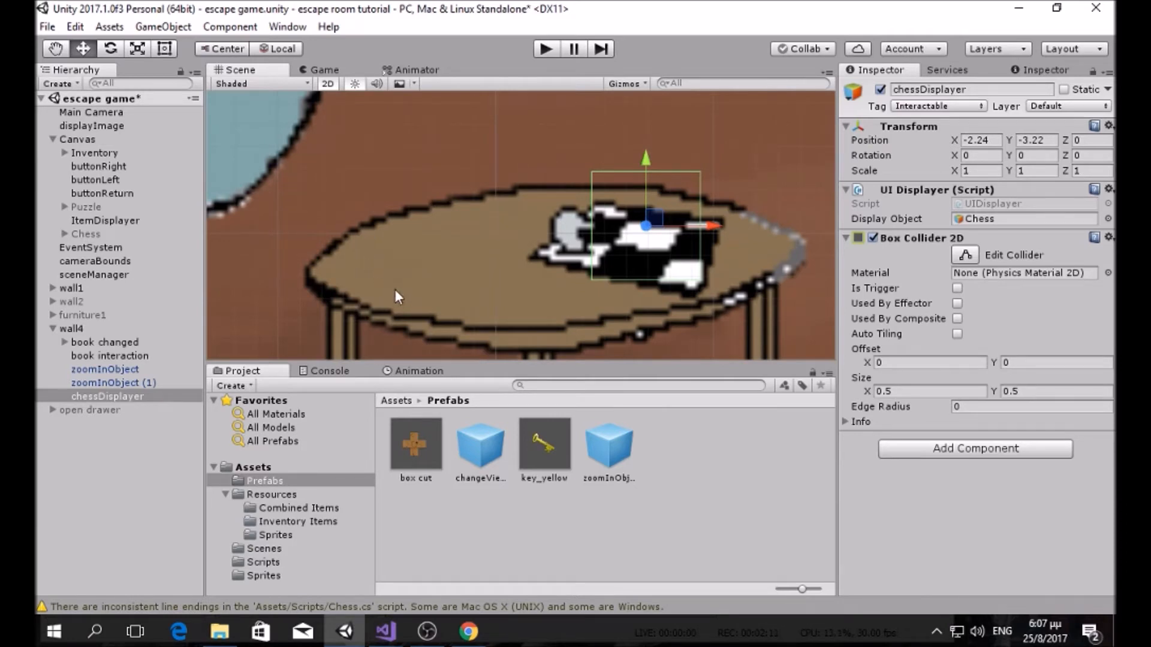
pyautogui.scroll(-4, 483, 161)
pyautogui.scroll(4, 497, 166)
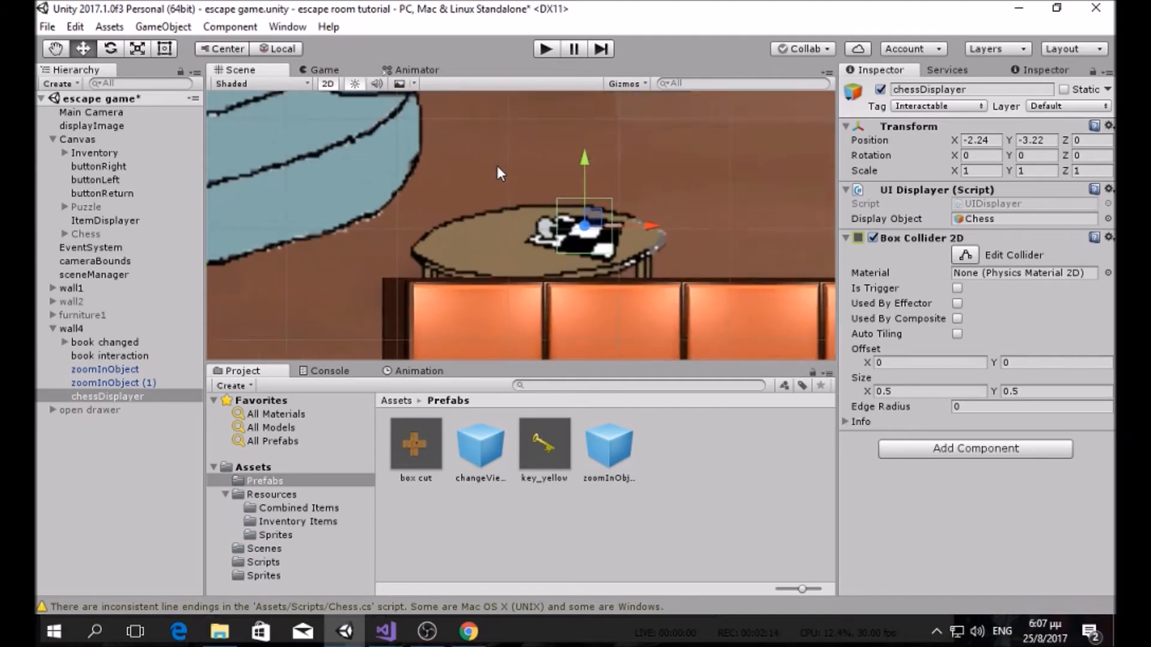
pyautogui.scroll(2, 497, 166)
pyautogui.scroll(-5, 438, 234)
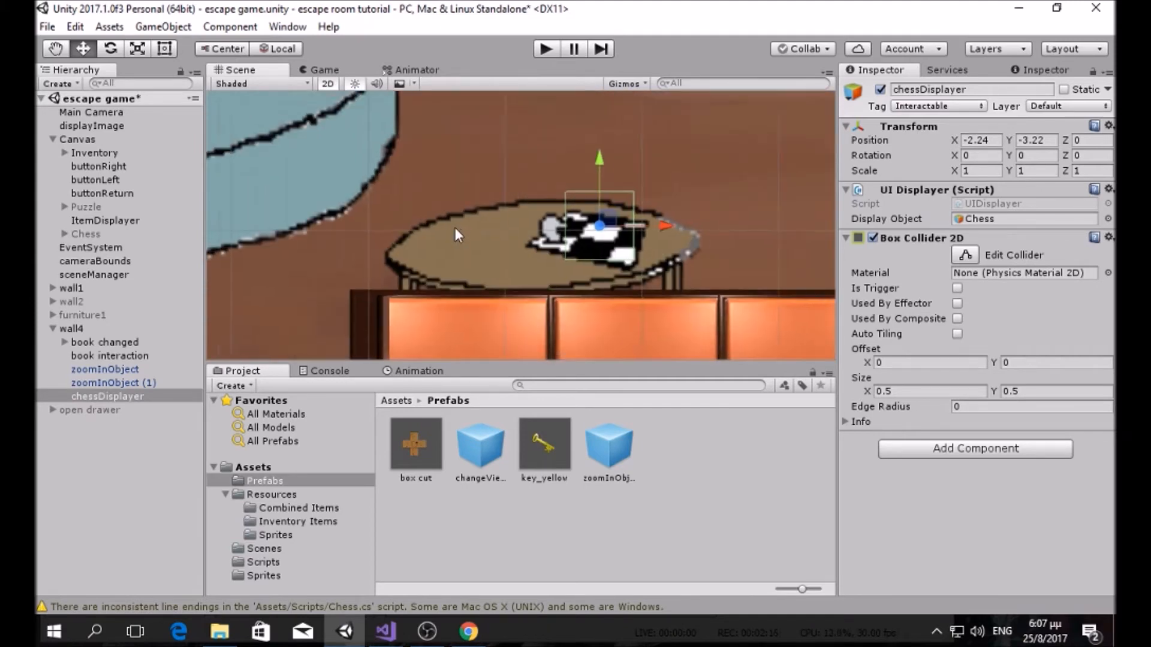
# Step: Add the Chess script component to the Chess panel object
pyautogui.click(128, 545)
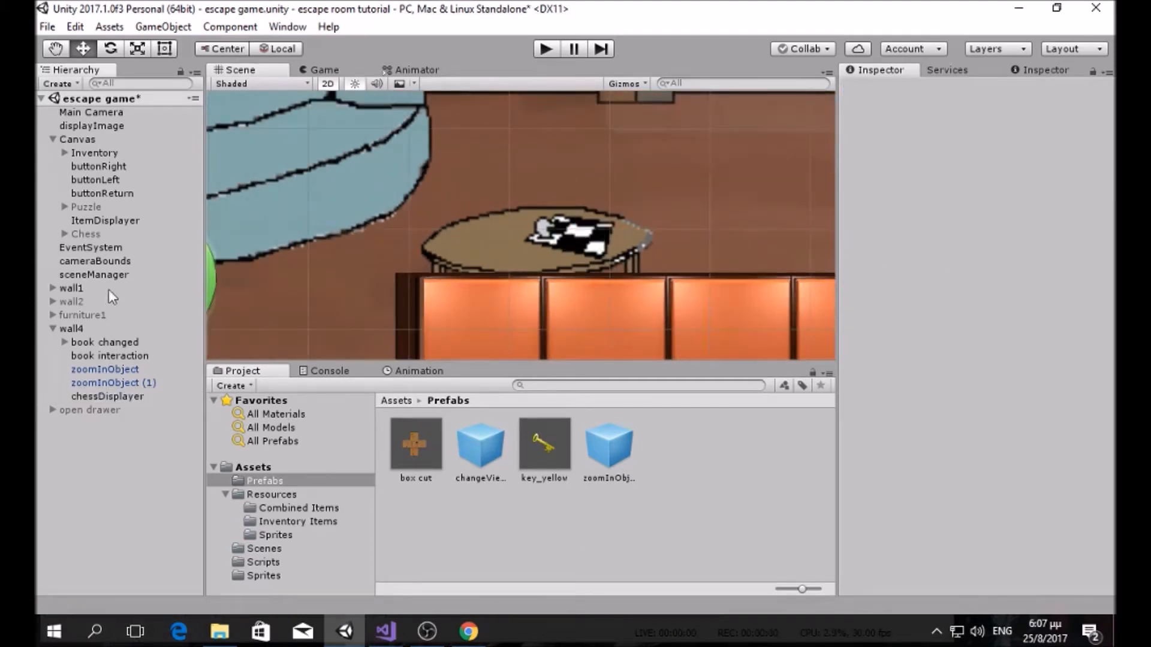
pyautogui.click(106, 232)
pyautogui.click(927, 416)
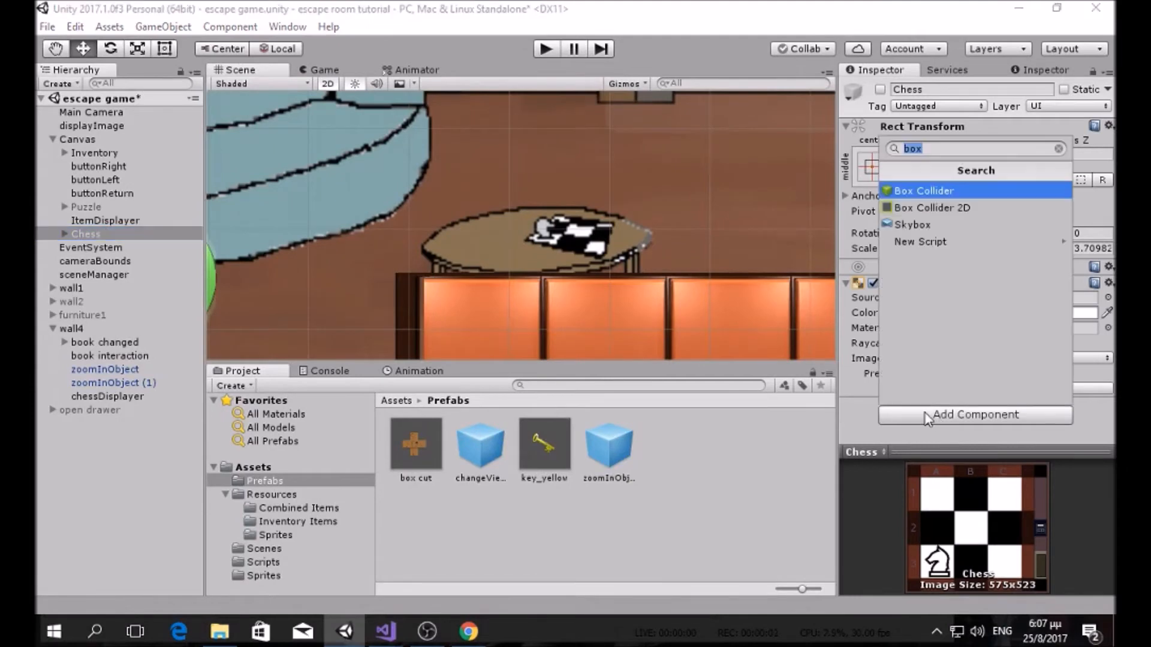
pyautogui.write('chess')
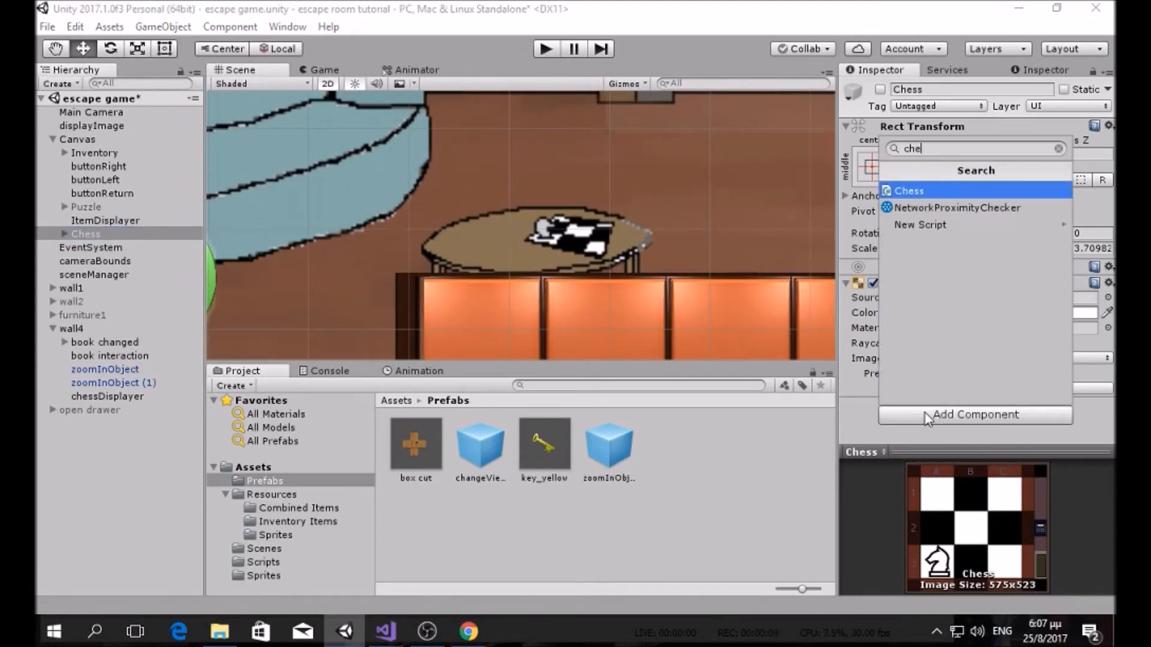
pyautogui.press('Return')
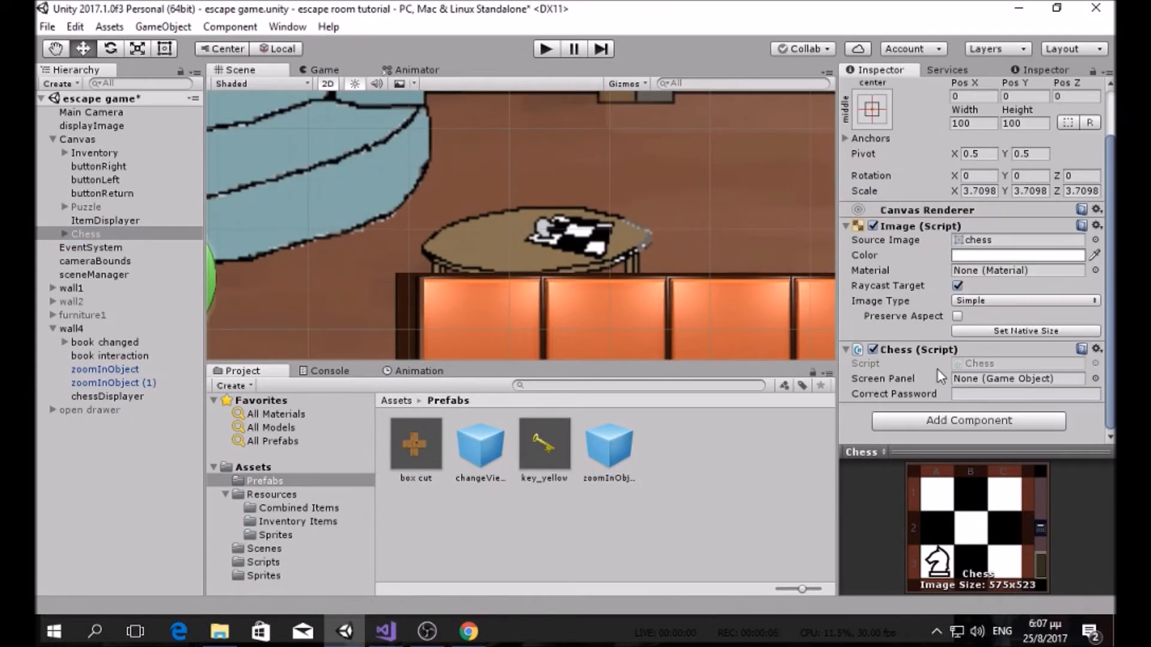
pyautogui.click(63, 235)
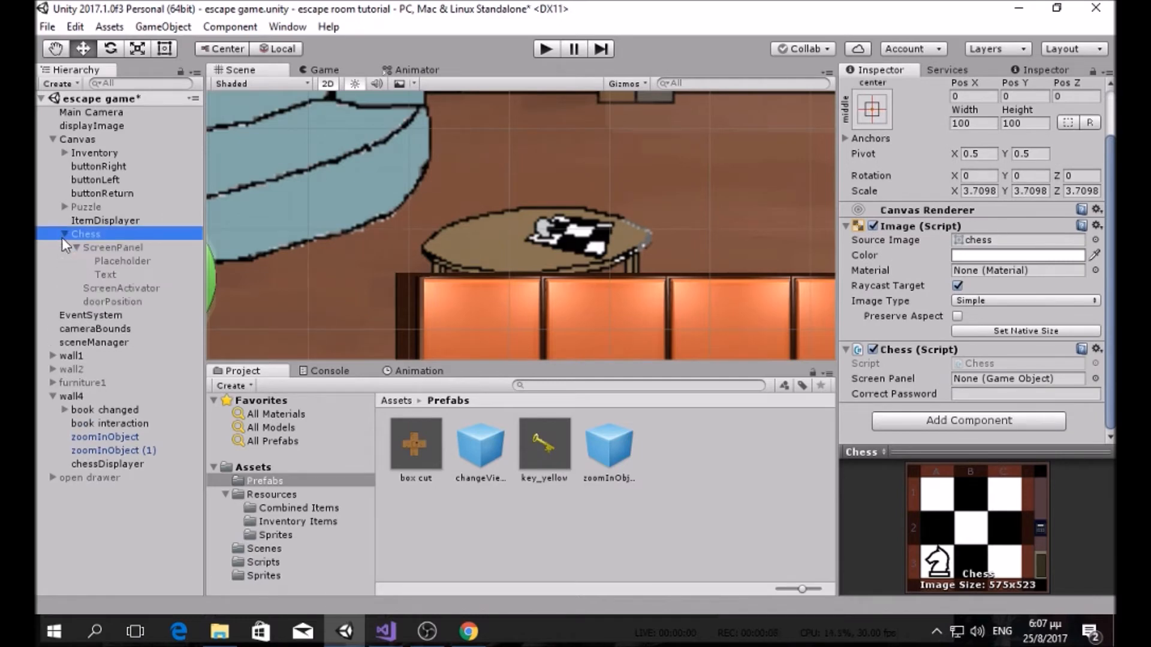
pyautogui.click(75, 248)
pyautogui.moveTo(91, 247); pyautogui.dragTo(1013, 380)
pyautogui.click(1004, 394)
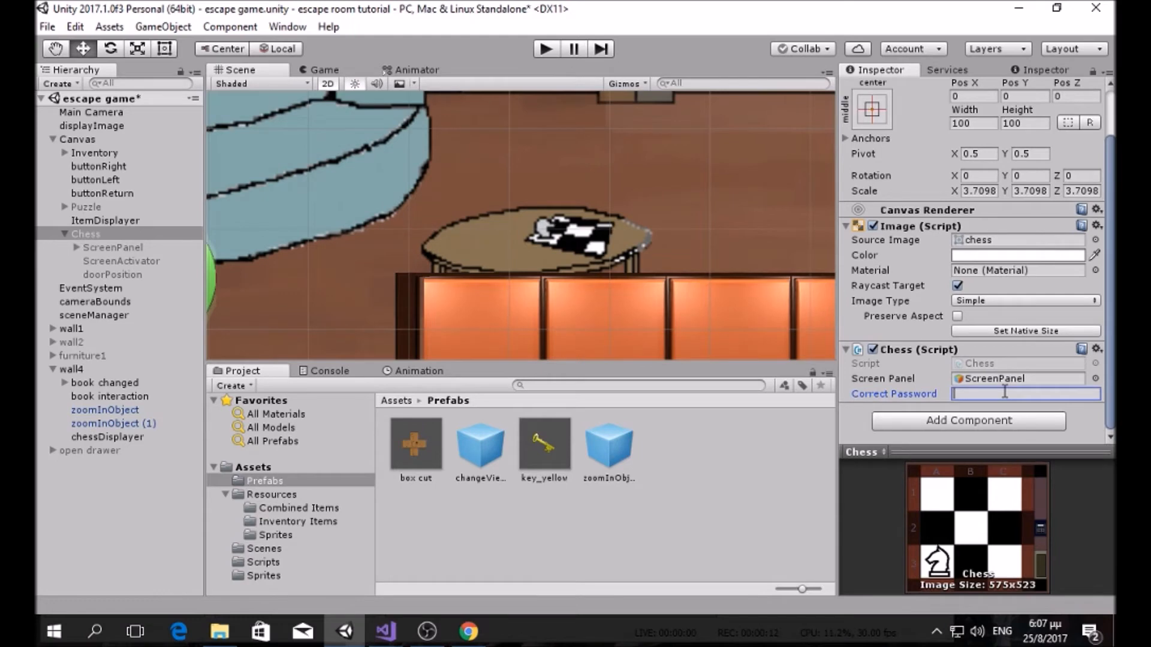
pyautogui.write('B1C')
pyautogui.hotkey('ctrl', 'p')
pyautogui.write('C2')
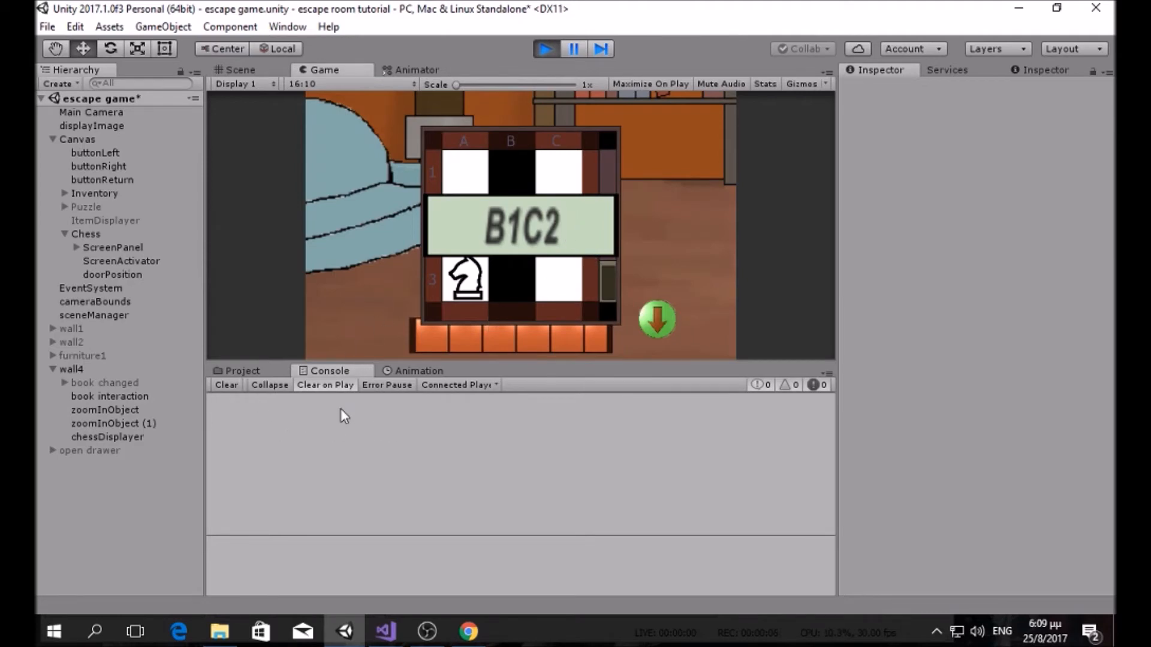
# Step: Glance at the tutorial's Chess.cs in Visual Studio, then return to Unity
pyautogui.click(385, 631)
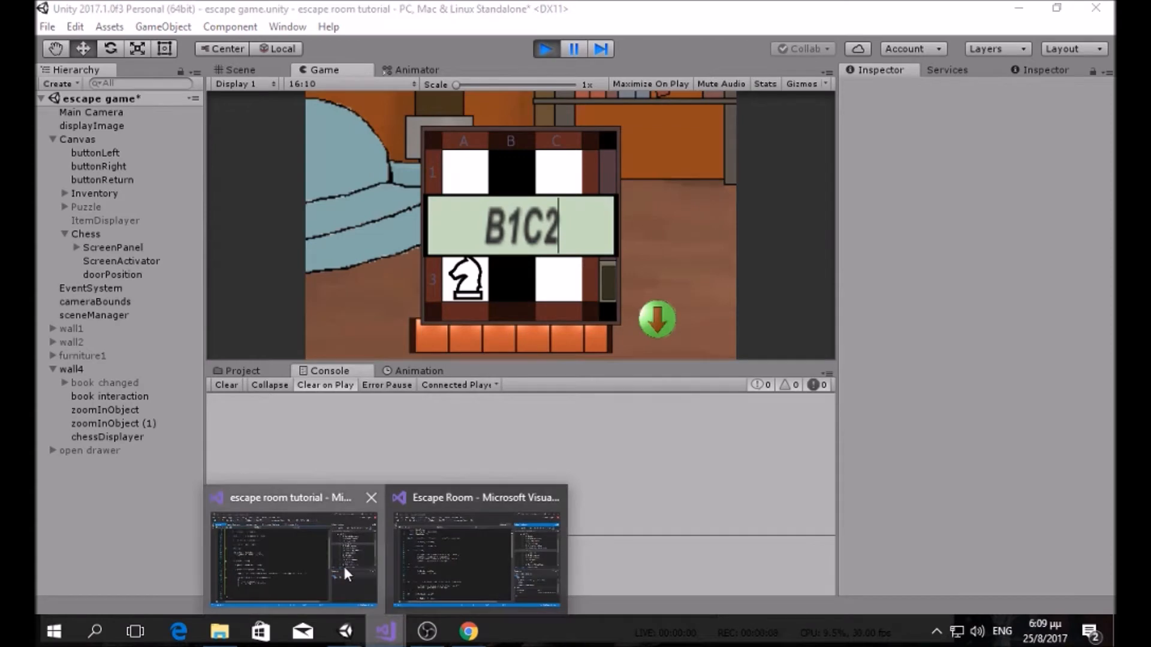
pyautogui.click(345, 572)
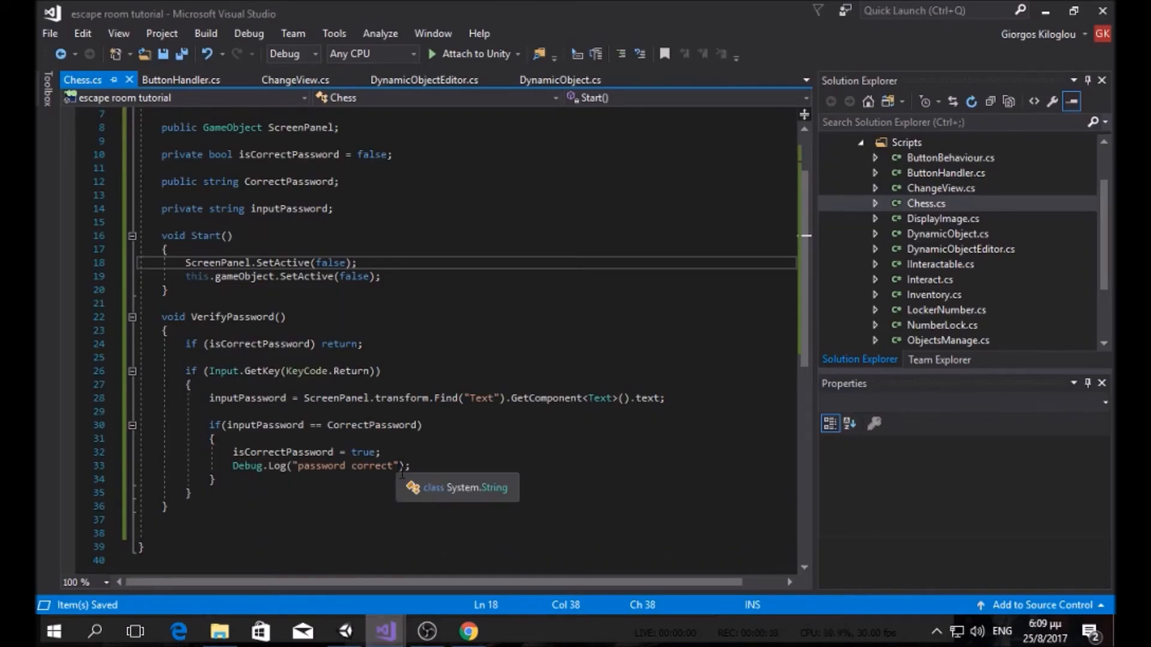
pyautogui.click(360, 630)
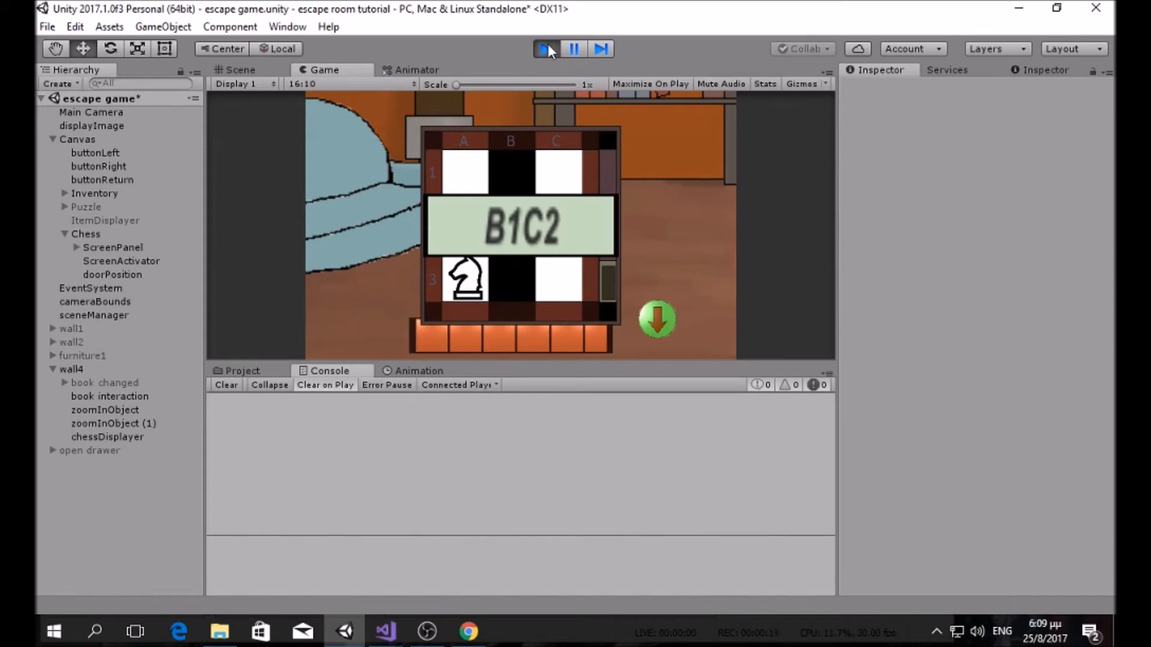
# Step: Compare the finished Escape Room project's Chess.cs with the tutorial's Chess.cs, then return to Unity
pyautogui.click(386, 631)
pyautogui.click(403, 549)
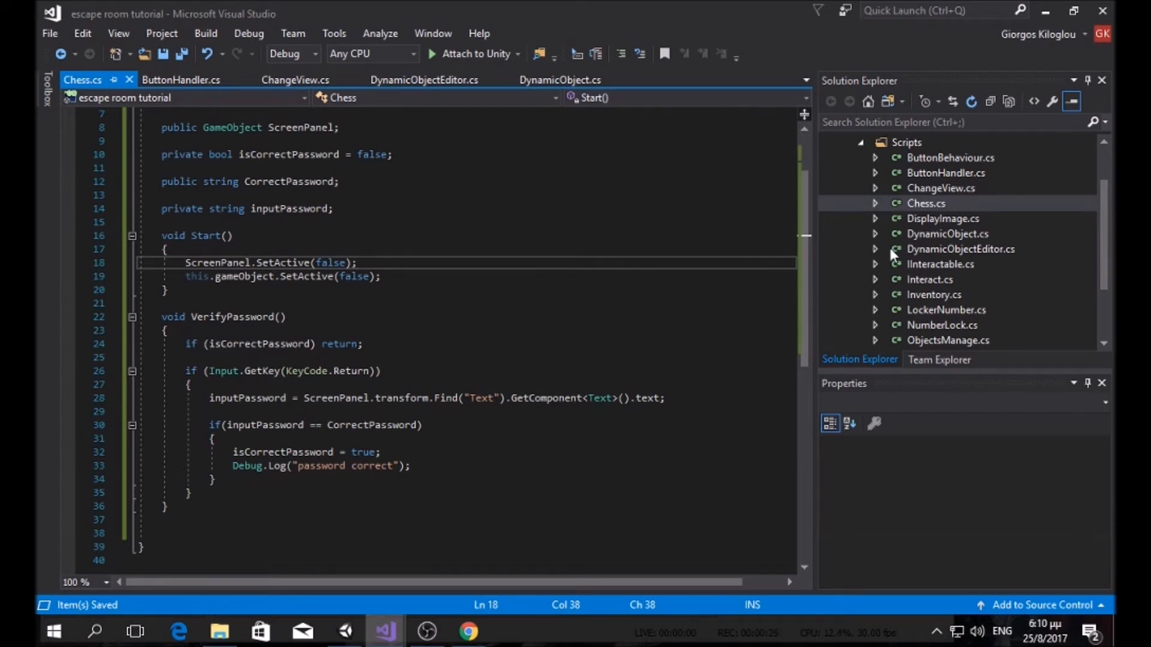
pyautogui.moveTo(385, 632)
pyautogui.click(440, 544)
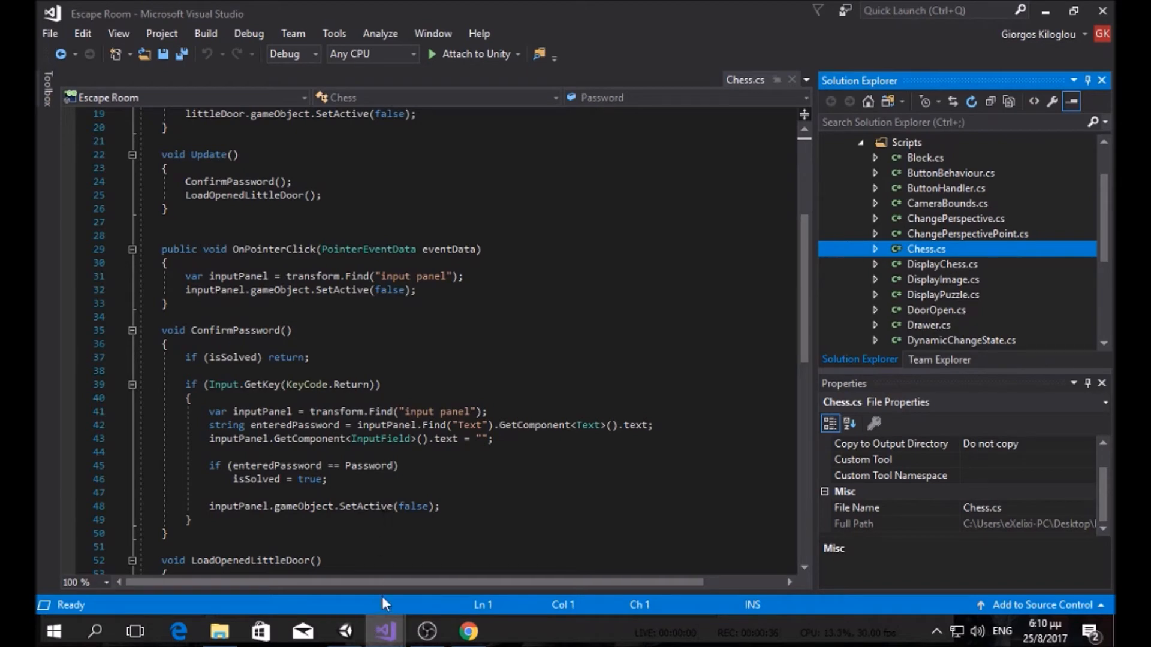
pyautogui.click(383, 627)
pyautogui.click(367, 582)
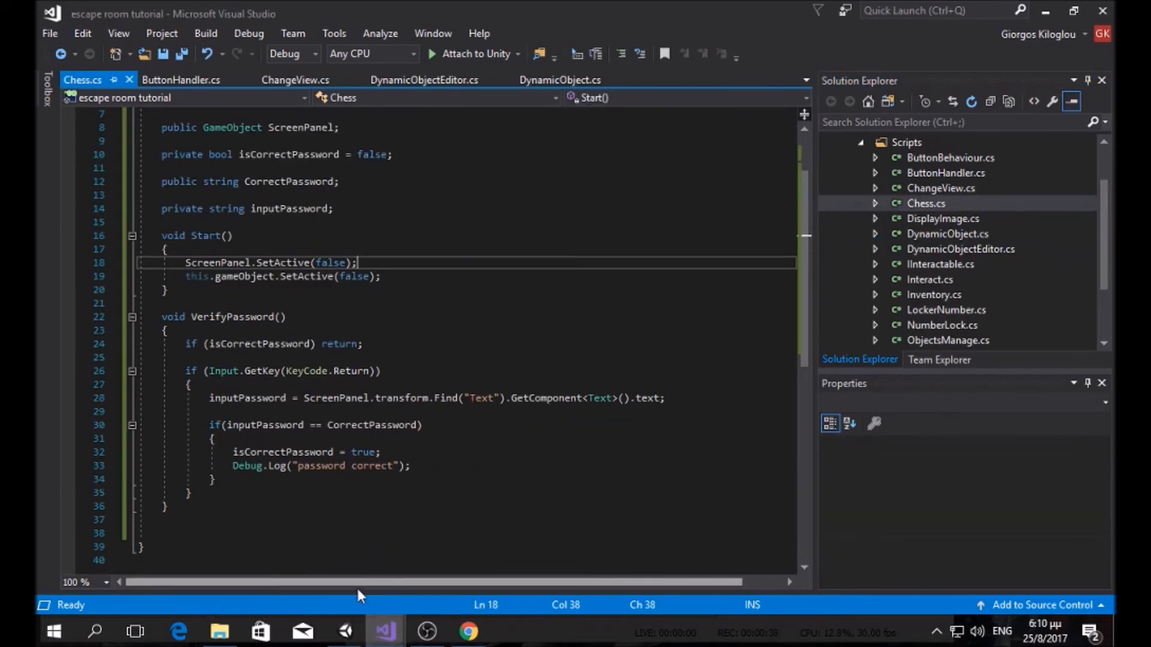
pyautogui.click(345, 630)
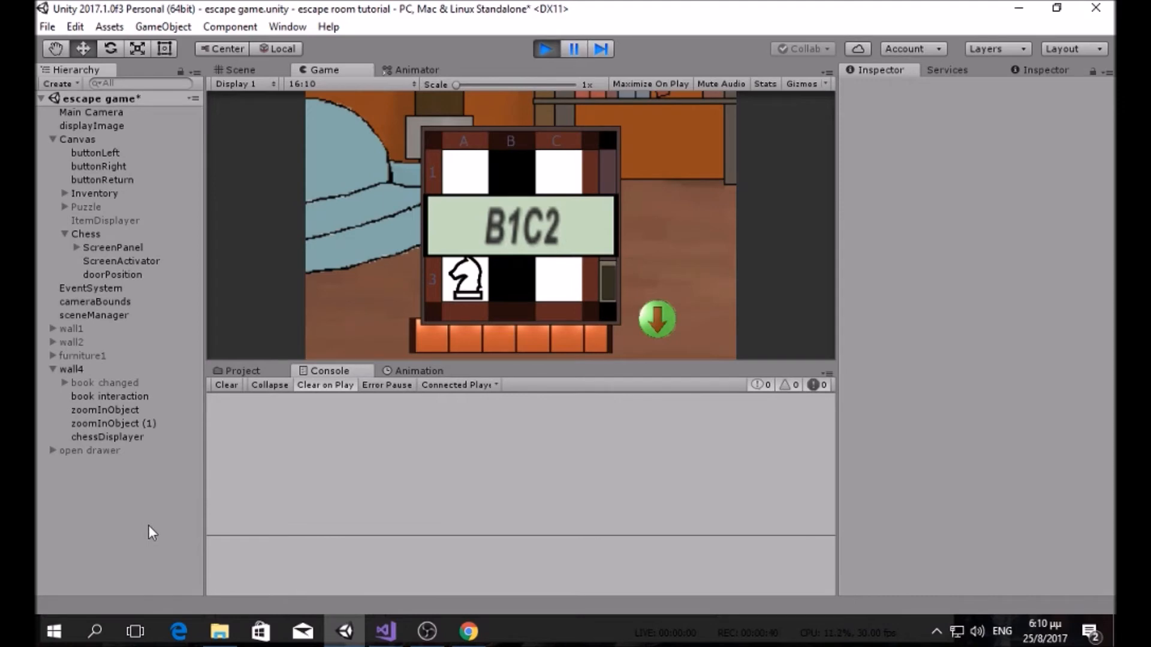
# Step: Stop Play, add void Update() calling VerifyPassword(); after Start in Chess.cs, and save
pyautogui.click(545, 50)
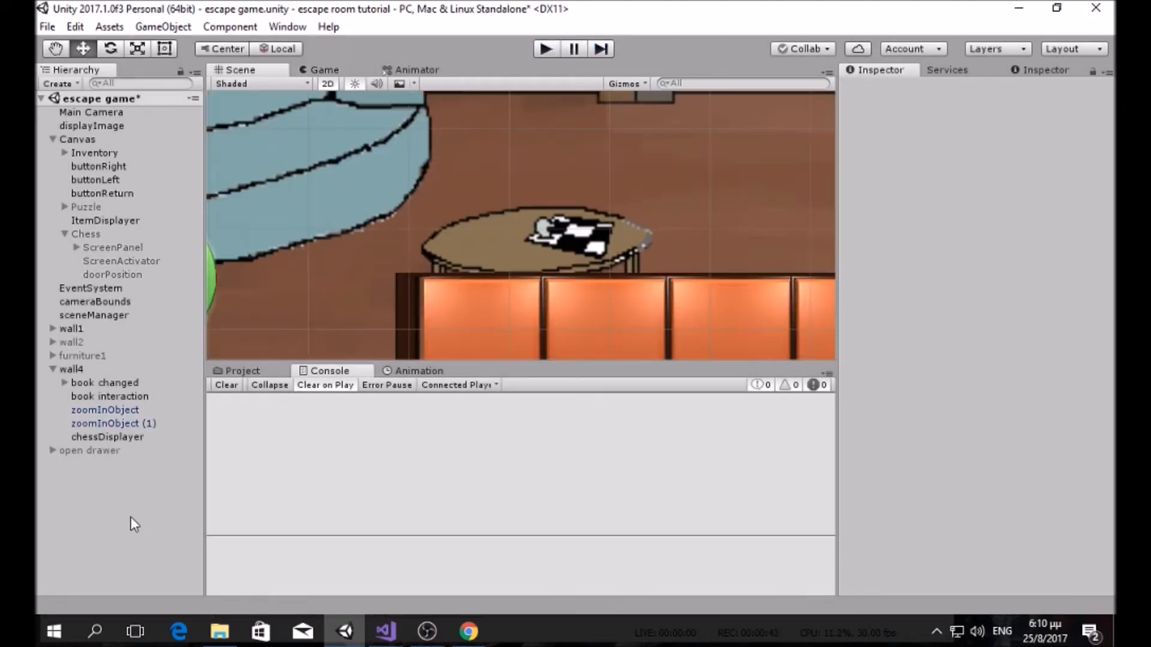
pyautogui.click(385, 631)
pyautogui.click(336, 569)
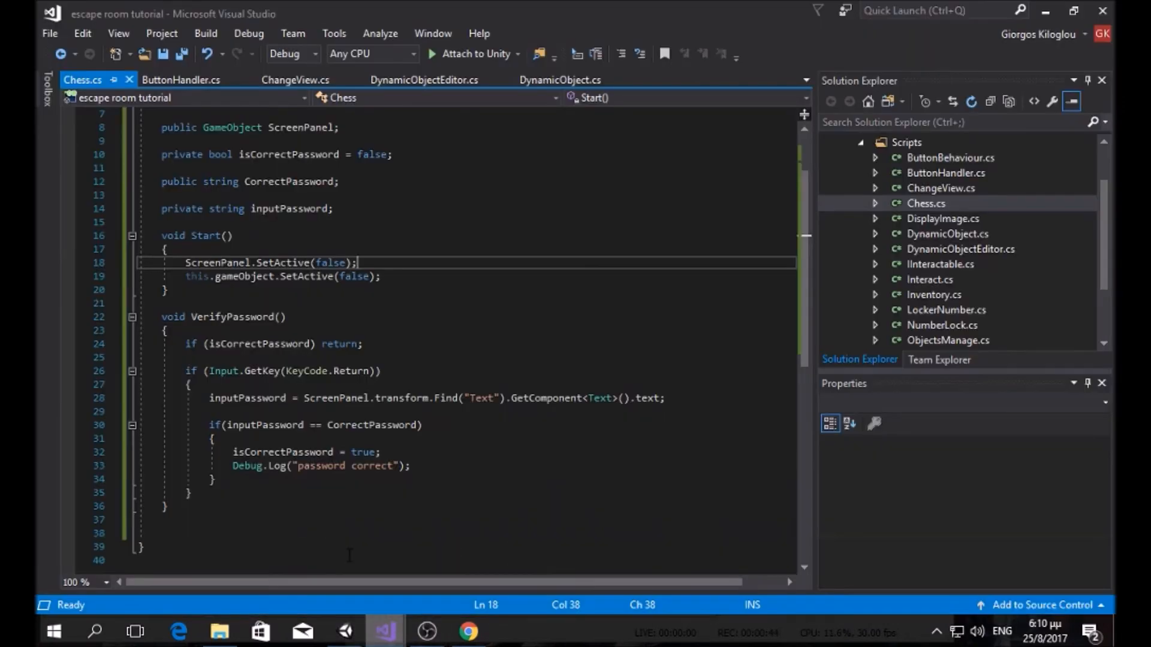
pyautogui.click(261, 297)
pyautogui.press('Return')
pyautogui.press('Return')
pyautogui.write('void Upda')
pyautogui.press('Return')
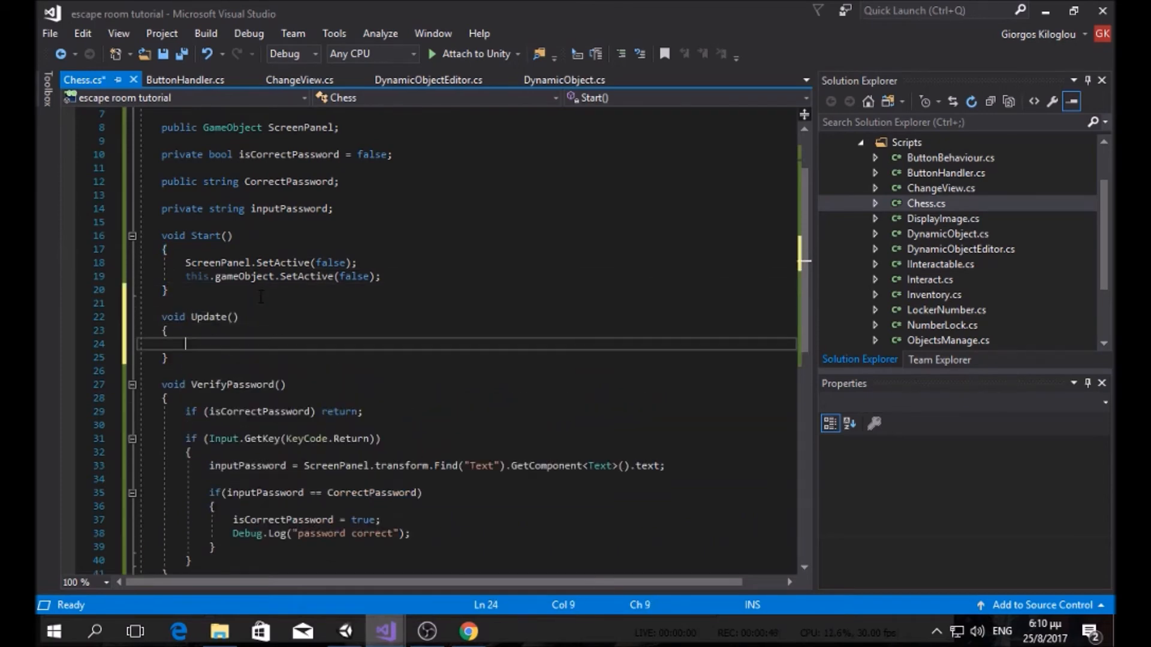
pyautogui.write('verif')
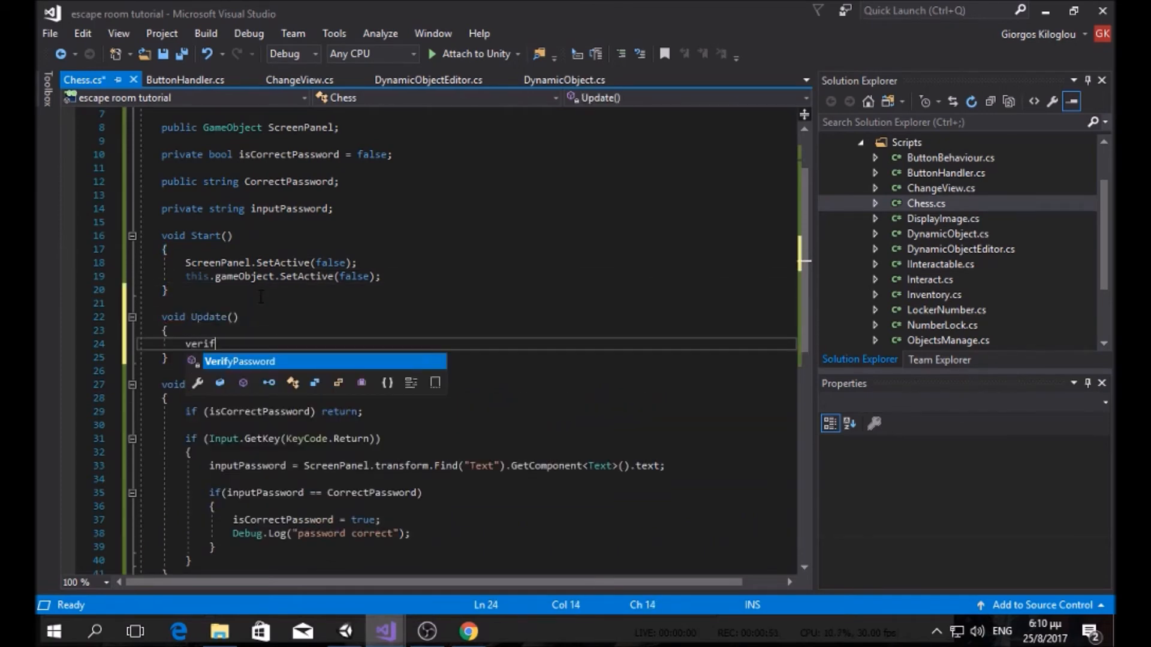
pyautogui.press('Tab')
pyautogui.write('();')
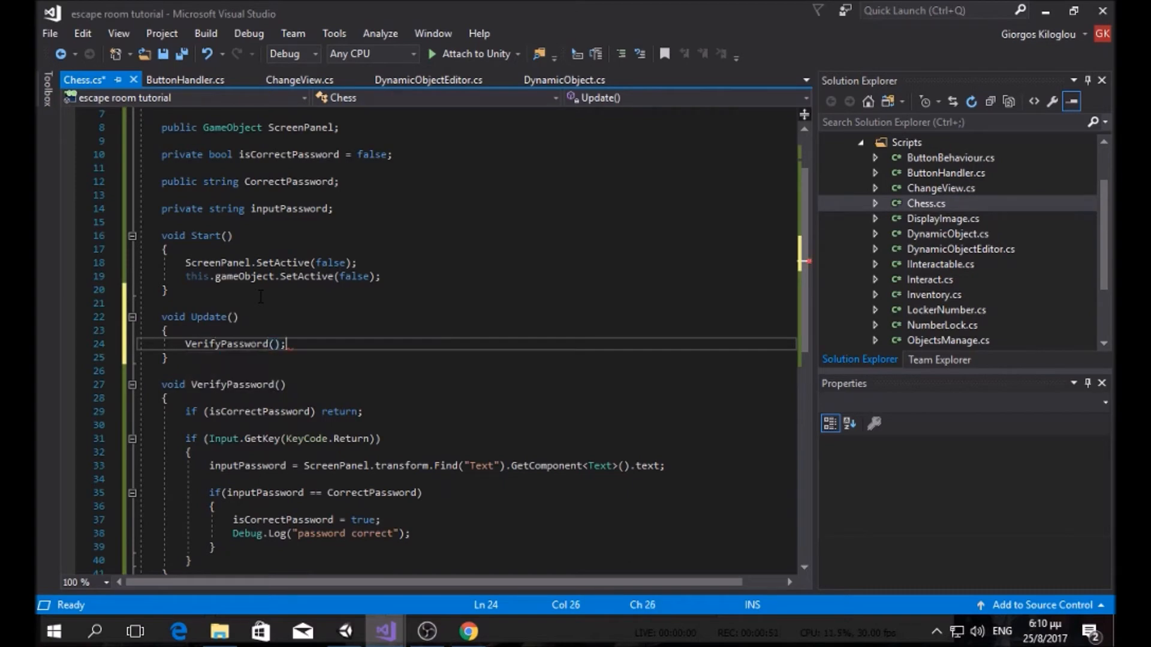
pyautogui.click(182, 55)
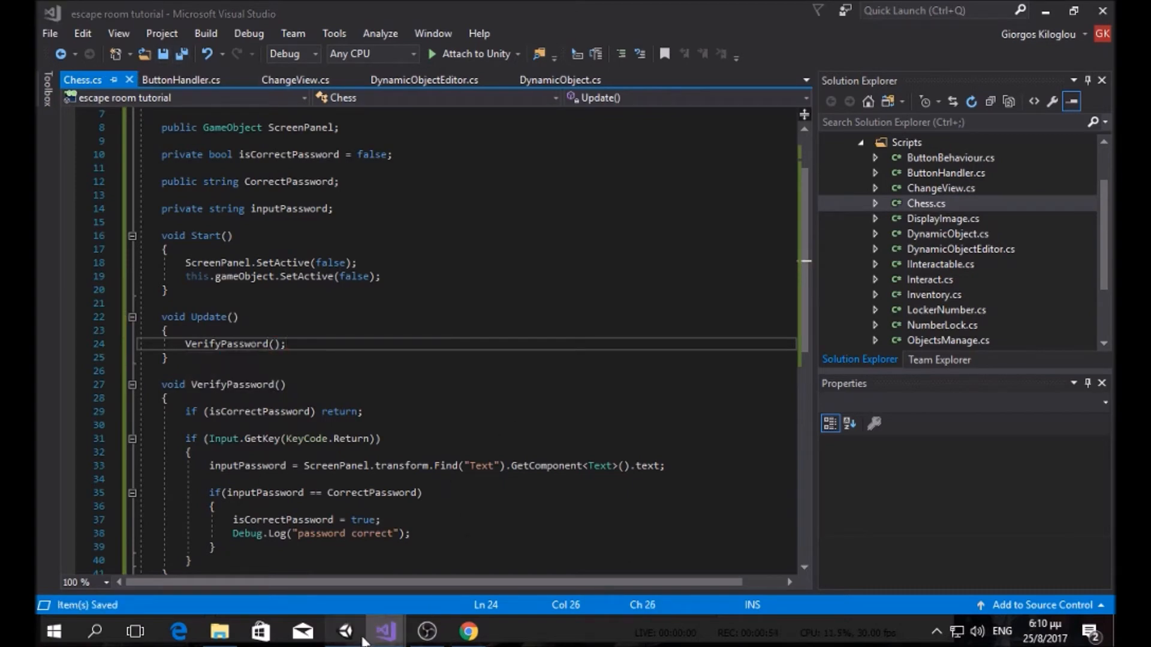
pyautogui.click(346, 631)
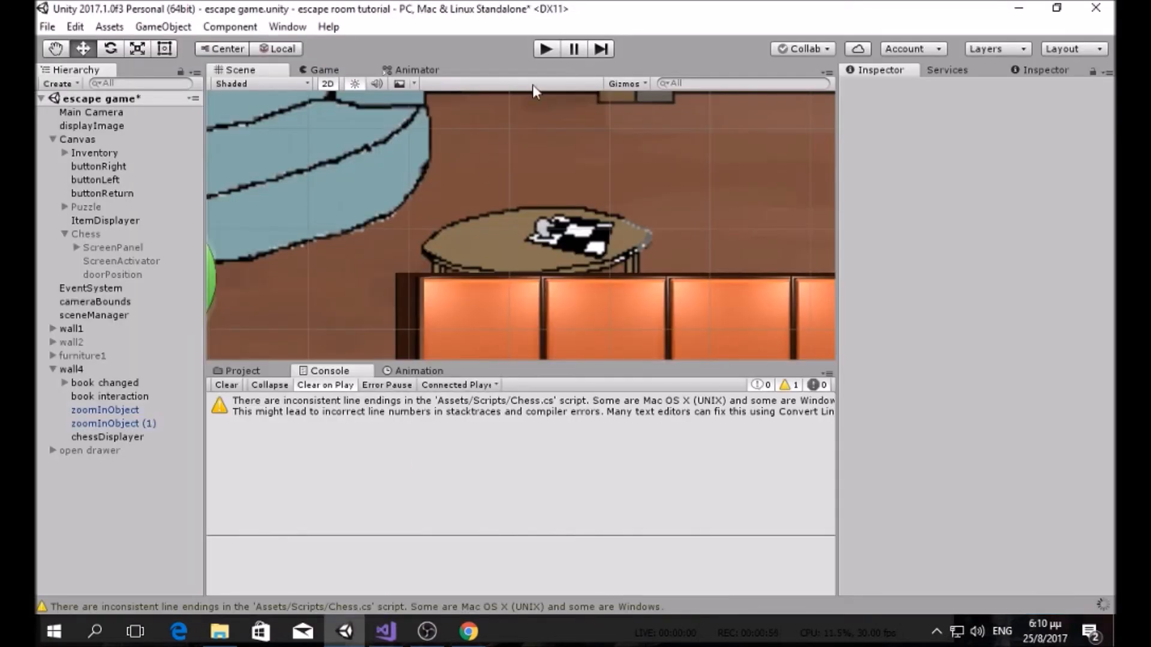
# Step: Play, turn two walls to the table, open the chessboard panel, submit B1C2, then stop
pyautogui.click(546, 50)
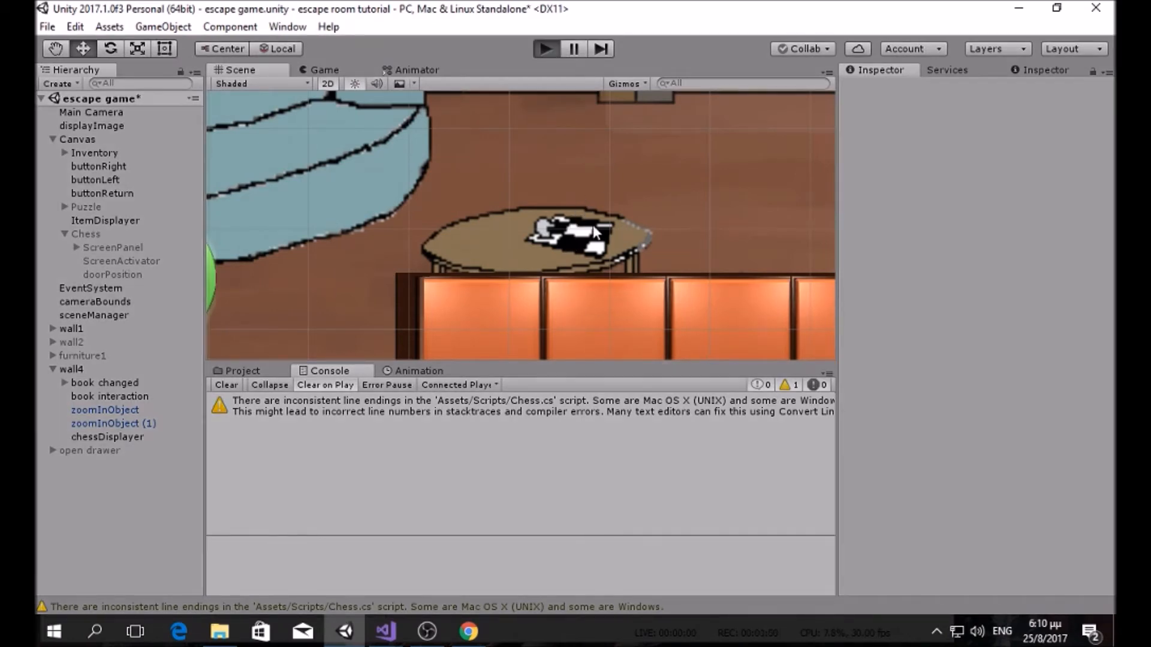
pyautogui.click(689, 315)
pyautogui.click(689, 315)
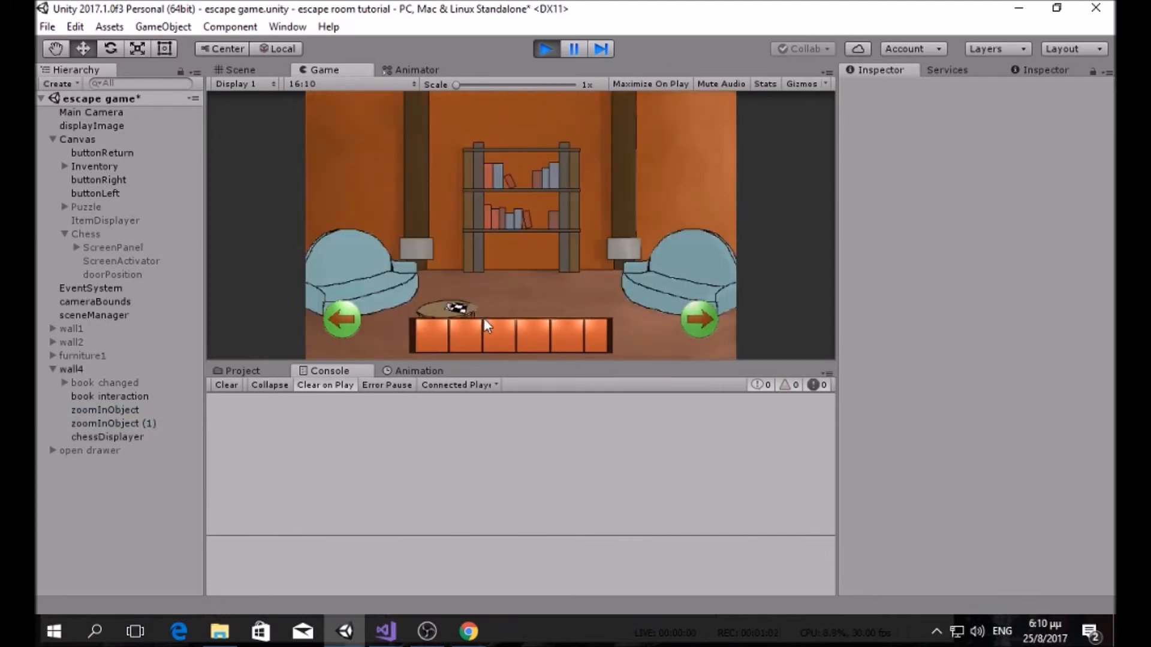
pyautogui.click(453, 309)
pyautogui.click(525, 254)
pyautogui.click(524, 253)
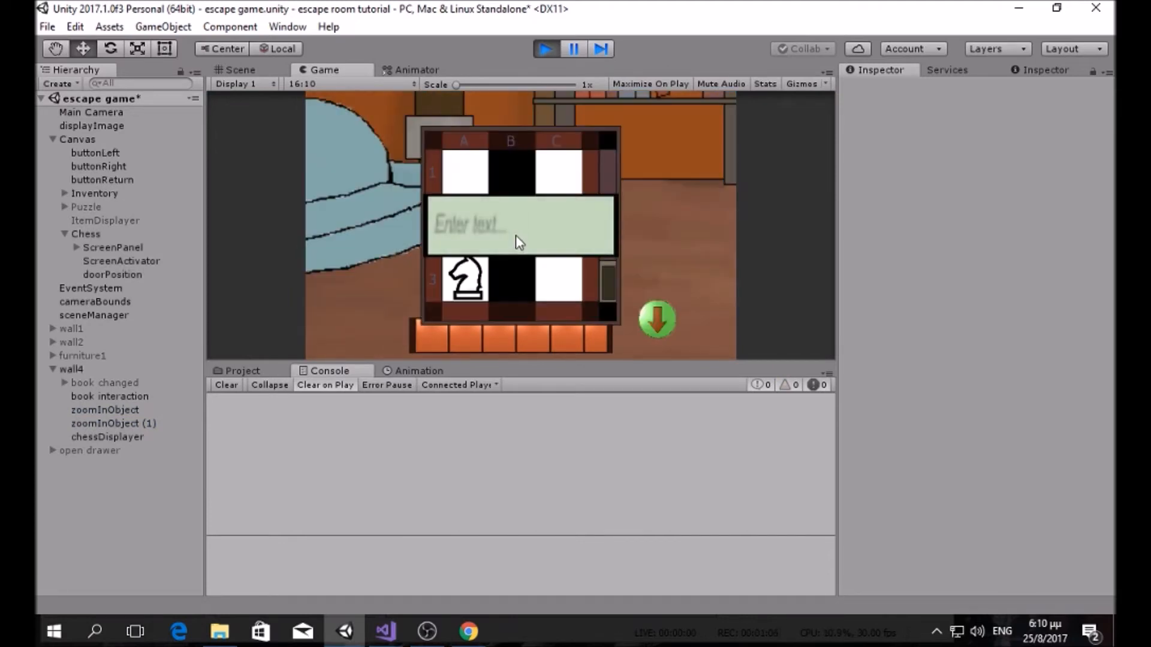
pyautogui.write('B1C')
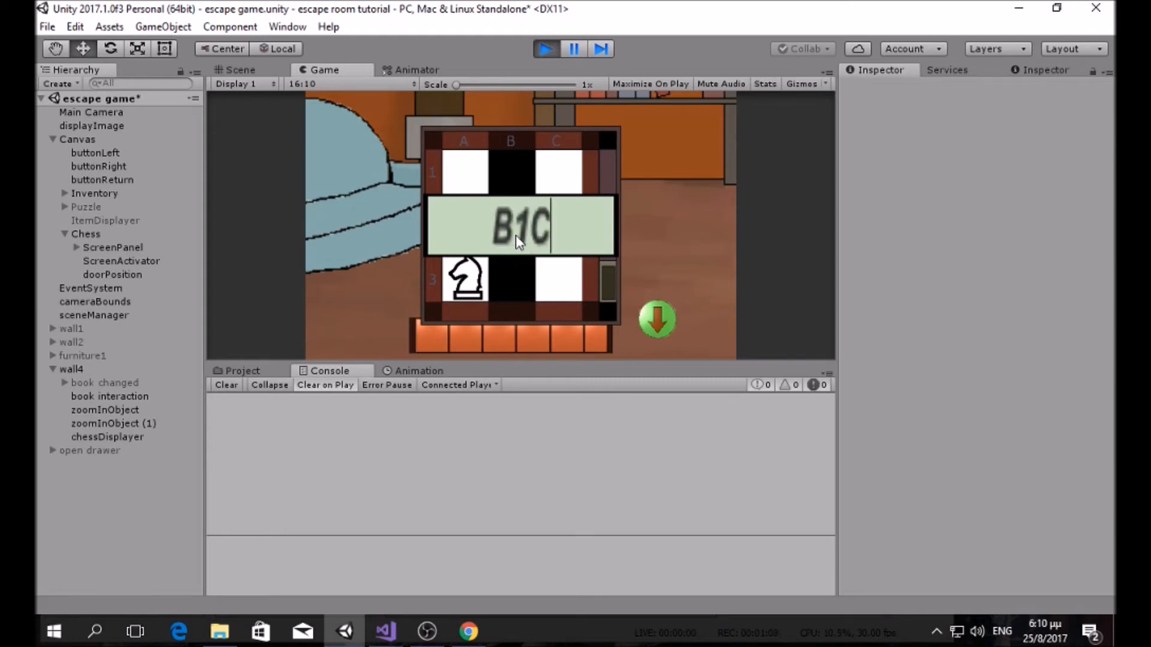
pyautogui.write('2')
pyautogui.press('Return')
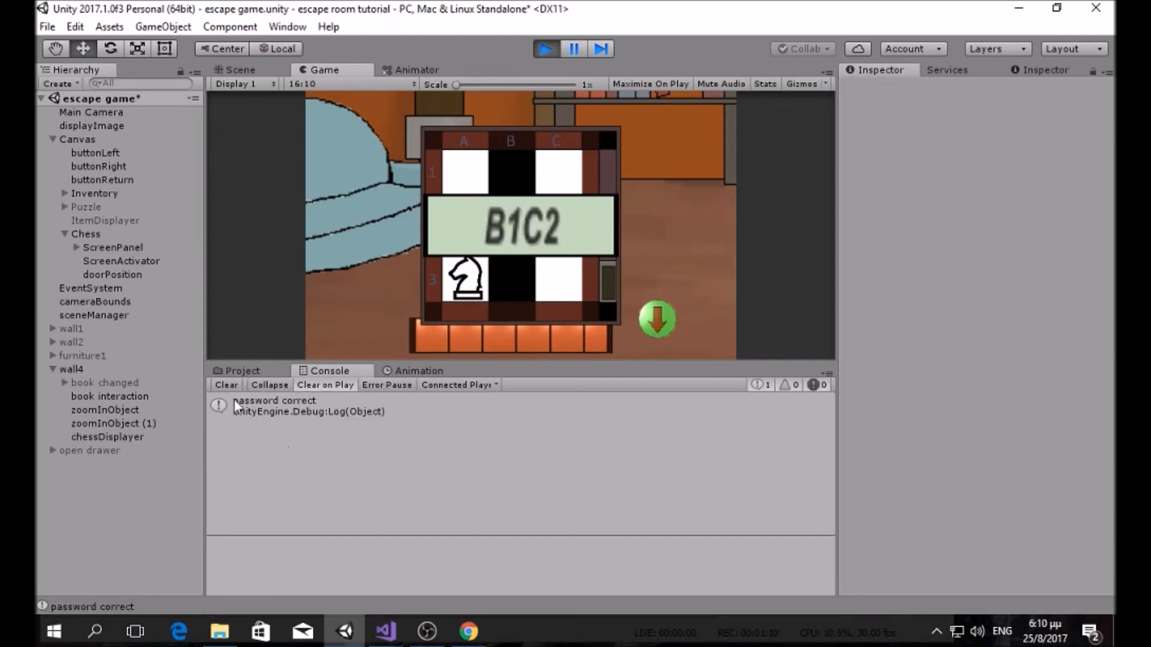
pyautogui.click(545, 49)
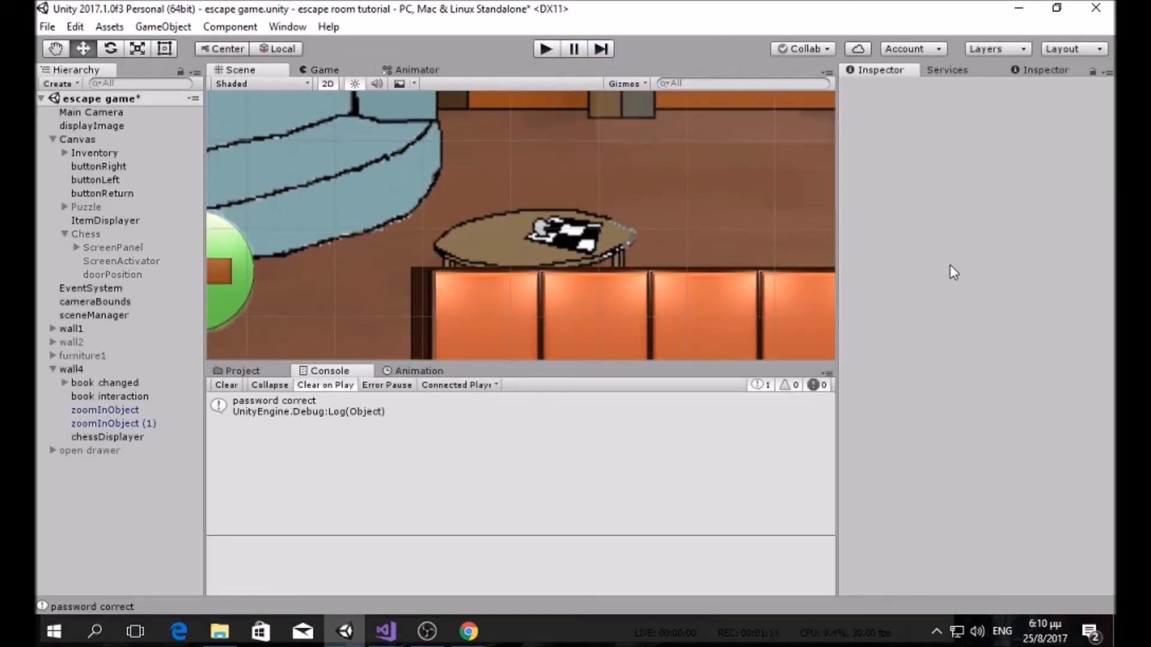
# Step: In Chess.cs, open blank lines below the password-reading line 33
pyautogui.moveTo(385, 631)
pyautogui.click(365, 570)
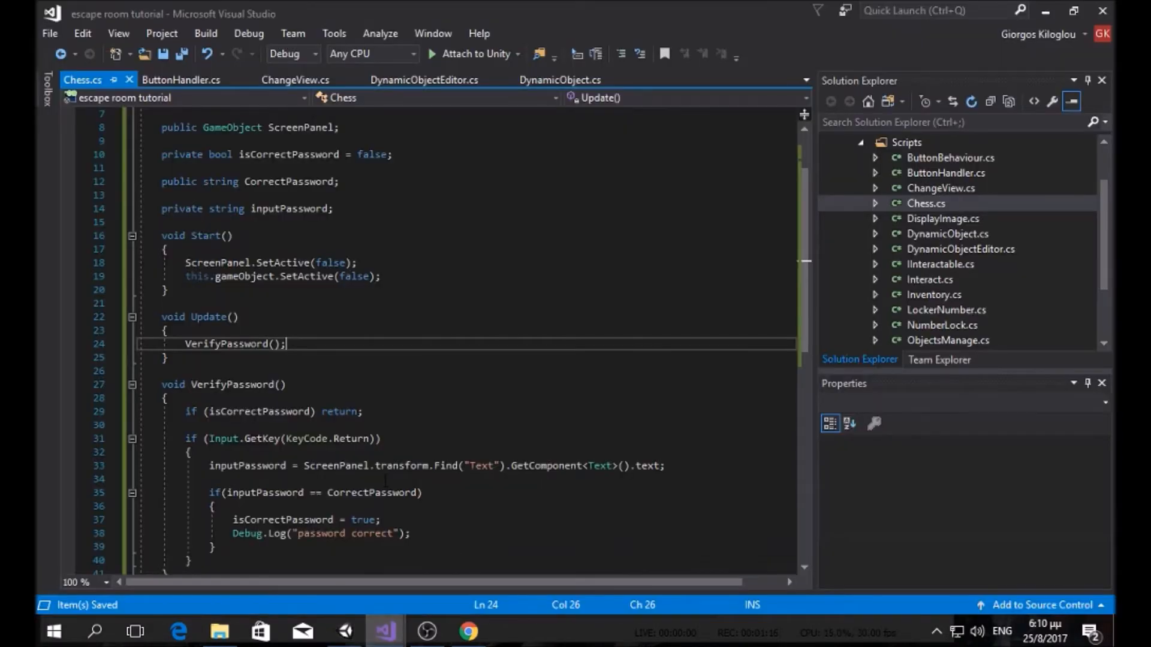
pyautogui.scroll(-5, 385, 480)
pyautogui.scroll(3, 359, 420)
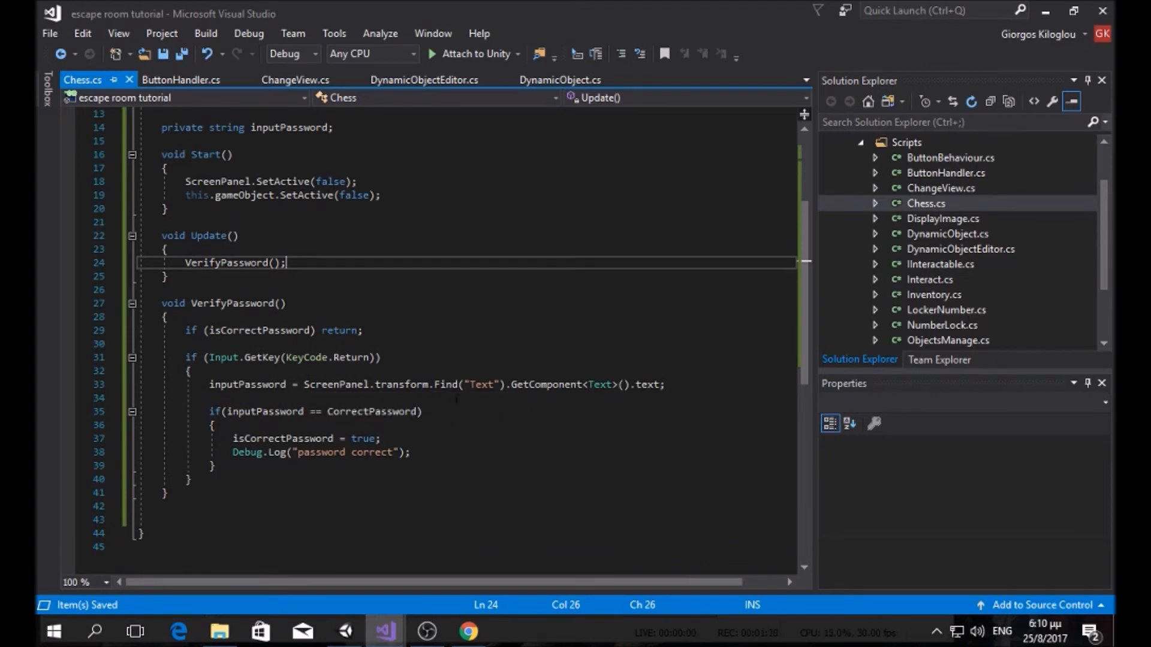
pyautogui.click(673, 385)
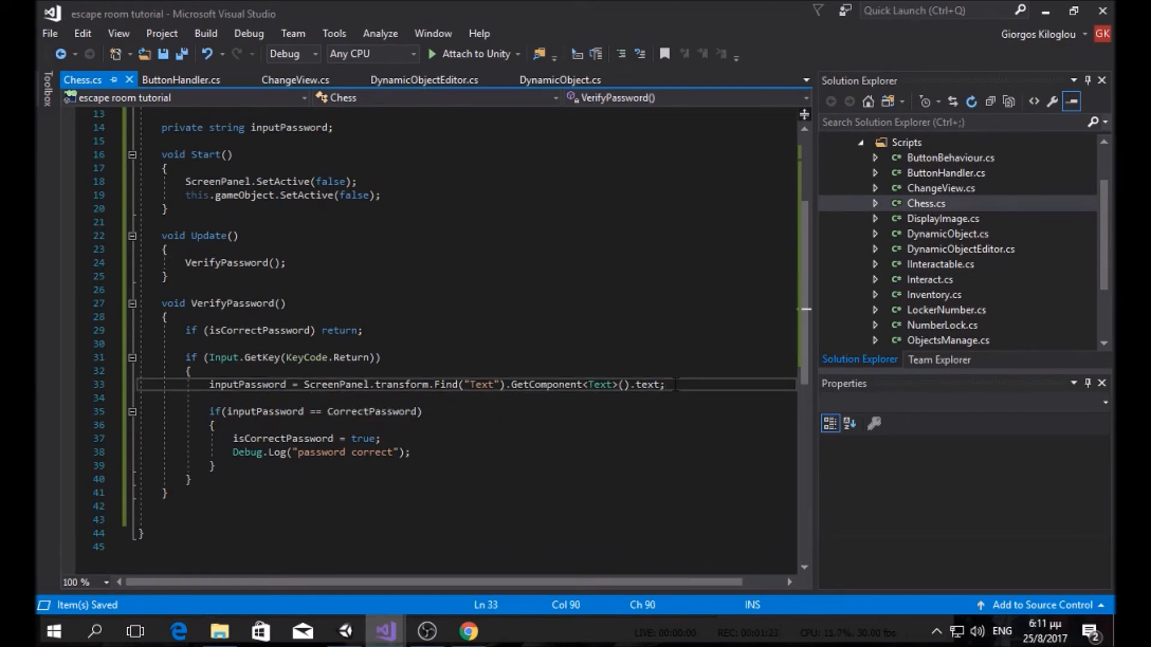
pyautogui.press('Return')
pyautogui.press('Return')
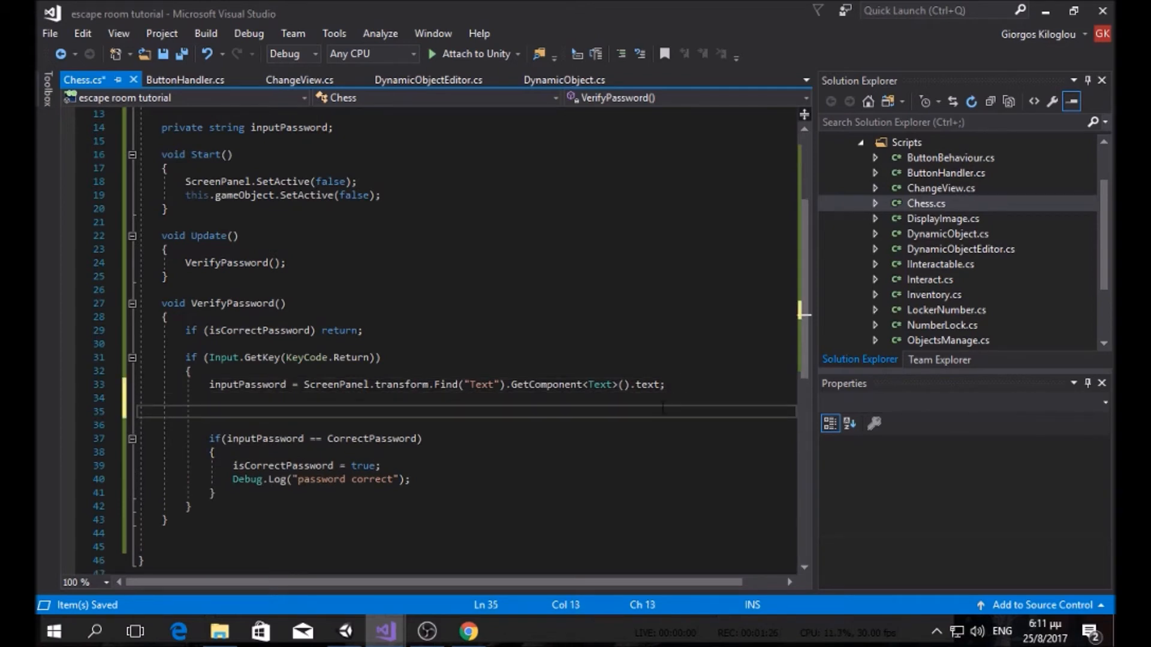
# Step: Add ScreenPanel.transform.Find("Text").GetComponent<Text>().text = ""; on line 35, save, and open a line before Debug.Log
pyautogui.moveTo(662, 384); pyautogui.dragTo(304, 387)
pyautogui.hotkey('ctrl', 'c')
pyautogui.click(253, 409)
pyautogui.hotkey('ctrl', 'v')
pyautogui.press('BackSpace')
pyautogui.write('= "";')
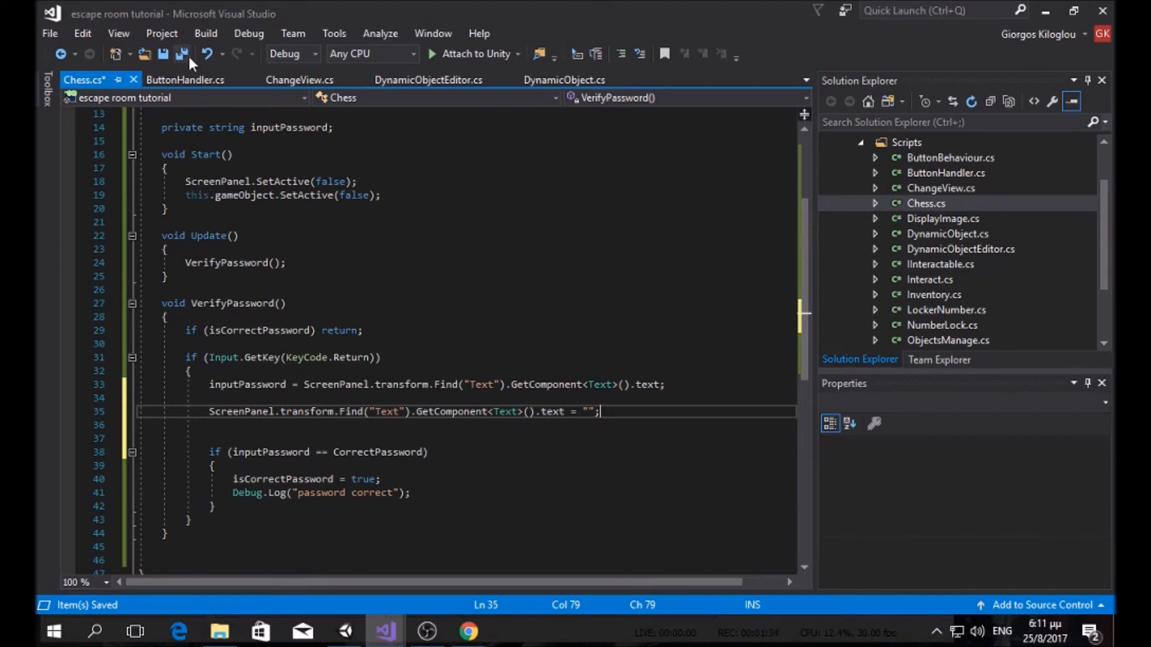
pyautogui.hotkey('ctrl', 's')
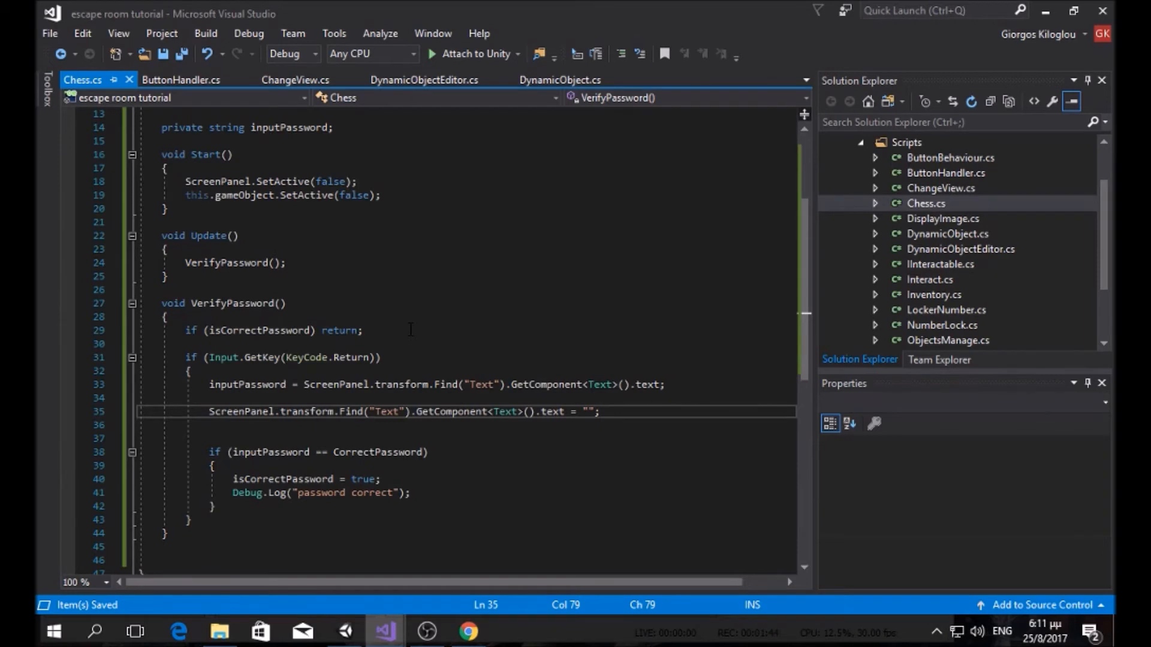
pyautogui.click(475, 492)
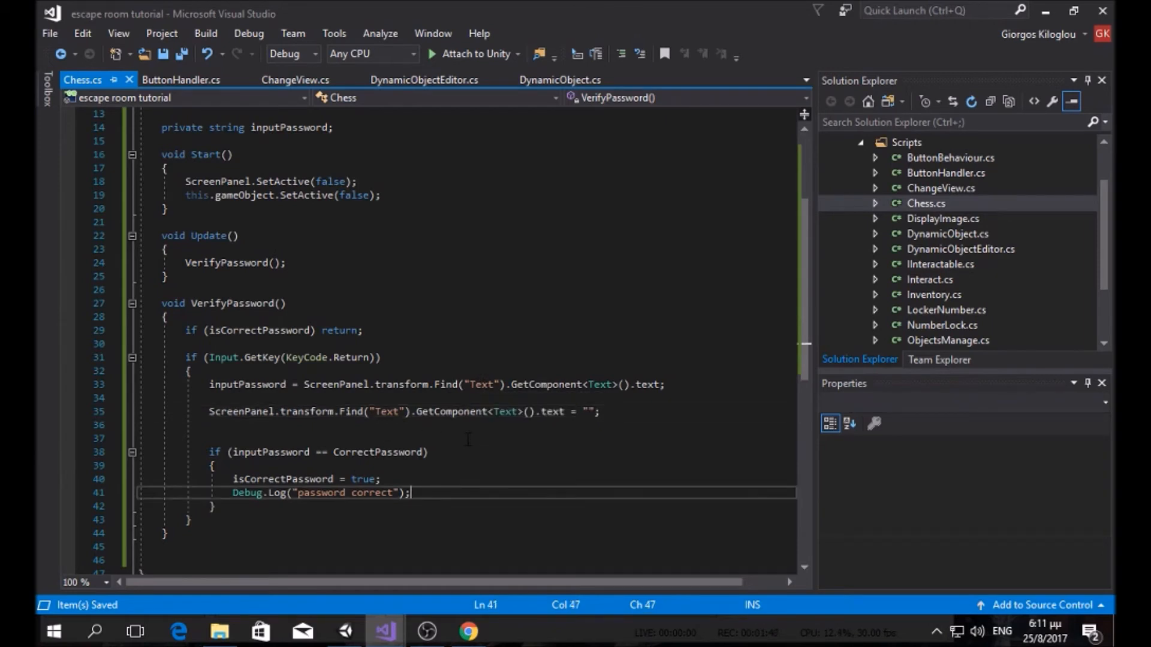
pyautogui.press('Up')
pyautogui.press('Return')
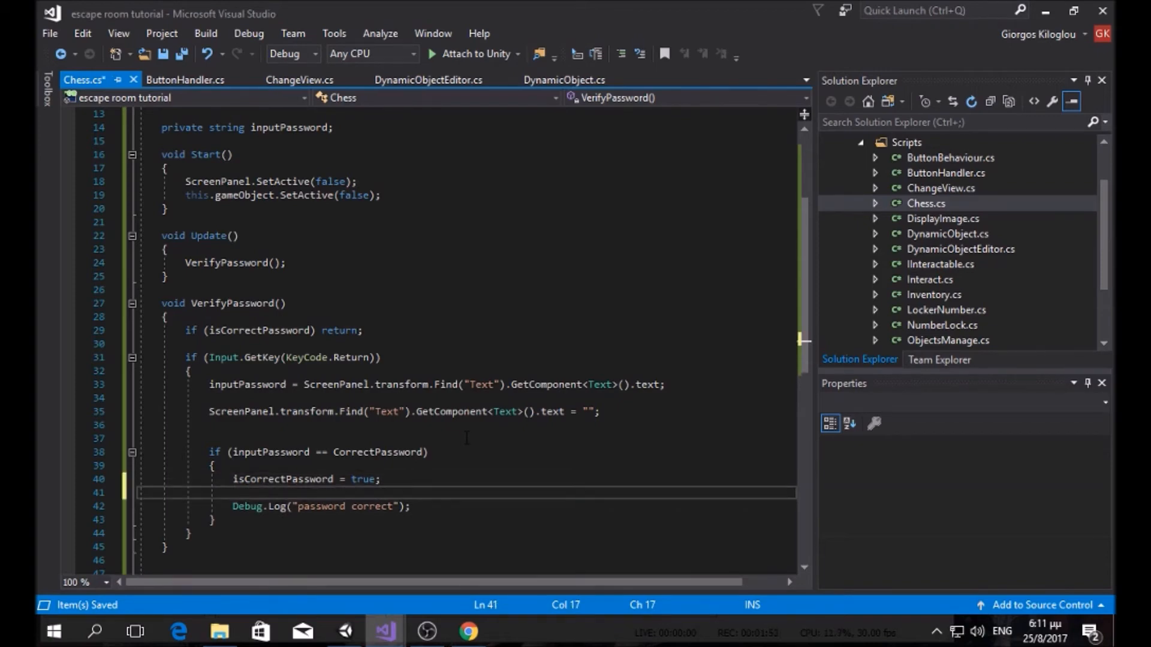
# Step: Start typing ScreenPanel on the new line, then erase the mistaken ScreenPanel() entry
pyautogui.scroll(4, 467, 438)
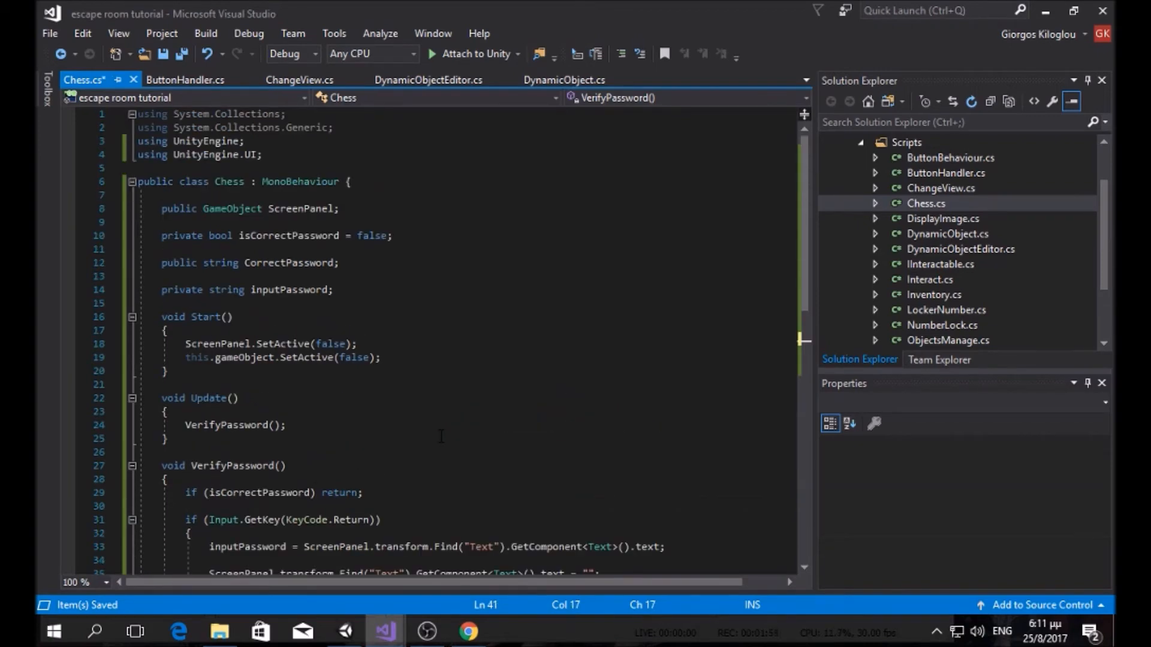
pyautogui.scroll(-1, 441, 436)
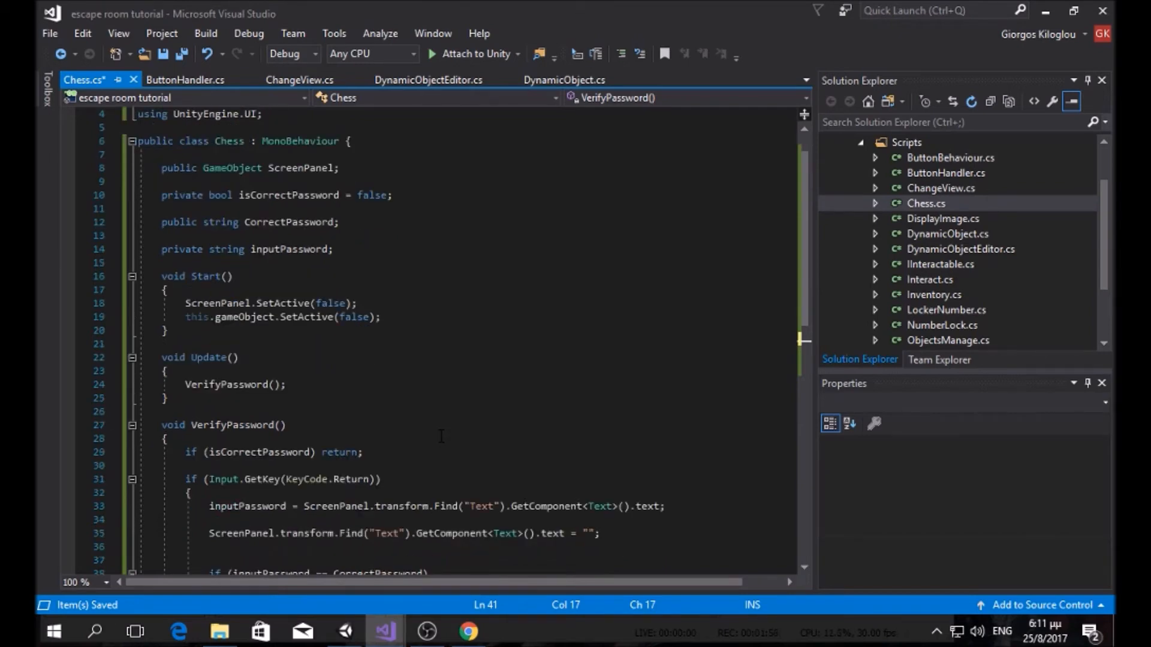
pyautogui.scroll(-1, 441, 436)
pyautogui.write('scre')
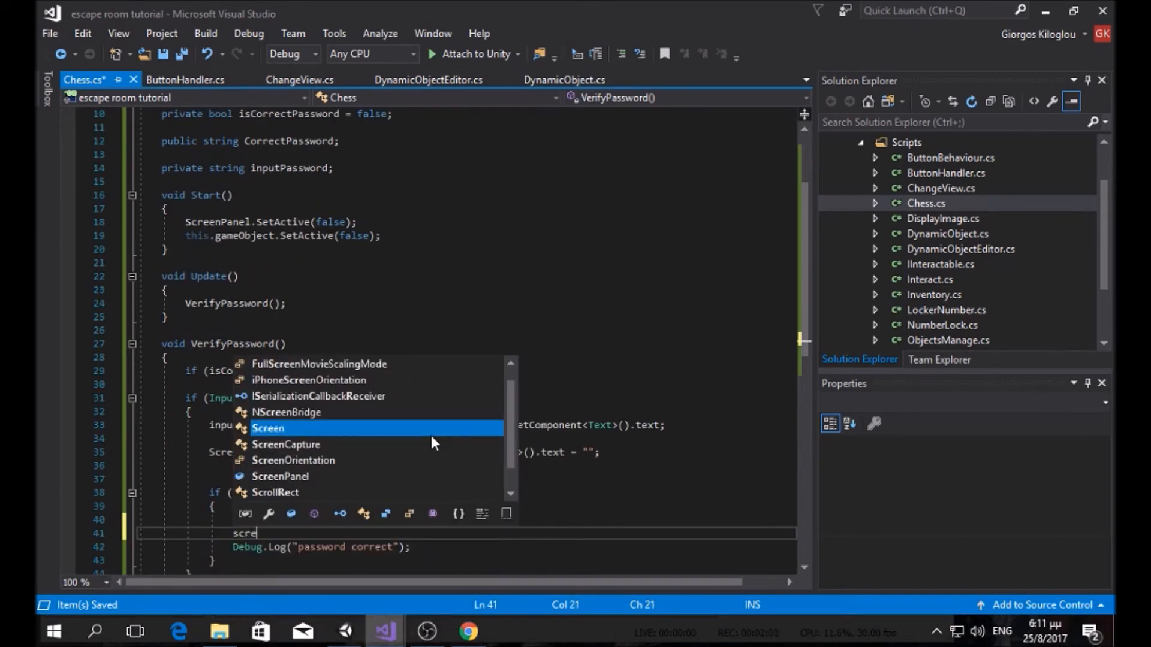
pyautogui.press('Down')
pyautogui.press('Down')
pyautogui.press('Down')
pyautogui.press('Tab')
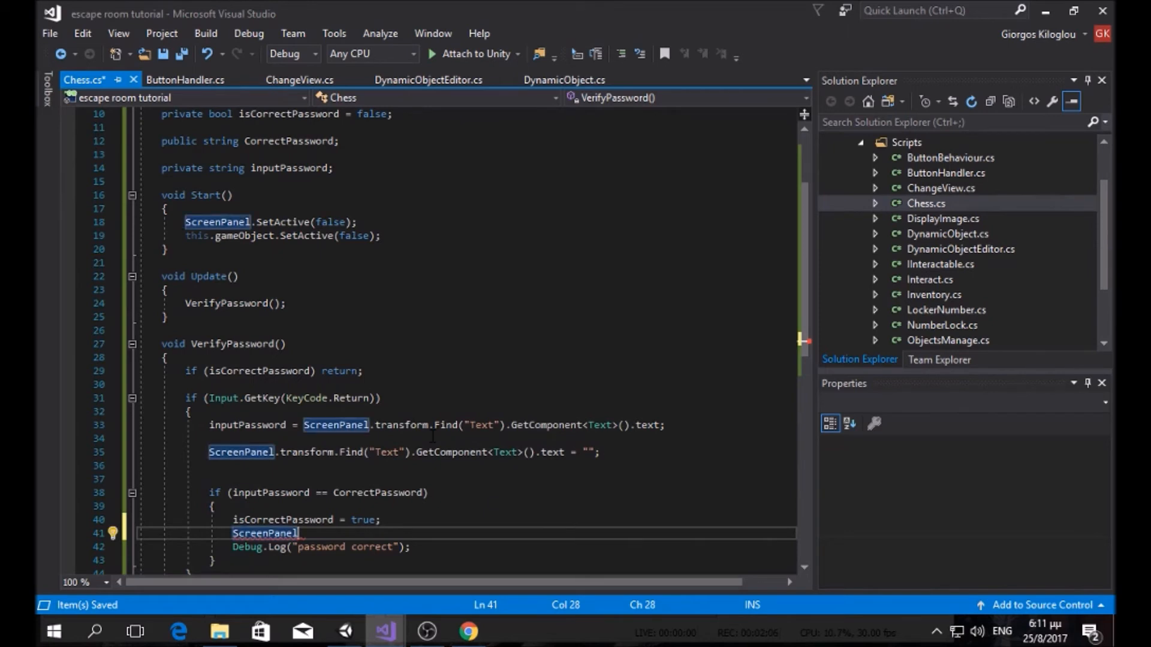
pyautogui.write('(')
pyautogui.write('"')
pyautogui.press('BackSpace')
pyautogui.press('BackSpace')
pyautogui.press('BackSpace')
pyautogui.press('BackSpace')
pyautogui.press('BackSpace')
pyautogui.press('BackSpace')
pyautogui.press('BackSpace')
pyautogui.press('BackSpace')
pyautogui.press('BackSpace')
pyautogui.press('BackSpace')
pyautogui.press('BackSpace')
pyautogui.press('BackSpace')
pyautogui.press('BackSpace')
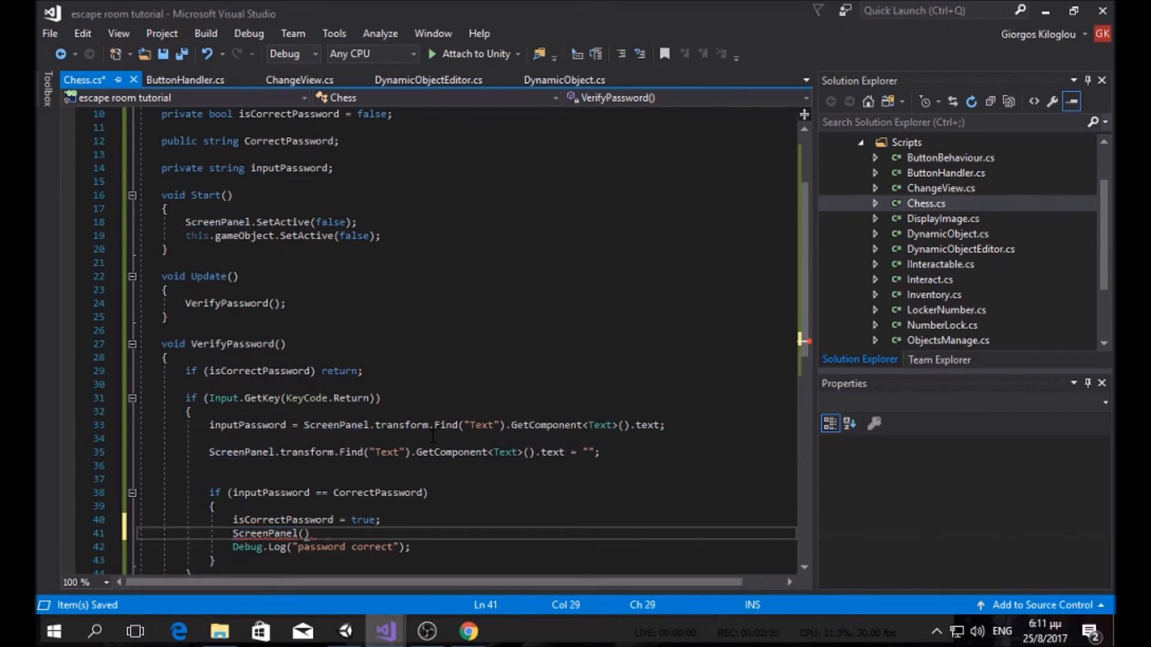
# Step: Write Destroy(ScreenPanel); on line 41 and save Chess.cs
pyautogui.write('des')
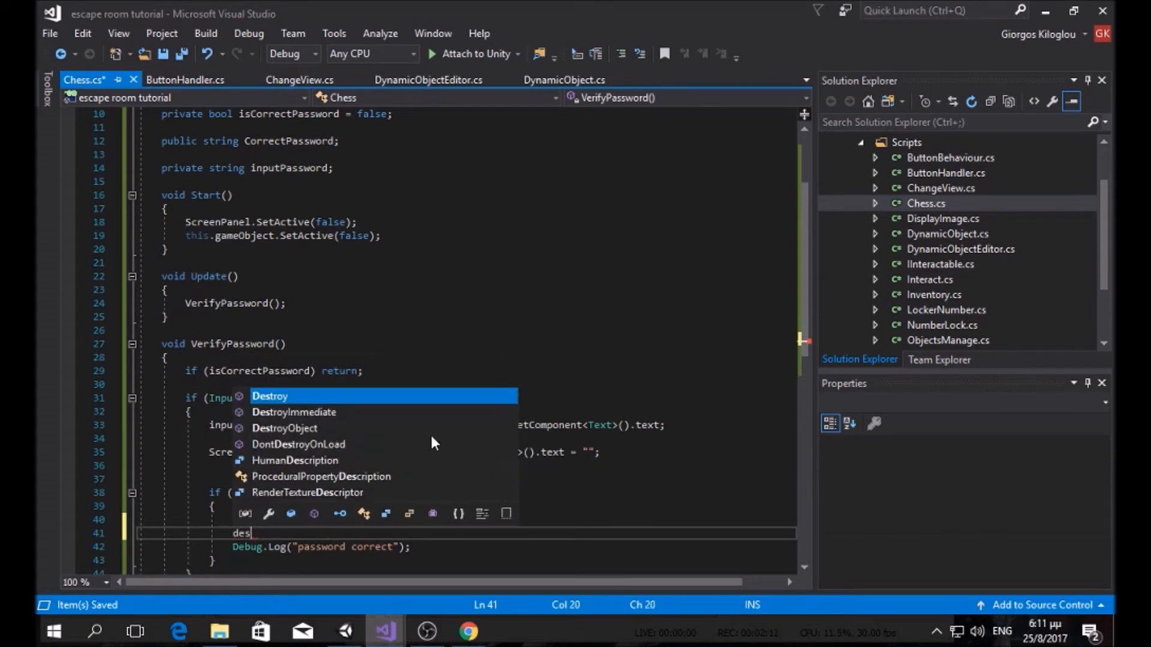
pyautogui.write('s(Screen')
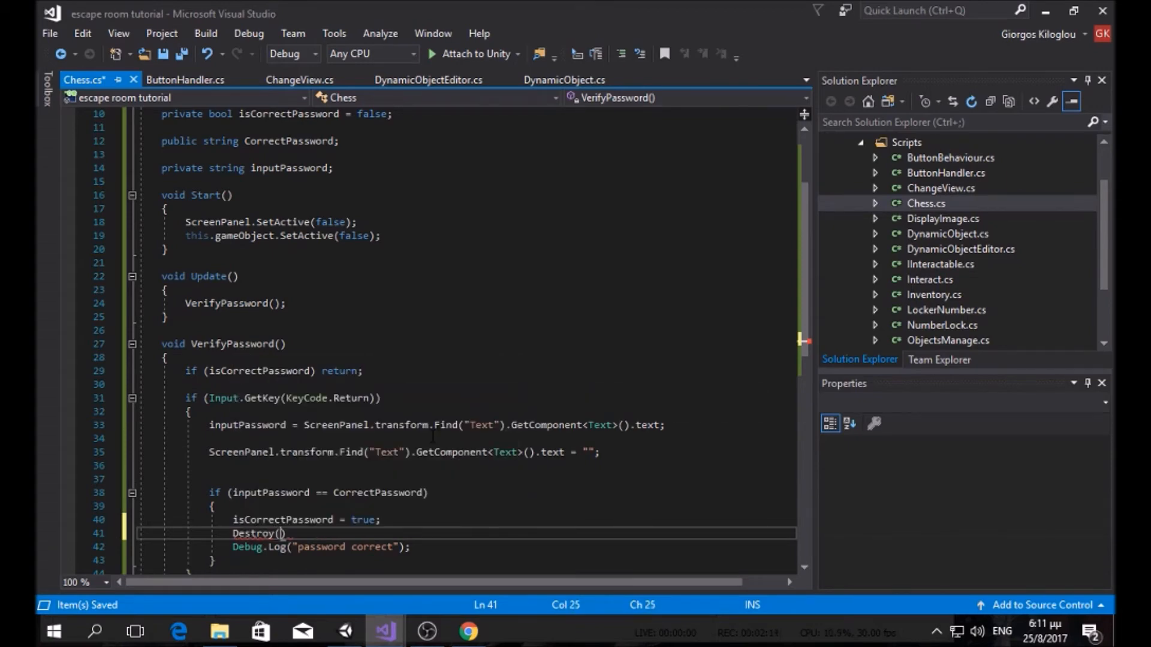
pyautogui.press('BackSpace')
pyautogui.press('BackSpace')
pyautogui.press('BackSpace')
pyautogui.press('BackSpace')
pyautogui.press('BackSpace')
pyautogui.press('BackSpace')
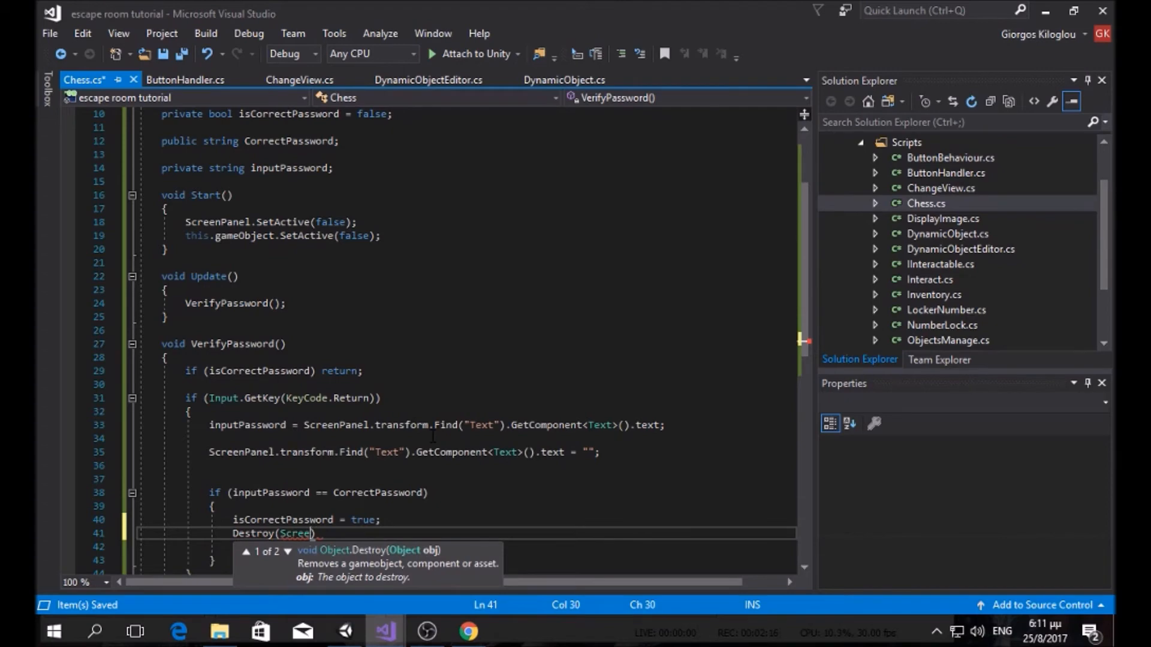
pyautogui.write('scre')
pyautogui.write('enp')
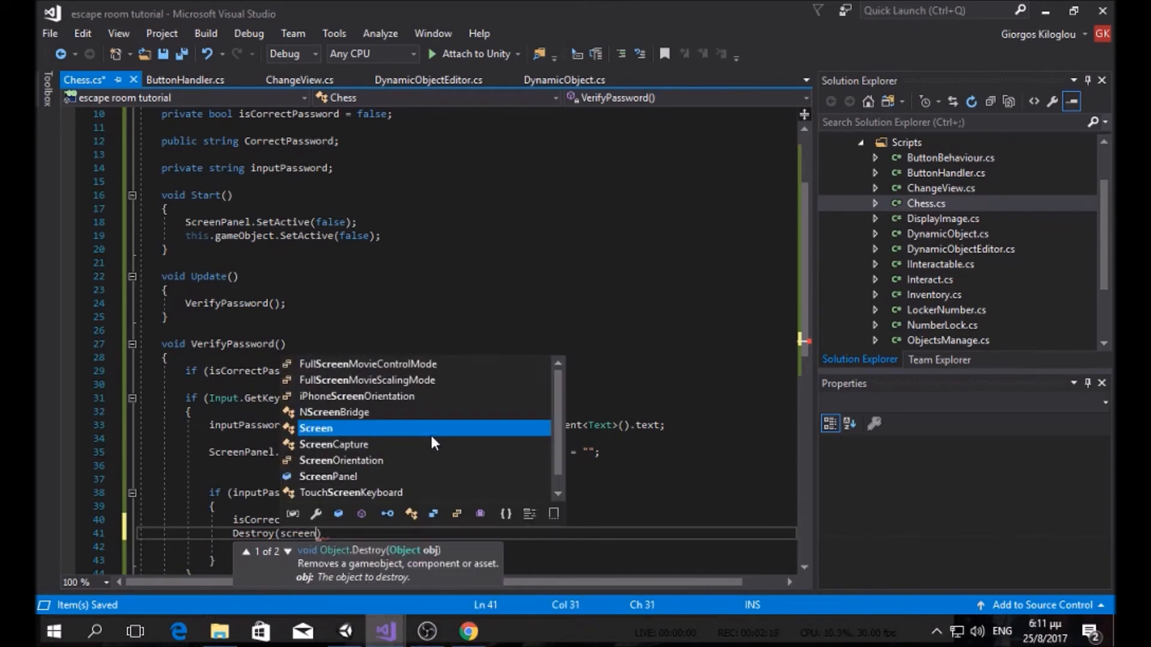
pyautogui.press('Tab')
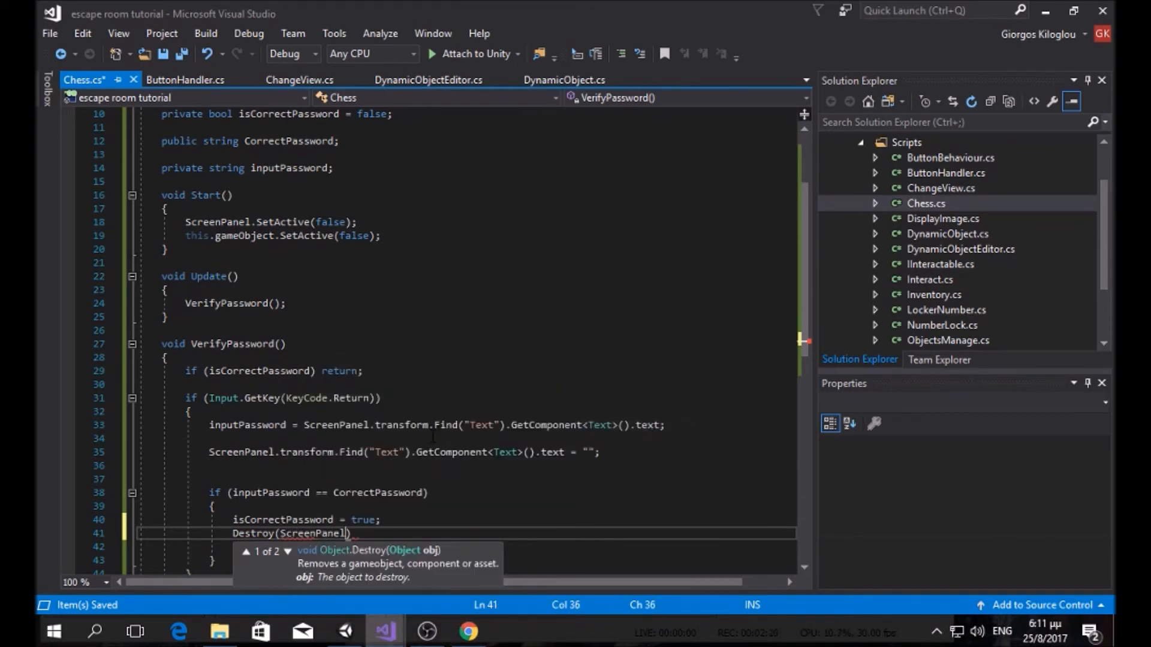
pyautogui.write(');')
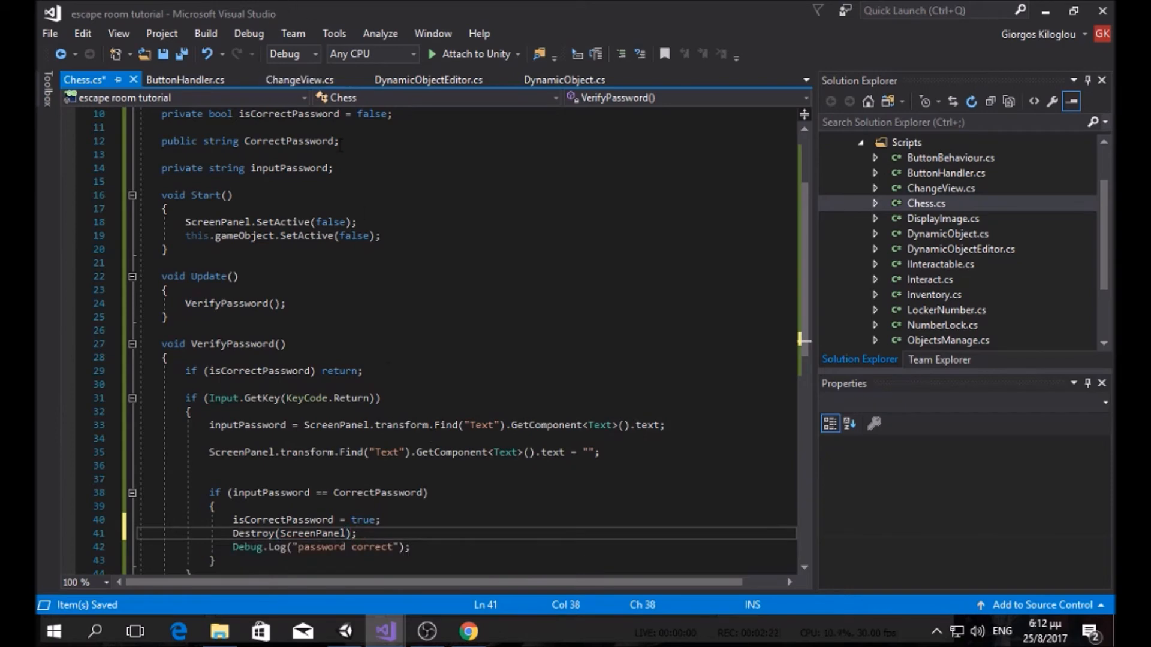
pyautogui.click(177, 56)
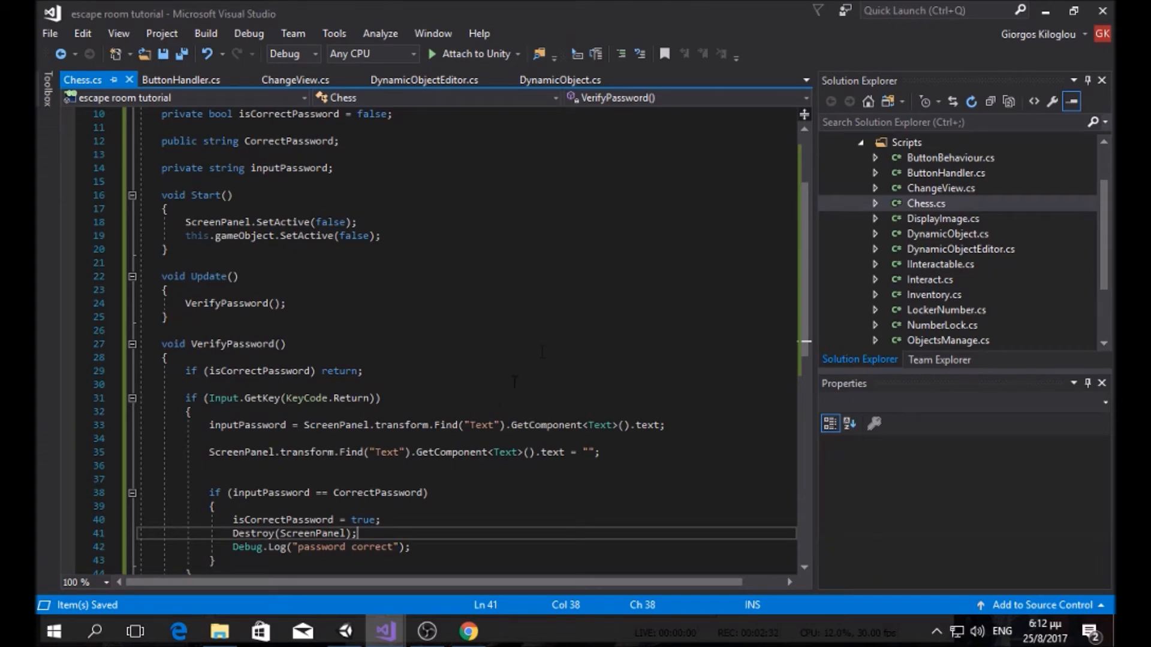
pyautogui.click(345, 631)
# Step: Check the exact name of ScreenActivator under Chess, then return to Chess.cs in Visual Studio
pyautogui.click(107, 437)
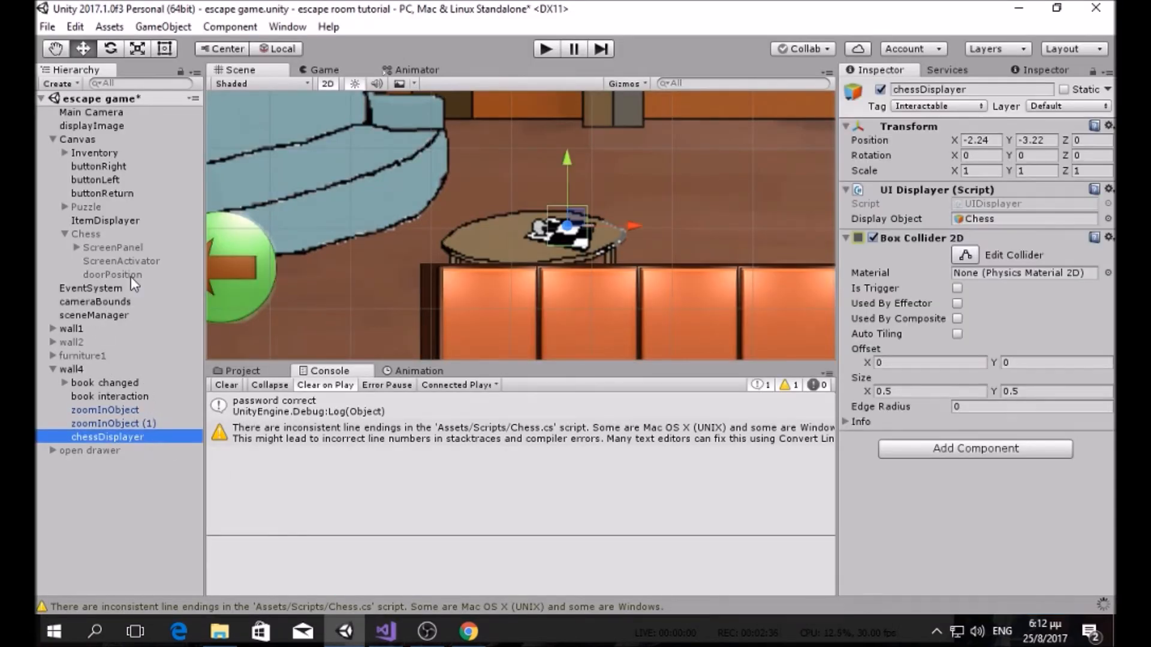
pyautogui.click(138, 261)
pyautogui.click(142, 264)
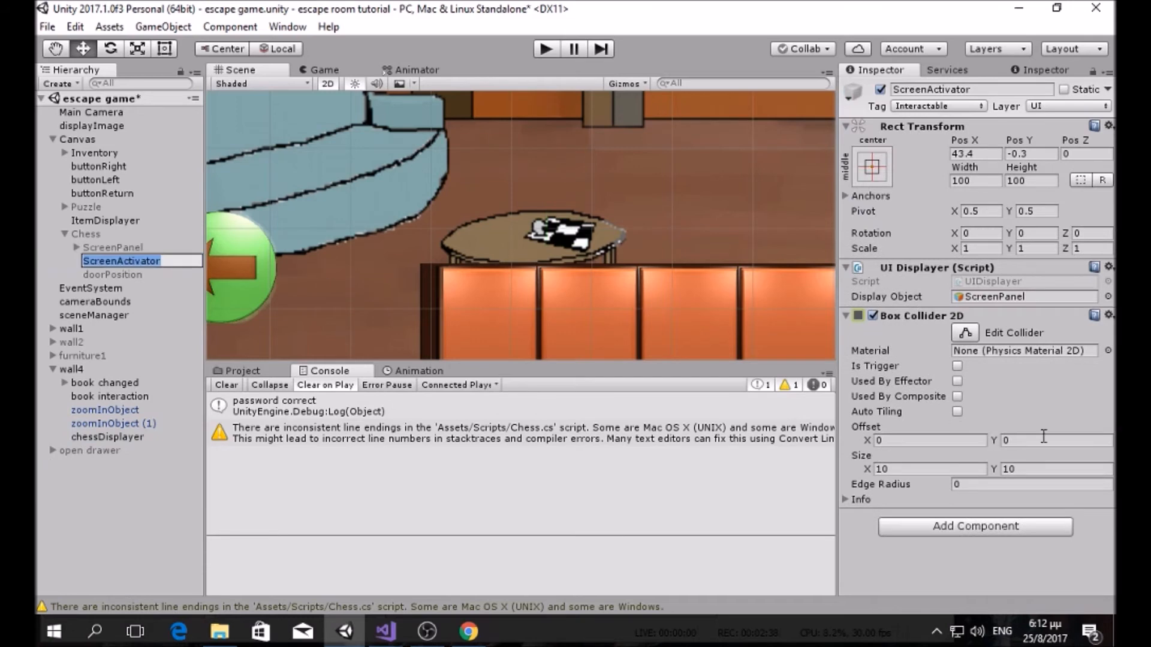
pyautogui.click(387, 620)
pyautogui.click(362, 572)
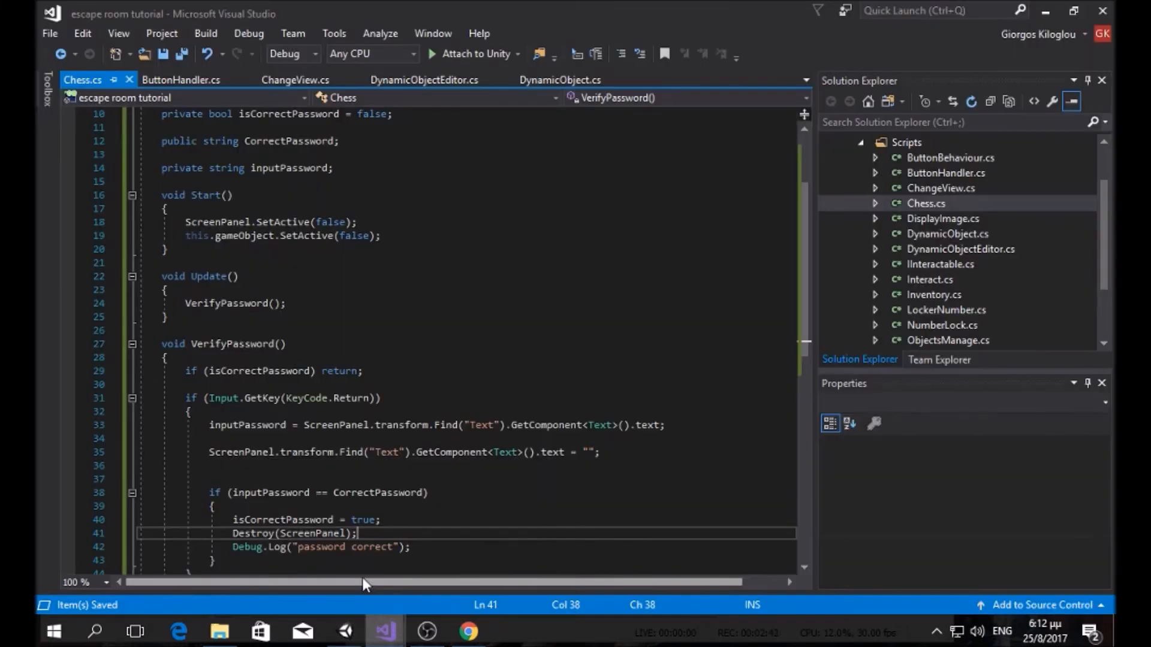
# Step: Insert a new line 41 with GameObject.Find("ScreenActivator") above Destroy(ScreenPanel)
pyautogui.click(391, 522)
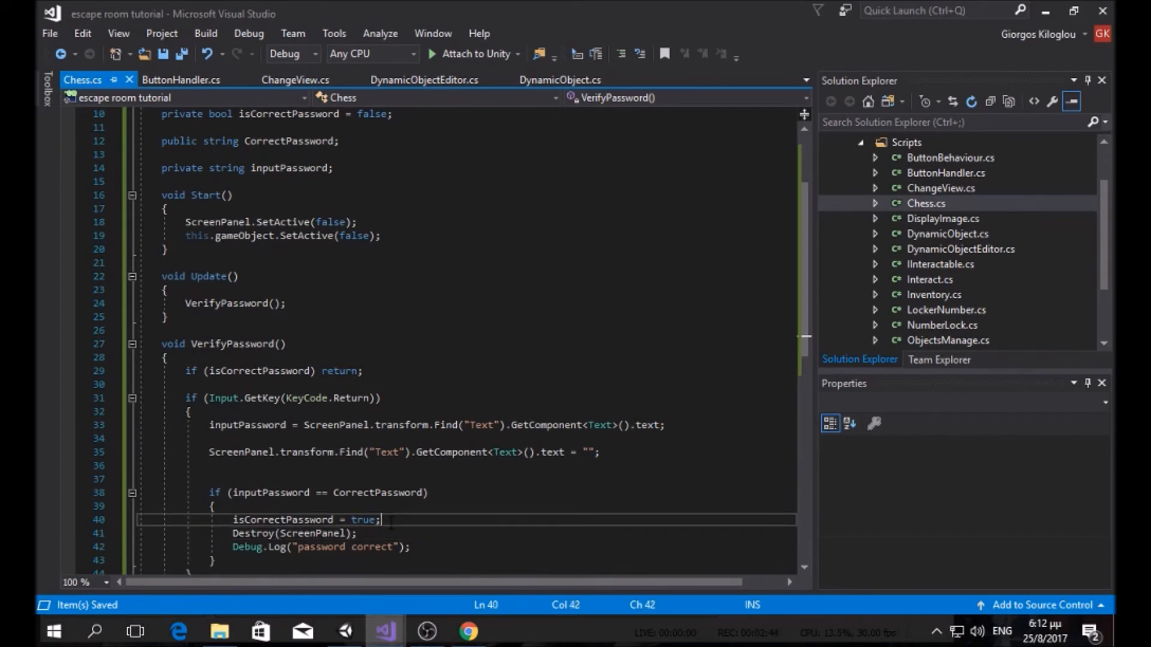
pyautogui.press('Return')
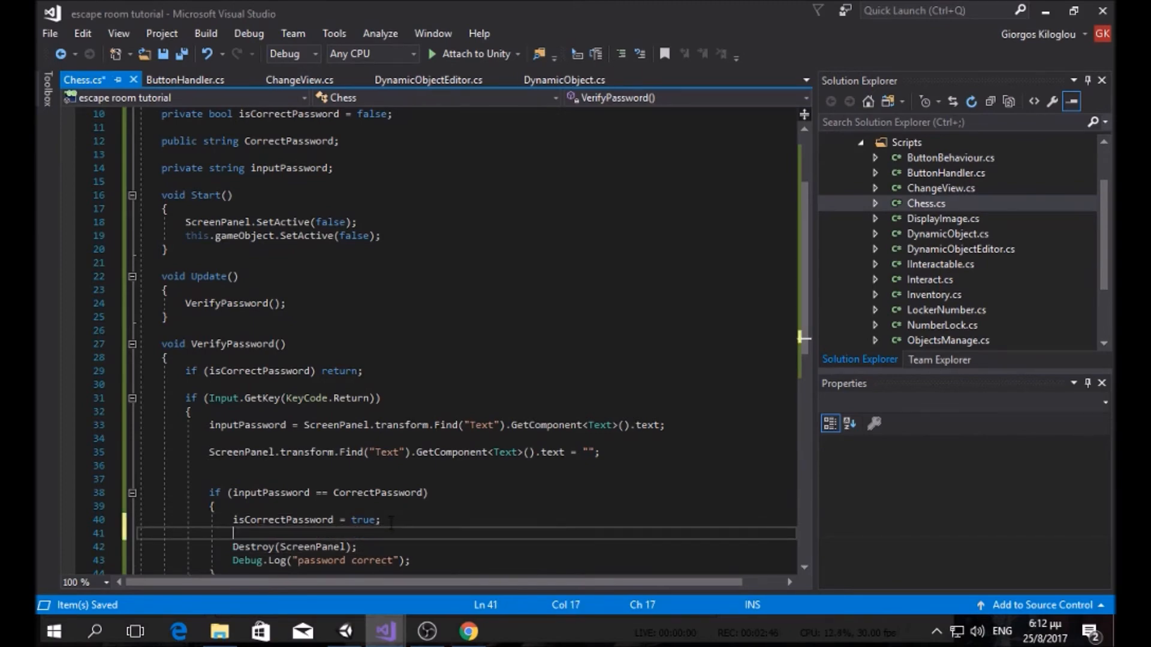
pyautogui.write('GameObject.fi')
pyautogui.press('Tab')
pyautogui.write('("')
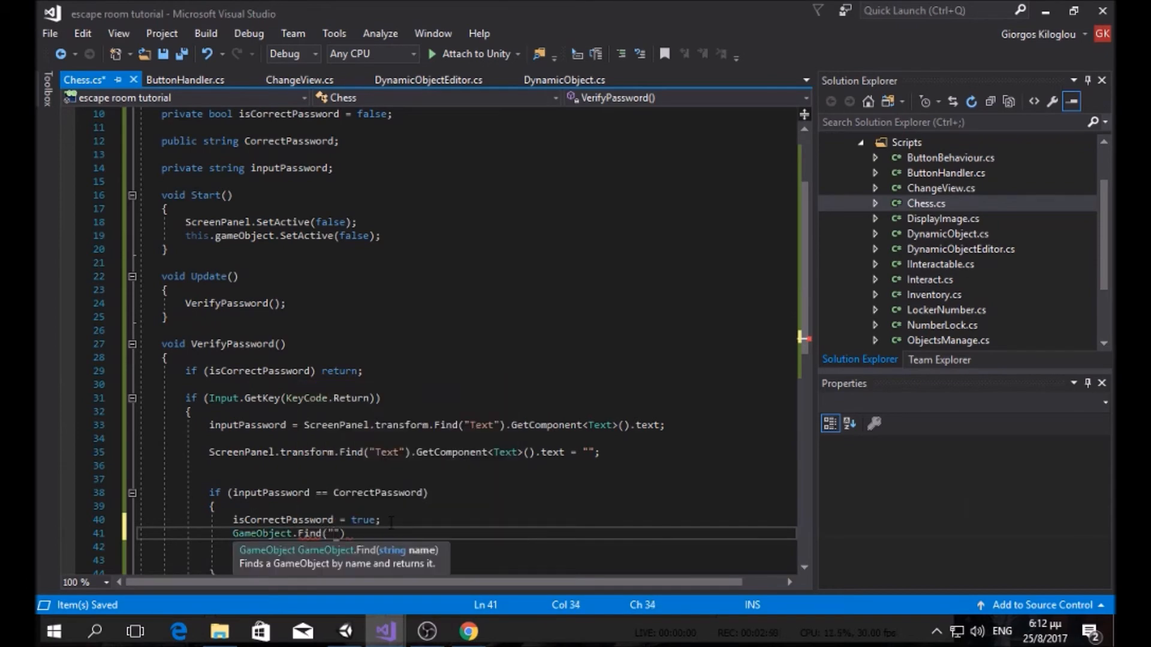
pyautogui.click(346, 632)
pyautogui.moveTo(385, 631)
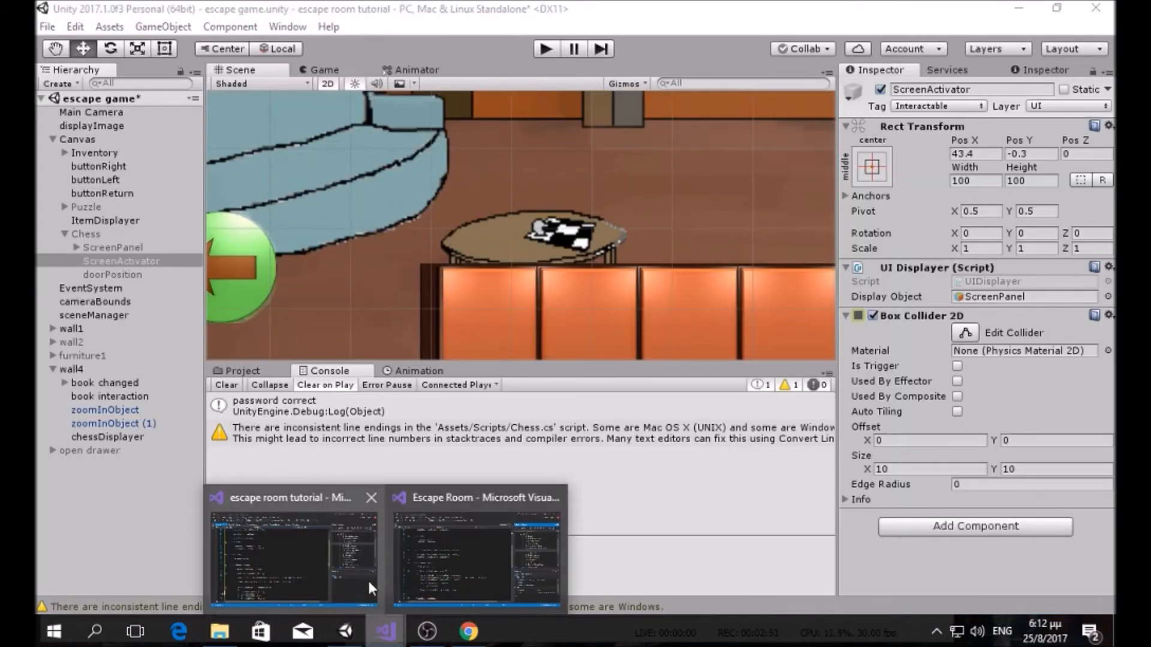
pyautogui.click(369, 578)
pyautogui.write('ScreenActivator')
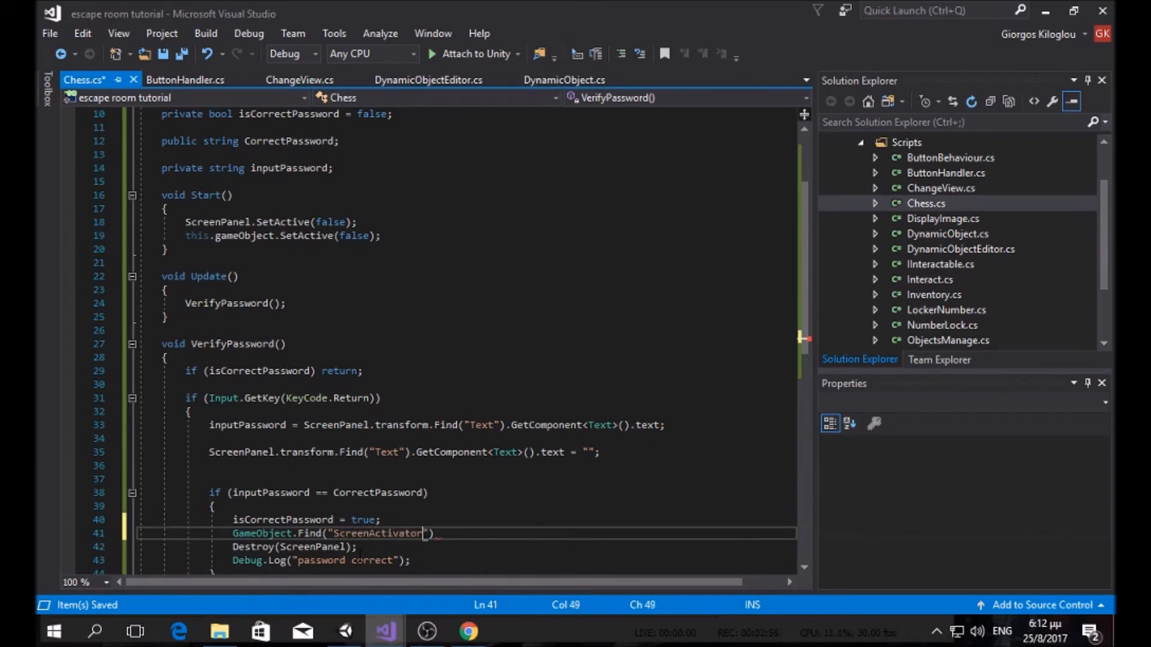
pyautogui.press('Right')
pyautogui.press('Right')
# Step: Wrap the Find call in Destroy(...); and save Chess.cs
pyautogui.press('Left')
pyautogui.press('Left')
pyautogui.press('Left')
pyautogui.press('Left')
pyautogui.press('Left')
pyautogui.press('Left')
pyautogui.press('Left')
pyautogui.press('Left')
pyautogui.press('Left')
pyautogui.press('Left')
pyautogui.press('Left')
pyautogui.press('Left')
pyautogui.press('Left')
pyautogui.press('Left')
pyautogui.press('Left')
pyautogui.press('Left')
pyautogui.press('Left')
pyautogui.press('Left')
pyautogui.press('Left')
pyautogui.press('Left')
pyautogui.press('Left')
pyautogui.write('Destr')
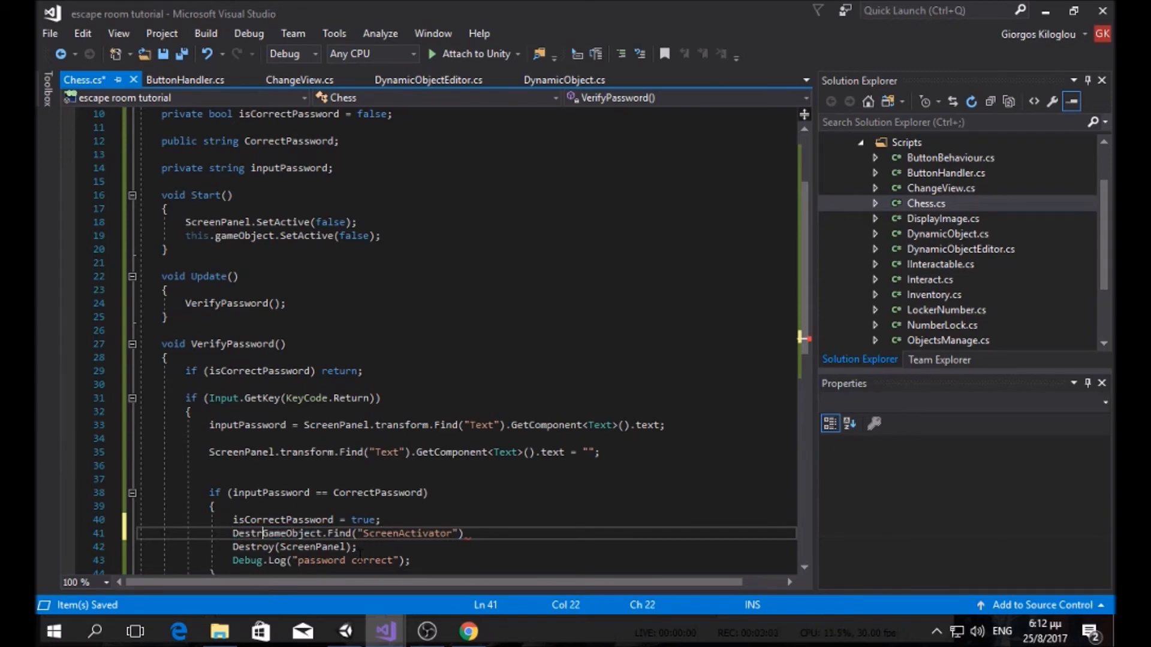
pyautogui.write('oy(')
pyautogui.click(493, 534)
pyautogui.write(');')
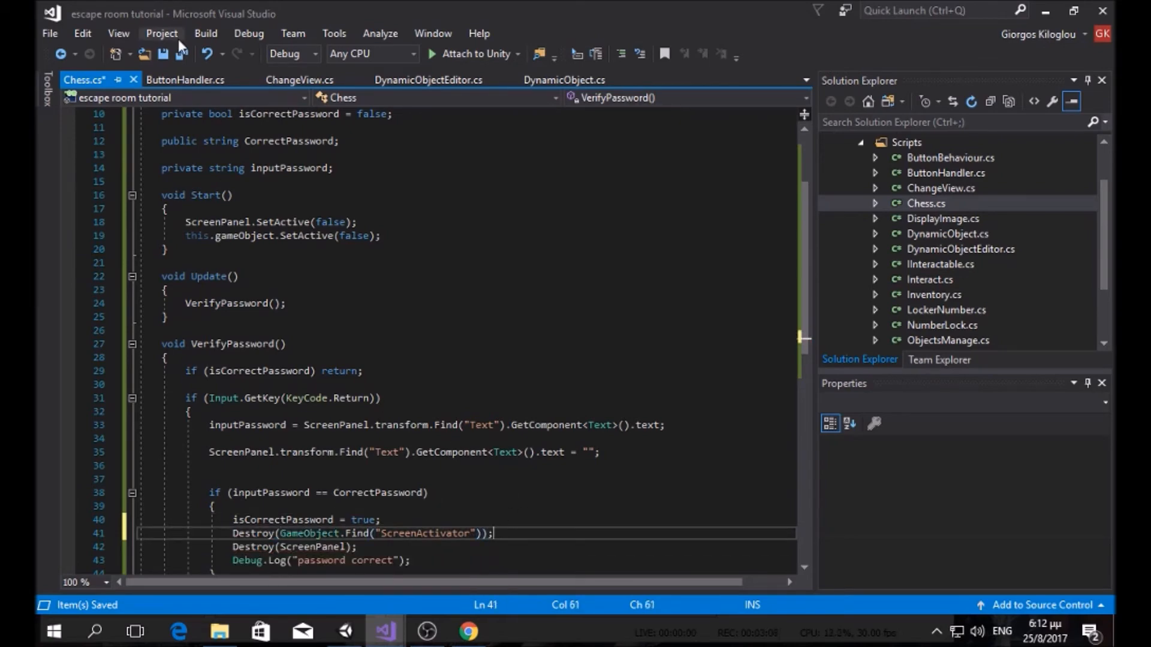
pyautogui.hotkey('ctrl', 's')
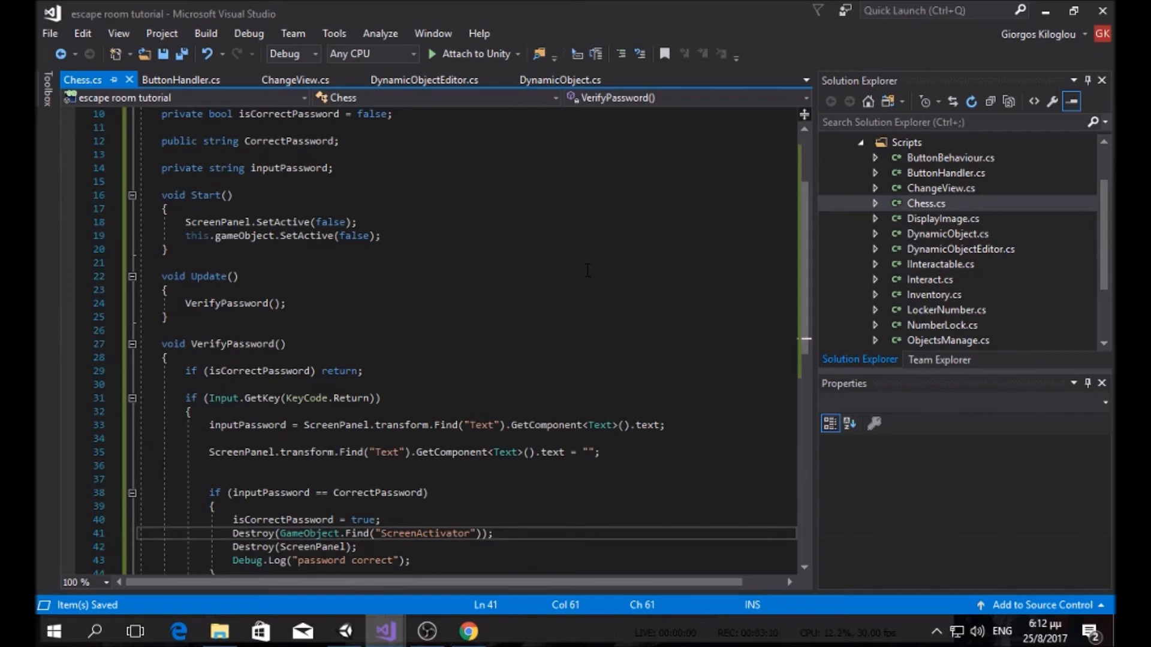
pyautogui.scroll(-3, 588, 271)
# Step: Replace the password-correct Debug.Log line with GetComponent<Image>().sprite =
pyautogui.moveTo(412, 438); pyautogui.dragTo(233, 439)
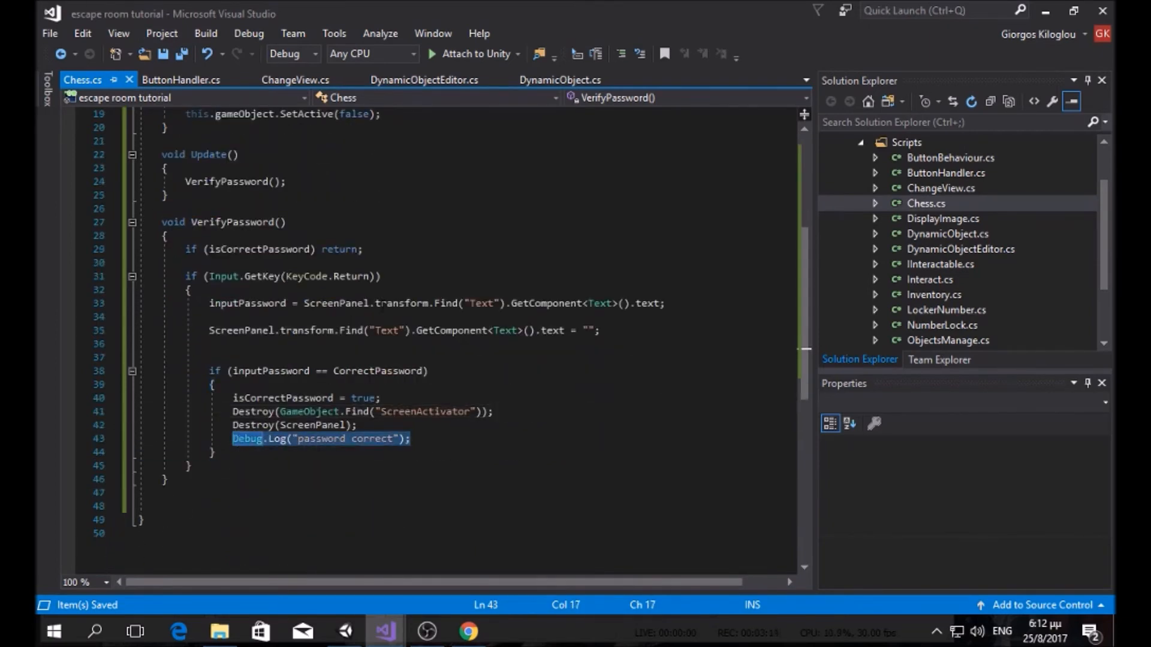
pyautogui.write('this')
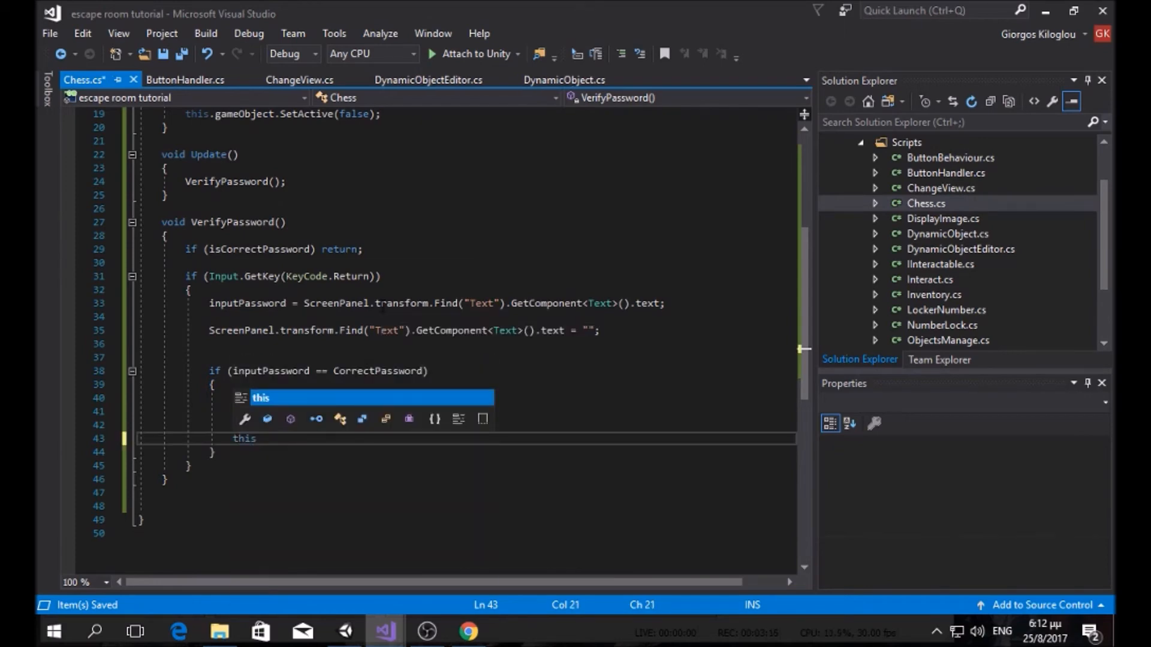
pyautogui.press('BackSpace')
pyautogui.press('BackSpace')
pyautogui.press('BackSpace')
pyautogui.press('BackSpace')
pyautogui.press('BackSpace')
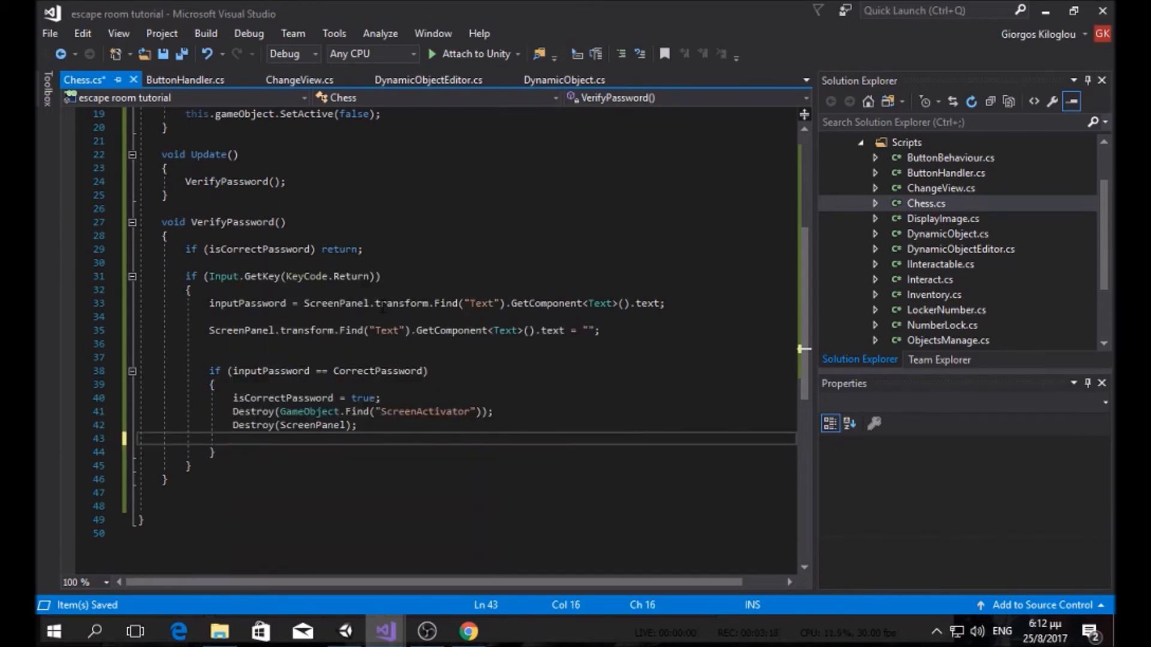
pyautogui.write('ge')
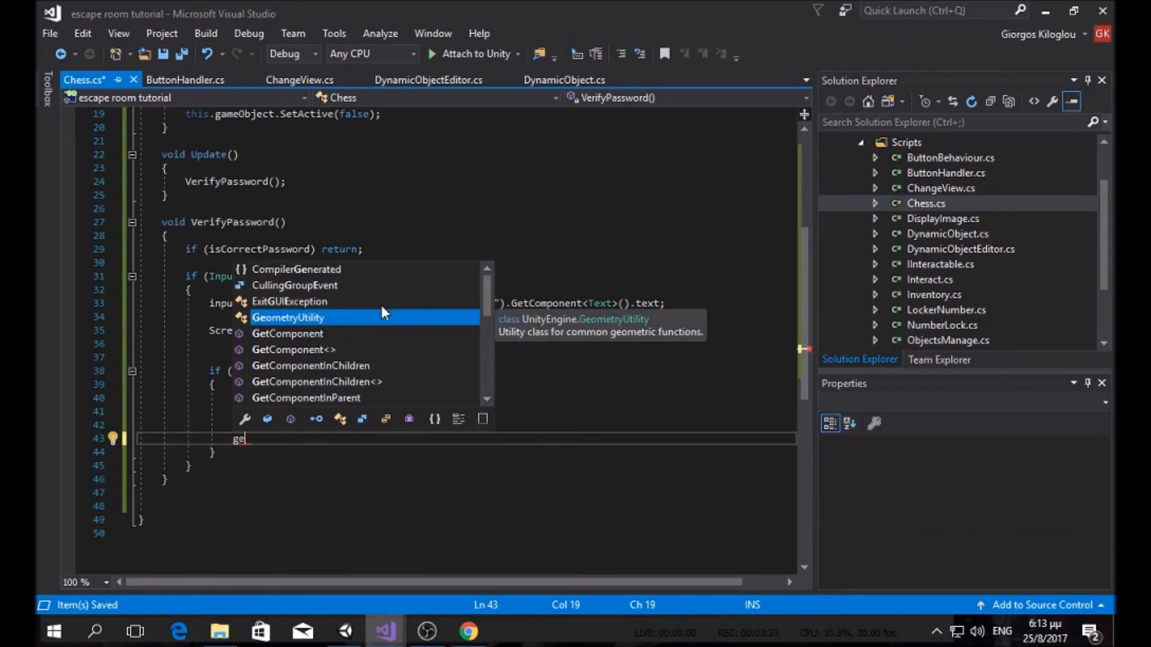
pyautogui.press('BackSpace')
pyautogui.write('etc')
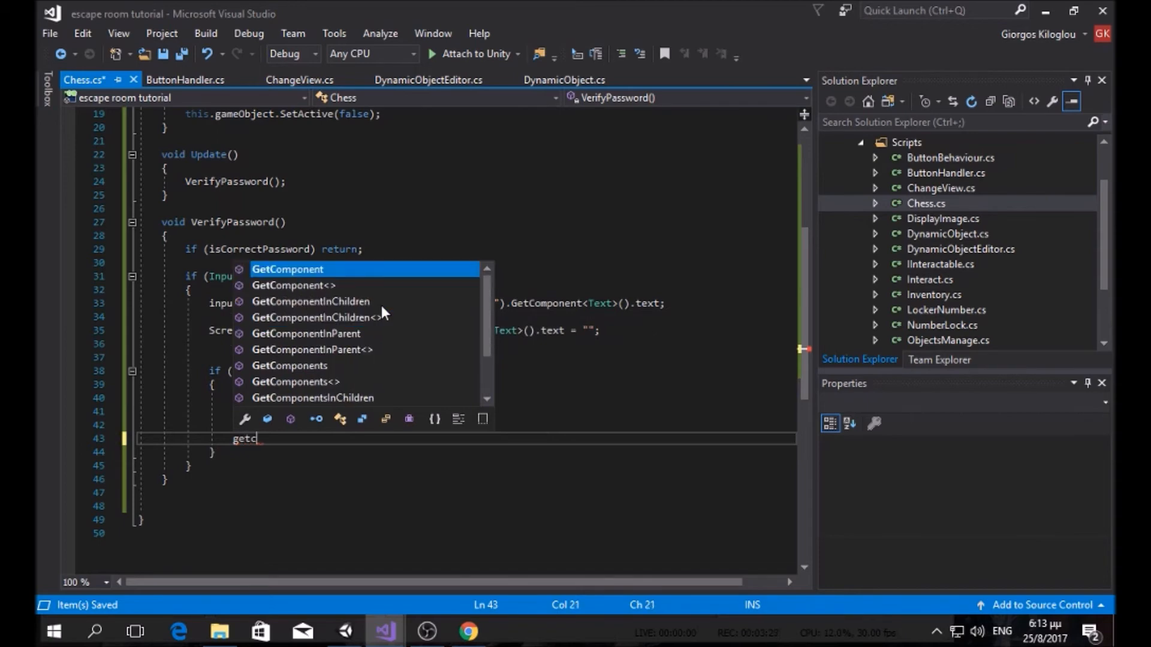
pyautogui.press('Tab')
pyautogui.write('<Image')
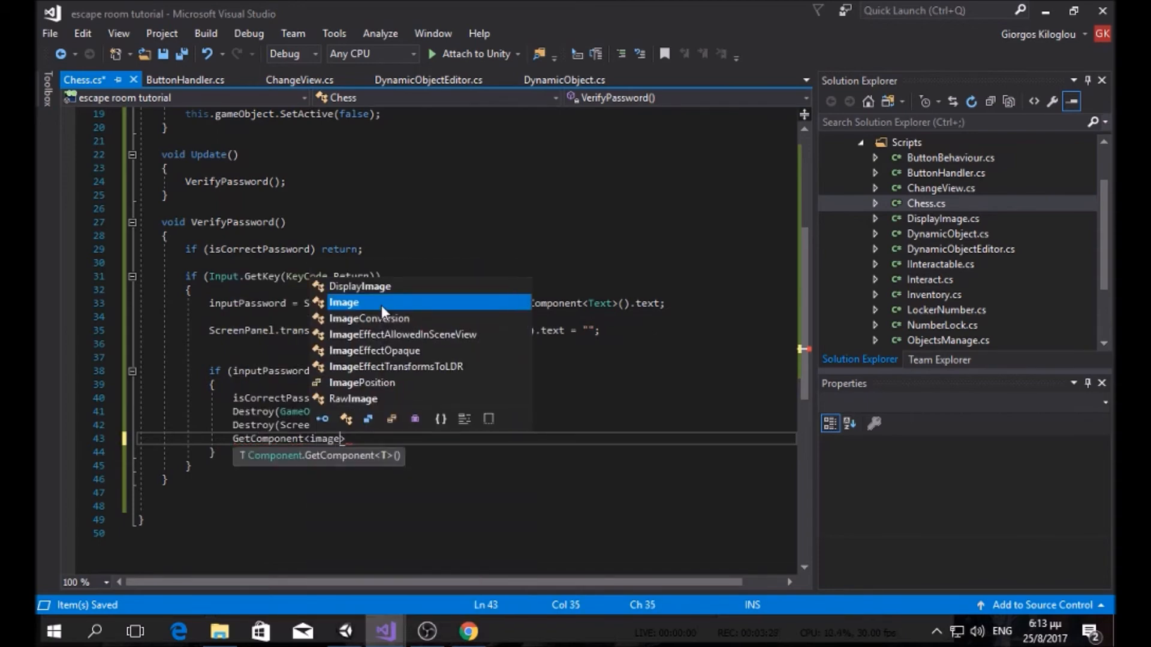
pyautogui.write('>(')
pyautogui.write(').')
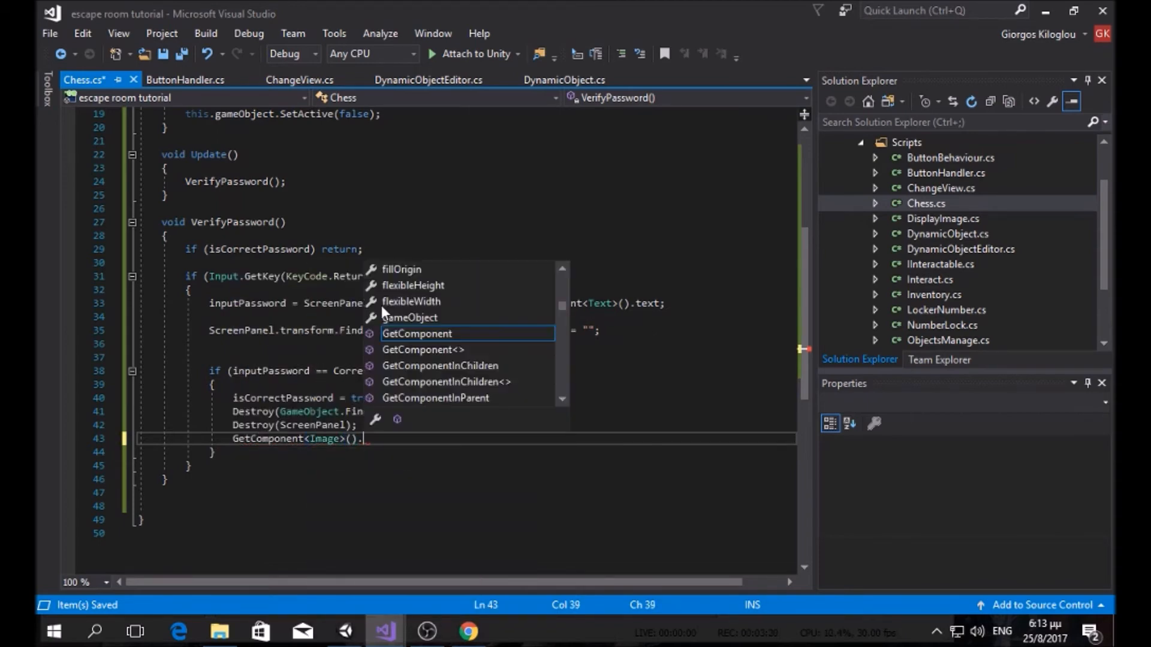
pyautogui.write('sprite ')
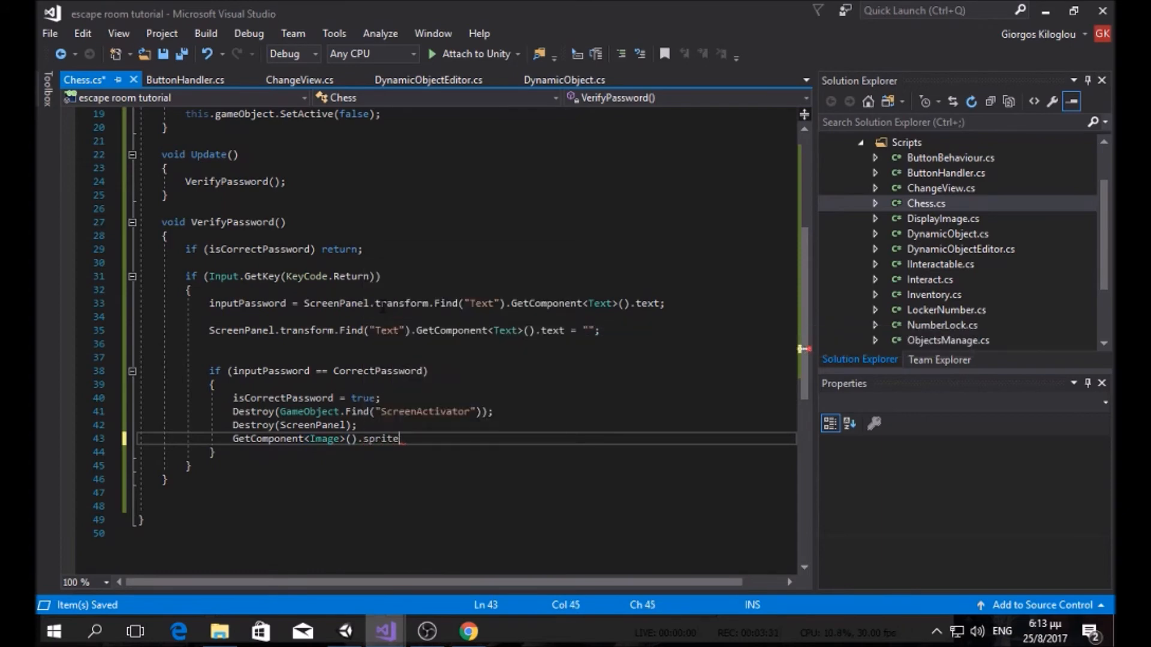
pyautogui.write('=')
# Step: Move the opened chess sprite from Assets/Sprites into Resources/Sprites
pyautogui.click(346, 631)
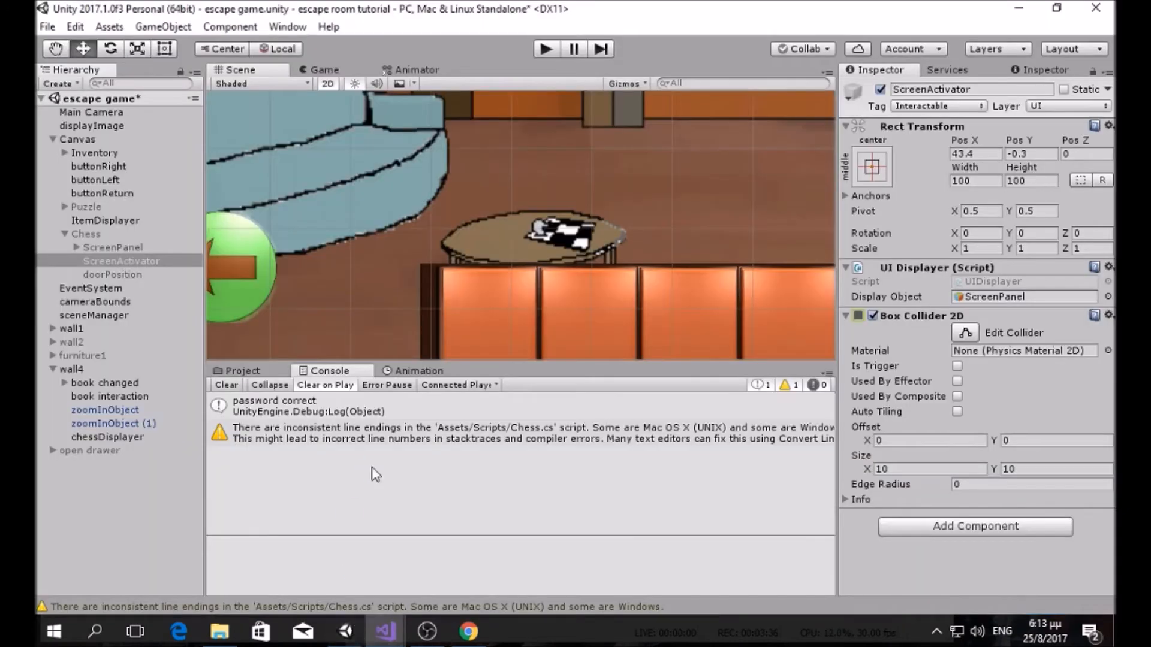
pyautogui.click(252, 373)
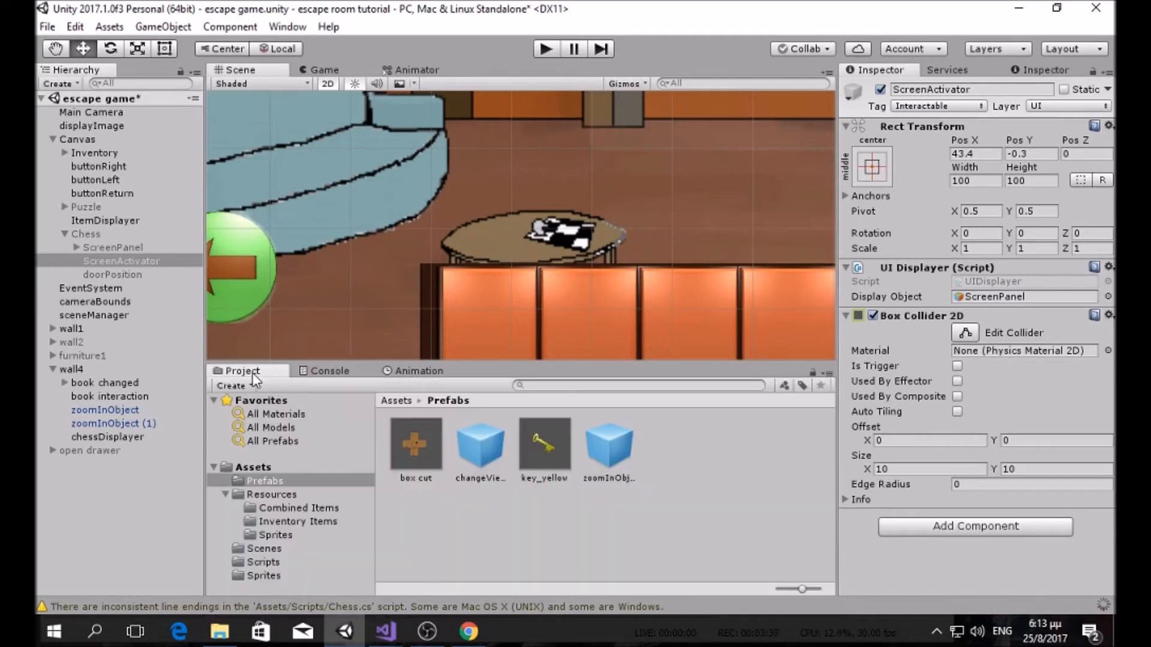
pyautogui.click(291, 496)
pyautogui.click(300, 534)
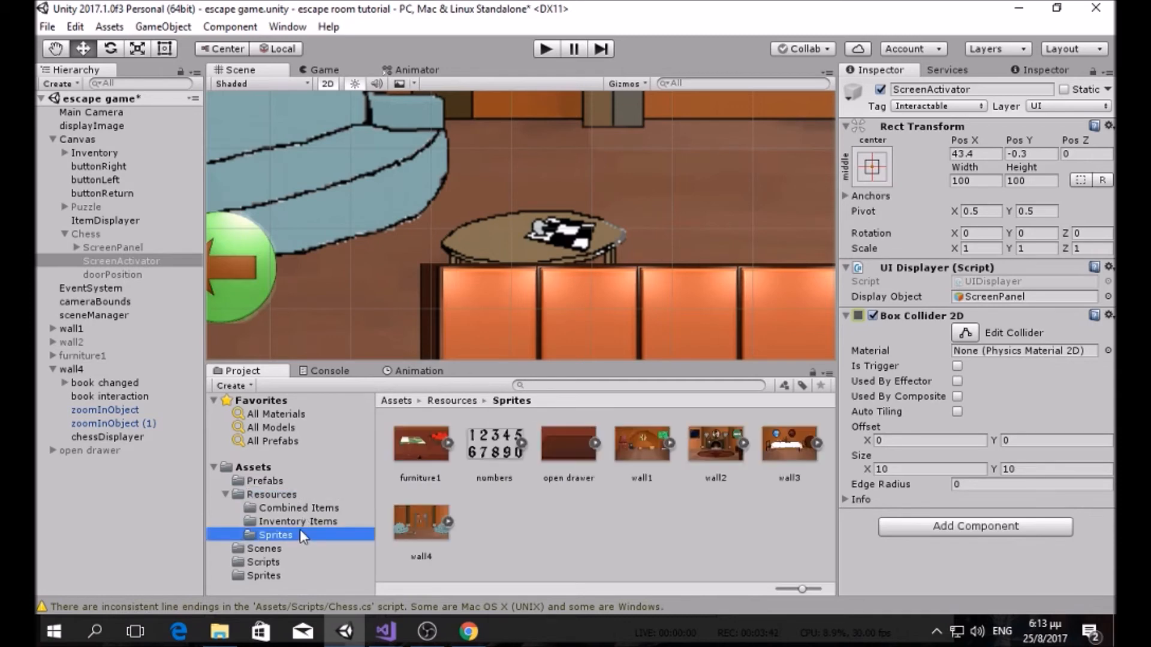
pyautogui.click(263, 575)
pyautogui.scroll(-3, 535, 490)
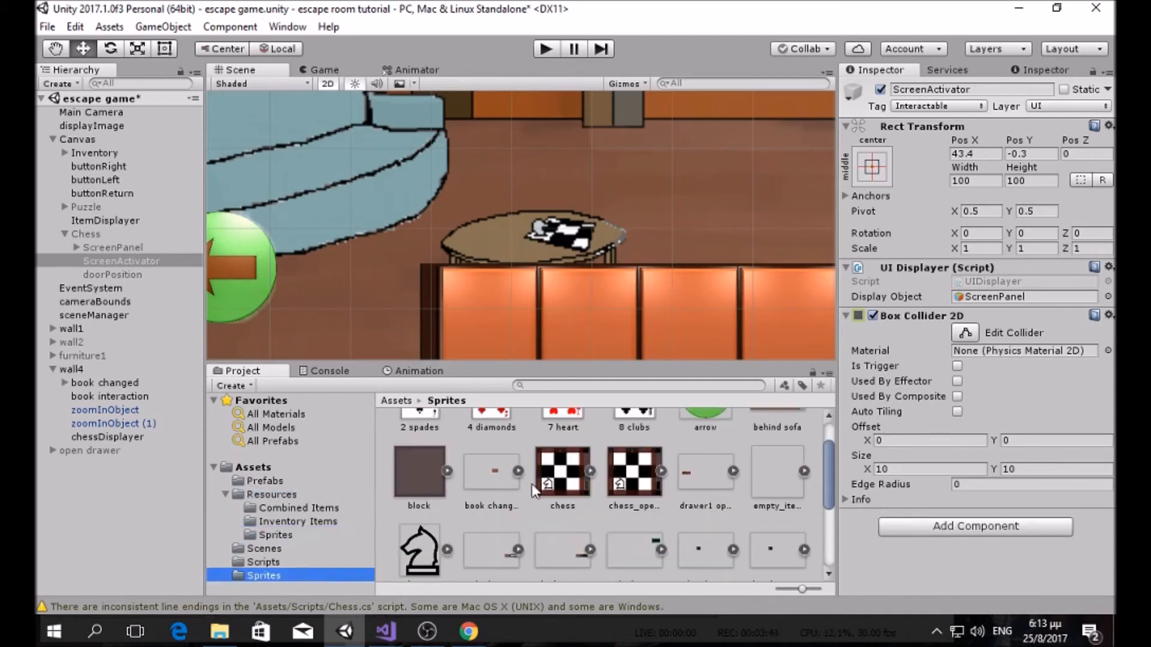
pyautogui.moveTo(632, 473); pyautogui.dragTo(303, 535)
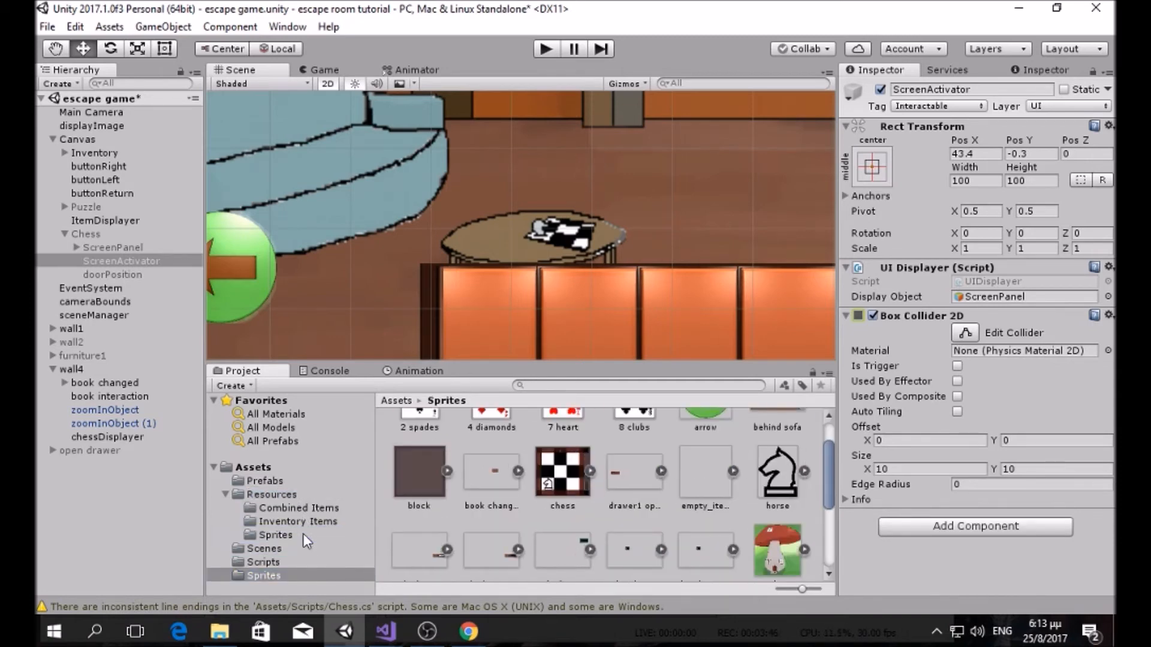
pyautogui.click(303, 533)
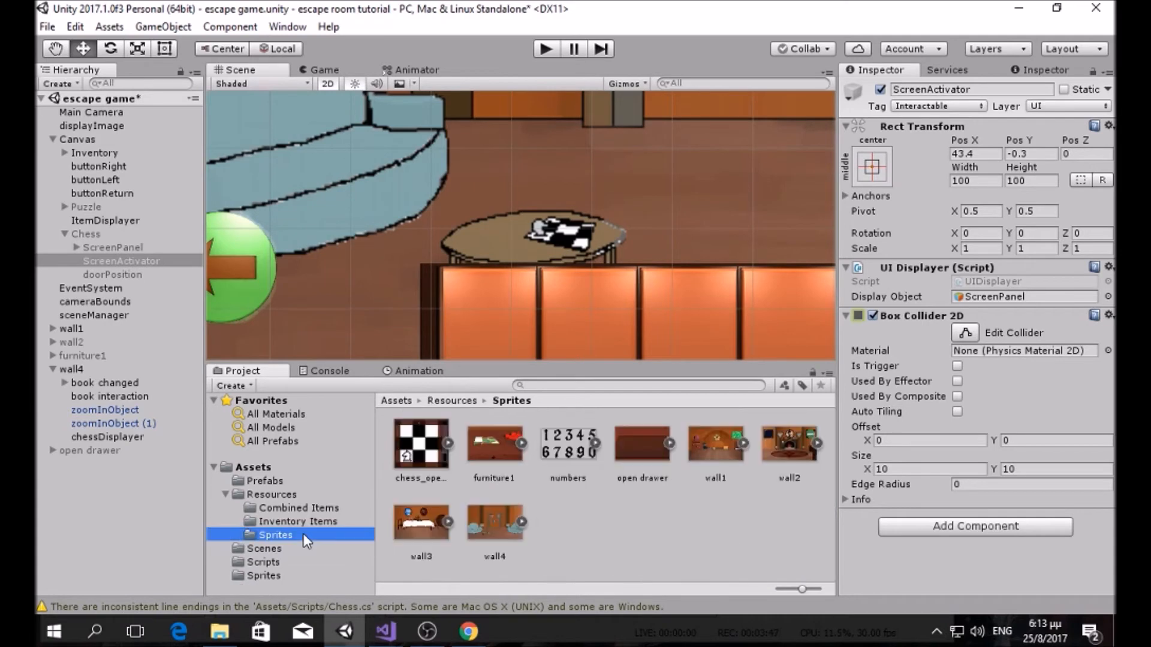
# Step: Rename the chess_opened sprite to chess_solved
pyautogui.click(435, 470)
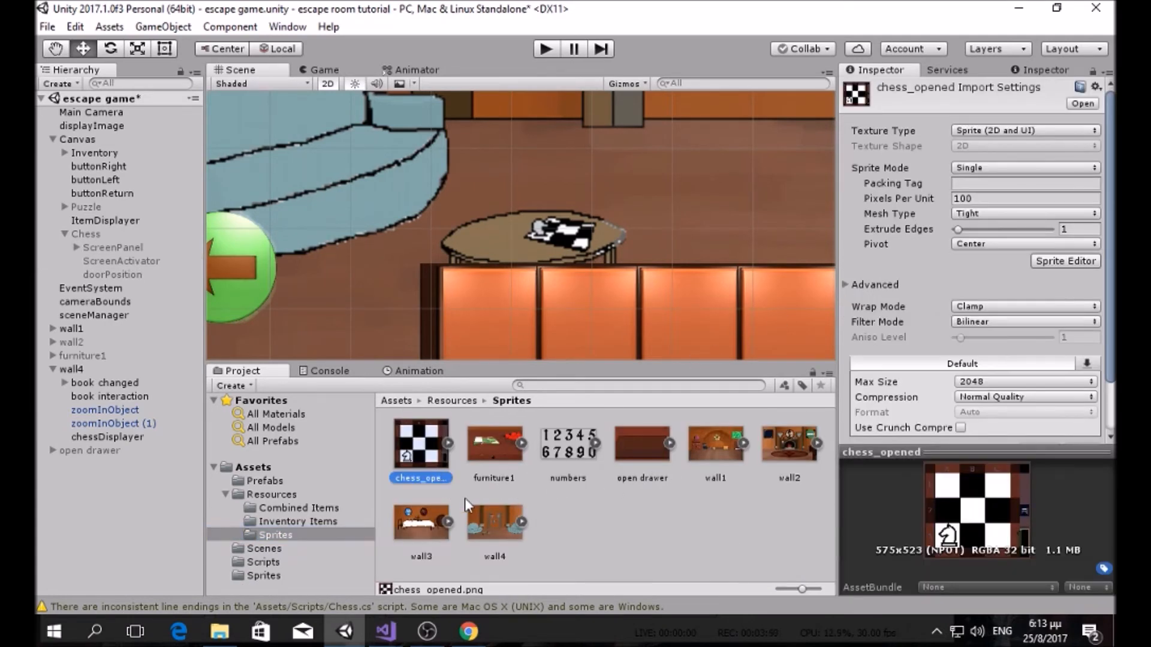
pyautogui.press('F2')
pyautogui.click(452, 477)
pyautogui.press('Return')
pyautogui.press('F2')
pyautogui.click(446, 478)
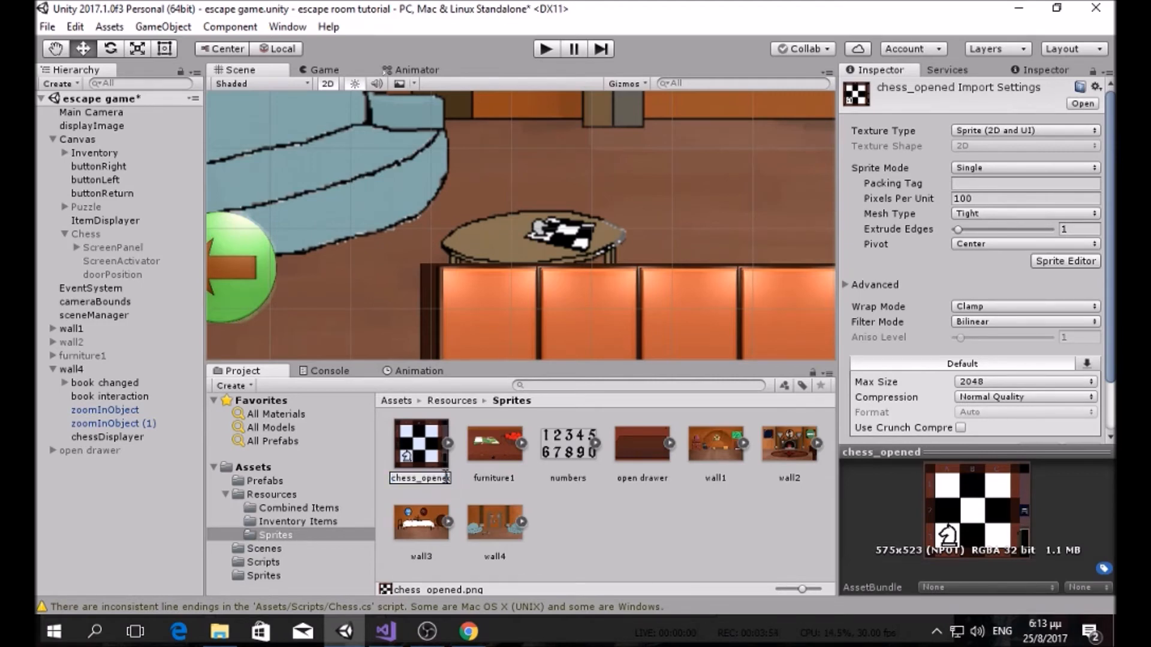
pyautogui.press('Right')
pyautogui.press('BackSpace')
pyautogui.press('BackSpace')
pyautogui.press('BackSpace')
pyautogui.press('BackSpace')
pyautogui.press('BackSpace')
pyautogui.press('BackSpace')
pyautogui.write('solved')
pyautogui.press('Return')
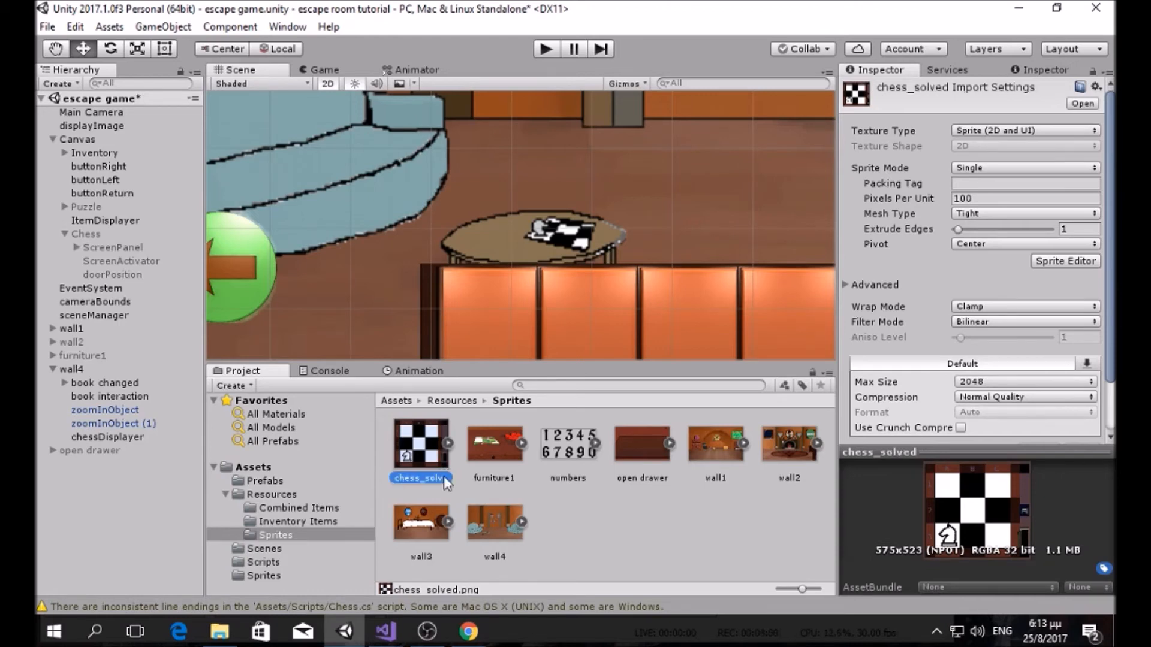
pyautogui.moveTo(385, 631)
pyautogui.click(427, 549)
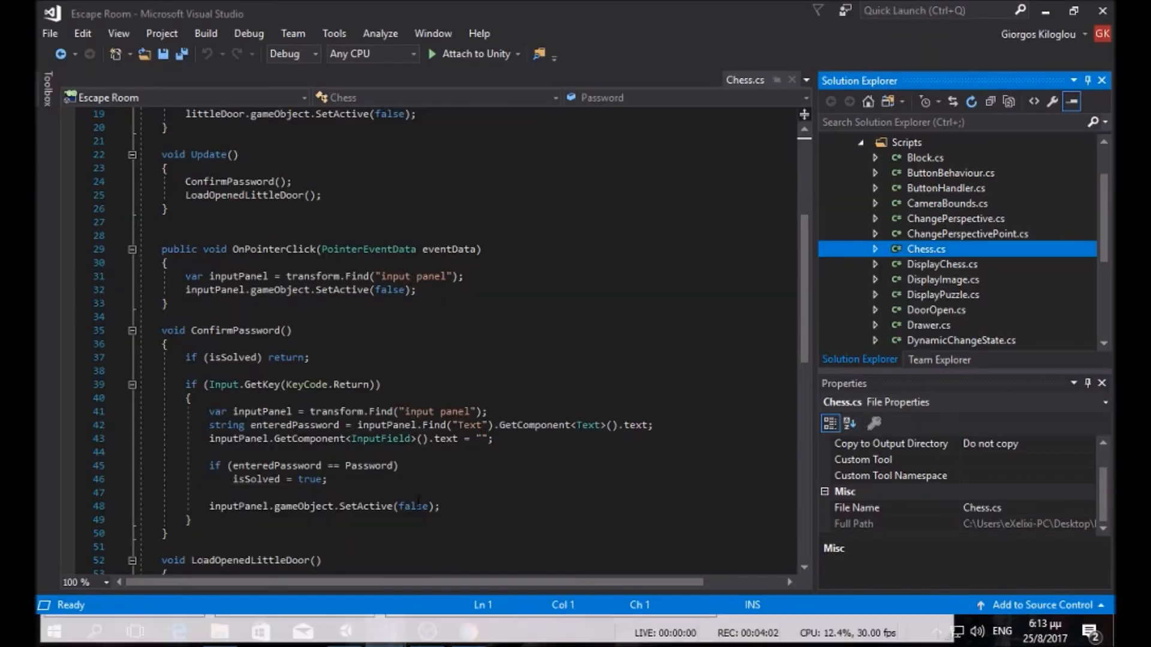
# Step: Finish line 43 with Resources.Load<Sprite>("Sprites/chess_solved"); in the escape room tutorial solution
pyautogui.click(337, 557)
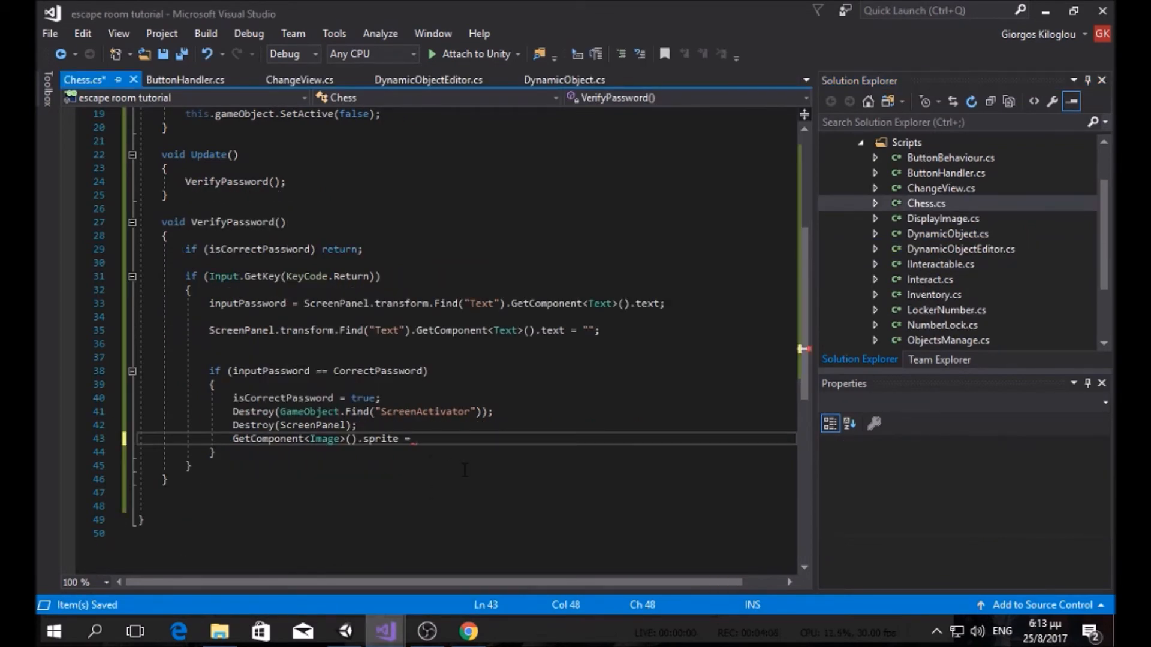
pyautogui.write('reso')
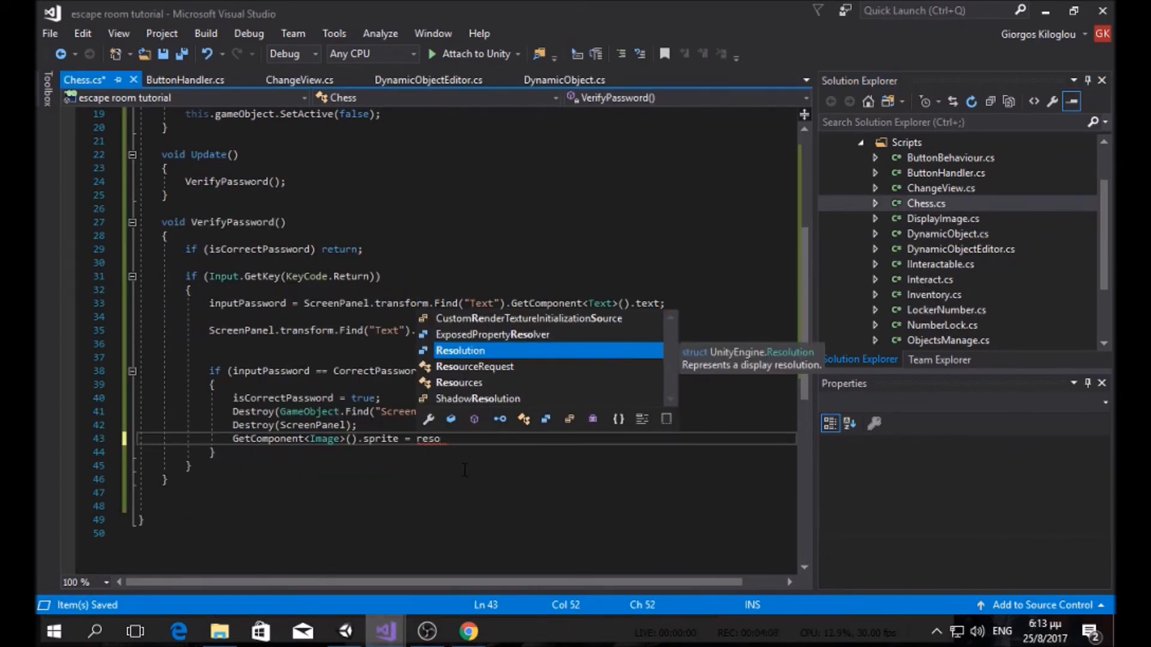
pyautogui.write('urces.Load')
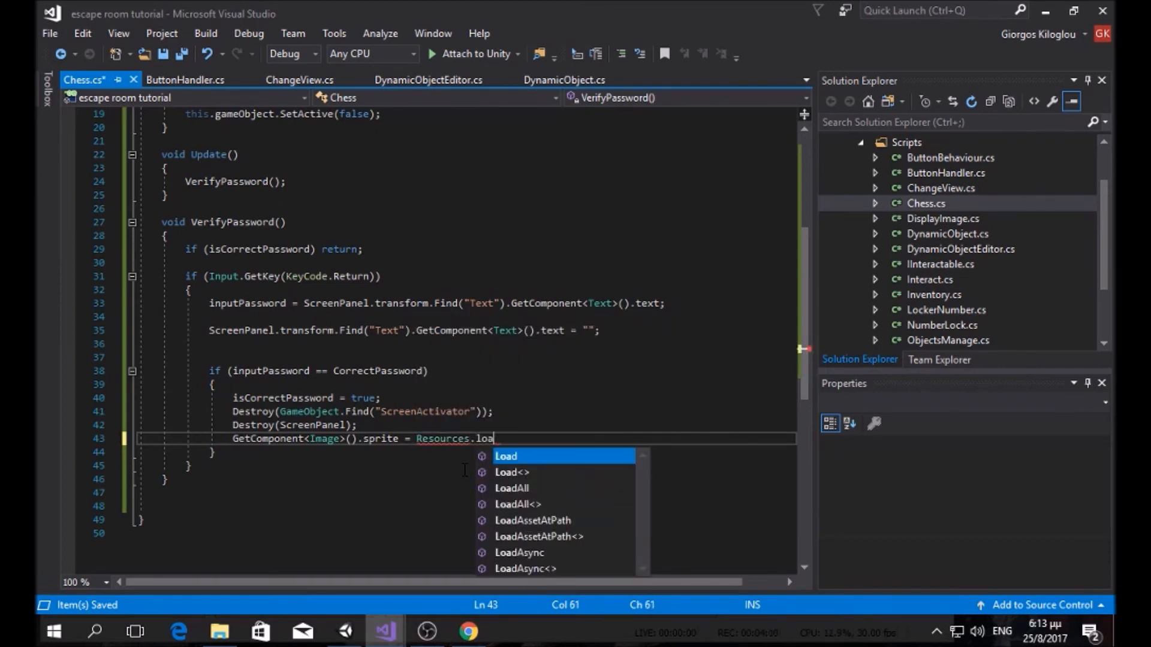
pyautogui.write('<spri')
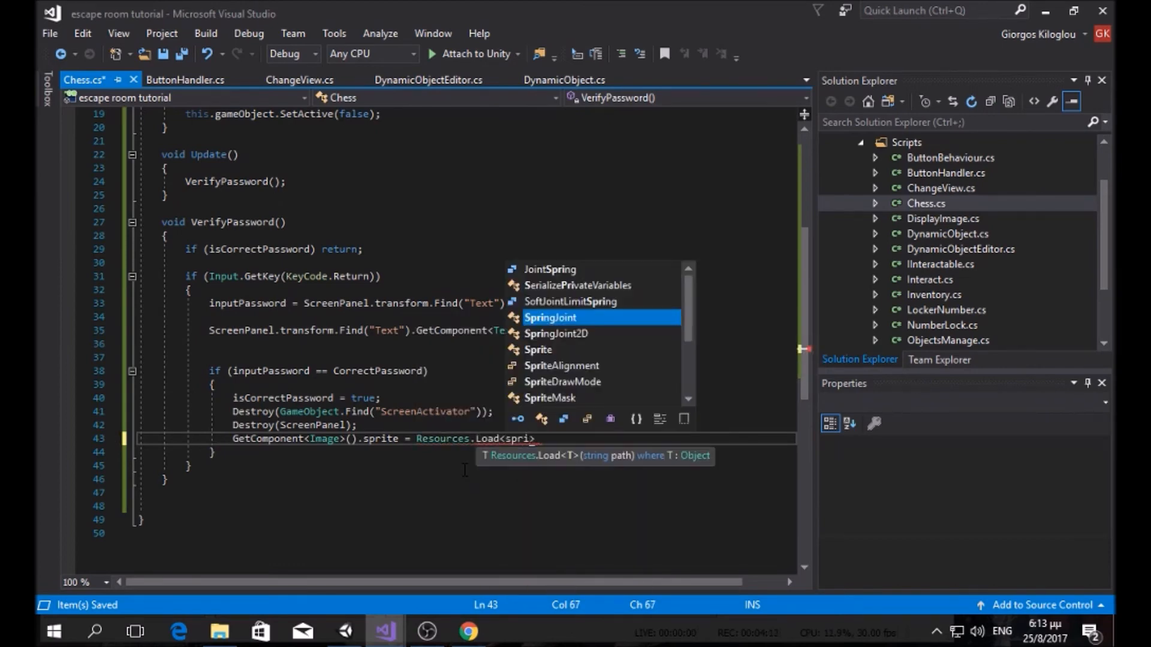
pyautogui.write('te>')
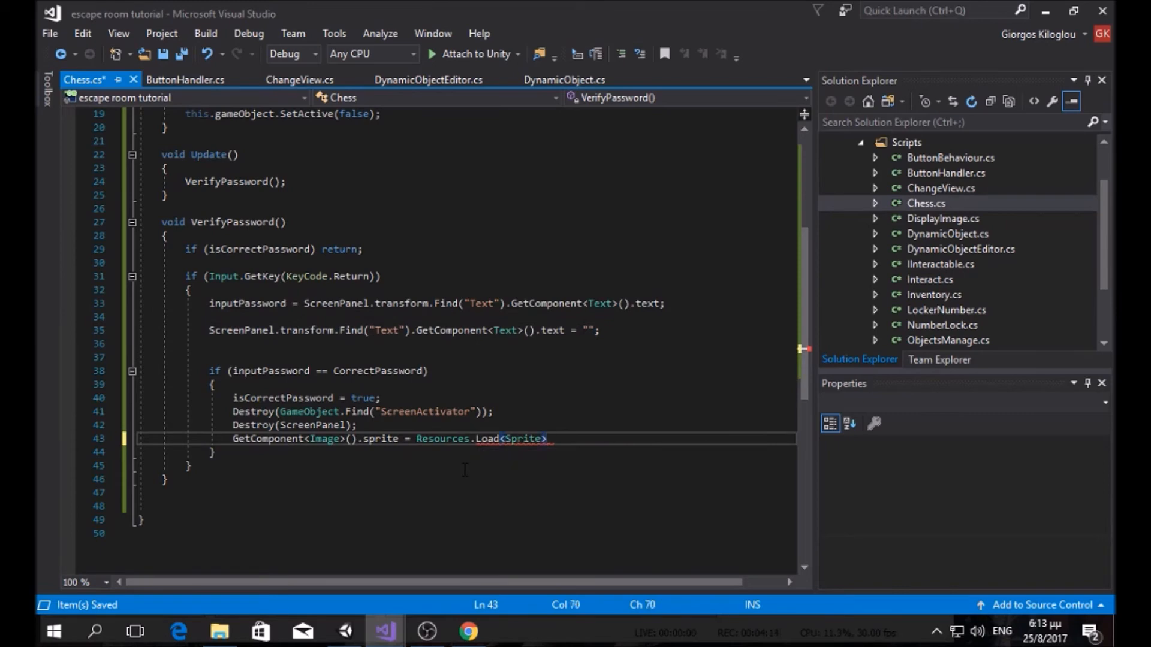
pyautogui.write('("')
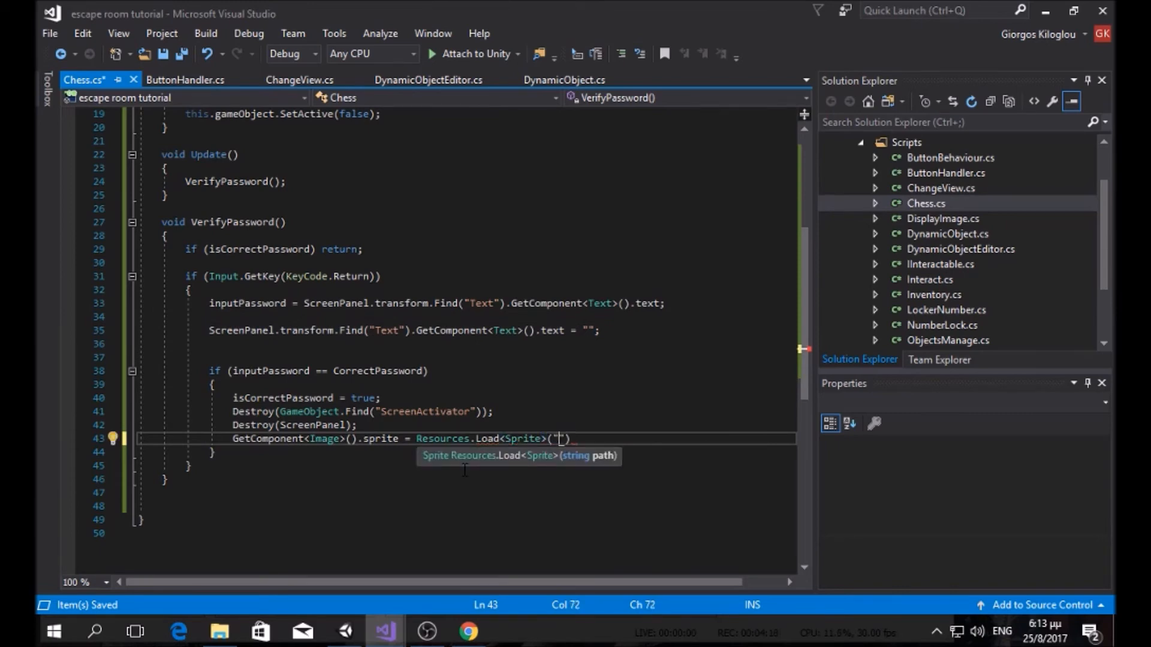
pyautogui.write('Sprite')
pyautogui.write('s/')
pyautogui.write('chess_so')
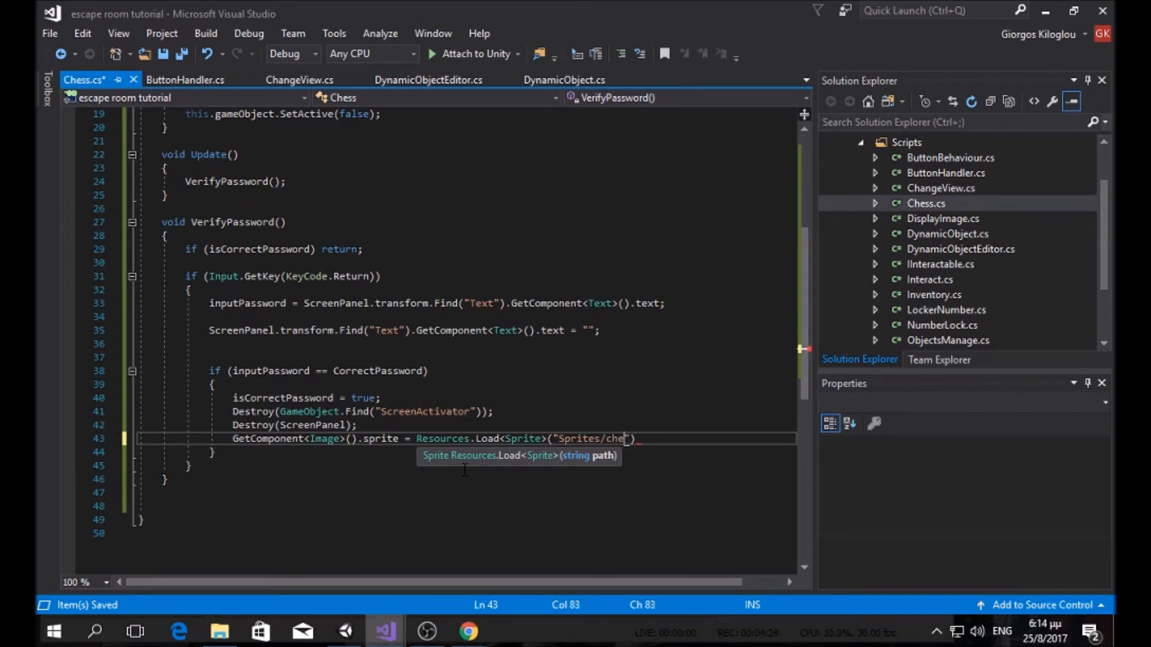
pyautogui.write('lved");')
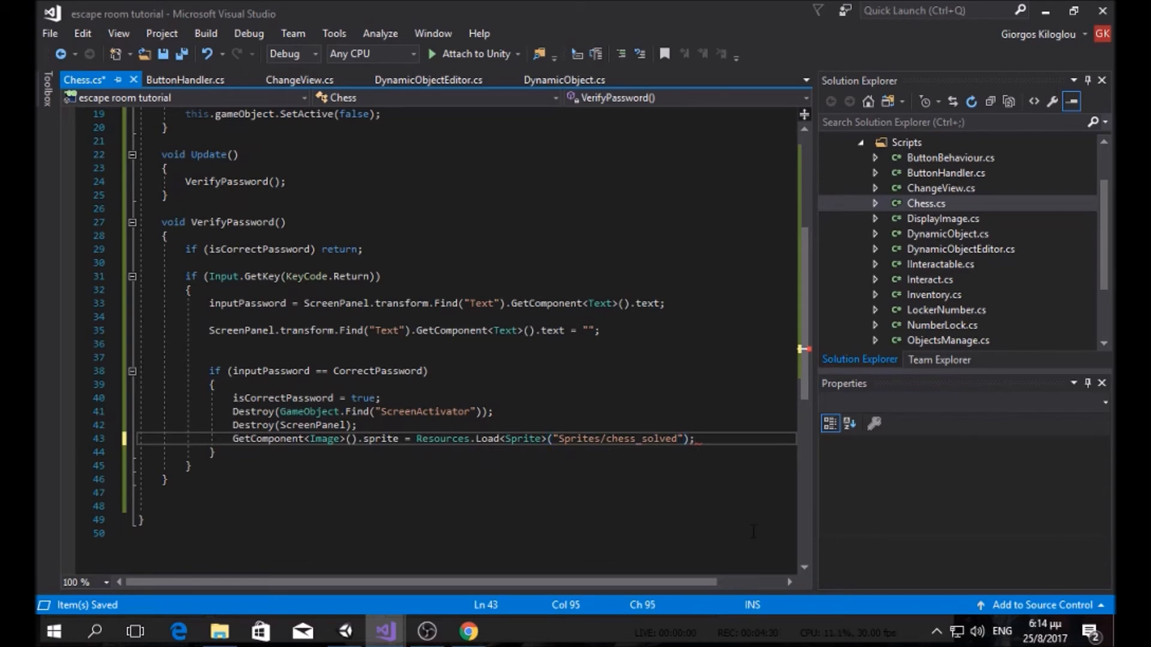
pyautogui.click(894, 502)
# Step: Save the escape game scene and start play mode
pyautogui.click(346, 631)
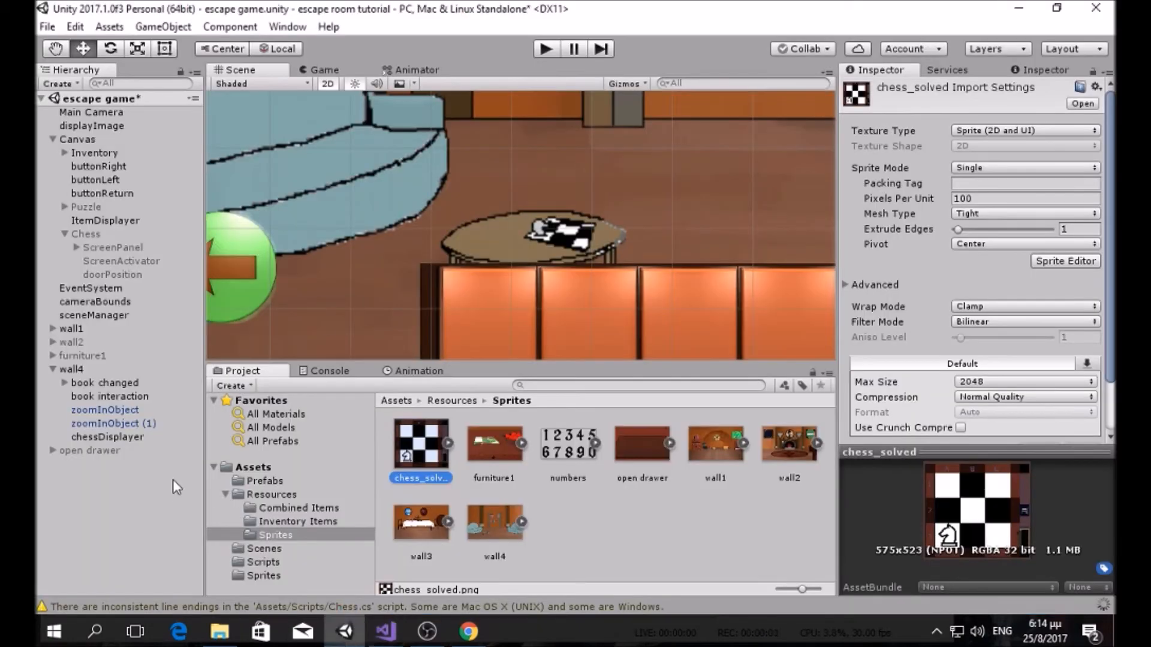
pyautogui.click(48, 27)
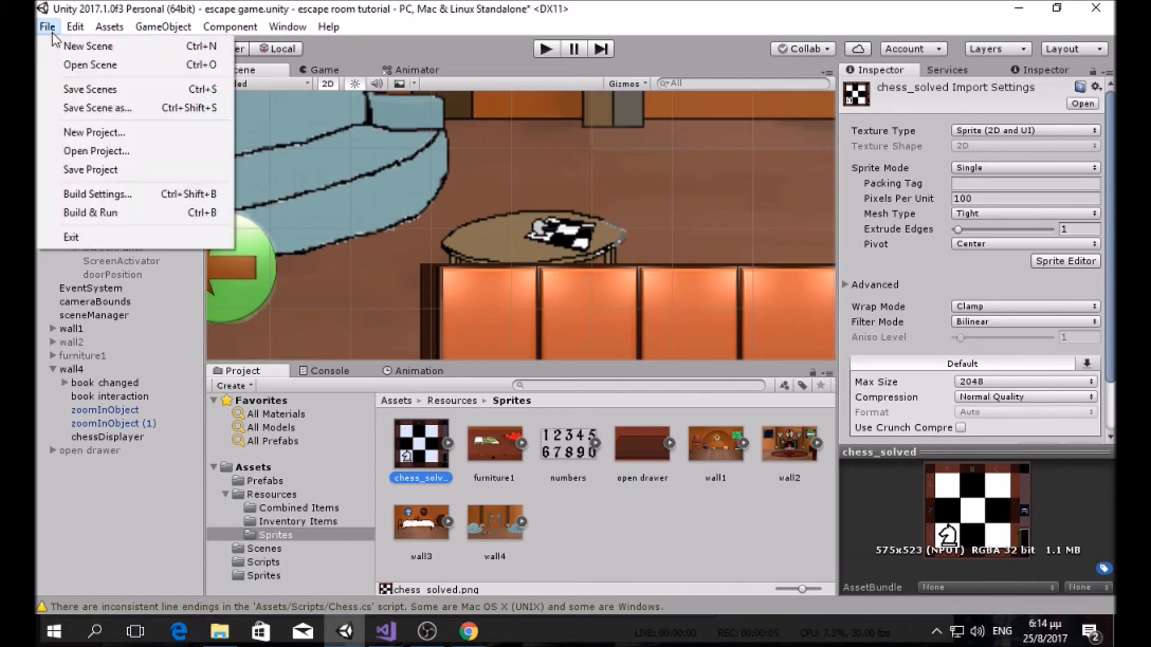
pyautogui.click(106, 84)
pyautogui.click(541, 52)
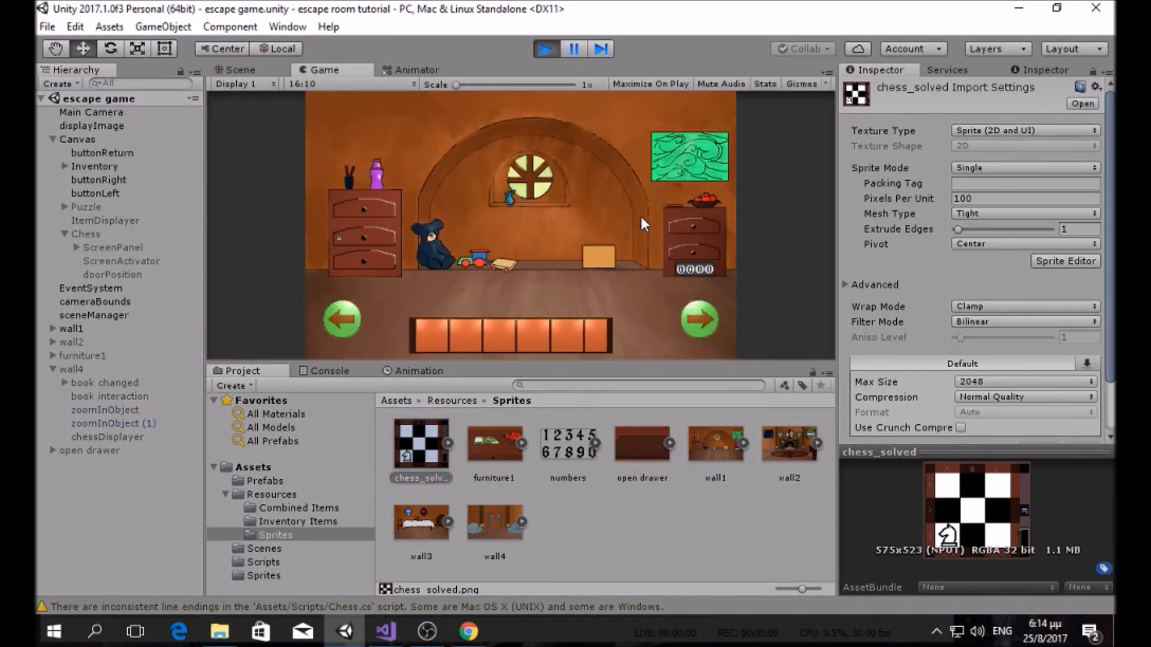
# Step: Go to the table's chess board, enter the code B1C2, then stop the game
pyautogui.click(690, 317)
pyautogui.click(692, 317)
pyautogui.click(456, 307)
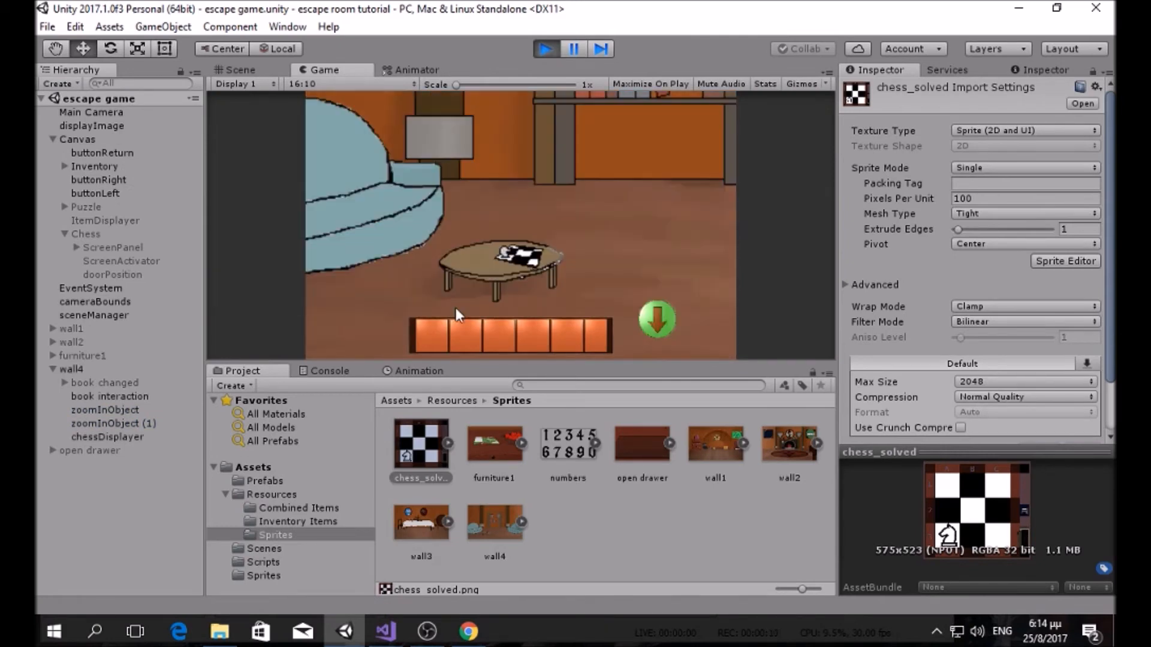
pyautogui.click(516, 251)
pyautogui.click(608, 227)
pyautogui.click(542, 239)
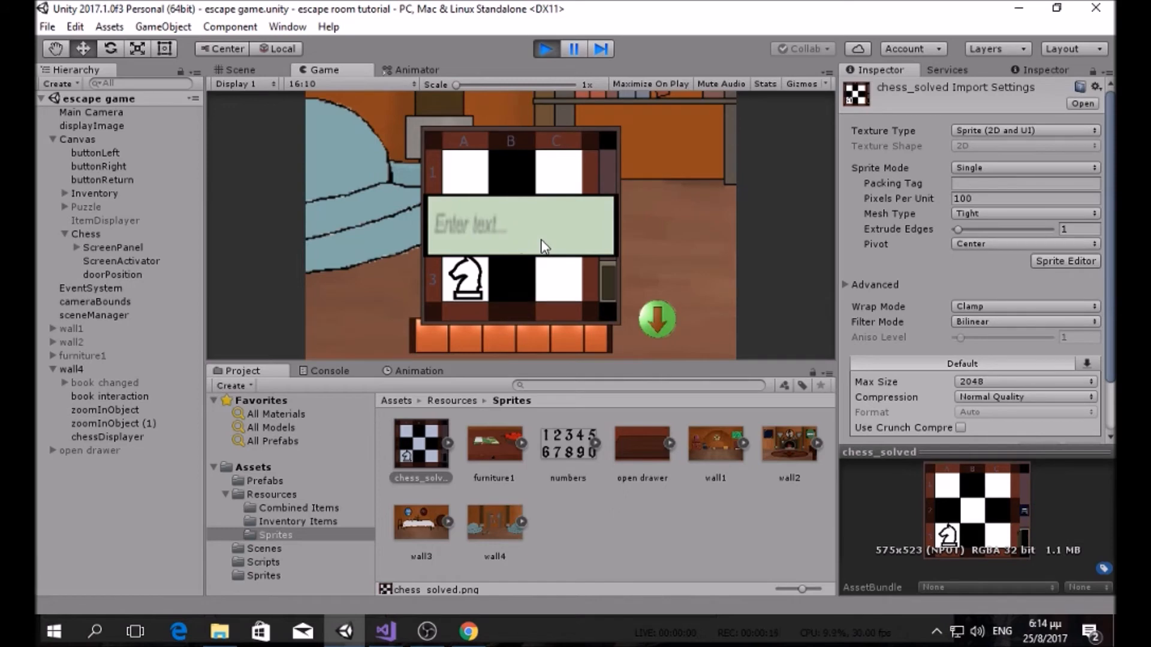
pyautogui.write('B1C2')
pyautogui.press('Return')
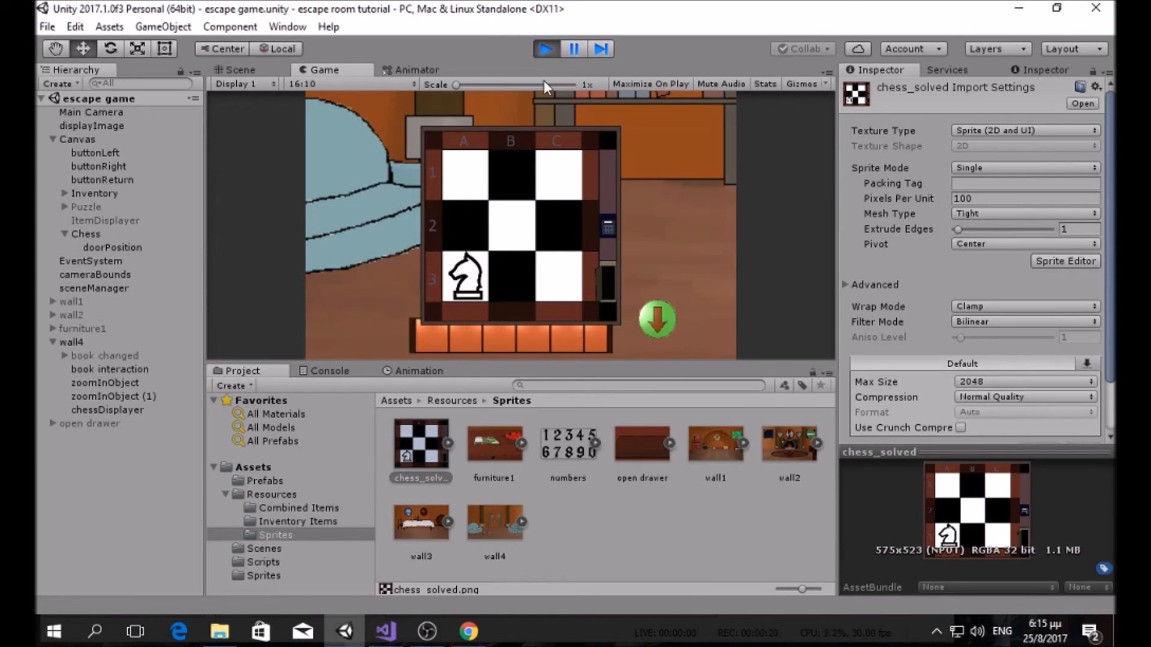
pyautogui.click(547, 49)
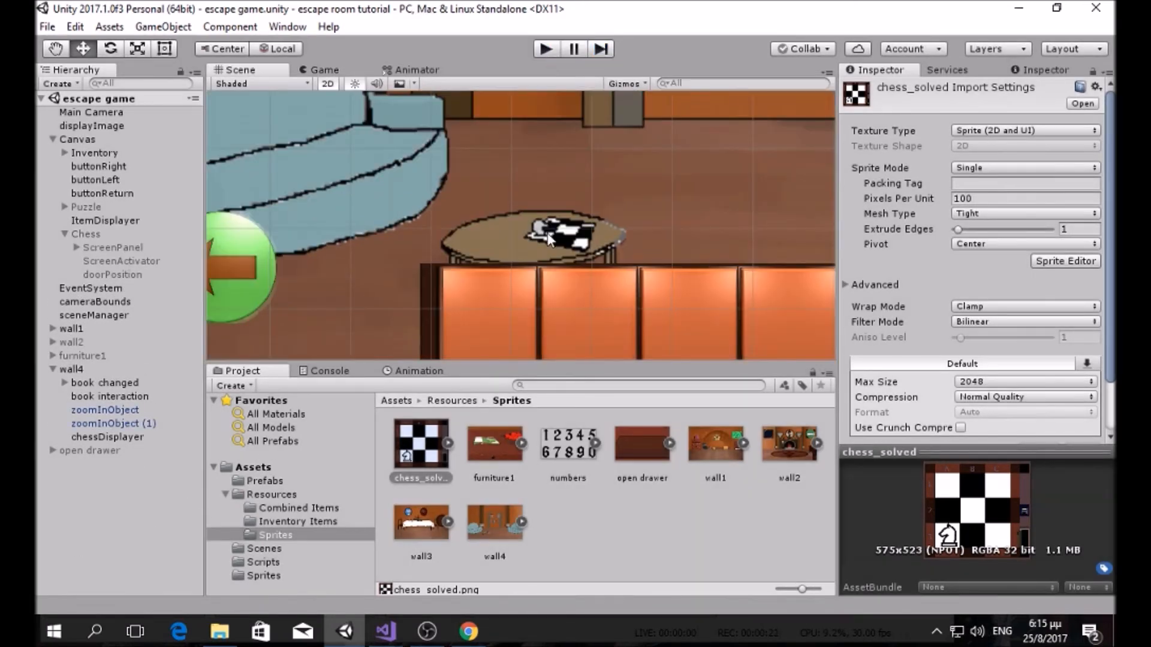
# Step: Centre the room in the Scene view and browse the Project folders to the root Sprites folder
pyautogui.scroll(-5, 563, 228)
pyautogui.moveTo(570, 233); pyautogui.dragTo(514, 292, button='middle')
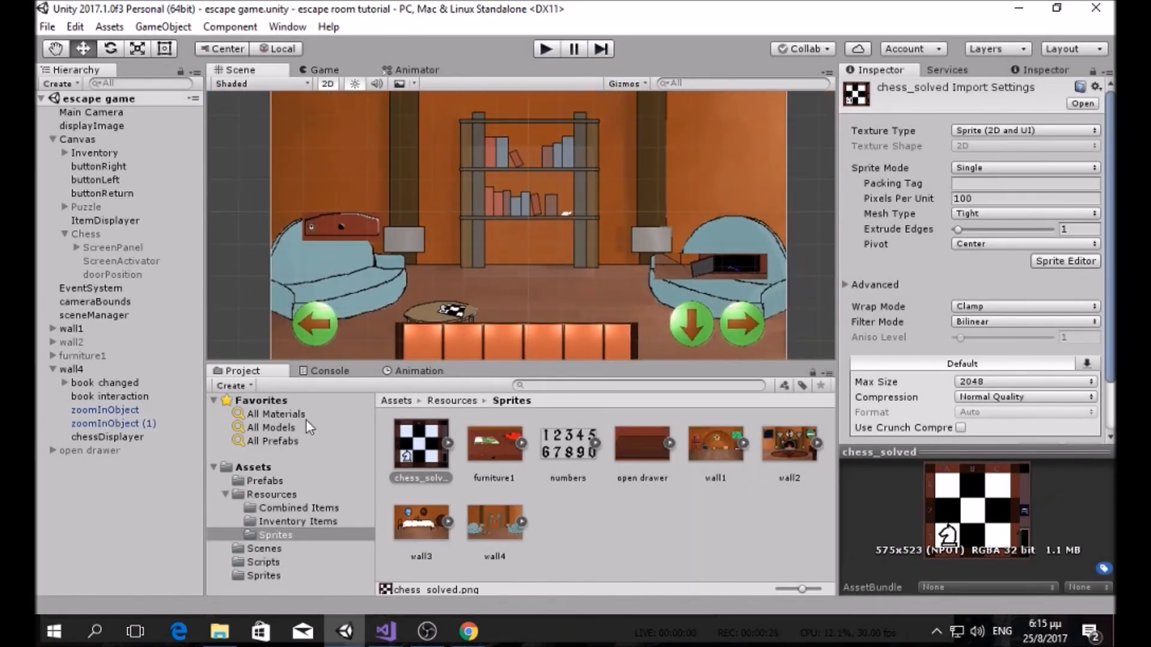
pyautogui.click(255, 467)
pyautogui.click(282, 482)
pyautogui.click(282, 547)
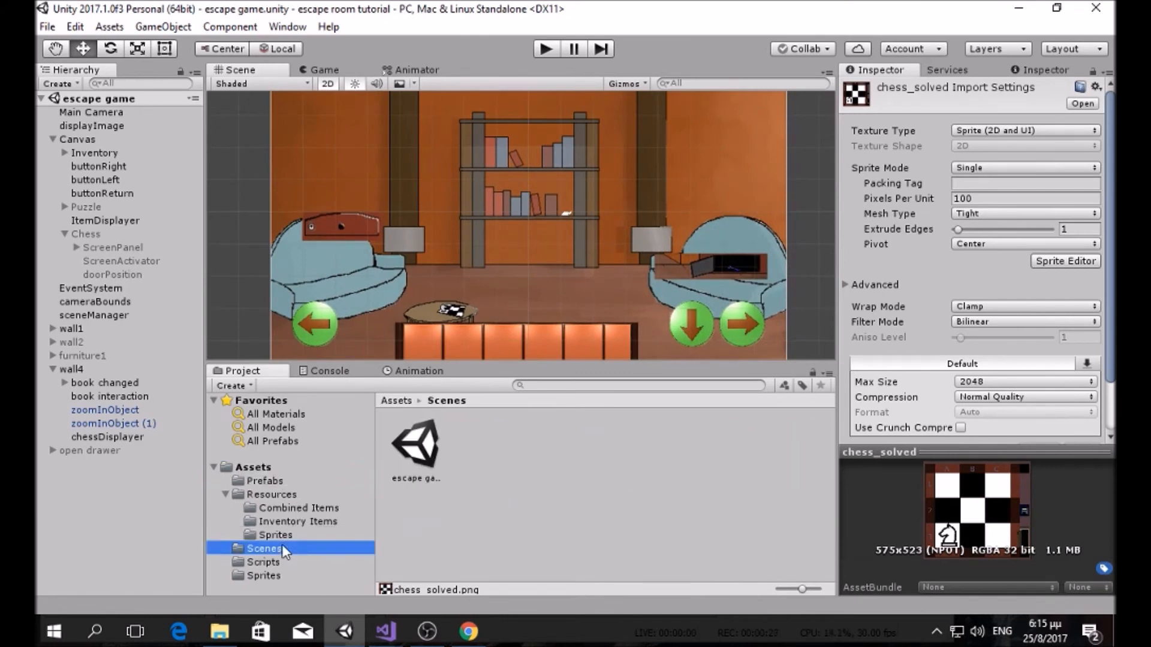
pyautogui.click(283, 562)
pyautogui.click(285, 510)
pyautogui.click(279, 535)
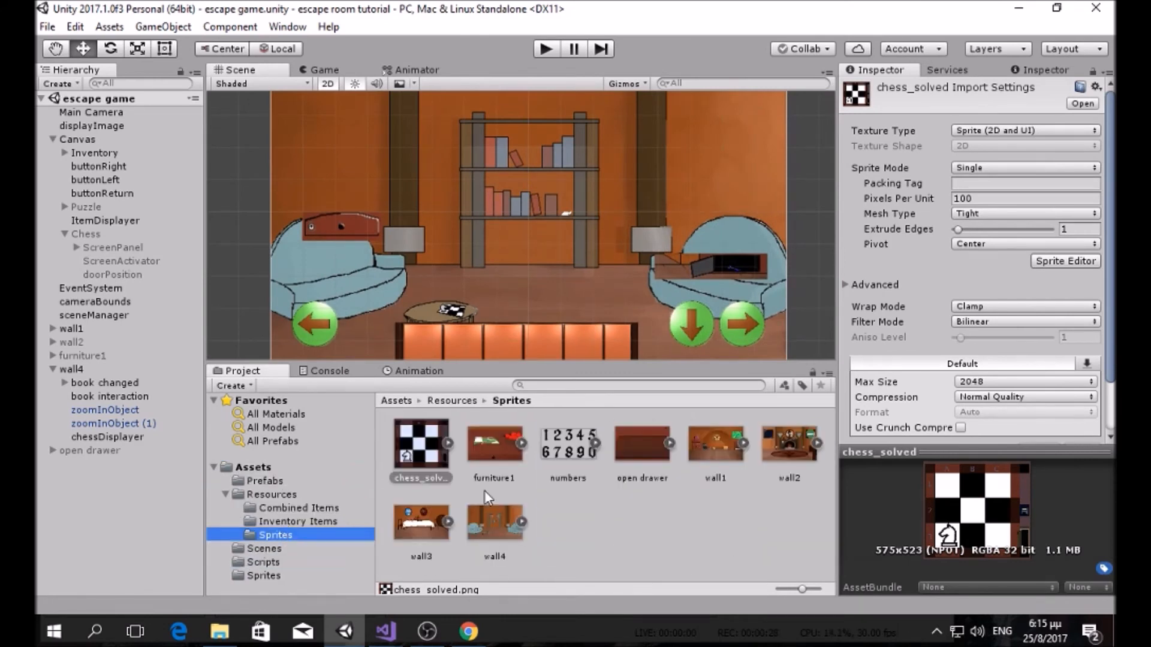
pyautogui.click(267, 576)
# Step: Select the color paper sprite asset, comparing it with color paper open
pyautogui.scroll(-5, 571, 492)
pyautogui.scroll(5, 570, 491)
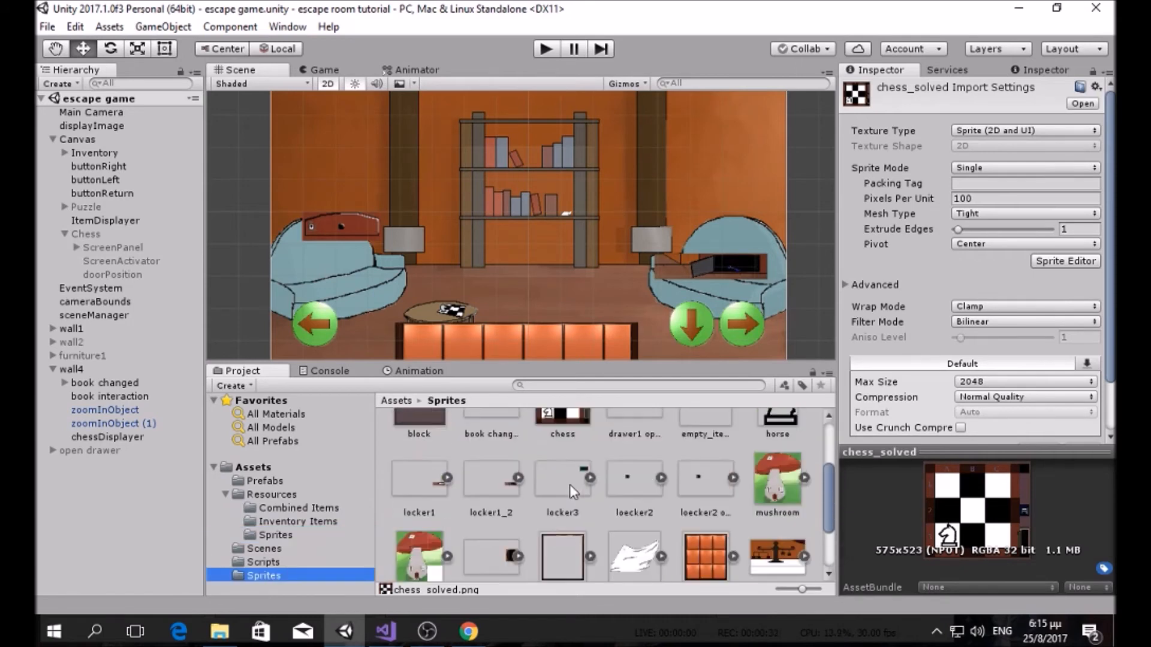
pyautogui.scroll(-5, 571, 484)
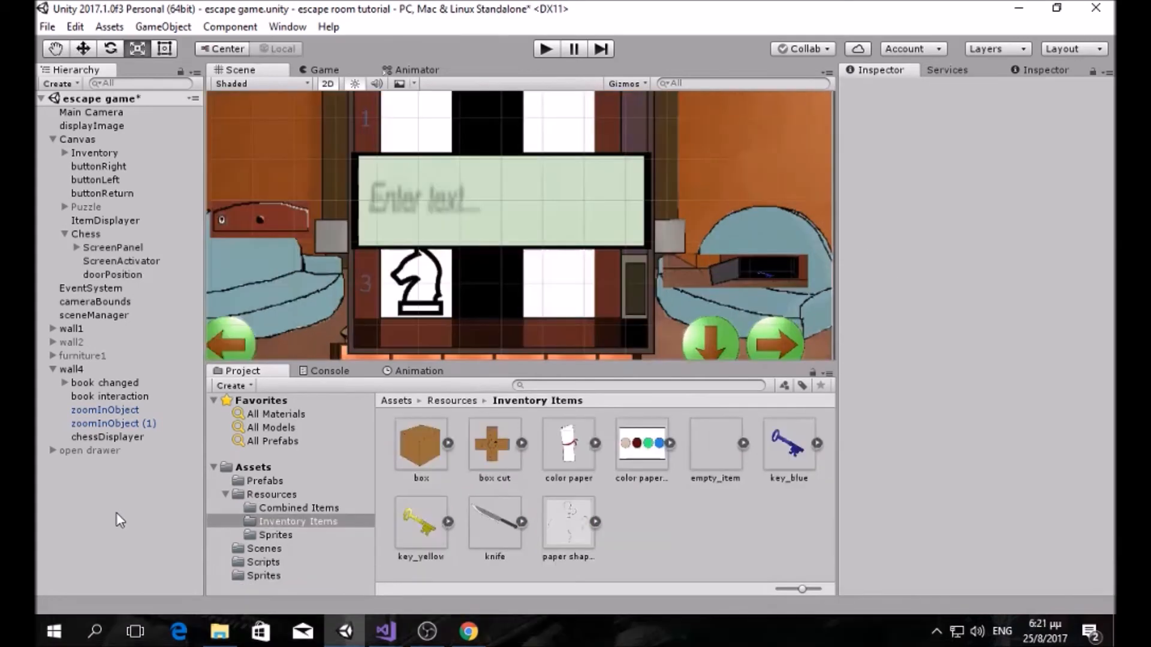
pyautogui.click(580, 461)
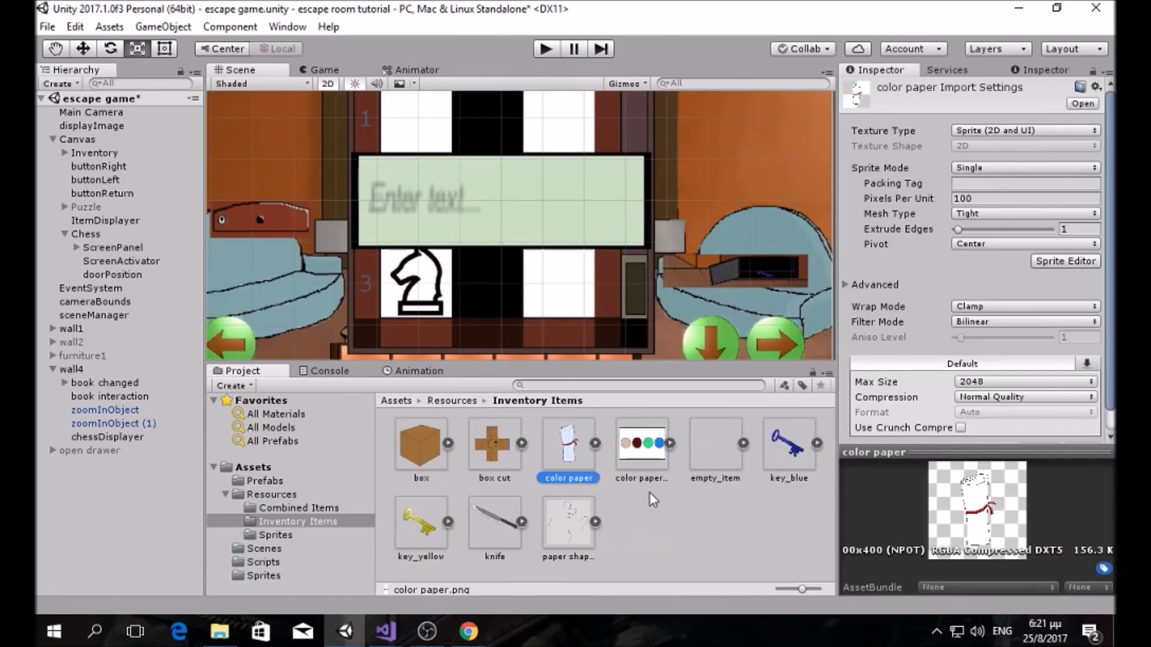
pyautogui.click(641, 445)
pyautogui.click(568, 446)
pyautogui.scroll(-5, 595, 305)
pyautogui.scroll(3, 595, 301)
# Step: Place color paper in the room, tag it Interactable, and add Box Collider 2D and Pick Up Item
pyautogui.moveTo(568, 446); pyautogui.dragTo(662, 235)
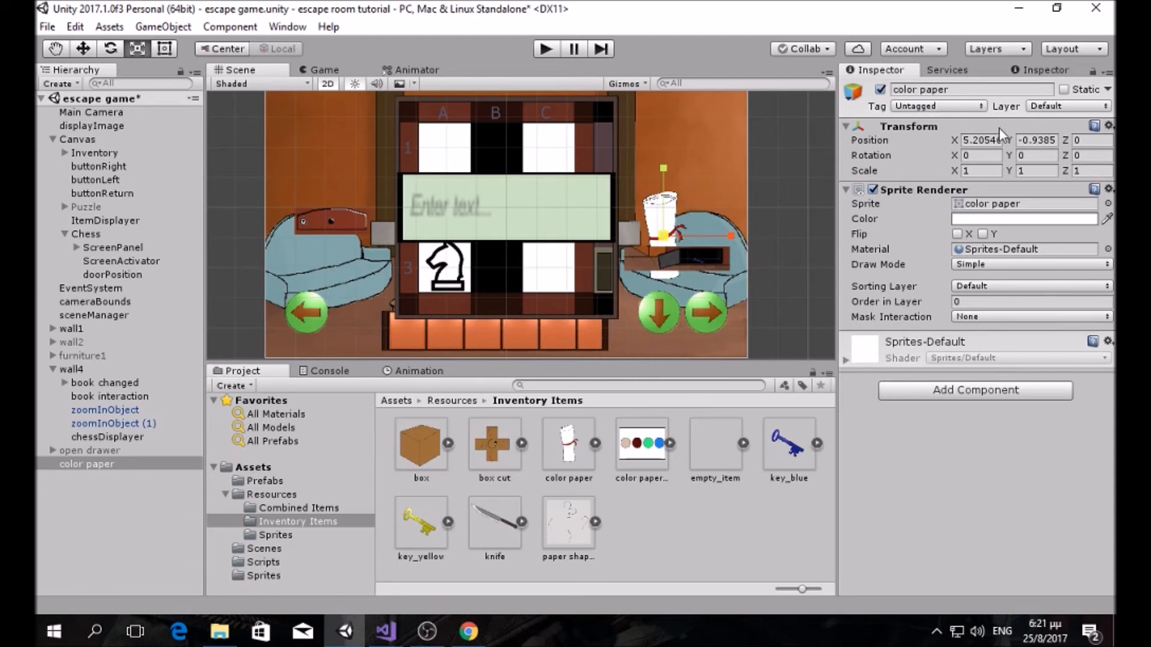
pyautogui.click(961, 109)
pyautogui.click(954, 253)
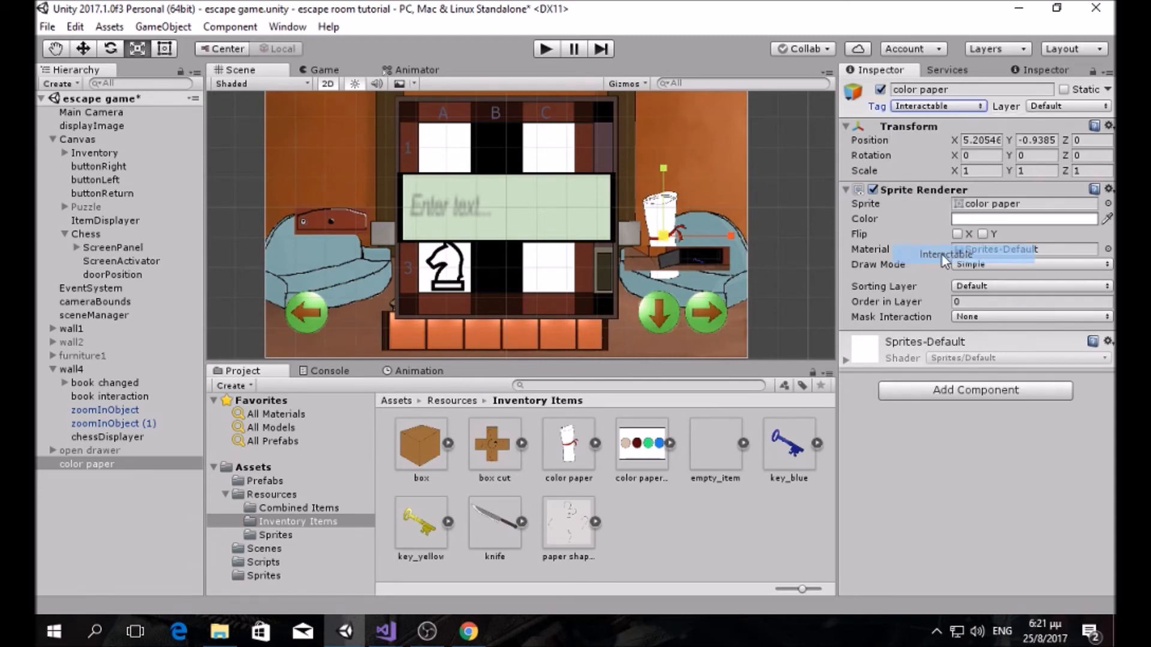
pyautogui.click(944, 388)
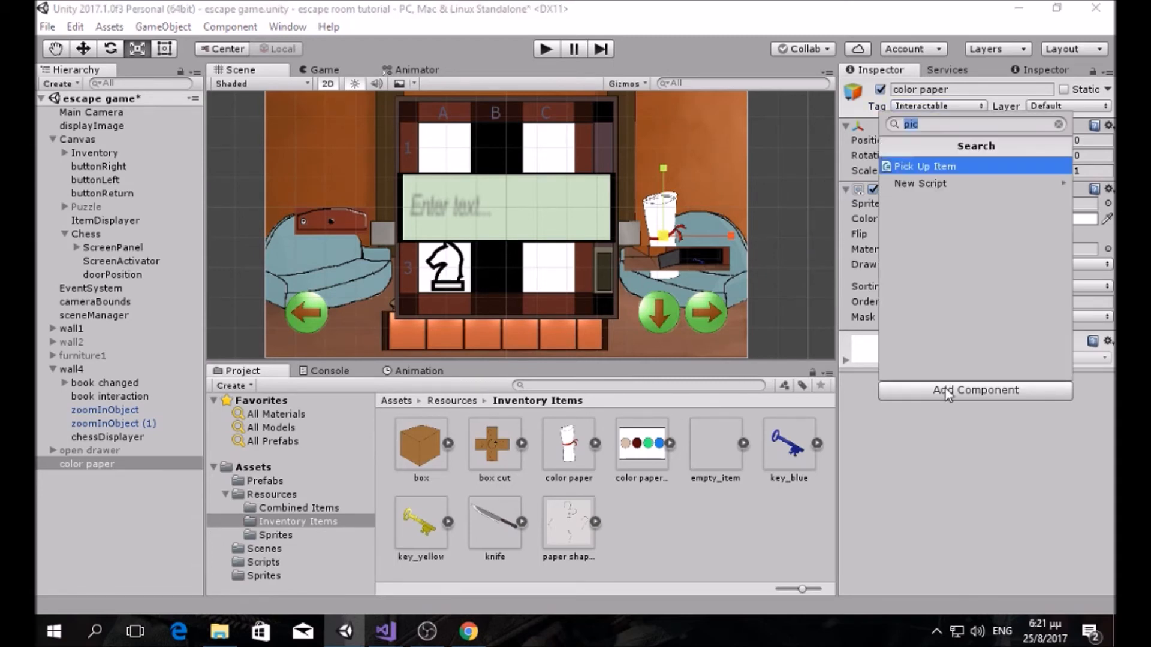
pyautogui.write('box')
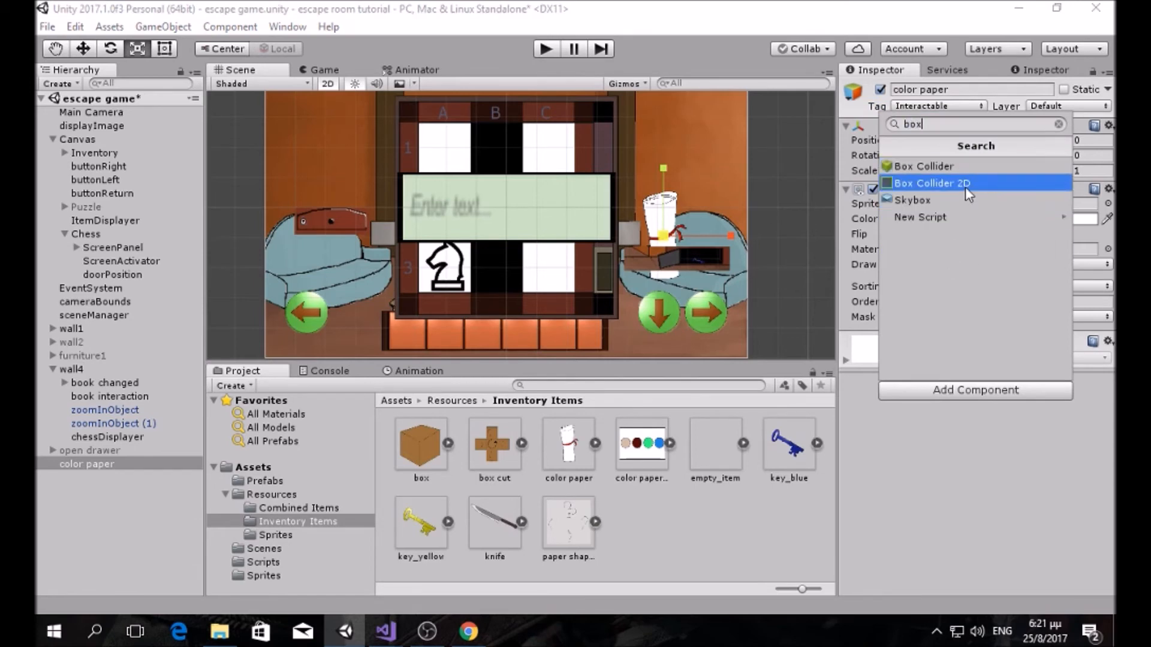
pyautogui.click(965, 183)
pyautogui.click(940, 408)
pyautogui.write('pic')
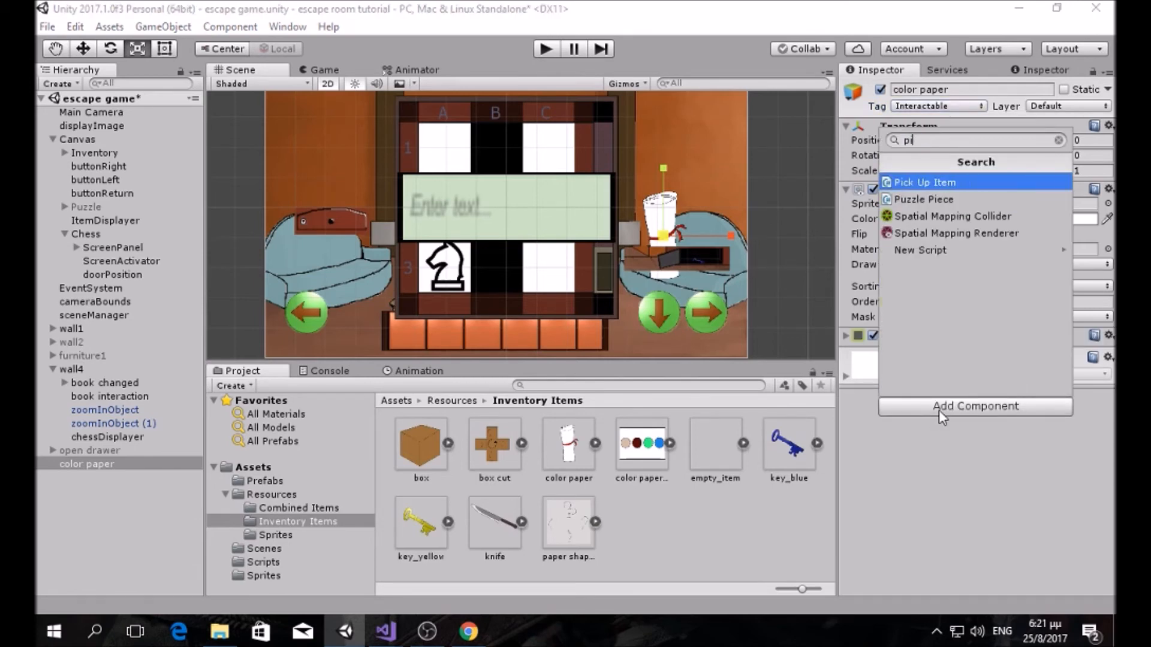
pyautogui.click(947, 184)
# Step: Set Display Sprite to 'color paper' and Display Image to 'color paper open'
pyautogui.click(980, 380)
pyautogui.click(645, 463)
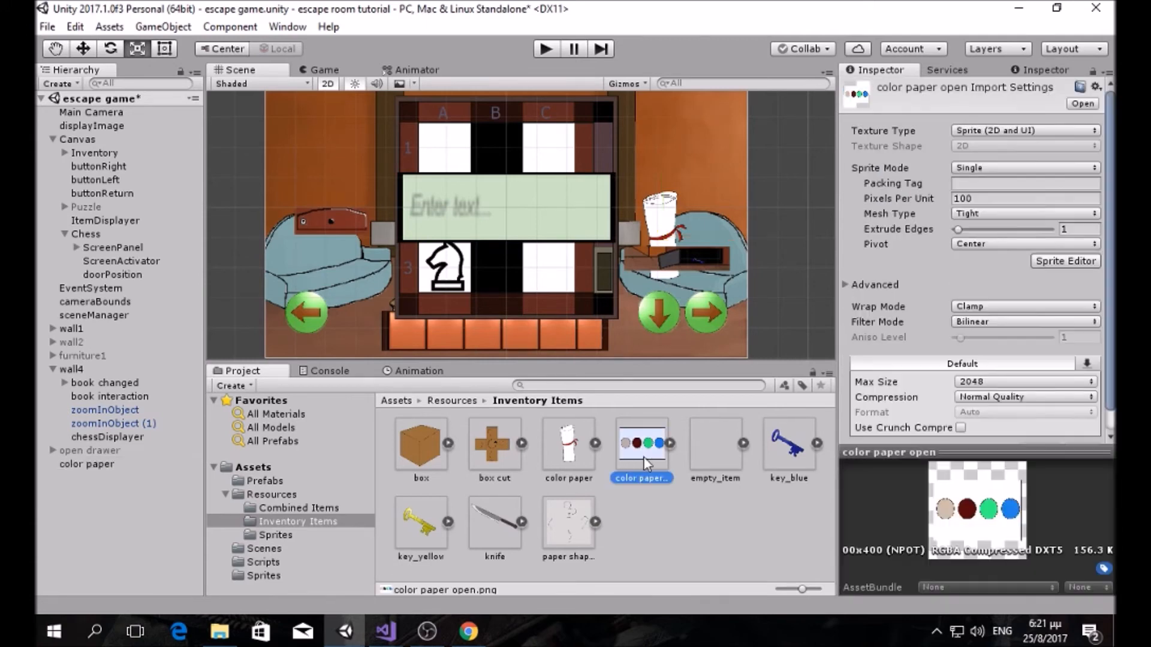
pyautogui.click(95, 466)
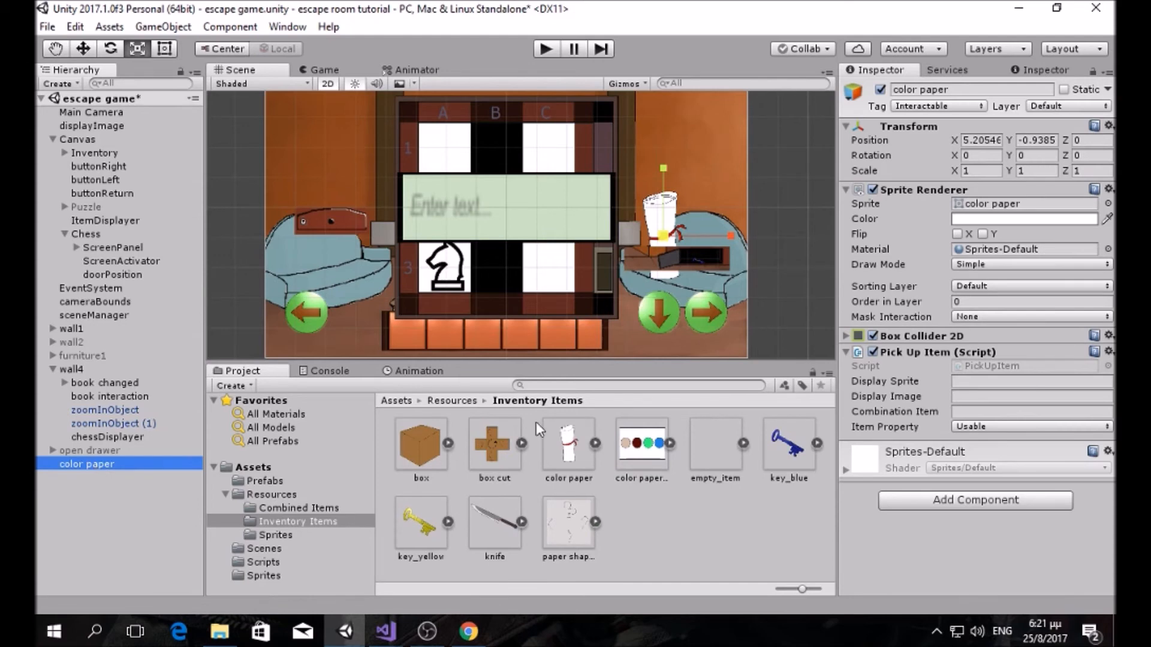
pyautogui.click(634, 451)
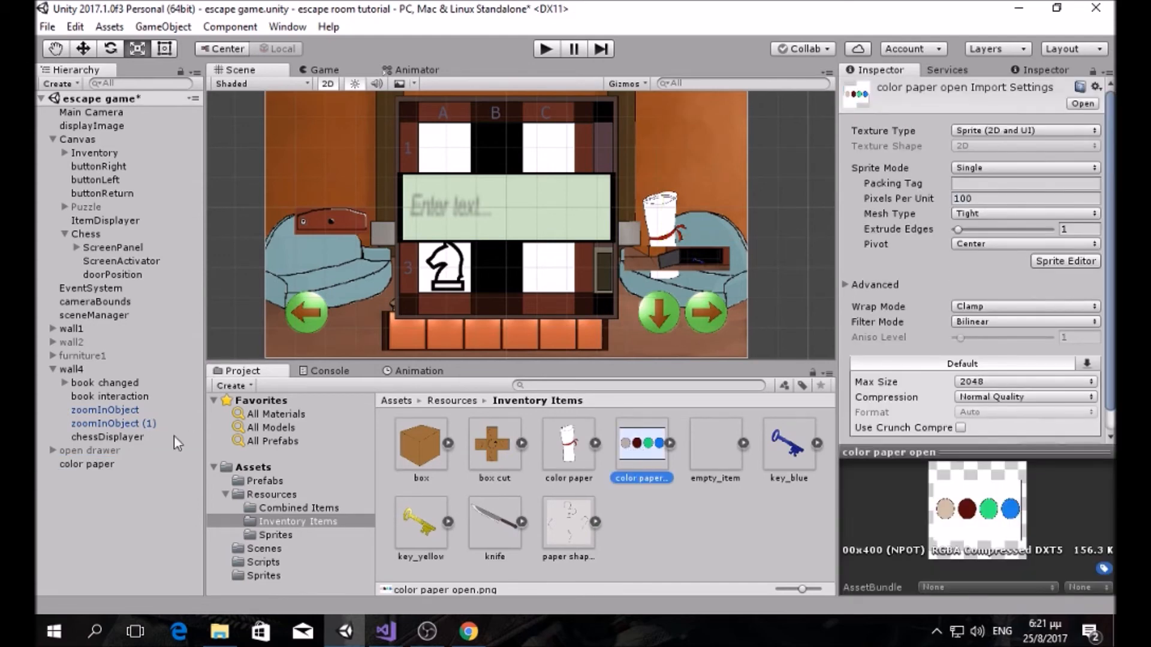
pyautogui.click(98, 466)
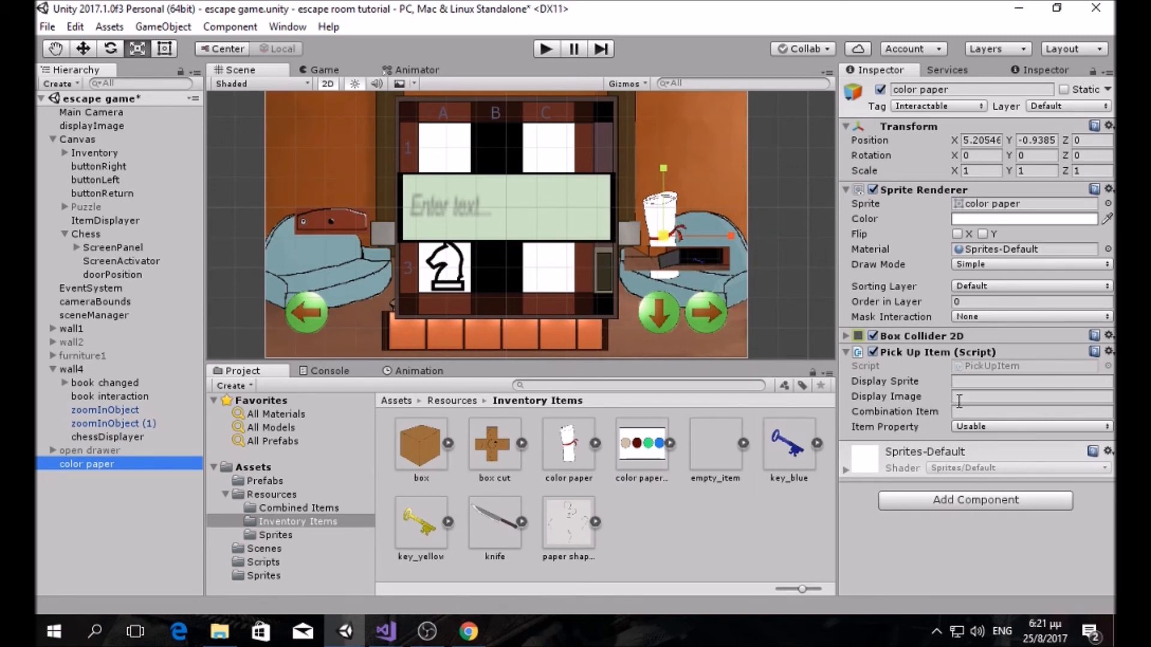
pyautogui.click(959, 382)
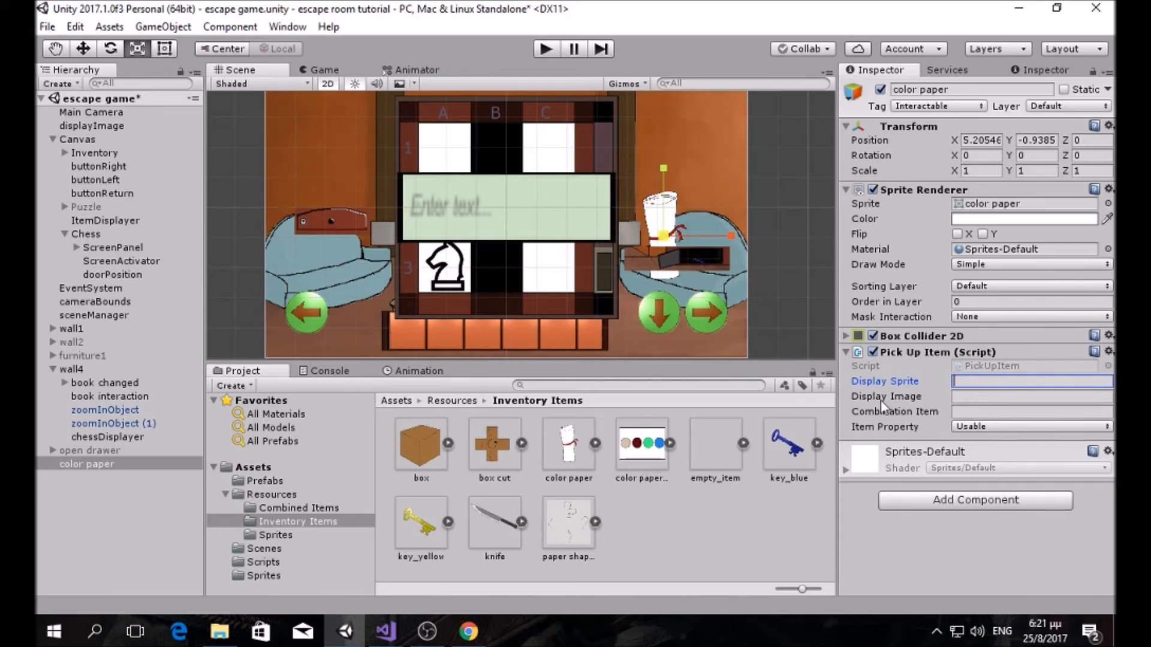
pyautogui.write('color paper')
pyautogui.click(996, 396)
pyautogui.write('coler pa')
pyautogui.press('BackSpace')
pyautogui.press('BackSpace')
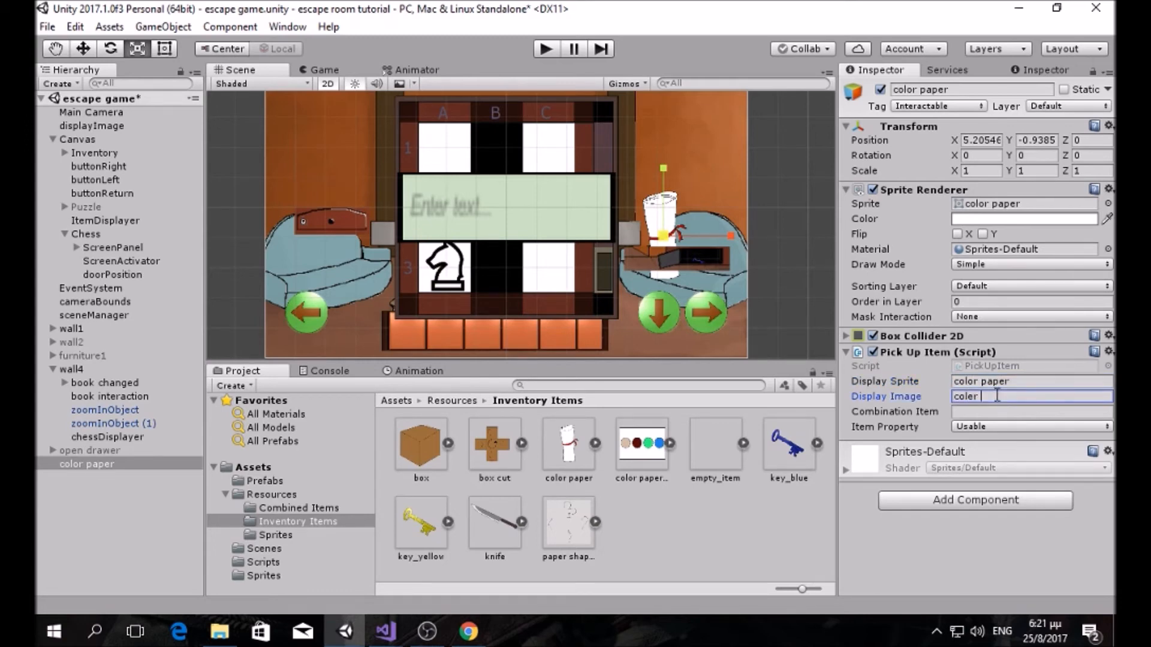
pyautogui.write('paper open')
# Step: Make the item Displayable and put color paper on the UI sorting layer
pyautogui.click(1012, 427)
pyautogui.click(1004, 464)
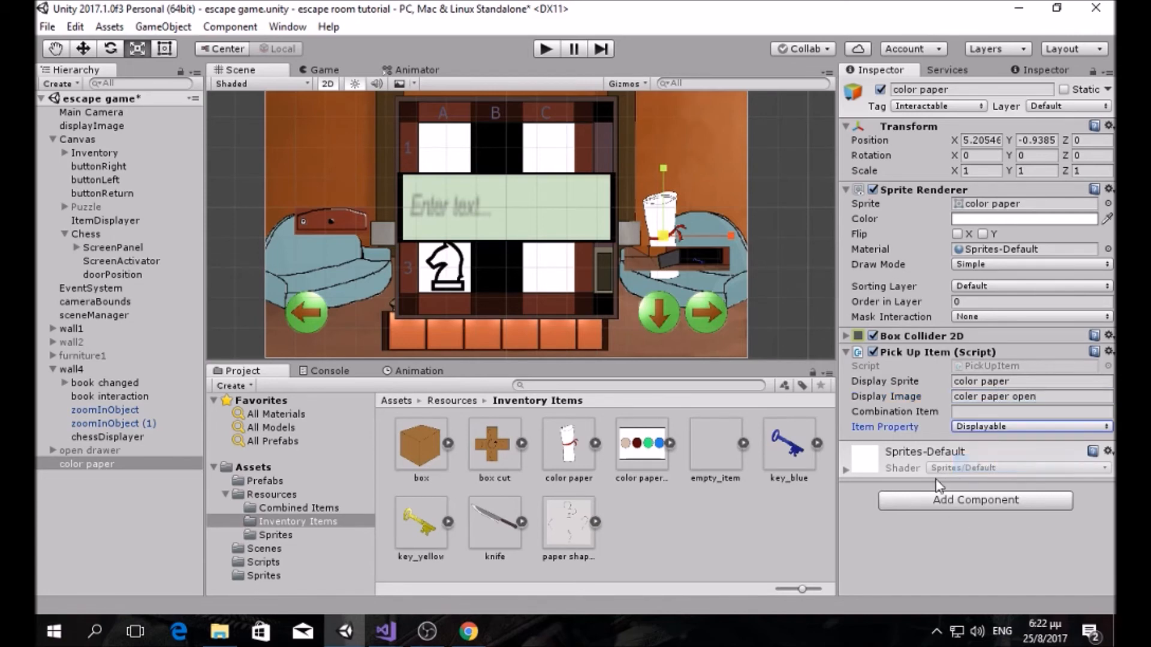
pyautogui.click(983, 286)
pyautogui.click(984, 321)
pyautogui.click(982, 302)
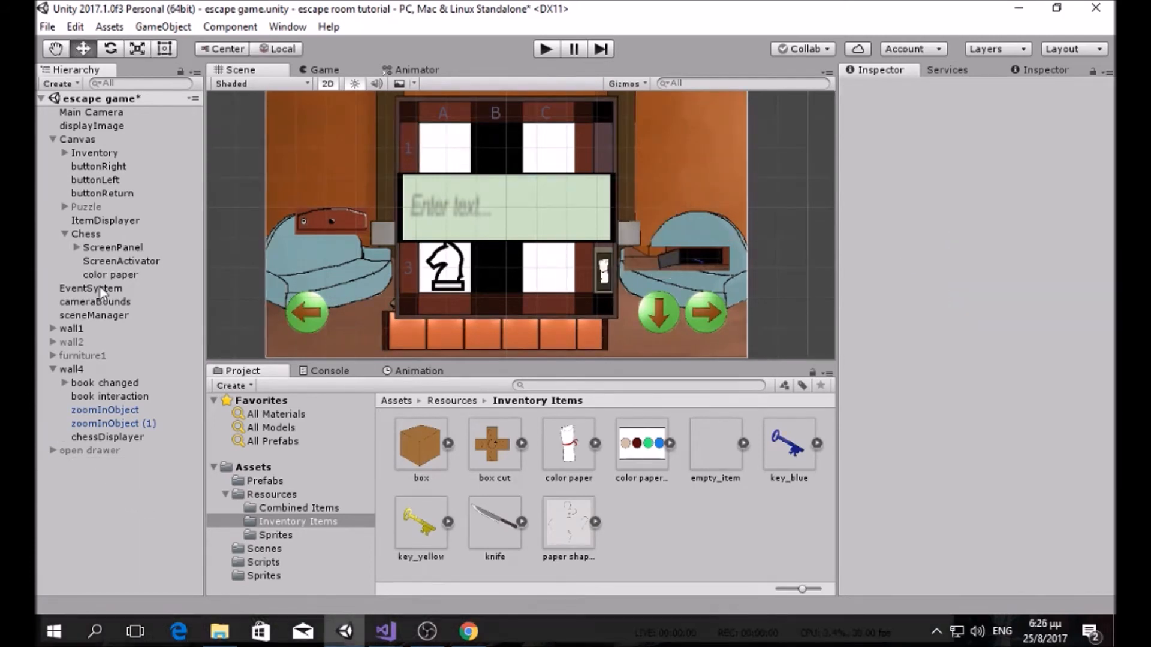
# Step: Set the nested color paper's Order in Layer to 2
pyautogui.click(105, 275)
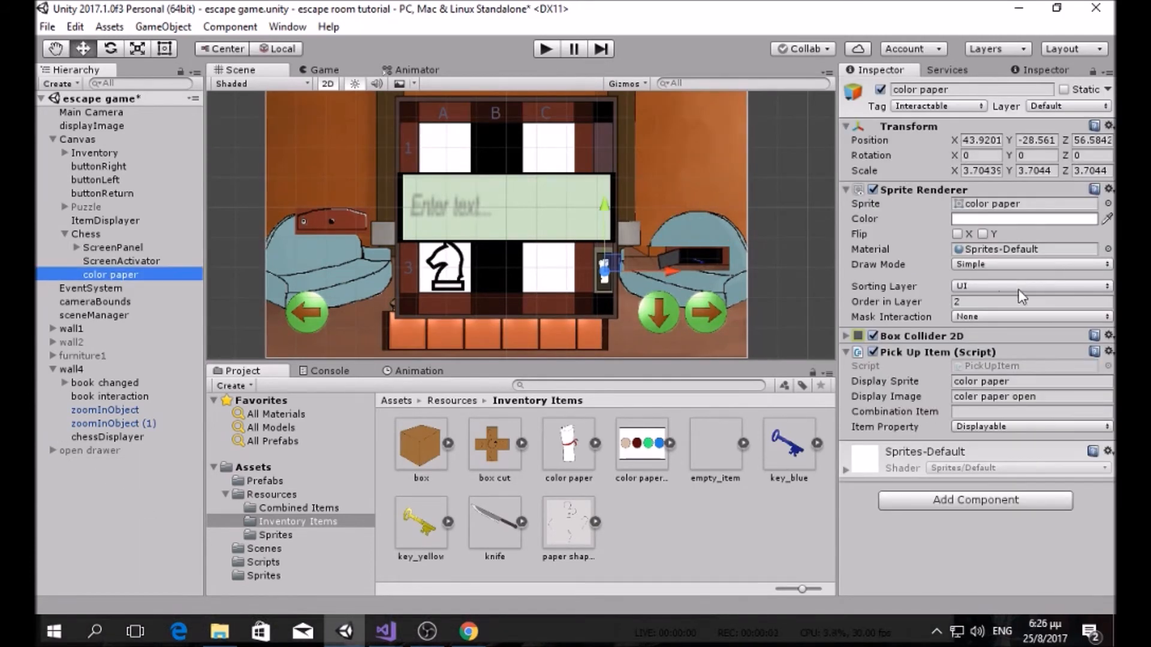
pyautogui.write('2')
pyautogui.moveTo(385, 631)
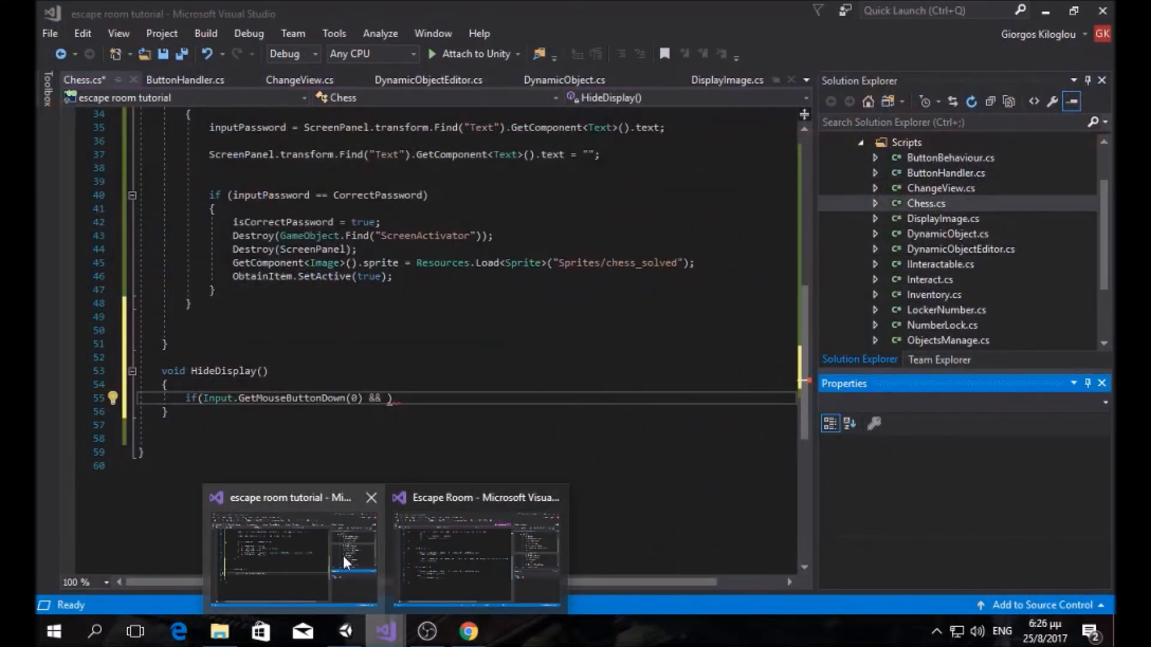
# Step: Open Chess.cs from Solution Explorer and review its class fields
pyautogui.click(343, 556)
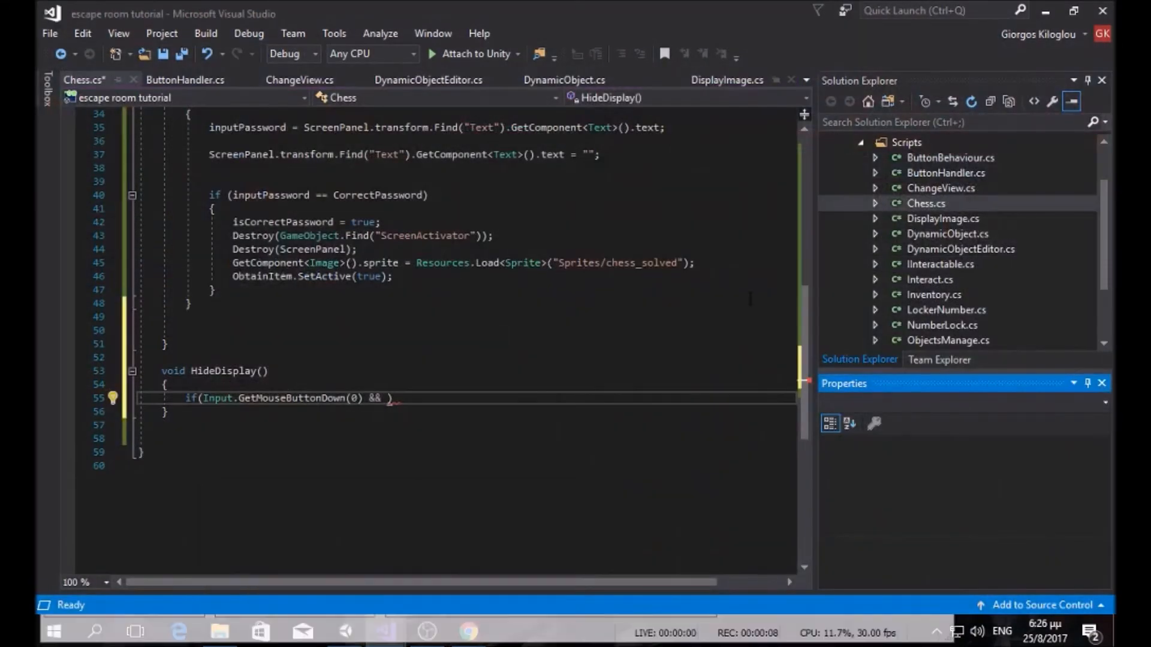
pyautogui.click(946, 217)
pyautogui.click(940, 203)
pyautogui.scroll(8, 455, 287)
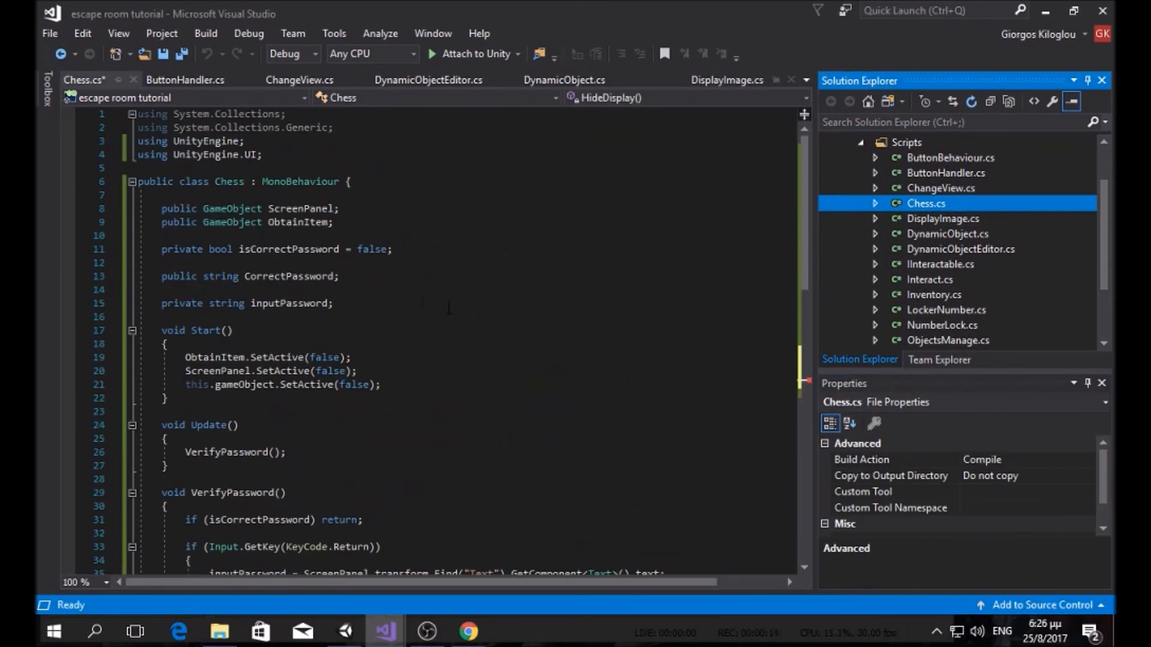
pyautogui.click(340, 222)
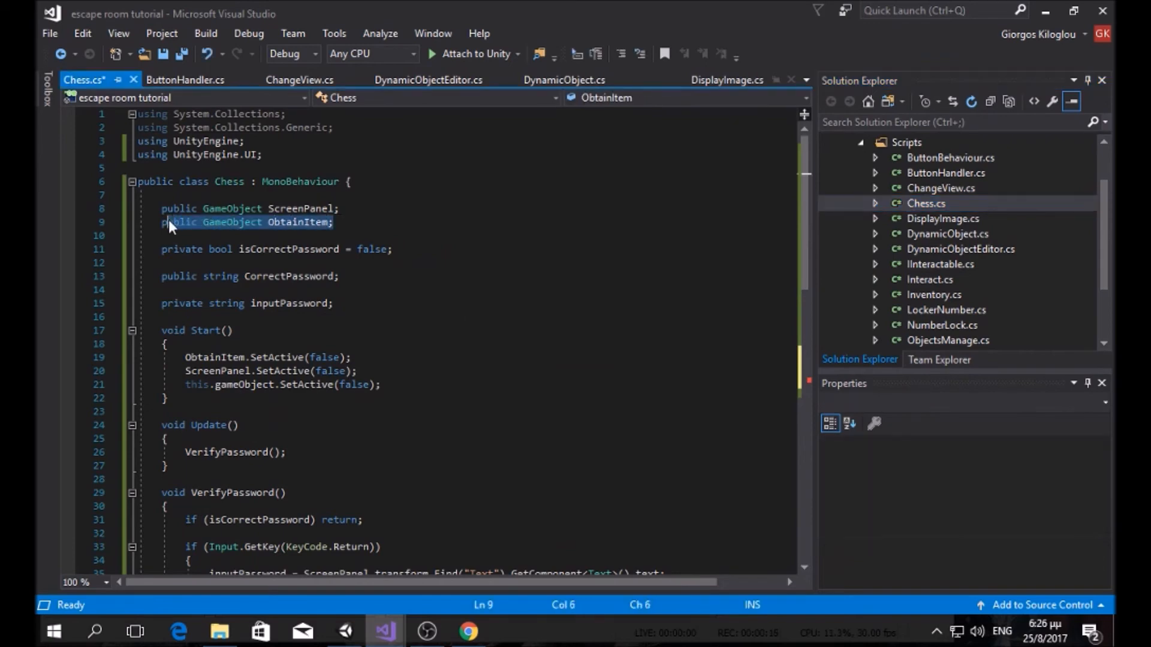
pyautogui.press('Down')
pyautogui.scroll(-4, 264, 298)
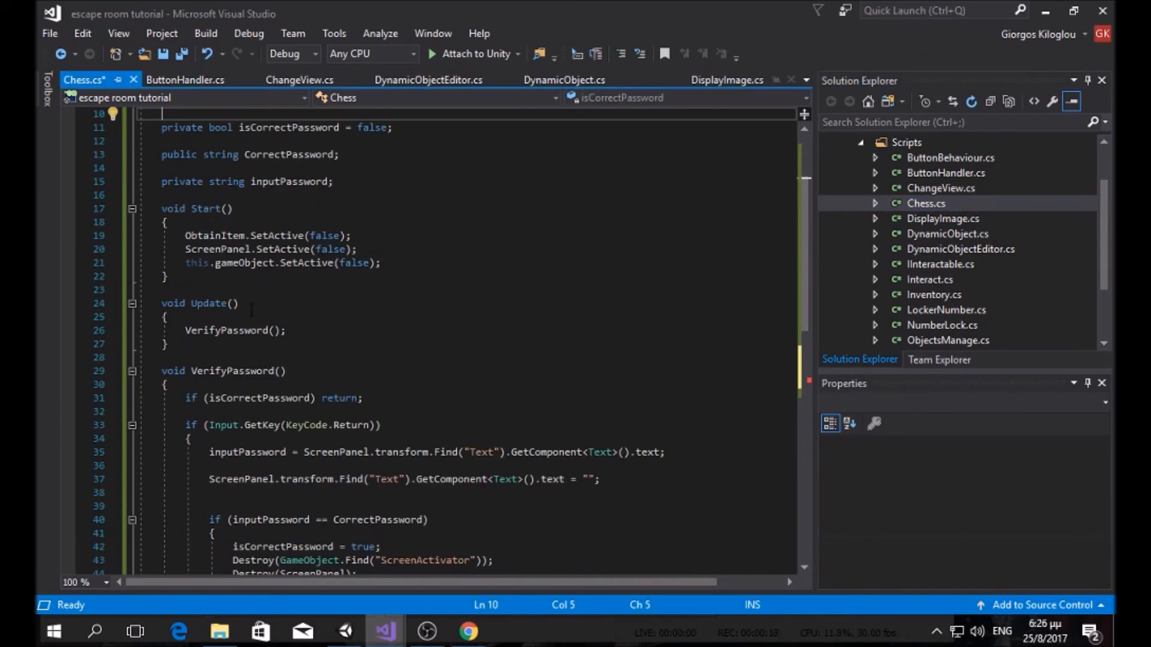
pyautogui.moveTo(354, 195); pyautogui.dragTo(216, 195)
# Step: Review the VerifyPassword call and ObtainItem activation, then start the game in Unity
pyautogui.doubleClick(246, 290)
pyautogui.scroll(-5, 405, 369)
pyautogui.scroll(2, 405, 369)
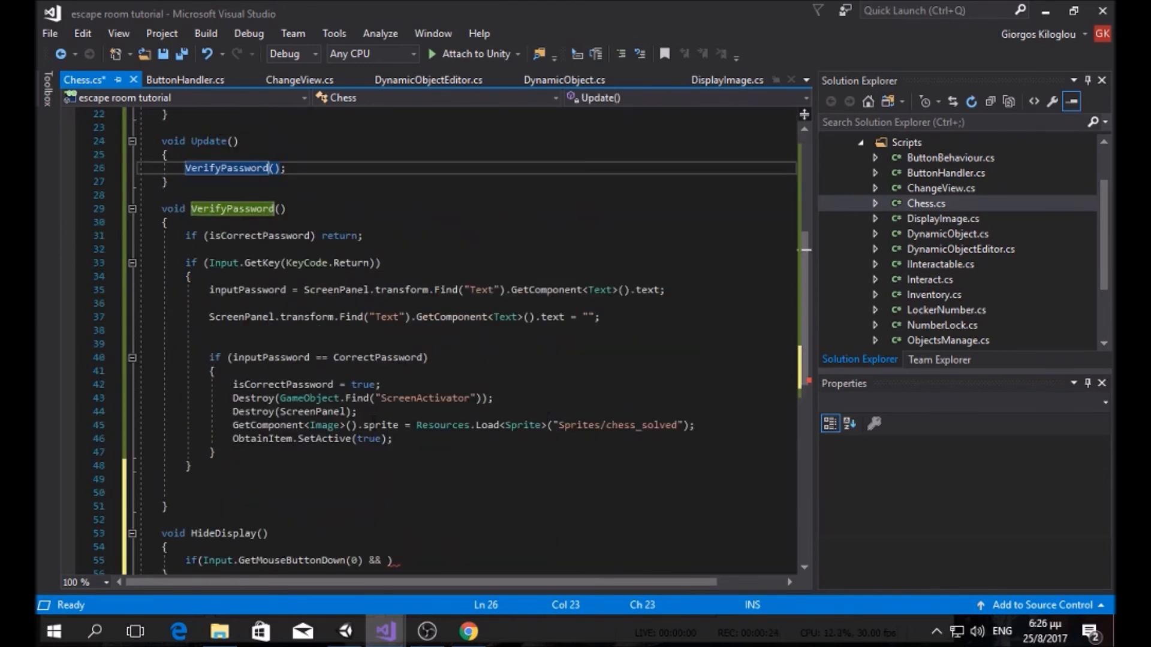
pyautogui.moveTo(393, 438); pyautogui.dragTo(264, 438)
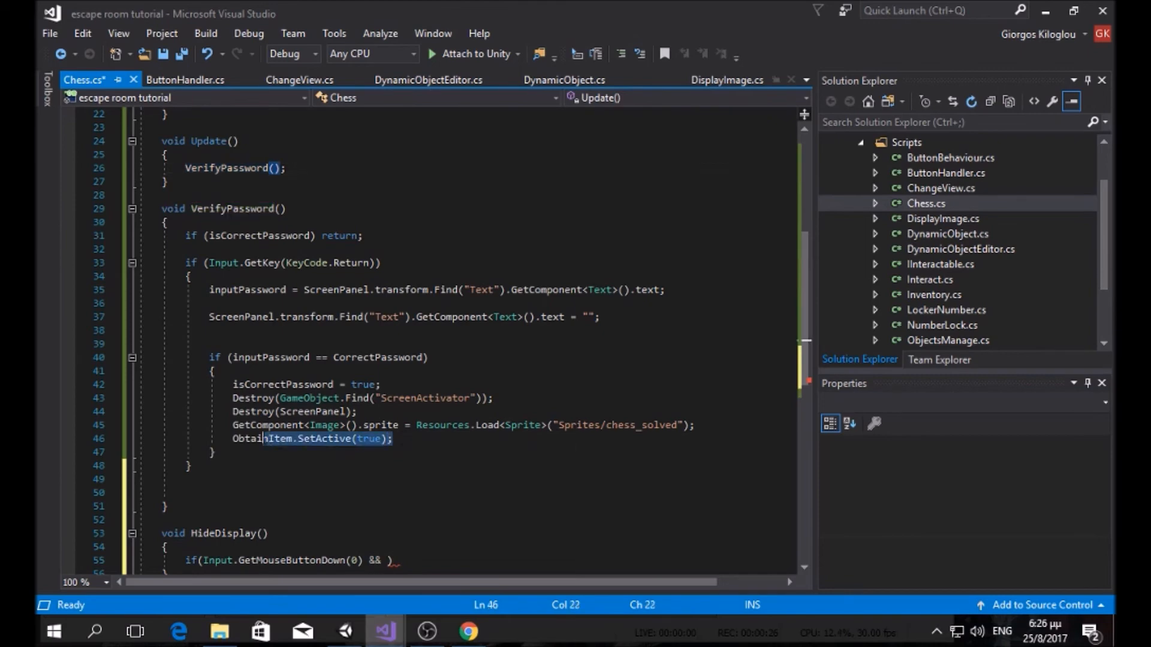
pyautogui.hotkey('alt', 'Tab')
pyautogui.click(543, 50)
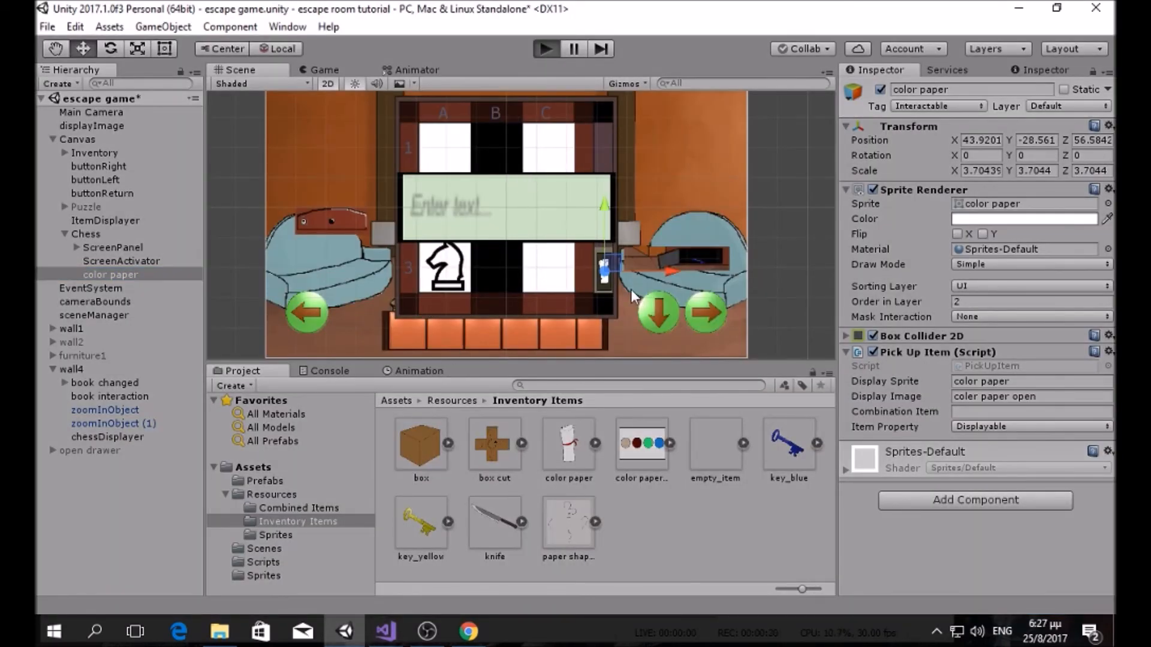
# Step: In play mode, turn to the bookshelf wall, zoom in on the chessboard and open the chess puzzle panel
pyautogui.click(692, 320)
pyautogui.click(692, 321)
pyautogui.click(693, 321)
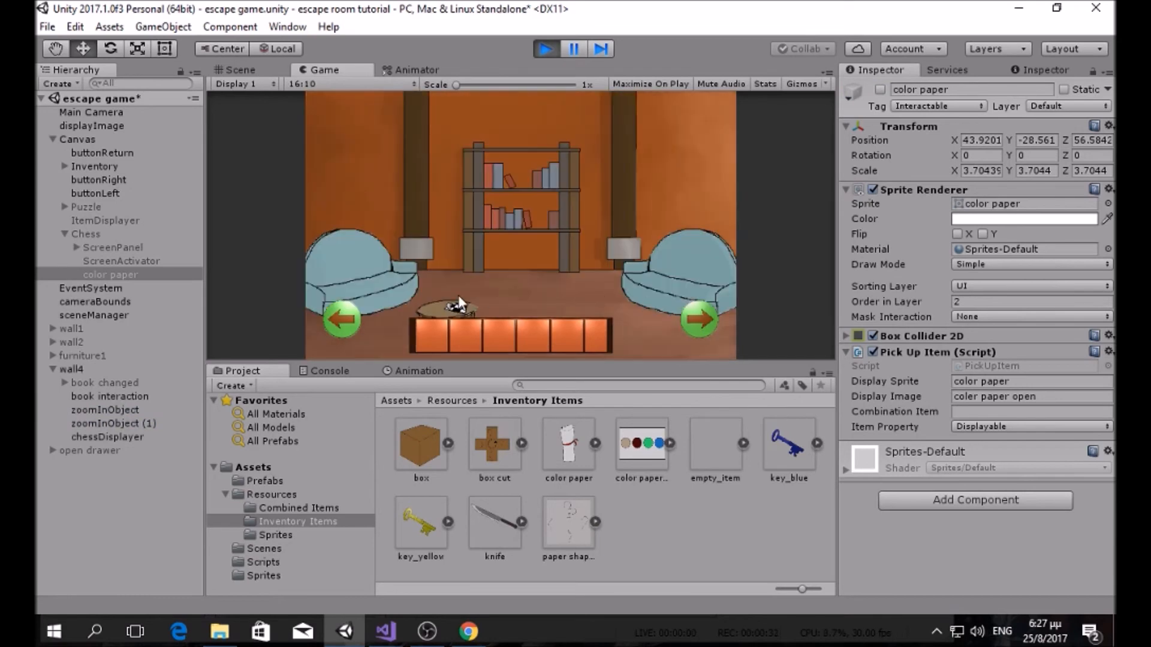
pyautogui.click(98, 235)
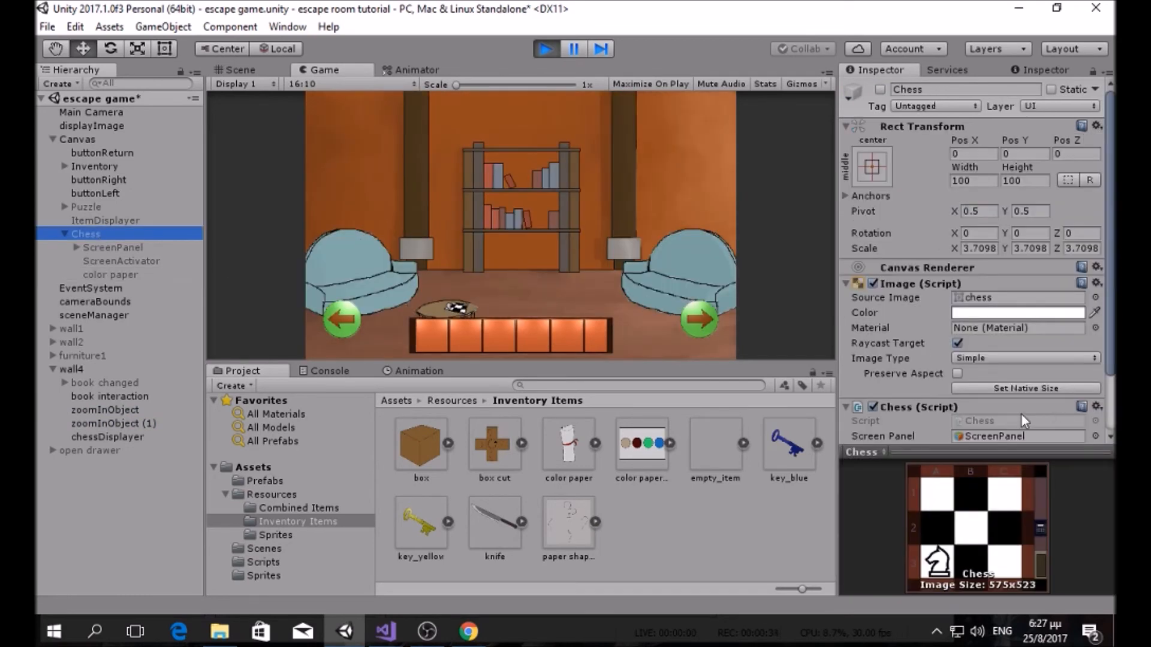
pyautogui.scroll(-2, 990, 351)
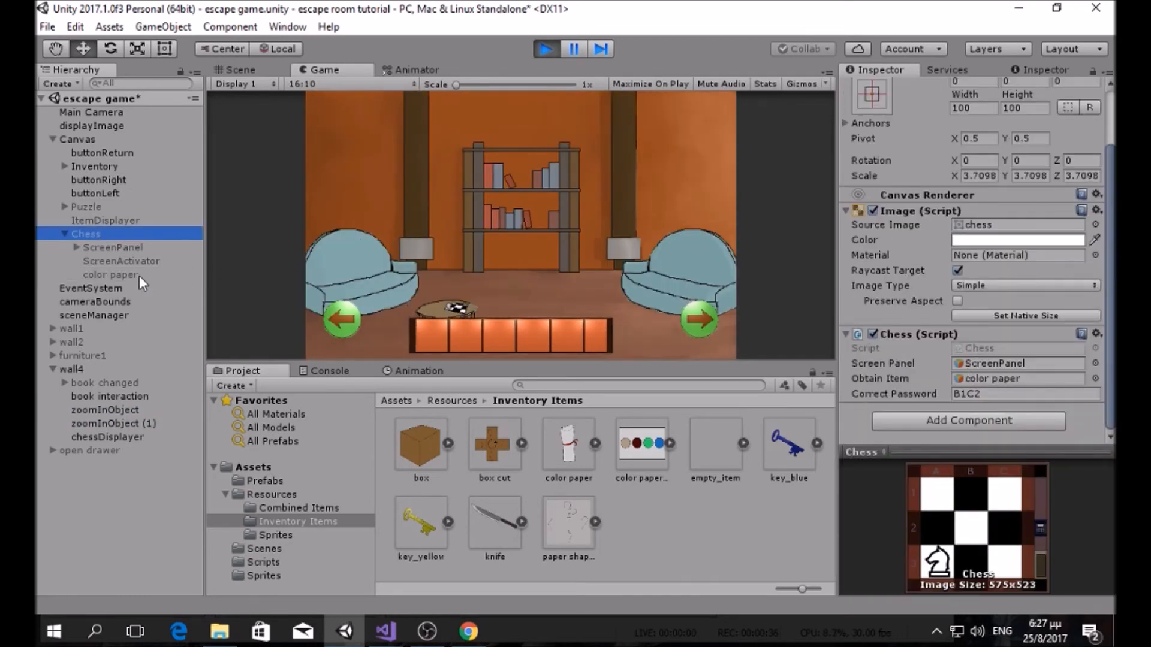
pyautogui.click(462, 307)
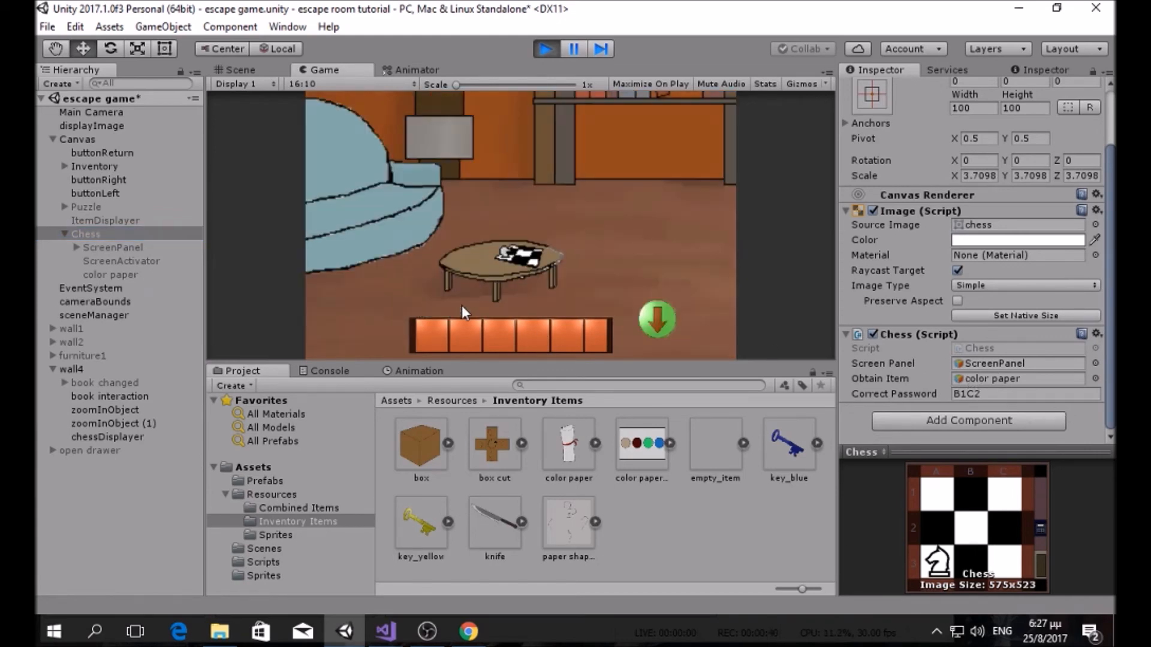
pyautogui.click(513, 258)
# Step: Submit the chess password B1C2, collect the color paper, and stop the play test
pyautogui.click(608, 233)
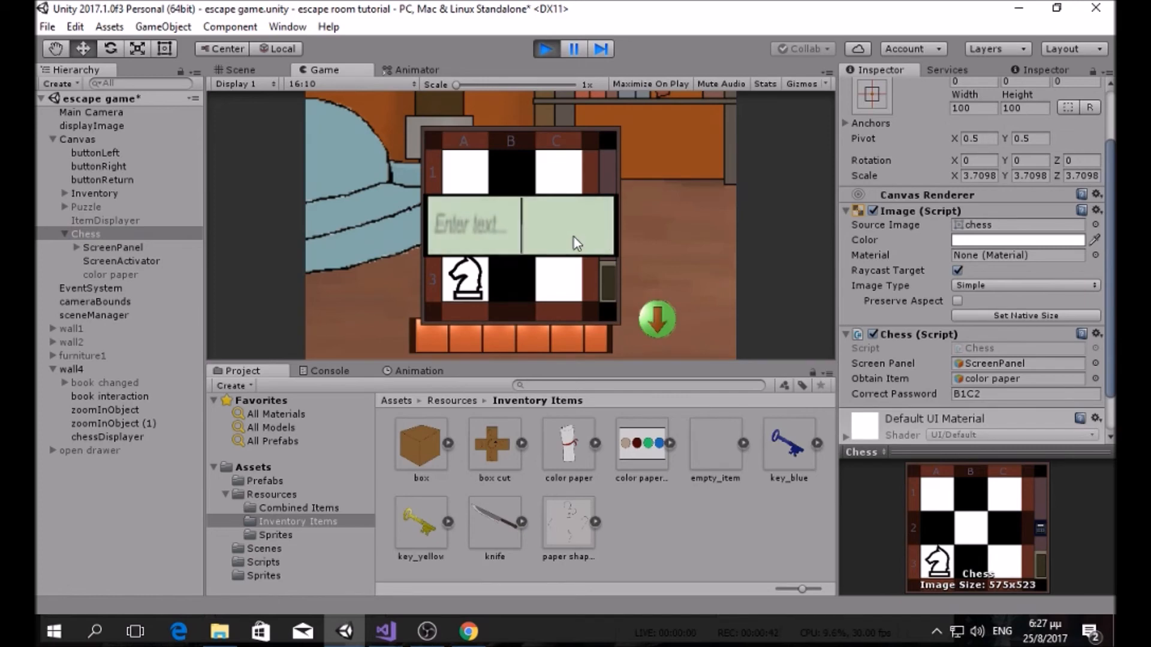
pyautogui.write('B1C2')
pyautogui.press('Return')
pyautogui.click(608, 278)
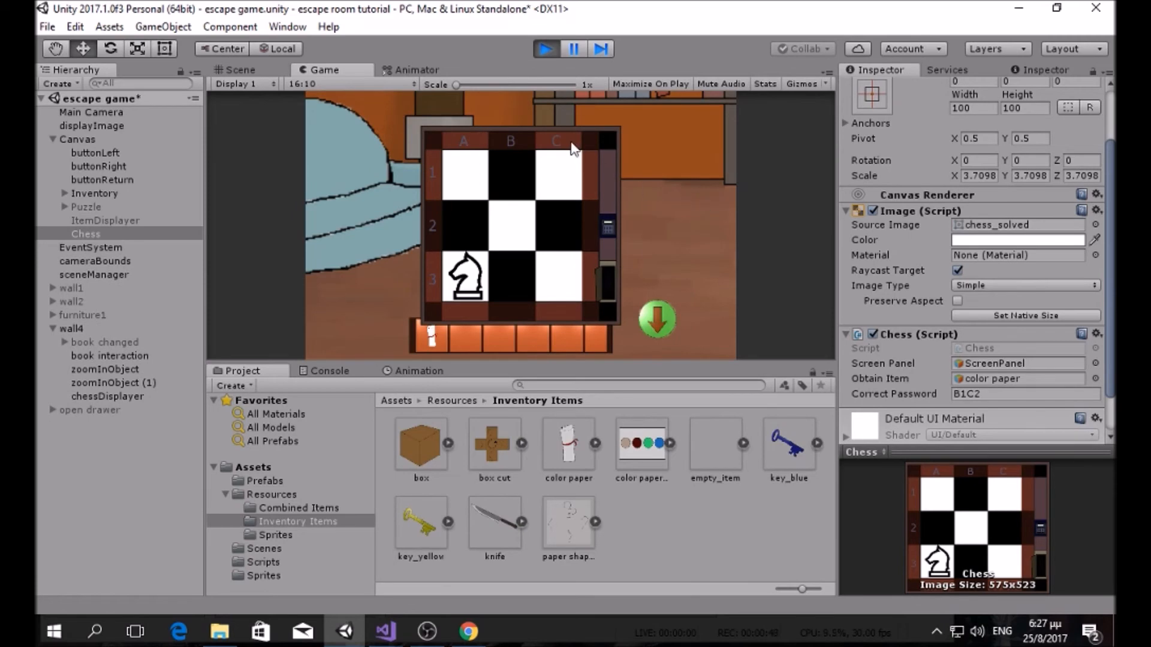
pyautogui.click(546, 48)
pyautogui.click(390, 629)
# Step: Extend the HideDisplay condition with !EventSystem.current.IsPointerOverGameObject and open the if block
pyautogui.scroll(-4, 298, 392)
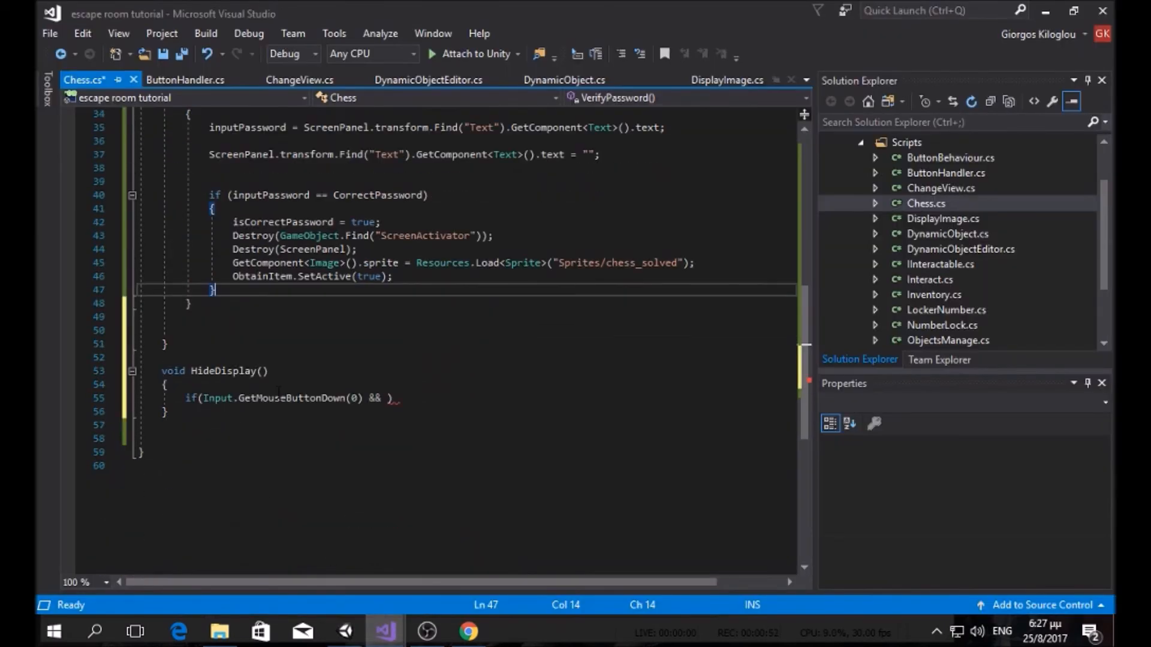
pyautogui.click(387, 398)
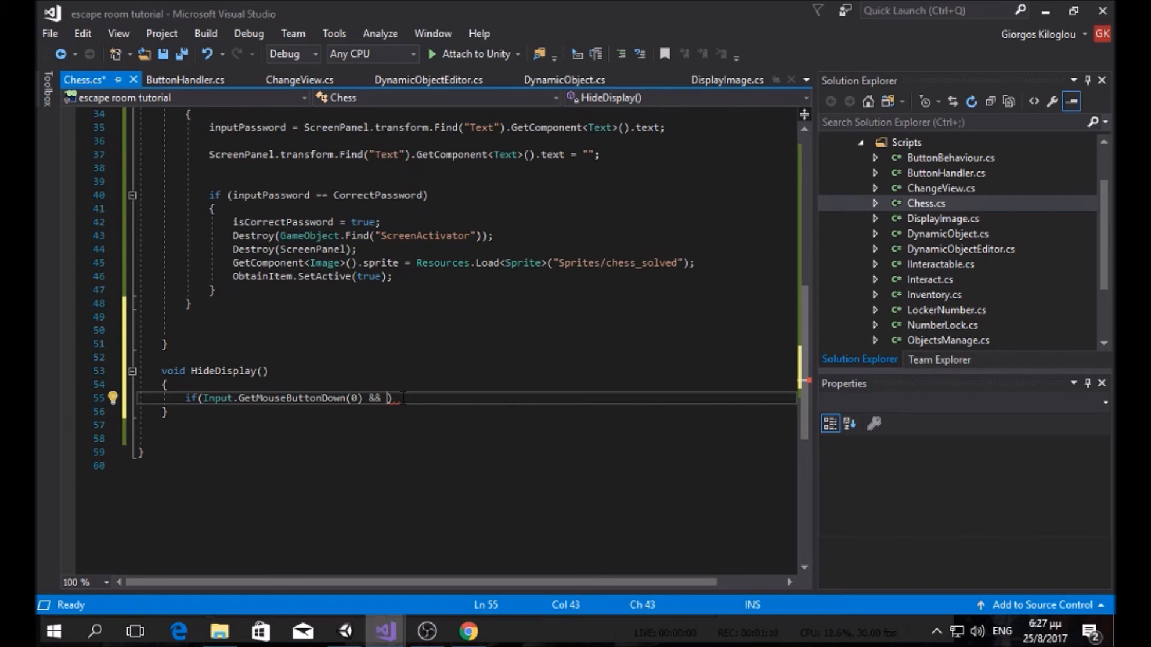
pyautogui.write('!')
pyautogui.press('Escape')
pyautogui.write('UnityEngine')
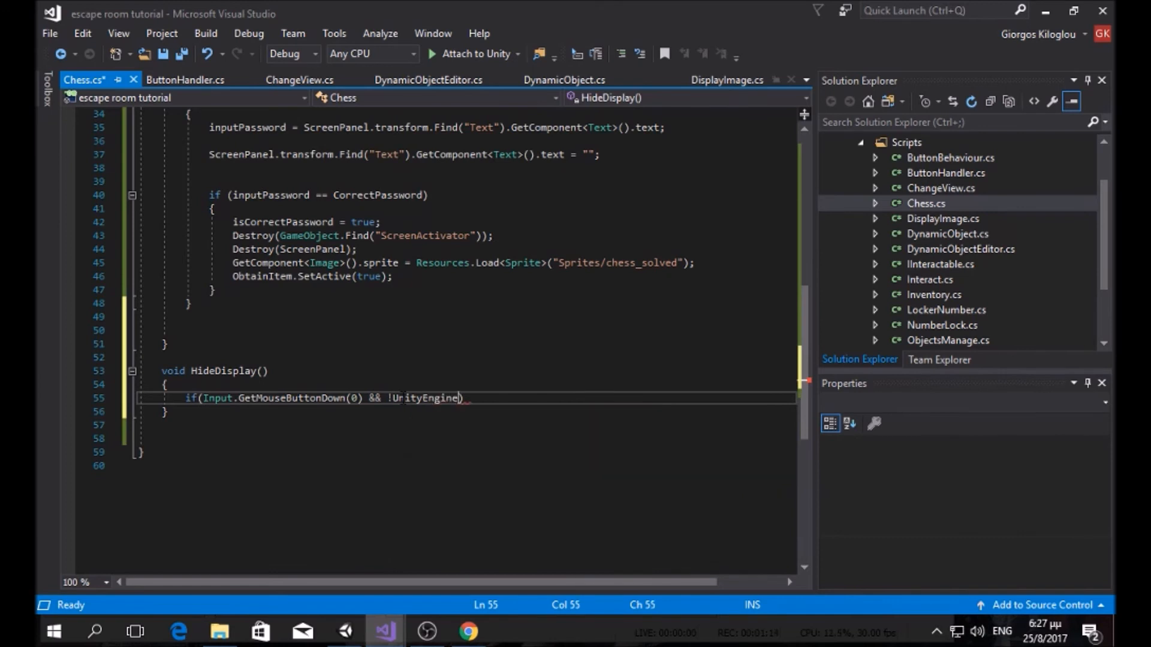
pyautogui.write('.')
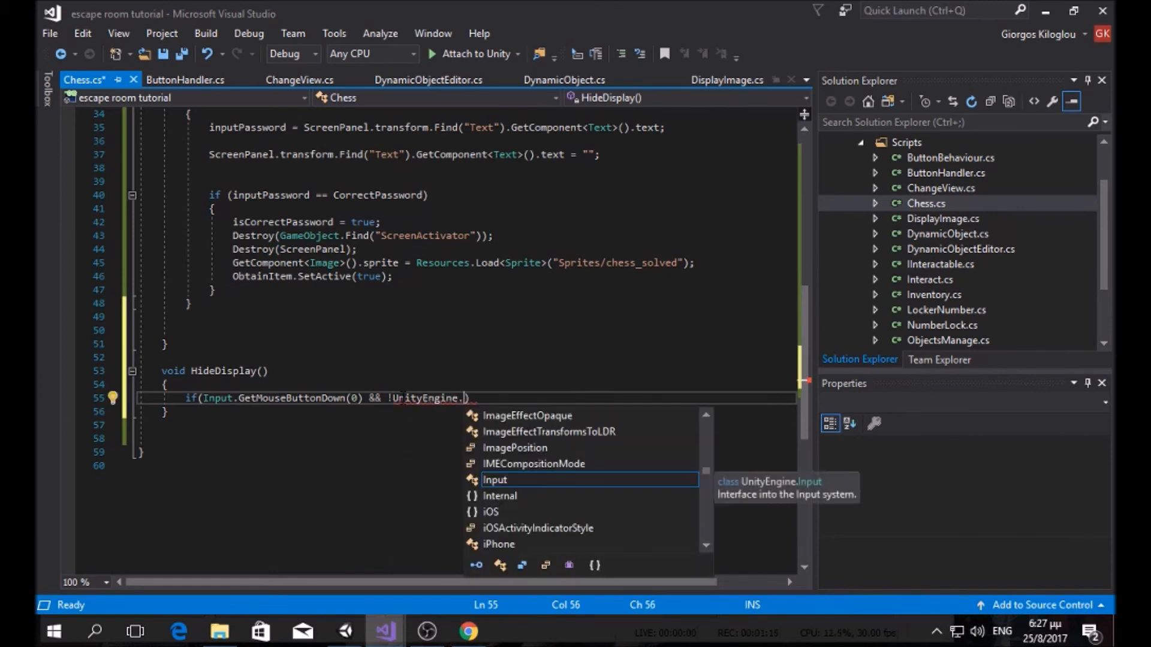
pyautogui.write('even')
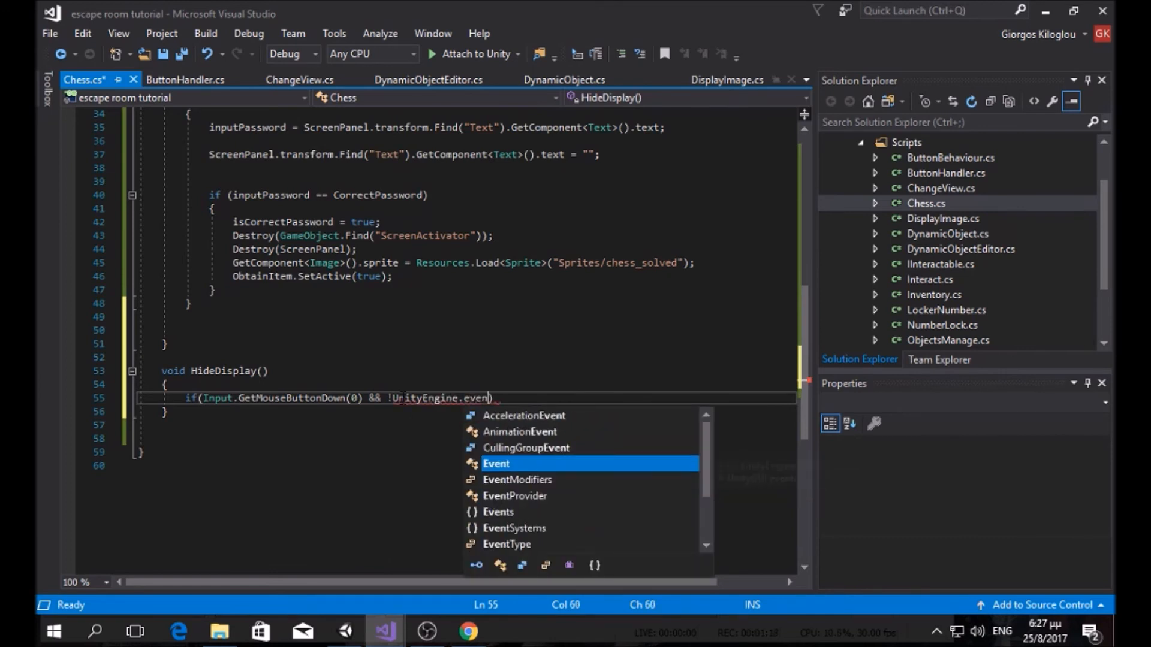
pyautogui.write('ts')
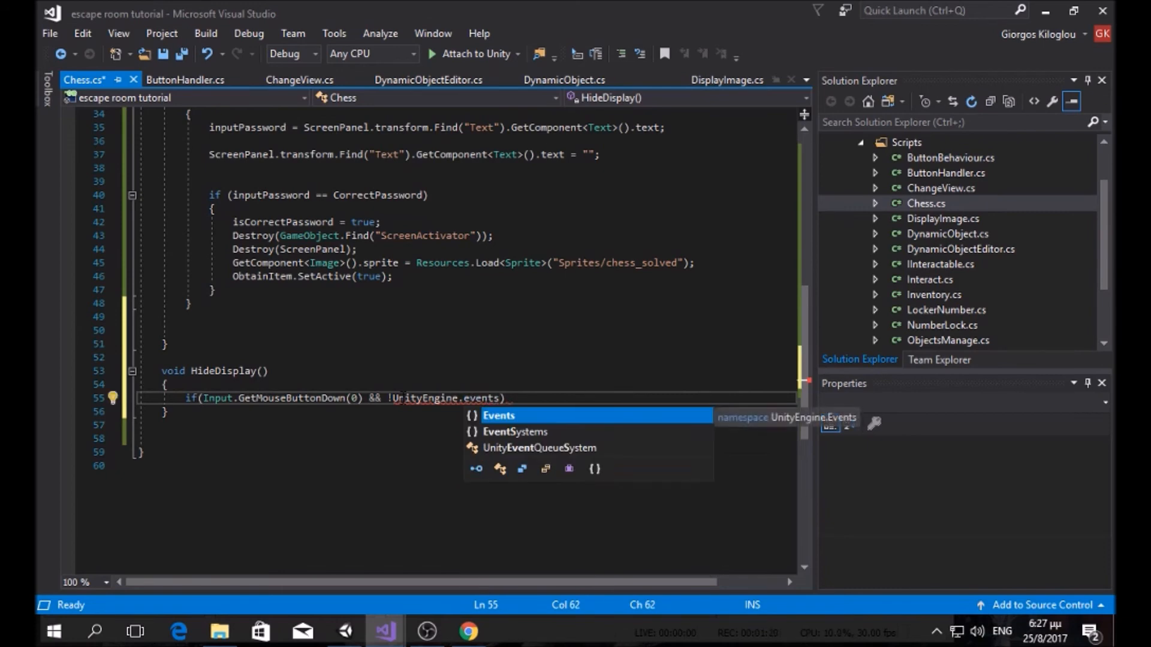
pyautogui.press('Down')
pyautogui.press('Tab')
pyautogui.write('.eve')
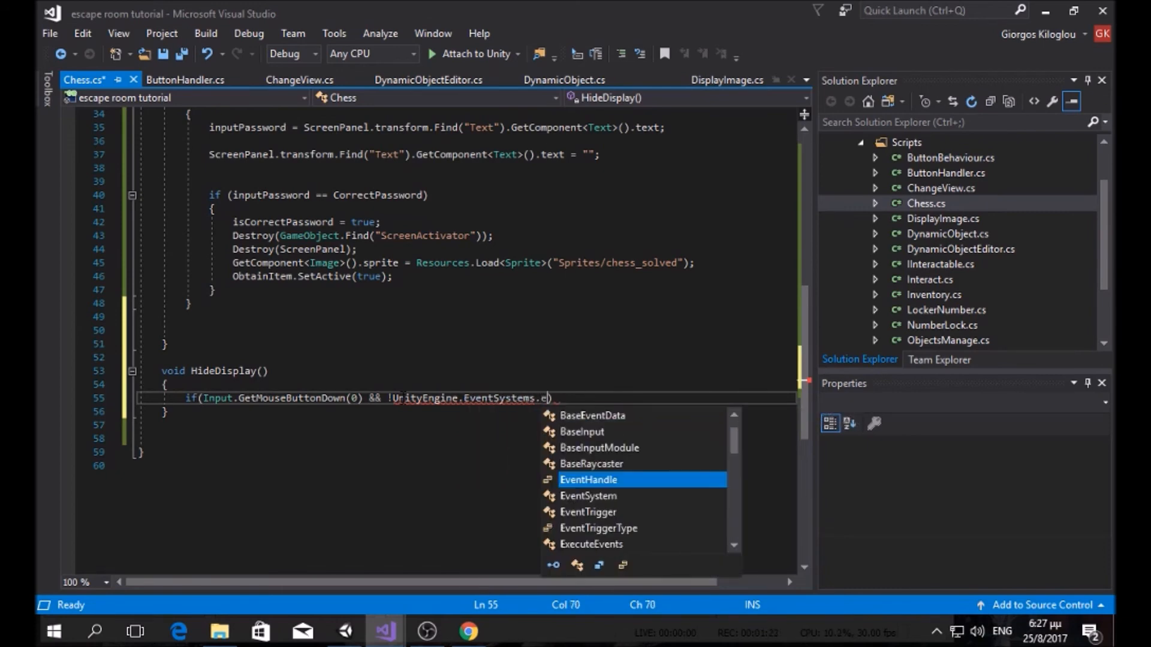
pyautogui.press('Down')
pyautogui.write('.cur')
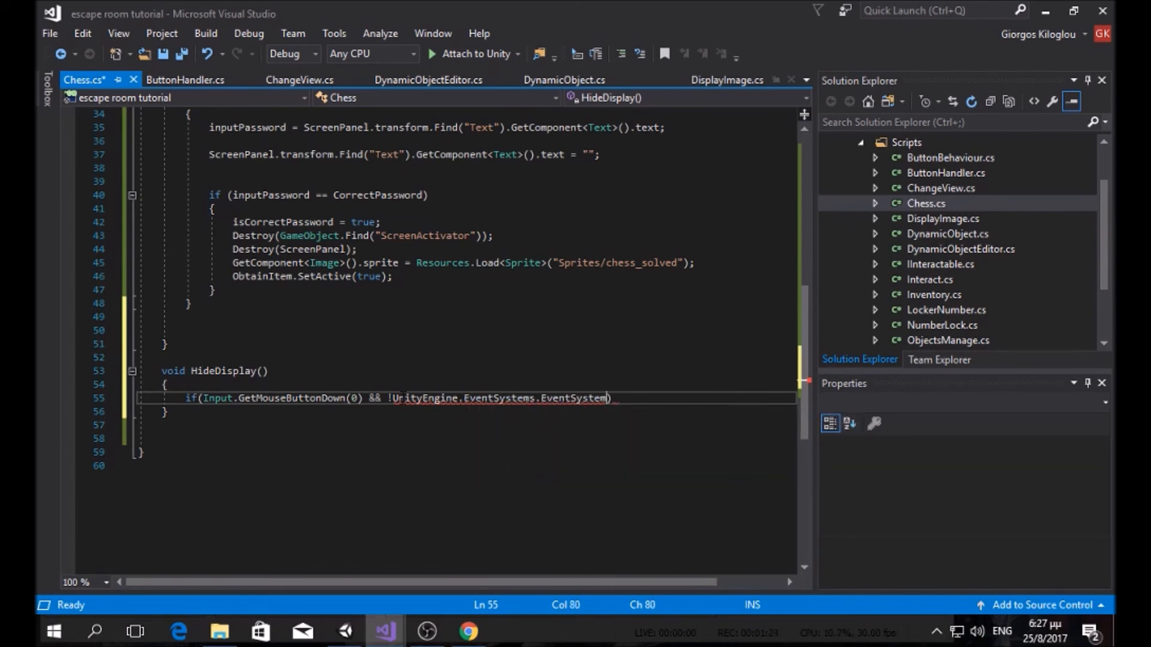
pyautogui.press('Tab')
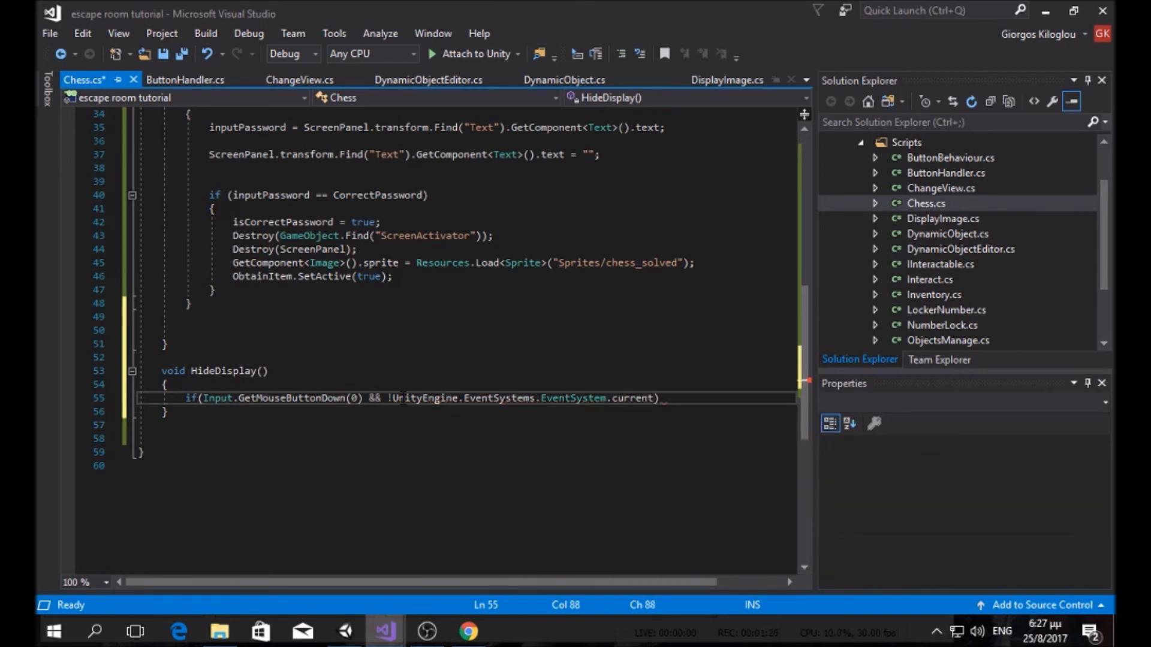
pyautogui.write('.isp')
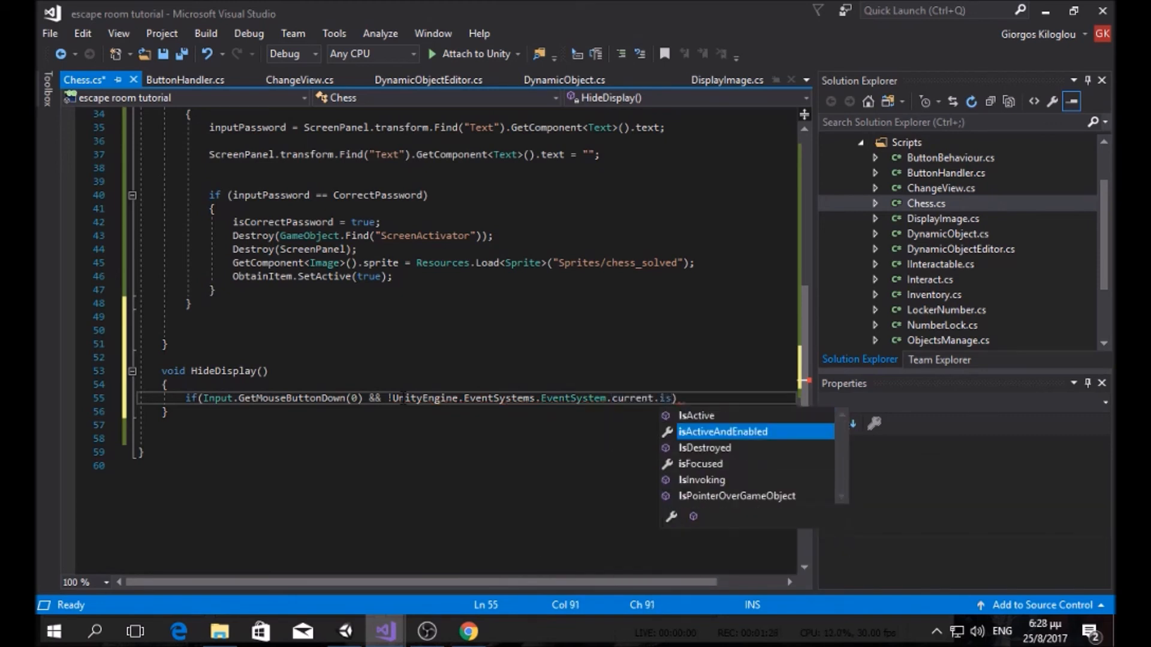
pyautogui.press('Tab')
pyautogui.press('Right')
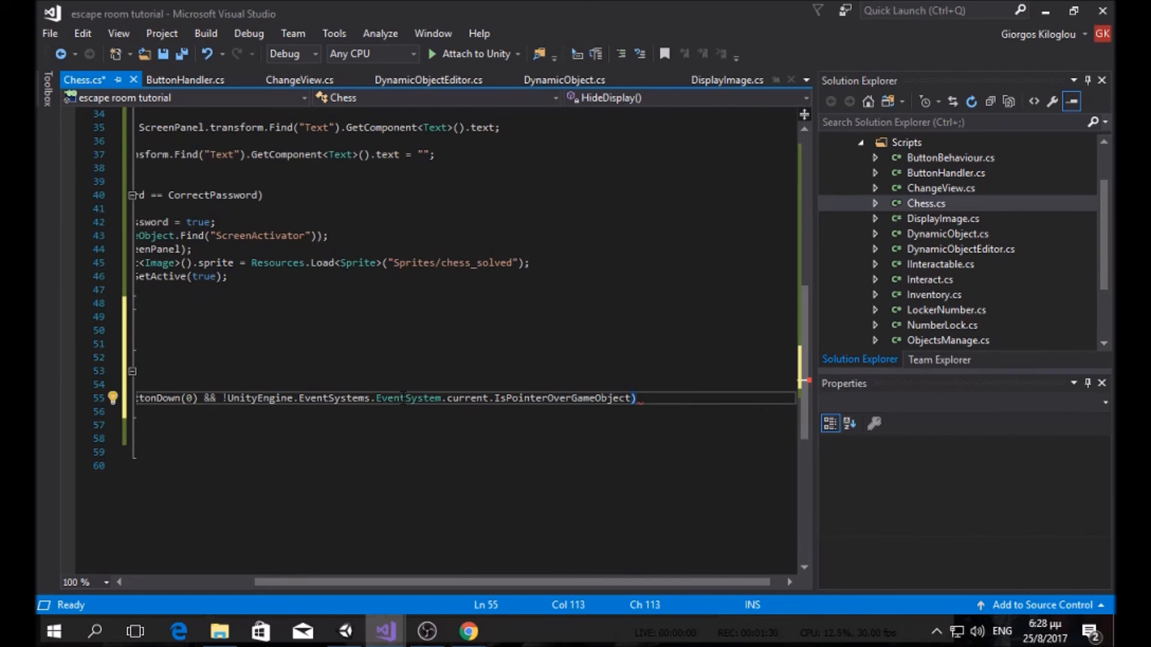
pyautogui.press('Return')
pyautogui.write('{')
pyautogui.press('Return')
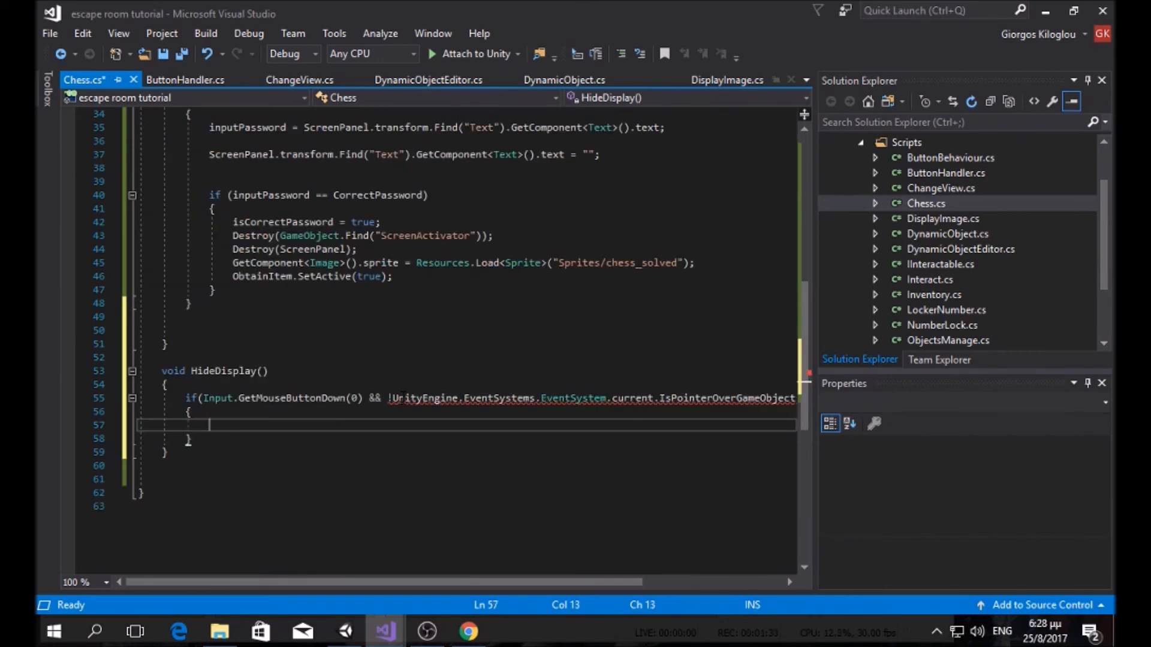
# Step: Add the missing parentheses to the IsPointerOverGameObject() call on line 55
pyautogui.moveTo(621, 579); pyautogui.dragTo(692, 581)
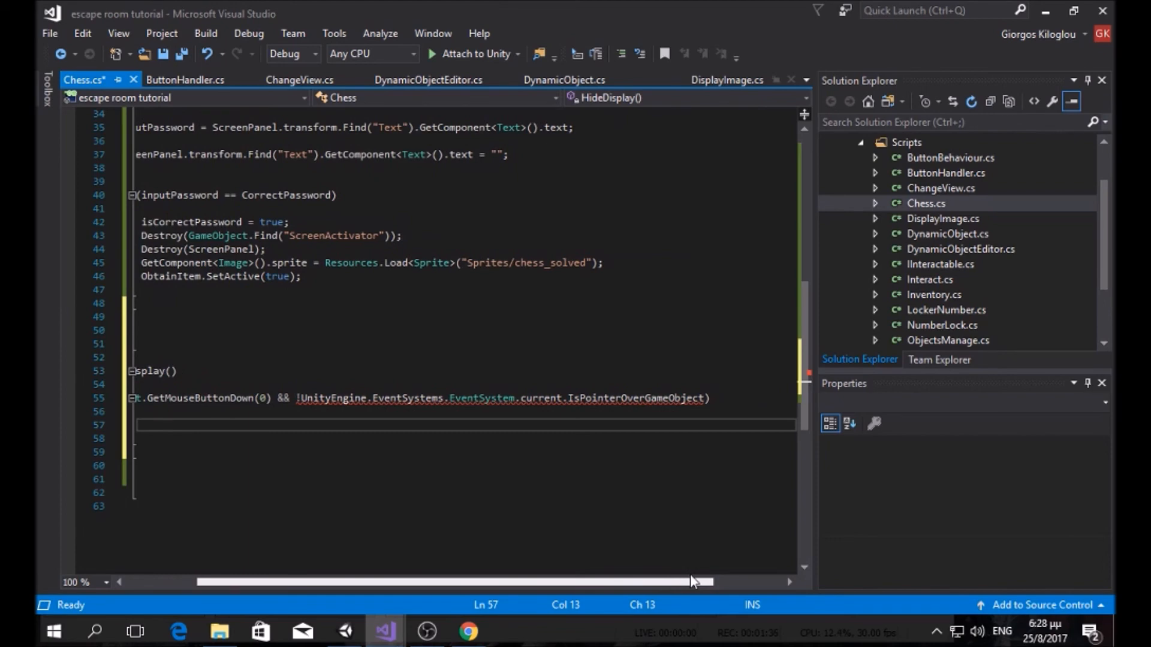
pyautogui.moveTo(595, 390)
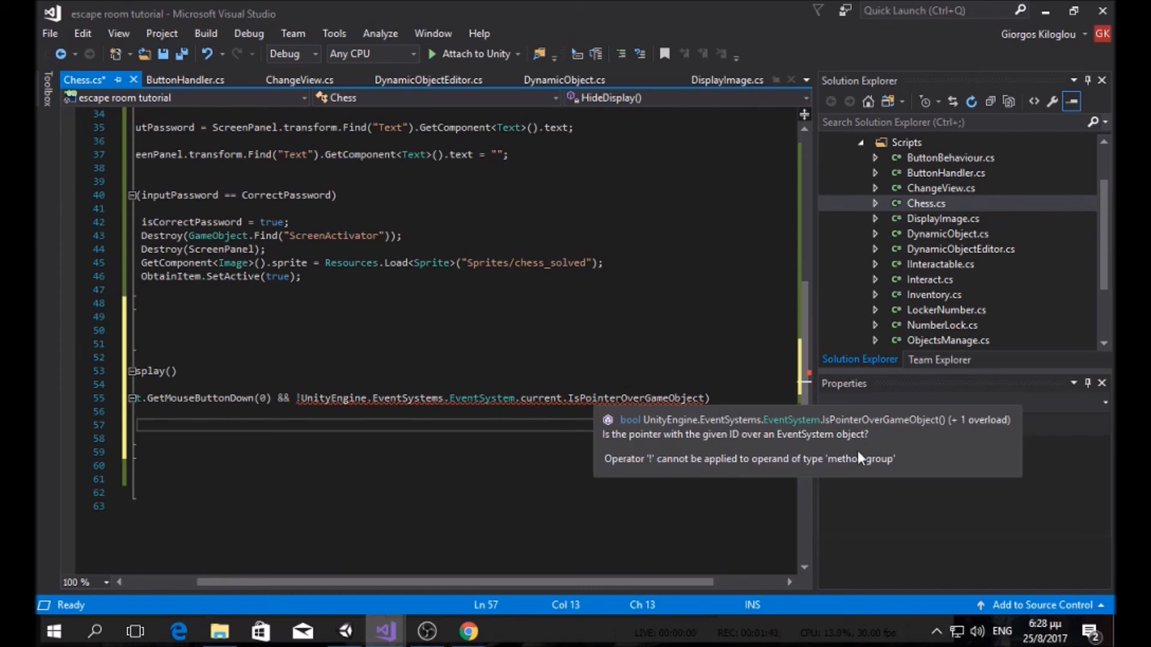
pyautogui.click(868, 519)
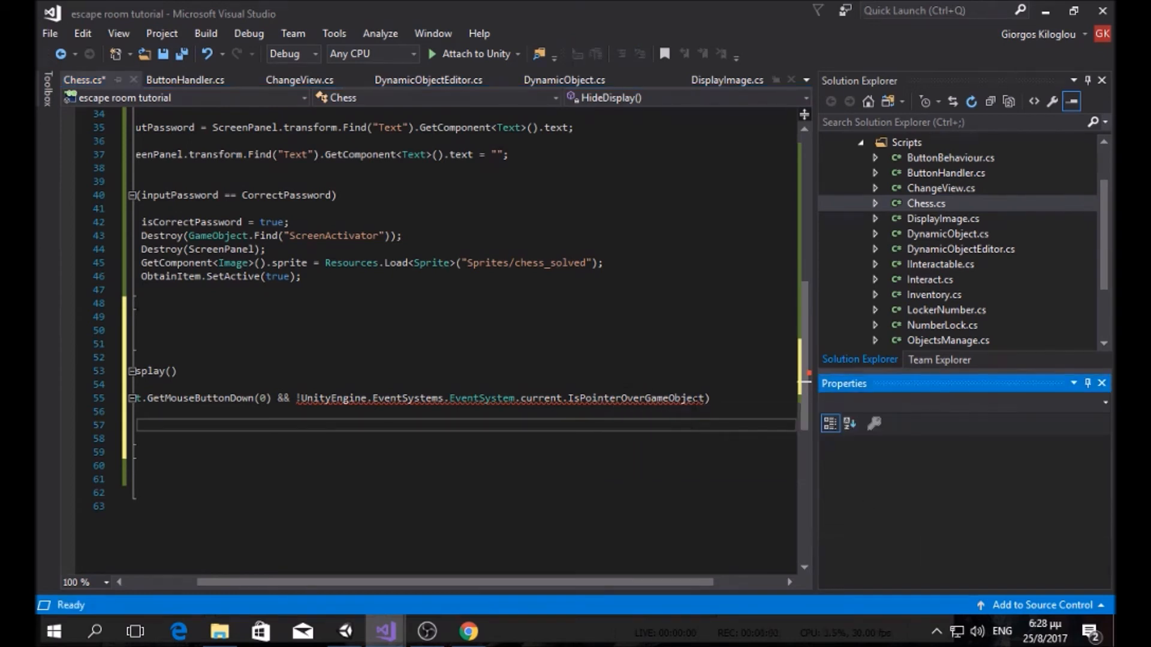
pyautogui.click(704, 399)
pyautogui.write('()')
pyautogui.moveTo(626, 581); pyautogui.dragTo(556, 582)
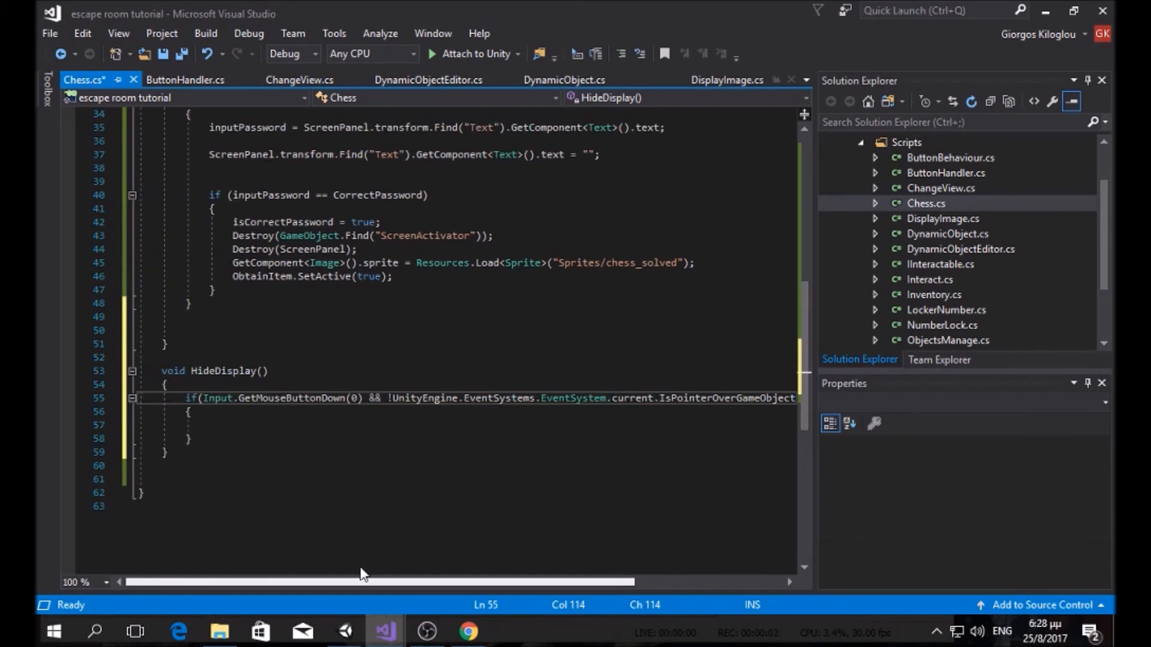
# Step: Make the if block run this.gameObject.SetActive(false); and begin a second if()
pyautogui.click(310, 422)
pyautogui.write('this.')
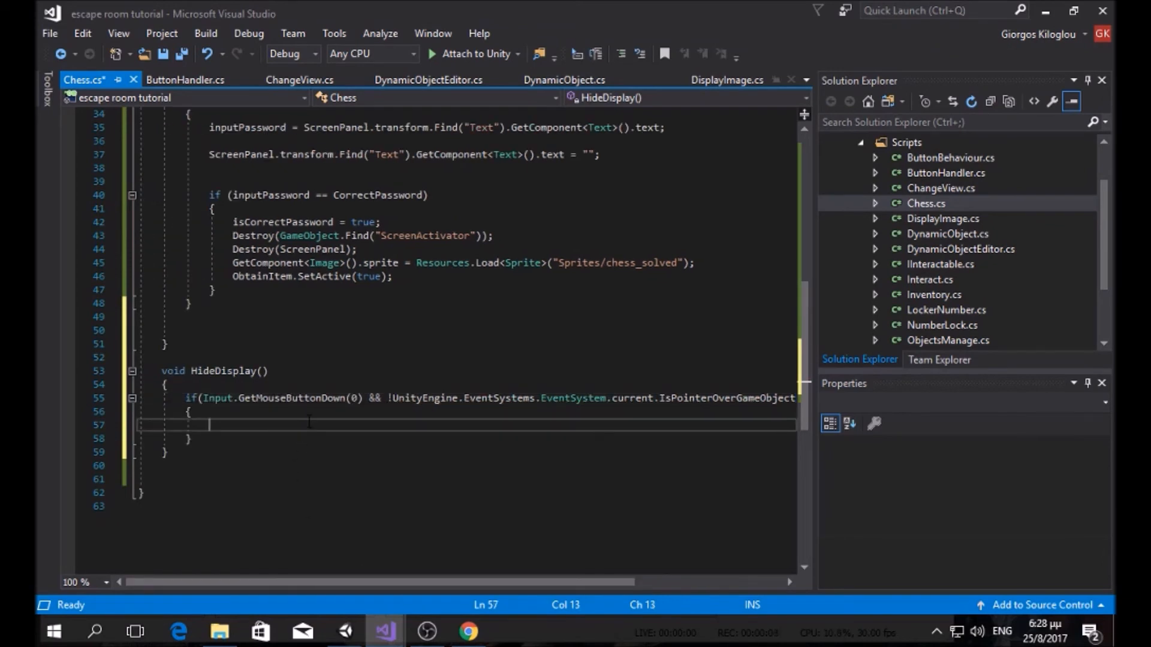
pyautogui.write('gameObject.set')
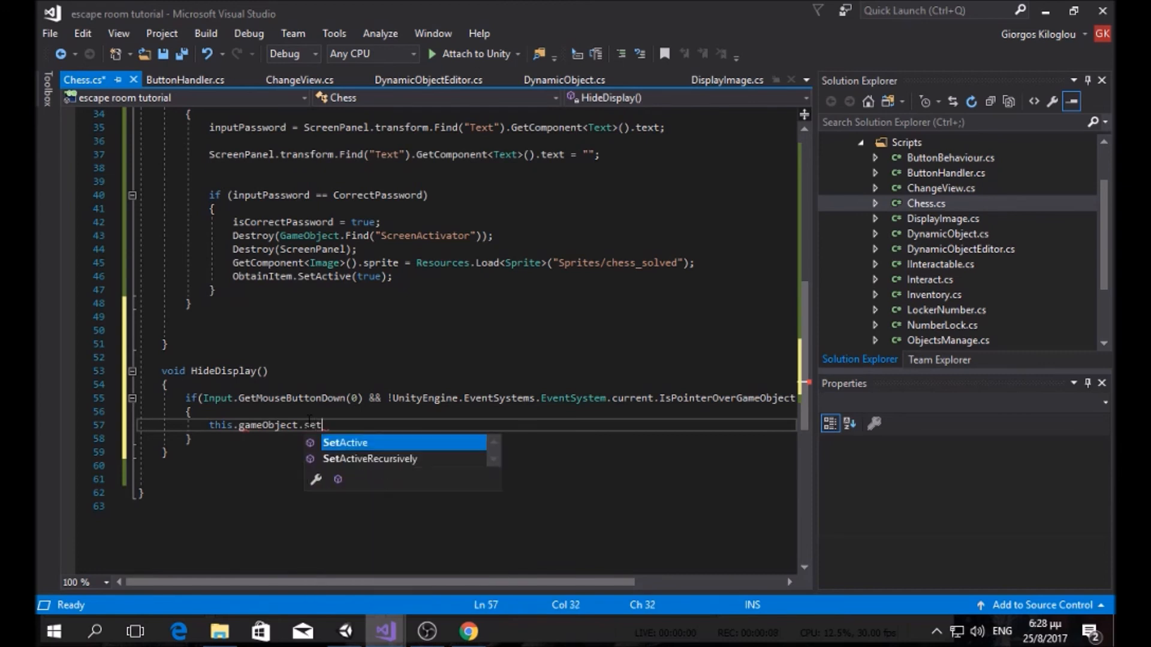
pyautogui.press('Tab')
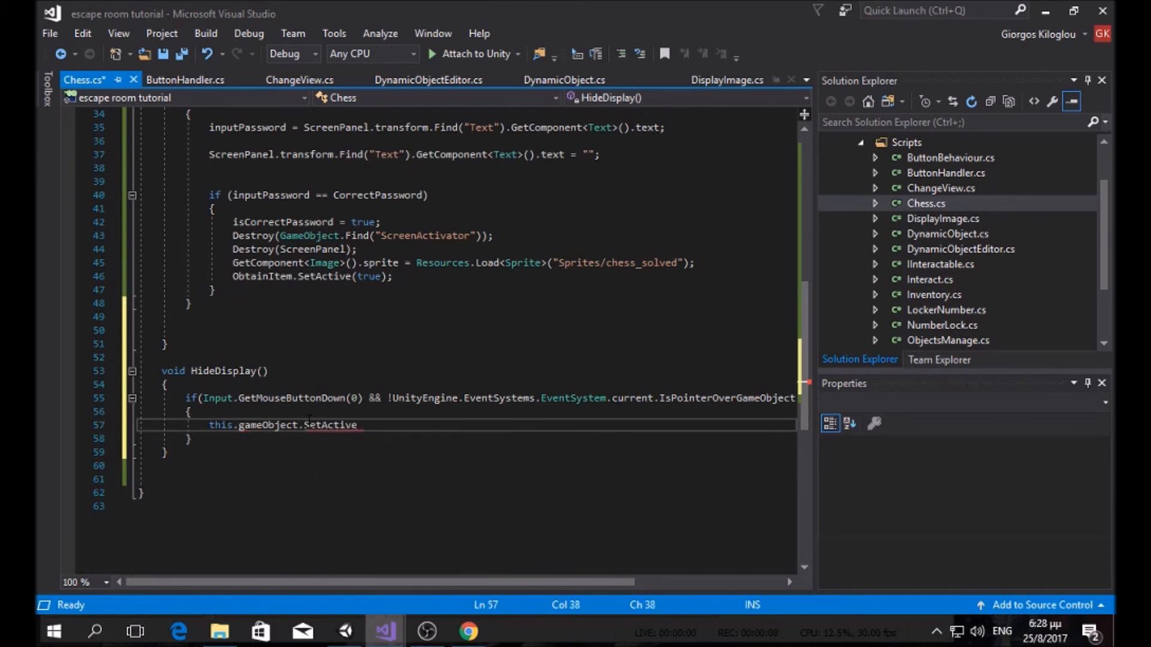
pyautogui.write('(false);')
pyautogui.press('Down')
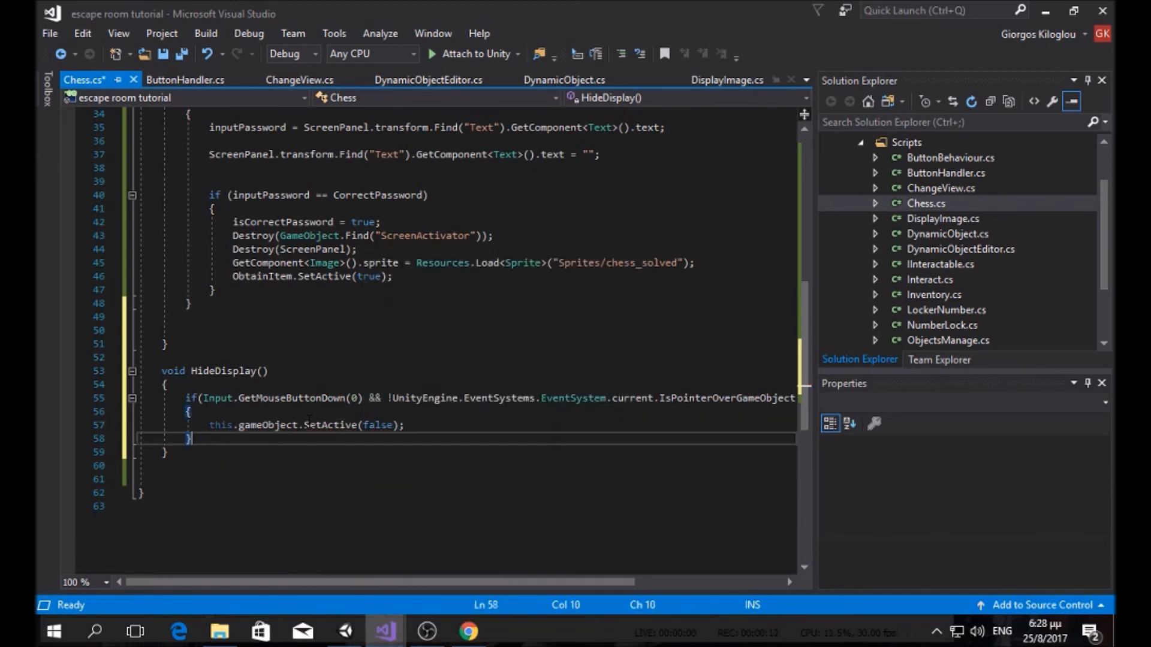
pyautogui.press('Return')
pyautogui.press('Return')
pyautogui.write('if(')
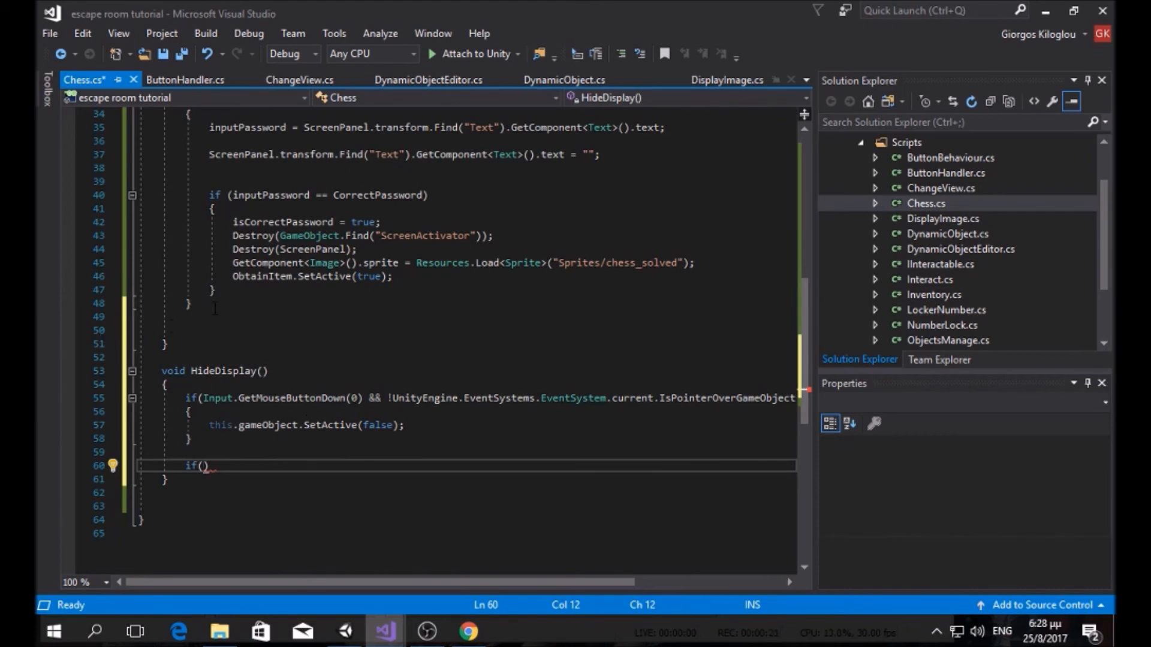
pyautogui.scroll(11, 246, 292)
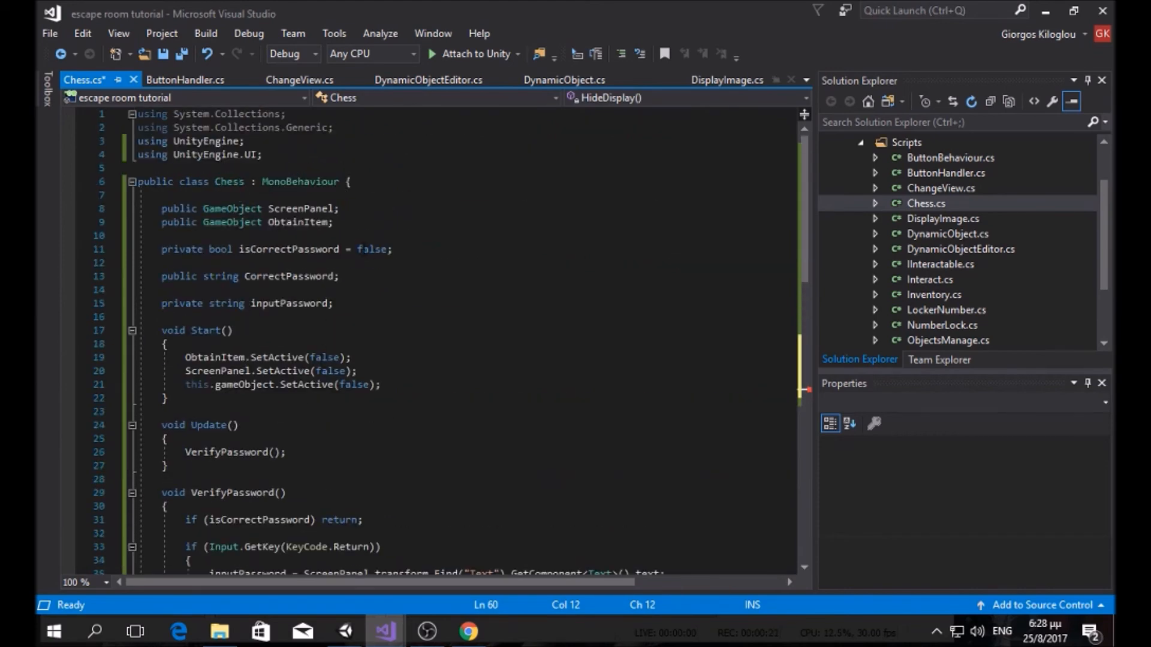
pyautogui.click(395, 251)
pyautogui.press('Return')
pyautogui.press('Return')
pyautogui.write('pri')
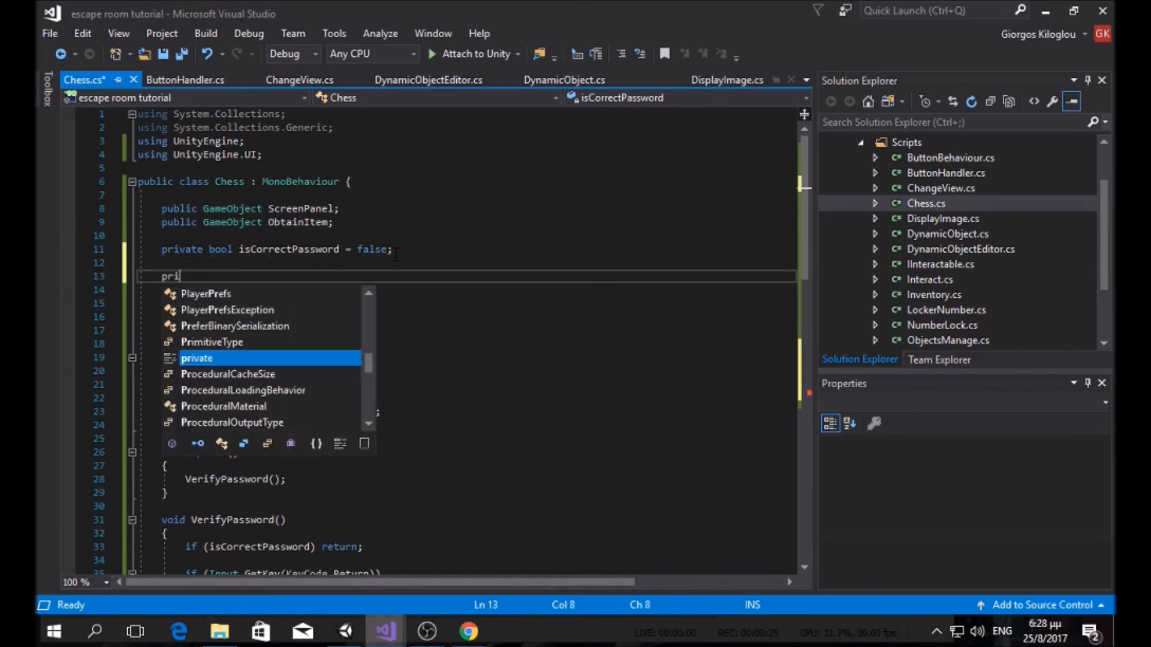
pyautogui.write('vate GameObject')
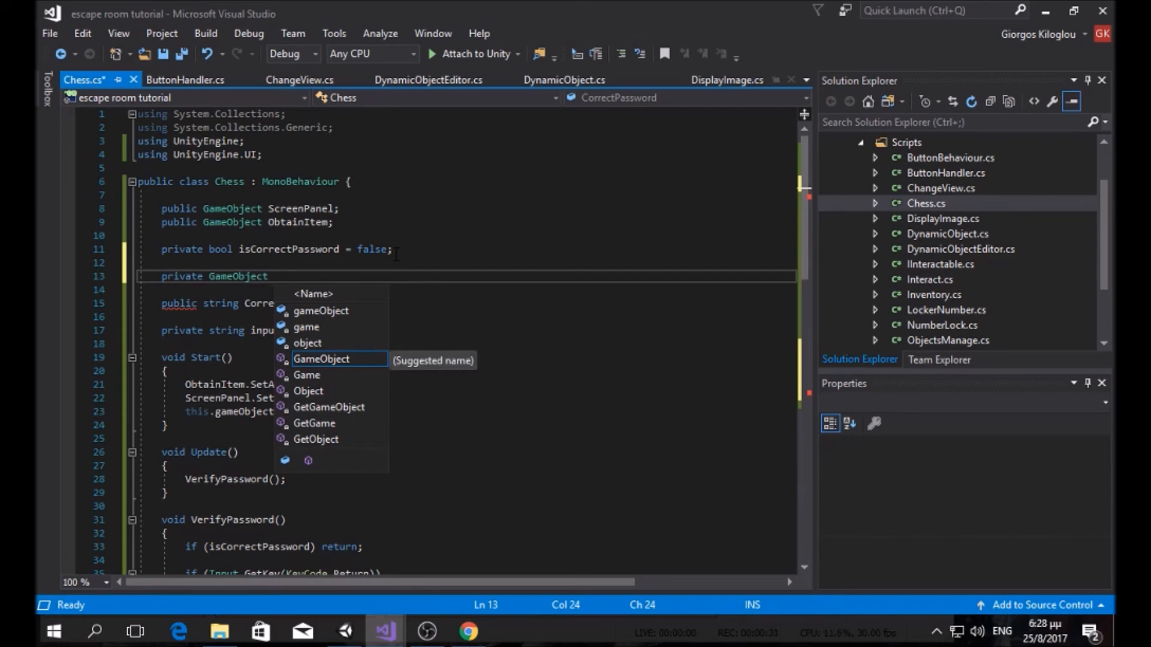
pyautogui.doubleClick(947, 213)
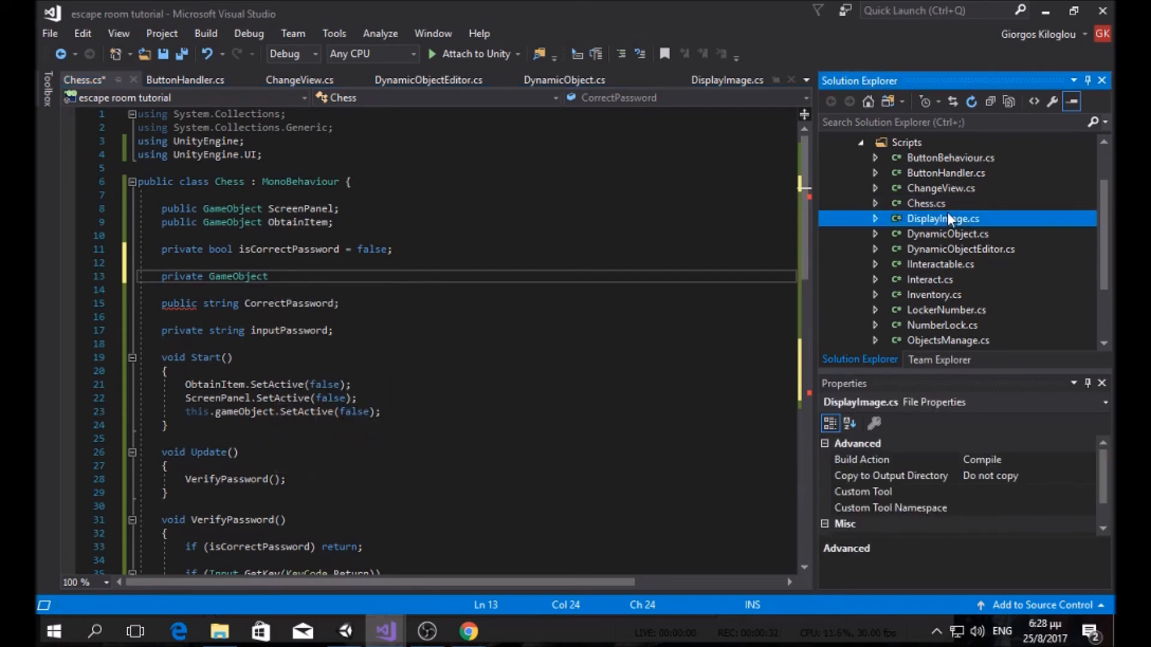
pyautogui.scroll(9, 346, 341)
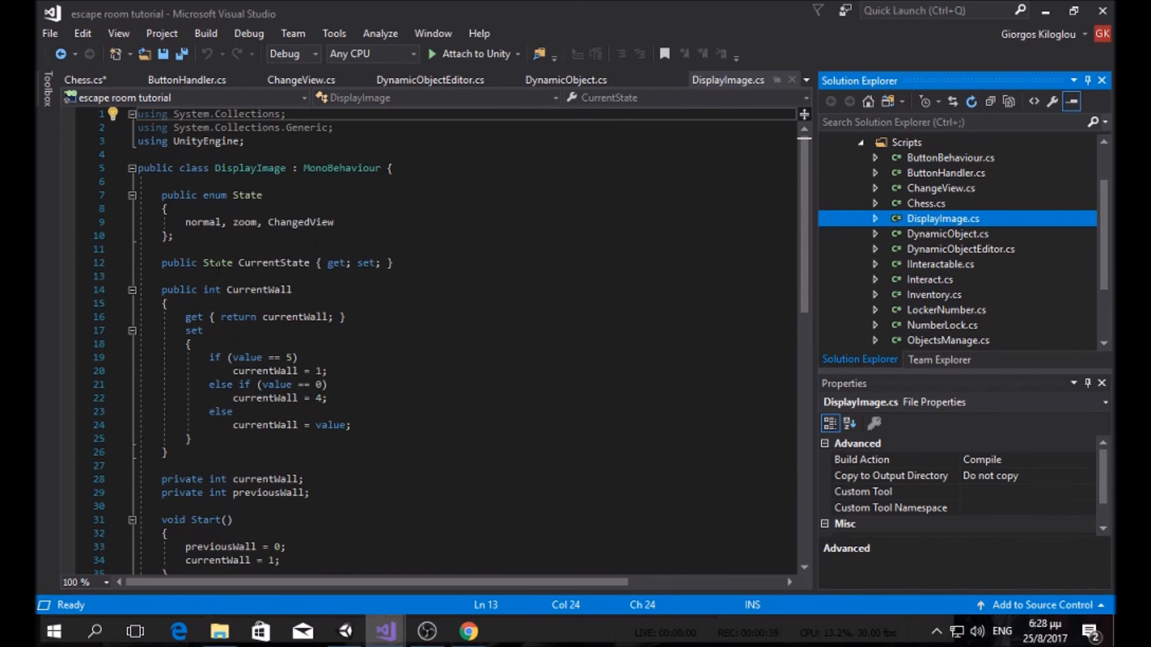
pyautogui.doubleClick(995, 205)
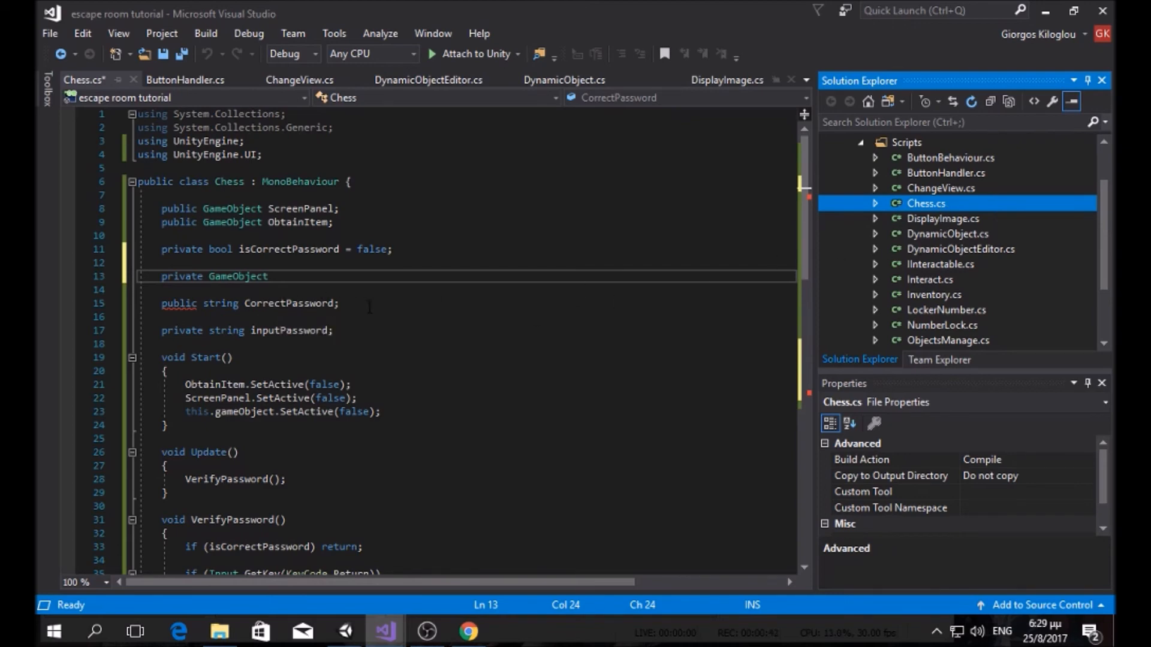
pyautogui.scroll(-13, 389, 312)
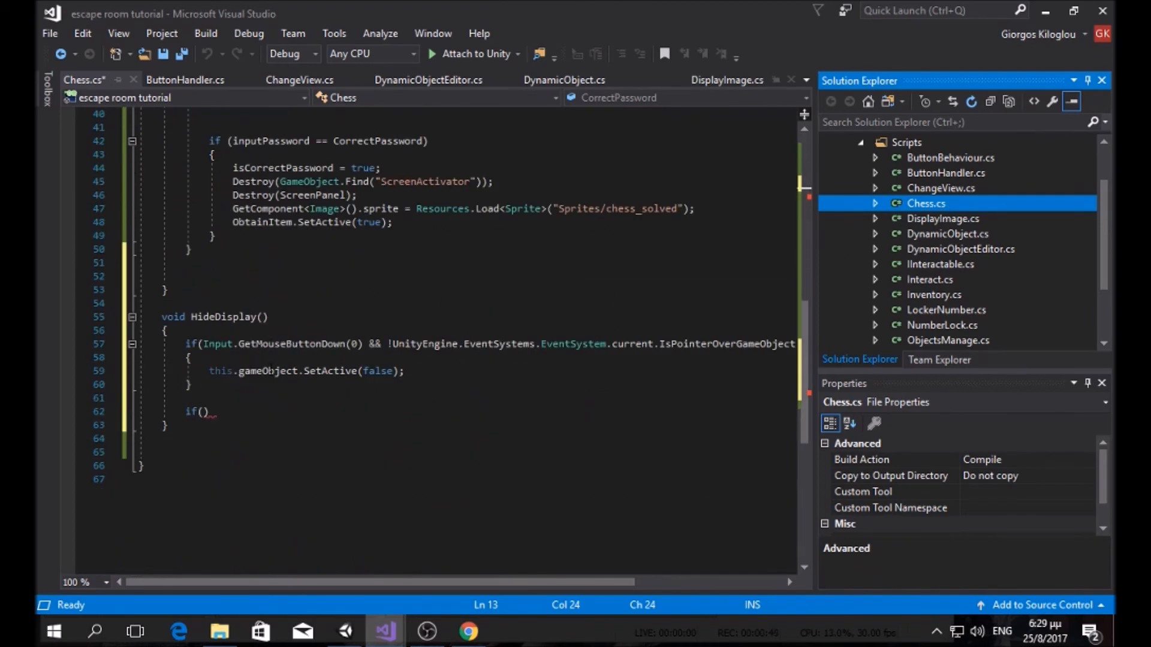
pyautogui.click(202, 411)
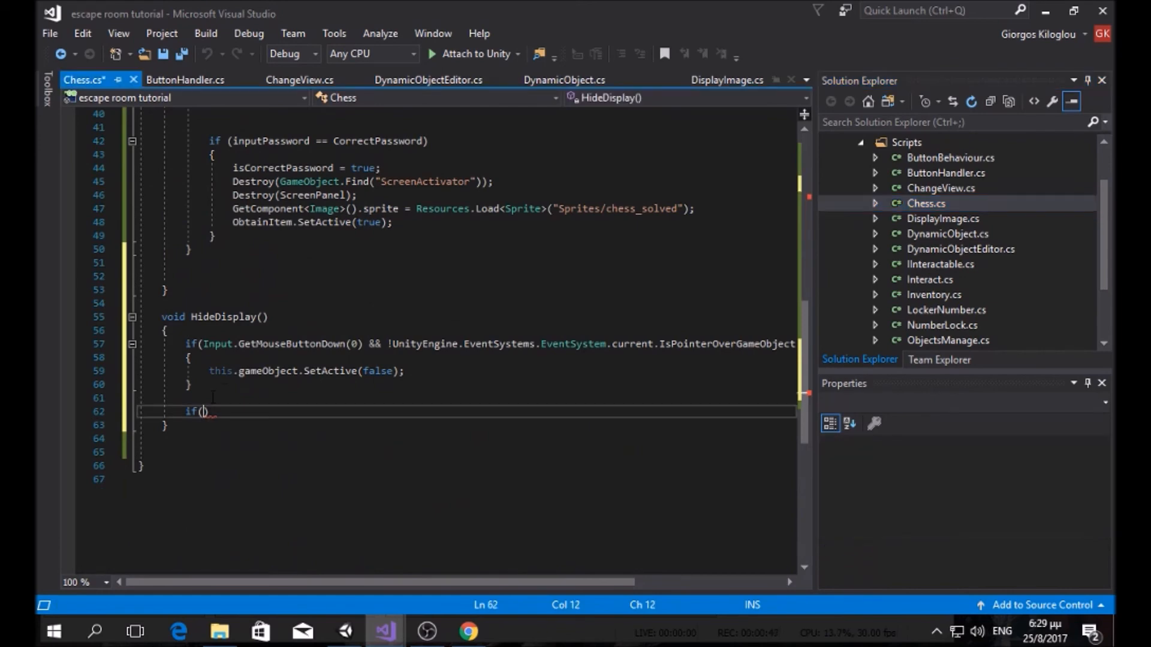
pyautogui.scroll(13, 249, 343)
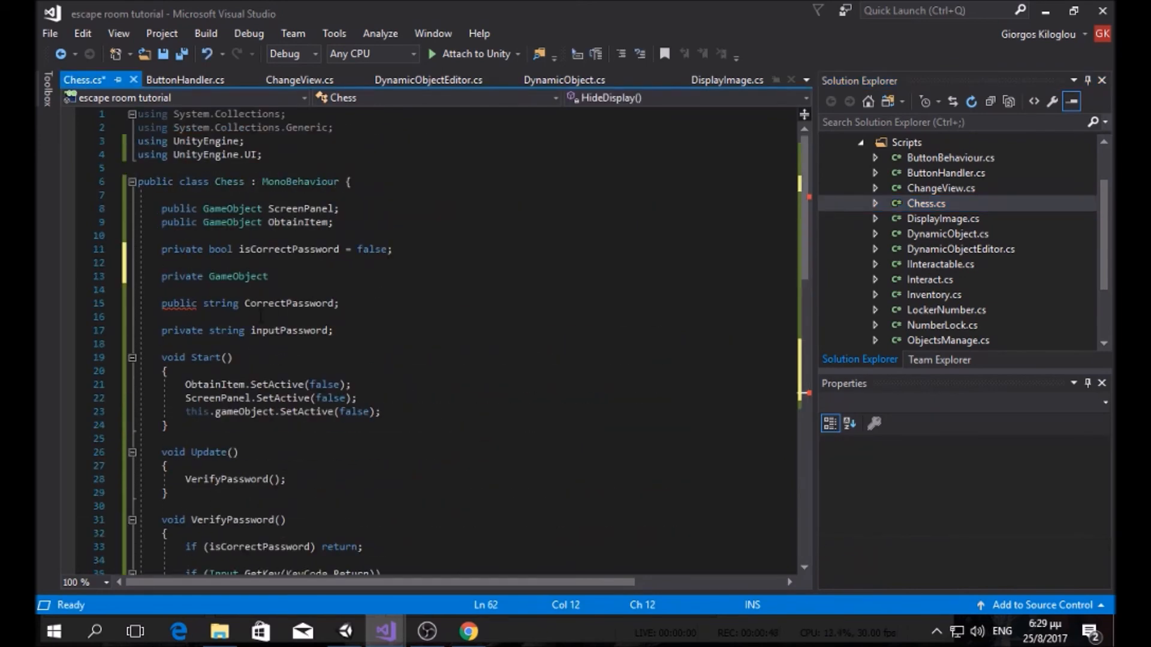
pyautogui.click(289, 277)
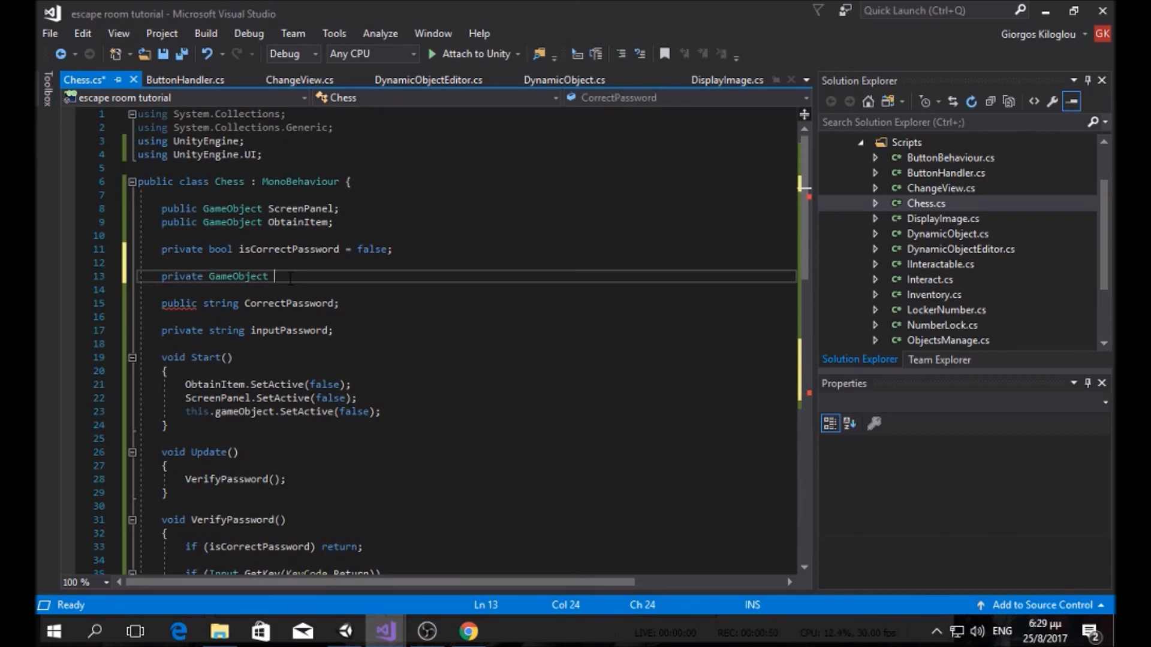
pyautogui.click(345, 632)
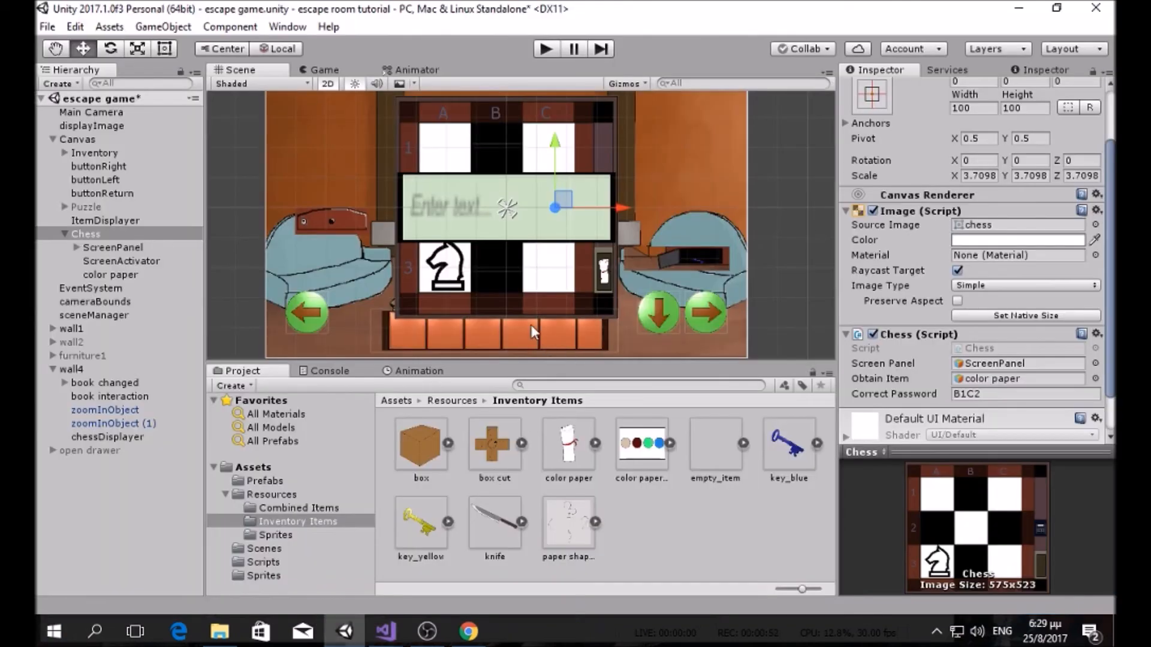
pyautogui.moveTo(385, 632)
pyautogui.click(290, 543)
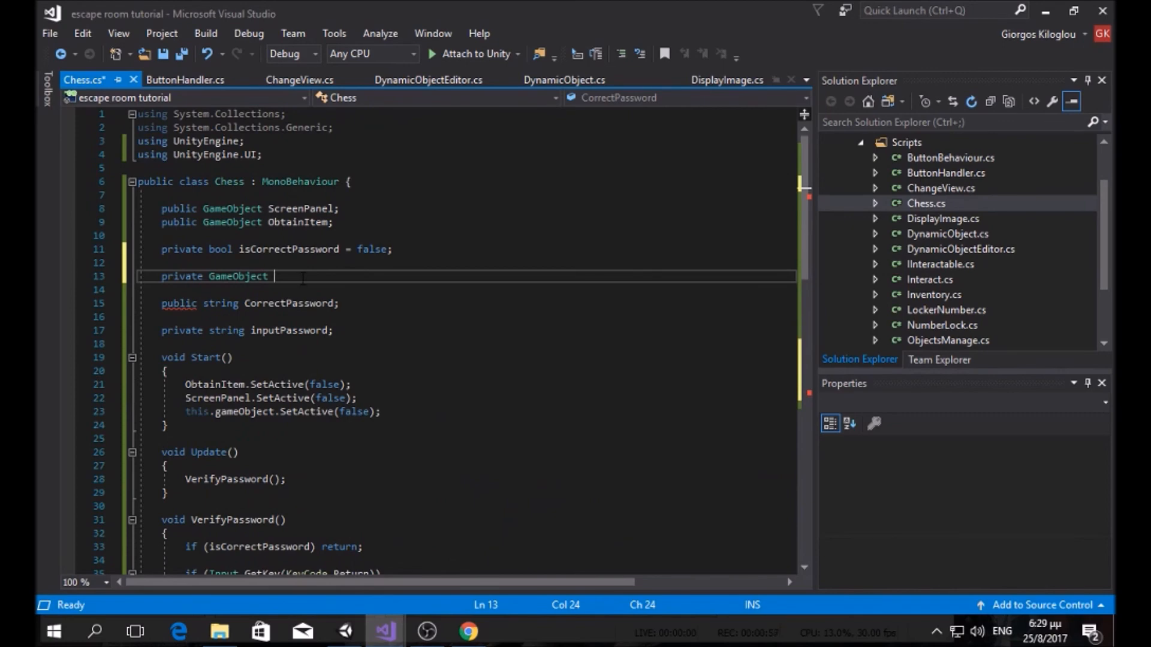
# Step: Name the field 'private GameObject displayImage;' and start a new line at the top of Start()
pyautogui.write('displk')
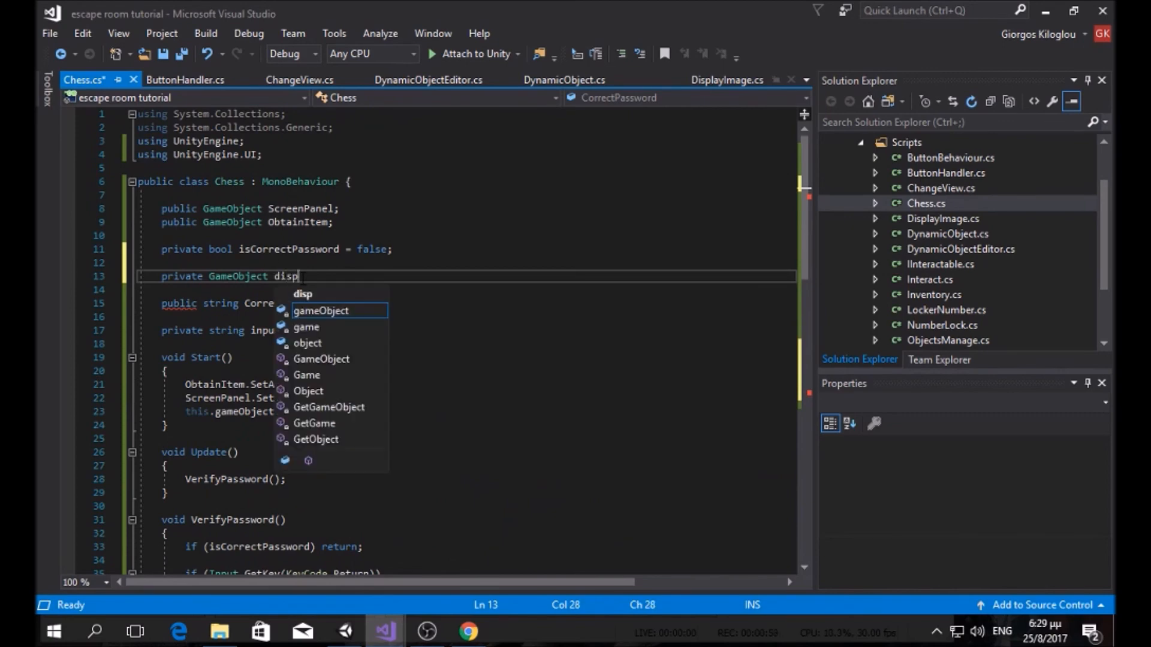
pyautogui.press('BackSpace')
pyautogui.press('BackSpace')
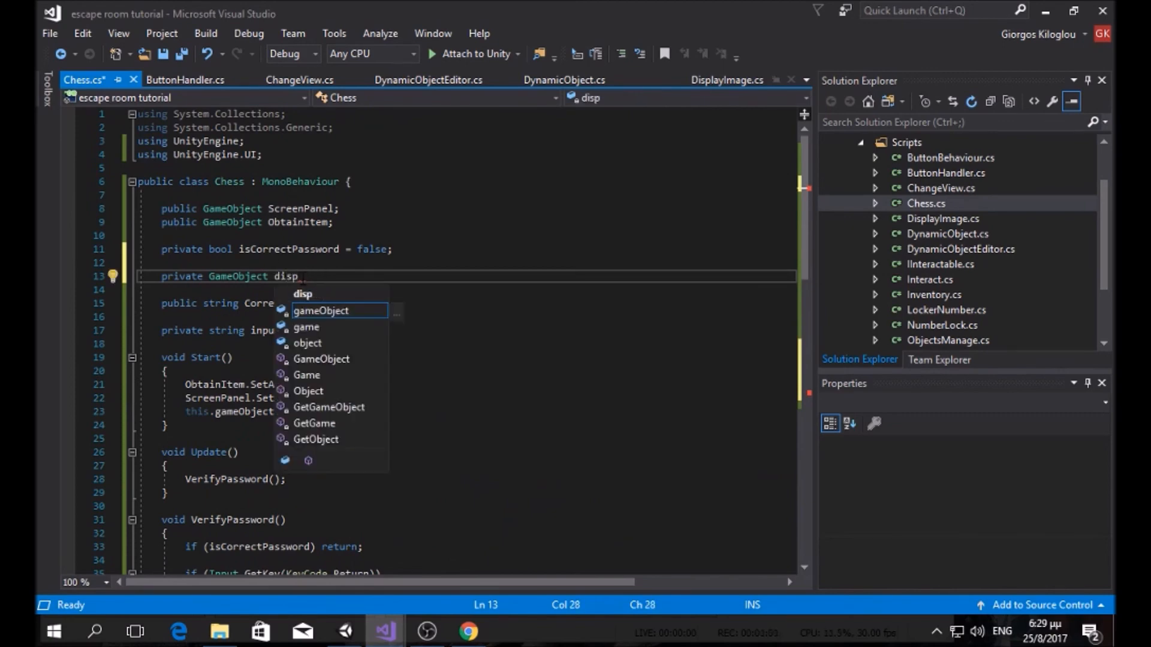
pyautogui.write('lyImage')
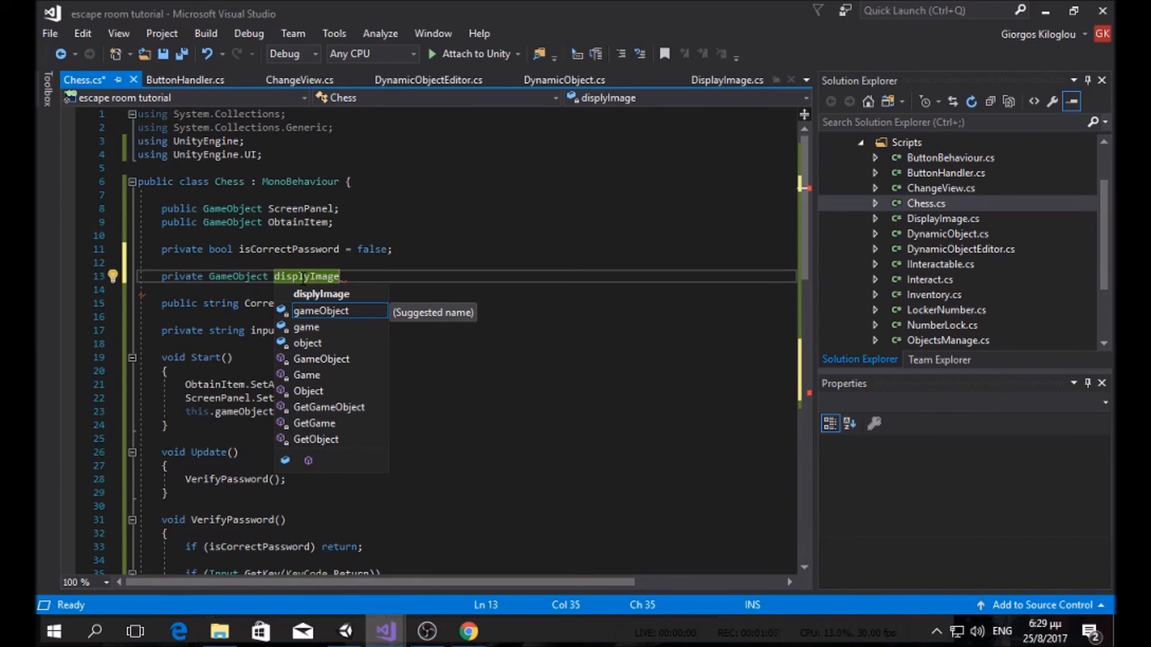
pyautogui.write(';')
pyautogui.click(379, 372)
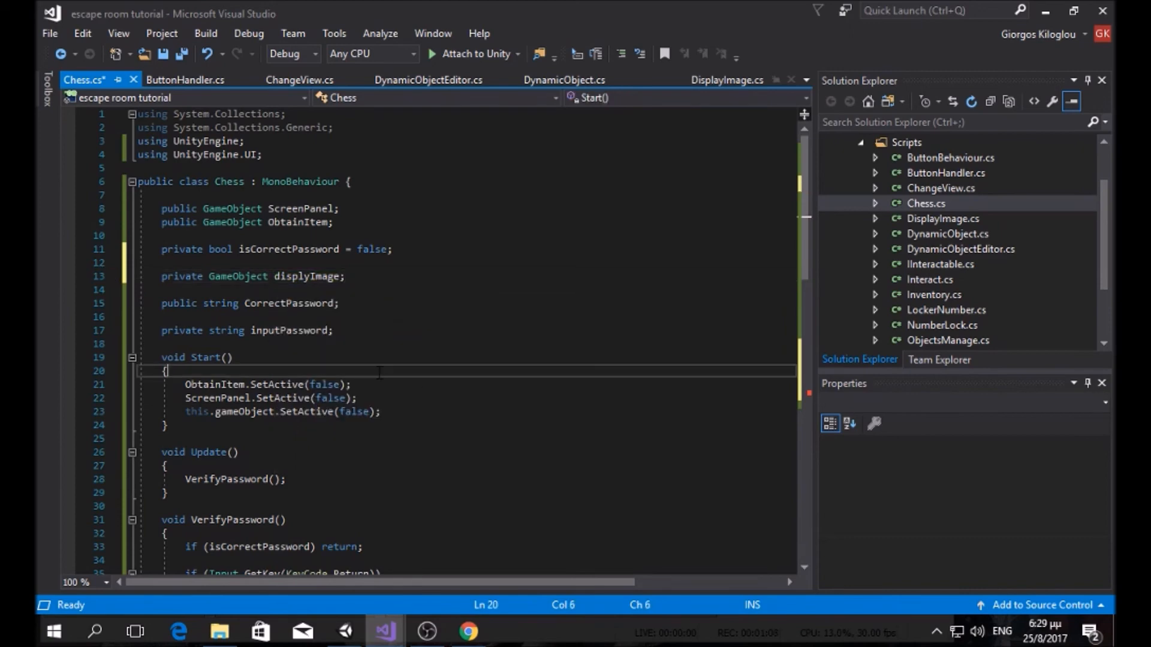
pyautogui.press('Return')
pyautogui.write('displa')
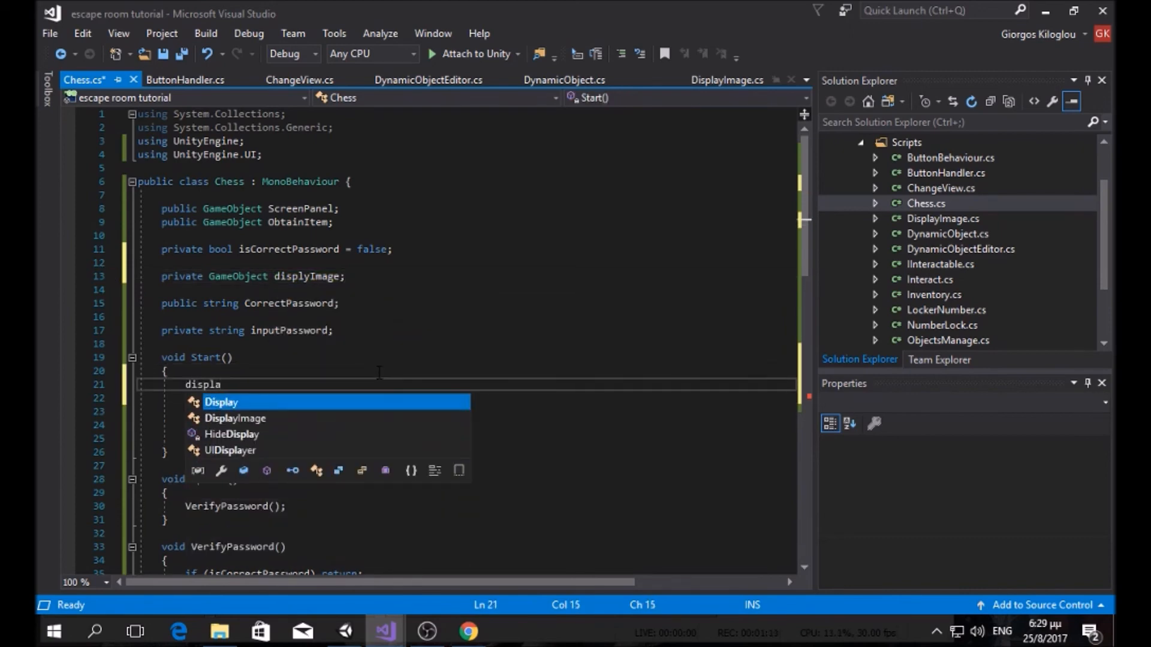
pyautogui.press('Down')
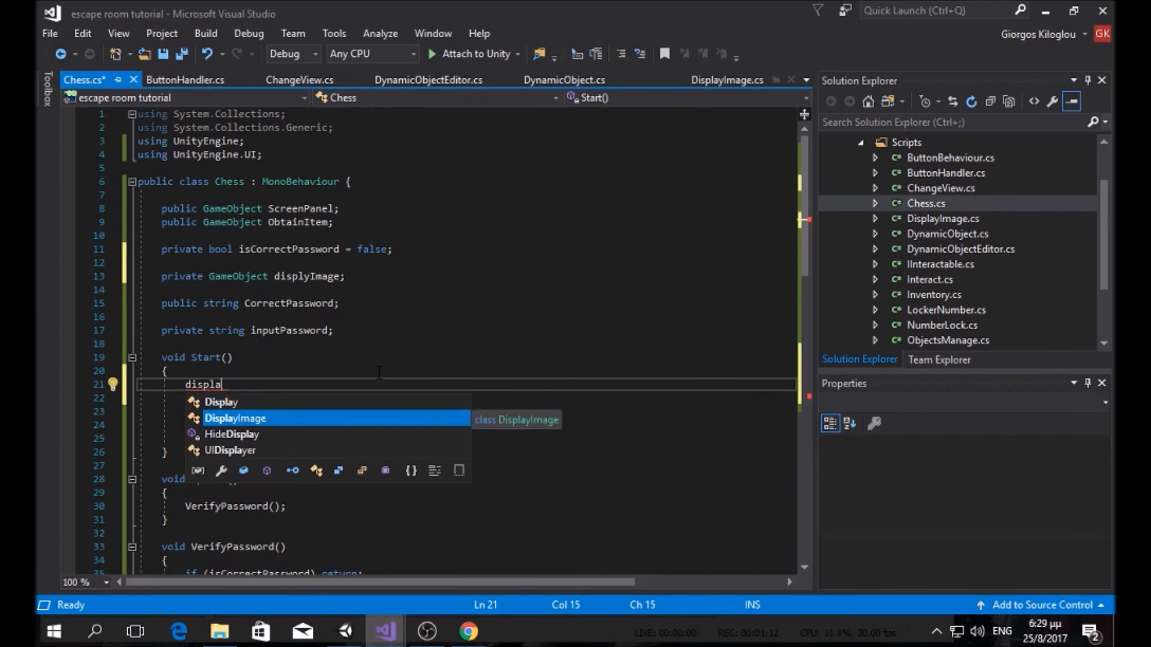
pyautogui.press('Down')
pyautogui.press('Down')
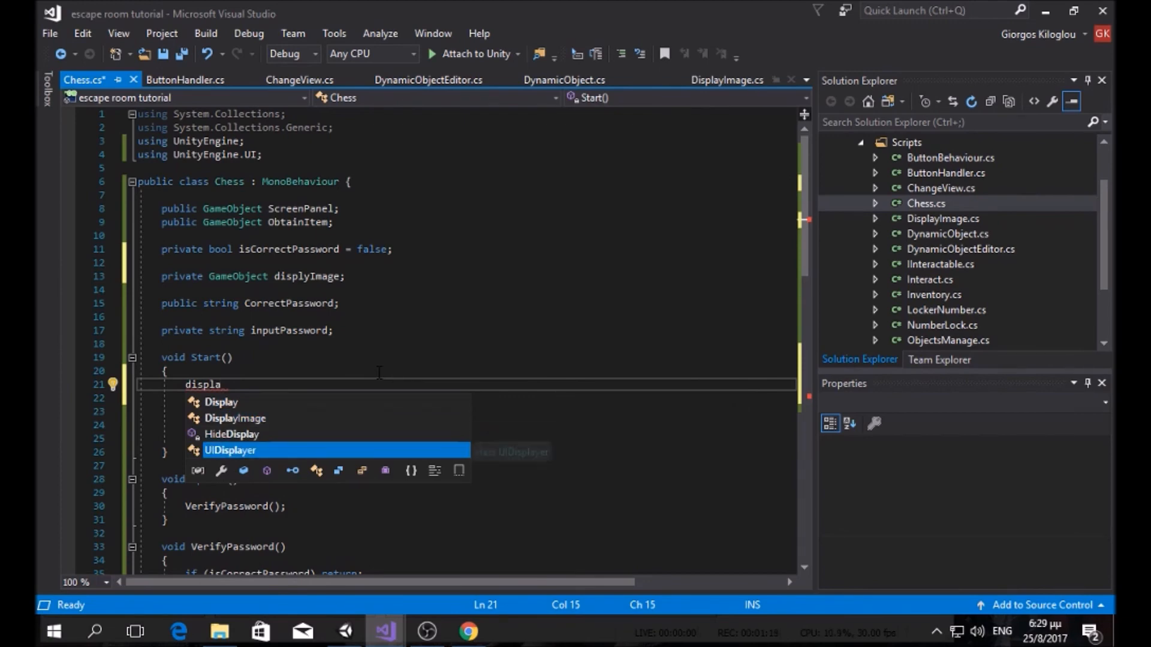
pyautogui.click(376, 317)
pyautogui.moveTo(225, 385); pyautogui.dragTo(186, 386)
pyautogui.write('displ')
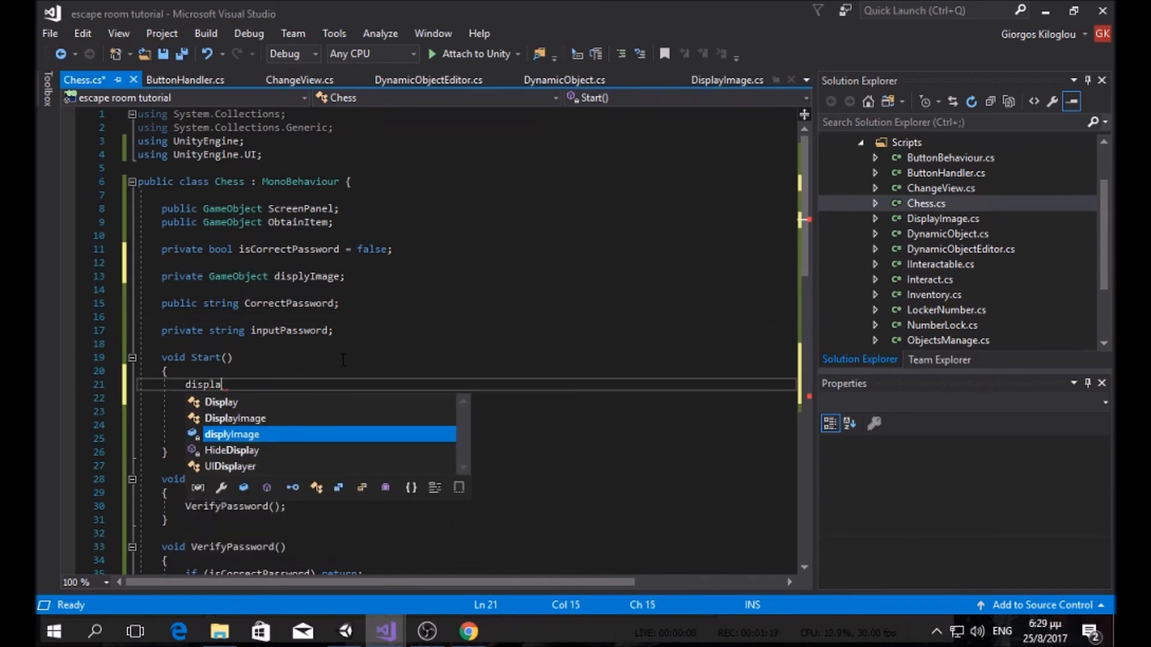
pyautogui.write('a')
pyautogui.press('BackSpace')
pyautogui.press('BackSpace')
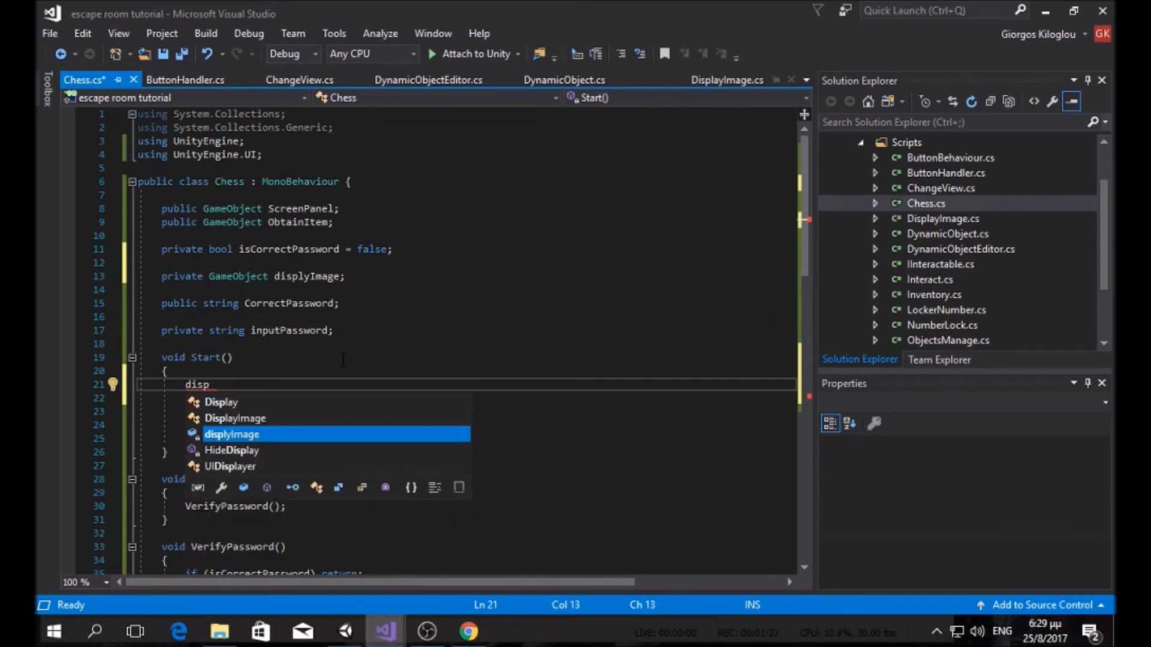
# Step: Fix the field's spelling and write displayImage = GameObject.Find("displayImage"); in Start()
pyautogui.click(304, 277)
pyautogui.write('a')
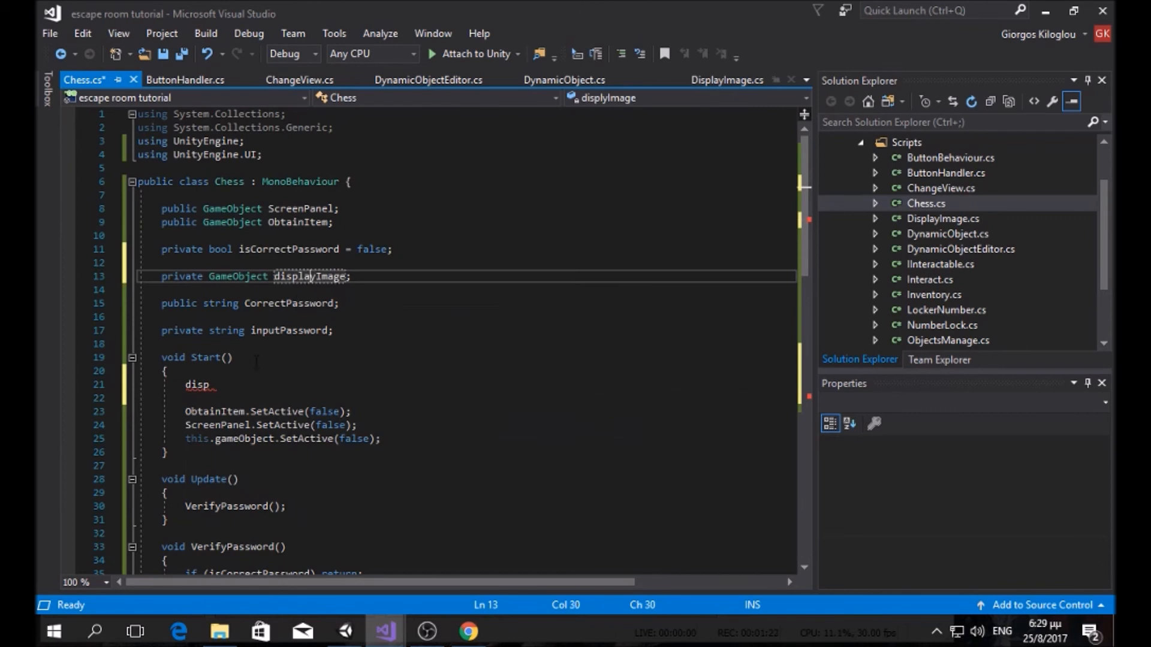
pyautogui.click(243, 379)
pyautogui.press('BackSpace')
pyautogui.press('BackSpace')
pyautogui.press('BackSpace')
pyautogui.press('BackSpace')
pyautogui.write('displayImage')
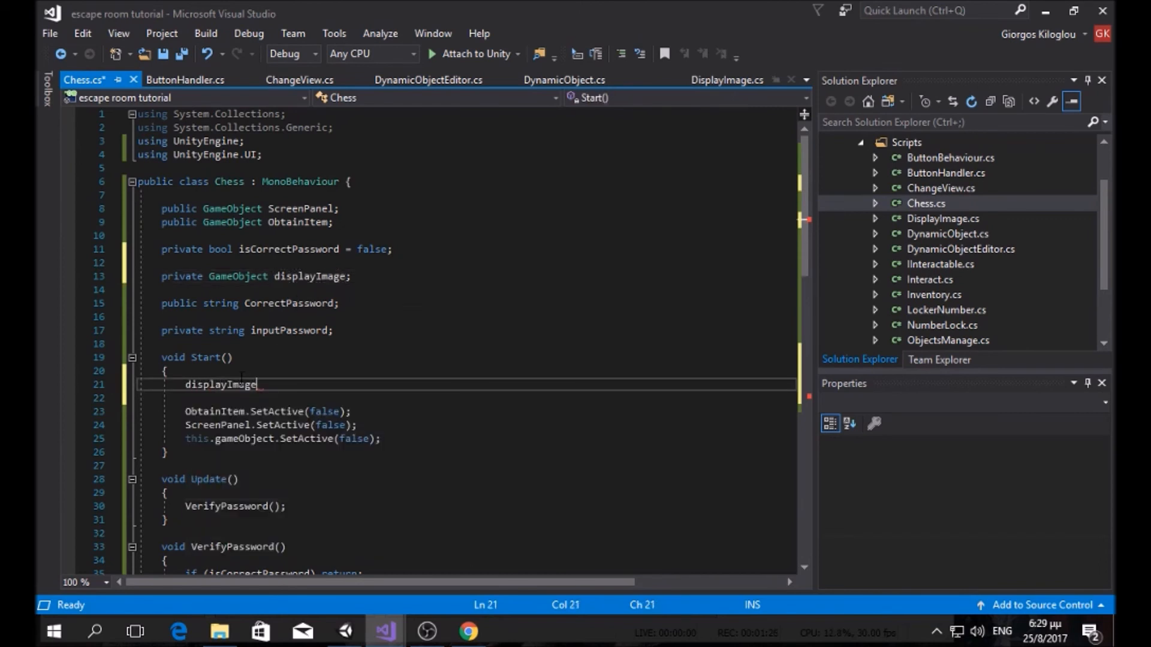
pyautogui.write(' = game')
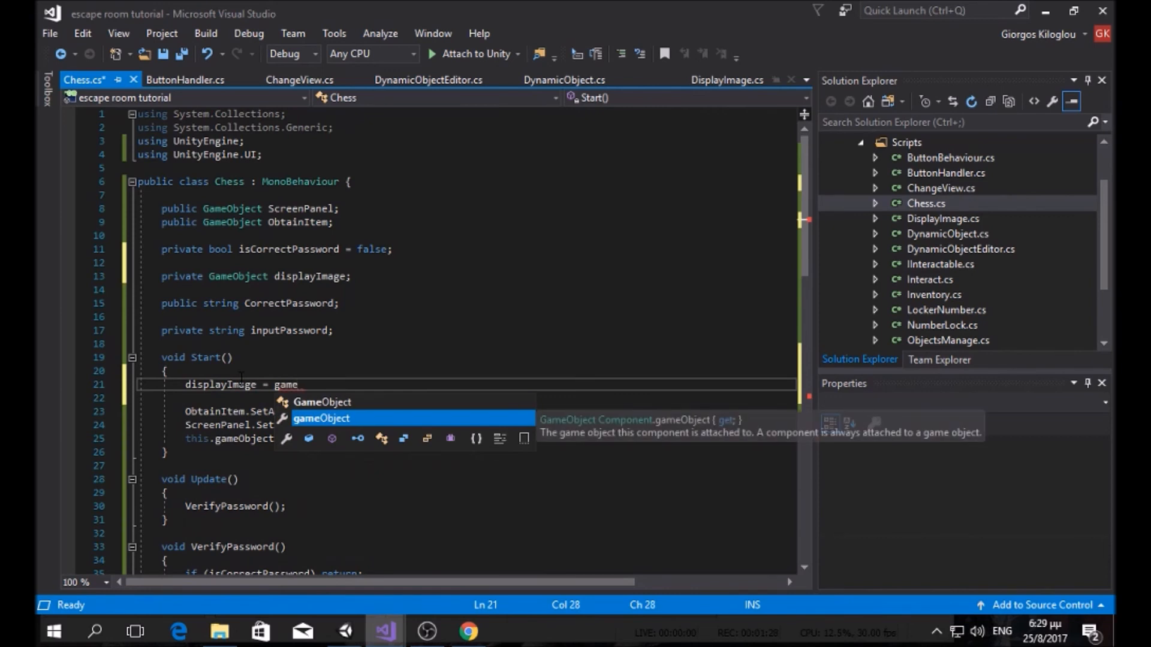
pyautogui.press('Up')
pyautogui.press('Return')
pyautogui.write('.find')
pyautogui.press('Tab')
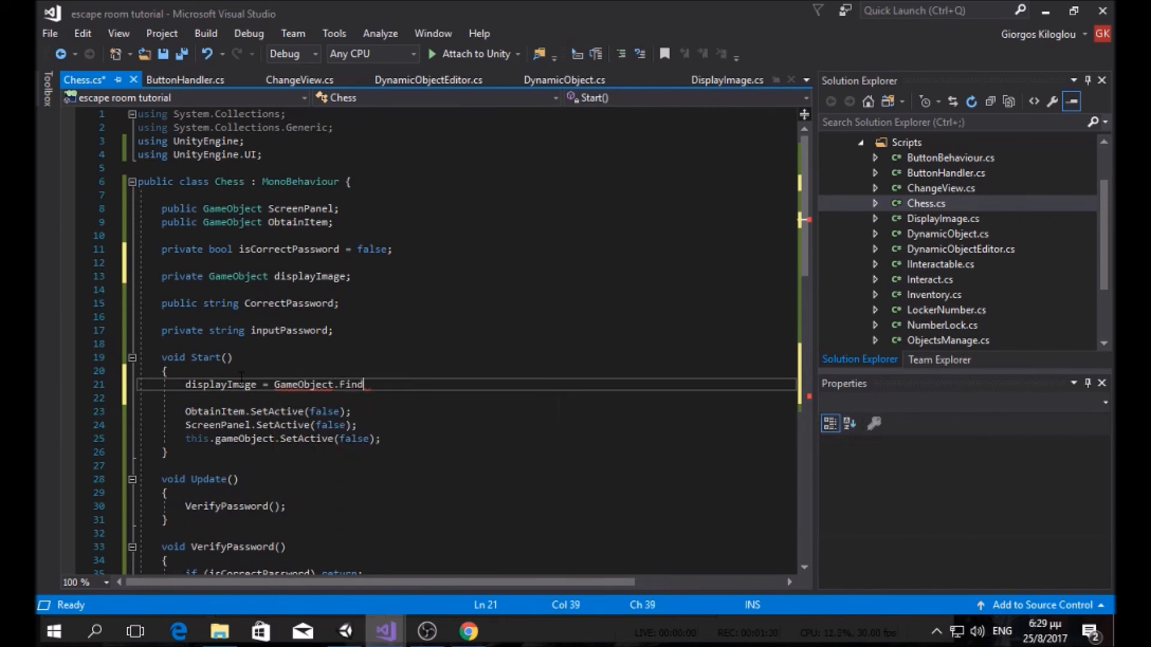
pyautogui.write('("displa')
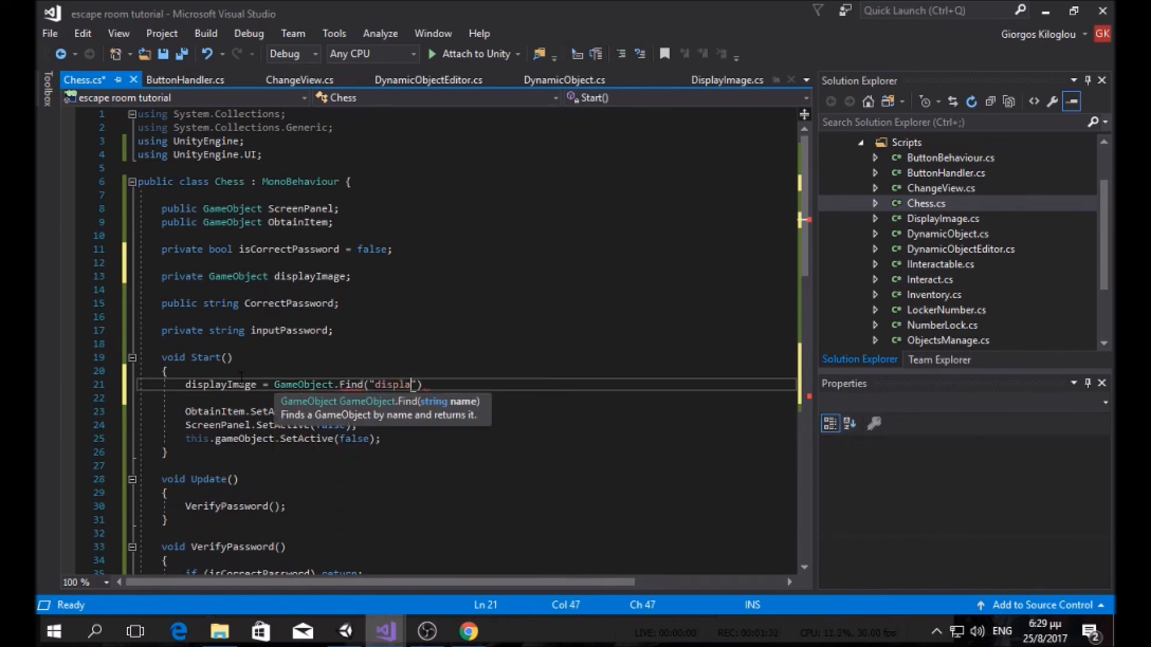
pyautogui.write('yImage");')
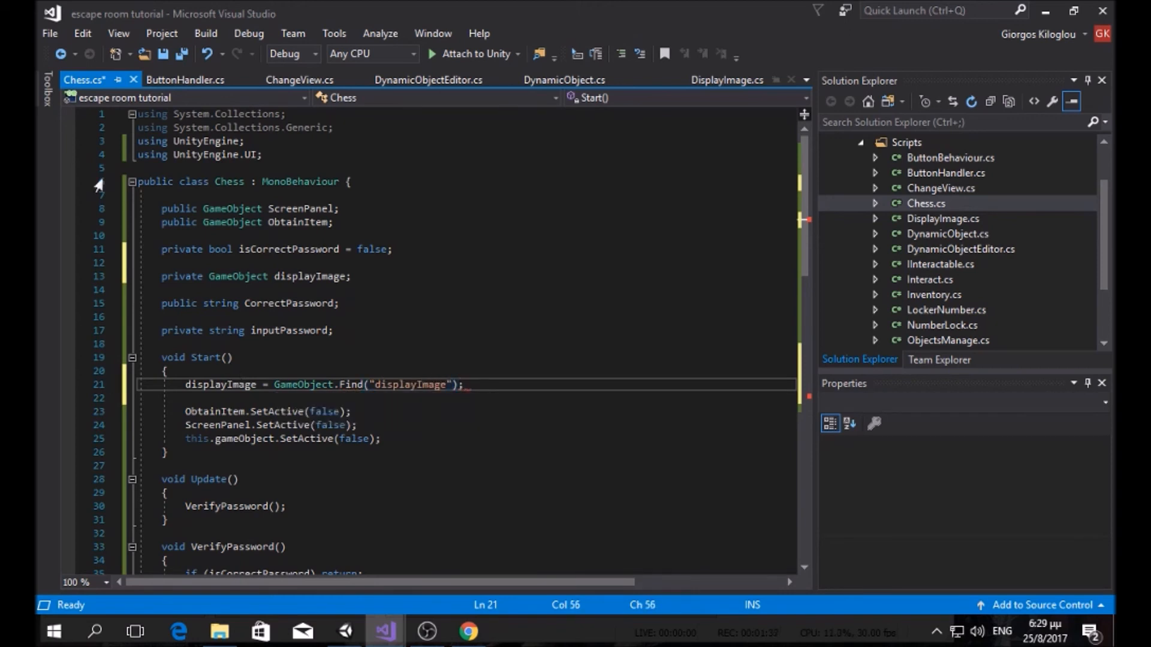
# Step: Save the Chess script
pyautogui.hotkey('ctrl', 's')
pyautogui.click(345, 631)
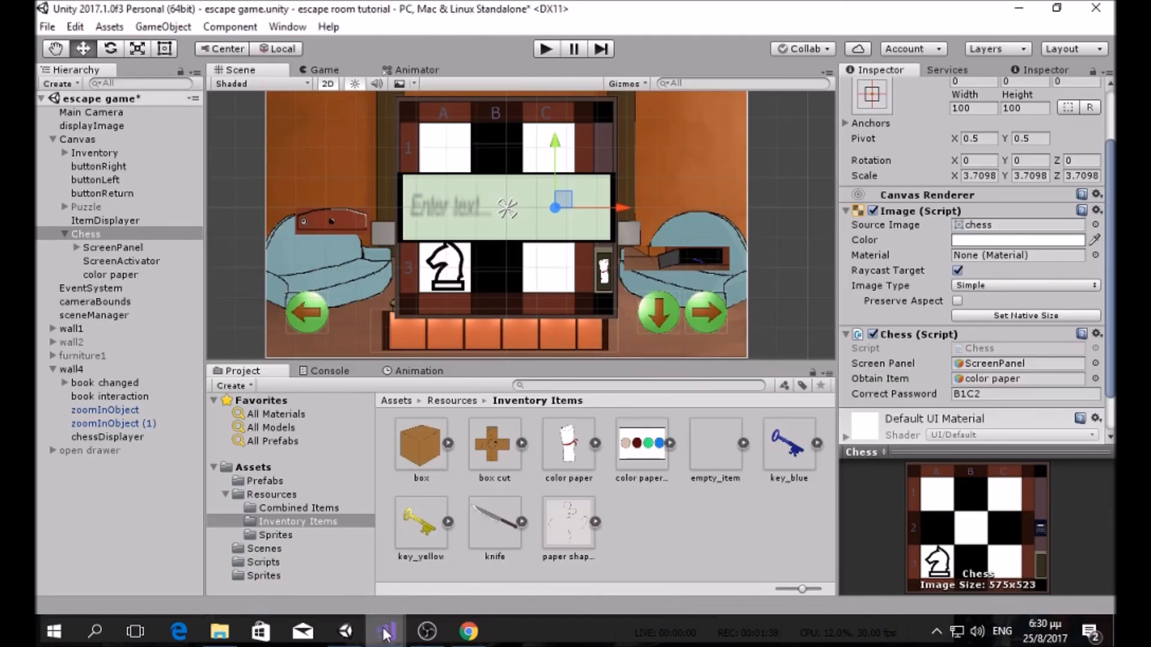
pyautogui.click(385, 632)
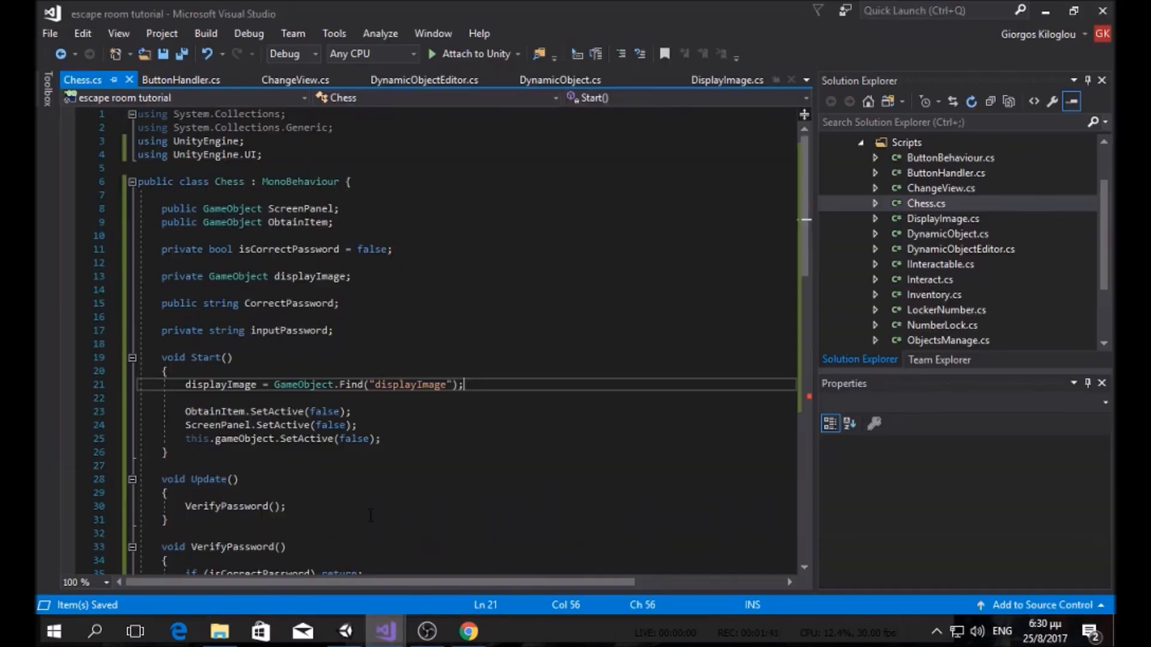
# Step: Add an if on displayImage's CurrentState == State.normal that runs this.gameObject.SetActive(false), and save Chess.cs
pyautogui.scroll(-14, 357, 381)
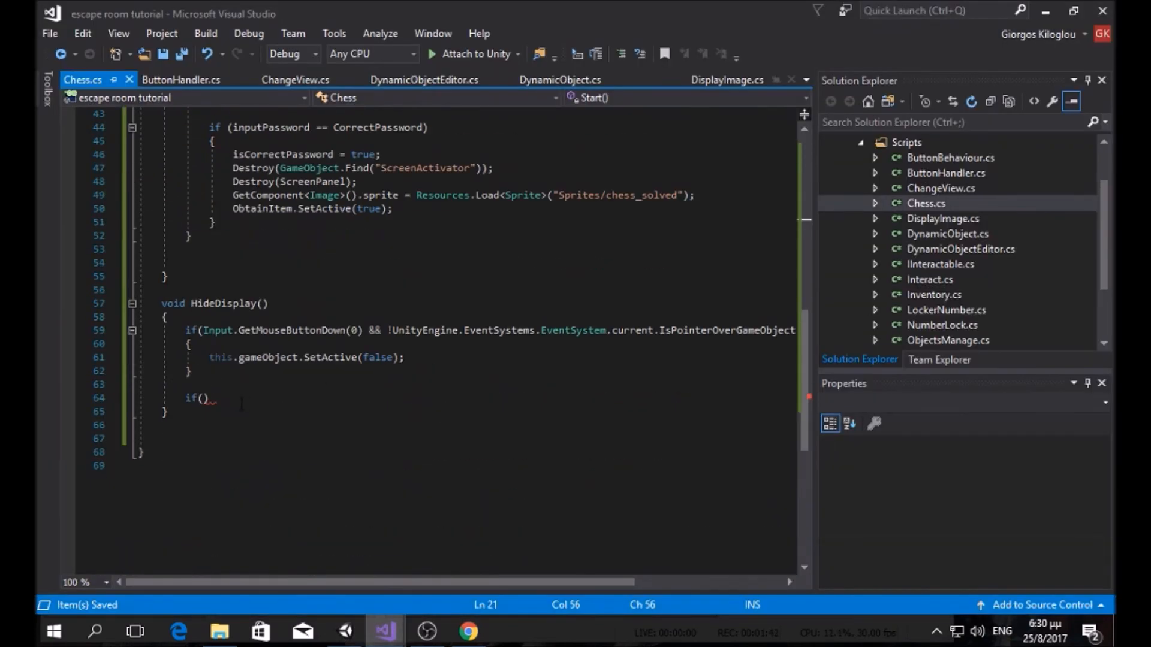
pyautogui.click(203, 398)
pyautogui.write('disp')
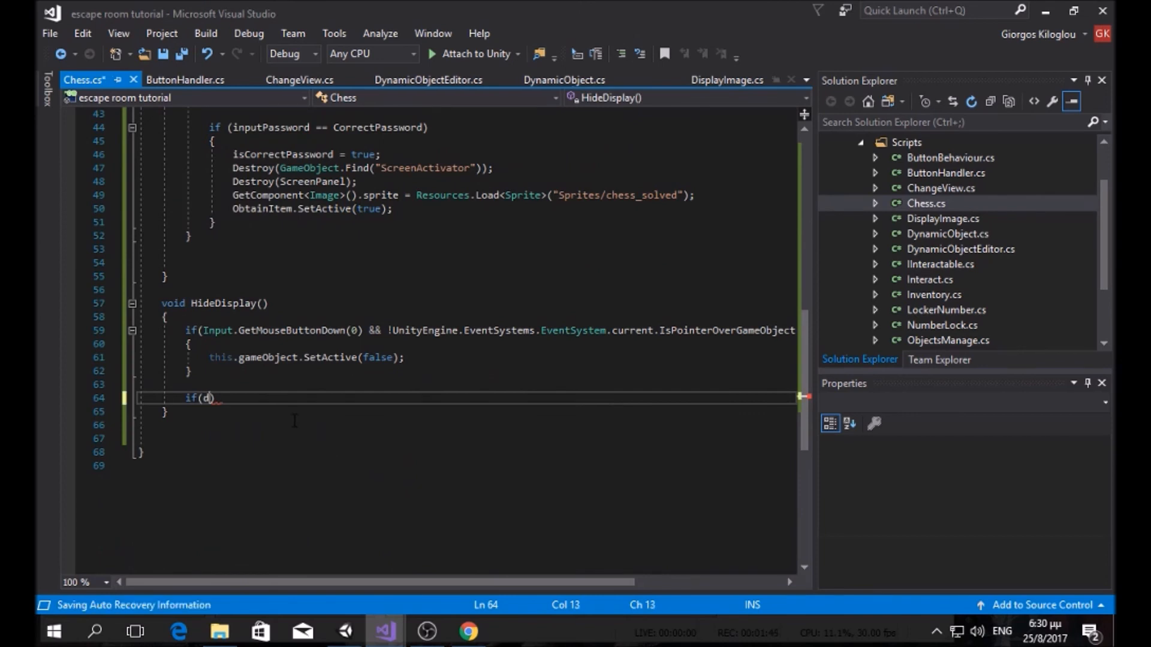
pyautogui.write('layImage.GetComponent')
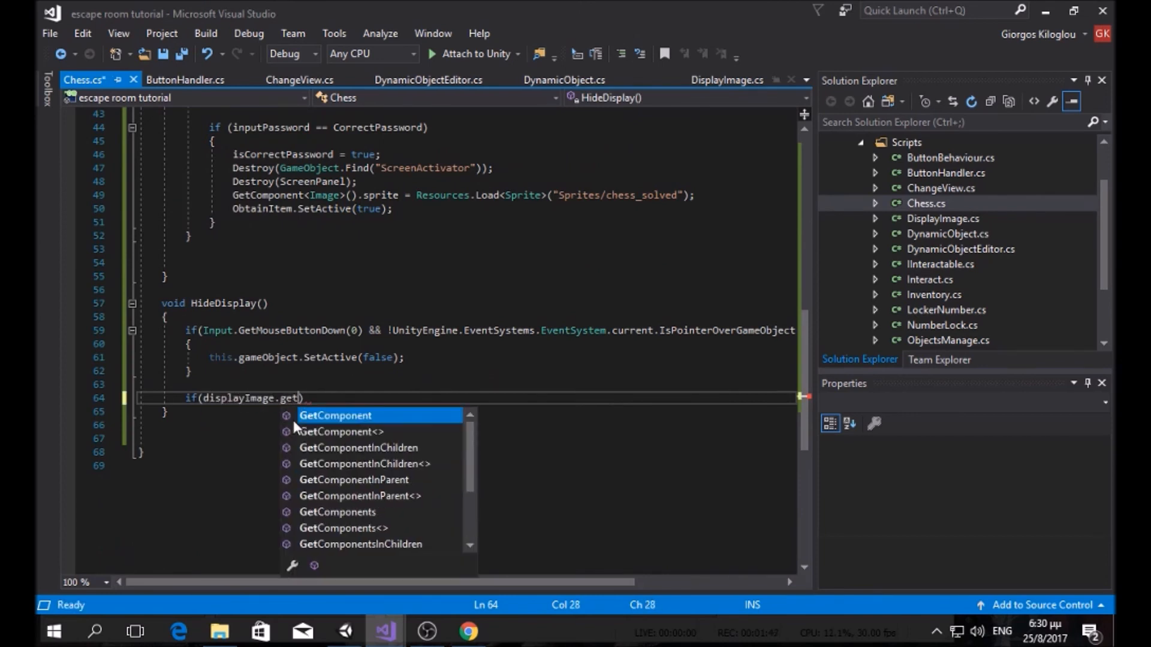
pyautogui.write('<disp')
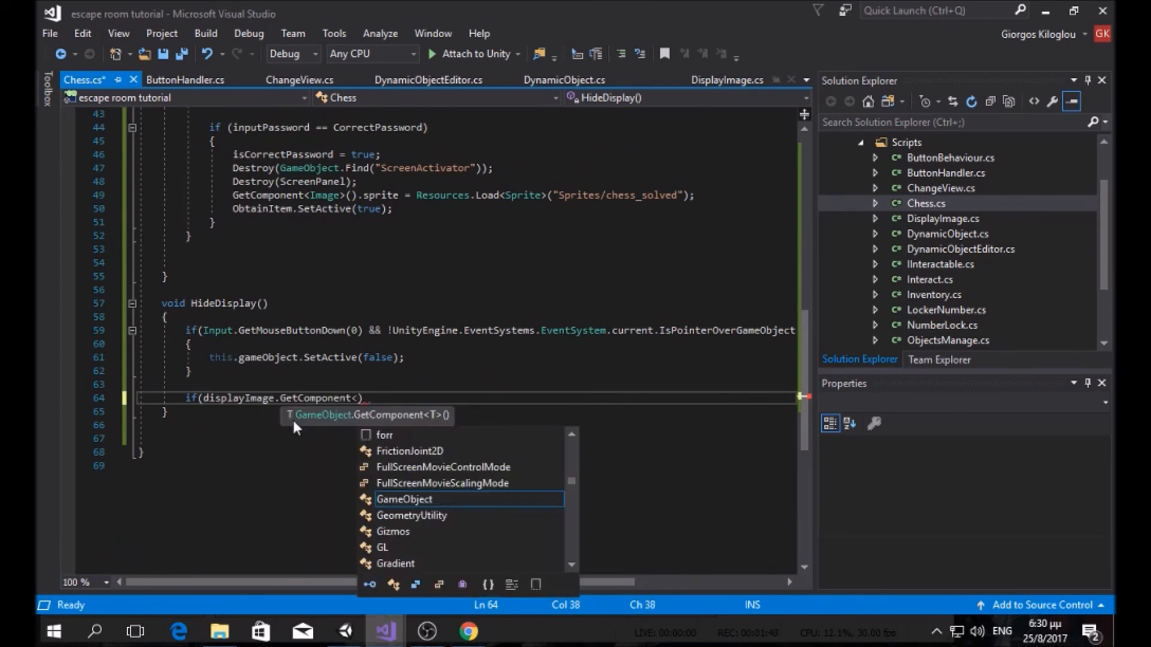
pyautogui.write('layImage>')
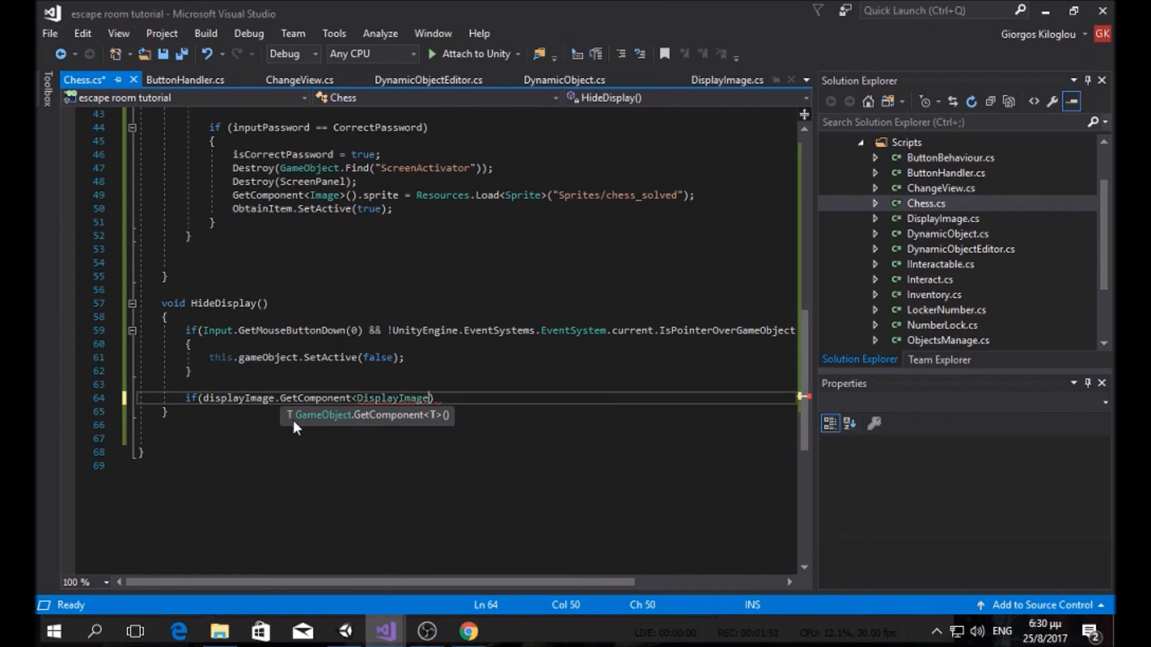
pyautogui.write('().cu')
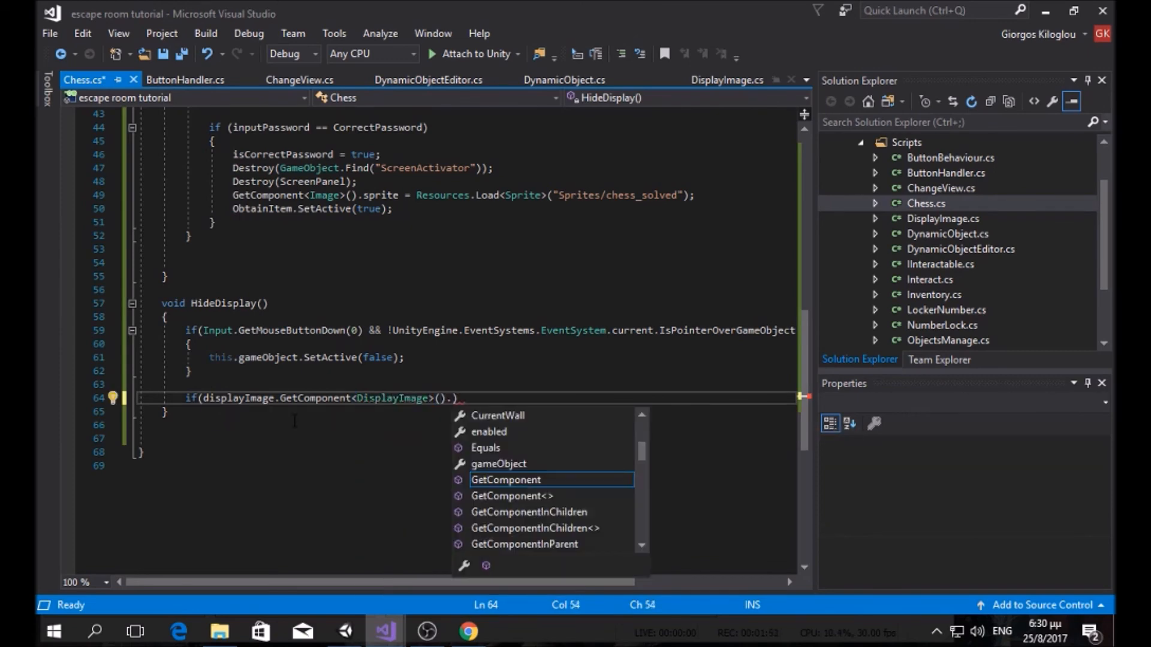
pyautogui.write('rrentState ')
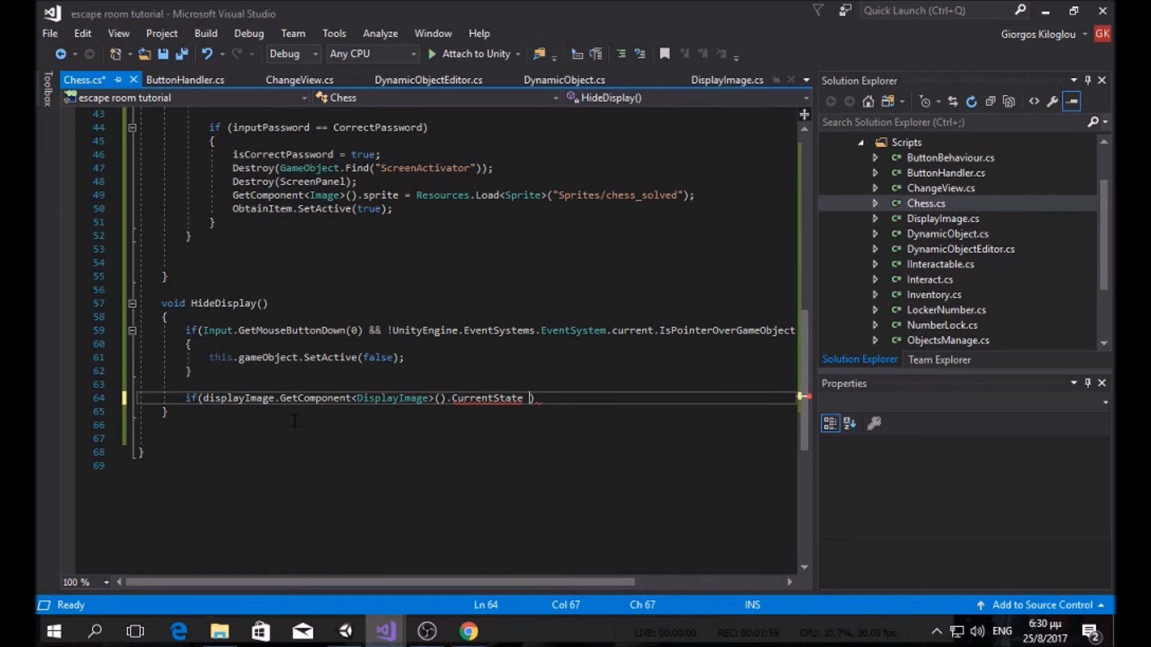
pyautogui.write('== displa')
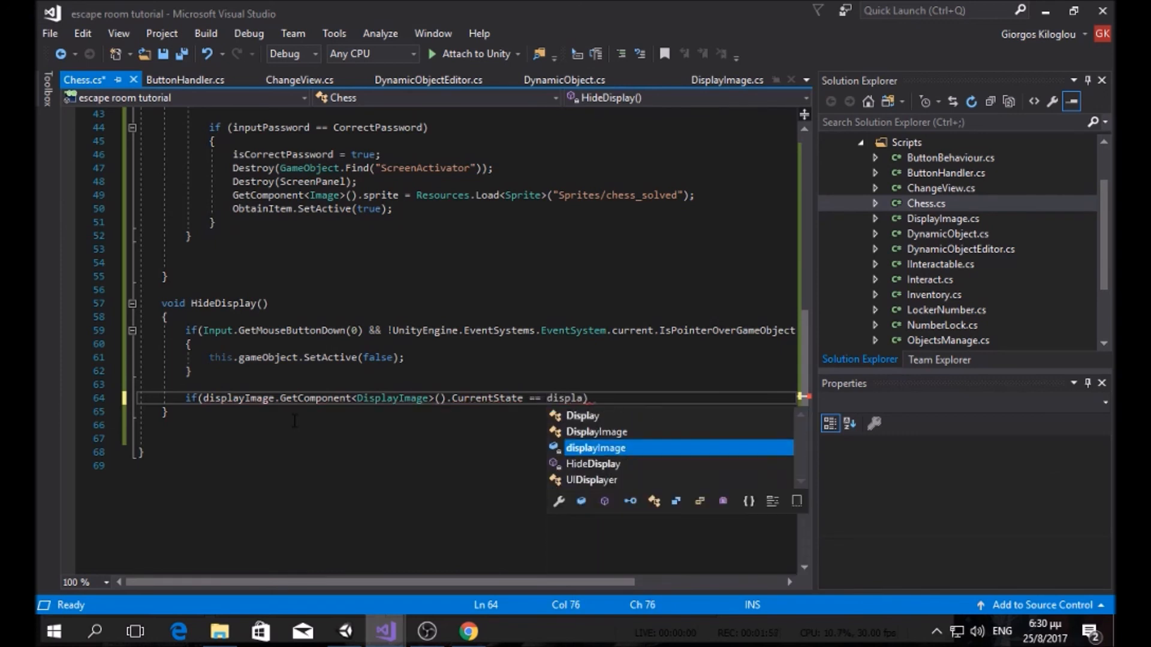
pyautogui.write('yImage.State')
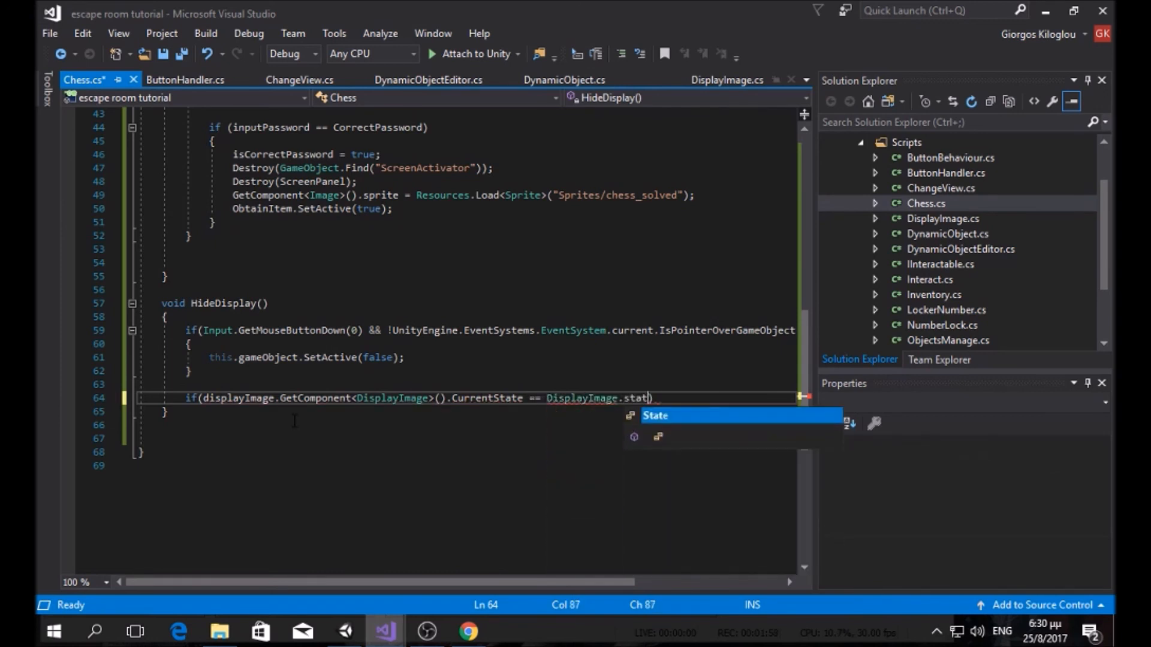
pyautogui.write('.normal)')
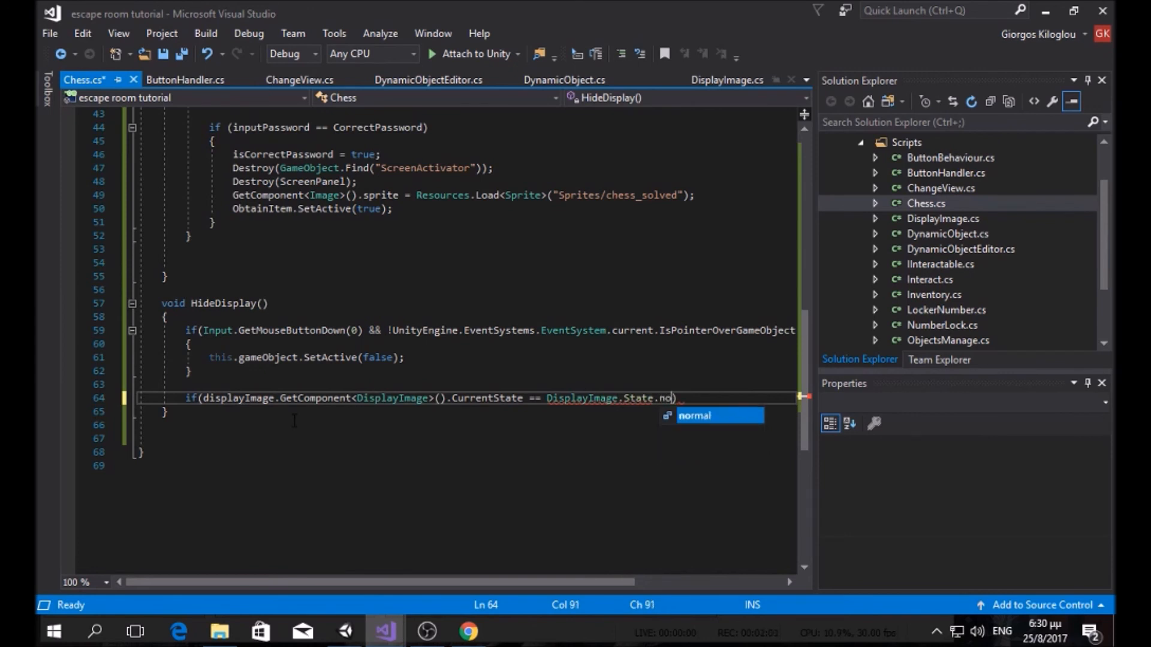
pyautogui.write(' {')
pyautogui.press('Return')
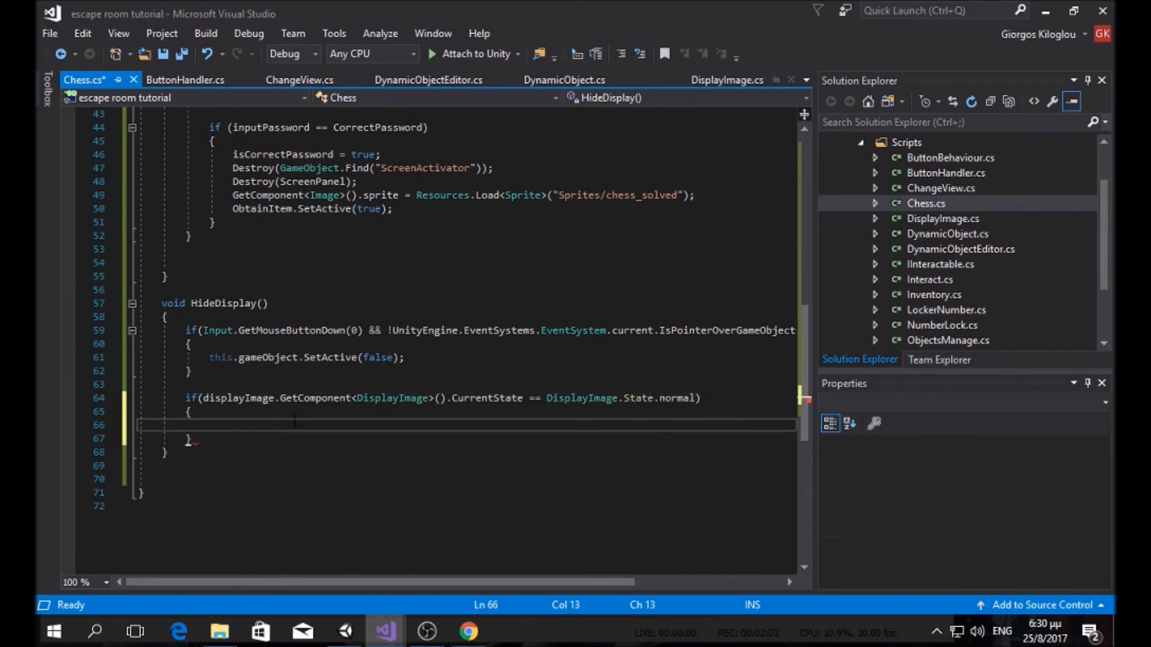
pyautogui.moveTo(410, 358); pyautogui.dragTo(210, 358)
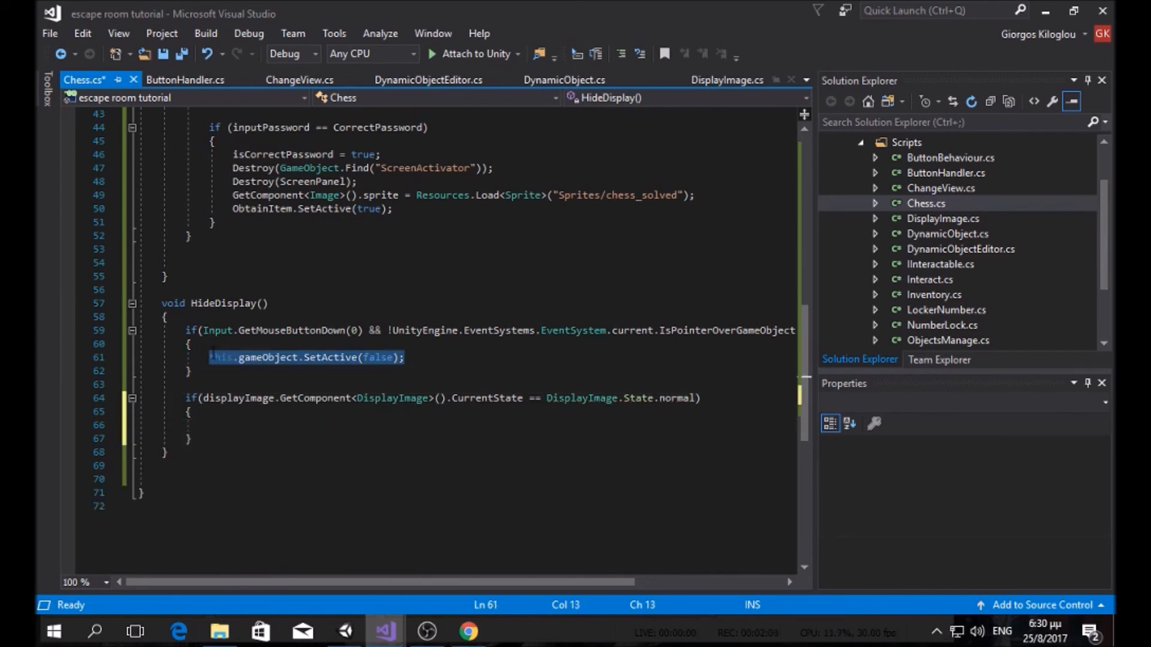
pyautogui.hotkey('ctrl', 'c')
pyautogui.click(210, 425)
pyautogui.hotkey('ctrl', 'v')
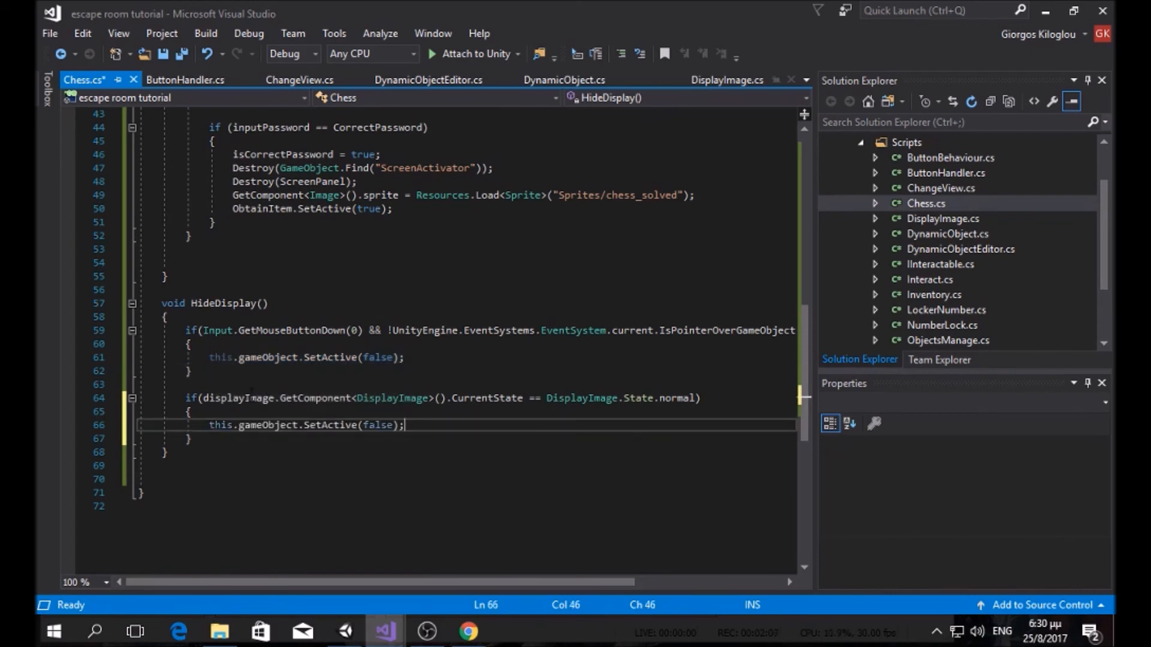
pyautogui.click(179, 53)
pyautogui.click(346, 631)
# Step: Play the game, turn to the bookshelf wall, open the chess board at the table, then stop
pyautogui.click(537, 50)
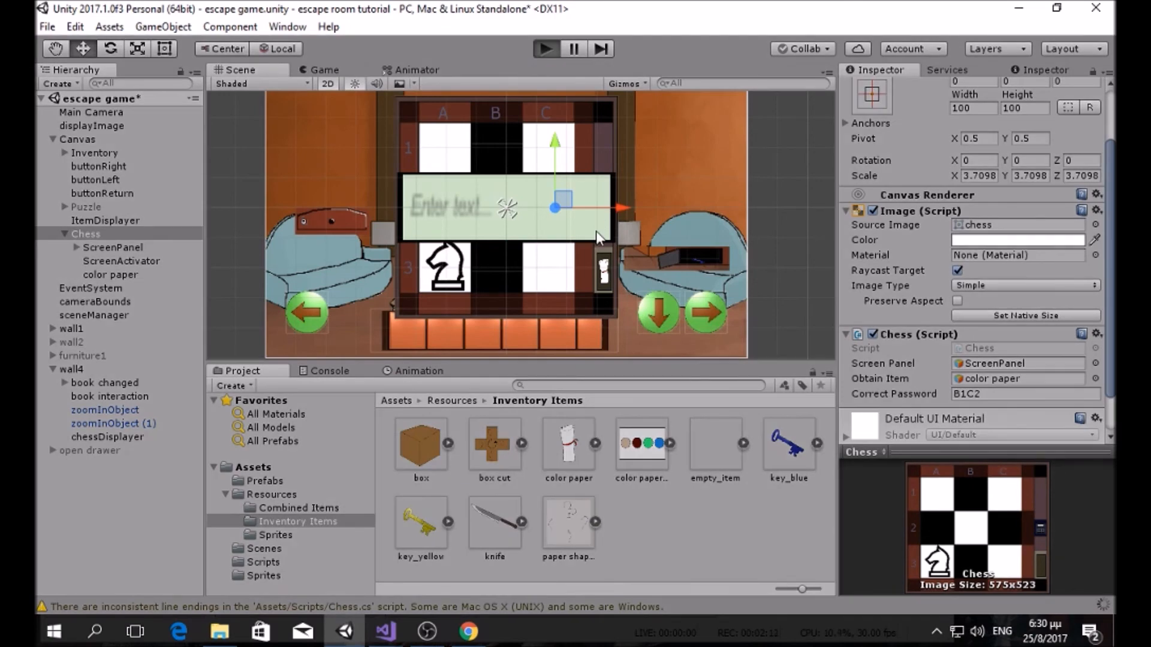
pyautogui.click(691, 319)
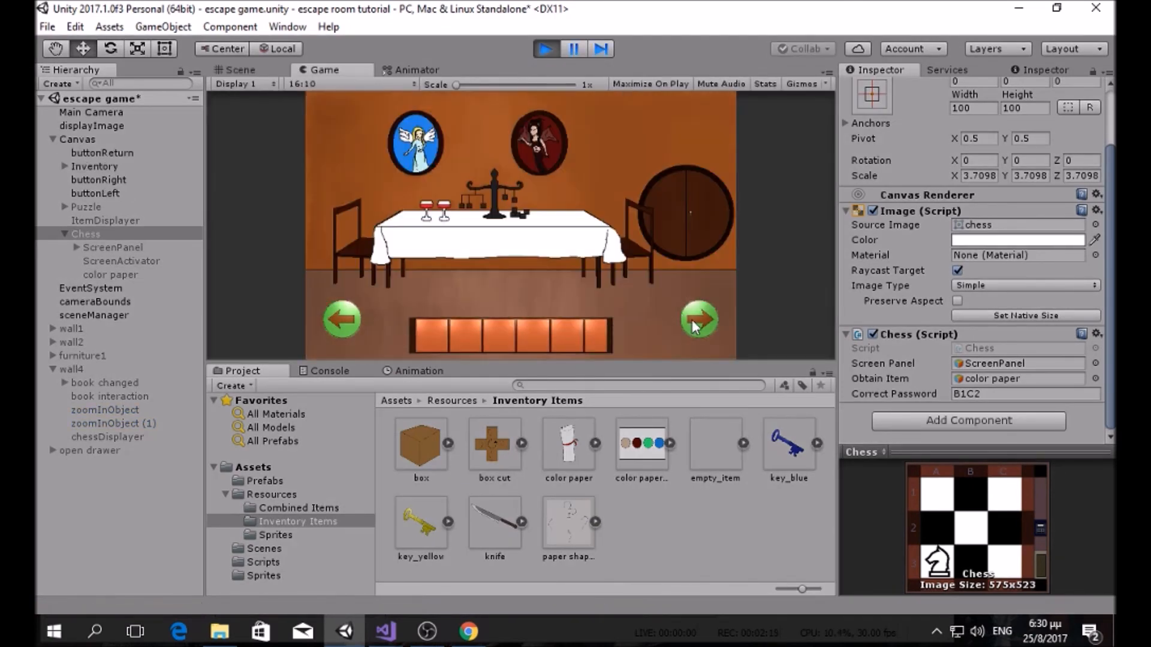
pyautogui.click(692, 319)
pyautogui.click(482, 311)
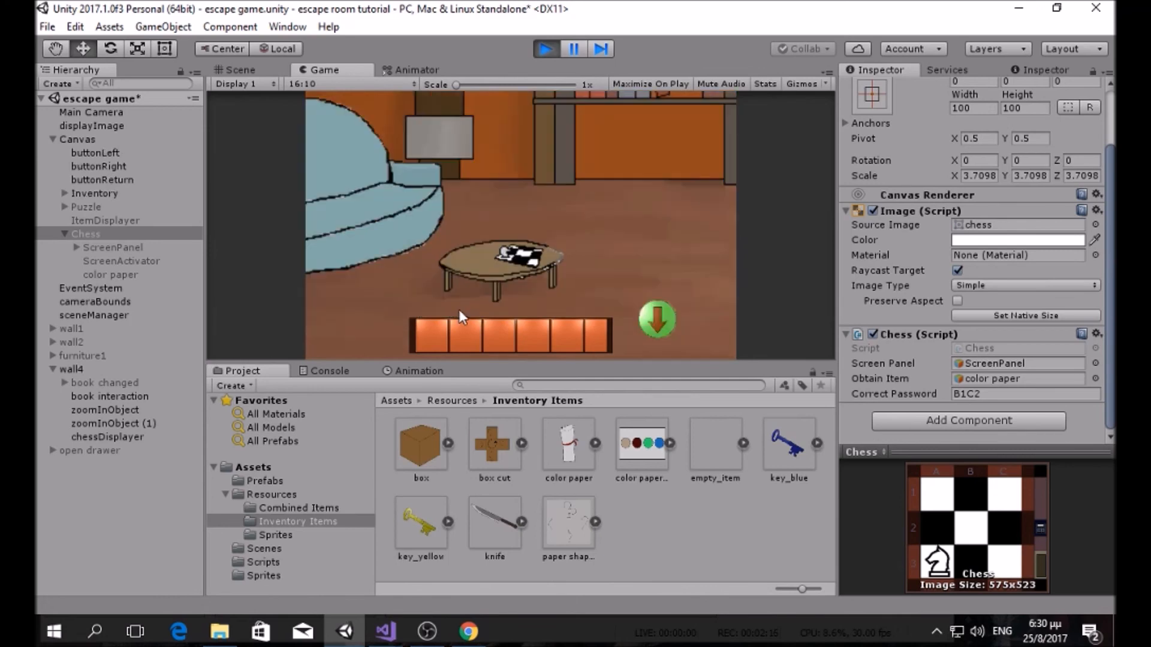
pyautogui.click(525, 258)
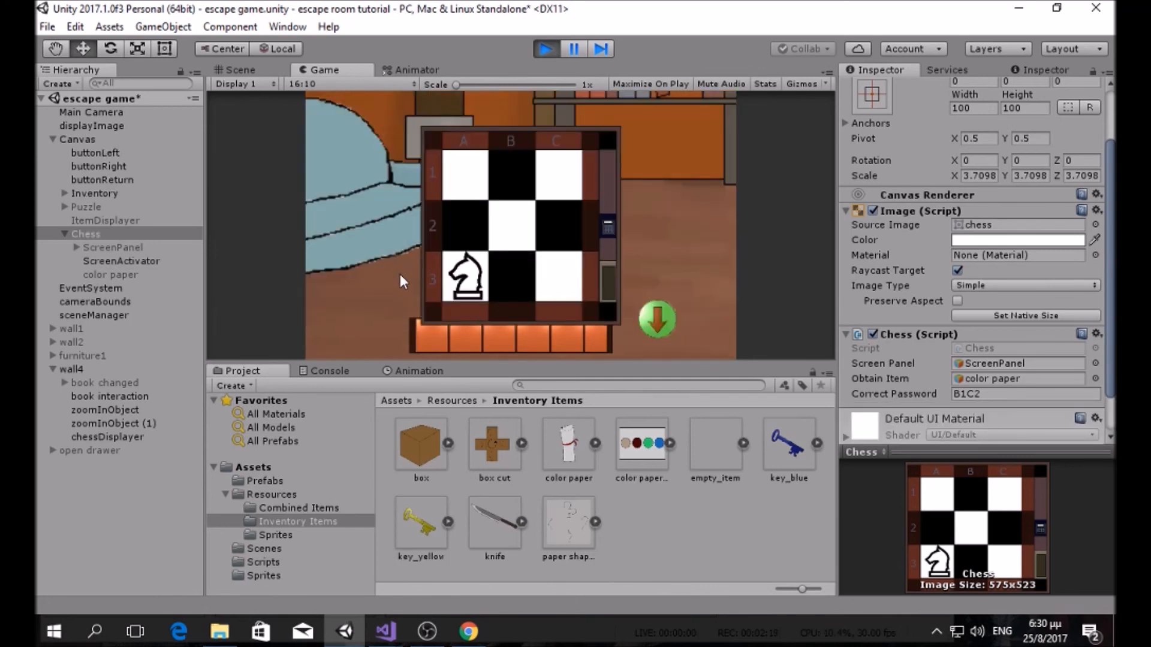
pyautogui.click(547, 52)
# Step: Call HideDisplay(); in Update right after VerifyPassword() and save Chess.cs
pyautogui.moveTo(386, 631)
pyautogui.click(304, 548)
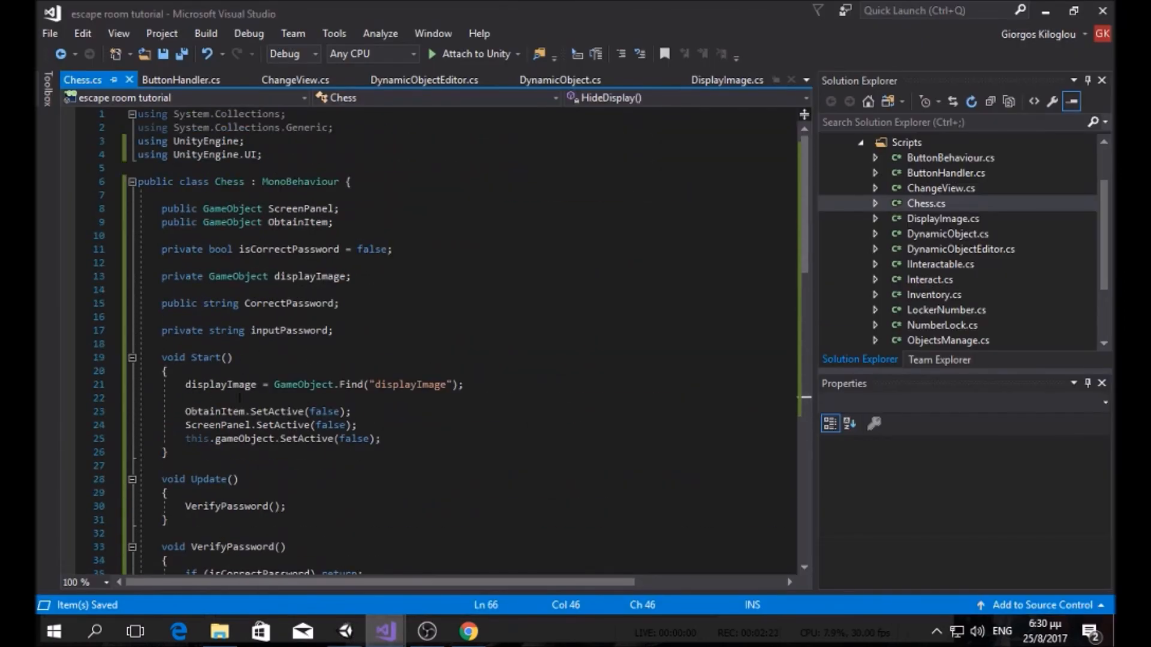
pyautogui.scroll(-5, 234, 385)
pyautogui.click(310, 309)
pyautogui.press('Return')
pyautogui.write('hide')
pyautogui.press('Up')
pyautogui.press('Up')
pyautogui.press('Tab')
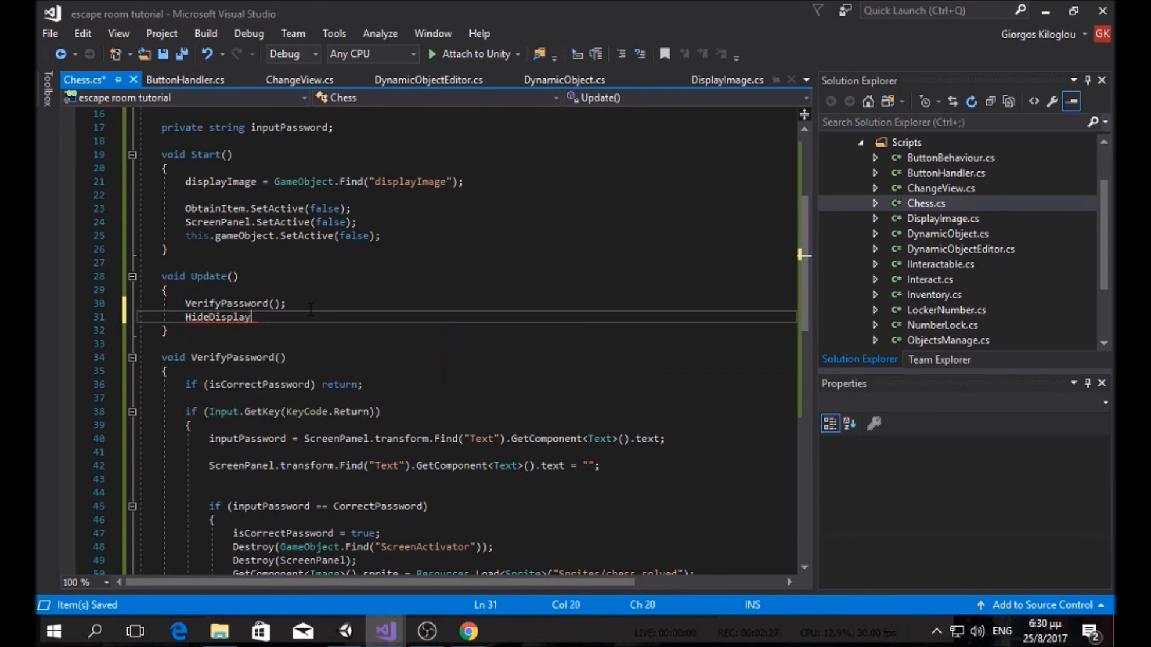
pyautogui.write('();')
pyautogui.hotkey('ctrl', 's')
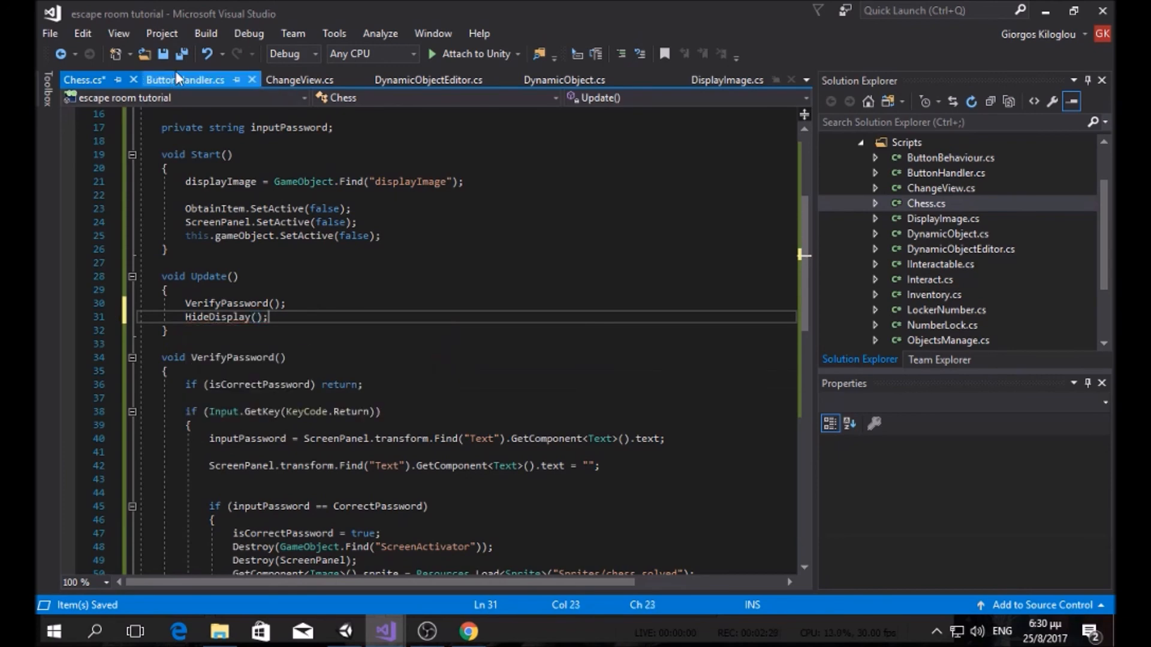
# Step: Run the game, open the chess board at the small table, and click outside it to close it
pyautogui.click(345, 631)
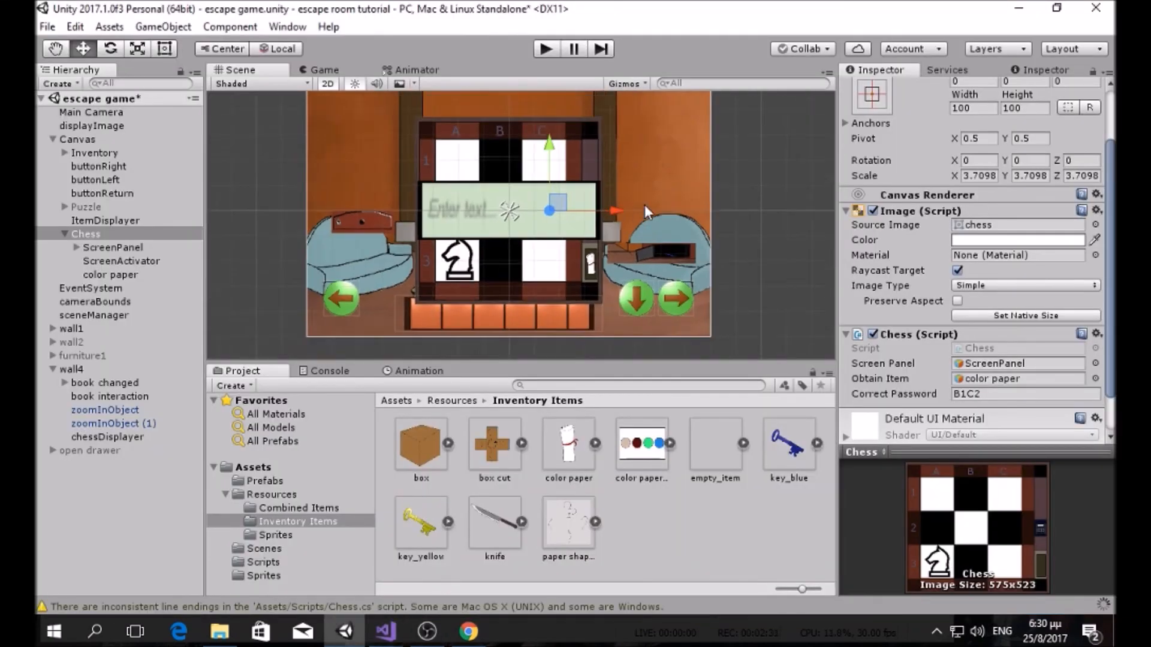
pyautogui.scroll(-2, 604, 182)
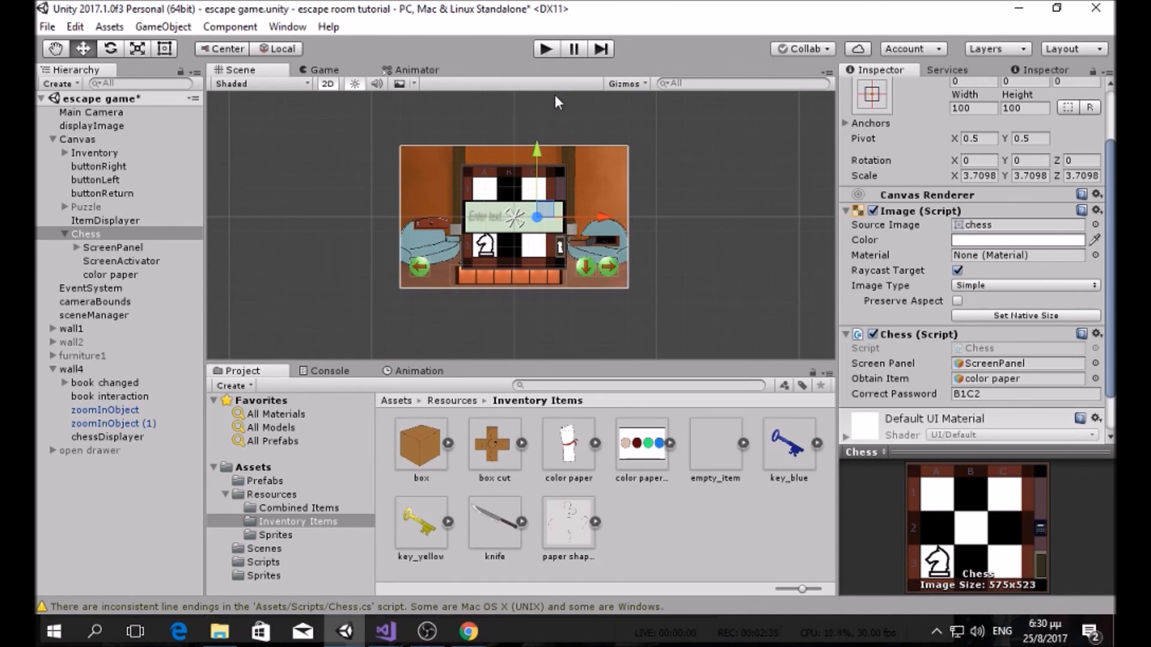
pyautogui.click(546, 48)
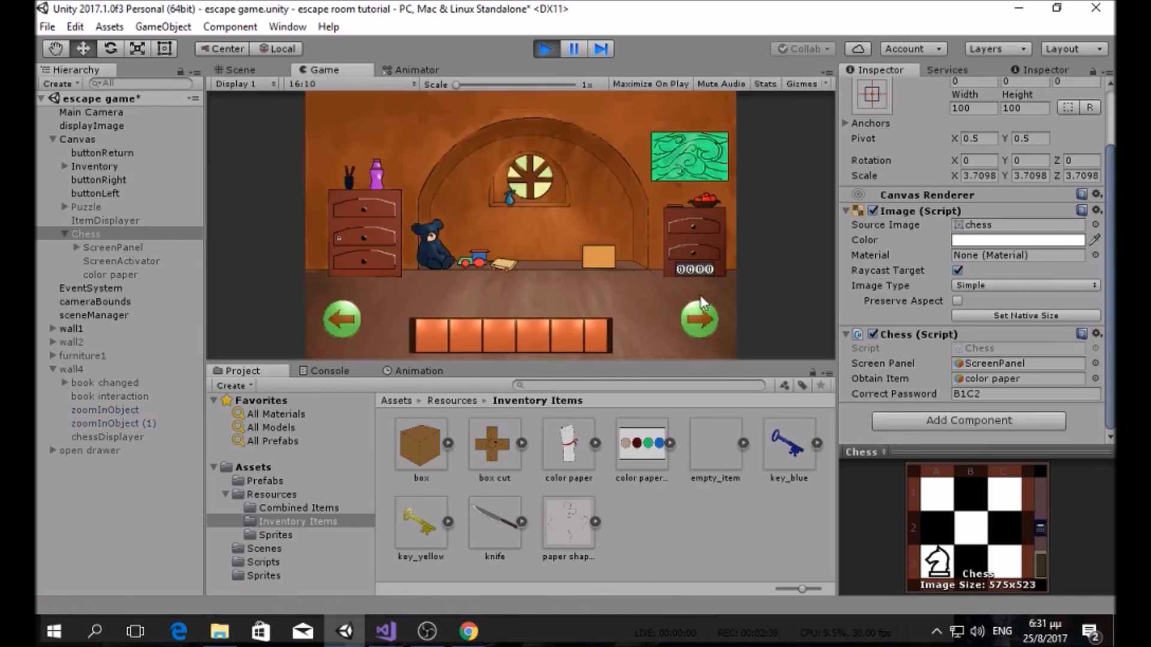
pyautogui.click(696, 315)
pyautogui.click(456, 308)
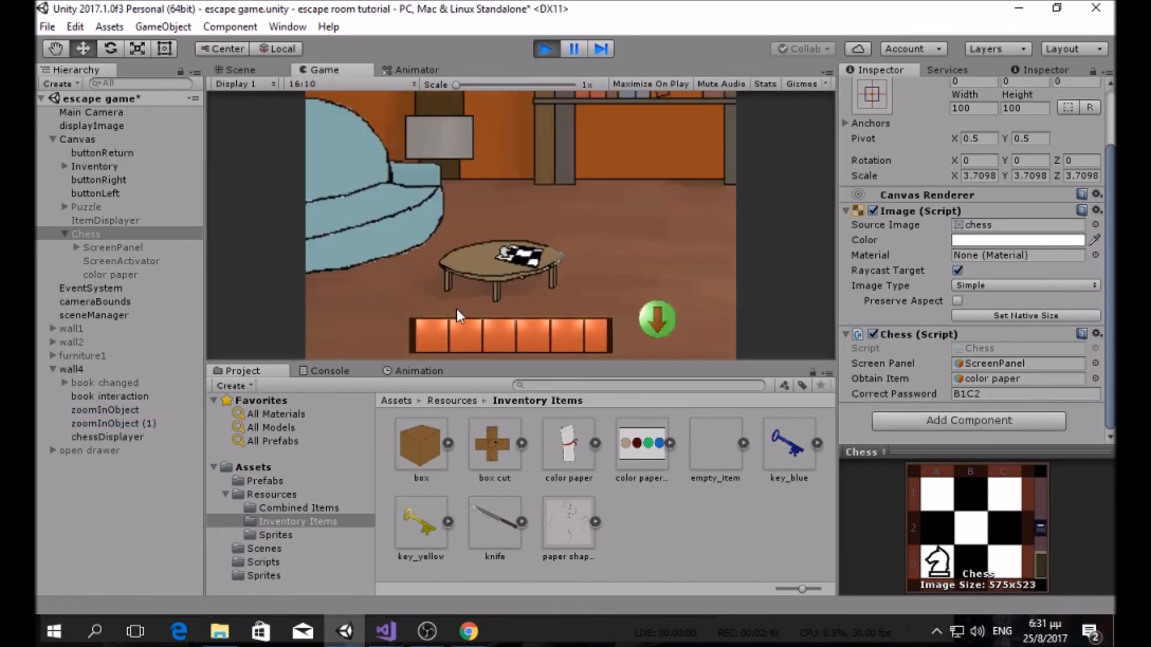
pyautogui.click(515, 253)
pyautogui.click(401, 268)
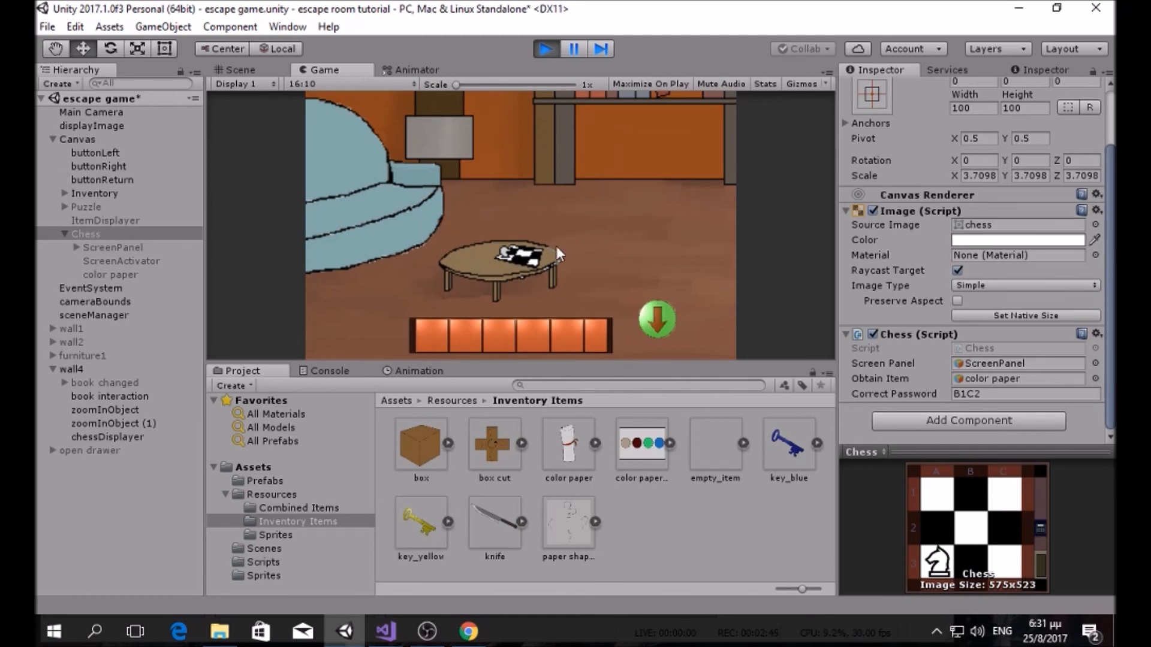
# Step: Reopen the chess board twice, leaving the table close-up each time to confirm it closes
pyautogui.click(526, 258)
pyautogui.click(657, 318)
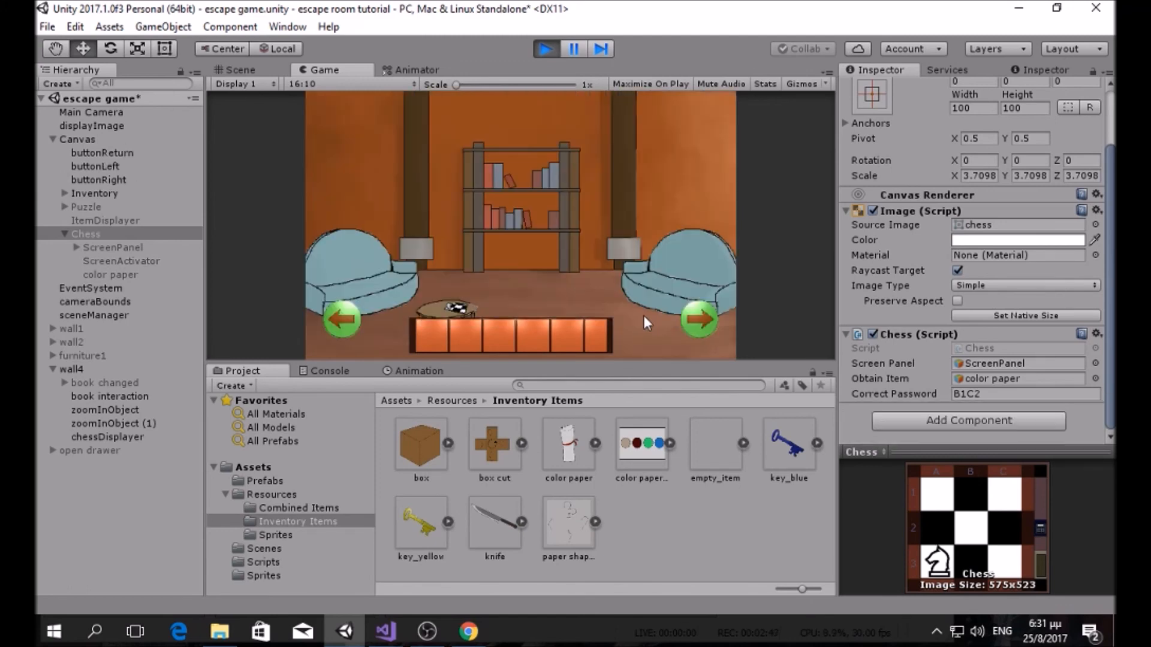
pyautogui.click(460, 309)
pyautogui.click(520, 254)
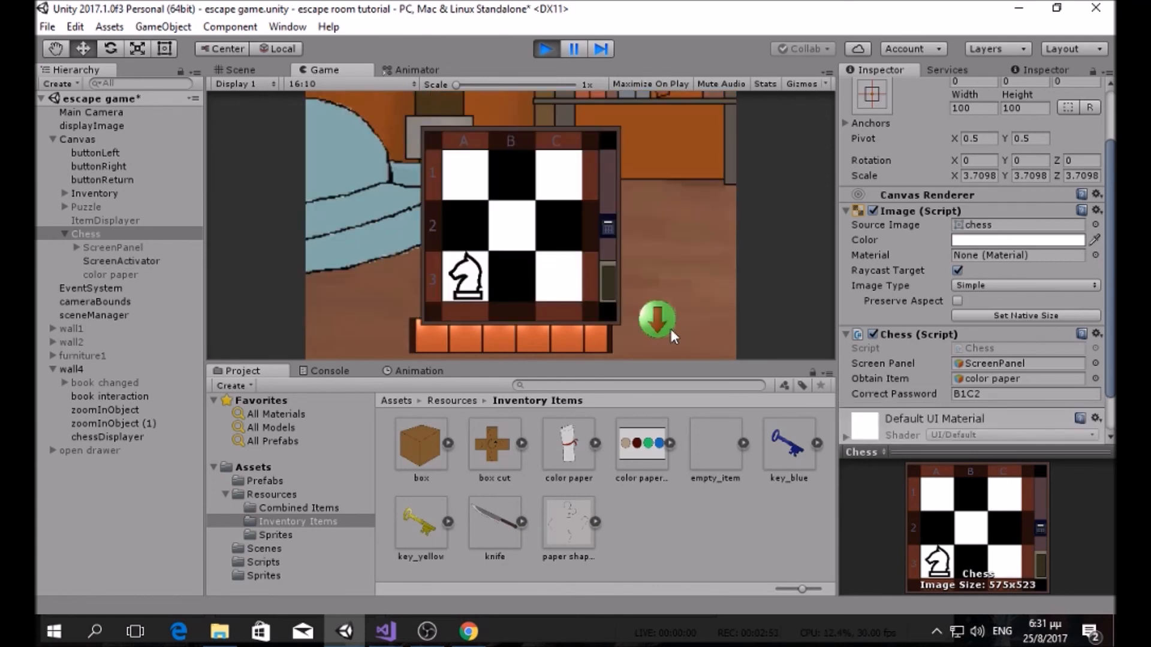
pyautogui.click(662, 324)
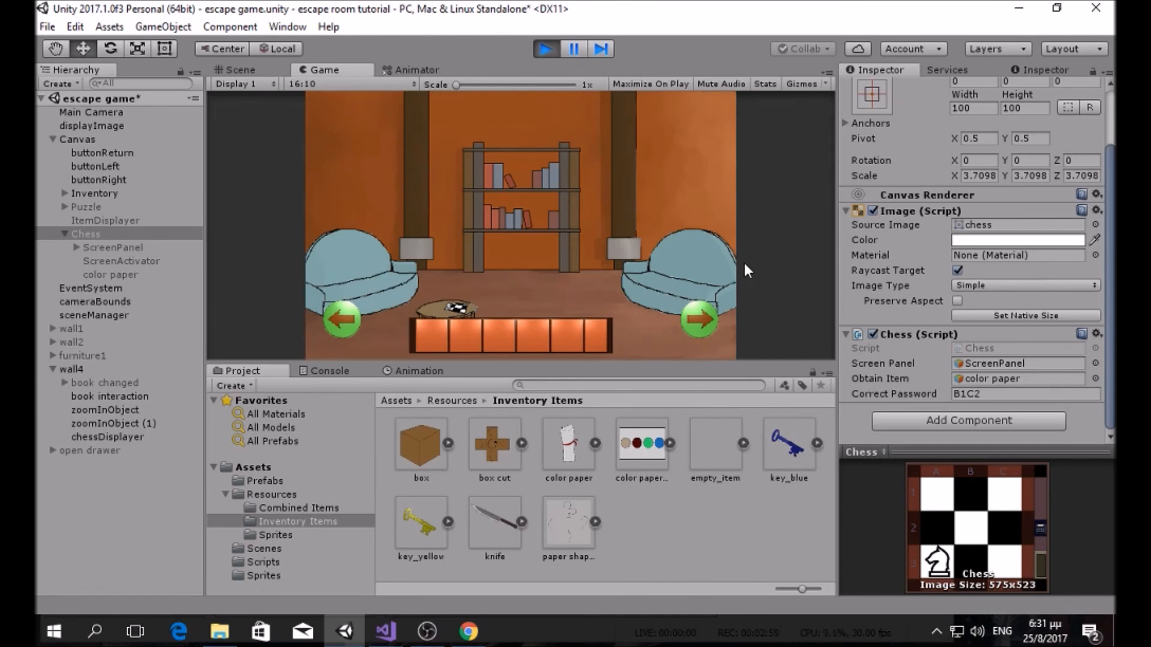
pyautogui.click(385, 631)
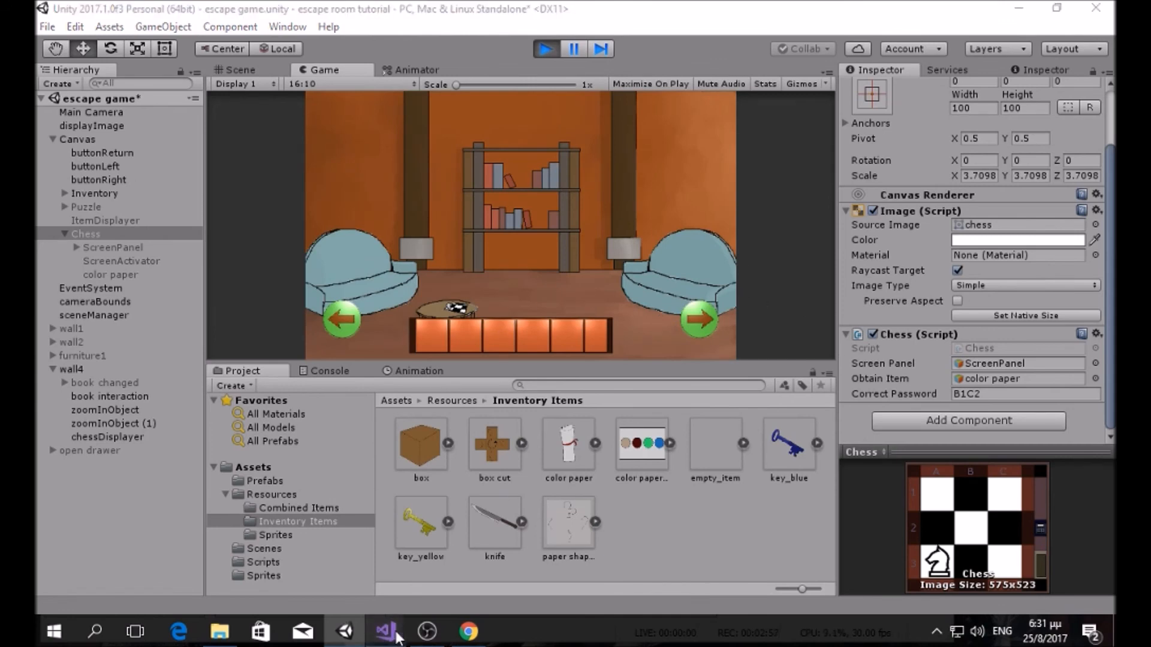
# Step: Review the new if block in HideDisplay, then scroll up to the top of the Chess class
pyautogui.click(335, 588)
pyautogui.scroll(-12, 420, 300)
pyautogui.scroll(5, 419, 300)
pyautogui.moveTo(191, 371); pyautogui.dragTo(179, 331)
pyautogui.click(264, 331)
pyautogui.click(211, 358)
pyautogui.moveTo(193, 371); pyautogui.dragTo(191, 331)
pyautogui.click(244, 358)
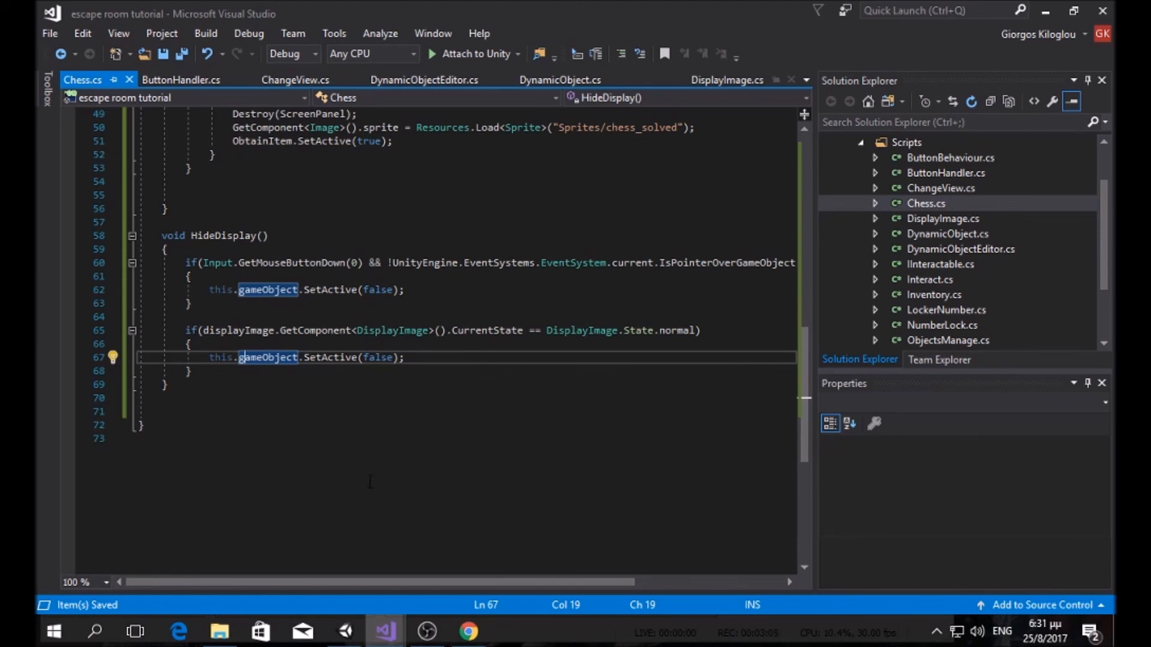
pyautogui.scroll(8, 371, 483)
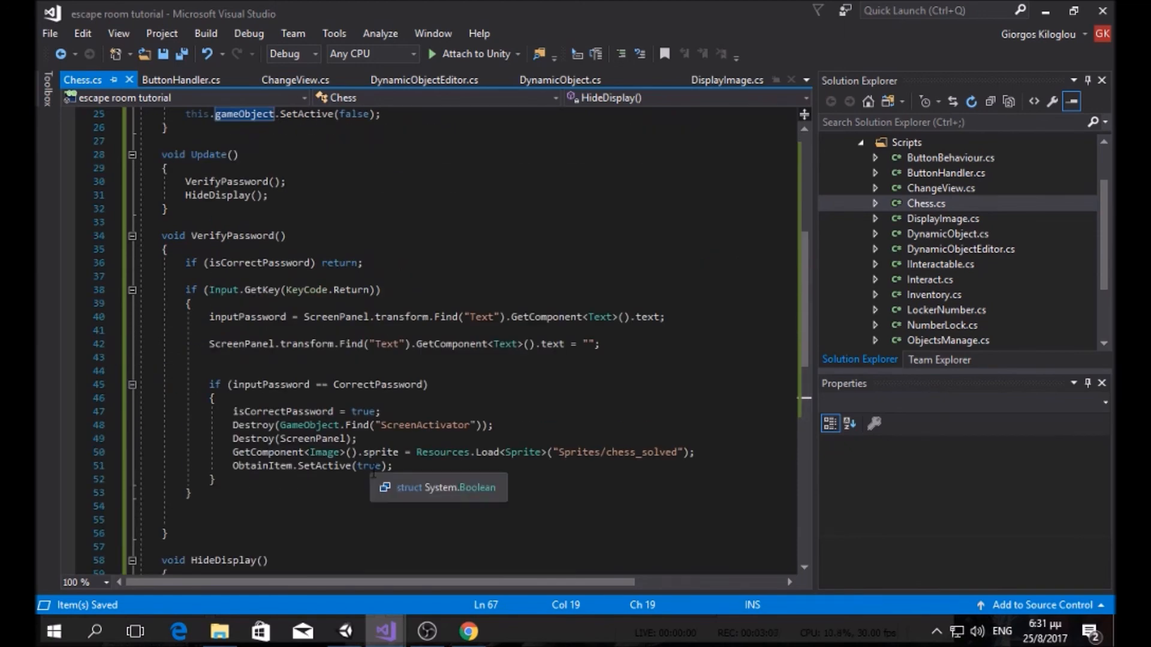
pyautogui.scroll(6, 243, 375)
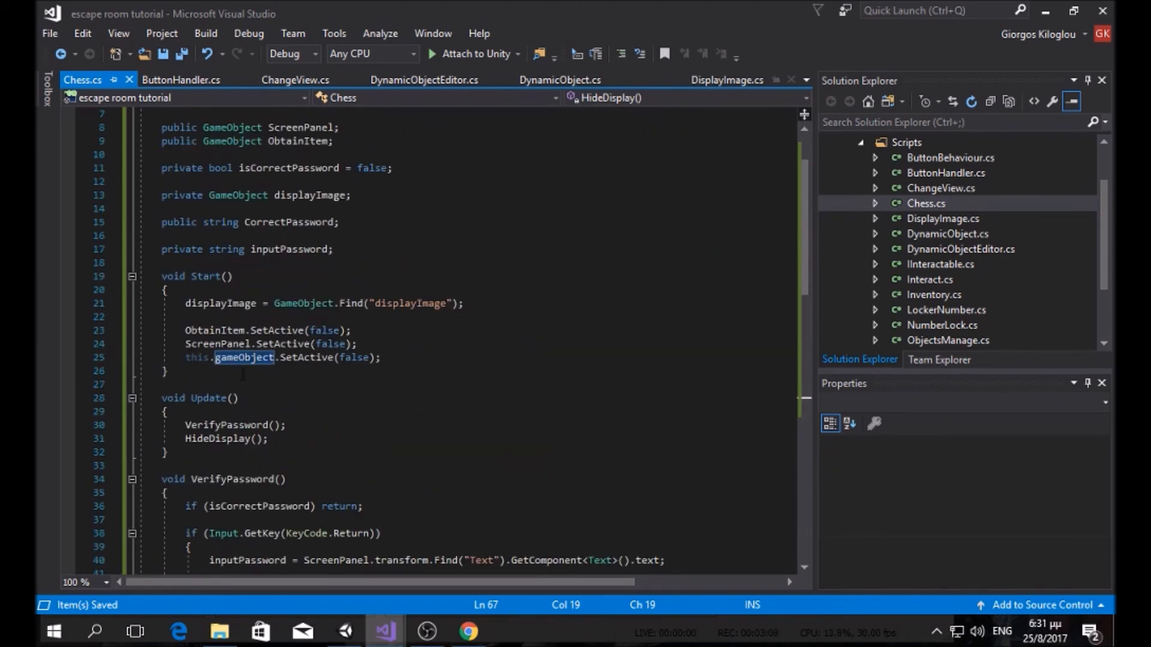
pyautogui.scroll(2, 243, 374)
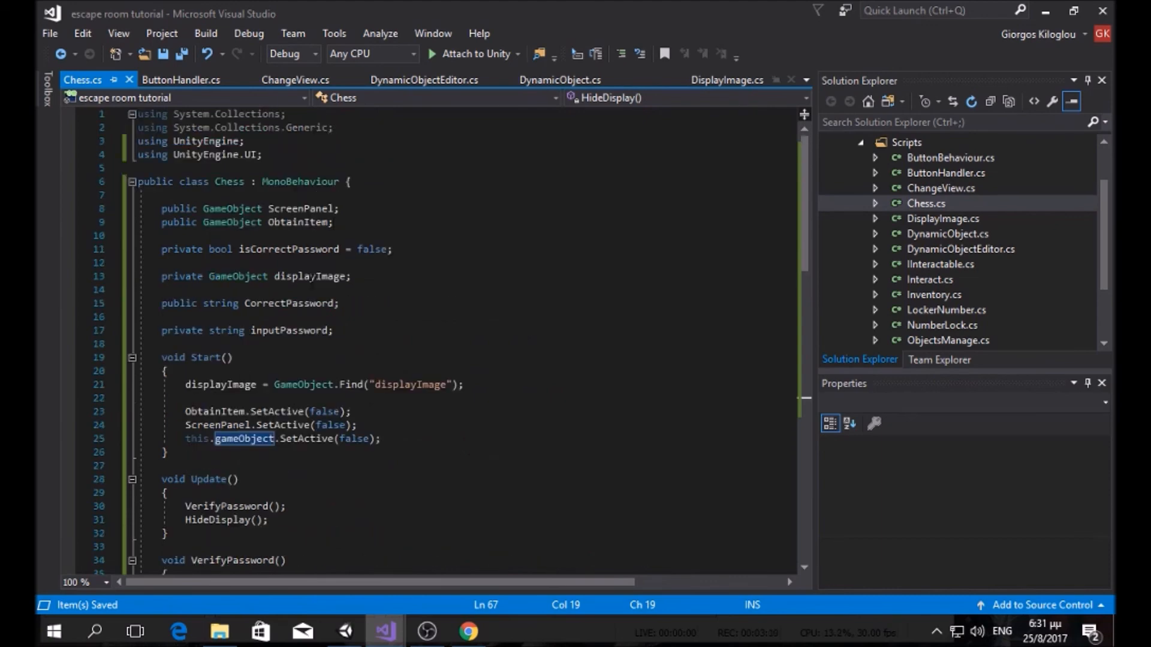
pyautogui.click(339, 181)
# Step: Add a 'using UnityEngine.EventSystems;' directive below the UnityEngine.UI import
pyautogui.click(273, 154)
pyautogui.press('Return')
pyautogui.write('using UnityEngine')
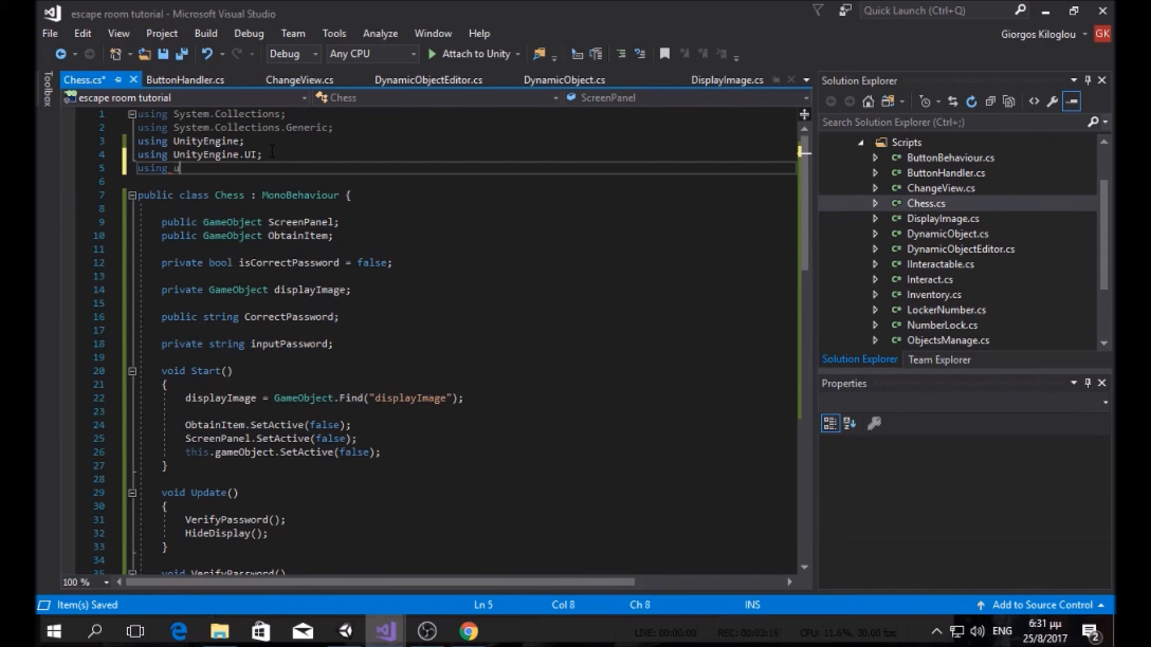
pyautogui.write('.even')
pyautogui.press('Down')
pyautogui.press('Return')
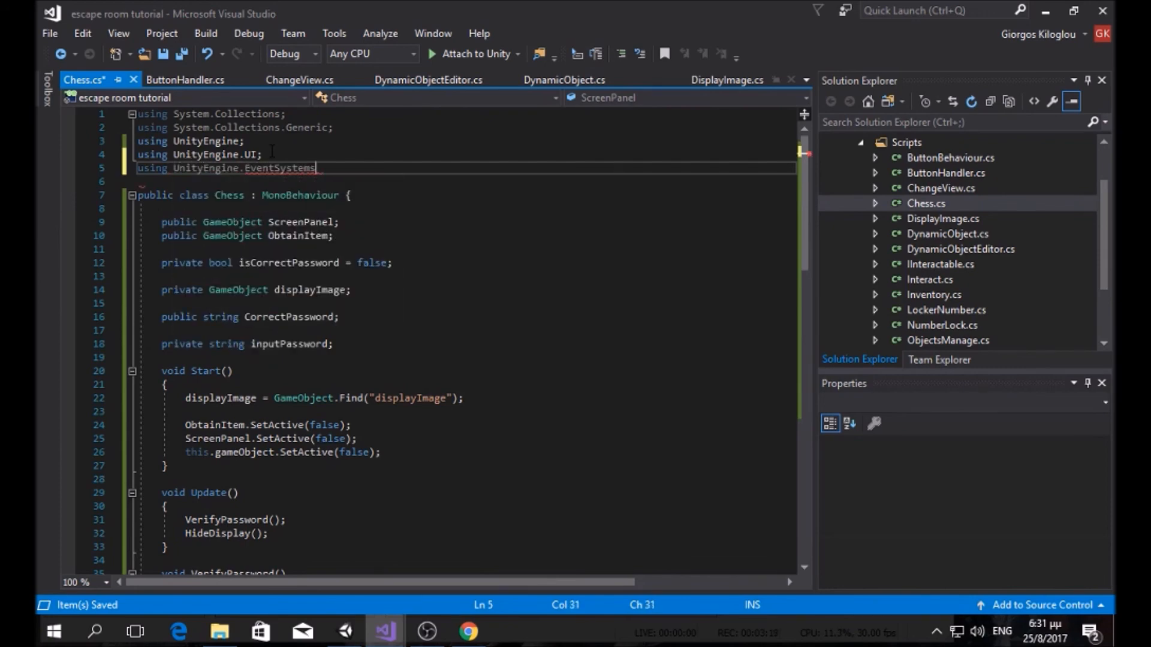
pyautogui.write(';')
# Step: Add IPointerClickHandler to the Chess class and implement the interface to generate OnPointerClick
pyautogui.click(340, 196)
pyautogui.write(', ipoi')
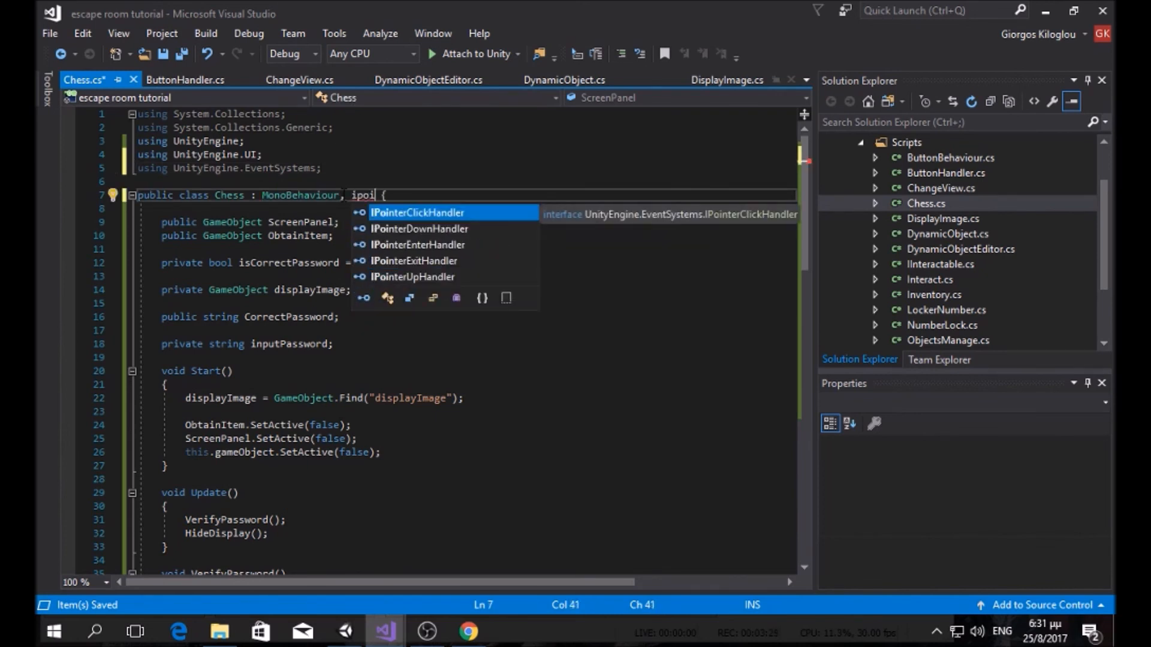
pyautogui.press('Tab')
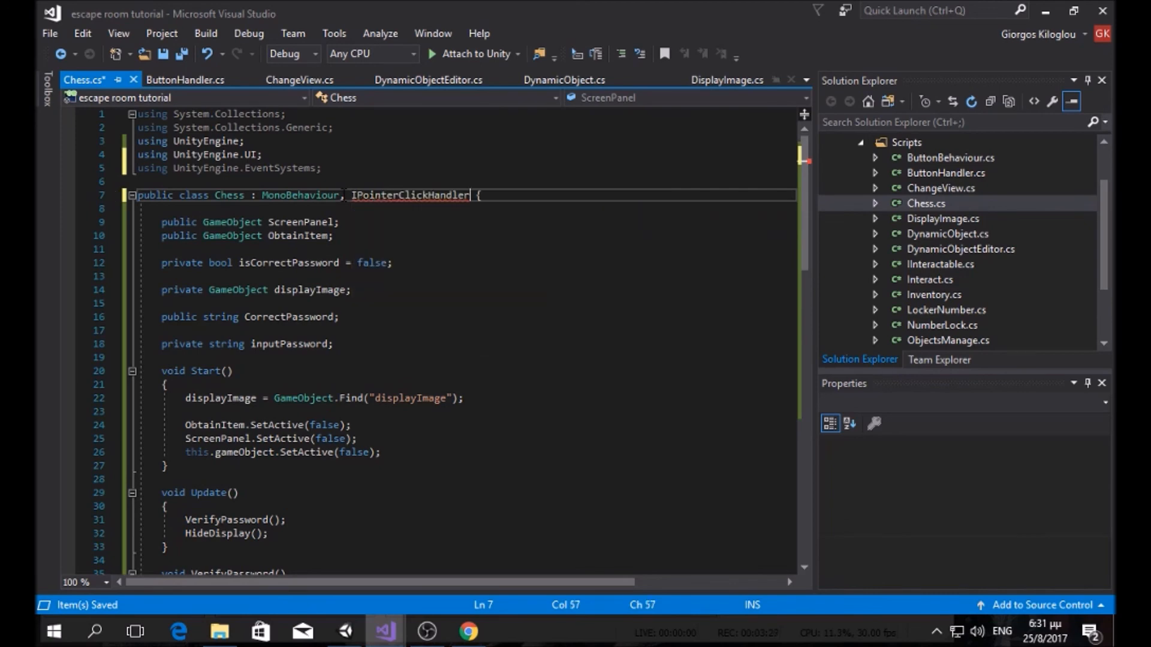
pyautogui.rightClick(449, 197)
pyautogui.click(428, 196)
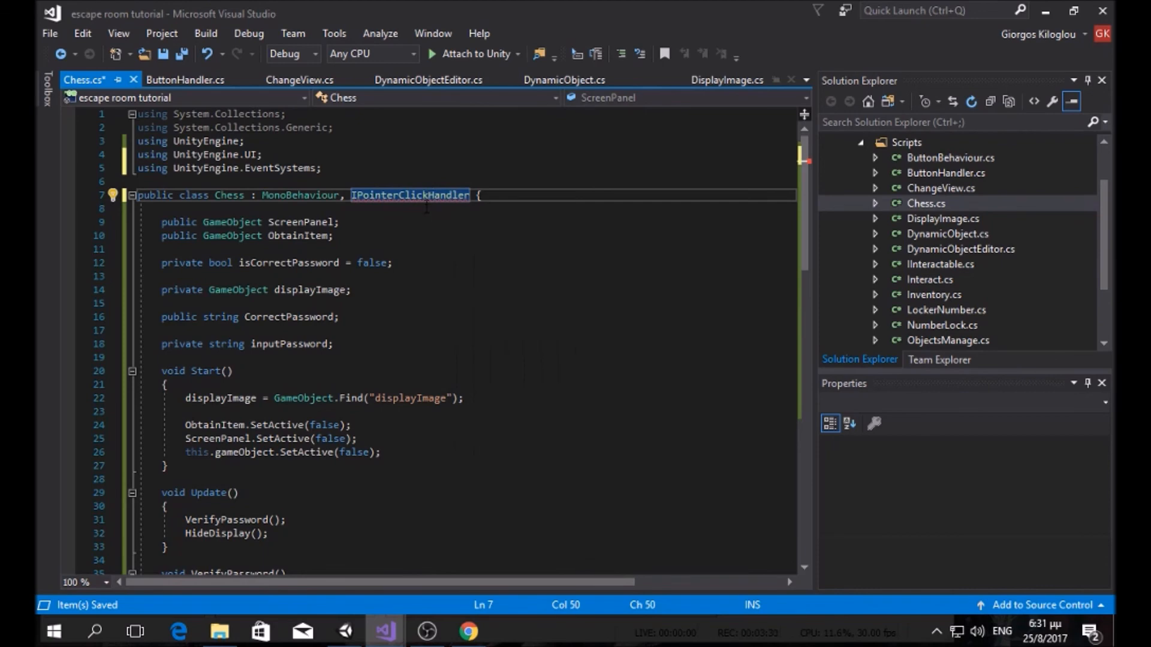
pyautogui.hotkey('ctrl', '.')
pyautogui.press('Return')
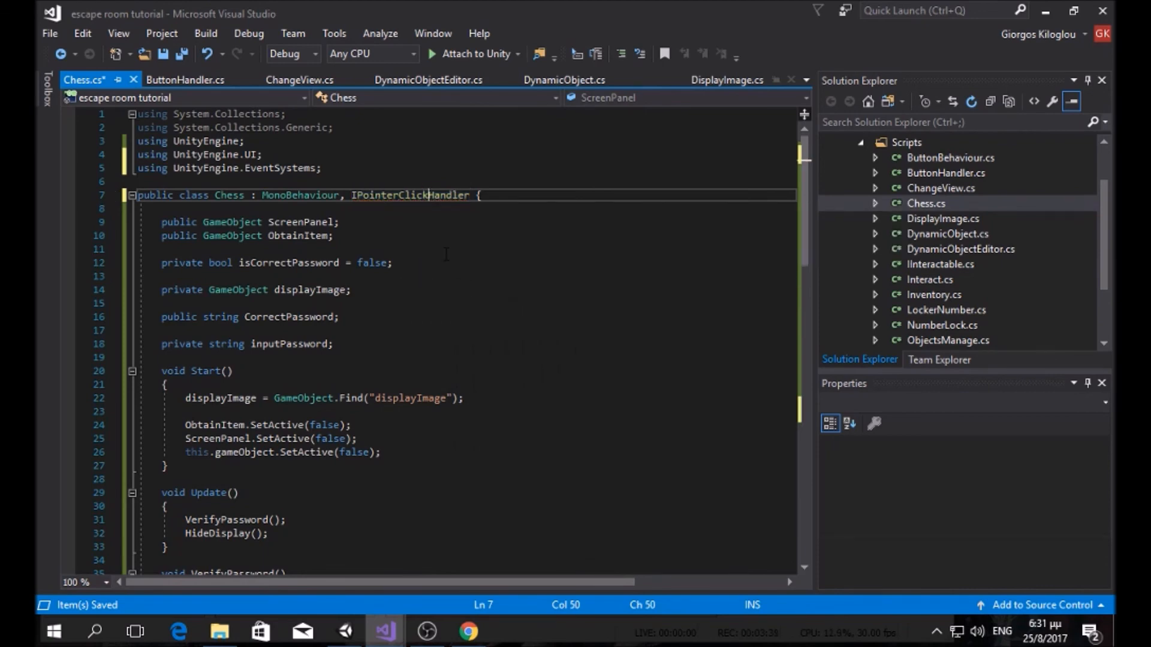
pyautogui.scroll(-15, 448, 257)
pyautogui.scroll(-1, 353, 448)
# Step: Replace OnPointerClick's throw line with ScreenPanel.SetActive(false); and save all scripts
pyautogui.moveTo(440, 452); pyautogui.dragTo(186, 452)
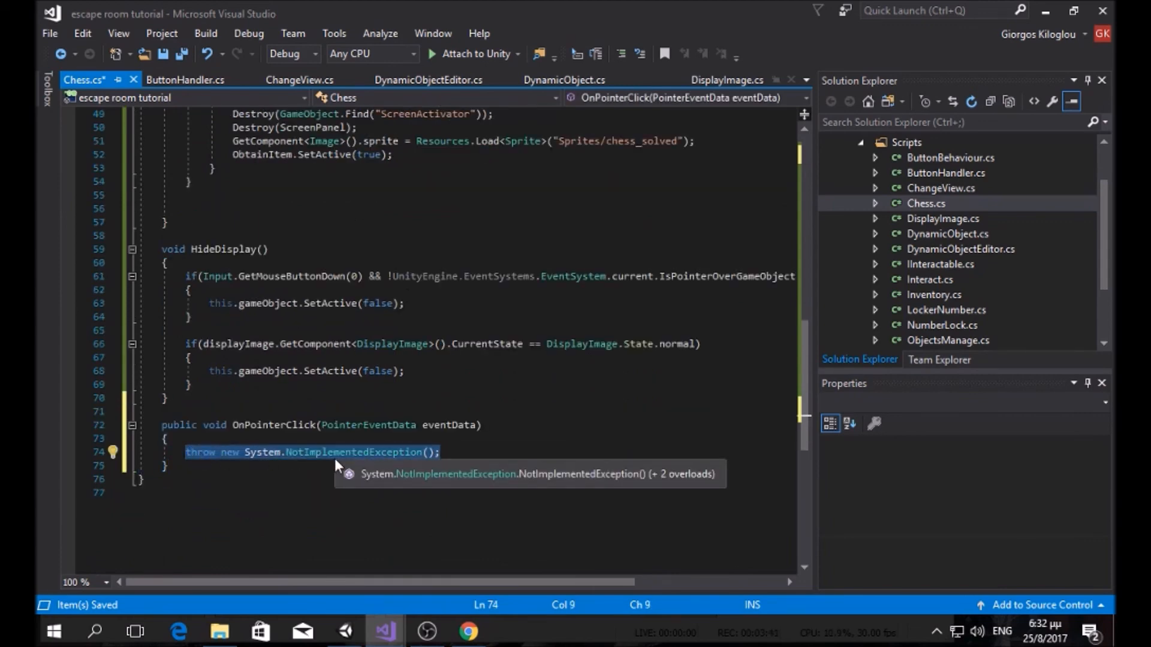
pyautogui.write('screenp')
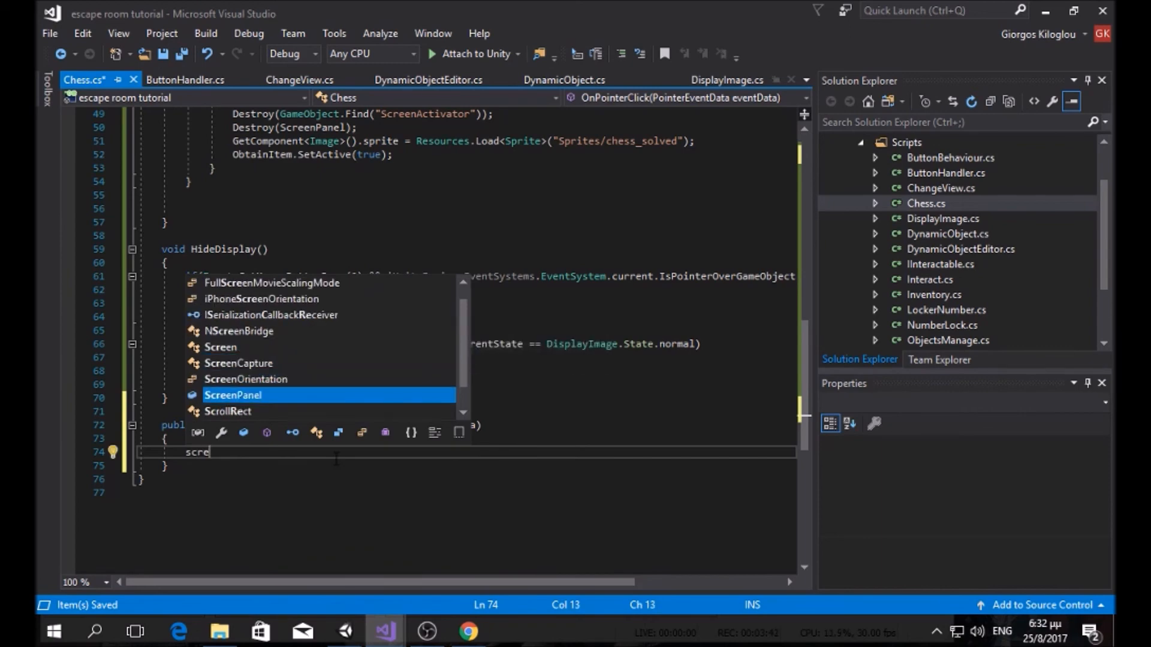
pyautogui.press('Tab')
pyautogui.write('.set')
pyautogui.press('Tab')
pyautogui.write('(false)')
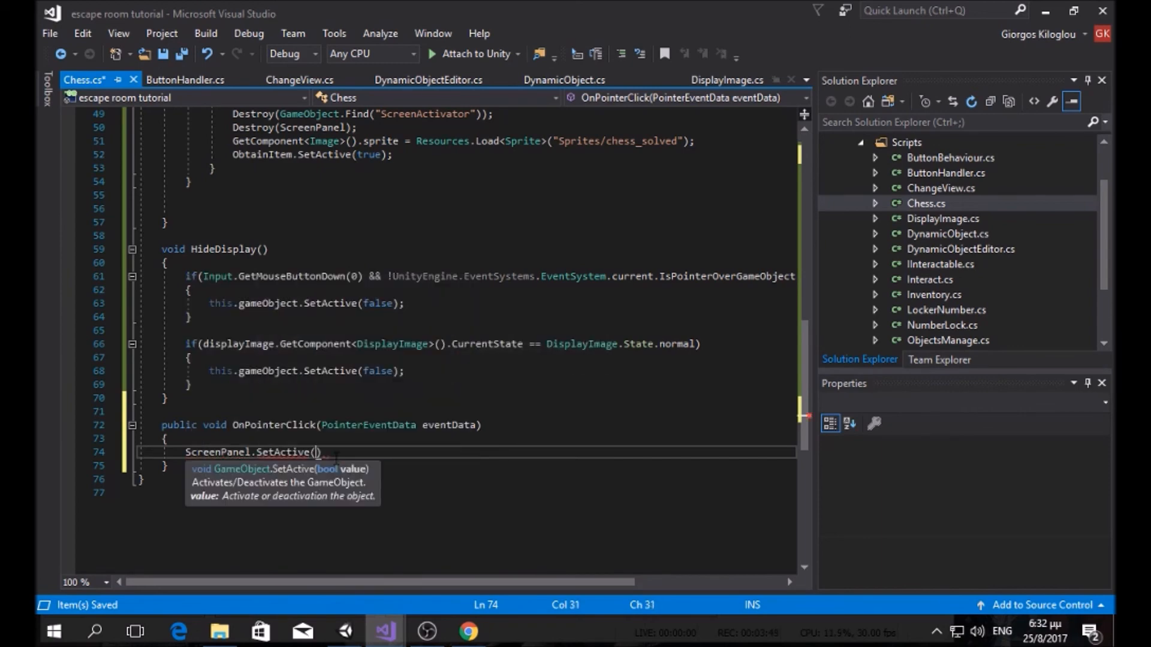
pyautogui.write(';')
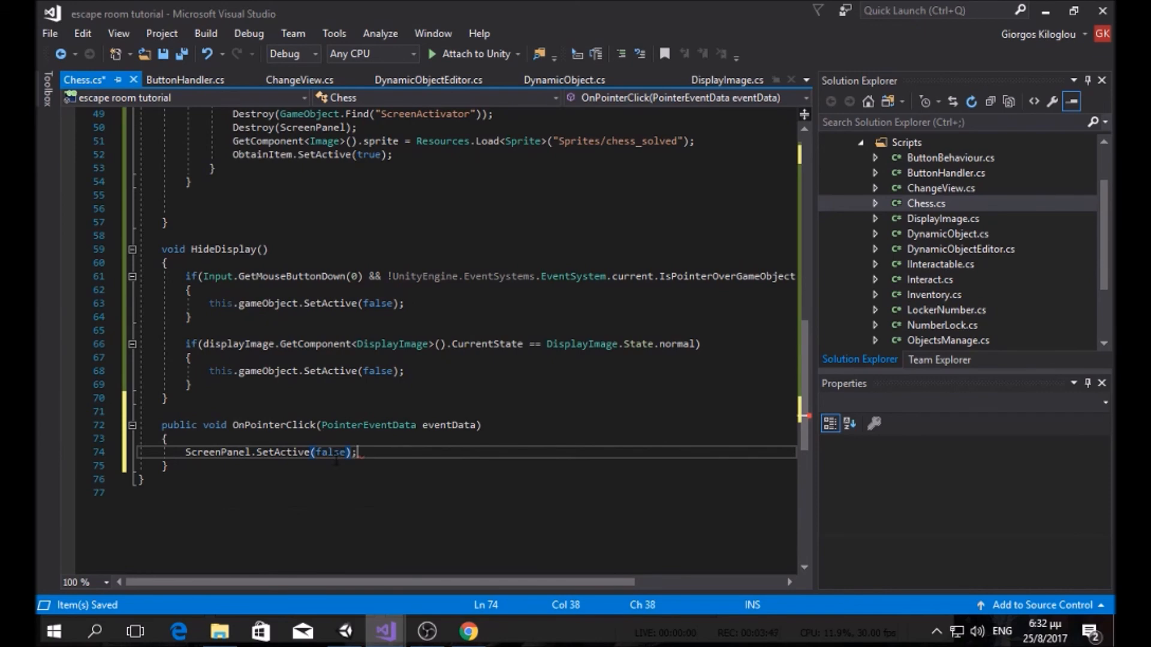
pyautogui.click(180, 59)
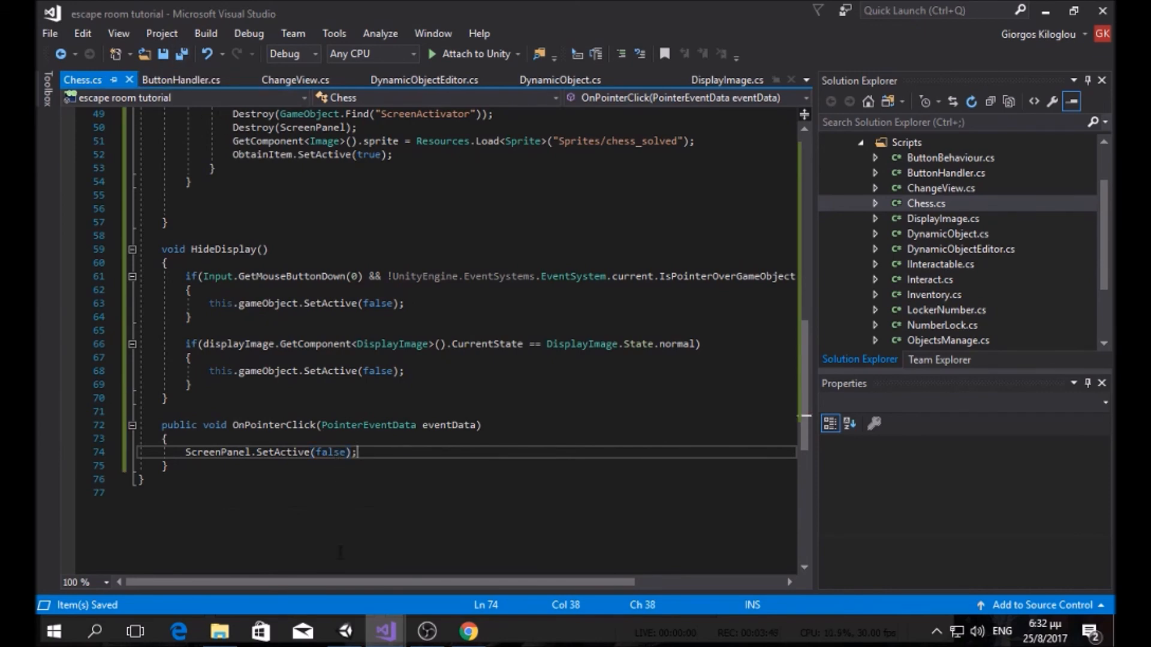
pyautogui.click(345, 631)
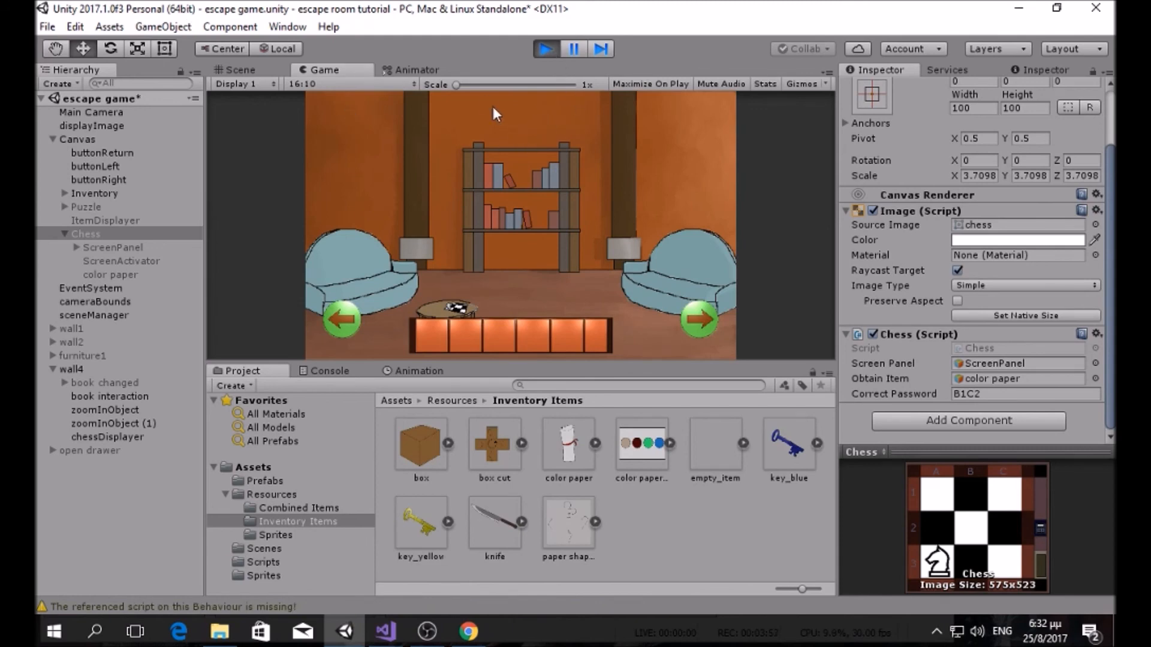
# Step: Restart Play mode, go to the bookshelf wall, and open the chess display with its password panel
pyautogui.click(537, 52)
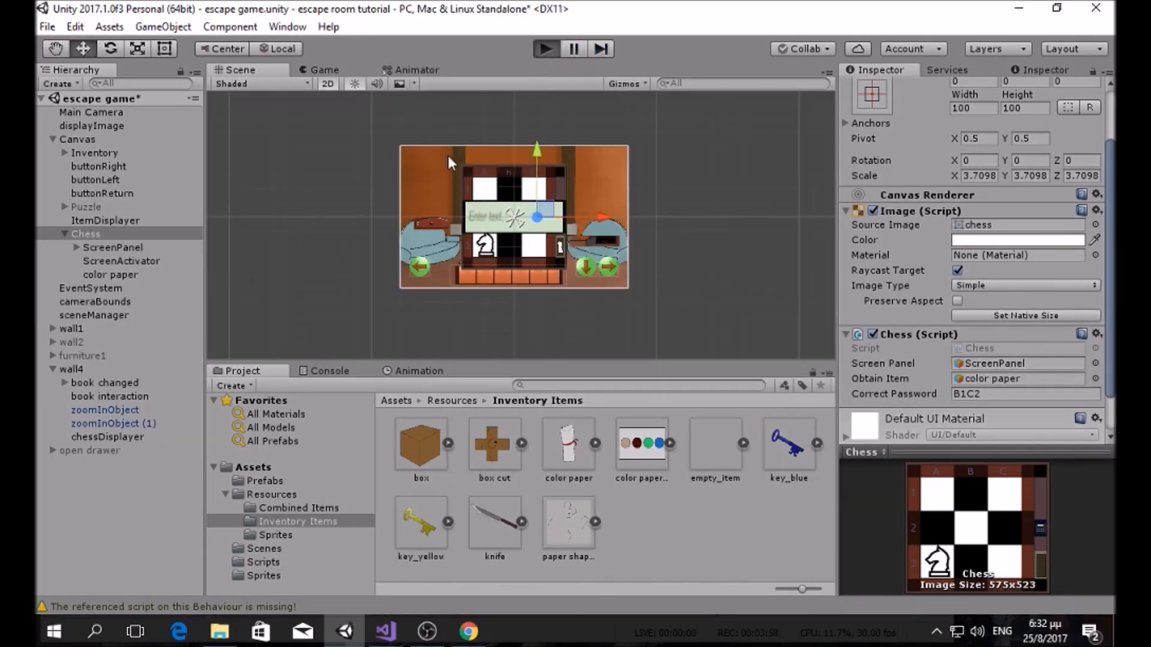
pyautogui.hotkey('ctrl', 'p')
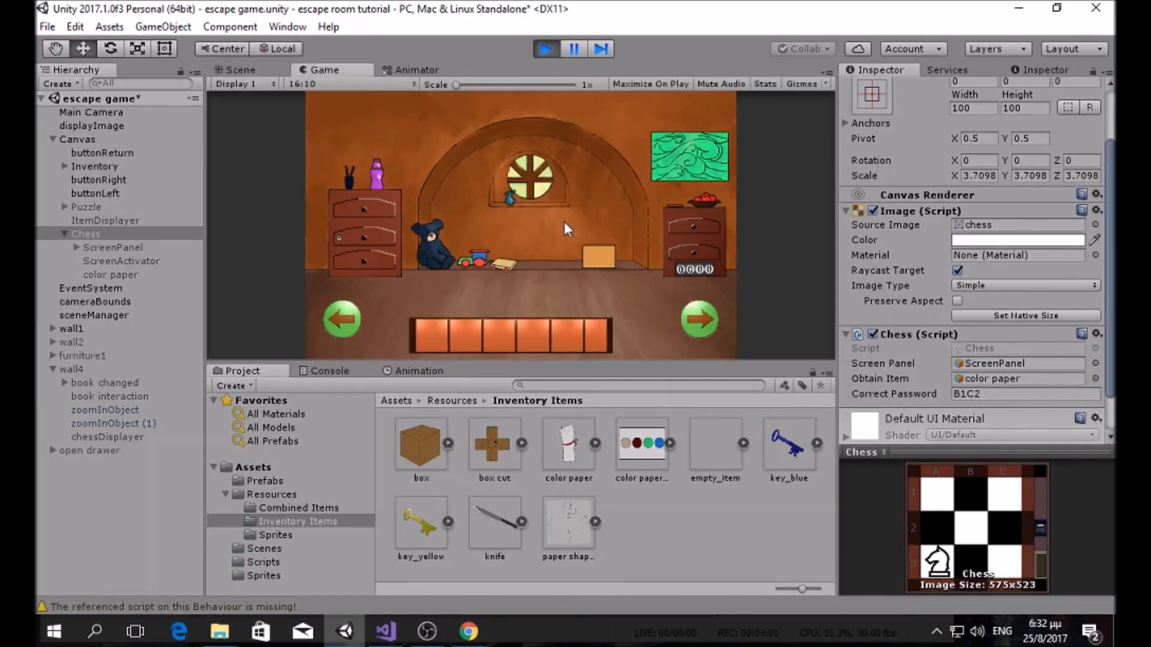
pyautogui.click(676, 313)
pyautogui.click(678, 315)
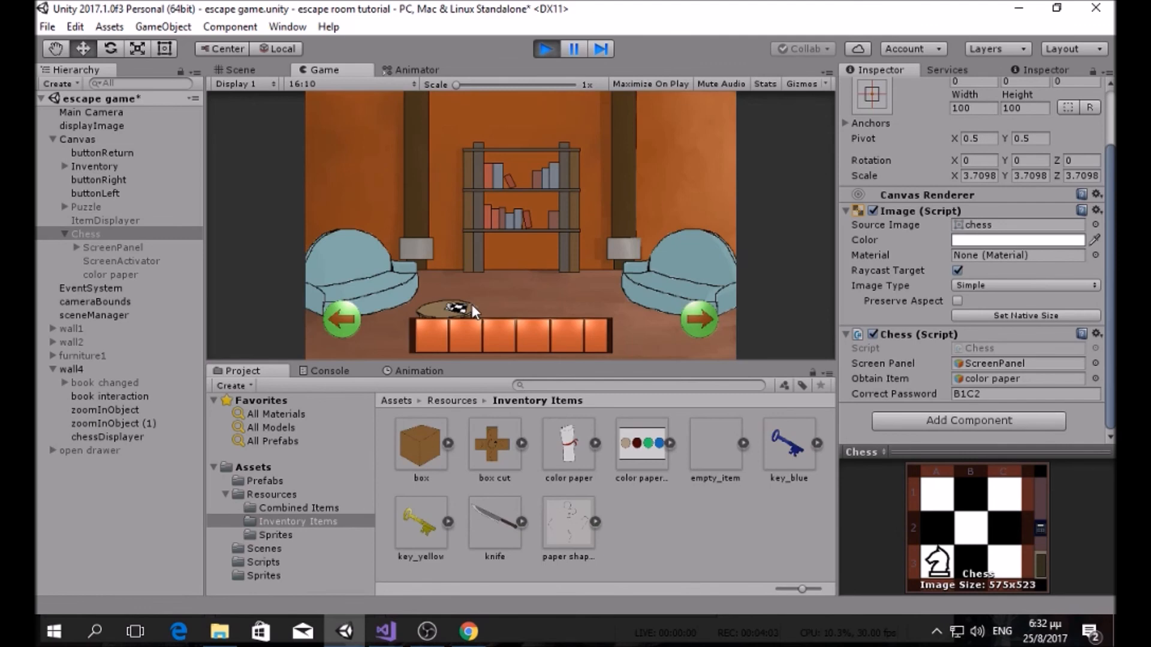
pyautogui.click(470, 309)
pyautogui.click(518, 259)
pyautogui.click(607, 230)
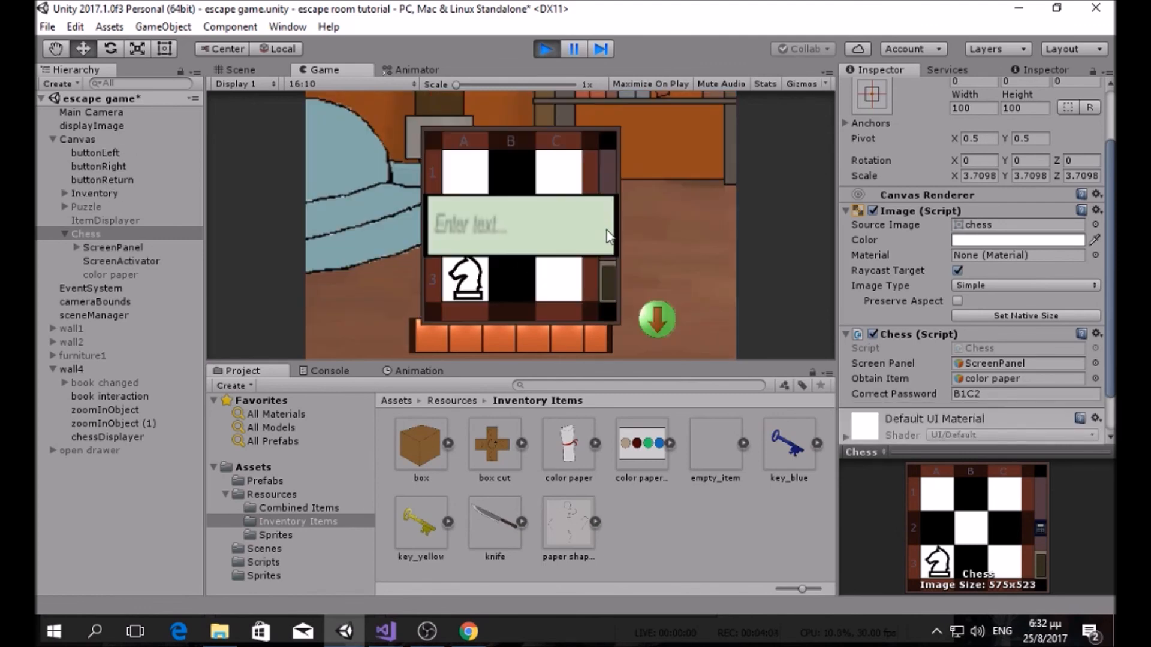
# Step: Confirm clicking the chess board hides the password panel, stop the game, and select Chess
pyautogui.click(566, 172)
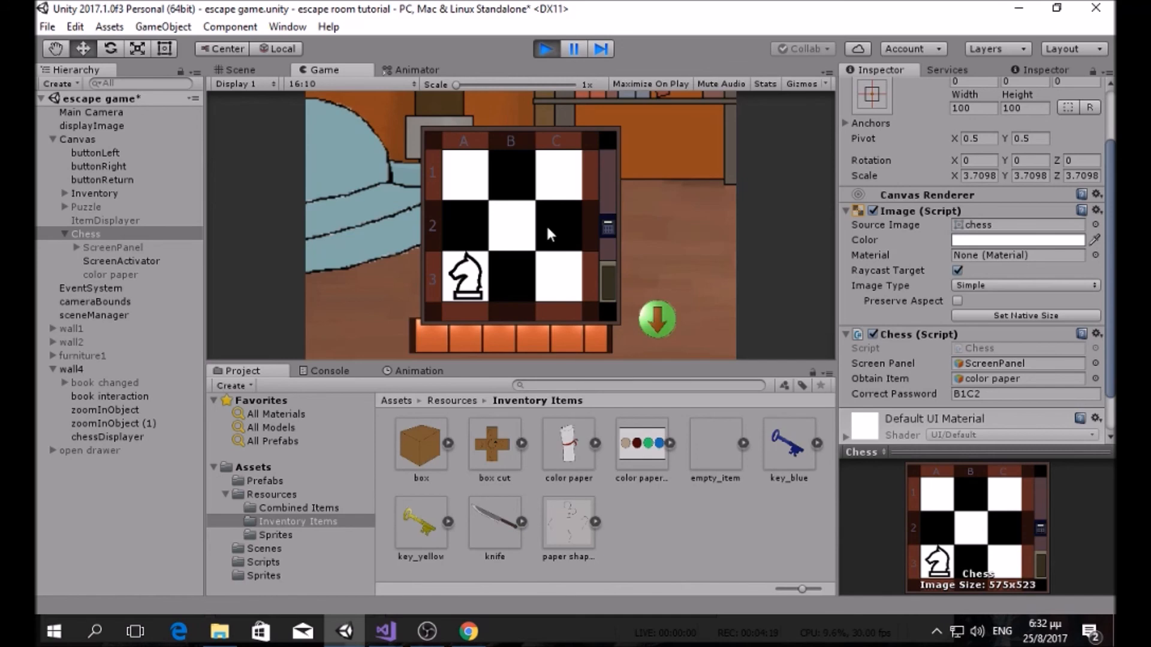
pyautogui.click(544, 53)
pyautogui.click(65, 232)
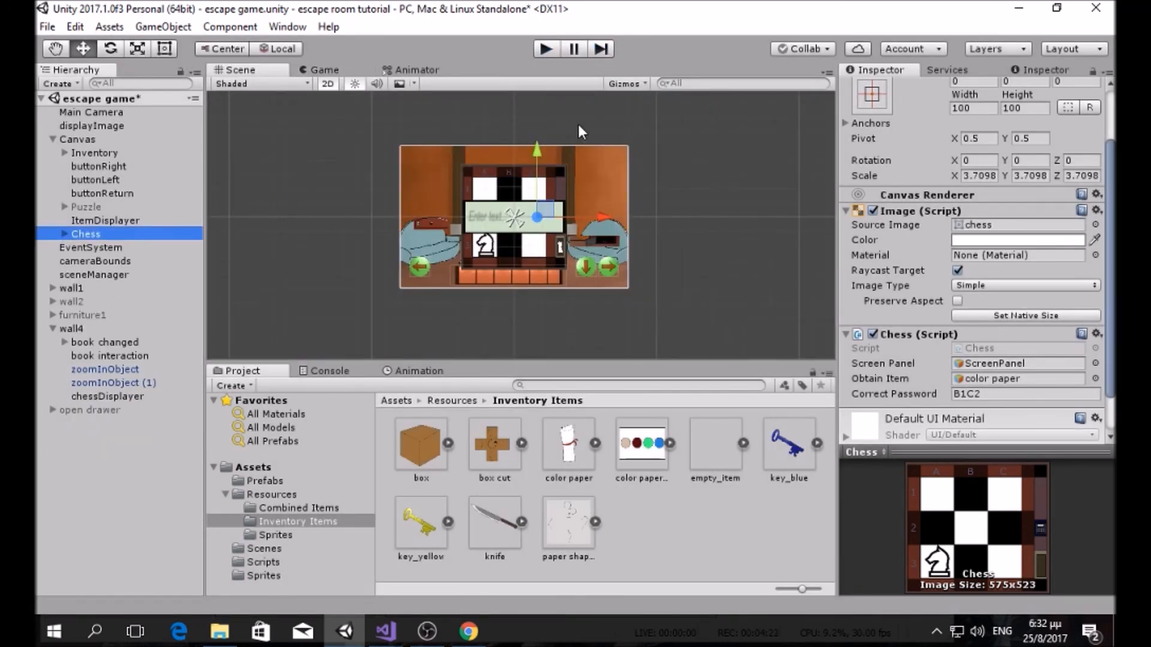
# Step: Deactivate the Chess object and play-test through to the dining-room wall
pyautogui.scroll(3, 909, 109)
pyautogui.click(880, 89)
pyautogui.scroll(4, 568, 179)
pyautogui.click(546, 49)
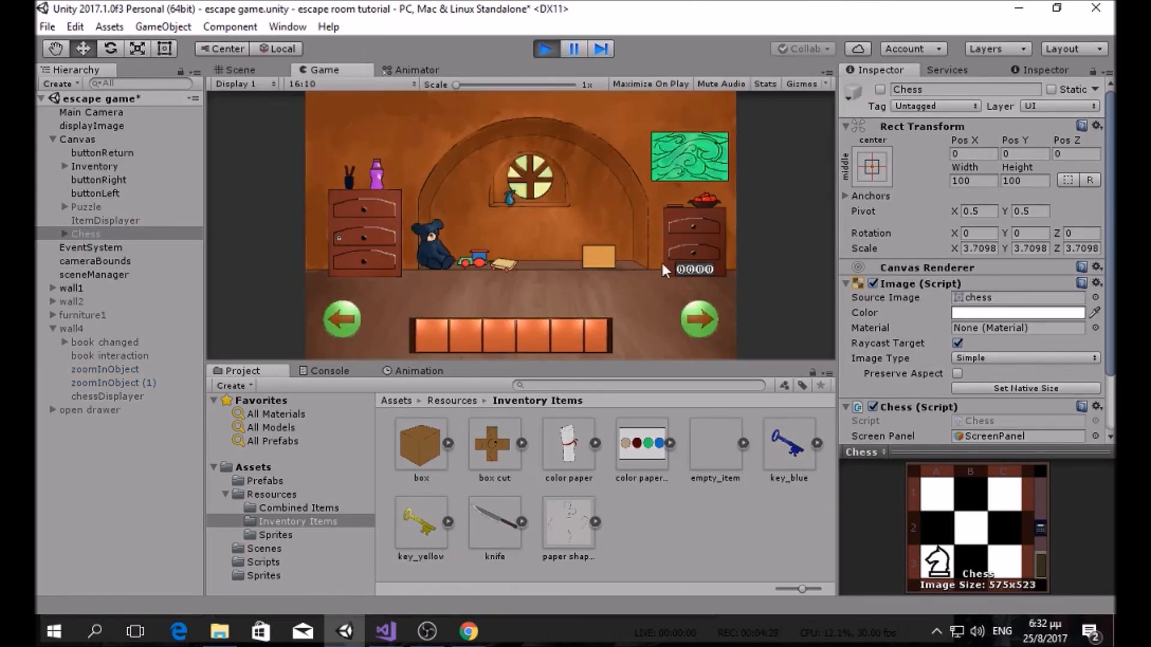
pyautogui.click(695, 317)
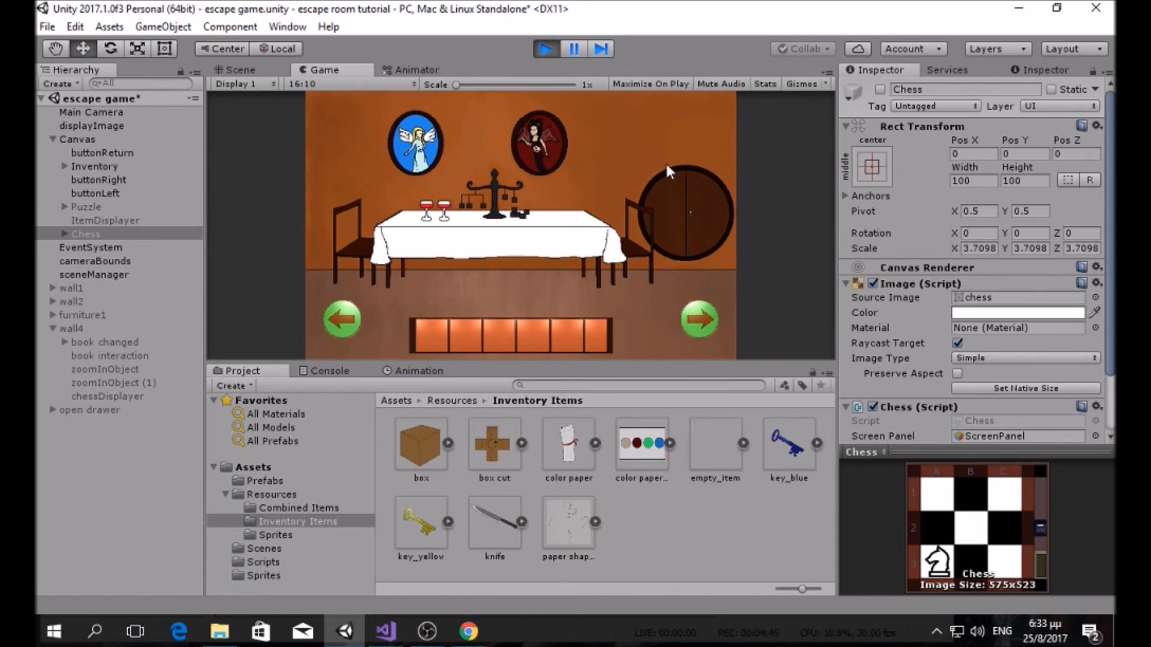
pyautogui.click(545, 50)
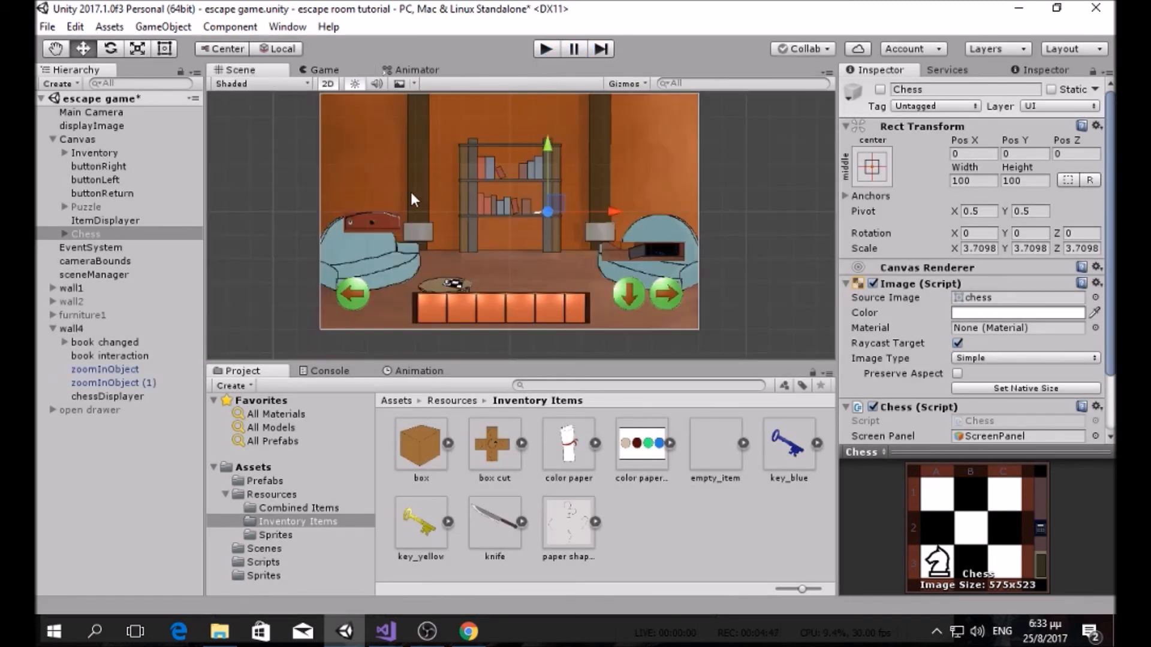
# Step: Collapse the wall4 group and play through the table walls to the fireplace wall, checking the board stays hidden
pyautogui.click(52, 328)
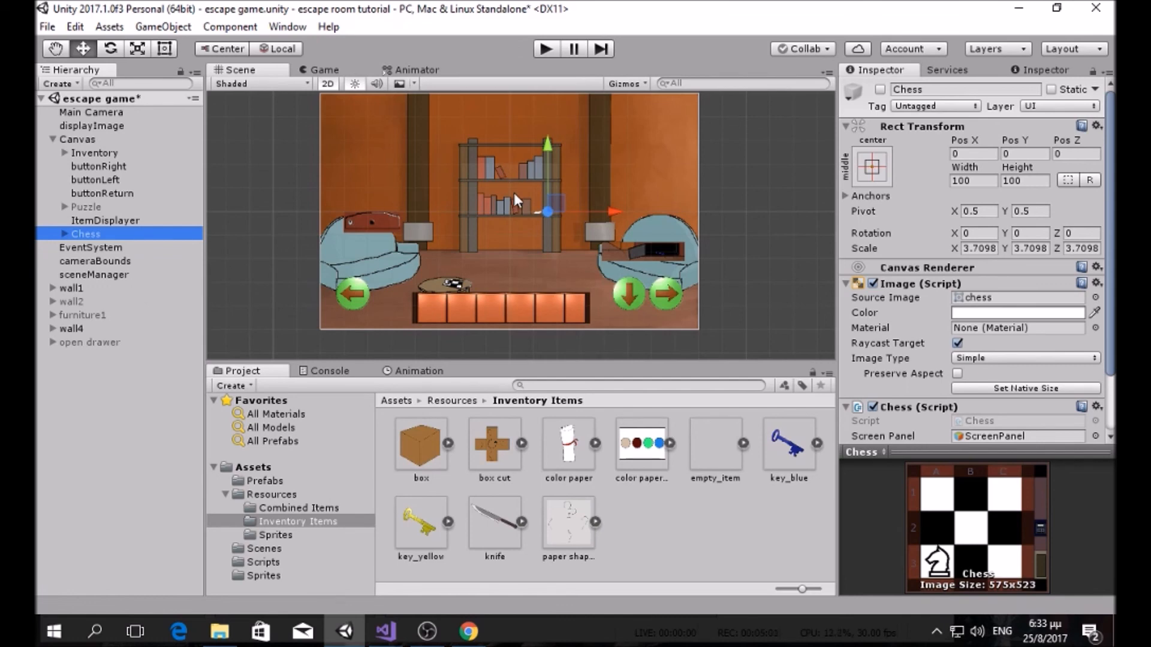
pyautogui.scroll(4, 540, 189)
pyautogui.scroll(-2, 564, 198)
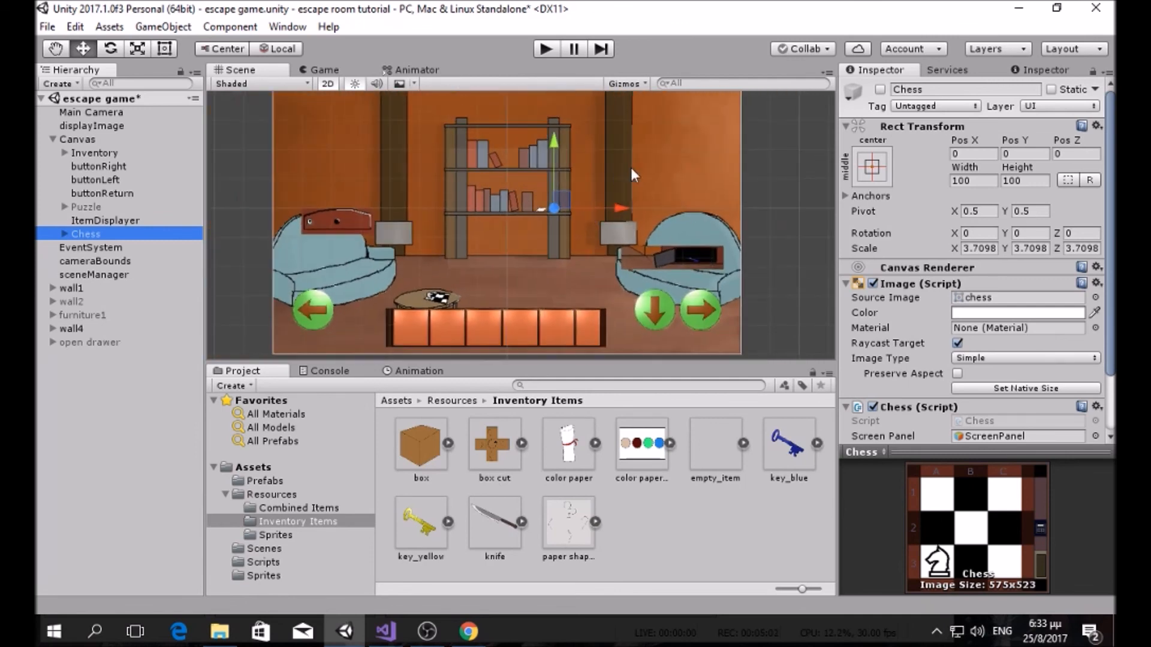
pyautogui.click(546, 48)
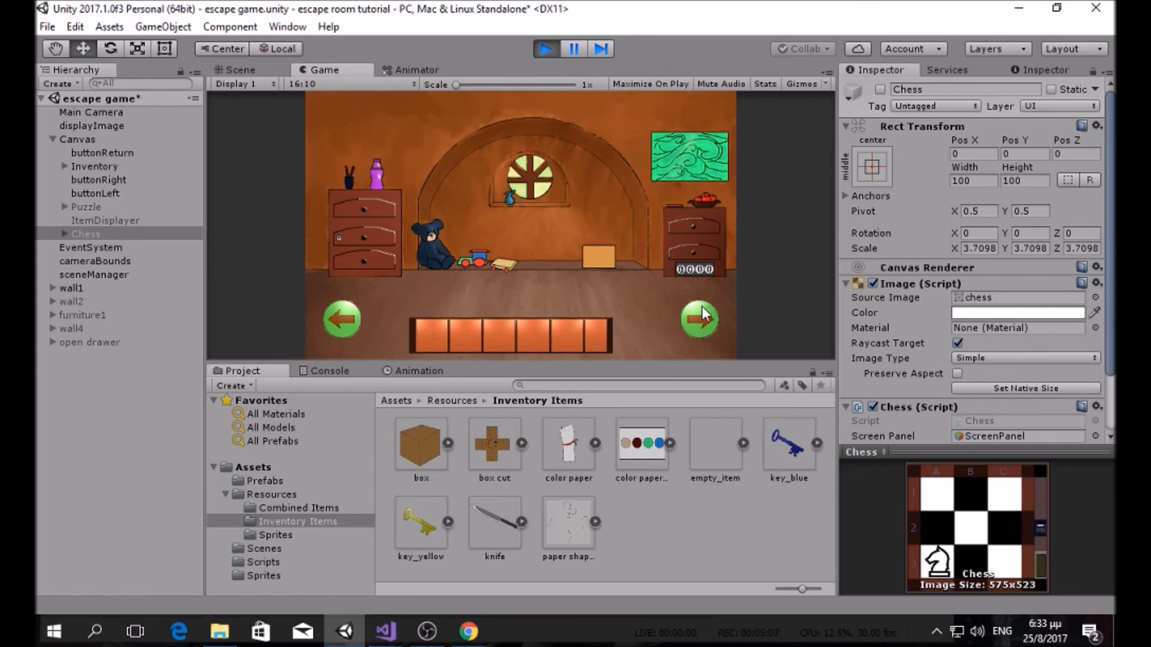
pyautogui.click(702, 307)
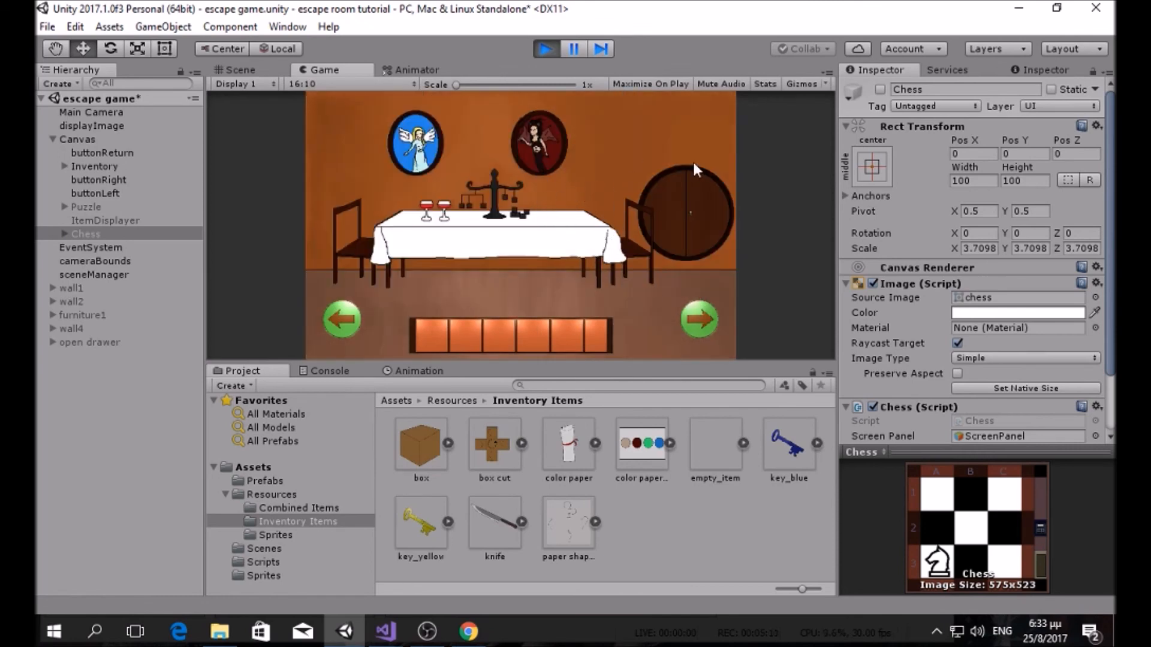
pyautogui.click(699, 319)
pyautogui.click(698, 319)
pyautogui.click(698, 319)
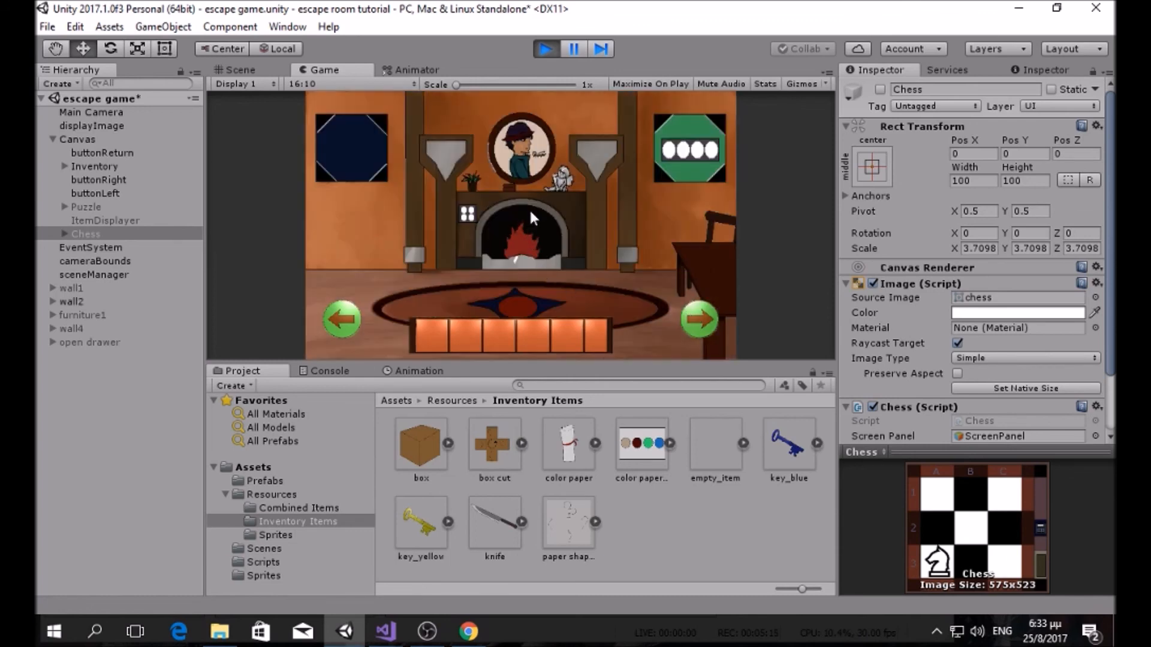
pyautogui.click(543, 48)
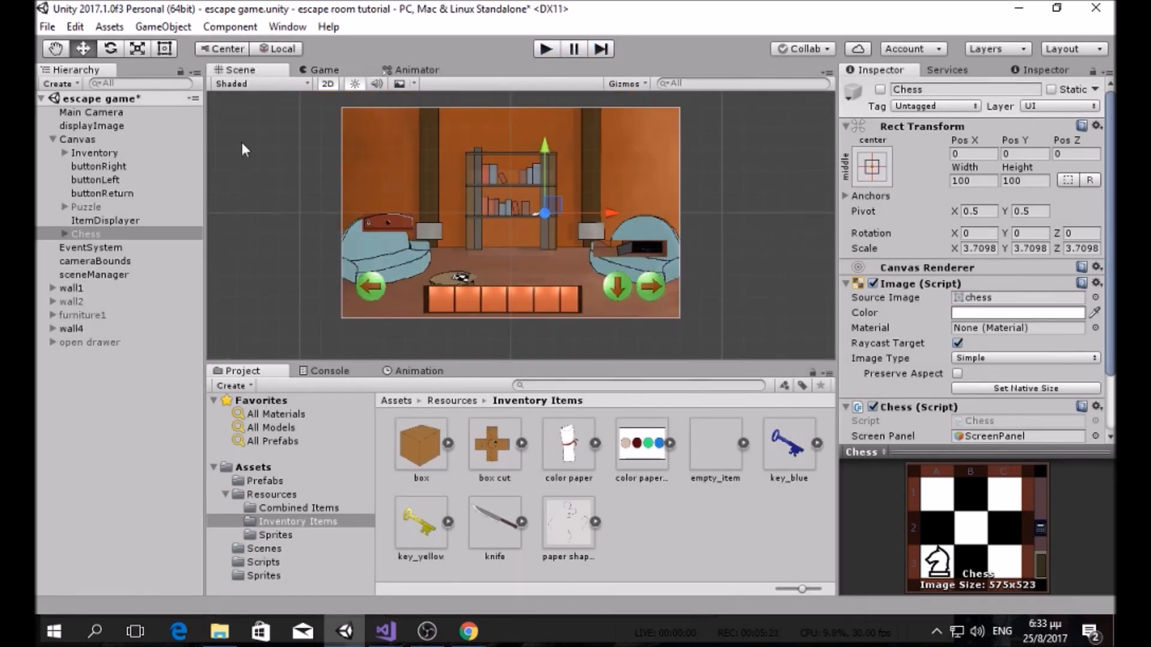